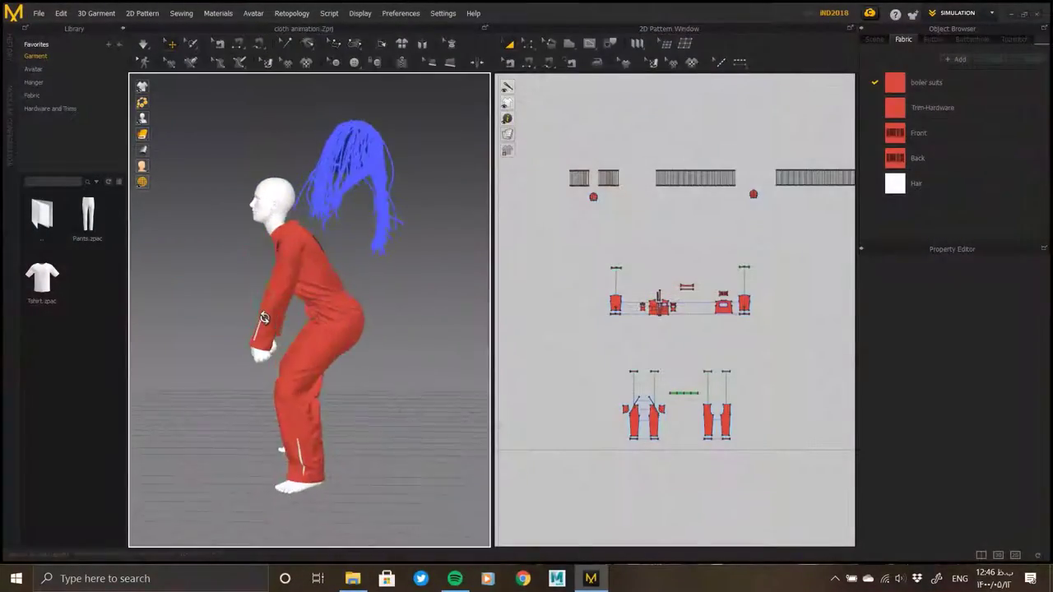
Switch to the Animation workspace and scrub the timeline forward, then back to an early frame
click(956, 14)
click(958, 52)
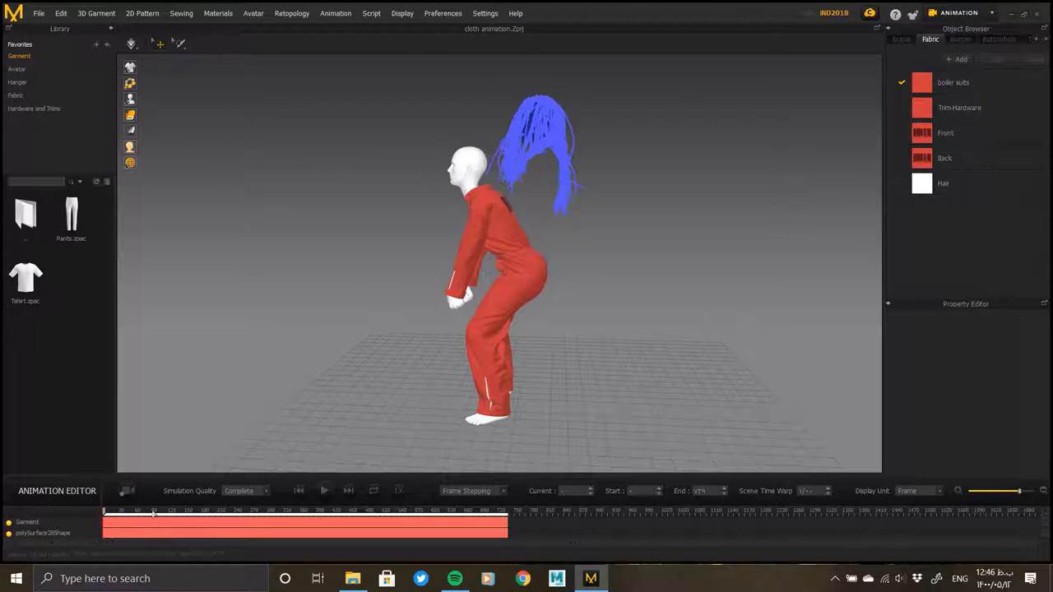
drag(153, 512, 432, 512)
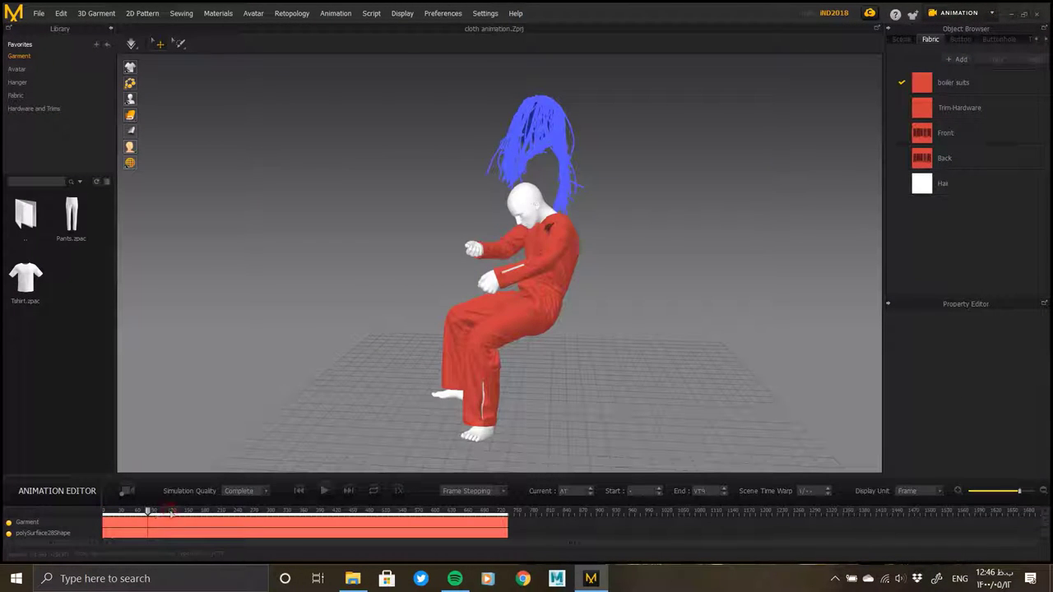
click(432, 511)
drag(114, 511, 100, 510)
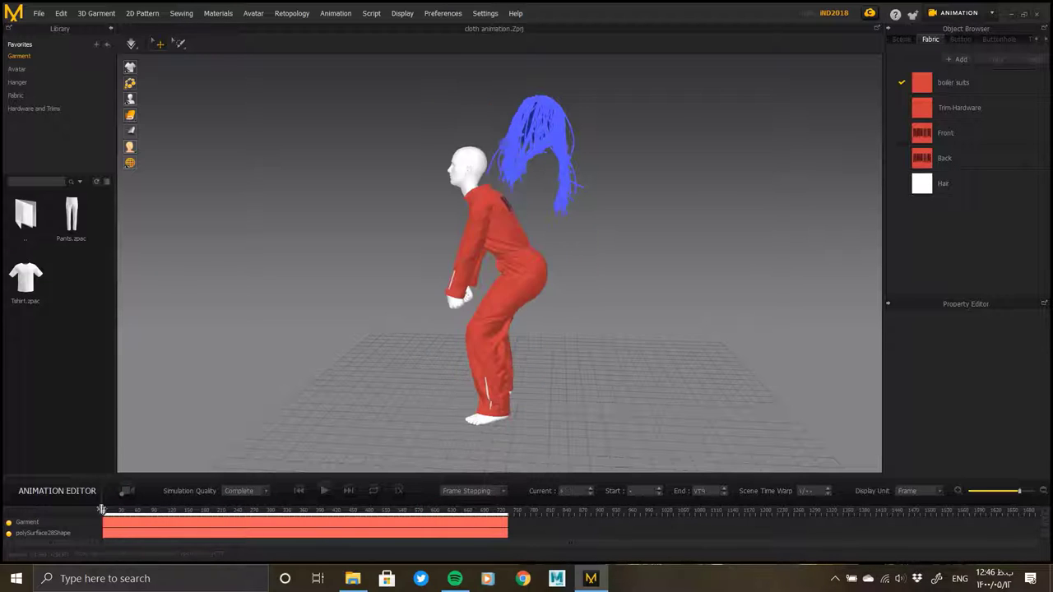
click(121, 511)
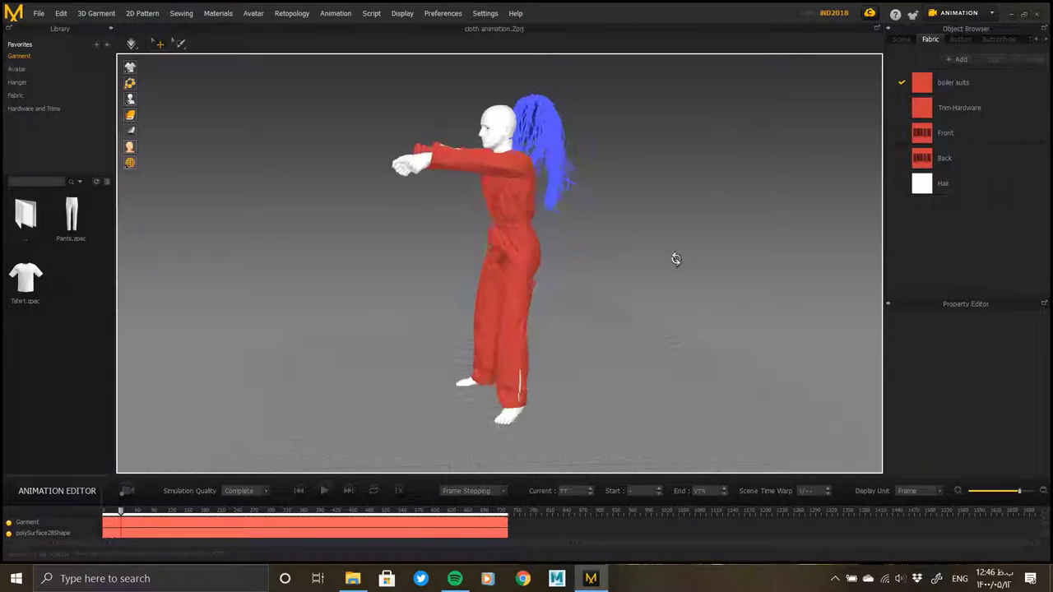
Orbit and zoom around the suit's torso, from a three-quarter overhead view to a side view
right_drag(675, 259, 742, 258)
scroll(543, 249, up, 5)
scroll(544, 249, down, 5)
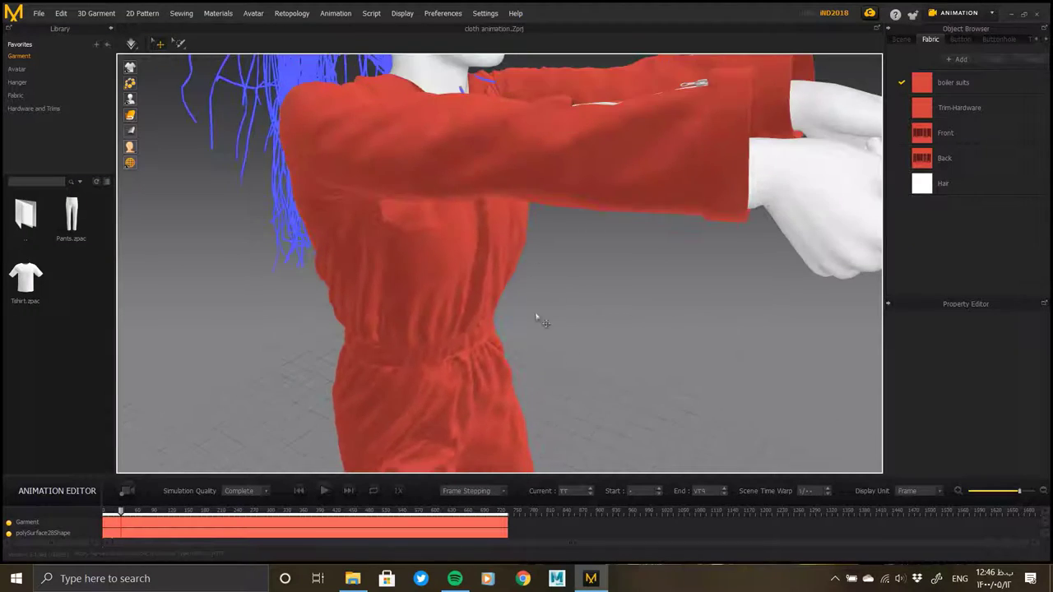
mouse_move(535, 318)
right_down()
mouse_move(381, 270)
mouse_move(510, 266)
right_up()
scroll(381, 272, up, 5)
scroll(444, 230, down, 5)
mouse_move(443, 231)
right_down()
mouse_move(505, 178)
mouse_move(395, 181)
right_up()
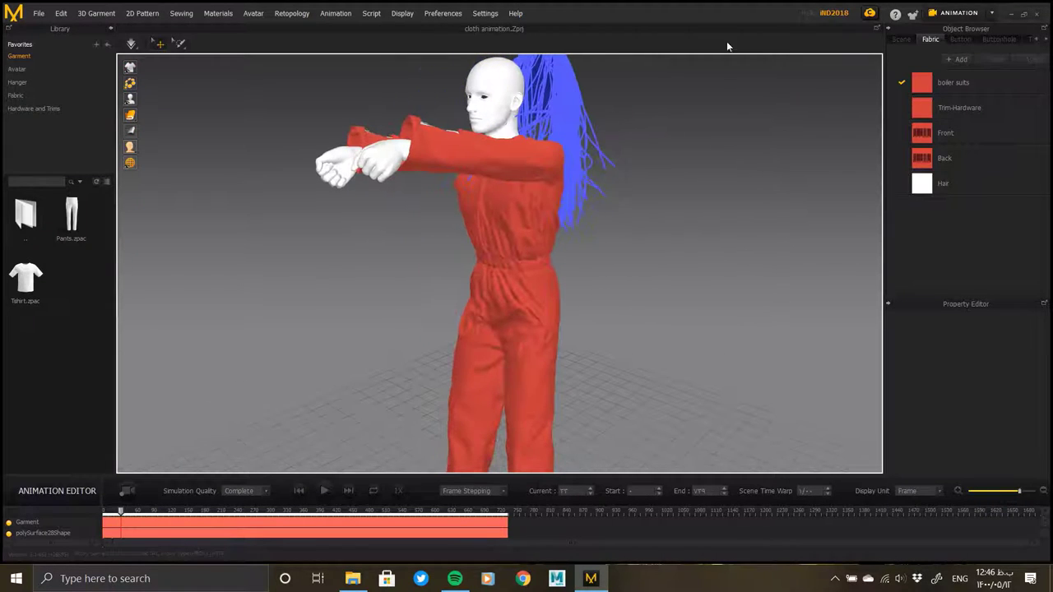
Advance the animation and scrub to the crouching pose, checking the cloth from a low side view
click(955, 13)
drag(97, 513, 191, 512)
mouse_move(456, 384)
right_down()
mouse_move(400, 360)
mouse_move(395, 202)
mouse_move(435, 292)
mouse_move(650, 289)
mouse_move(587, 296)
mouse_move(542, 321)
right_up()
click(112, 511)
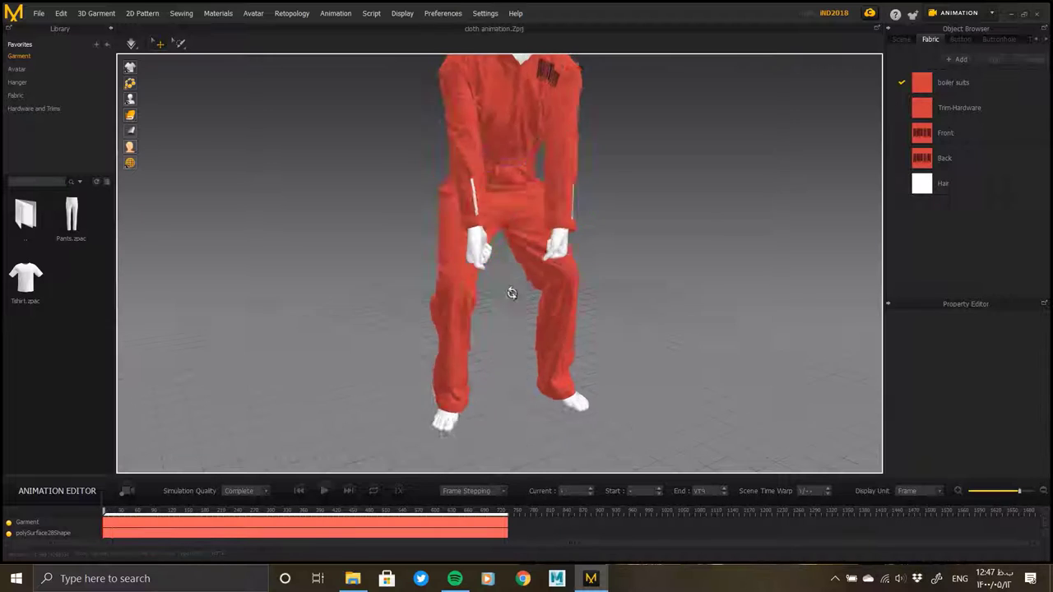
mouse_move(513, 294)
right_down()
mouse_move(381, 291)
mouse_move(488, 287)
right_up()
scroll(487, 287, down, 3)
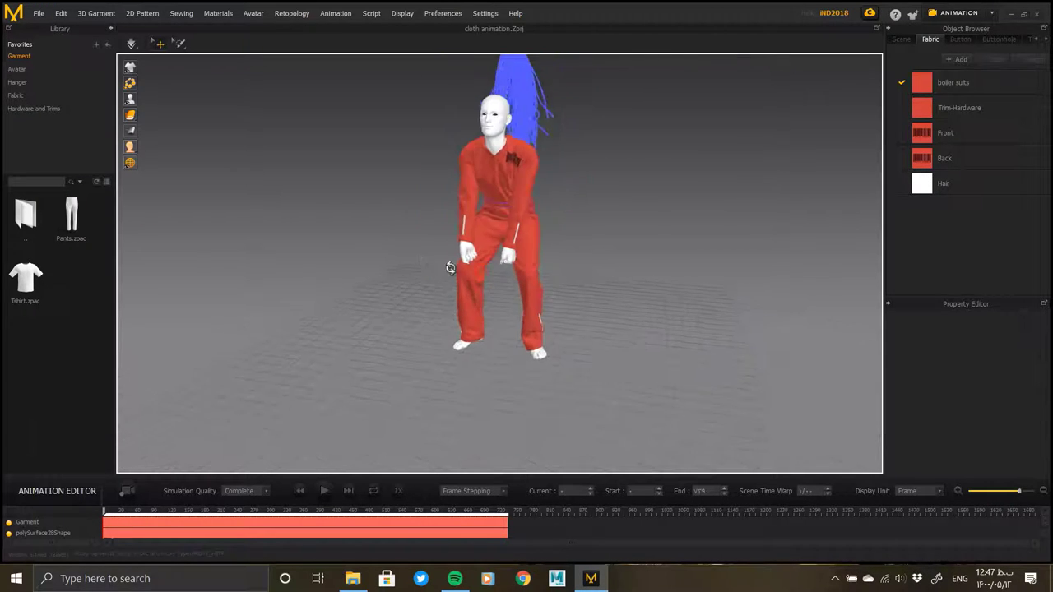
click(959, 13)
Switch to the UV Editor workspace and zoom the 2D window out
click(957, 93)
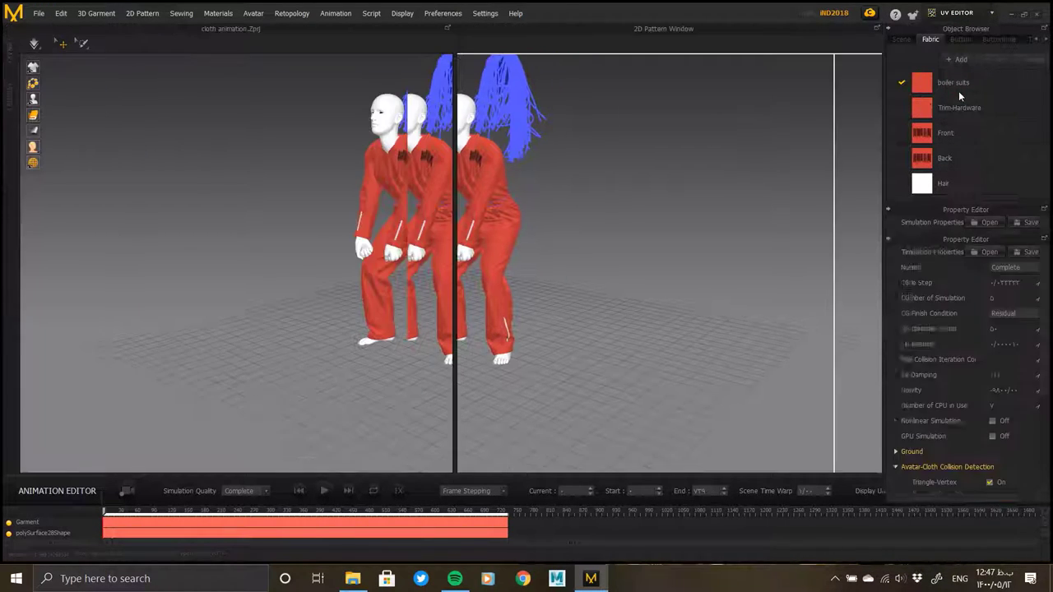
scroll(561, 362, down, 2)
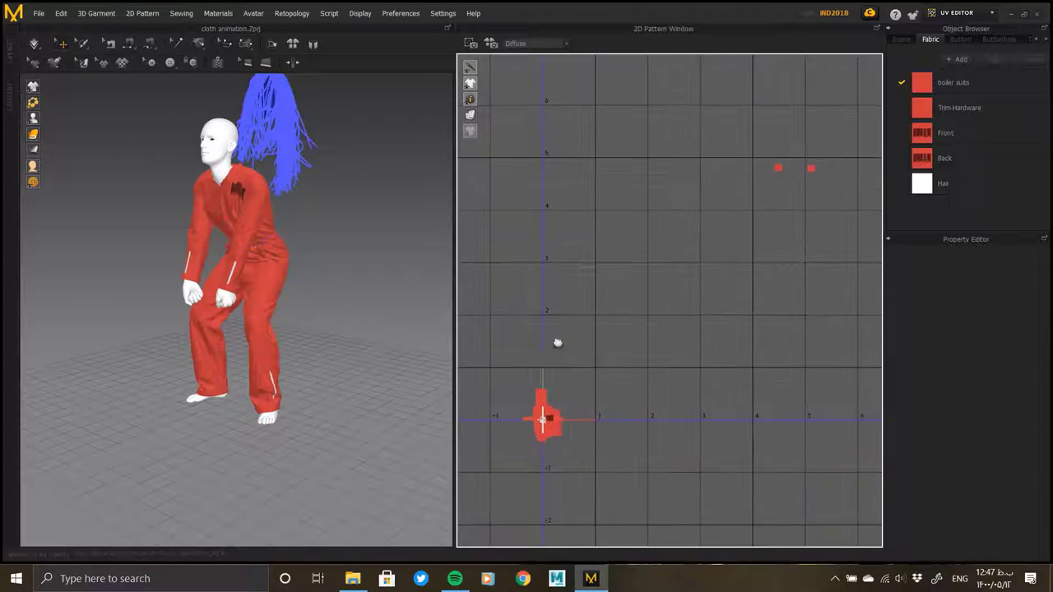
scroll(576, 324, down, 1)
scroll(668, 278, down, 3)
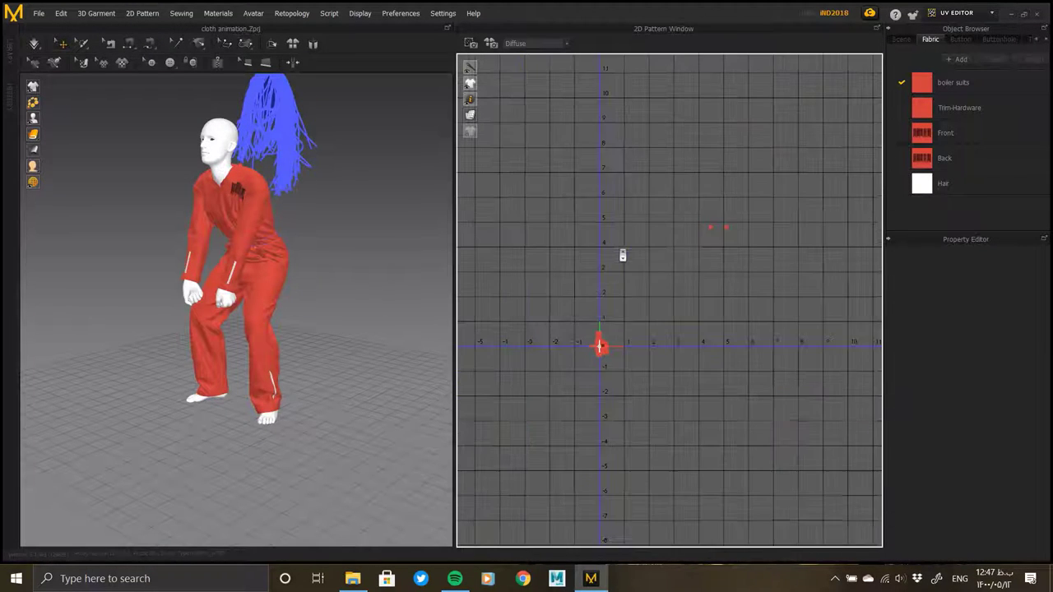
Select the two stray UV islands away from the origin, inspect the avatar side view, then deselect
drag(704, 215, 732, 237)
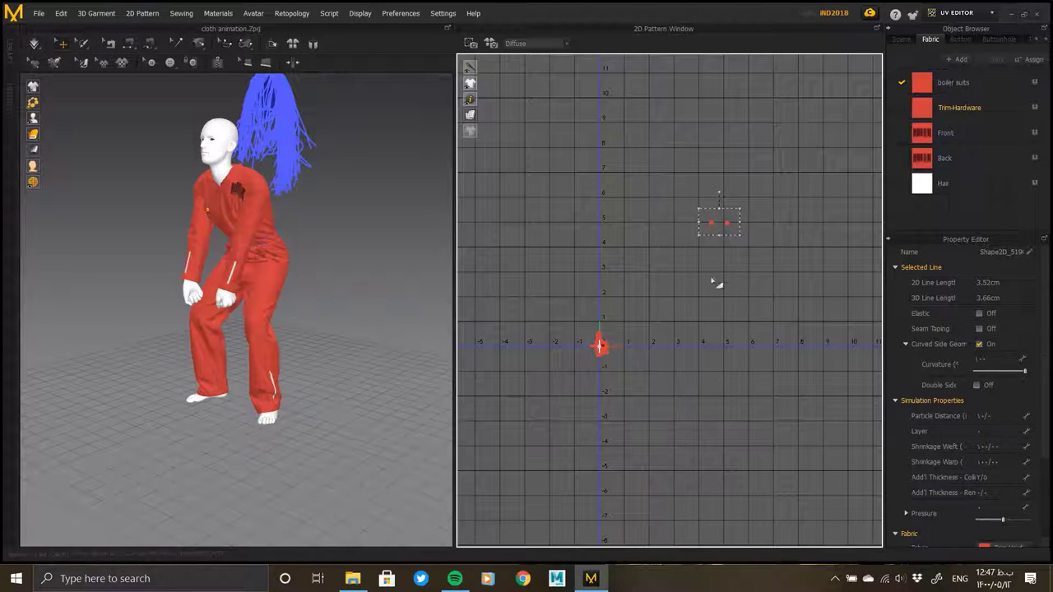
scroll(609, 357, up, 2)
scroll(615, 305, up, 2)
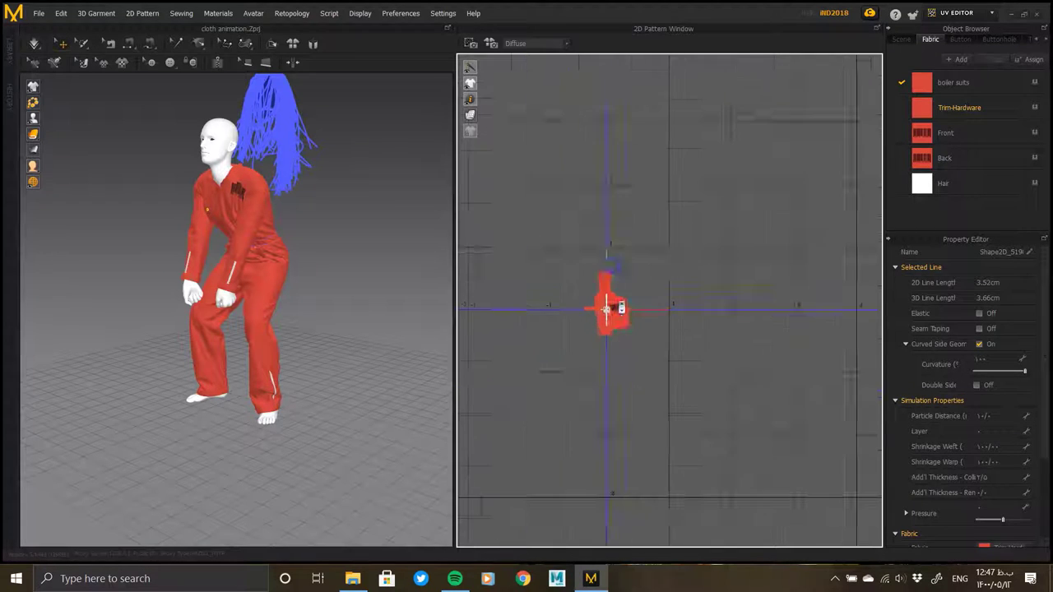
scroll(601, 308, up, 1)
mouse_move(355, 191)
right_down()
mouse_move(317, 188)
mouse_move(381, 108)
right_up()
click(272, 214)
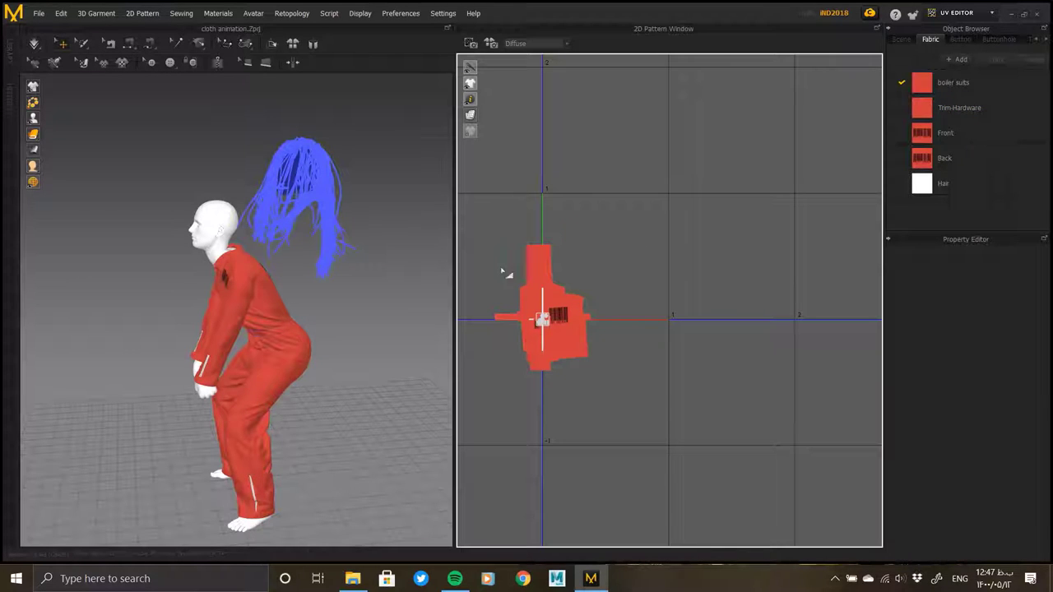
Apply Set UV from pattern alignment to the stacked UV cluster and outlined piece, then zoom to check
click(540, 258)
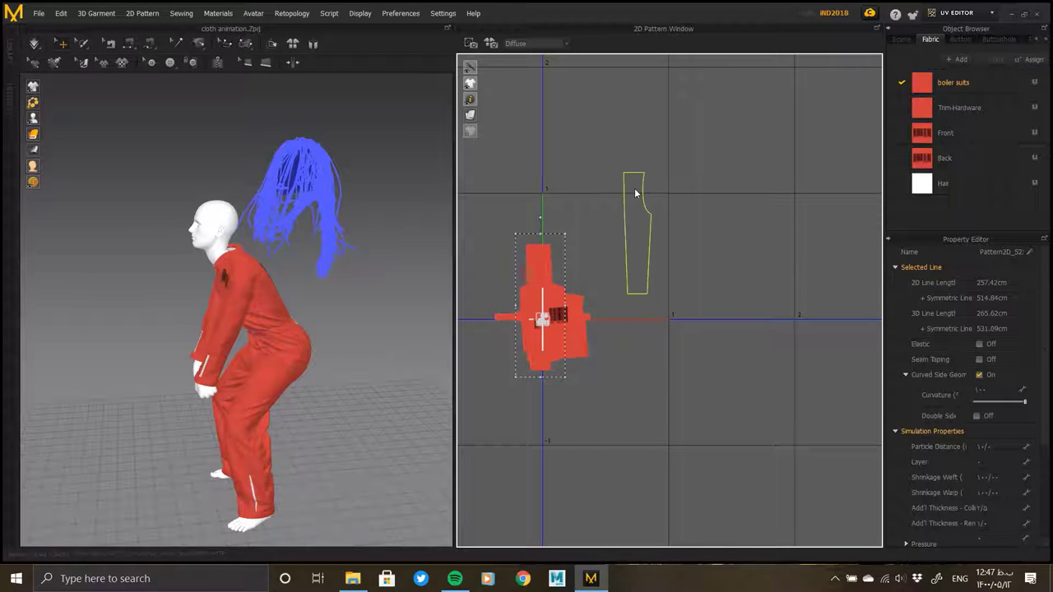
click(634, 192)
right_click(575, 208)
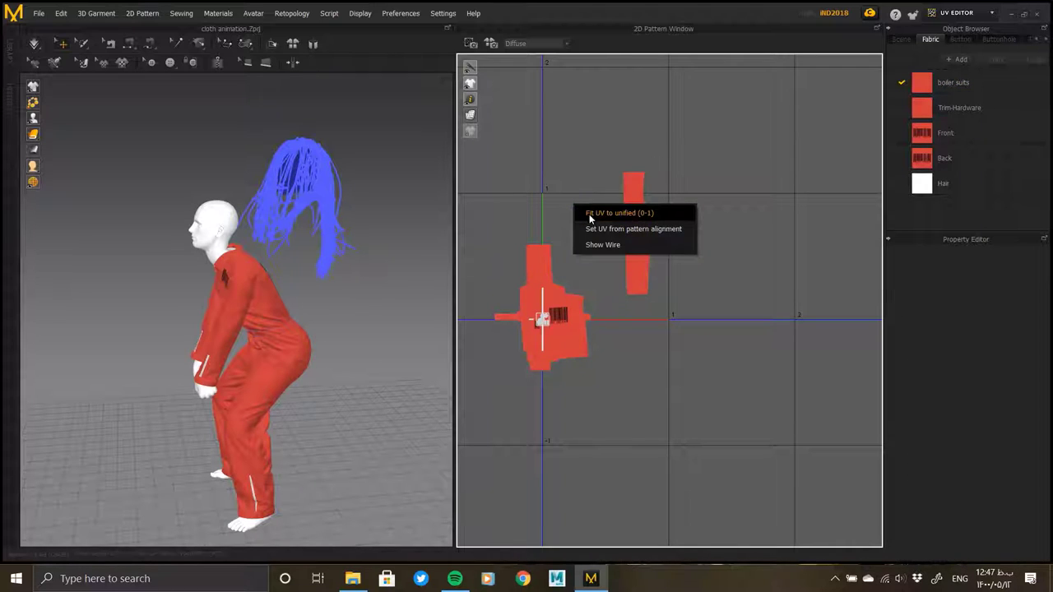
click(598, 231)
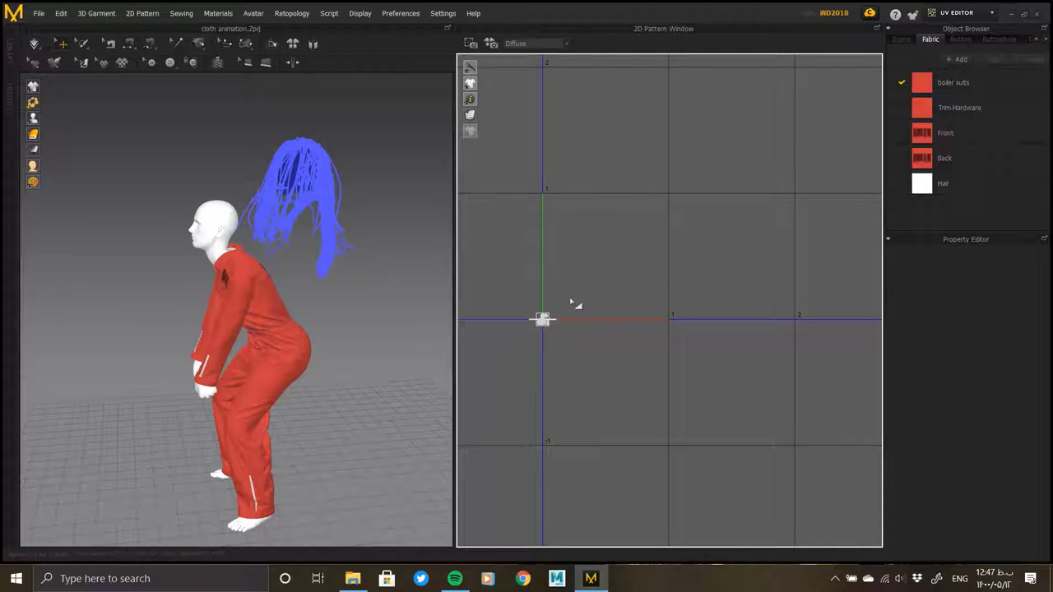
scroll(605, 326, down, 5)
scroll(696, 188, up, 2)
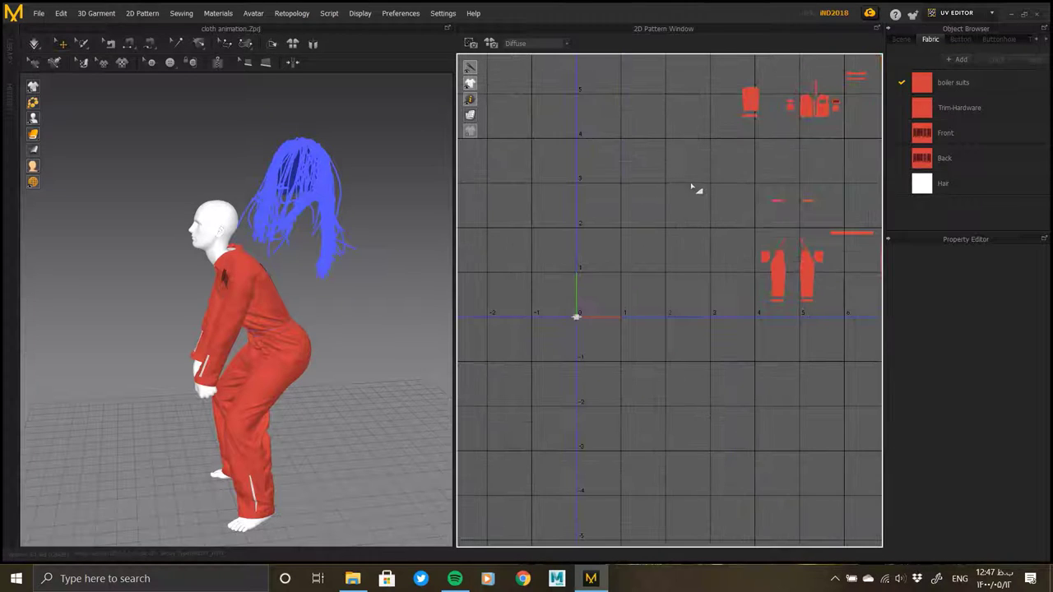
scroll(520, 264, up, 2)
scroll(724, 228, down, 1)
scroll(705, 289, up, 2)
scroll(611, 226, down, 3)
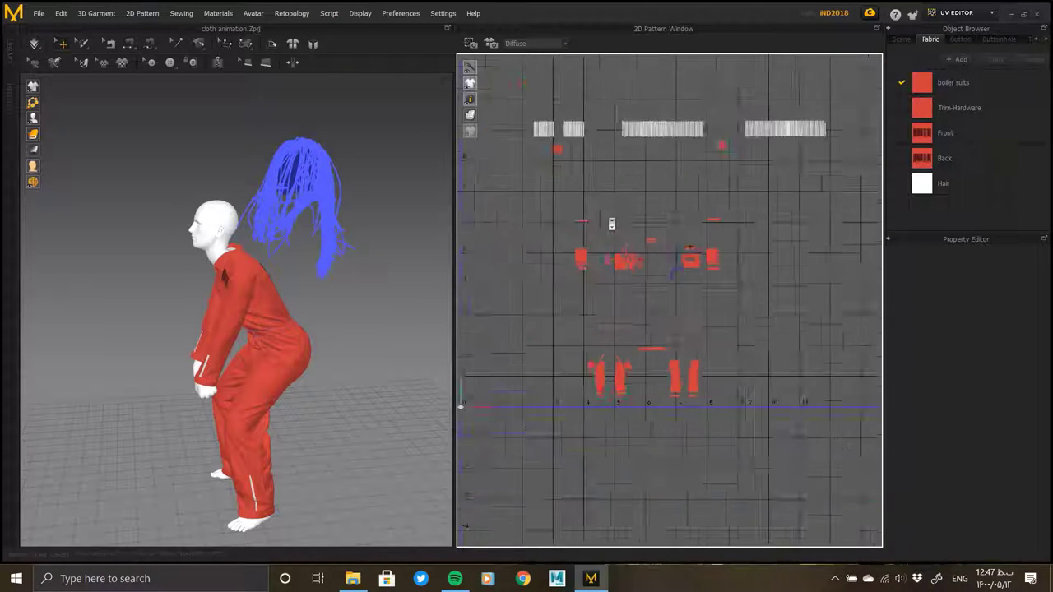
scroll(730, 210, down, 2)
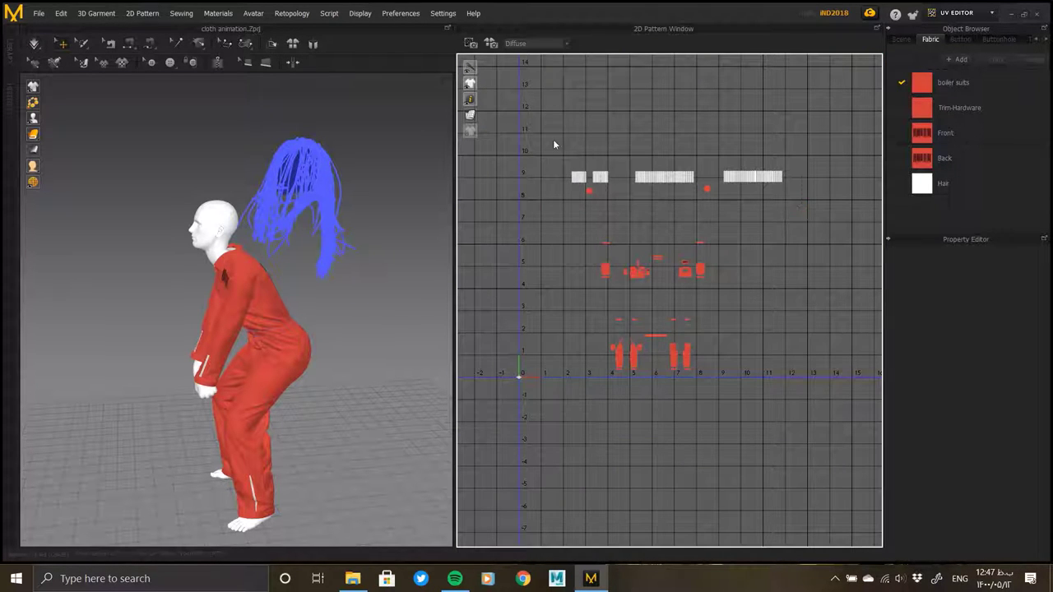
Select all pattern pieces and bring up the 3D view options
key(ctrl+a)
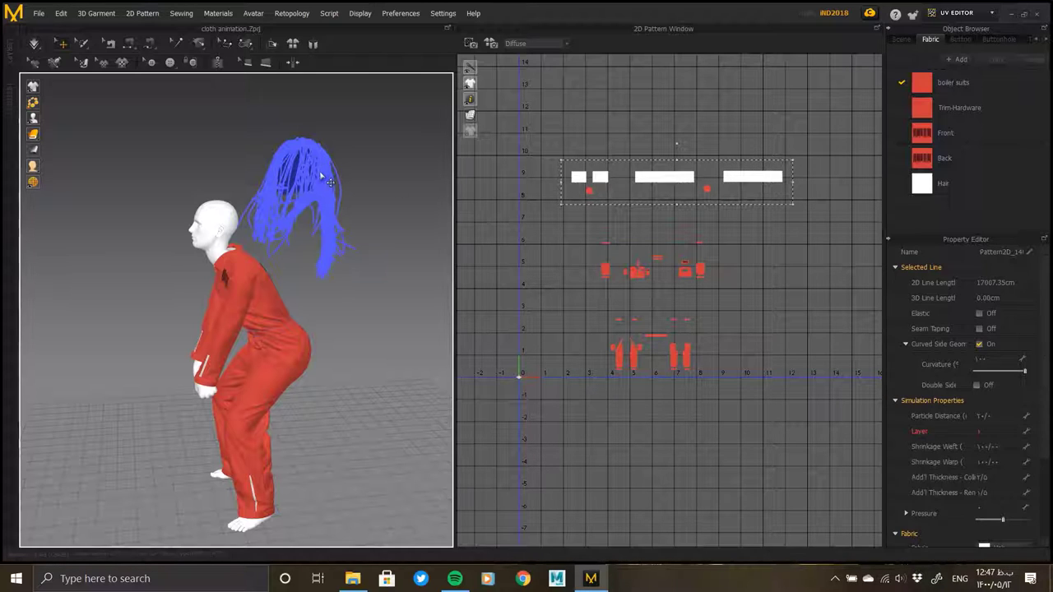
right_click(323, 175)
click(964, 14)
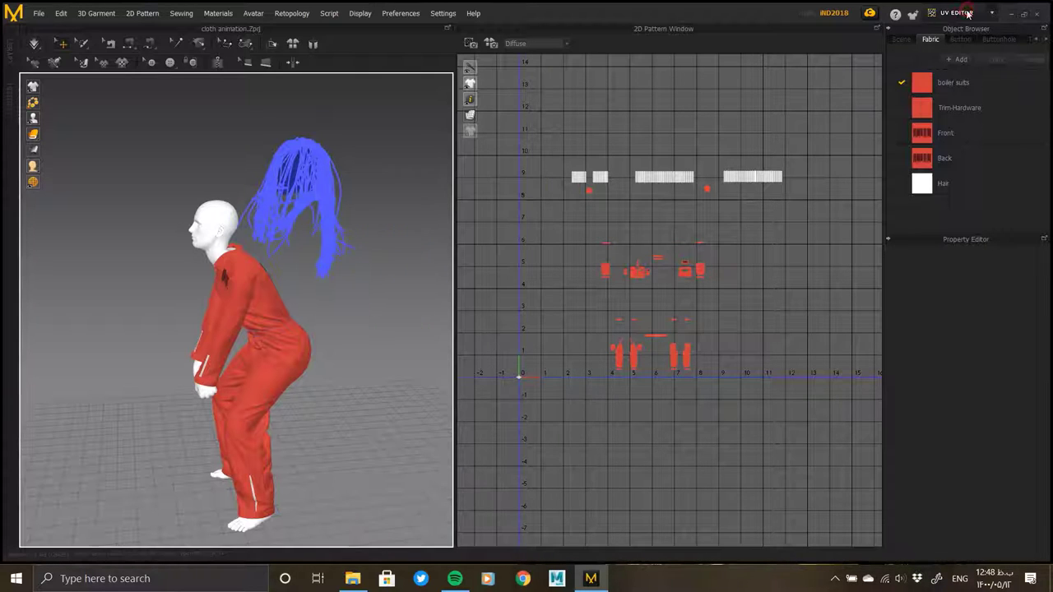
click(962, 13)
Switch to the Simulation workspace and select the hair patterns and the hair in the 3D view
click(957, 32)
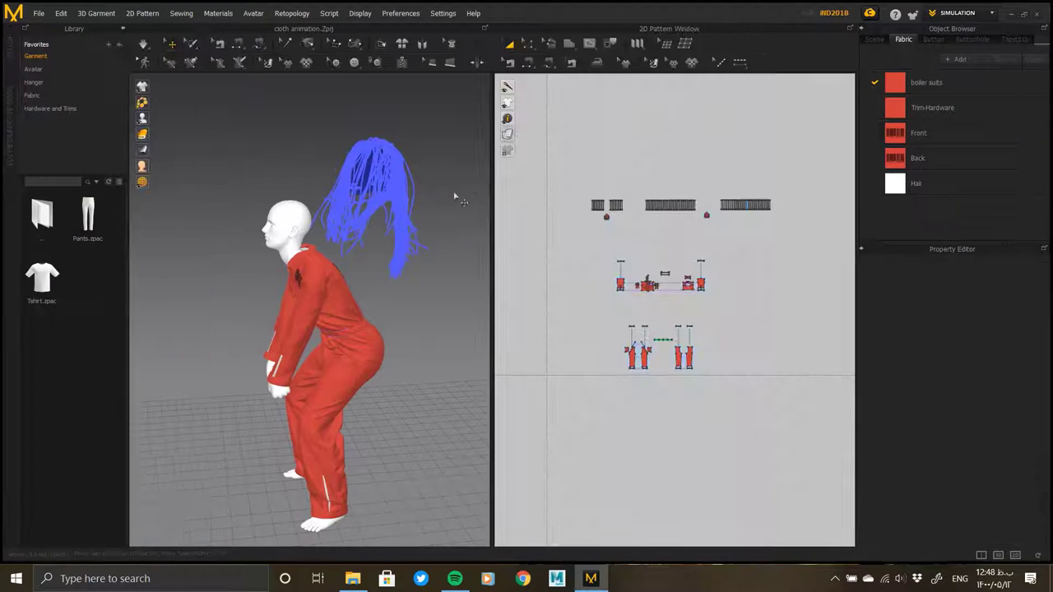
drag(551, 161, 743, 238)
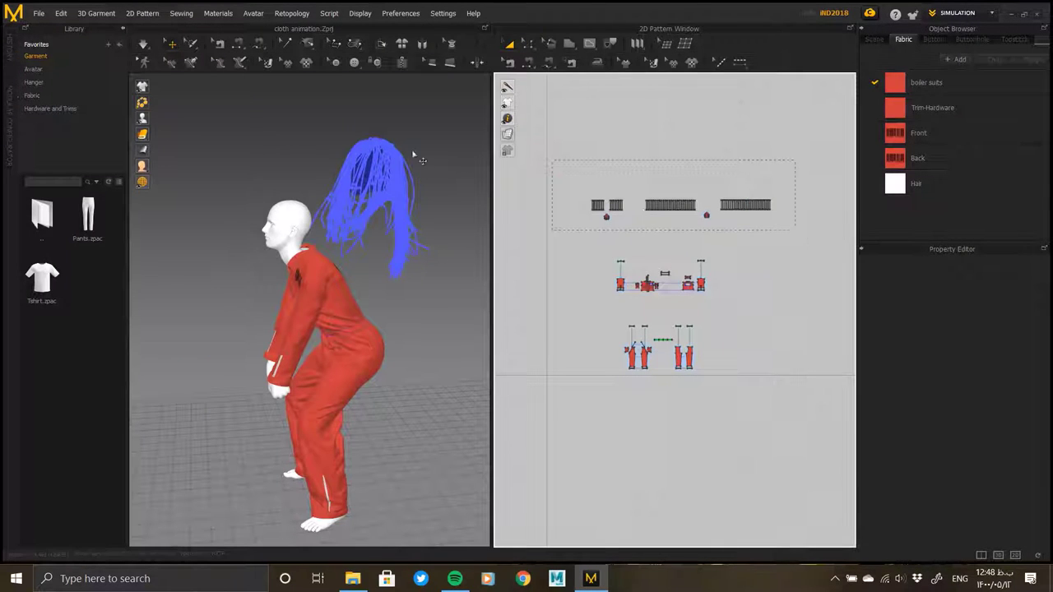
click(396, 179)
right_click(392, 179)
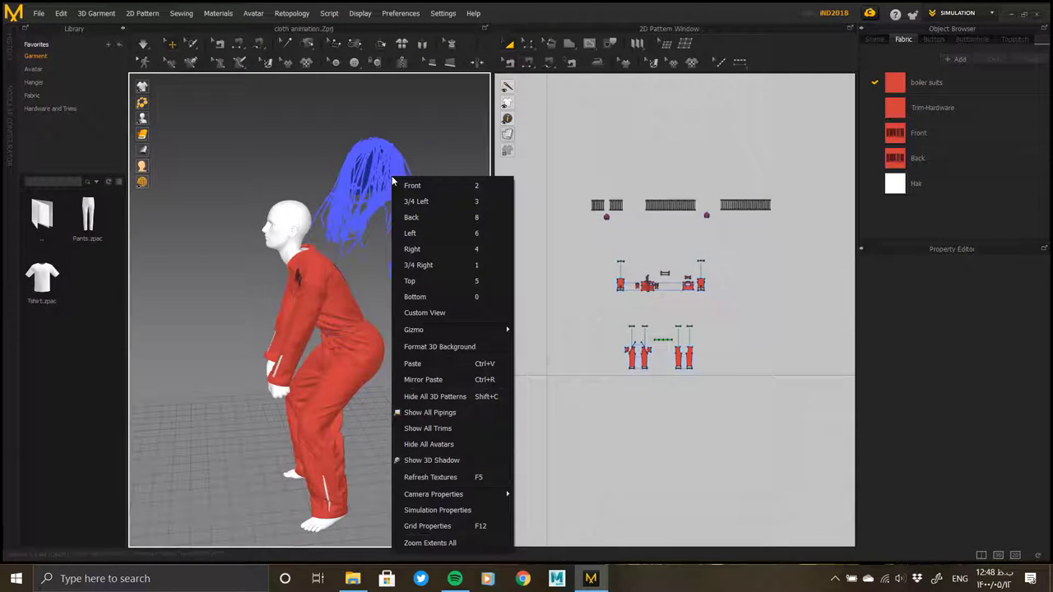
Activate the top row of hair patterns in the simulation, then deselect them
drag(546, 162, 796, 237)
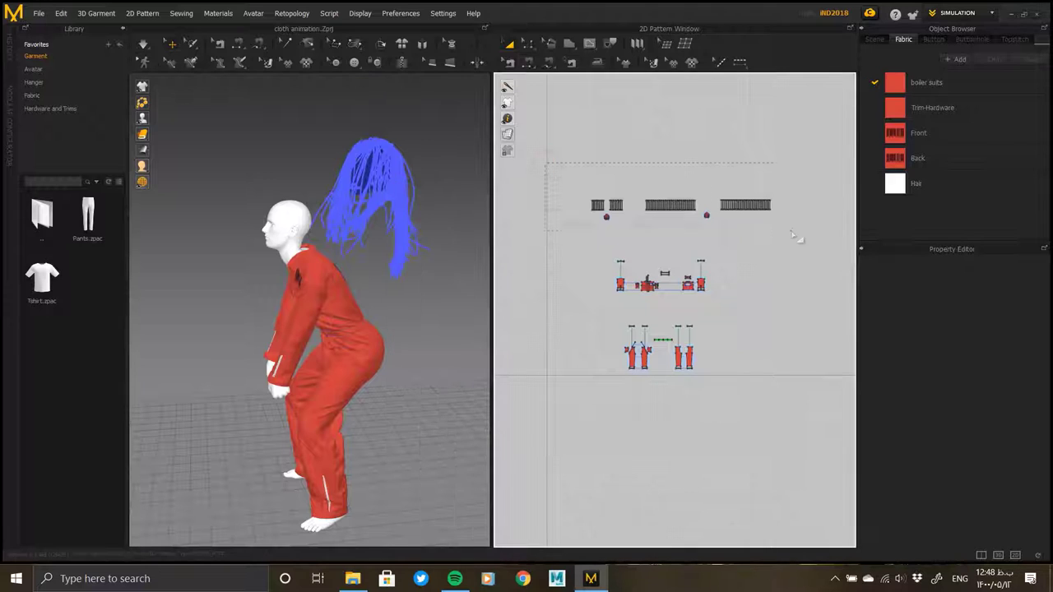
right_click(671, 205)
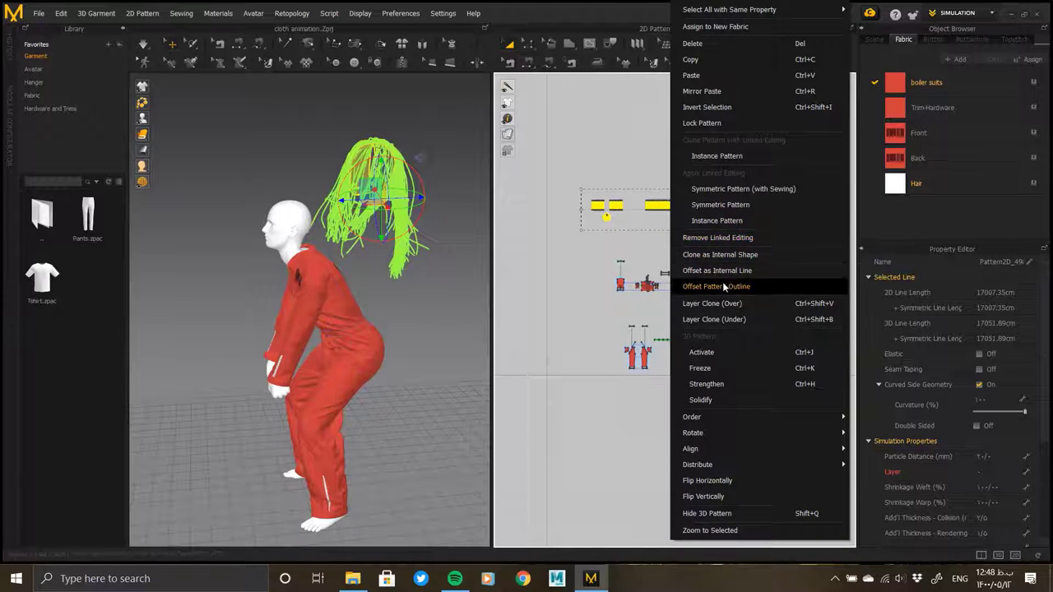
click(724, 353)
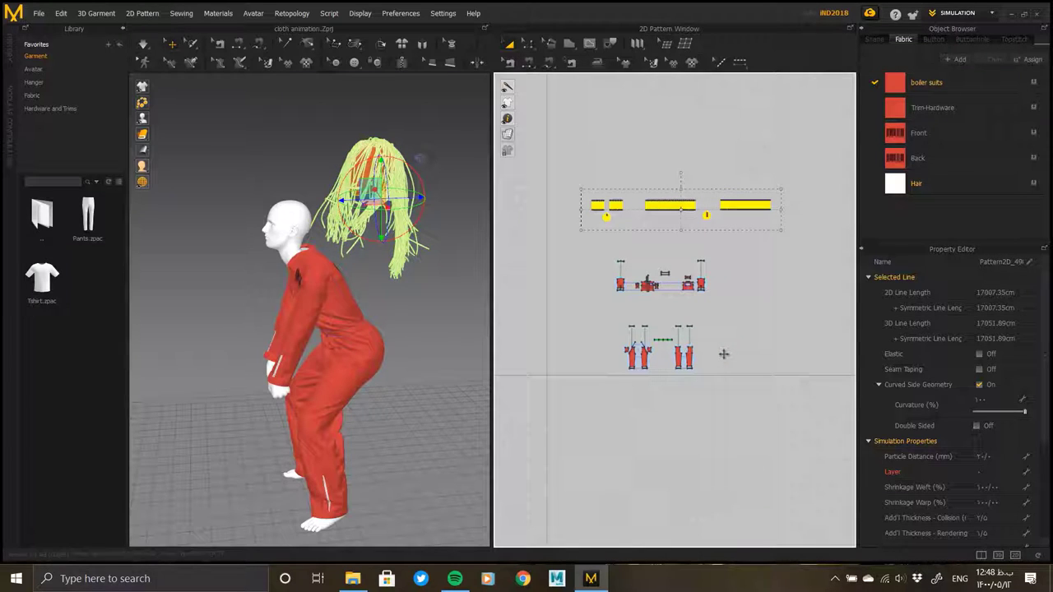
right_click(614, 204)
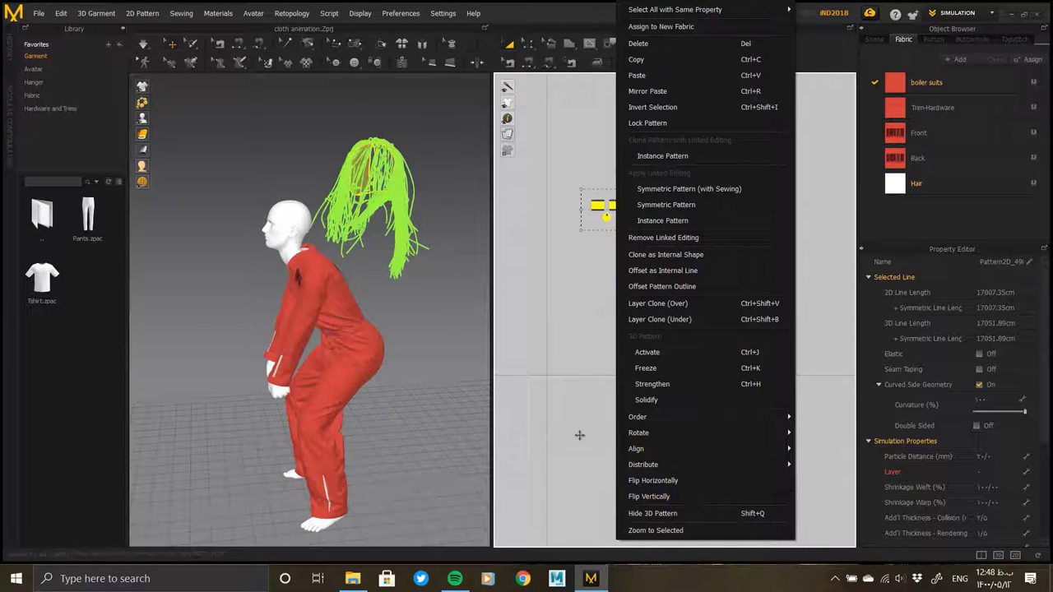
click(576, 399)
click(573, 400)
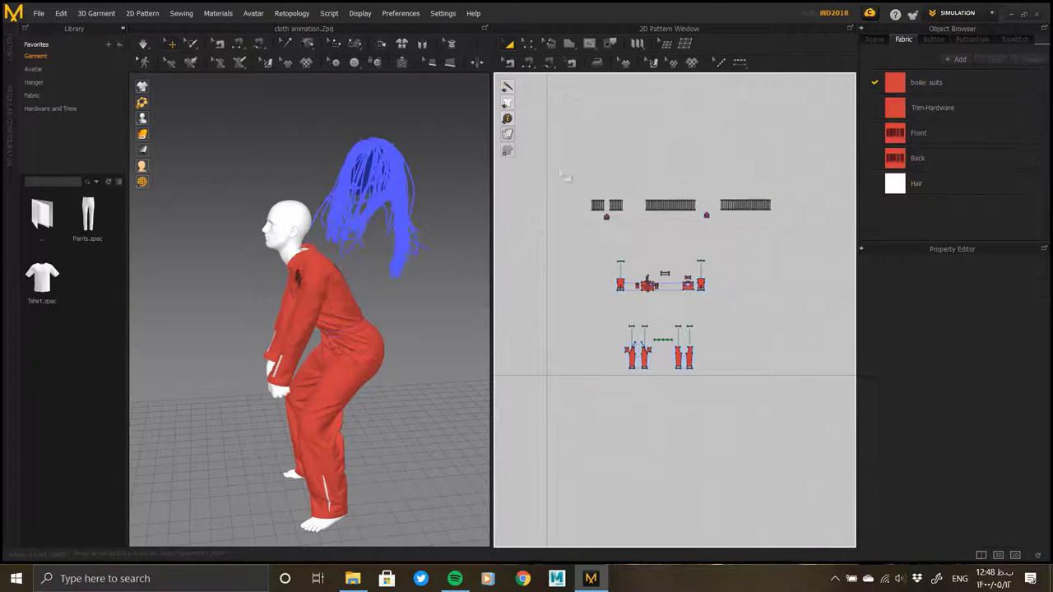
In the UV Editor, scale all the red suit pieces down into the 0–1 tile
click(954, 13)
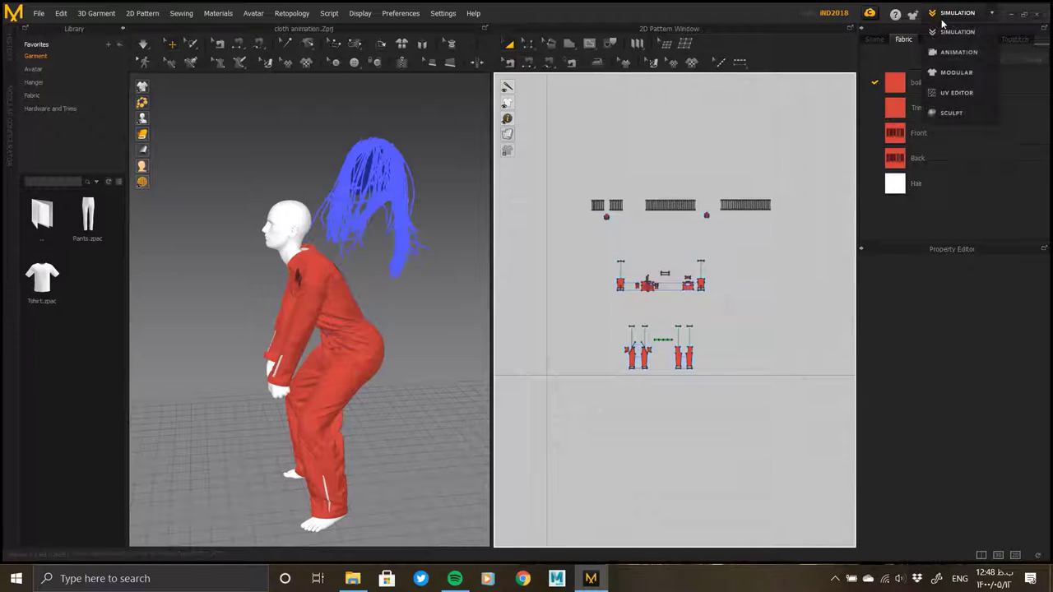
click(954, 93)
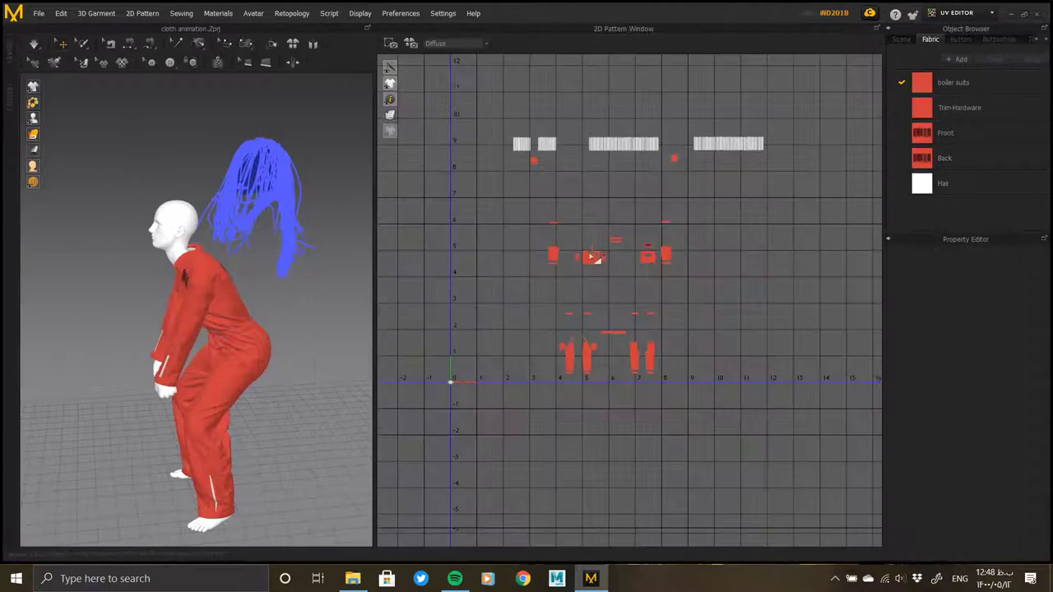
click(519, 216)
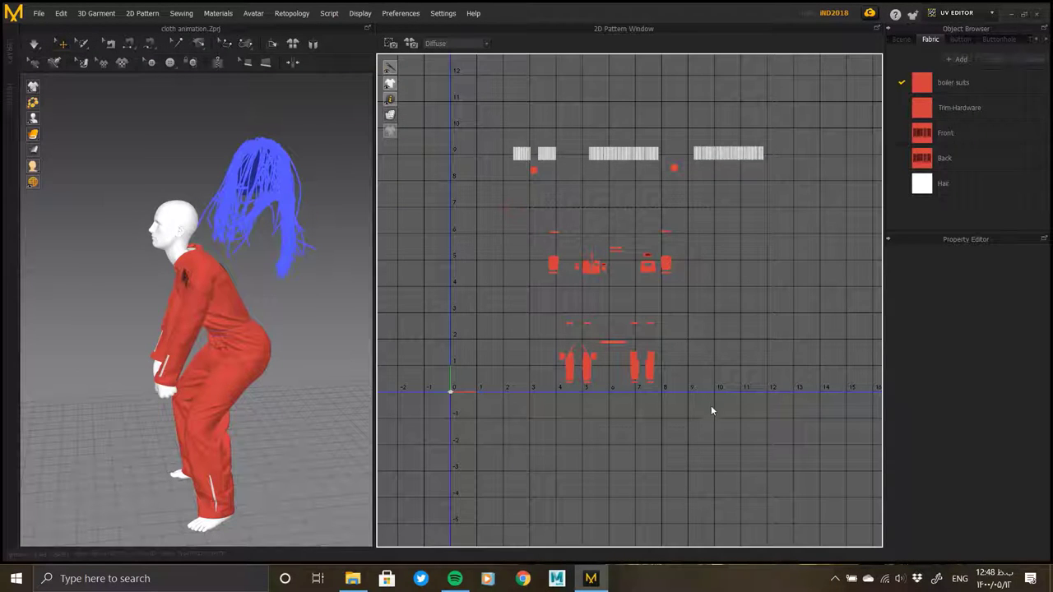
click(672, 245)
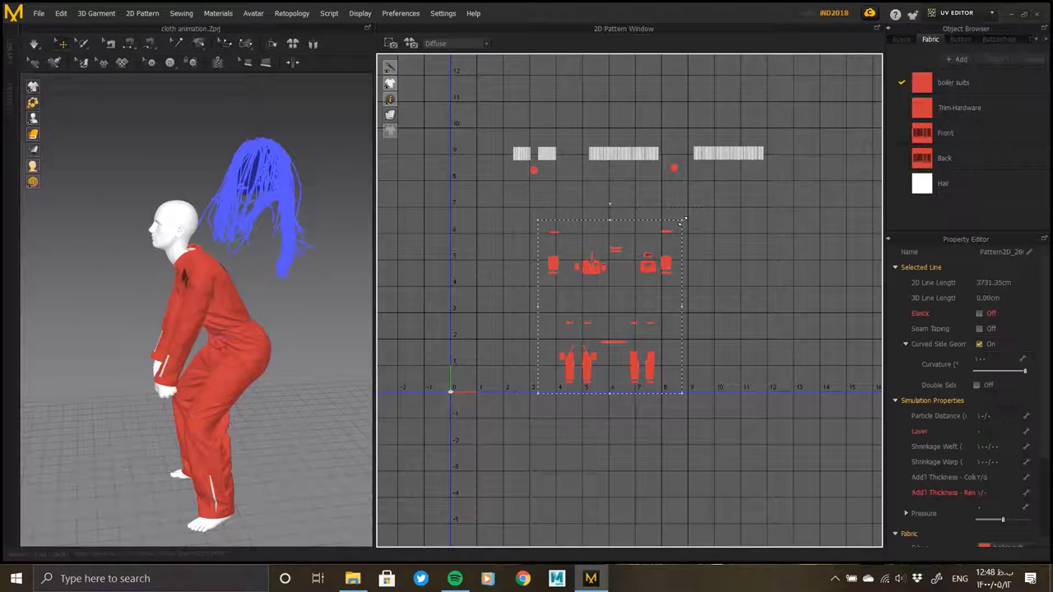
drag(681, 220, 482, 385)
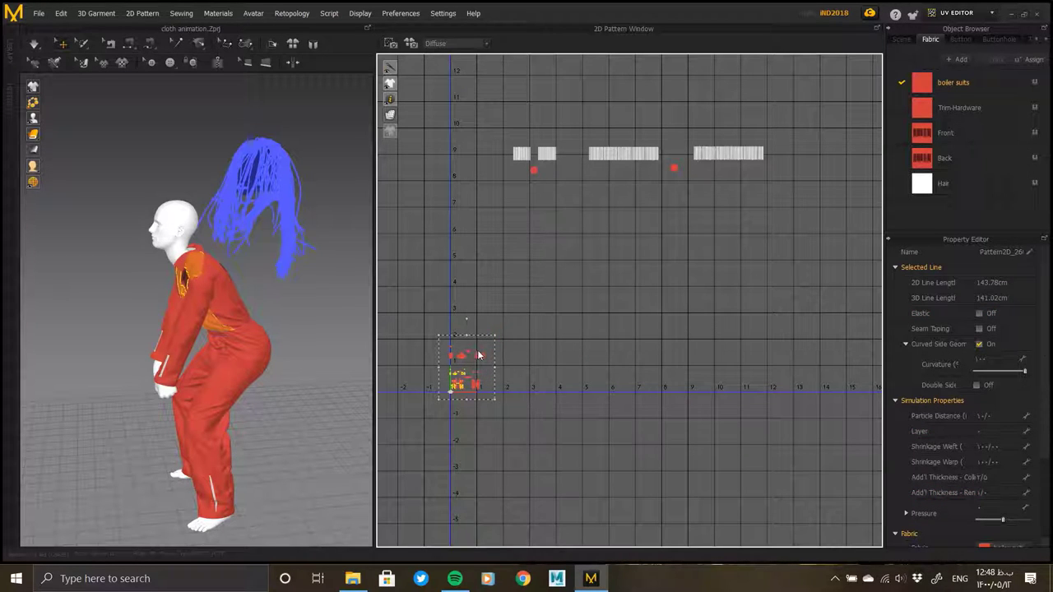
click(763, 214)
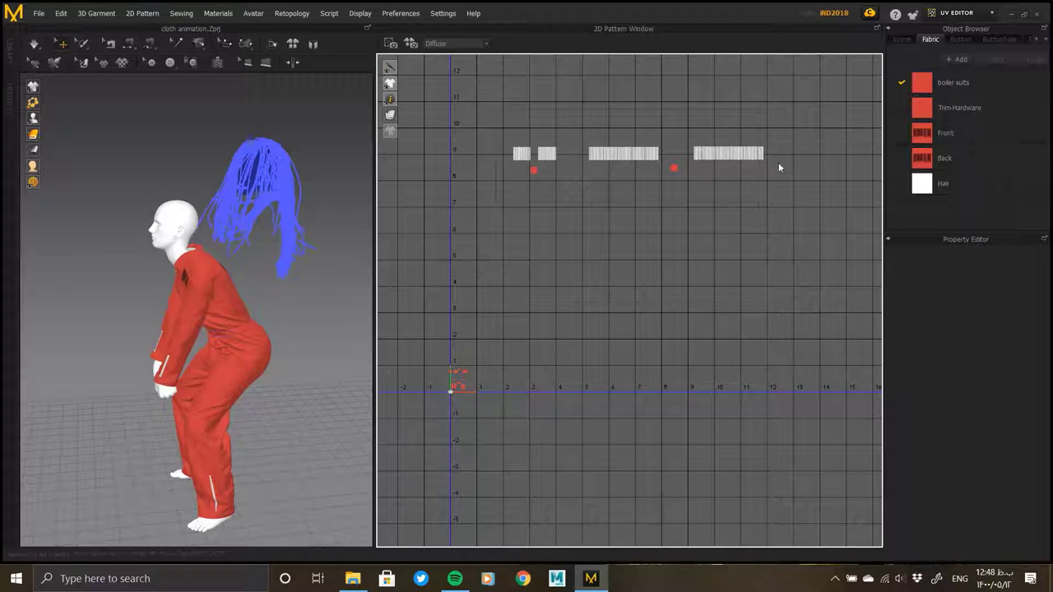
Select all pieces, press Delete, and drag the hair piece down near the origin
key(ctrl+a)
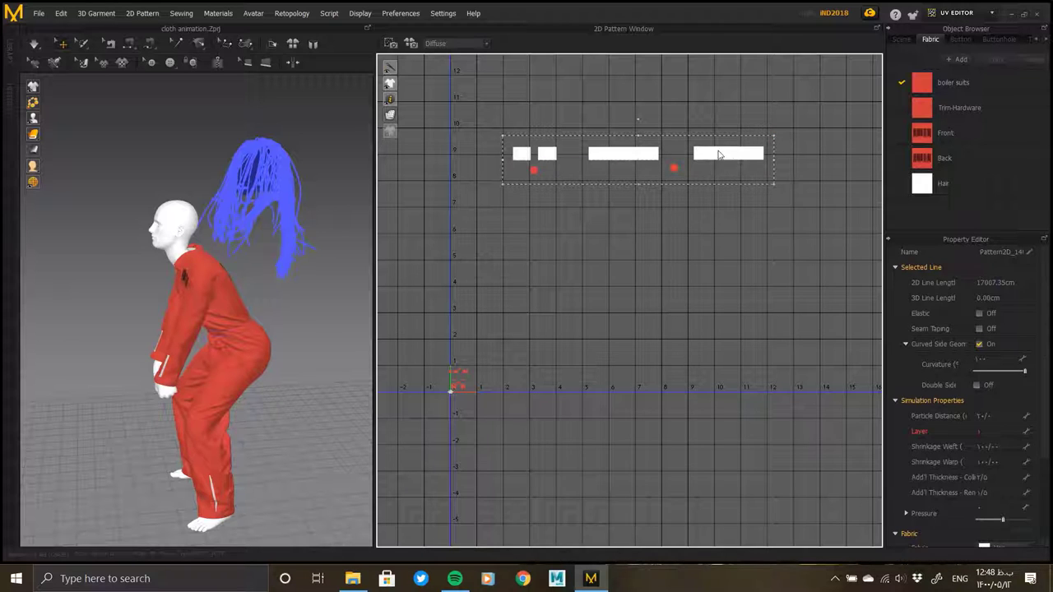
key(Delete)
drag(533, 190, 469, 329)
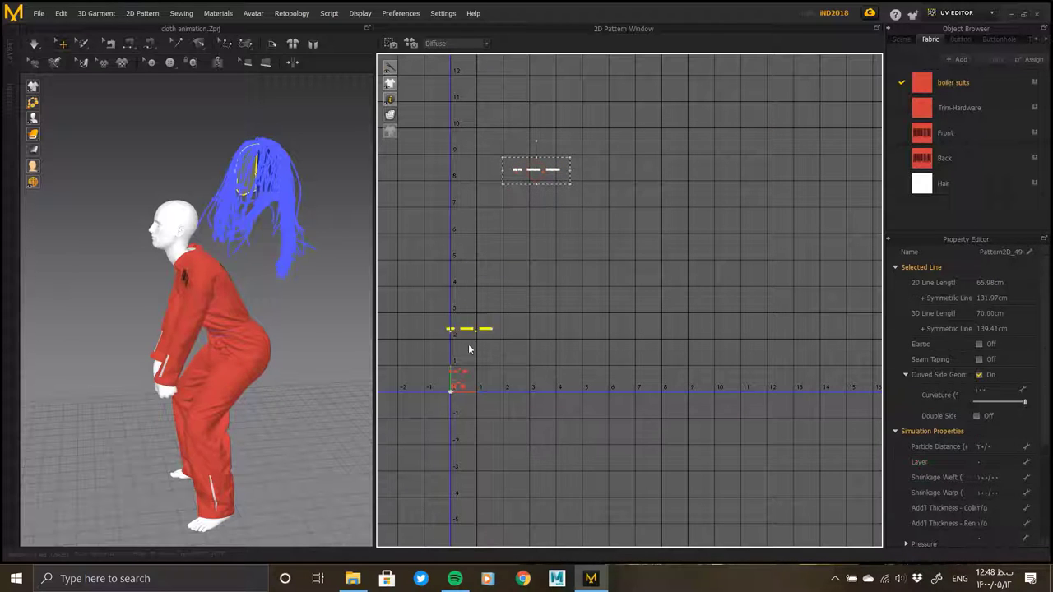
Move the whole hair piece out of the 0–1 tile
scroll(463, 362, up, 5)
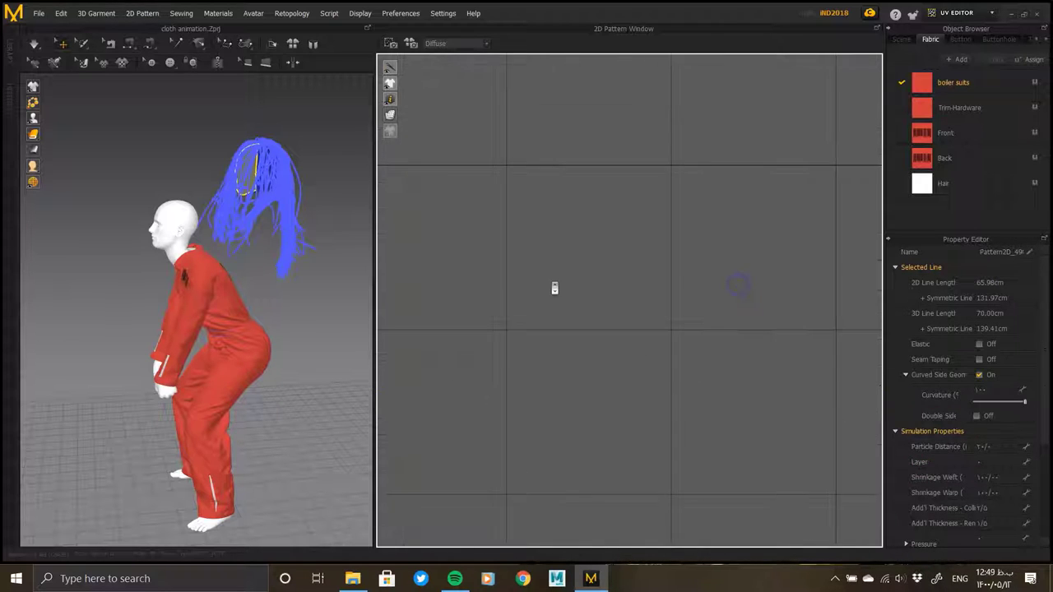
scroll(555, 286, down, 3)
scroll(515, 438, up, 5)
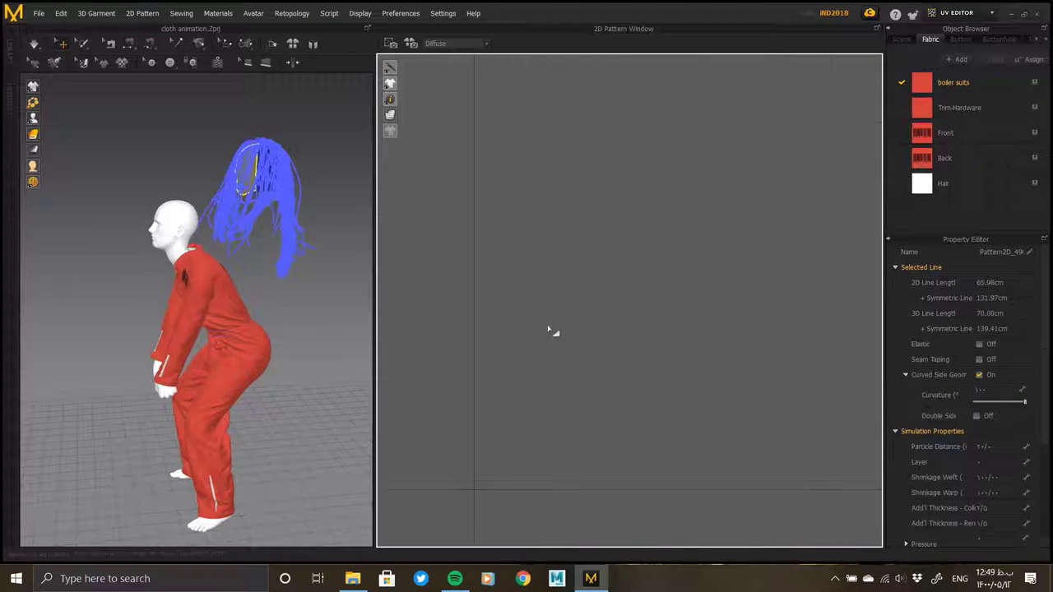
scroll(552, 312, down, 5)
scroll(655, 278, up, 2)
scroll(675, 325, up, 2)
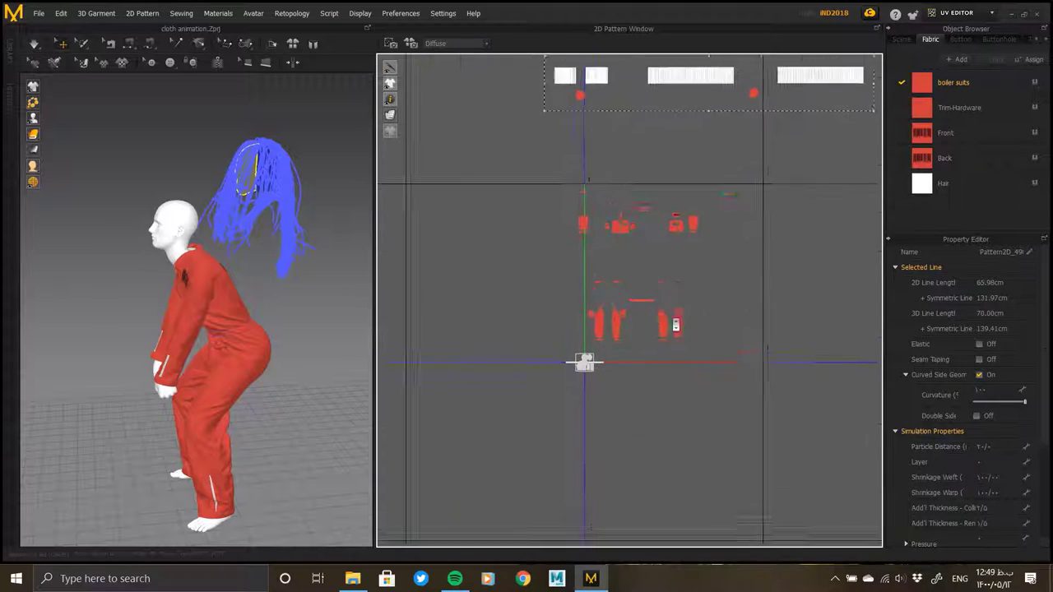
scroll(637, 284, up, 2)
scroll(630, 298, up, 2)
scroll(637, 283, up, 1)
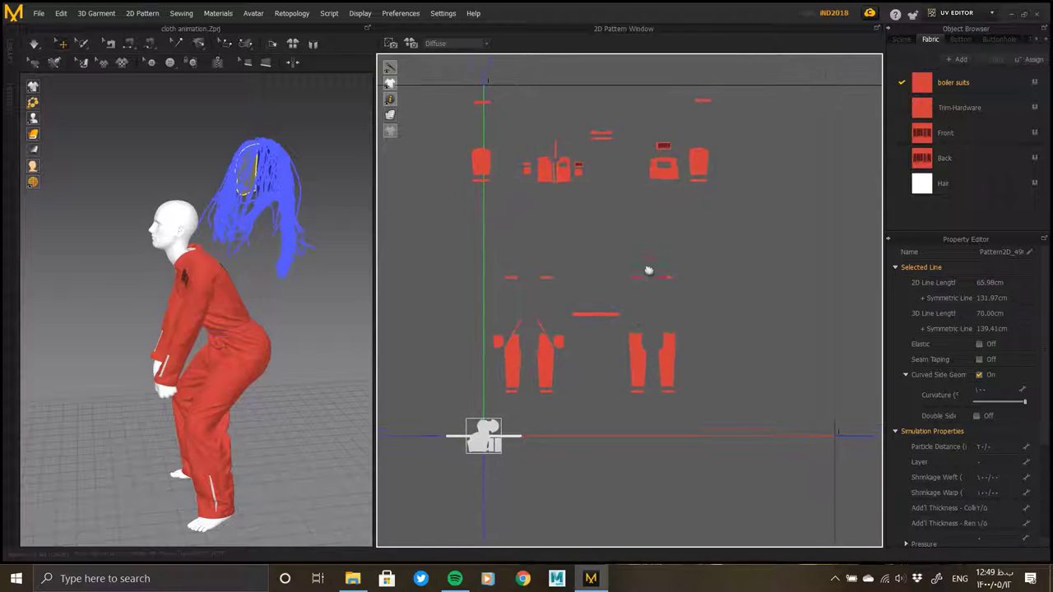
scroll(658, 277, down, 1)
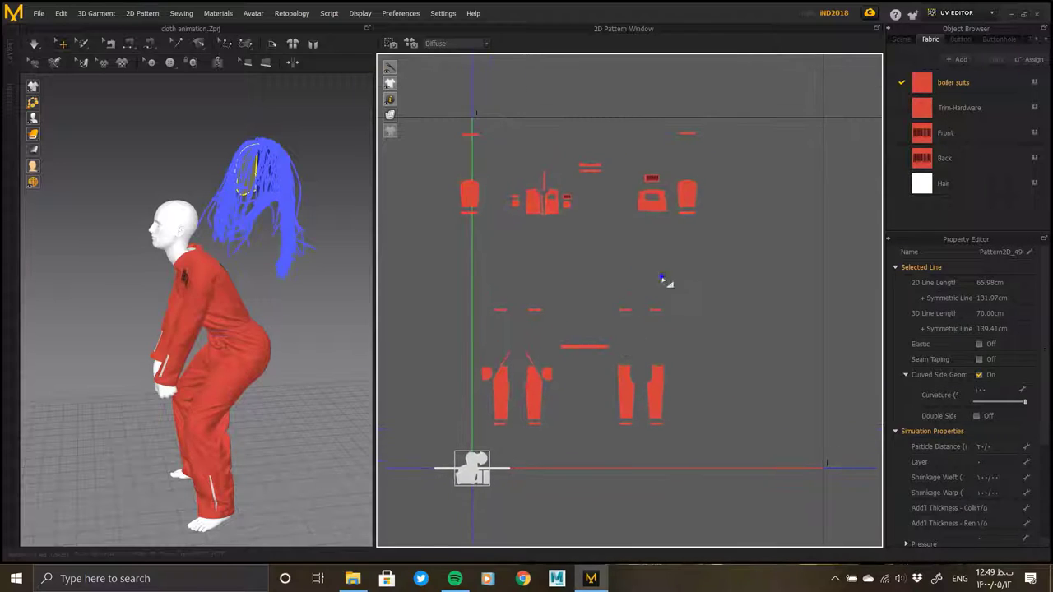
click(575, 505)
click(503, 450)
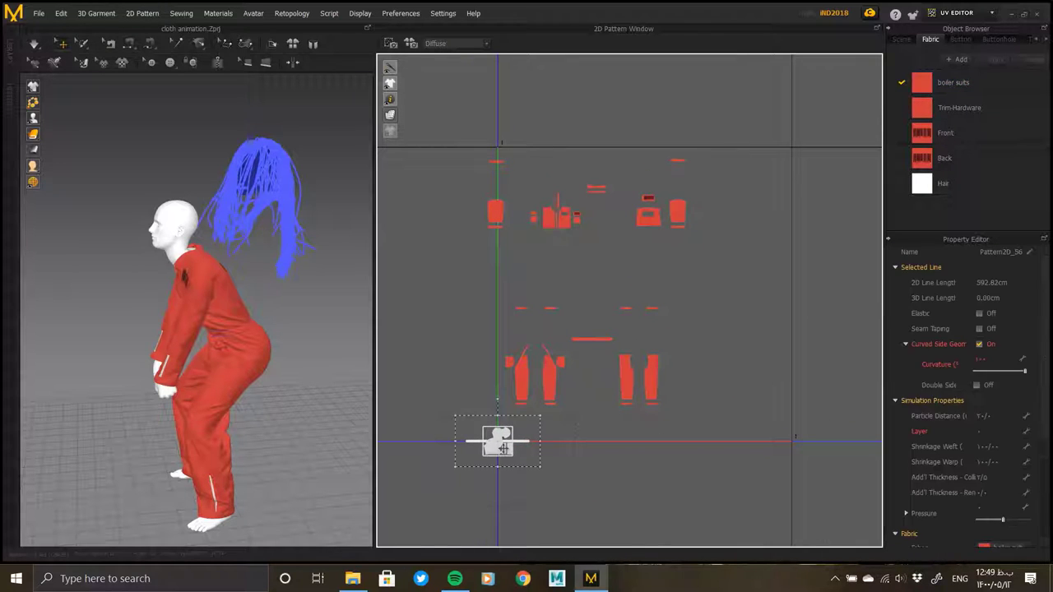
drag(378, 386, 347, 344)
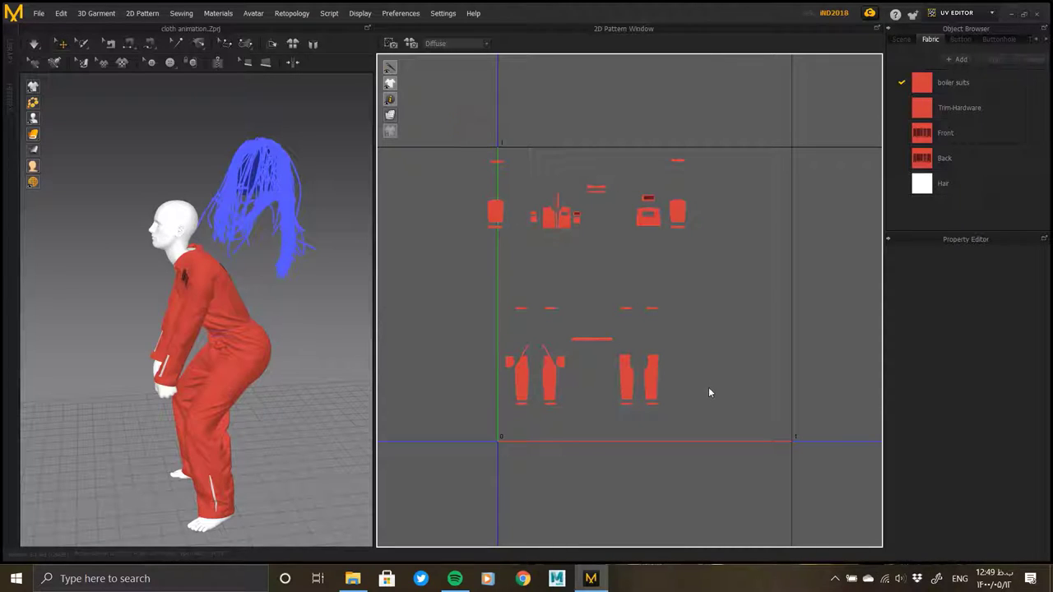
Shift the upper group of suit pieces right and the lower group upward
drag(677, 212, 757, 207)
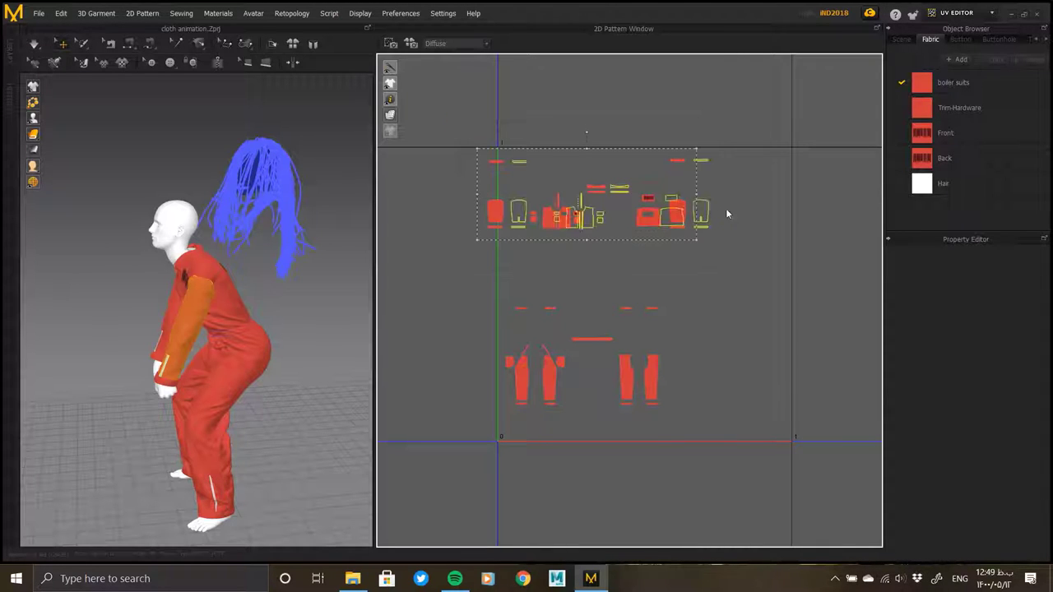
scroll(757, 247, up, 1)
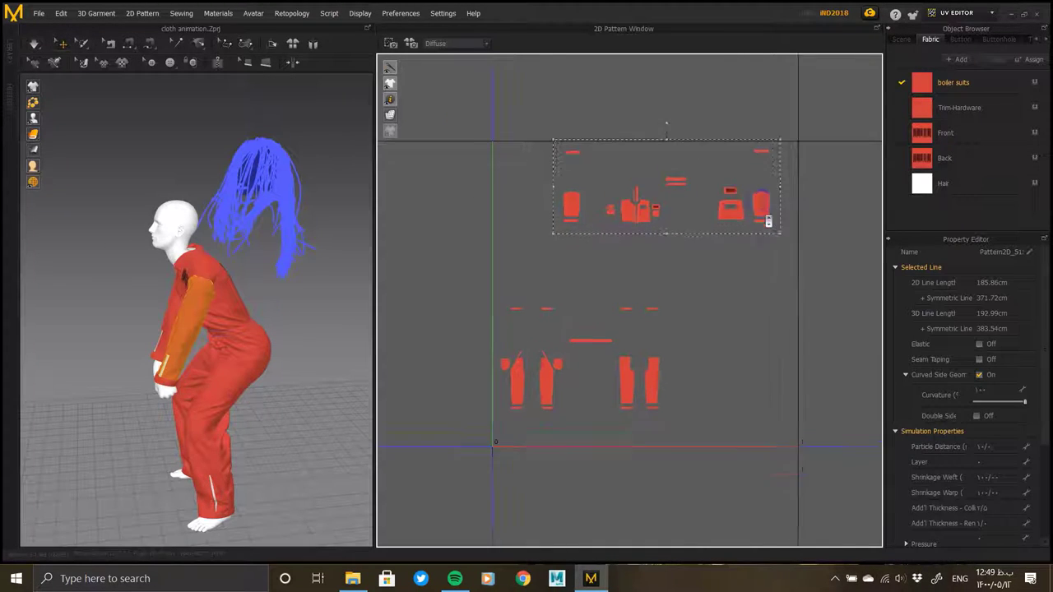
click(714, 289)
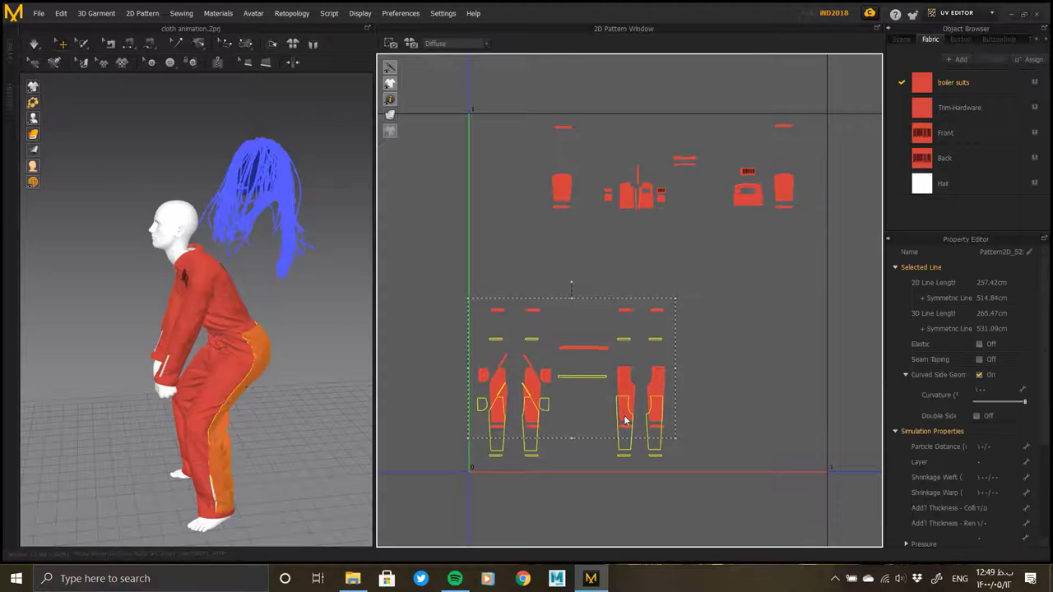
drag(623, 403, 623, 335)
click(693, 343)
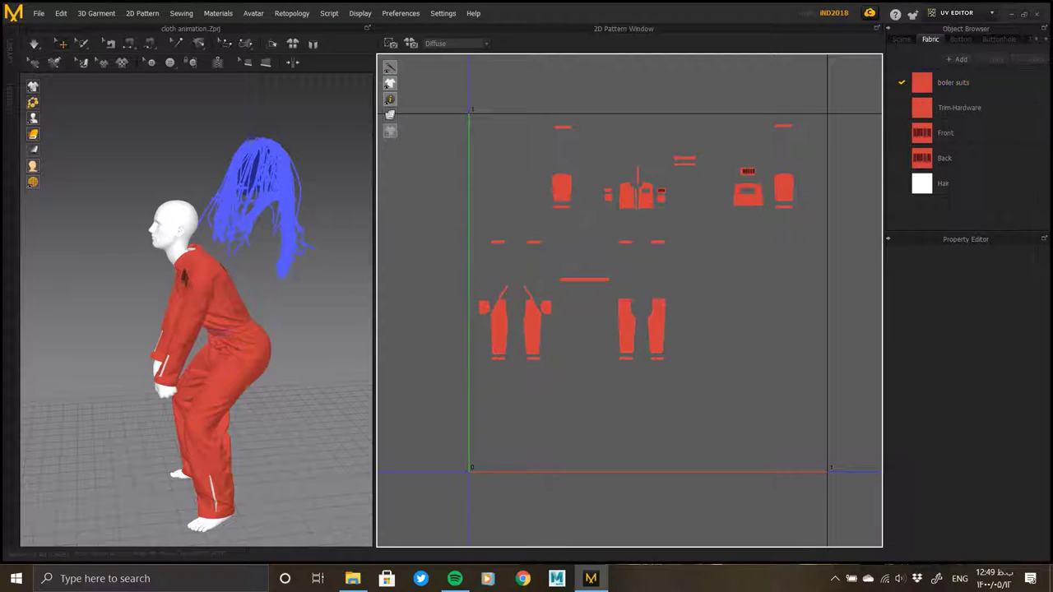
Copy and paste the right pair of pants panels into the tile's lower-right corner
click(627, 321)
key(ctrl+c)
key(ctrl+v)
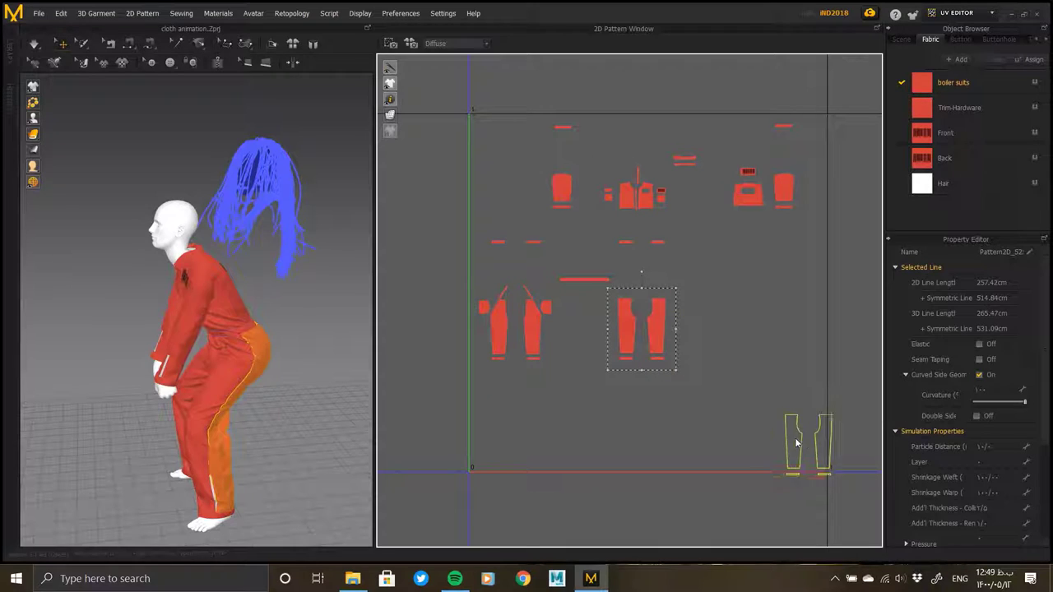
click(788, 433)
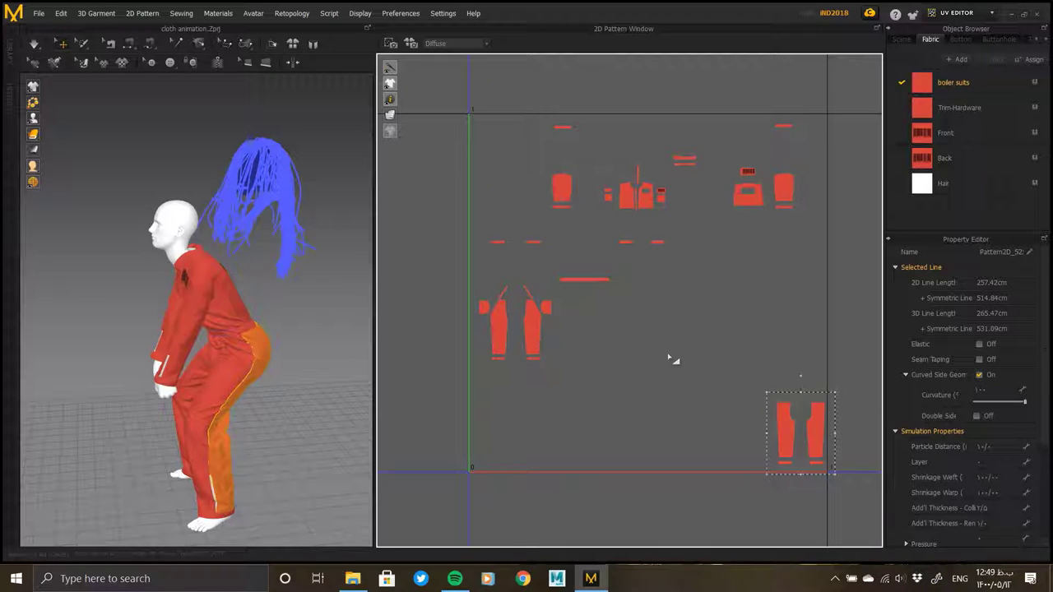
right_drag(672, 359, 571, 257)
scroll(719, 357, up, 3)
scroll(608, 296, up, 3)
right_drag(609, 296, 600, 242)
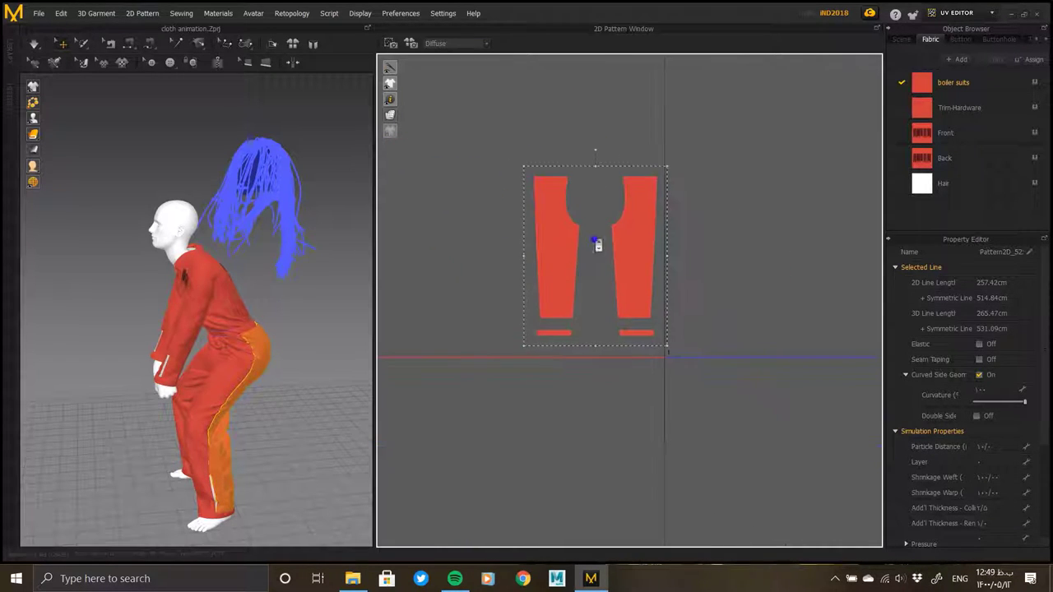
scroll(599, 242, up, 2)
click(455, 122)
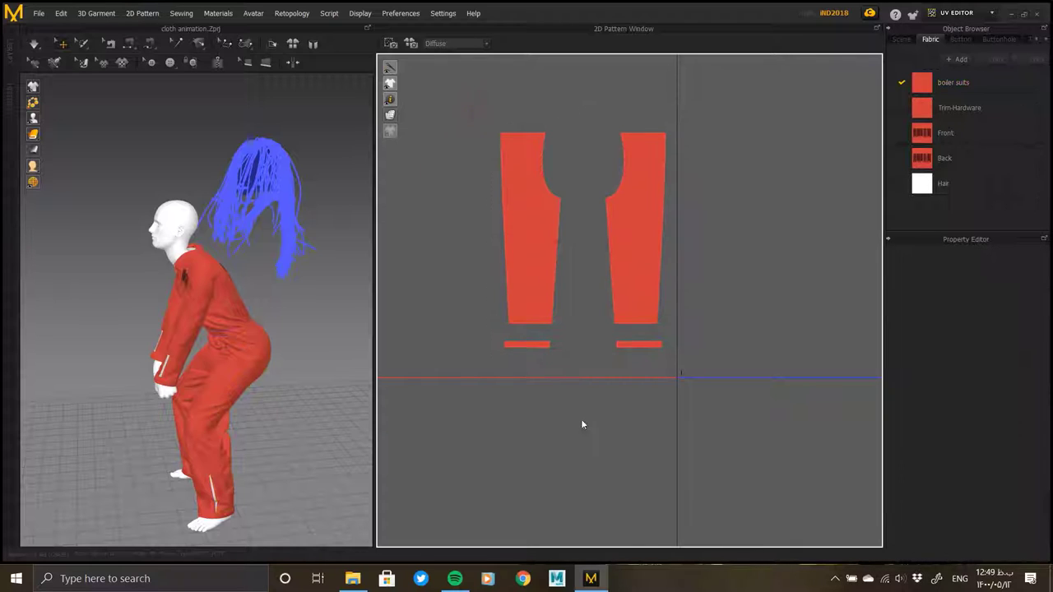
Move the left pants panel right up against its partner
click(543, 267)
drag(573, 268, 585, 270)
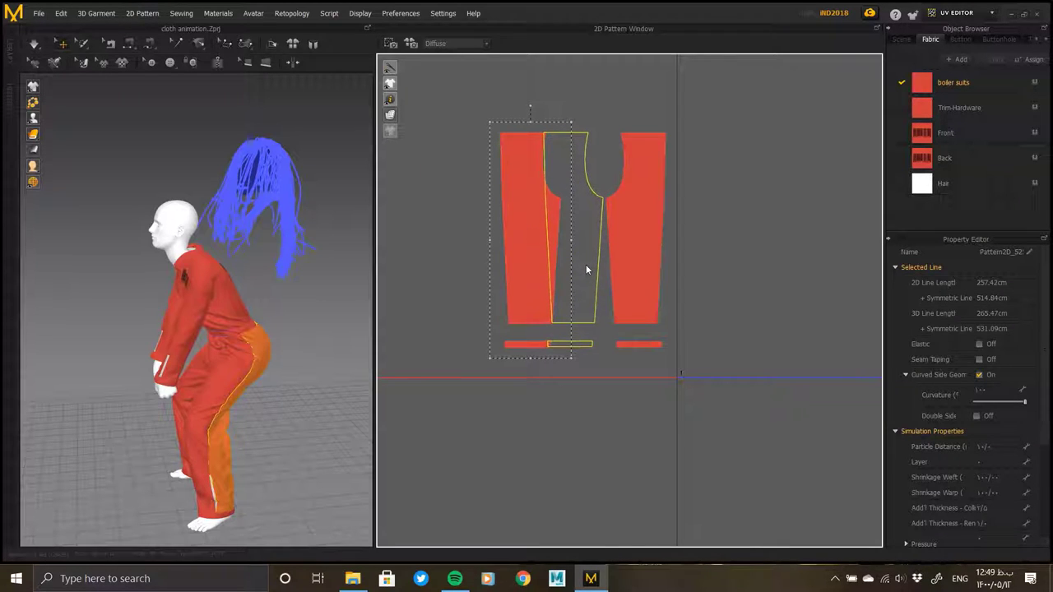
drag(586, 269, 616, 272)
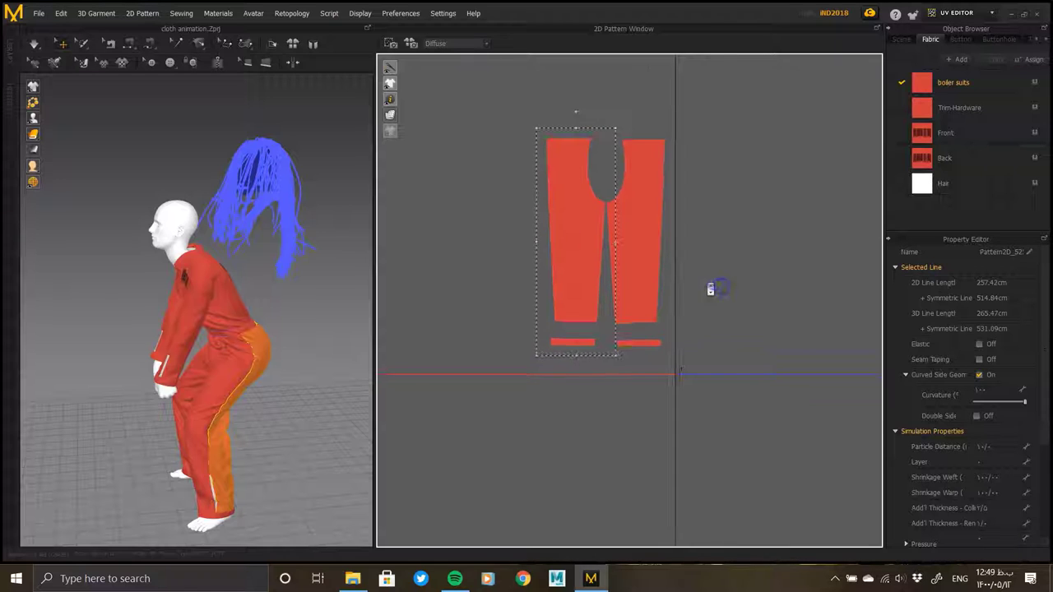
scroll(630, 301, down, 5)
middle_drag(555, 261, 672, 254)
Move the leg panels beside the pants panels
click(515, 207)
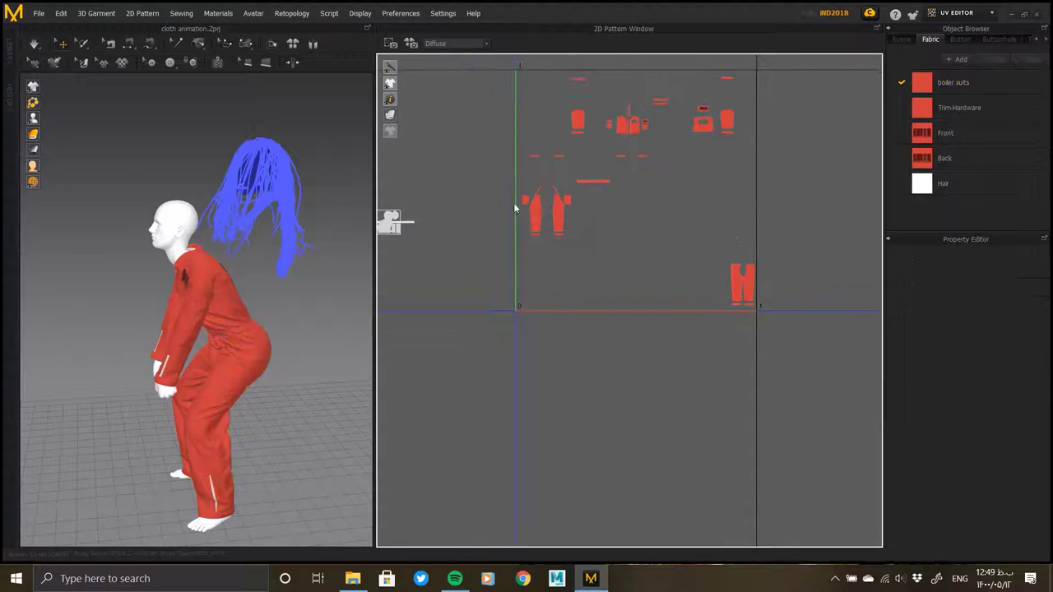
mouse_move(573, 229)
mouse_down()
mouse_move(688, 282)
mouse_move(724, 282)
mouse_up()
scroll(707, 280, up, 3)
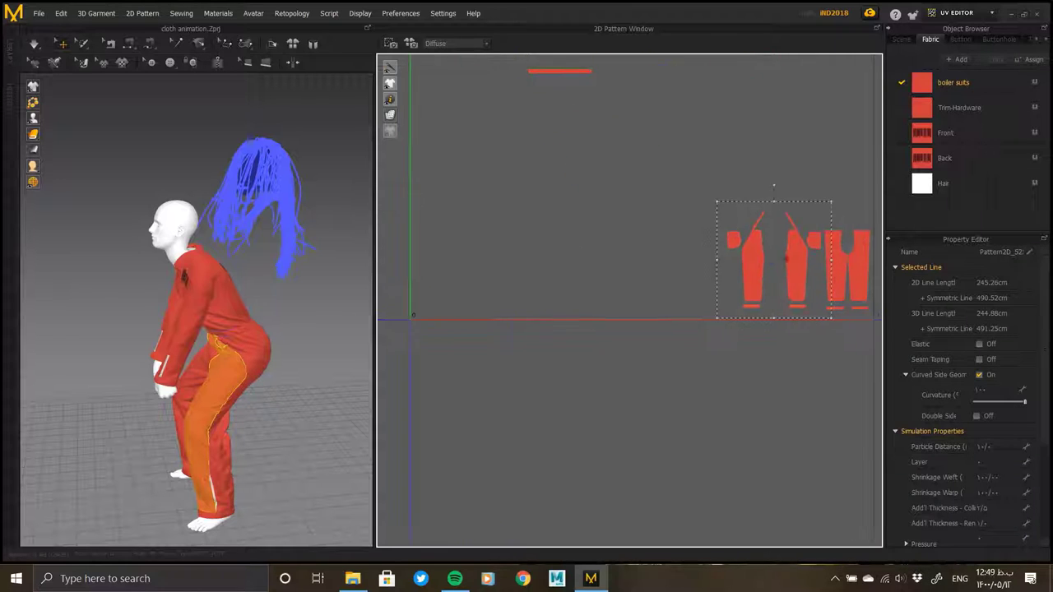
scroll(596, 260, up, 1)
scroll(634, 280, up, 3)
scroll(653, 294, up, 3)
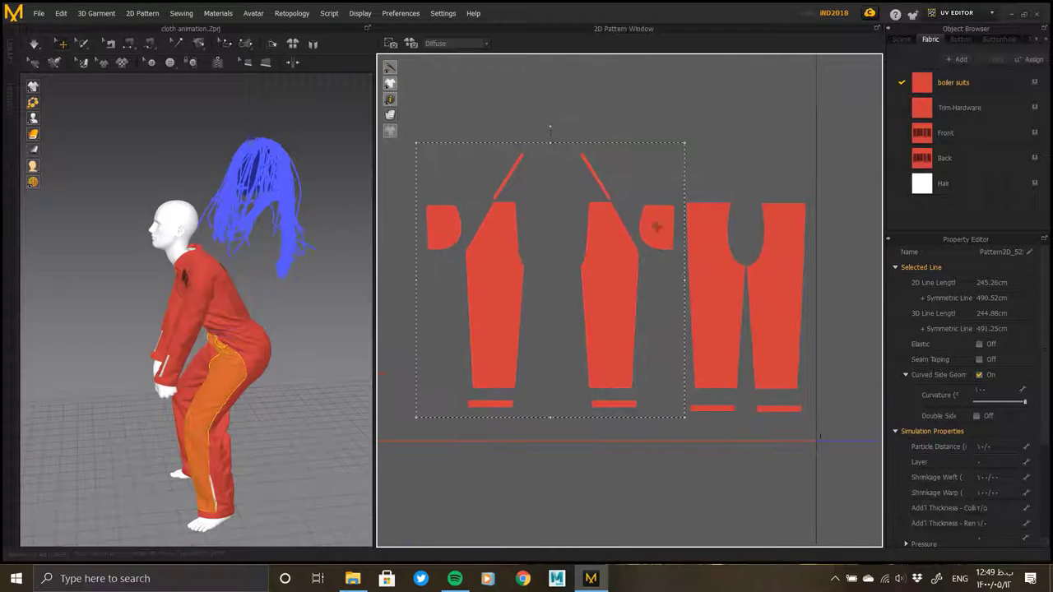
Move both D-shaped pieces above the panels and nudge the right diagonal strip upward
click(727, 152)
drag(663, 223, 675, 153)
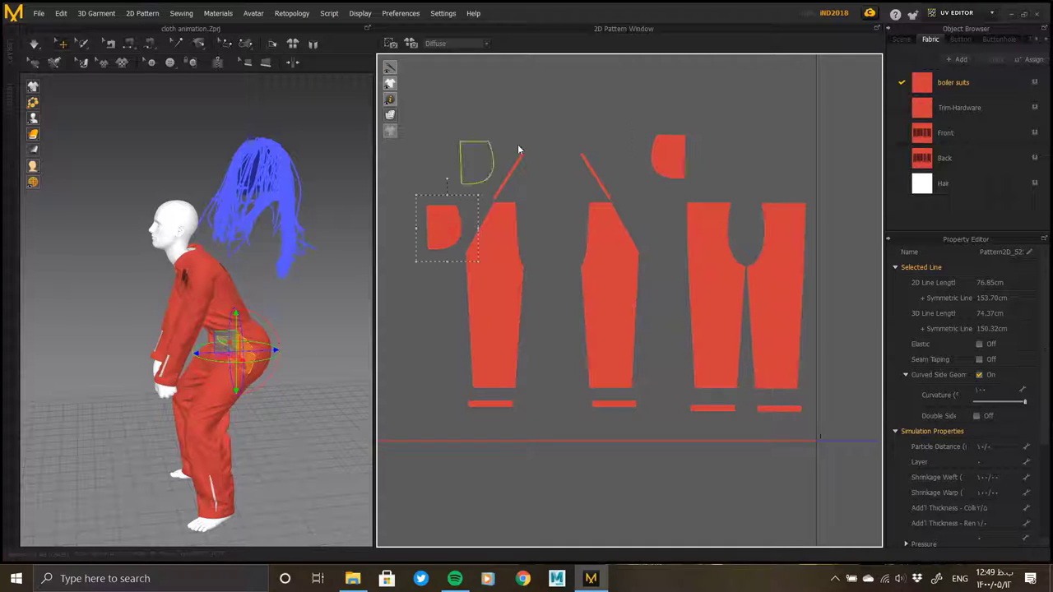
drag(518, 150, 636, 118)
click(578, 160)
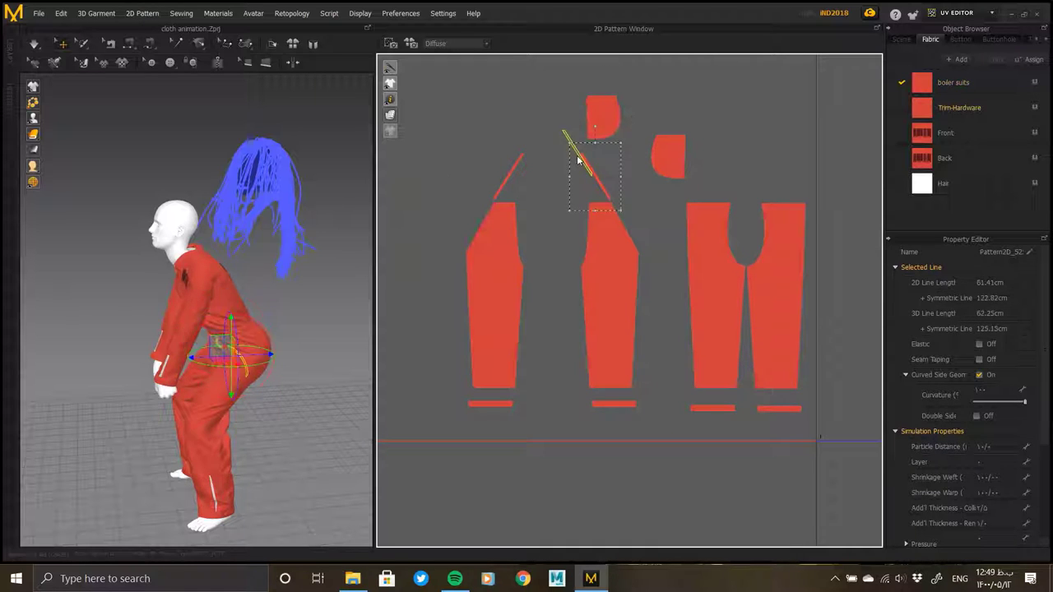
drag(517, 181, 517, 164)
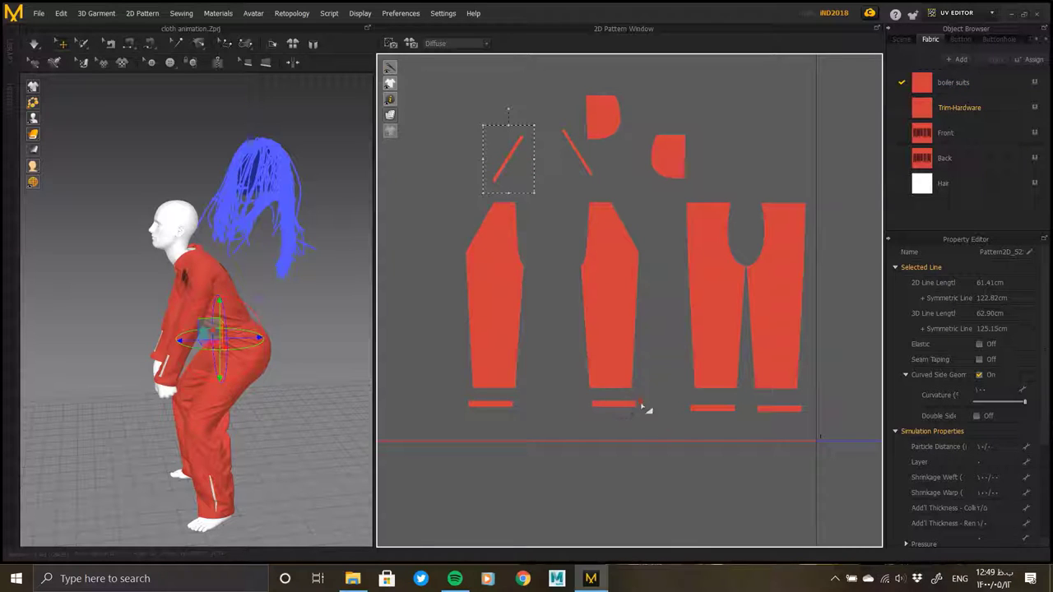
click(573, 228)
Slide the middle and left front panels right and close the gap between leg panels
drag(629, 295, 659, 292)
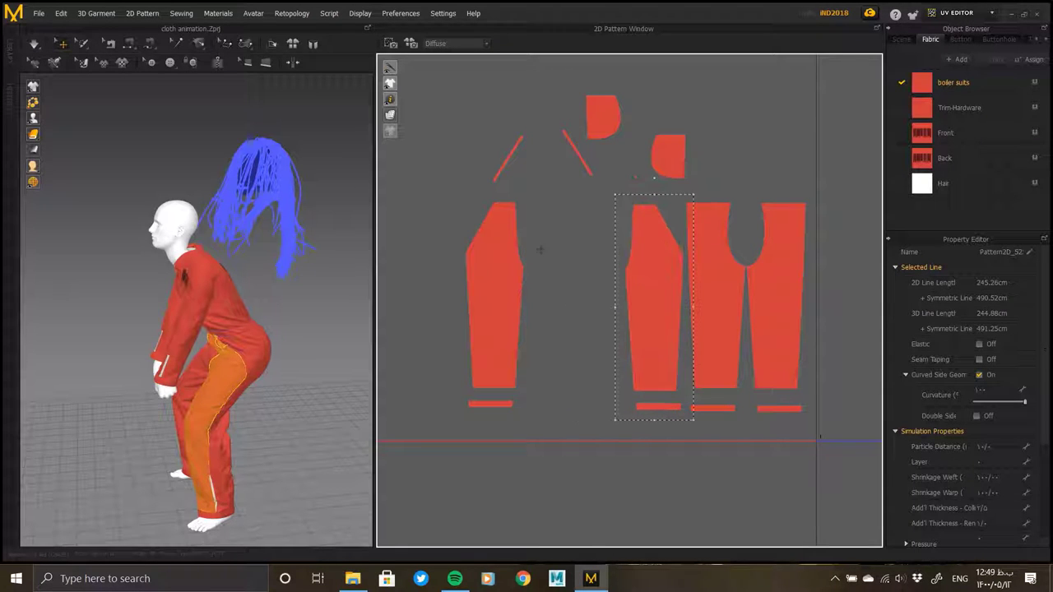
click(548, 422)
drag(512, 319, 603, 310)
middle_drag(641, 232, 554, 254)
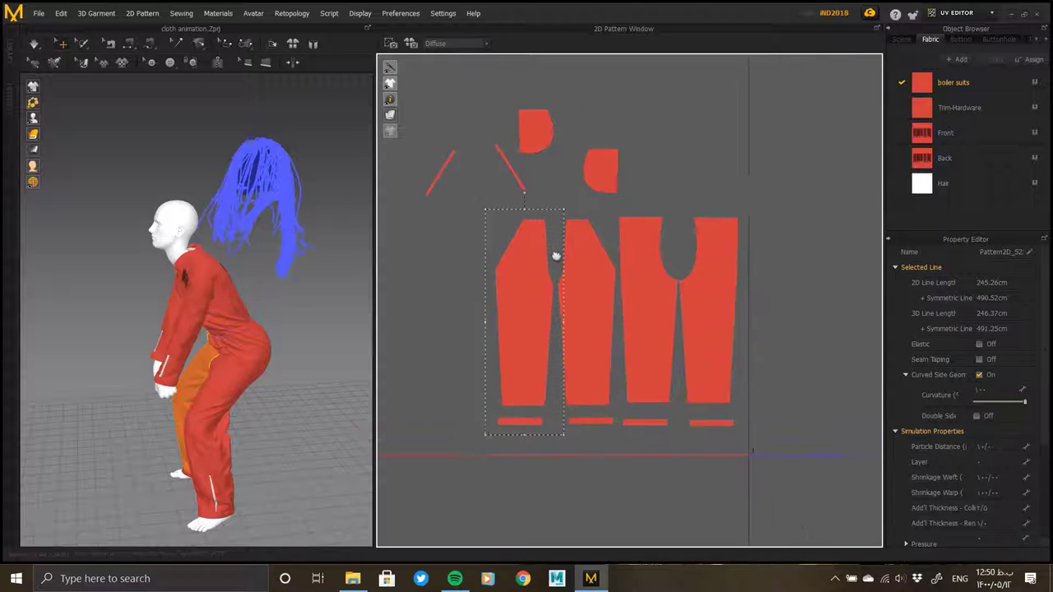
Pack the diagonal zipper trim strip tight against the panel edge
click(491, 168)
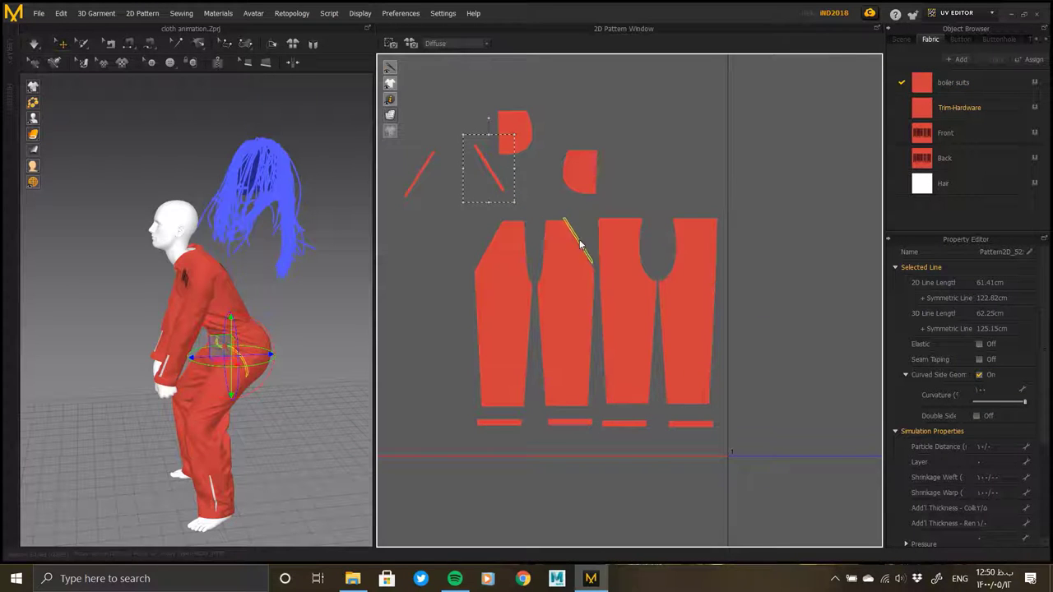
scroll(606, 294, up, 3)
scroll(606, 294, up, 2)
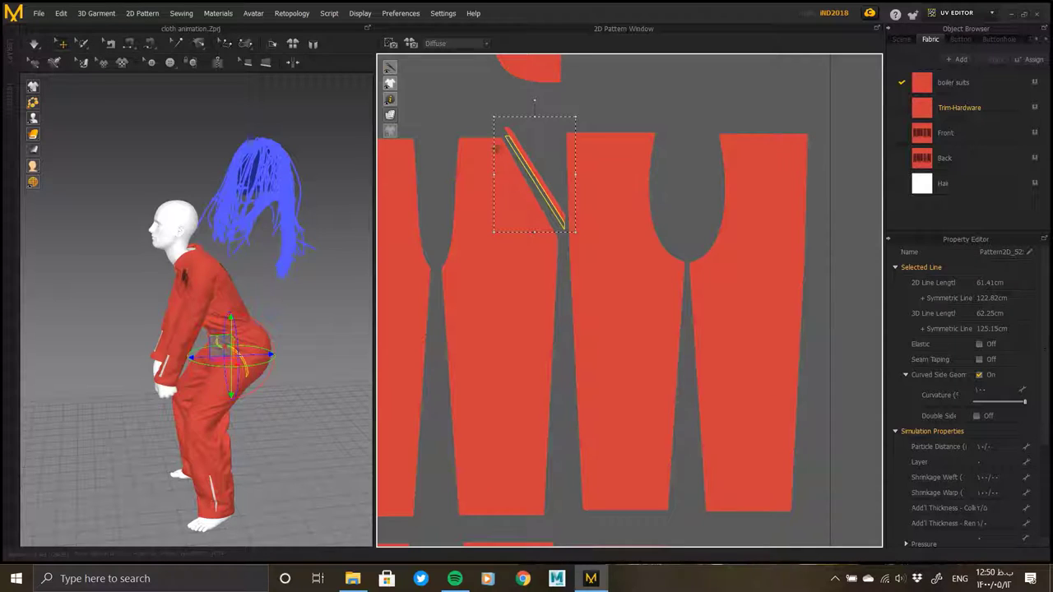
scroll(664, 188, down, 2)
middle_drag(568, 131, 606, 207)
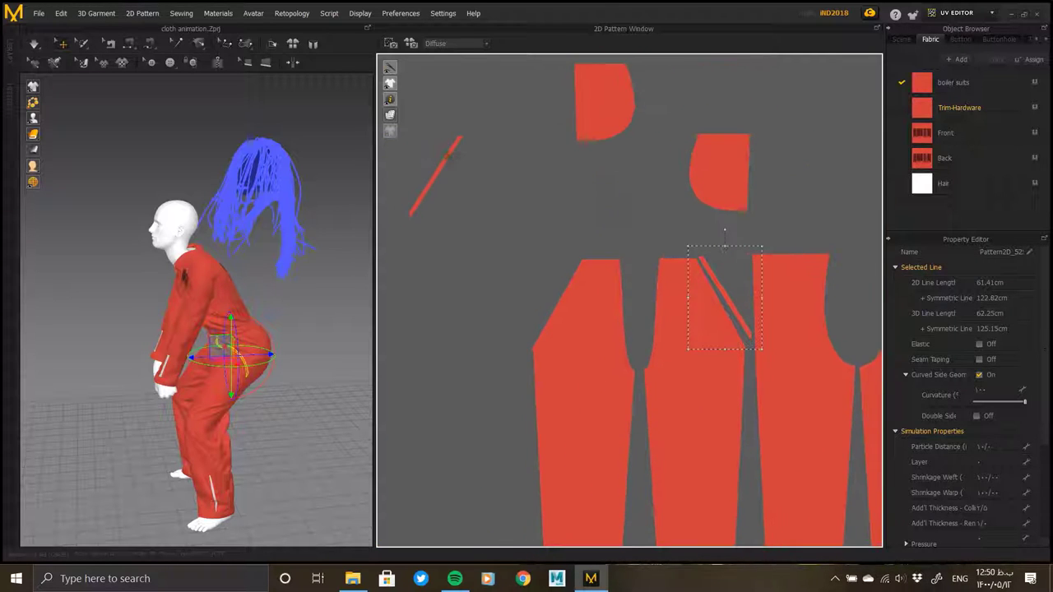
click(435, 177)
drag(559, 275, 564, 283)
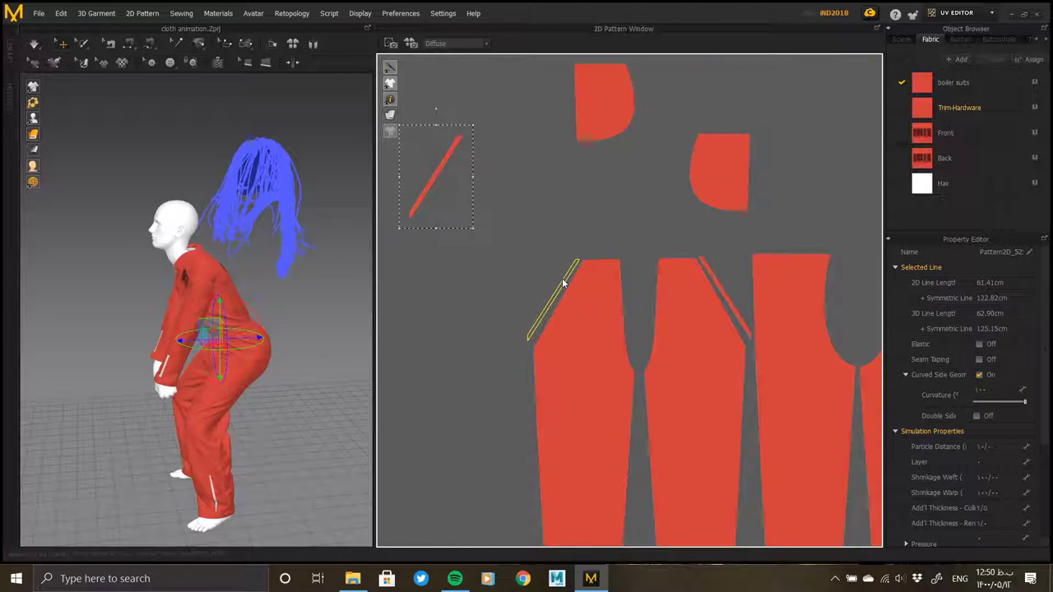
Move the rounded pieces out of the crotch gap and place them side by side on top
middle_drag(562, 283, 388, 326)
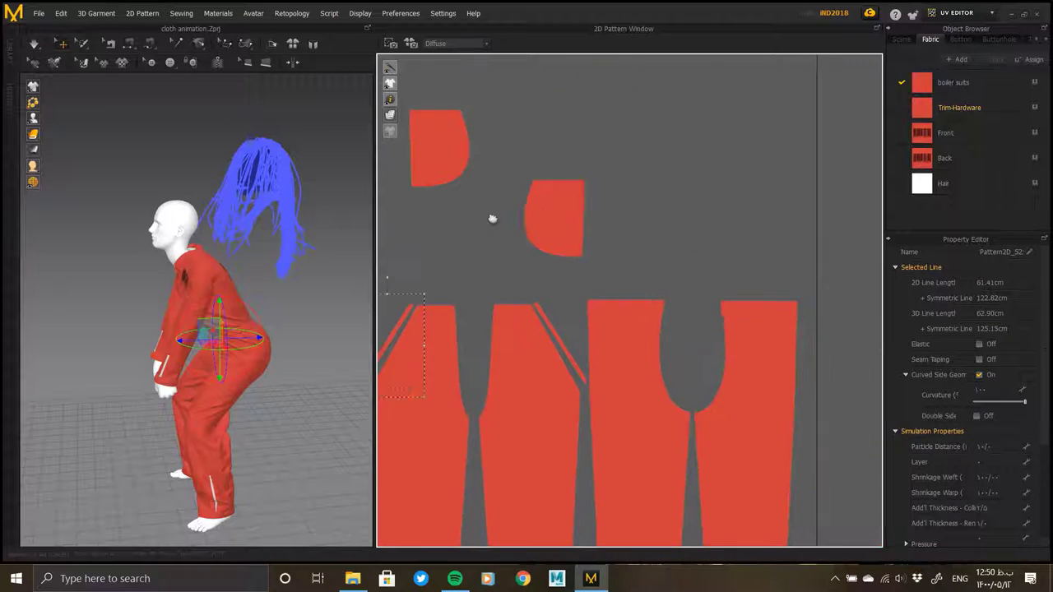
click(548, 201)
drag(684, 338, 426, 240)
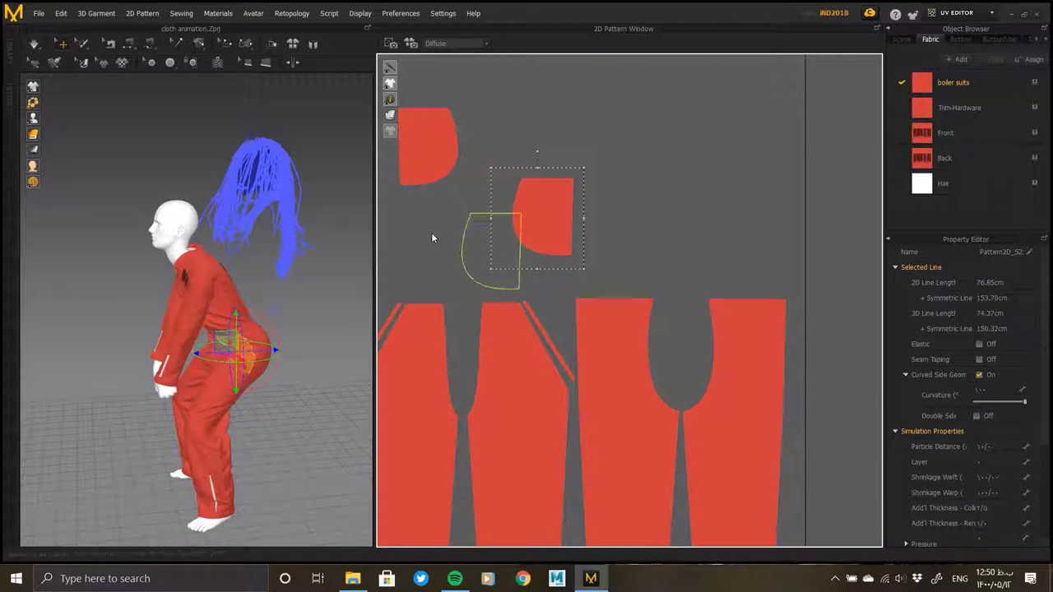
middle_drag(476, 229, 607, 105)
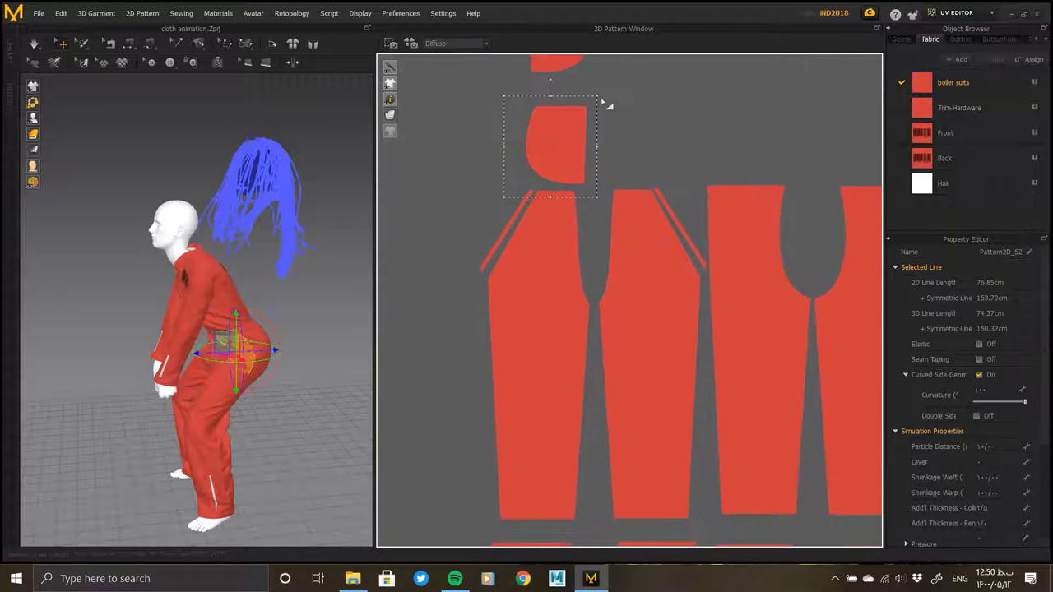
middle_drag(599, 200, 579, 197)
key(ctrl+v)
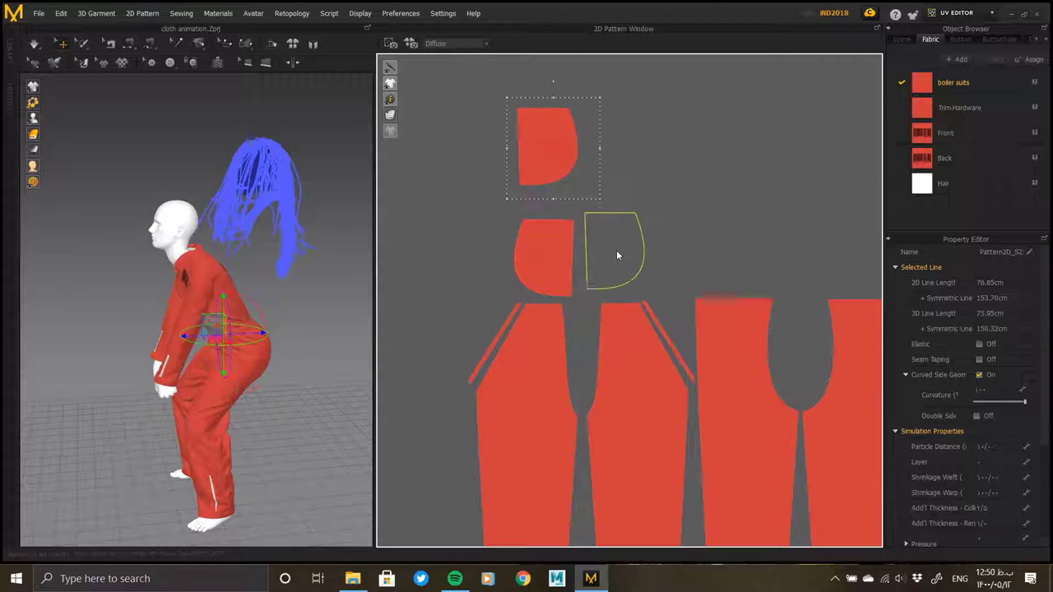
click(612, 257)
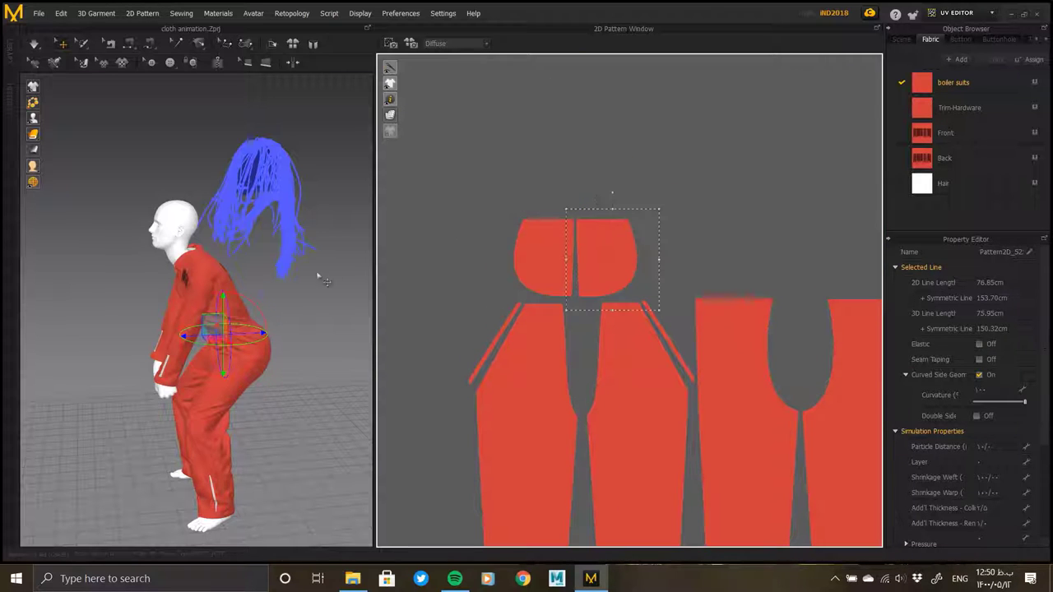
Orbit the avatar to its back and hip to inspect the repositioned piece
right_drag(271, 348, 499, 321)
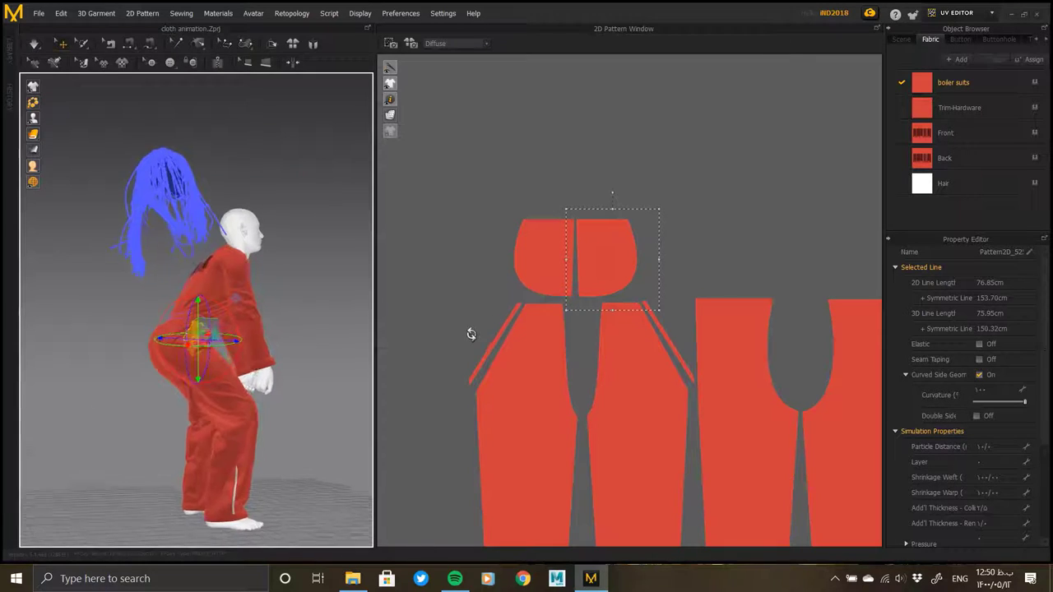
scroll(169, 363, up, 3)
scroll(169, 363, up, 3)
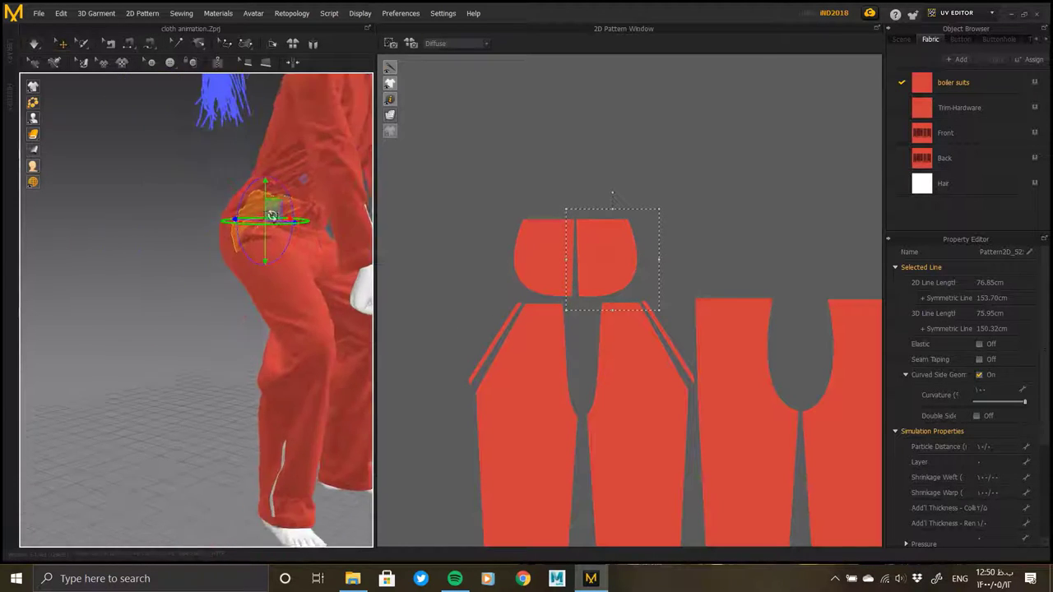
scroll(271, 214, up, 3)
middle_drag(352, 196, 225, 228)
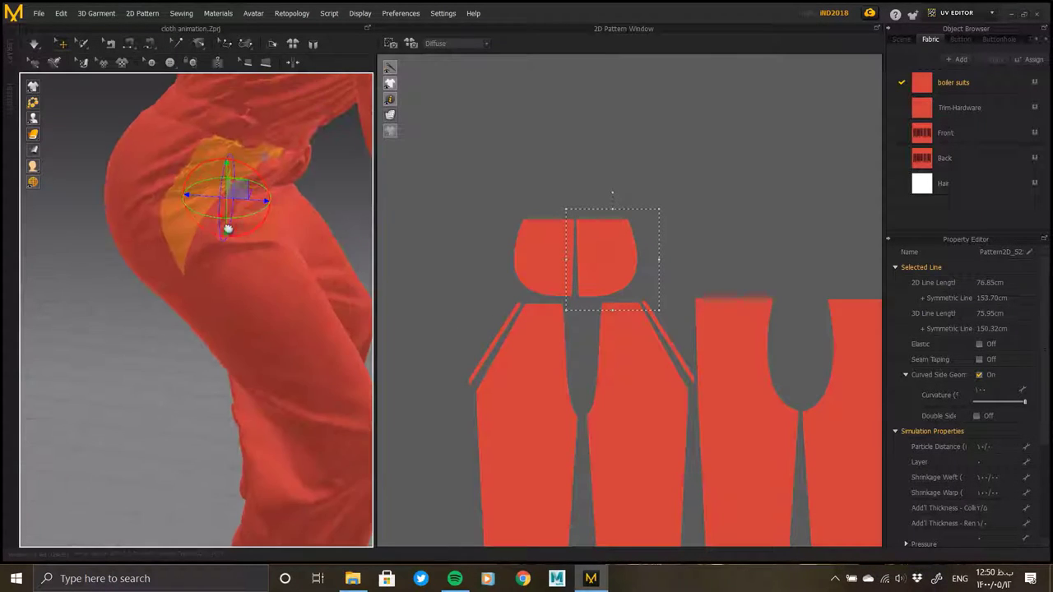
mouse_move(225, 228)
right_down()
mouse_move(305, 228)
mouse_move(232, 227)
right_up()
scroll(231, 227, down, 3)
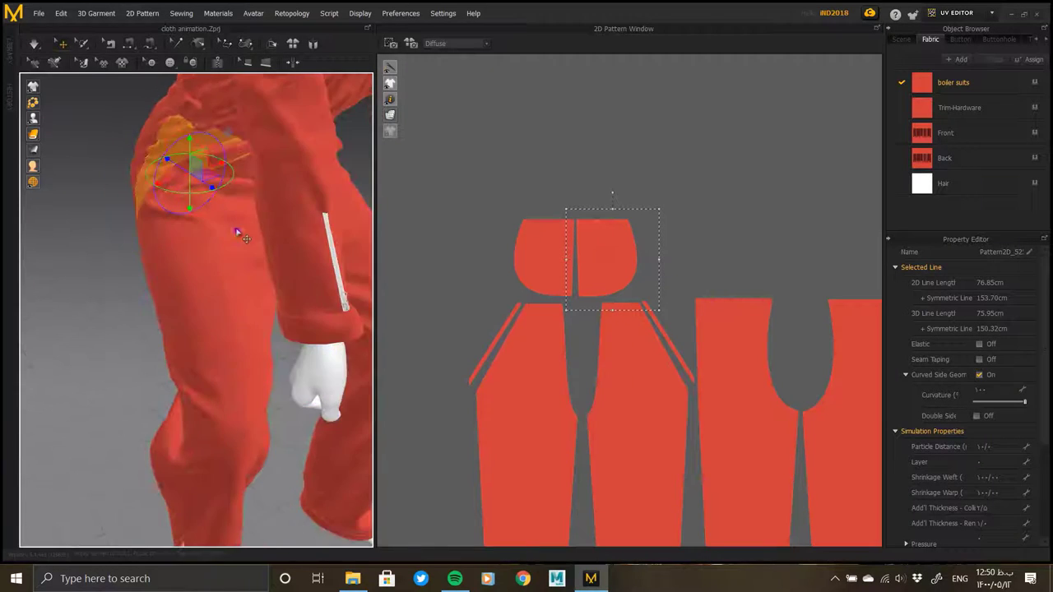
scroll(231, 227, down, 3)
Pick out one of the small trim strips and move it toward the pants panels
scroll(569, 266, down, 5)
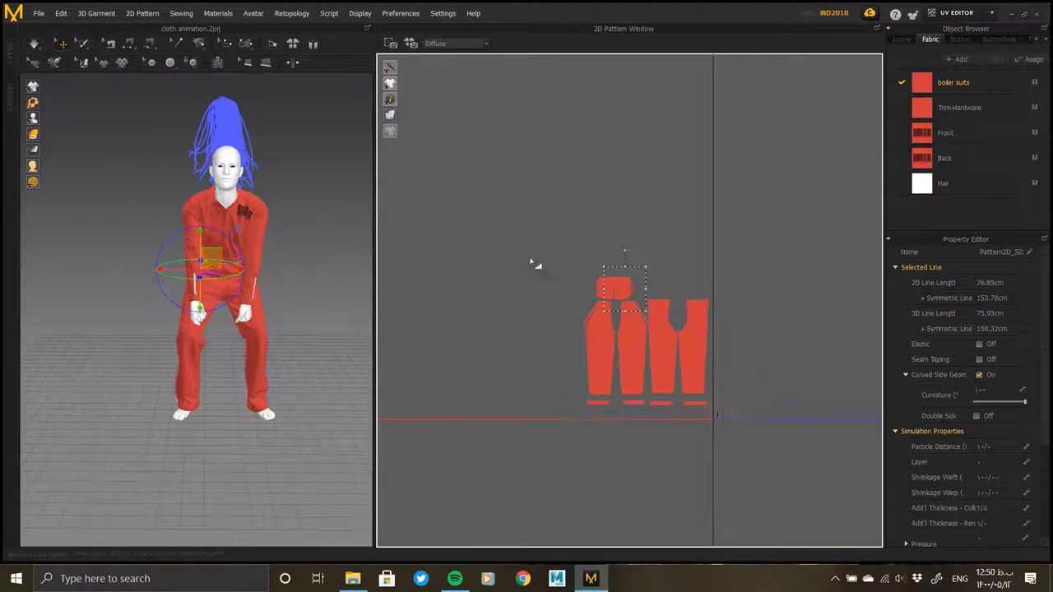
scroll(535, 265, up, 1)
scroll(589, 293, down, 2)
scroll(557, 270, down, 2)
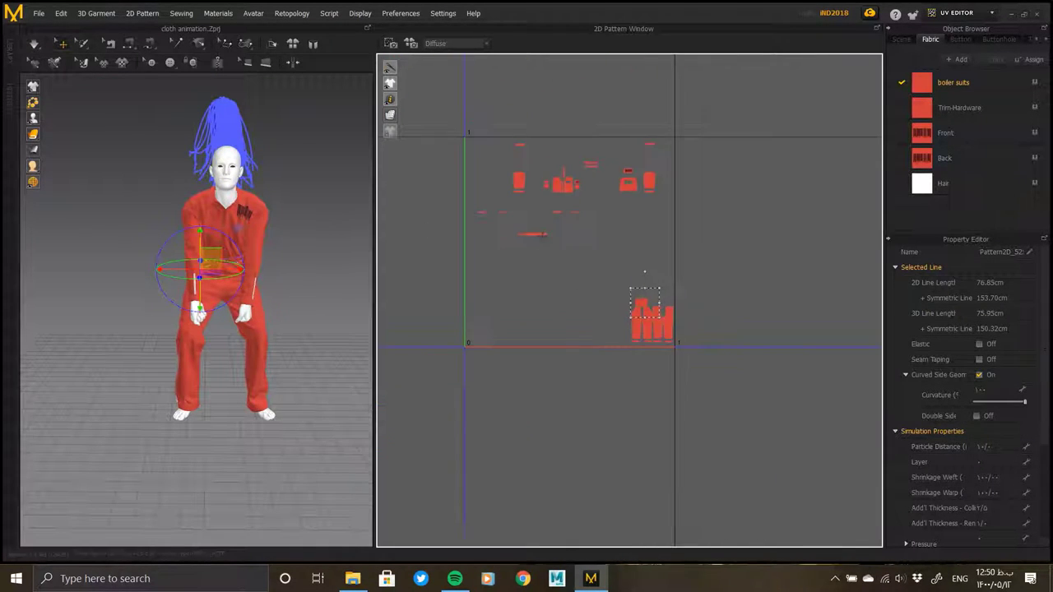
scroll(723, 252, up, 1)
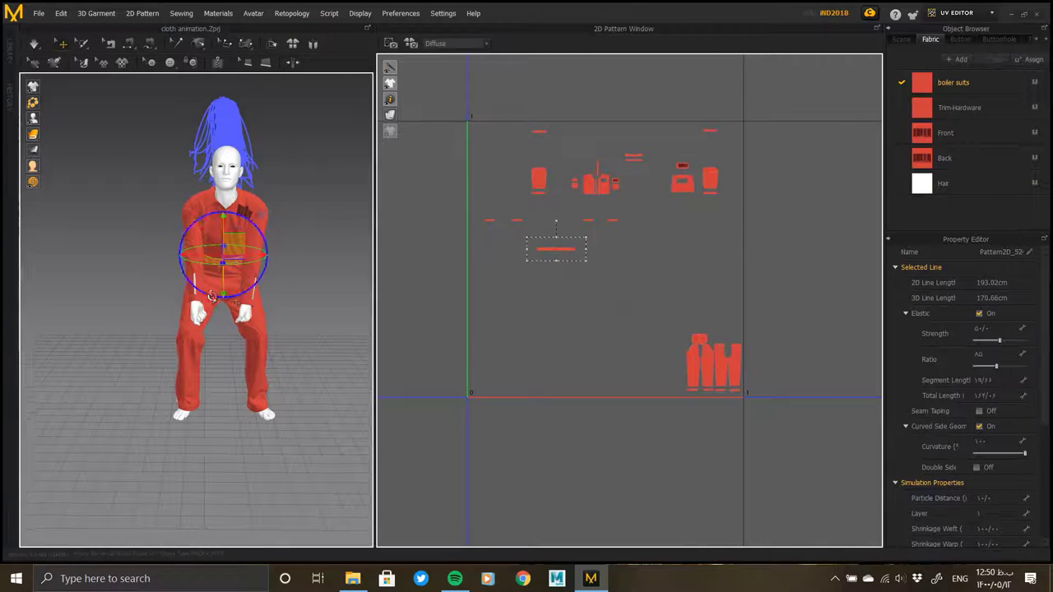
click(458, 212)
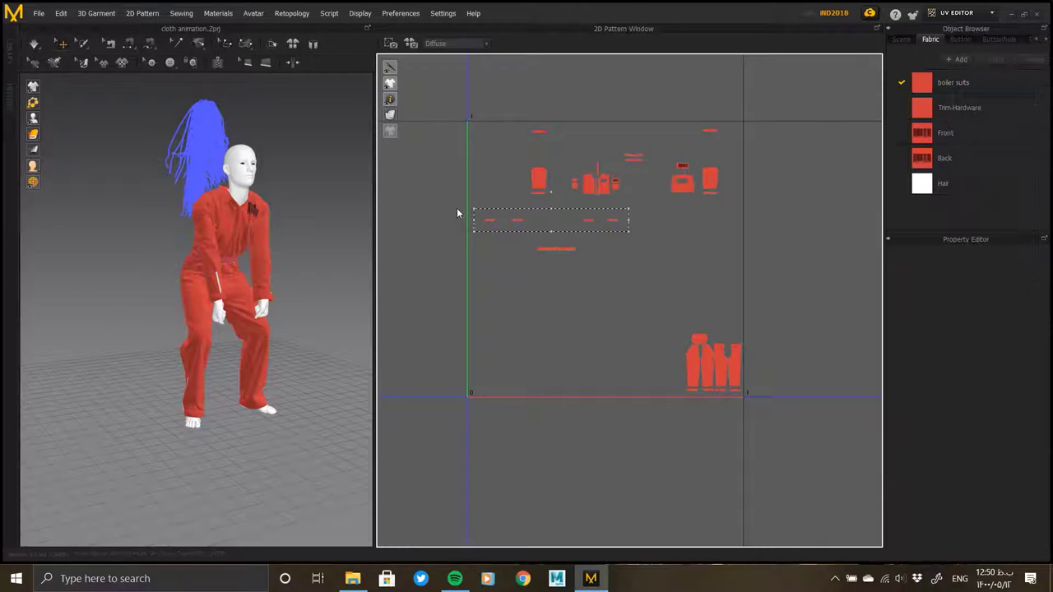
right_drag(370, 275, 360, 288)
click(517, 220)
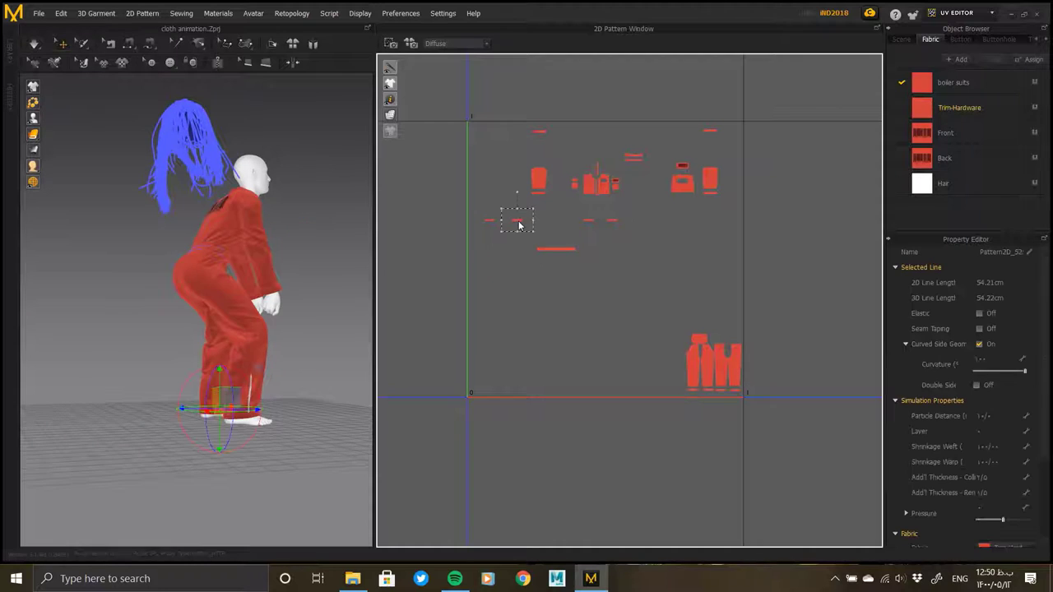
right_drag(165, 346, 84, 345)
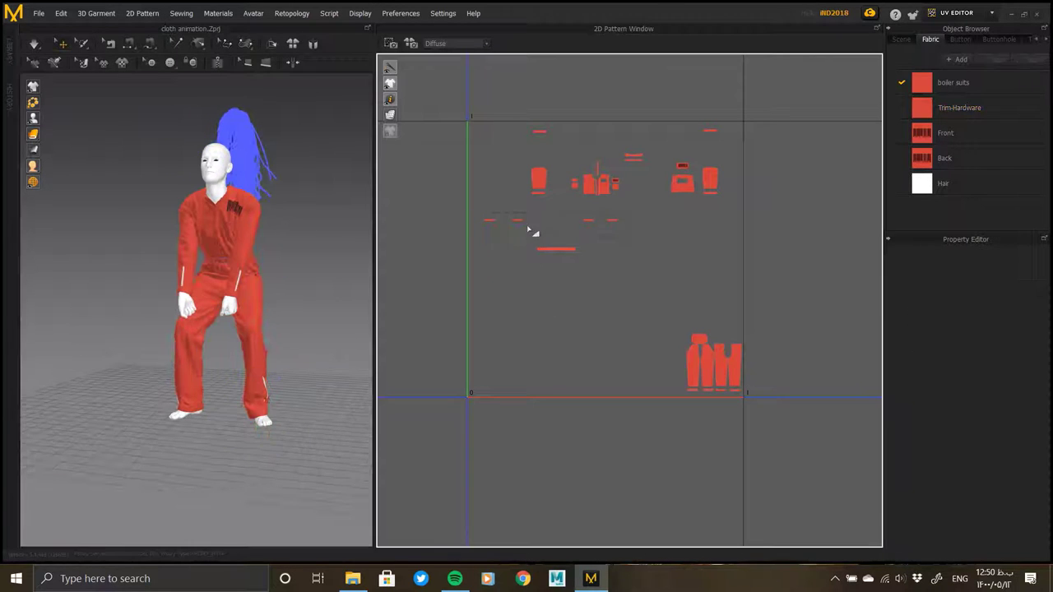
Place the 54.21cm trim strip and the next trim strip under their pants legs
scroll(510, 334, up, 6)
right_drag(510, 333, 592, 280)
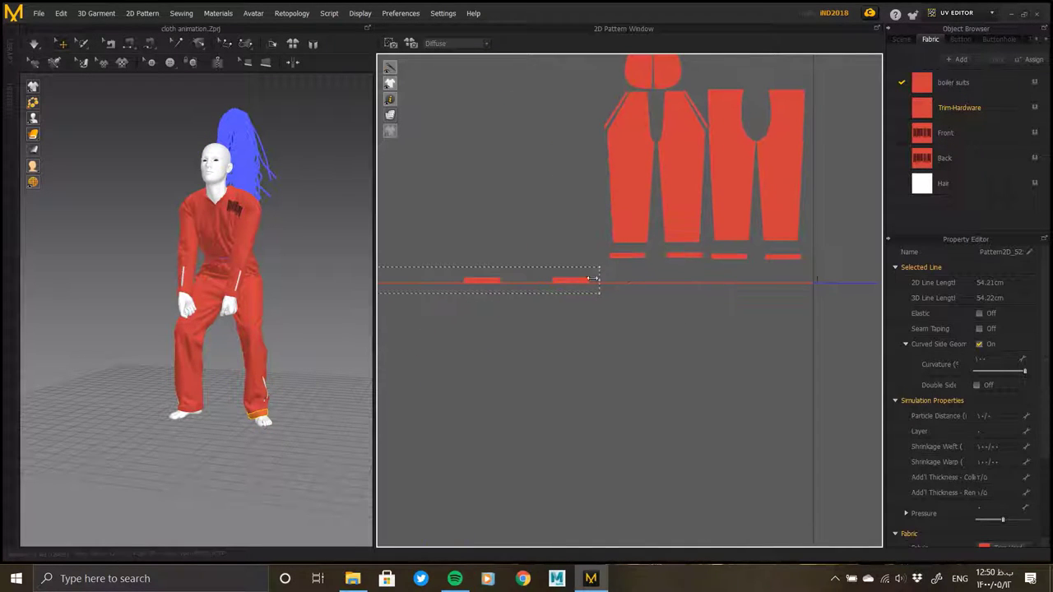
click(778, 271)
scroll(550, 336, up, 2)
scroll(628, 307, up, 1)
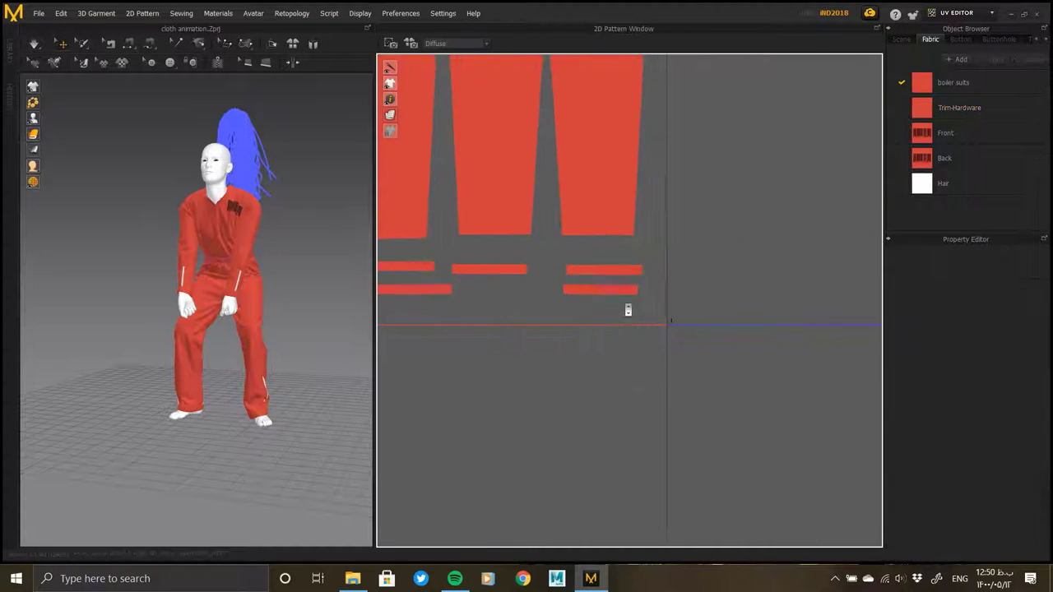
drag(611, 263, 606, 247)
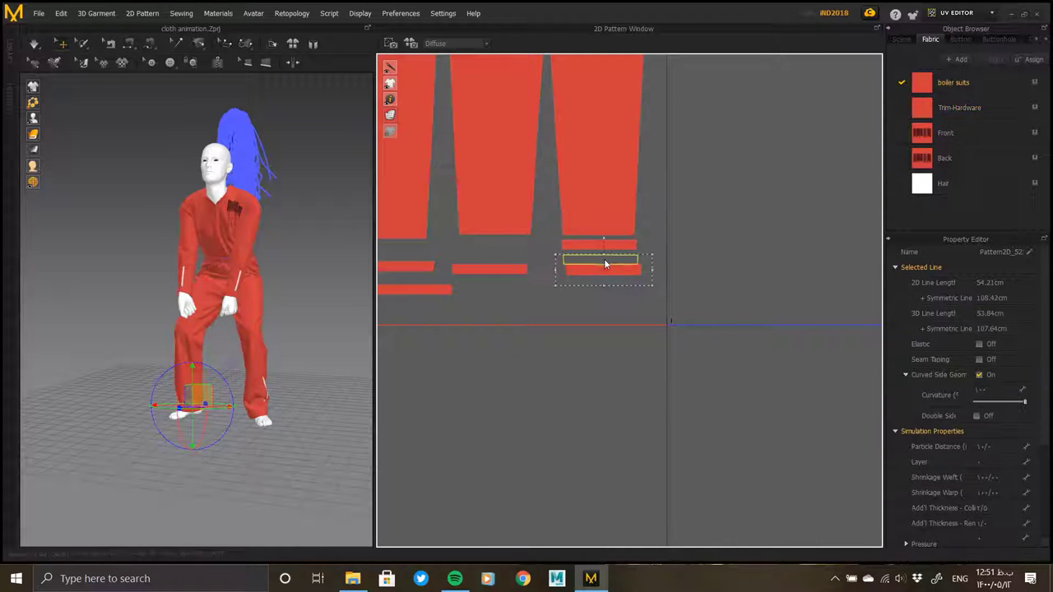
right_drag(559, 268, 665, 252)
click(598, 256)
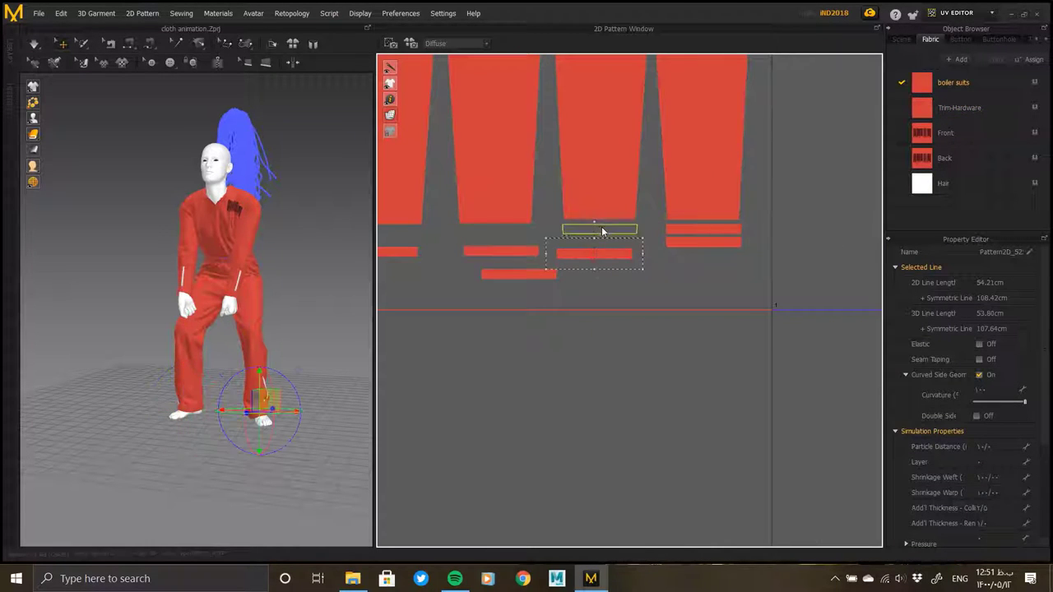
drag(600, 229, 609, 244)
Move the remaining strips, including the middle and far-left ones, under their pants legs
scroll(607, 252, down, 1)
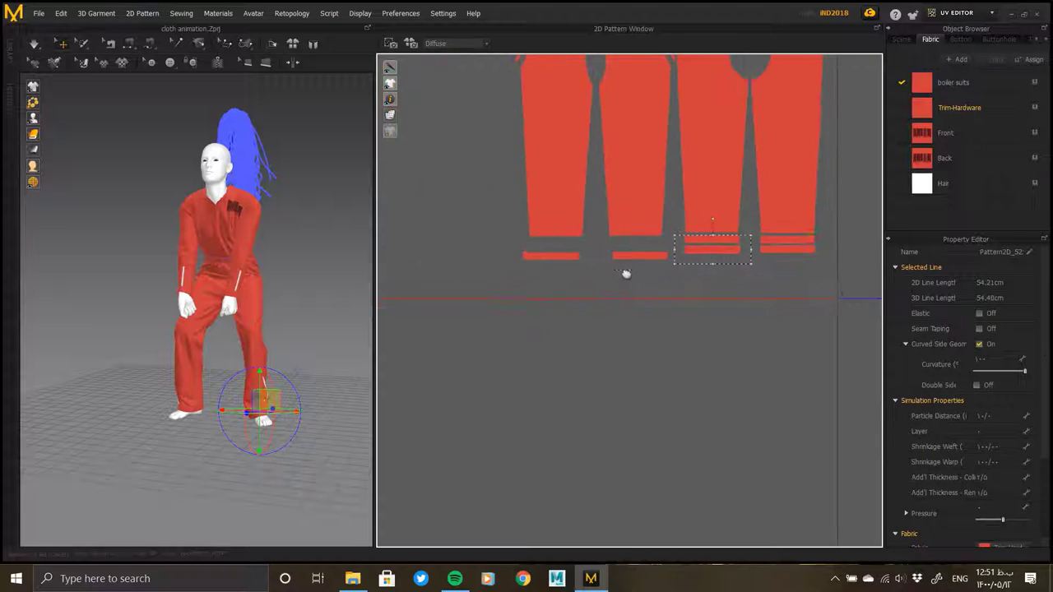
right_drag(626, 272, 663, 273)
scroll(662, 274, down, 1)
drag(546, 305, 419, 276)
mouse_move(482, 289)
mouse_down()
mouse_move(658, 287)
mouse_move(640, 238)
mouse_move(636, 254)
mouse_up()
scroll(479, 333, up, 2)
click(635, 288)
drag(491, 261, 496, 239)
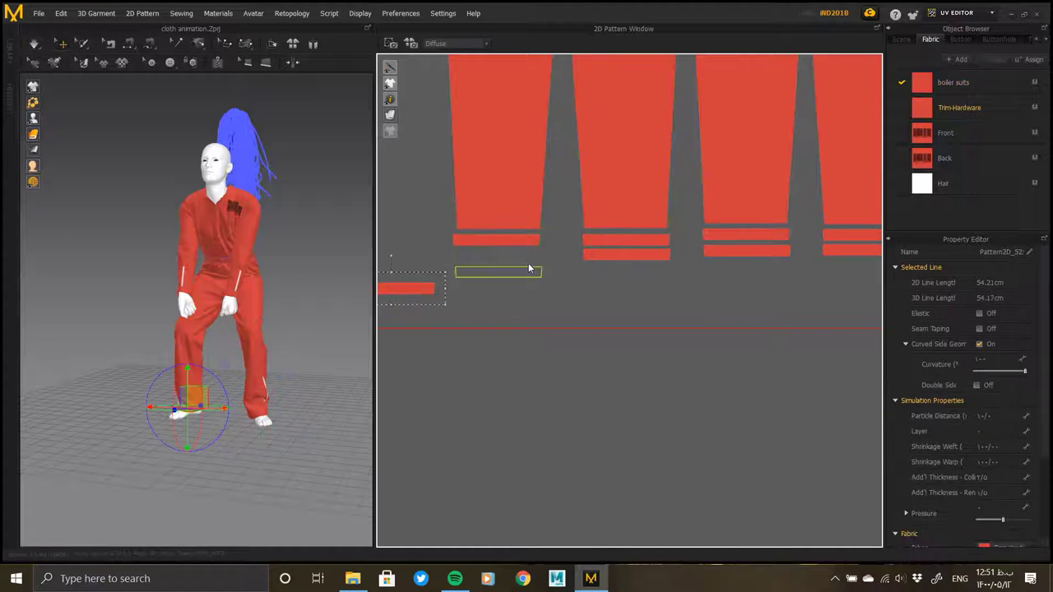
drag(417, 289, 525, 259)
scroll(531, 261, down, 2)
scroll(614, 244, down, 3)
Move the long elastic waistband strip up above the pants panels
scroll(617, 240, down, 2)
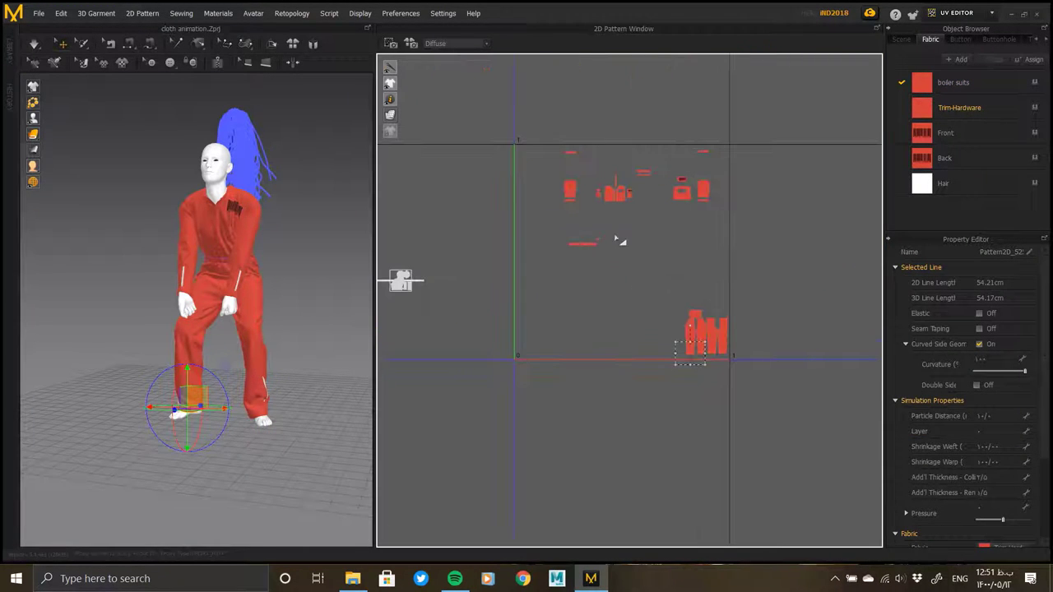
click(685, 360)
scroll(545, 275, up, 3)
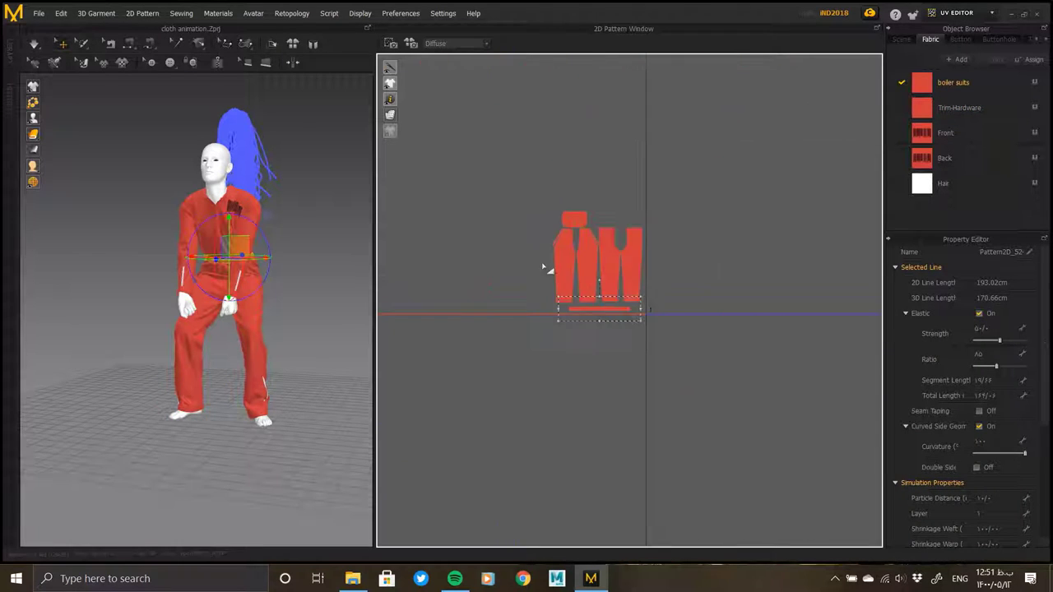
scroll(595, 313, up, 3)
scroll(661, 401, up, 2)
drag(660, 401, 648, 95)
scroll(562, 129, down, 2)
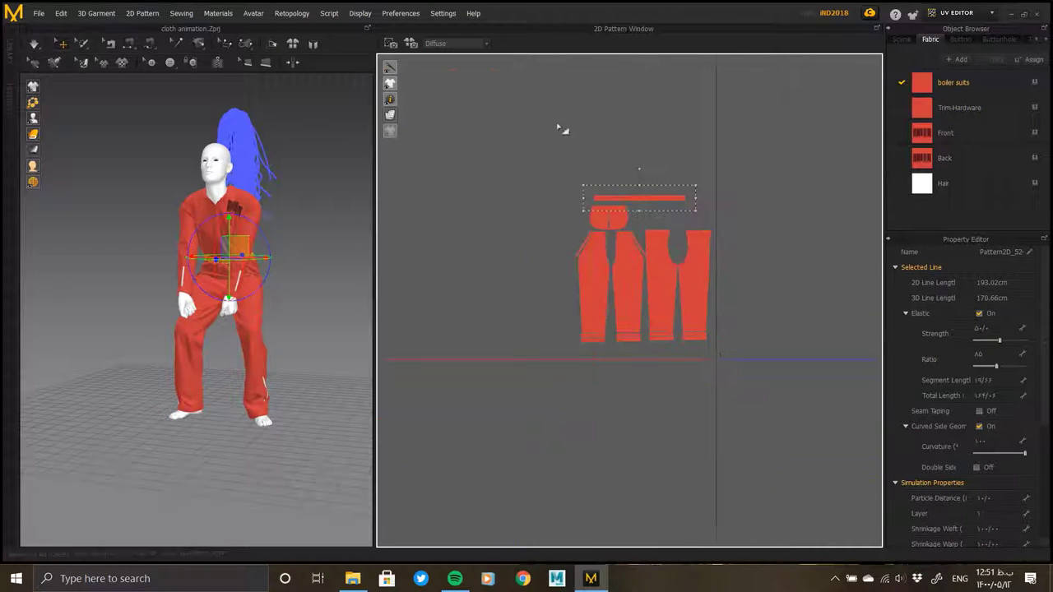
scroll(670, 233, down, 2)
Shift the pattern group below the jacket pieces and locate the chest barcode patch
click(669, 233)
drag(667, 191, 511, 247)
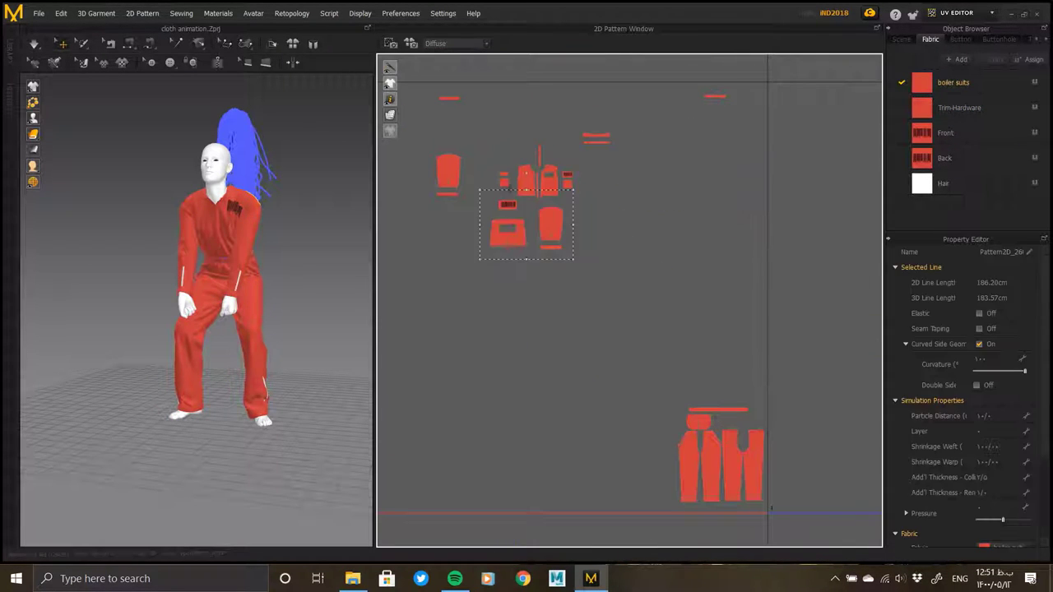
scroll(639, 223, up, 4)
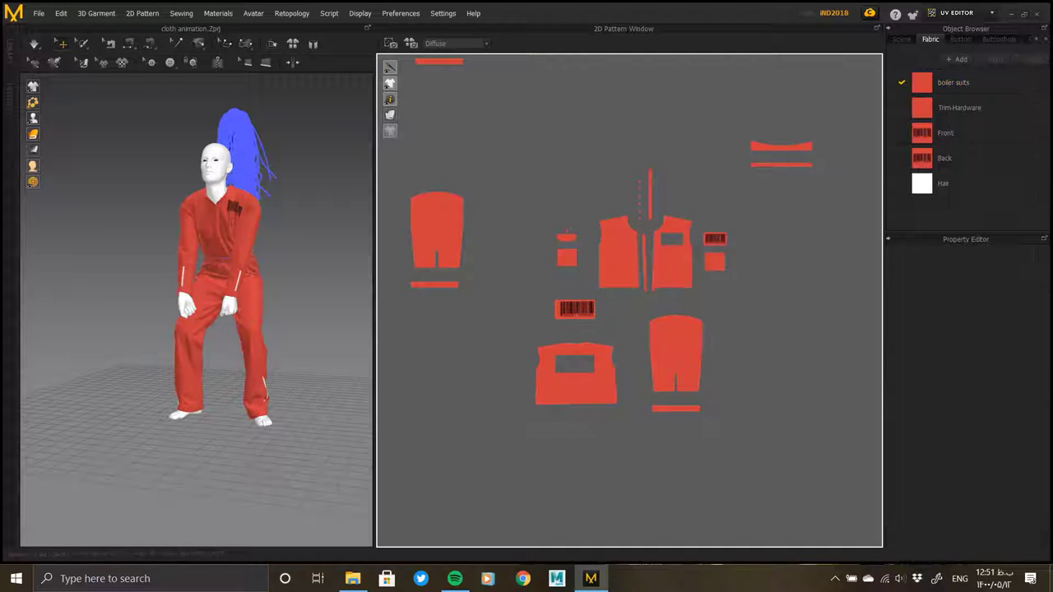
click(715, 239)
scroll(305, 235, up, 3)
scroll(267, 278, up, 3)
right_drag(267, 278, 254, 296)
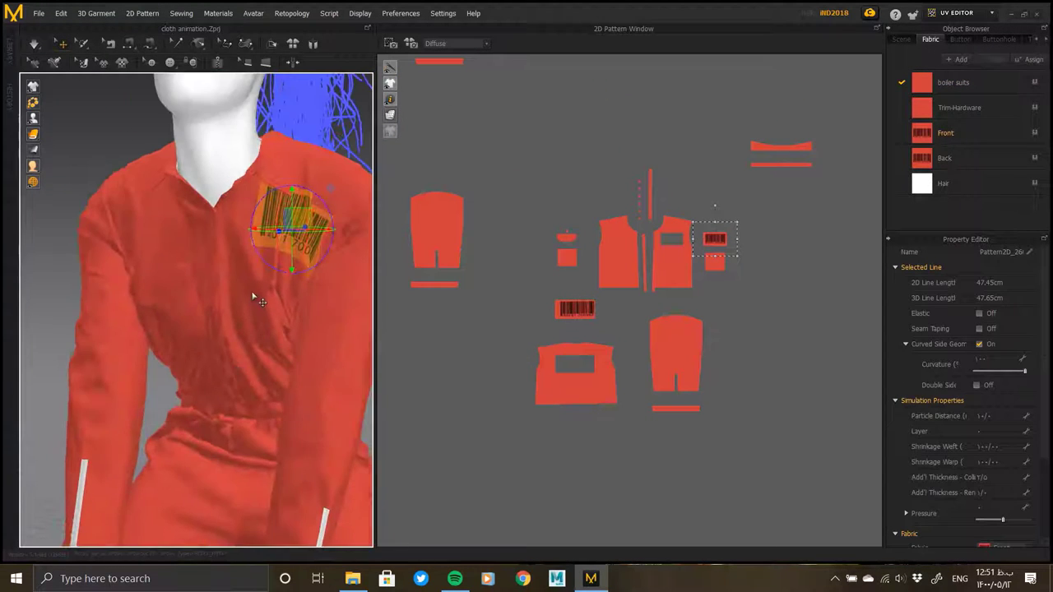
scroll(247, 293, up, 3)
scroll(248, 296, up, 2)
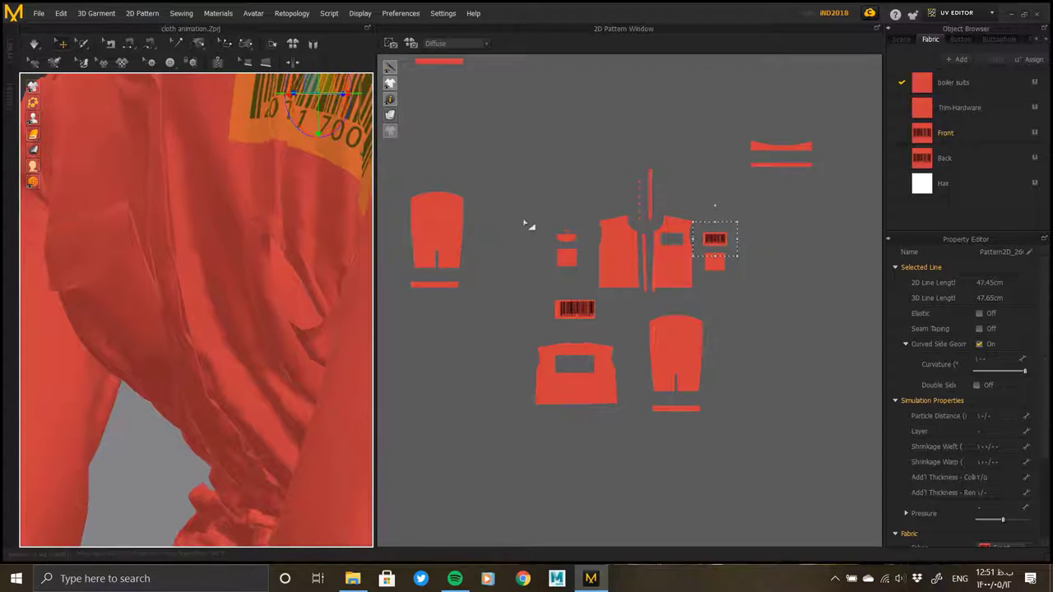
scroll(641, 263, up, 3)
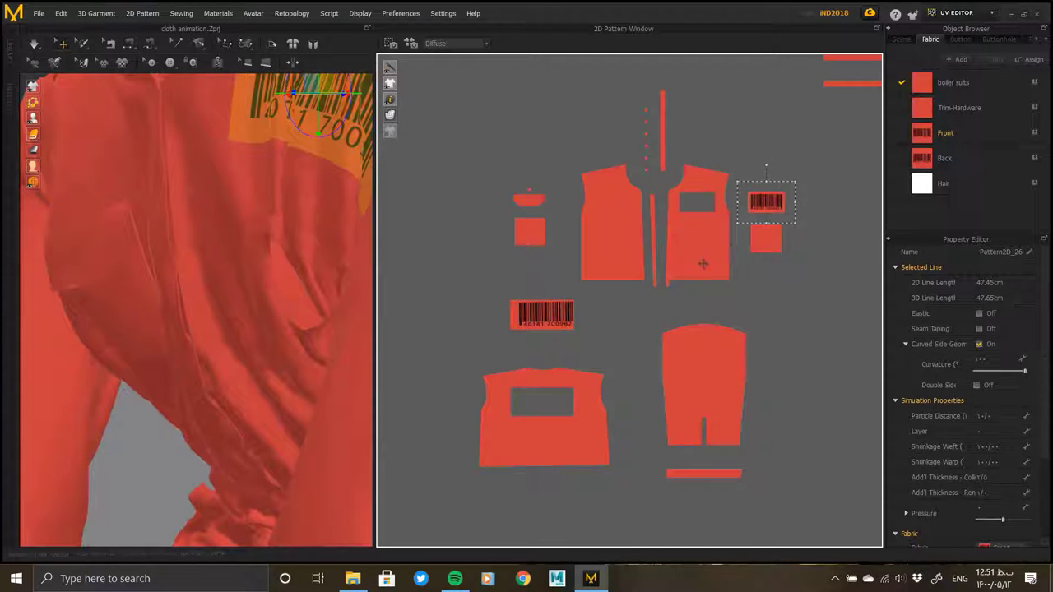
Drag the large lower piece with the rectangular cutout down and to the left
click(575, 404)
scroll(626, 296, down, 1)
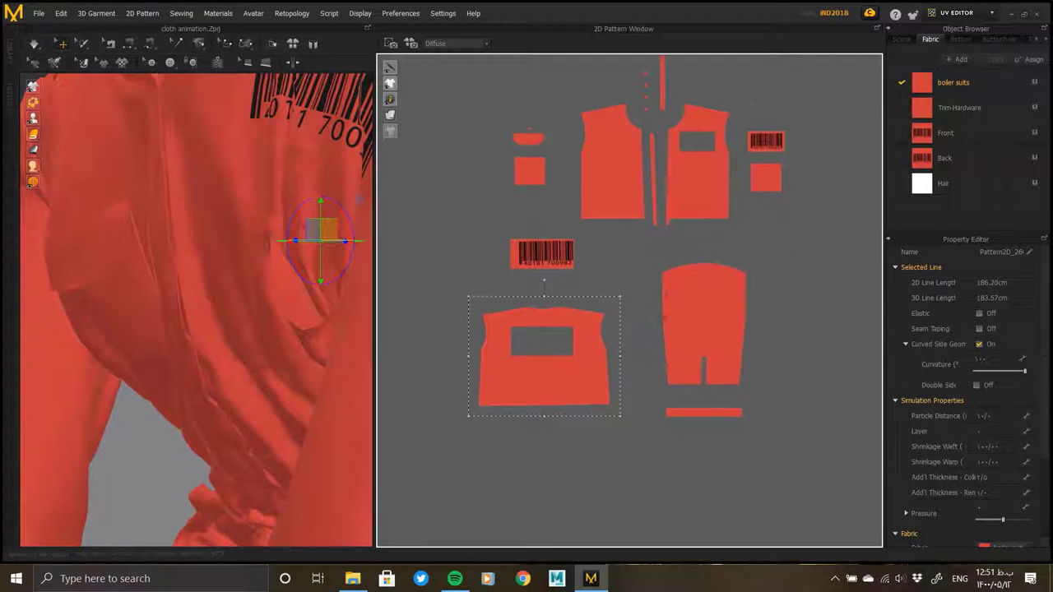
scroll(650, 275, down, 2)
drag(594, 347, 504, 366)
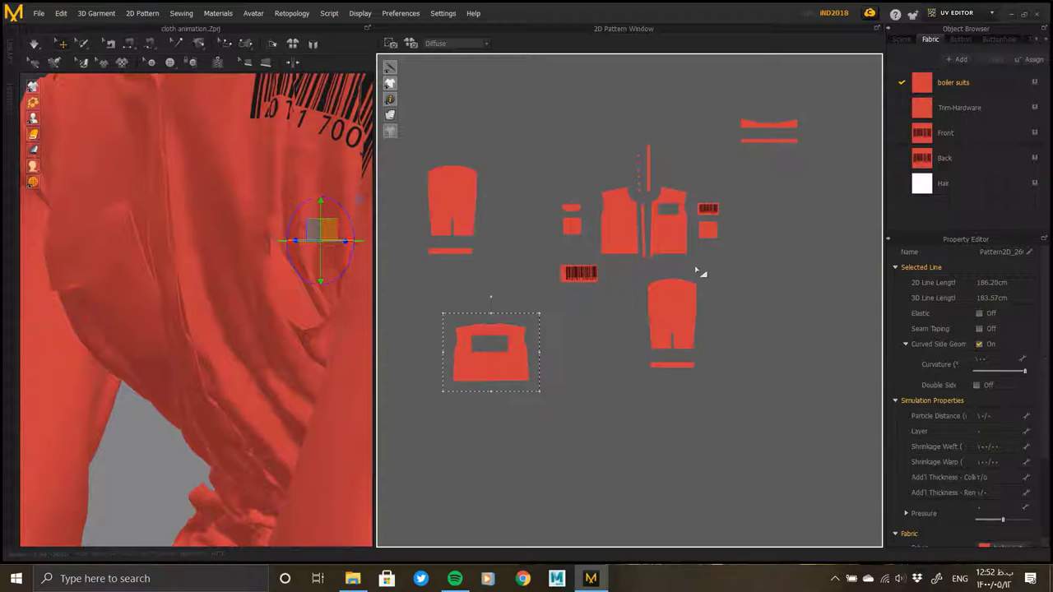
scroll(617, 345, up, 4)
scroll(592, 206, down, 1)
Shift the button-dot column left and set both vest front pieces side by side at the top
click(609, 292)
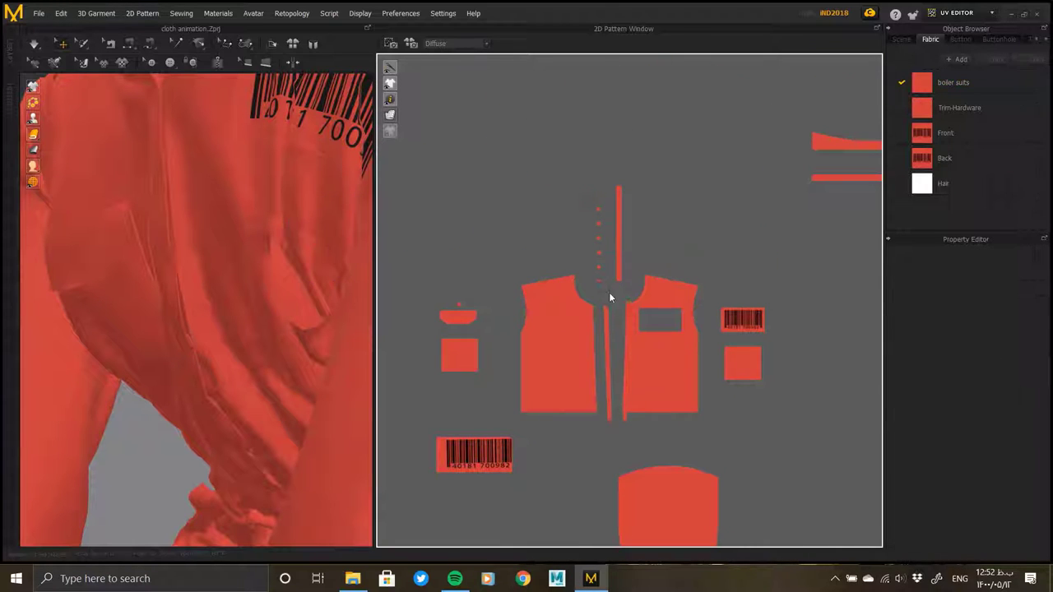
drag(600, 266, 466, 227)
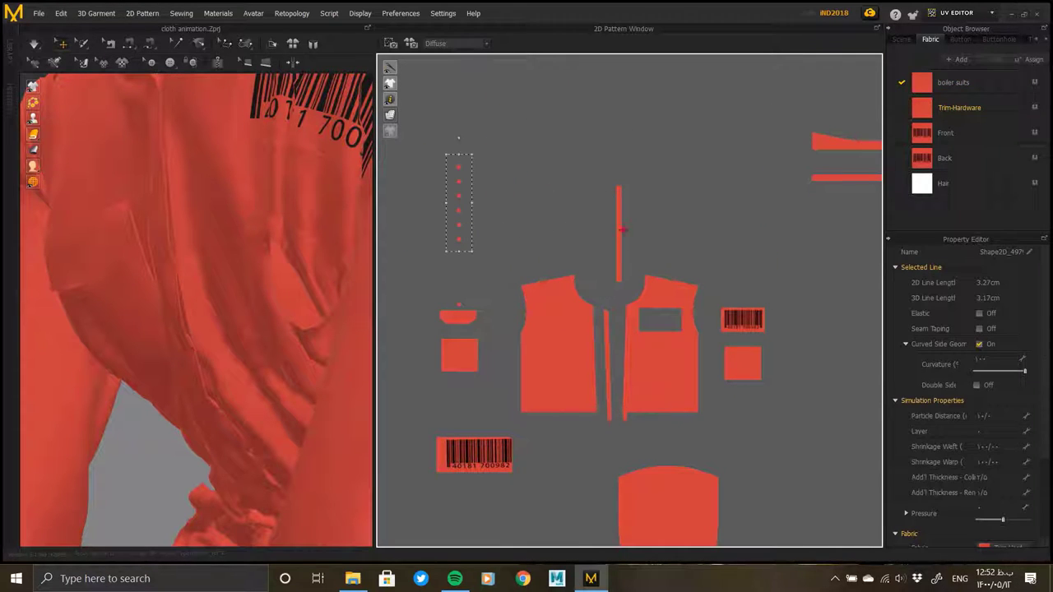
click(618, 374)
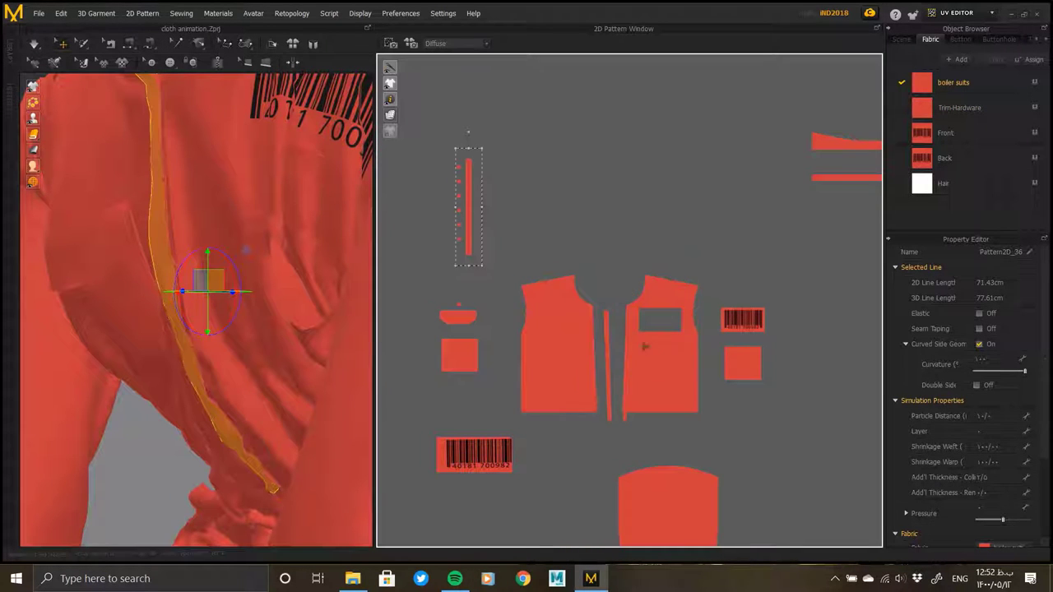
middle_drag(473, 214, 439, 201)
drag(647, 205, 595, 312)
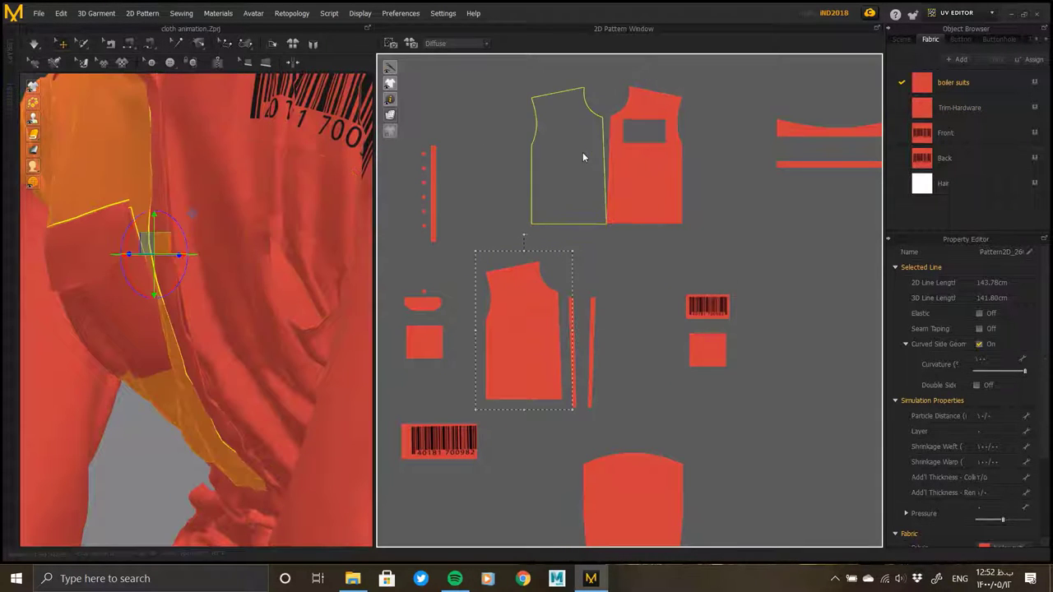
drag(560, 175, 580, 151)
Place the zipper strips against the vest edges with the button-dot column beside the vest
mouse_move(591, 330)
mouse_down()
mouse_move(640, 303)
mouse_move(690, 146)
mouse_up()
mouse_move(571, 347)
mouse_down()
mouse_move(522, 178)
mouse_move(507, 165)
mouse_up()
click(452, 186)
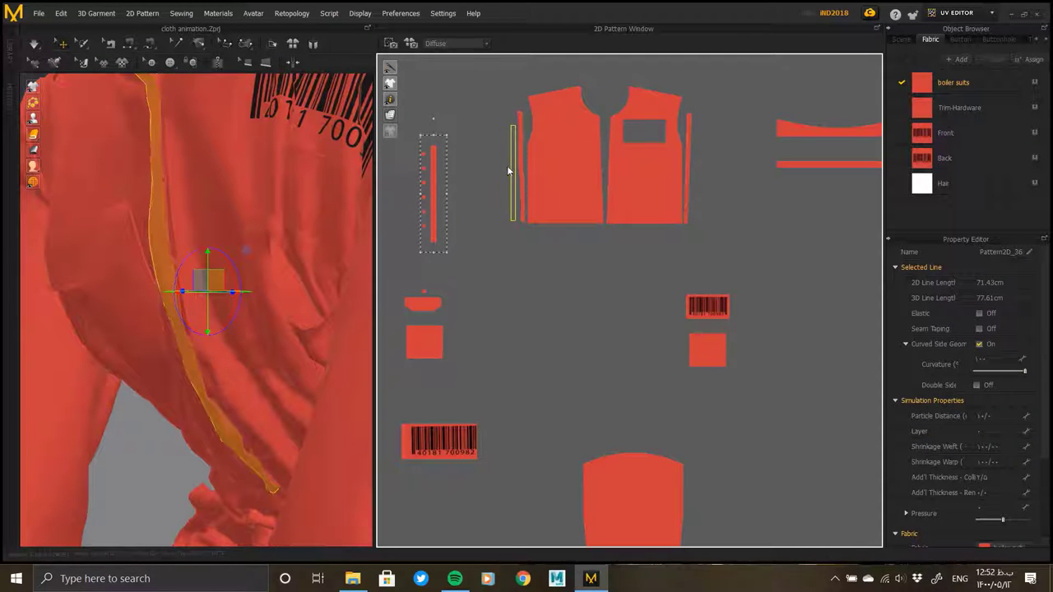
click(459, 274)
drag(459, 273, 500, 182)
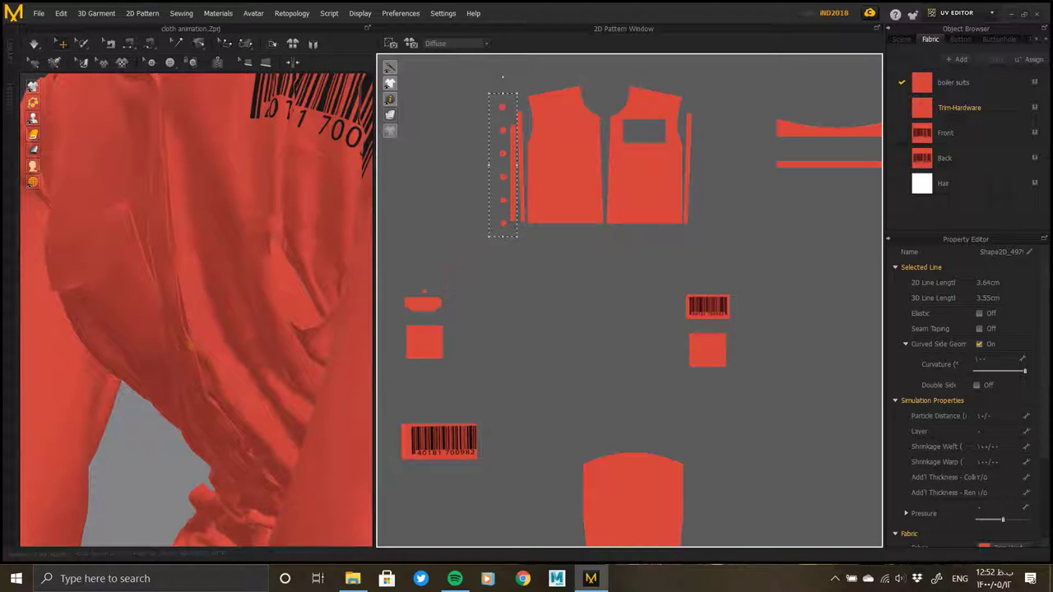
Group the pocket and pocket flap to the right with the small and large barcode labels beside them
click(394, 382)
drag(394, 382, 449, 278)
drag(424, 341, 578, 331)
click(639, 340)
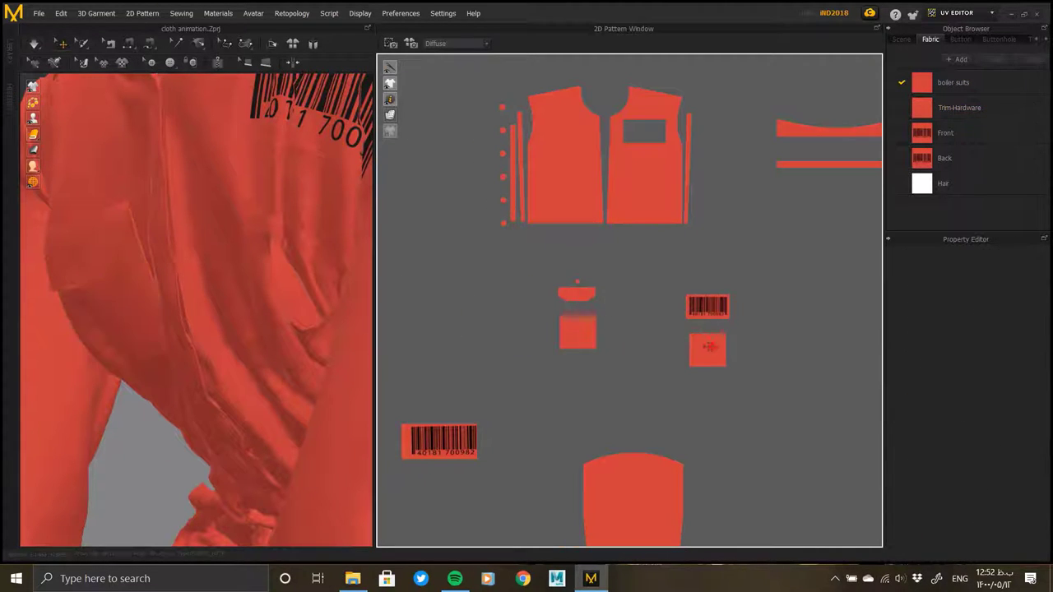
drag(715, 348, 622, 331)
click(707, 306)
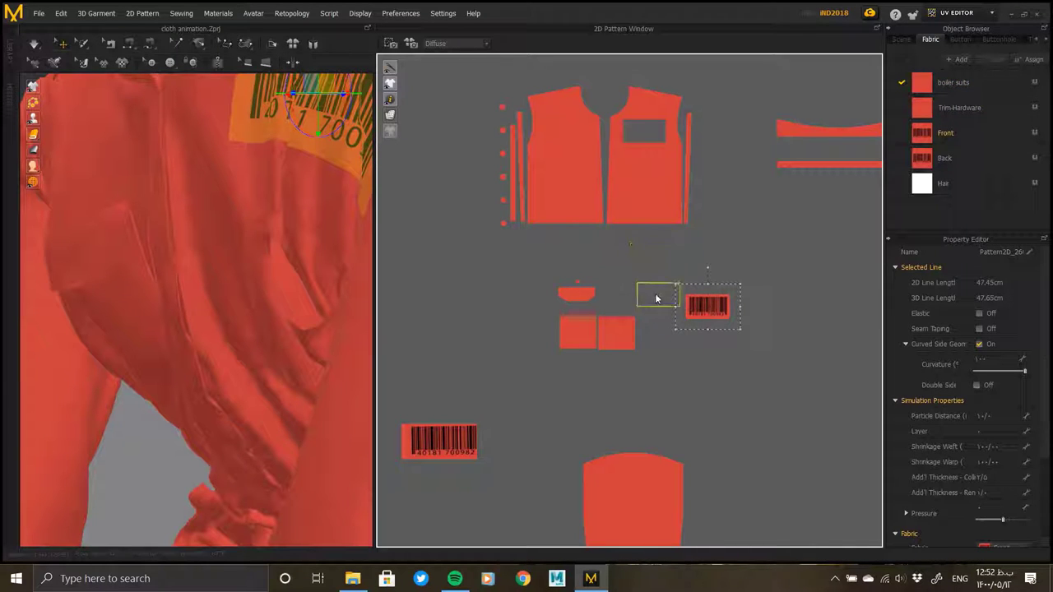
drag(477, 436, 720, 331)
drag(658, 298, 674, 301)
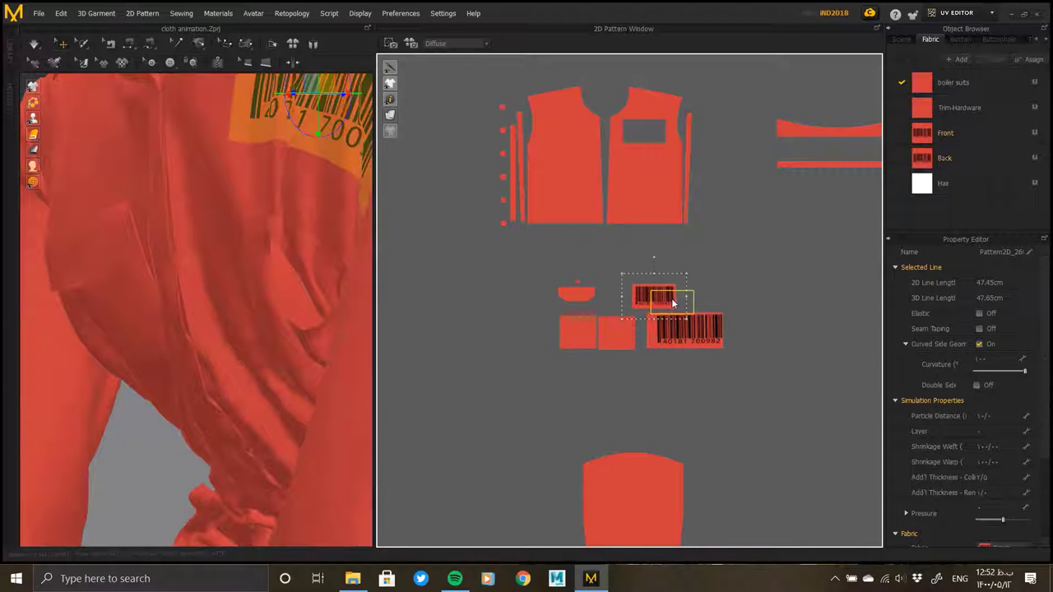
scroll(668, 261, down, 2)
scroll(650, 247, down, 2)
Push the left and right short leg pieces together side by side
scroll(623, 229, down, 1)
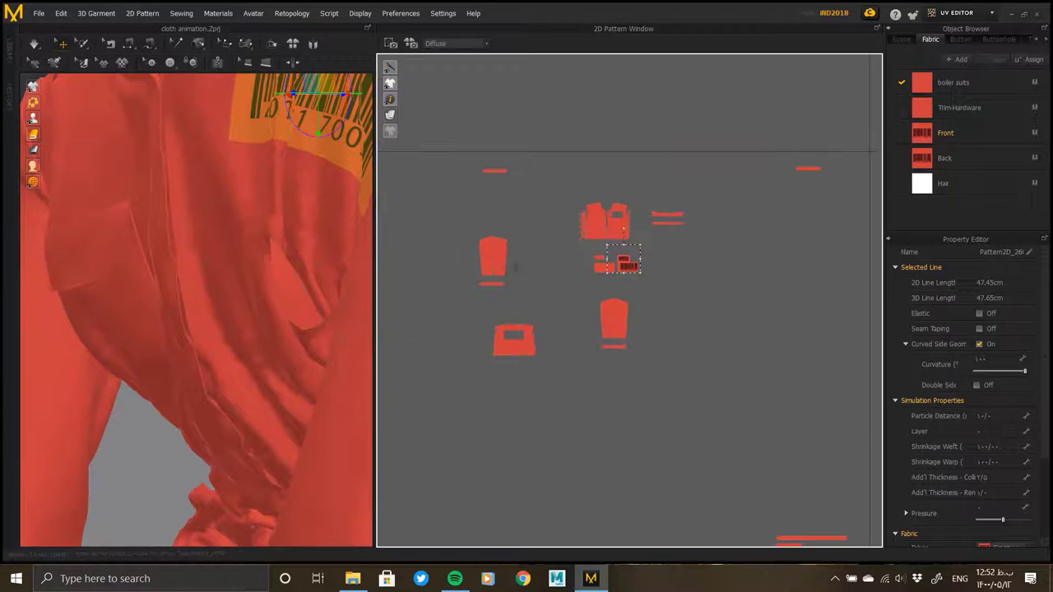
drag(613, 323, 517, 262)
drag(622, 349, 520, 286)
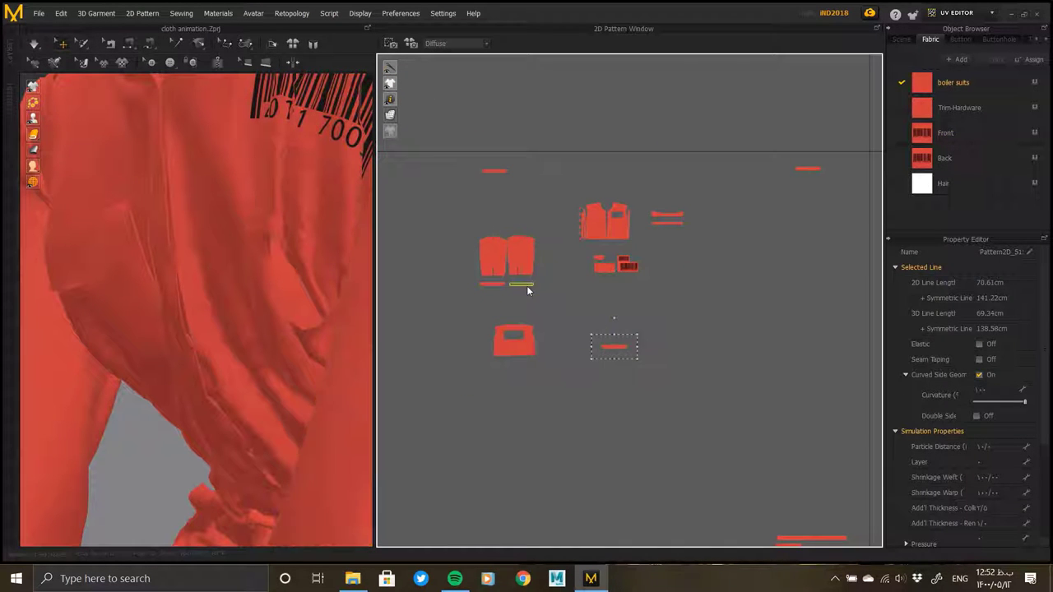
scroll(494, 285, up, 3)
scroll(475, 286, up, 2)
scroll(538, 235, up, 1)
click(548, 258)
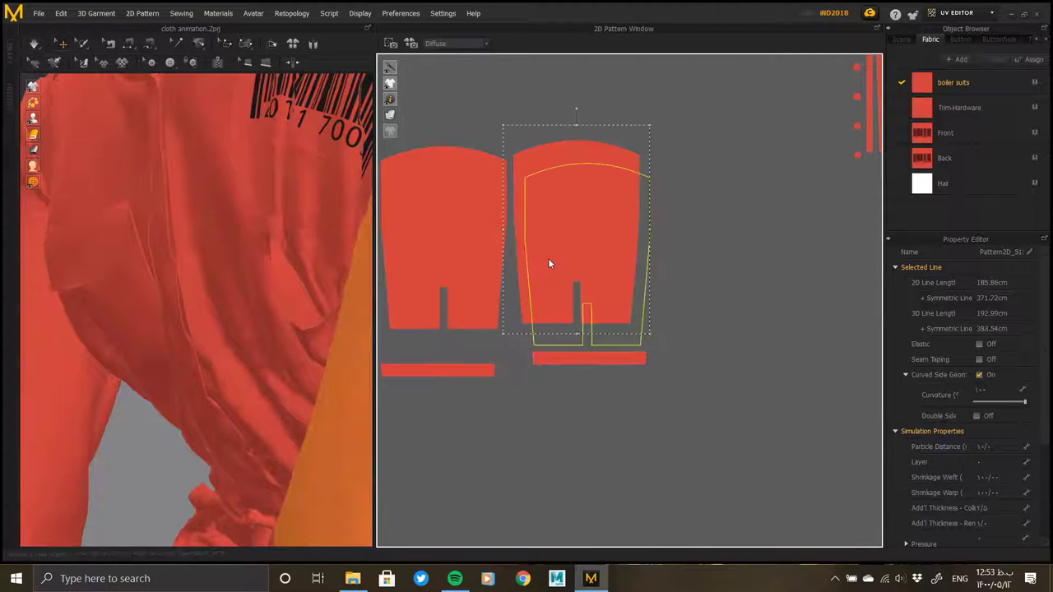
drag(461, 257, 455, 286)
middle_drag(420, 275, 483, 273)
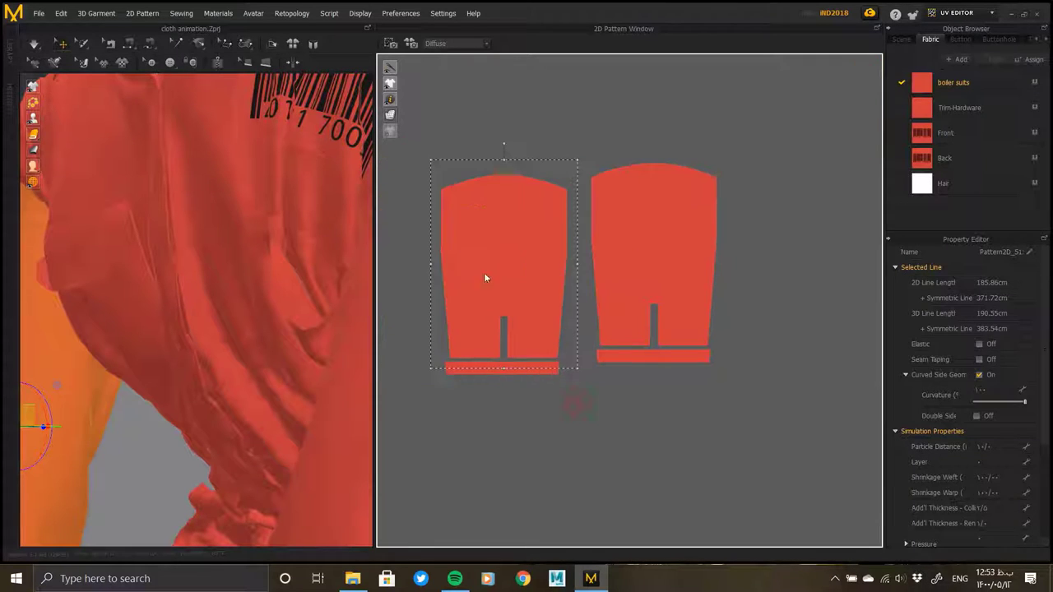
drag(531, 296, 546, 294)
Move the small red bar piece out of the way to the right
scroll(620, 348, down, 3)
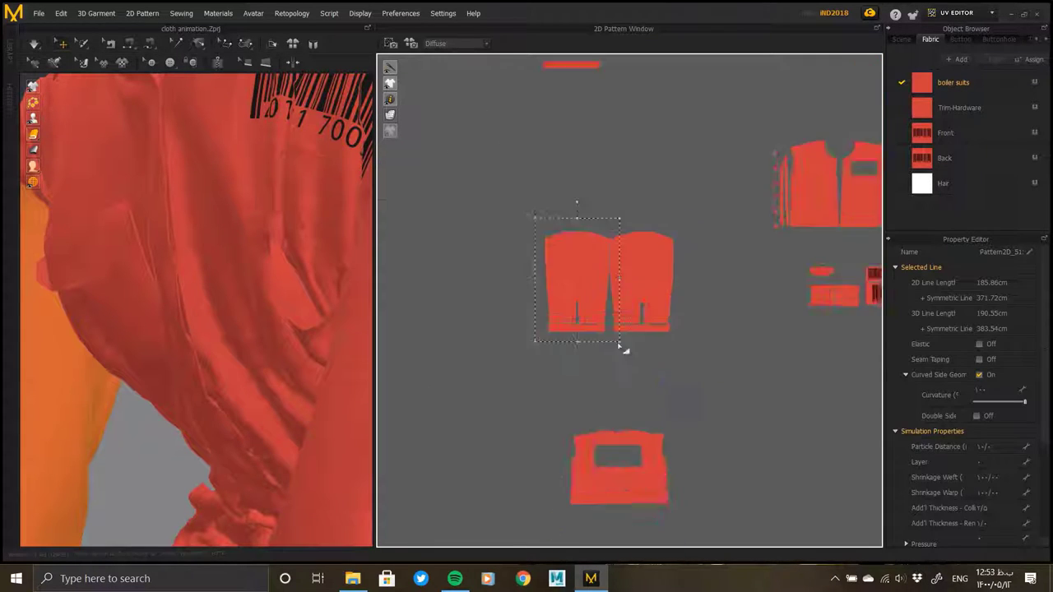
click(566, 239)
scroll(606, 331, down, 2)
scroll(767, 260, down, 2)
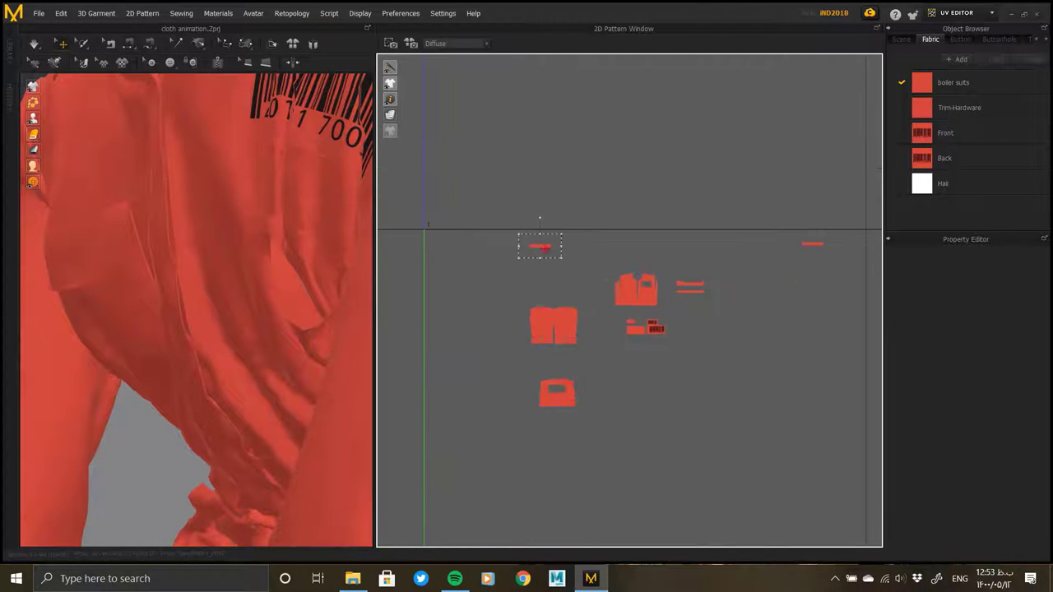
drag(540, 246, 812, 244)
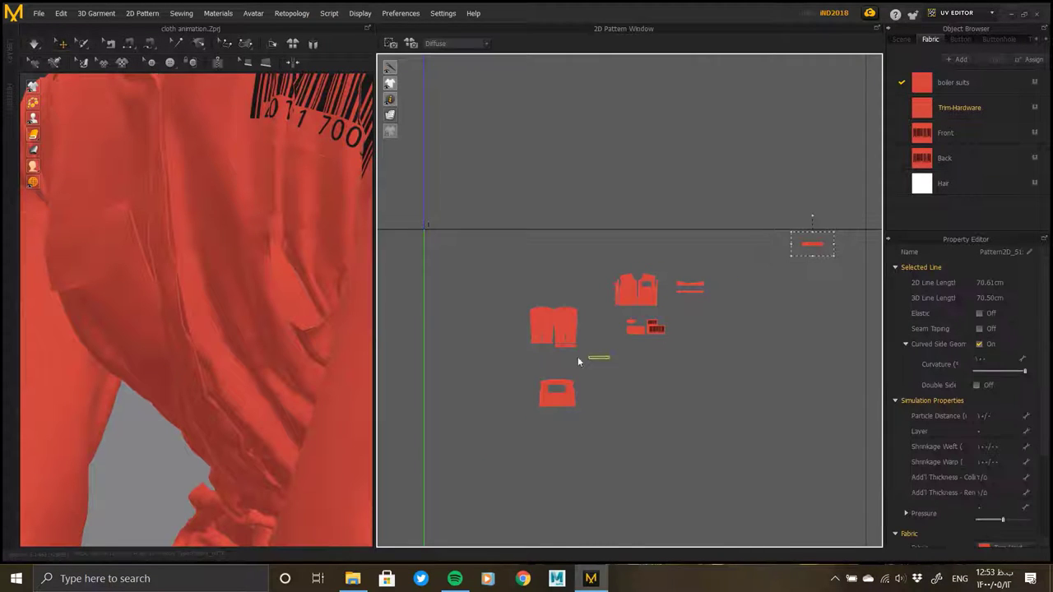
Align one cuff strip under the left leg piece and the other under the right
click(541, 350)
scroll(543, 353, up, 4)
scroll(568, 395, up, 3)
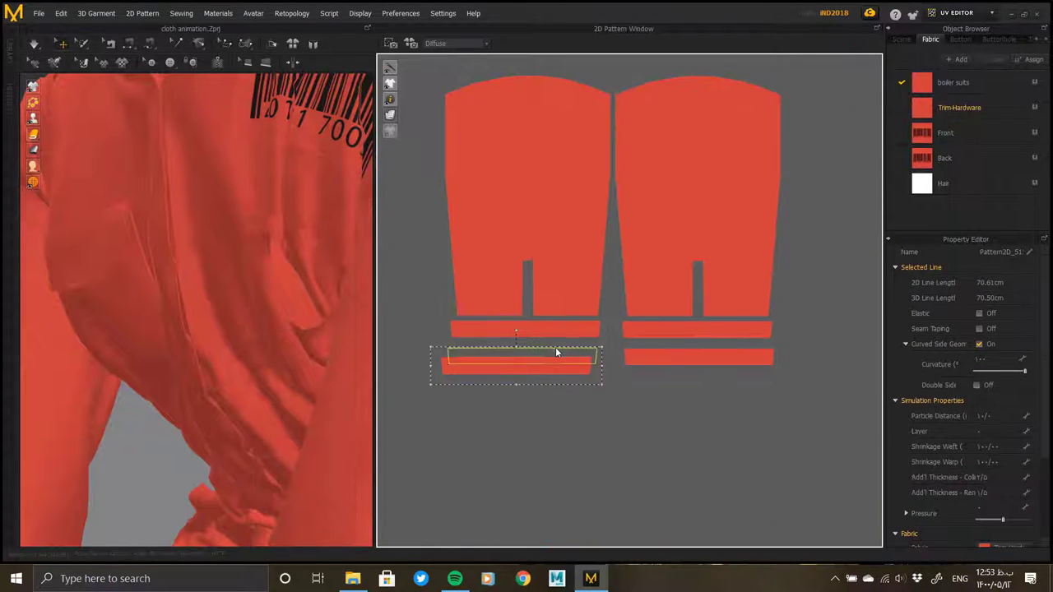
drag(556, 353, 575, 347)
drag(692, 360, 690, 349)
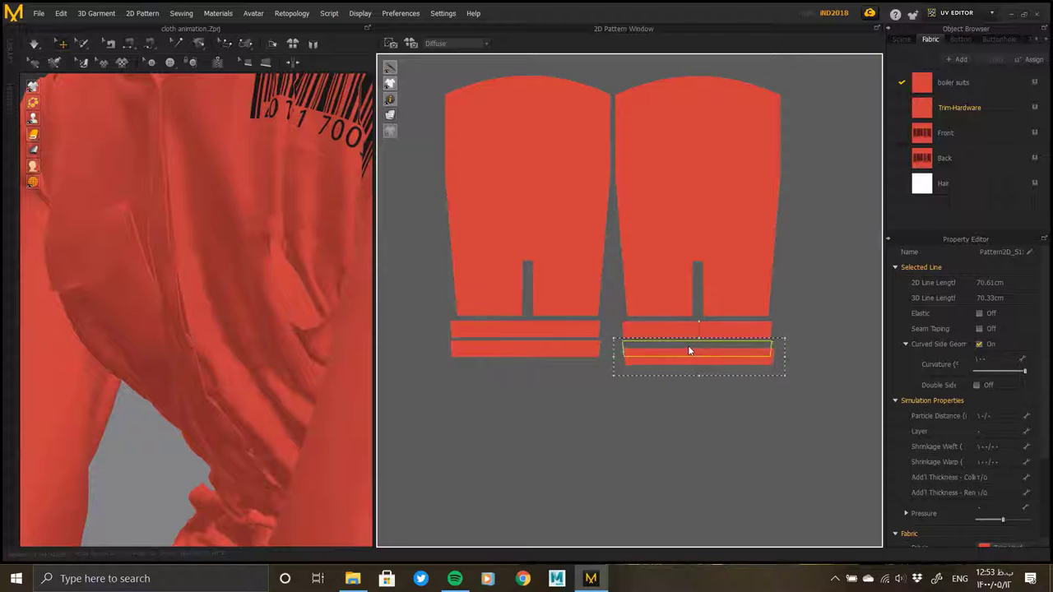
scroll(650, 362, down, 4)
scroll(662, 390, down, 2)
scroll(623, 301, down, 2)
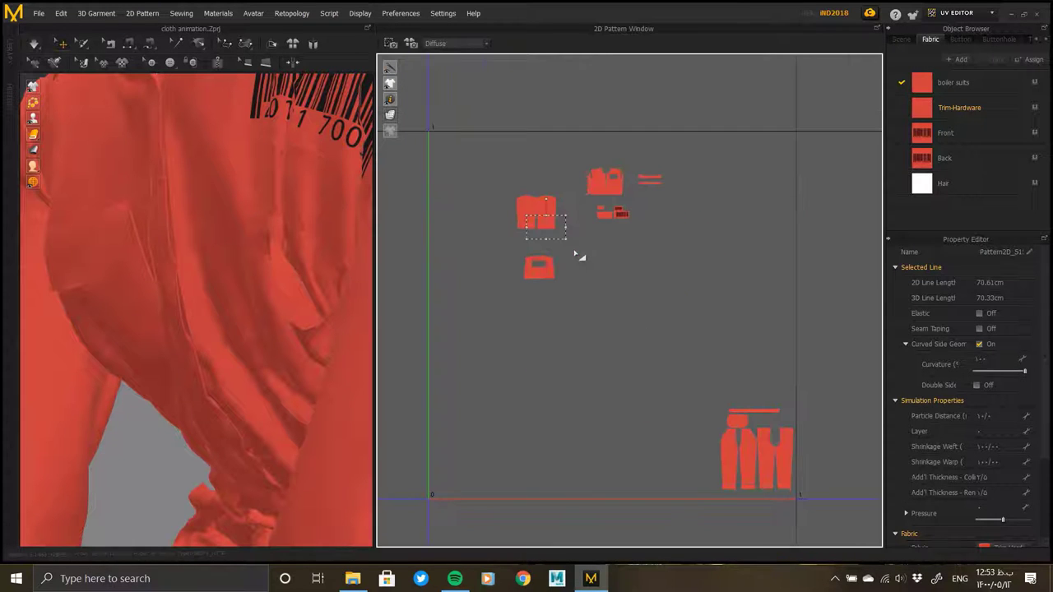
Move the pair of short leg pieces below the barcode pieces
click(541, 219)
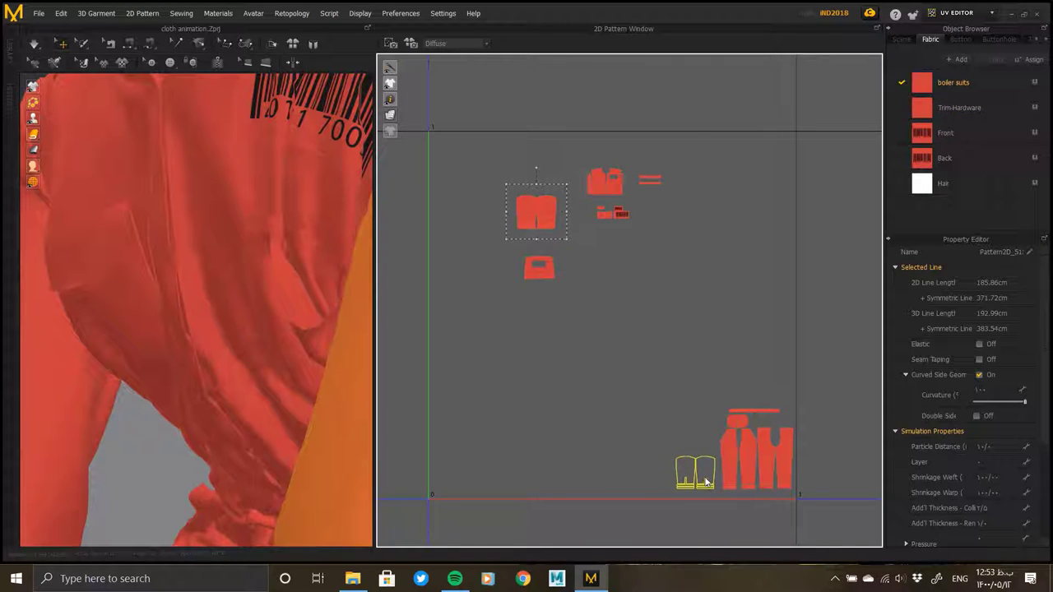
drag(705, 483, 604, 255)
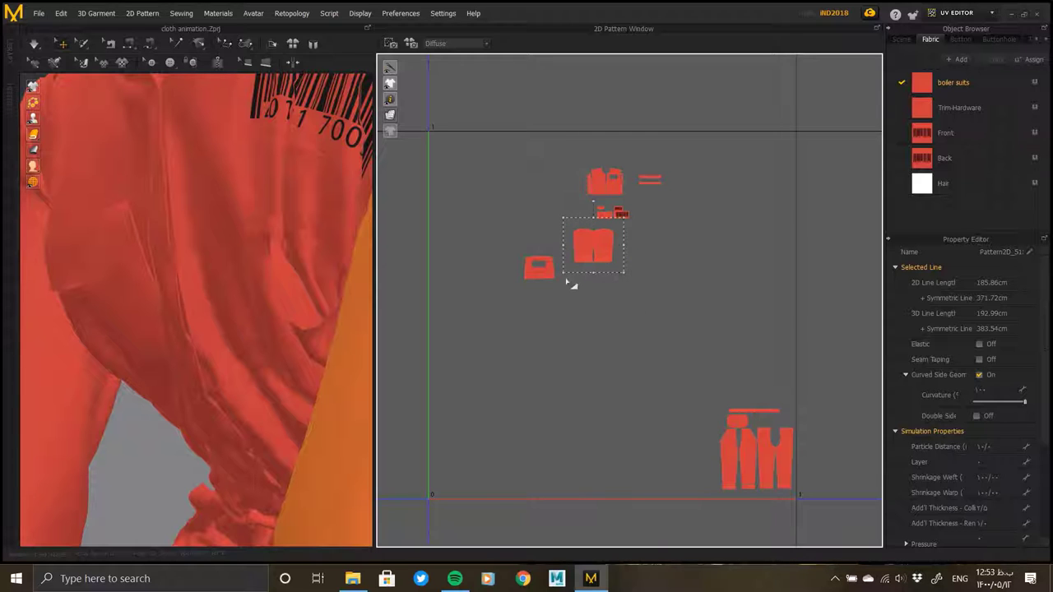
drag(706, 397, 814, 501)
mouse_move(203, 313)
right_down()
mouse_move(308, 264)
mouse_move(266, 450)
right_up()
Box-select the small upper pieces and move them out to the right
click(279, 336)
click(777, 414)
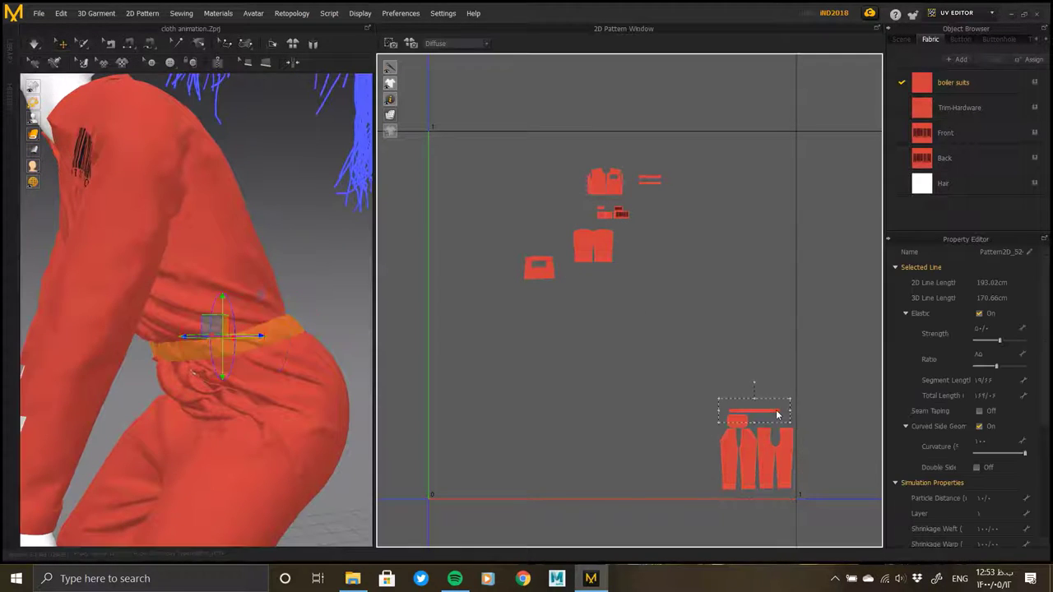
scroll(649, 181, down, 2)
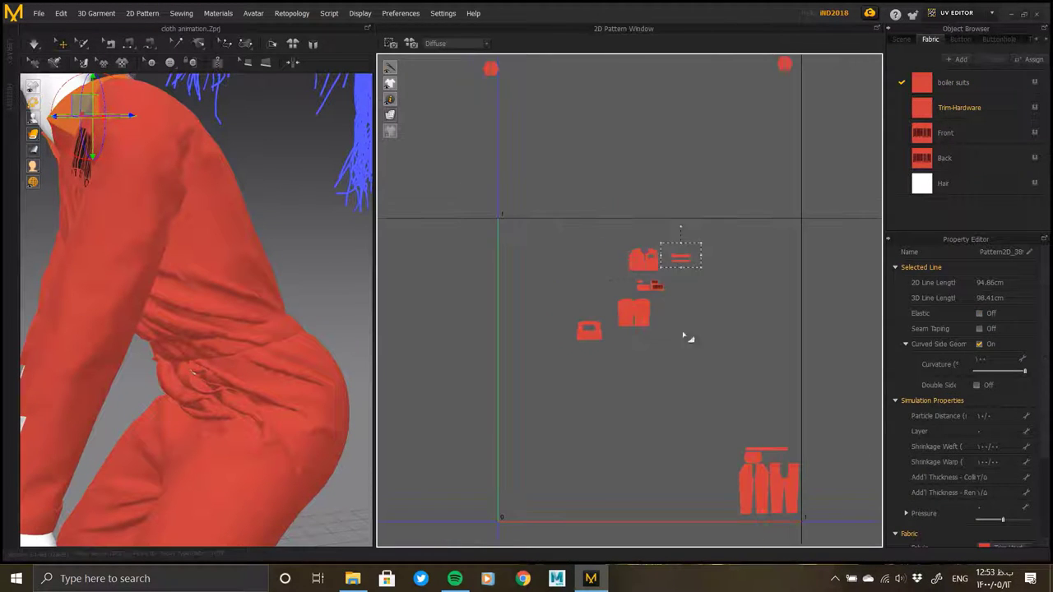
click(685, 345)
drag(681, 360, 526, 205)
drag(551, 242, 794, 304)
click(635, 351)
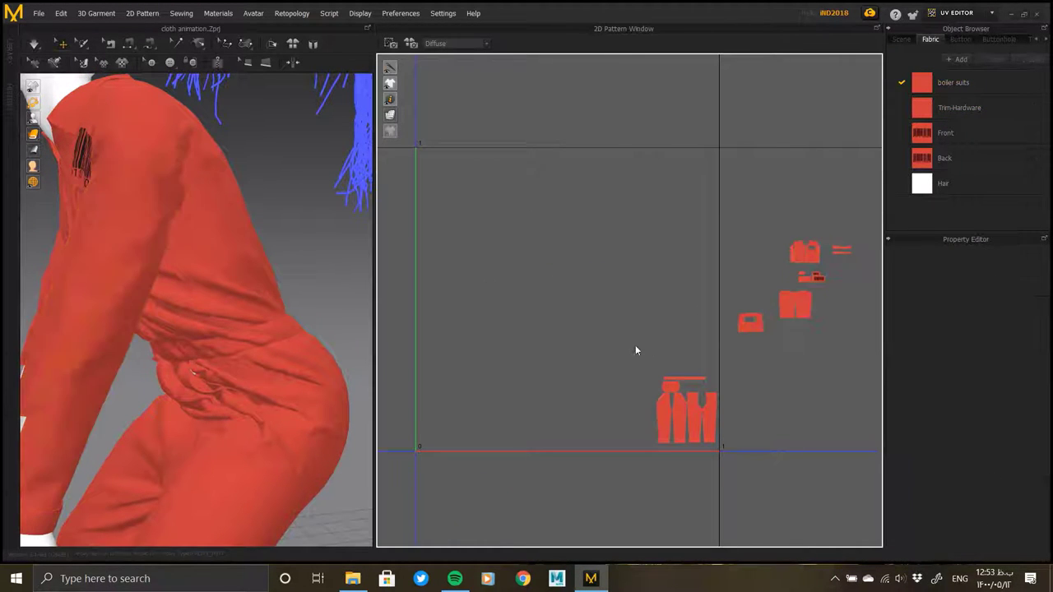
click(644, 362)
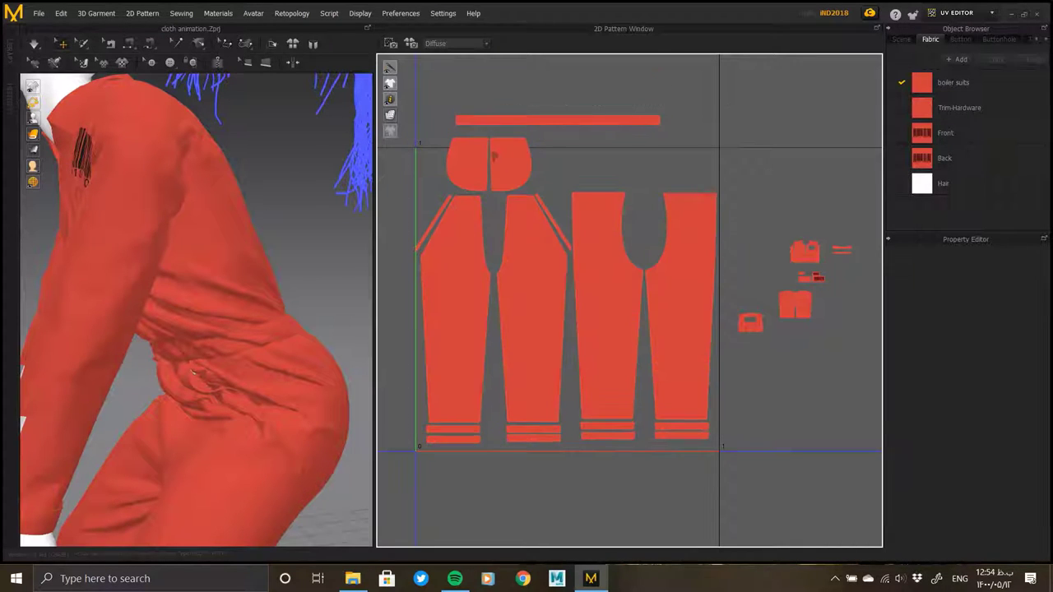
Place the left and right pocket pieces side by side near the top
drag(509, 171, 674, 171)
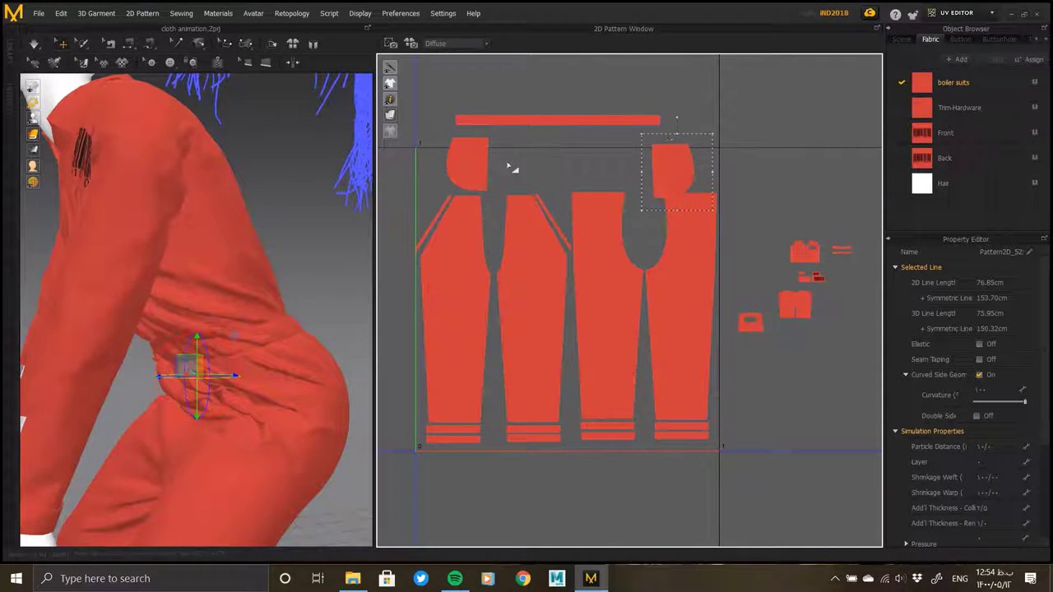
drag(510, 165, 677, 171)
click(676, 168)
click(610, 167)
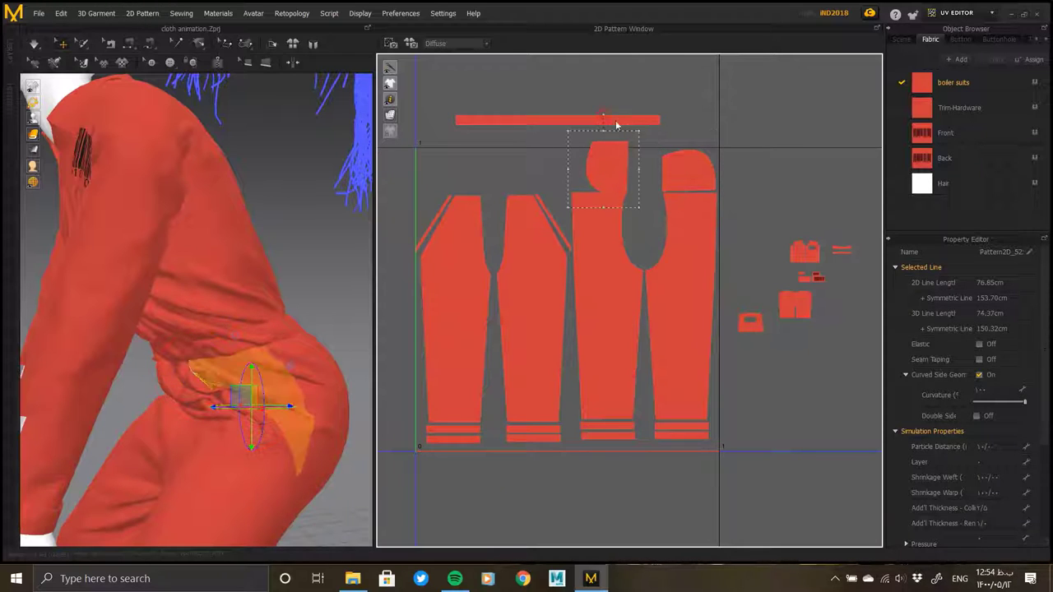
drag(631, 179, 656, 176)
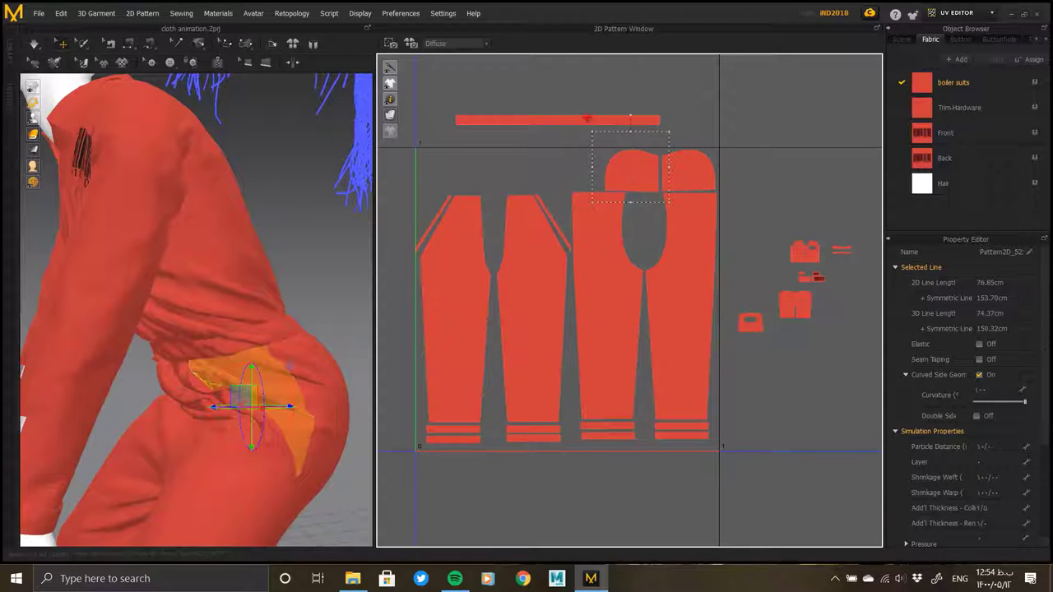
Place the waistband strip above the trouser legs and nudge the four leg pieces down
click(547, 171)
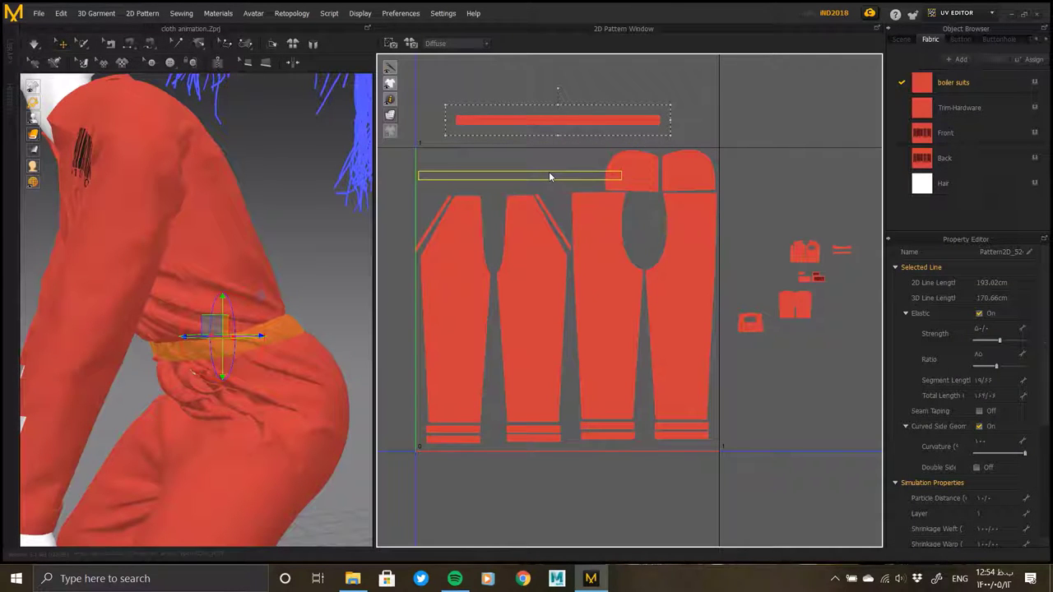
drag(548, 171, 549, 171)
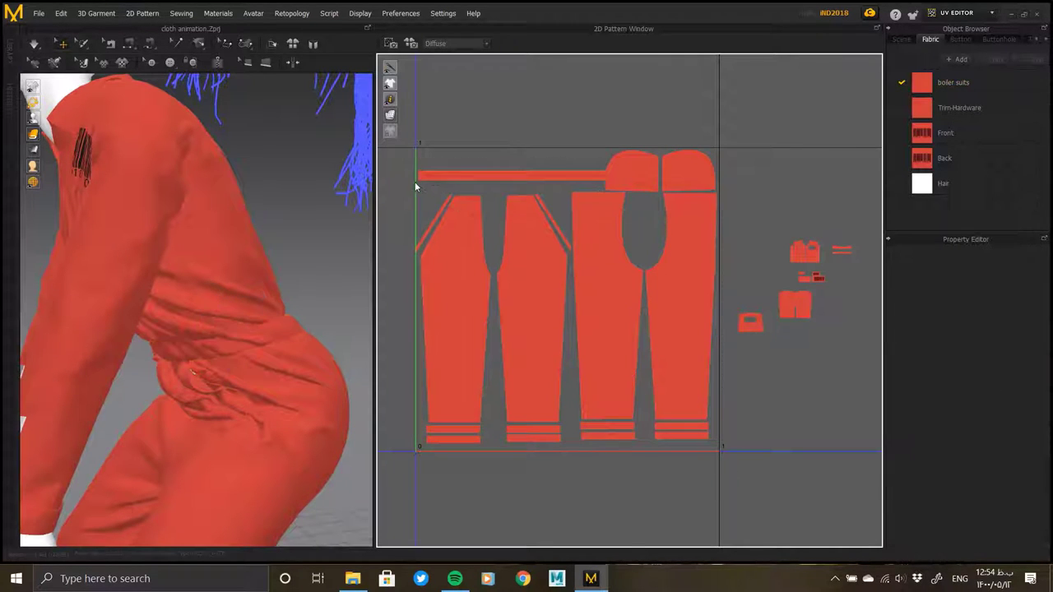
click(600, 353)
drag(600, 357, 601, 364)
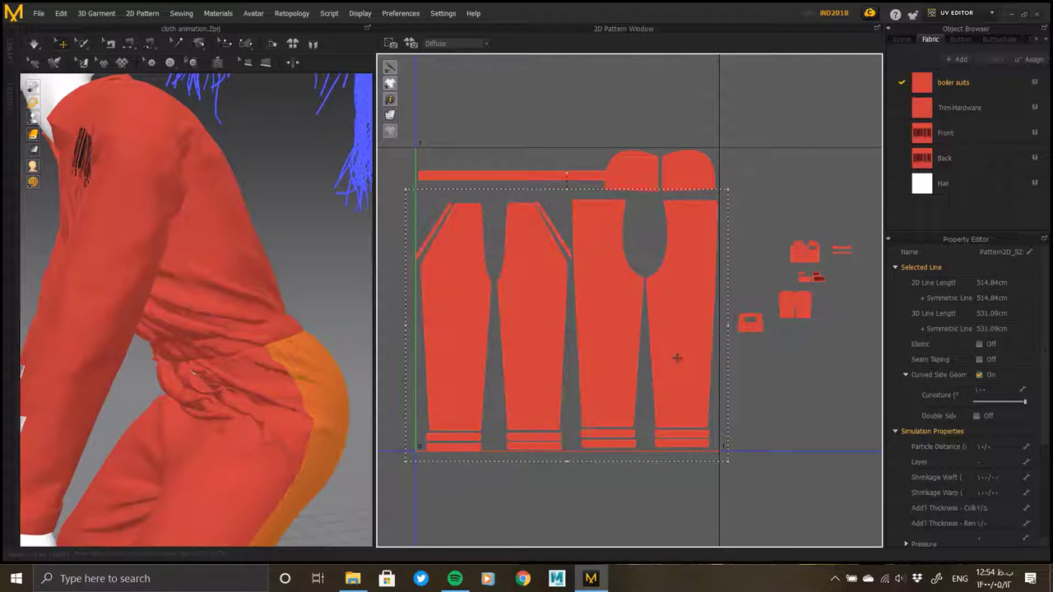
Shift the left rounded top piece slightly up and right beside the right one
click(553, 193)
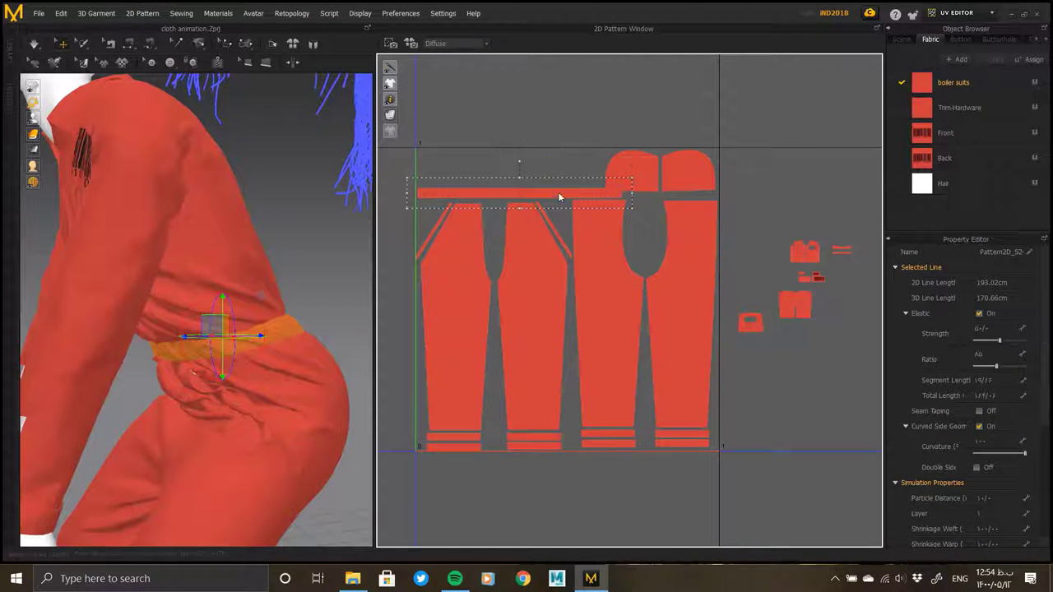
scroll(647, 189, up, 3)
click(657, 189)
click(744, 192)
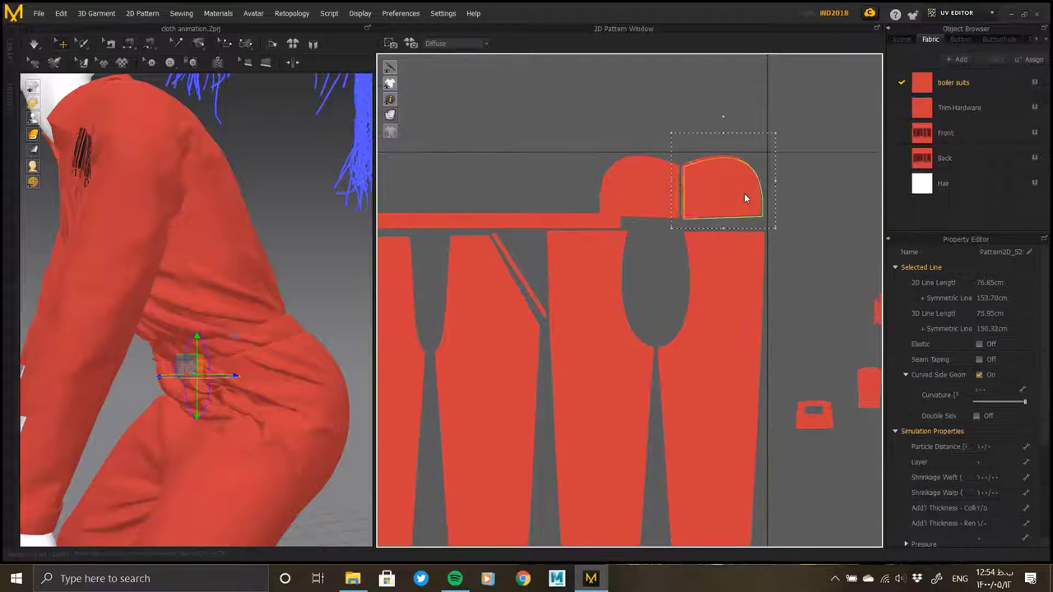
scroll(696, 206, up, 2)
click(680, 137)
drag(681, 137, 687, 134)
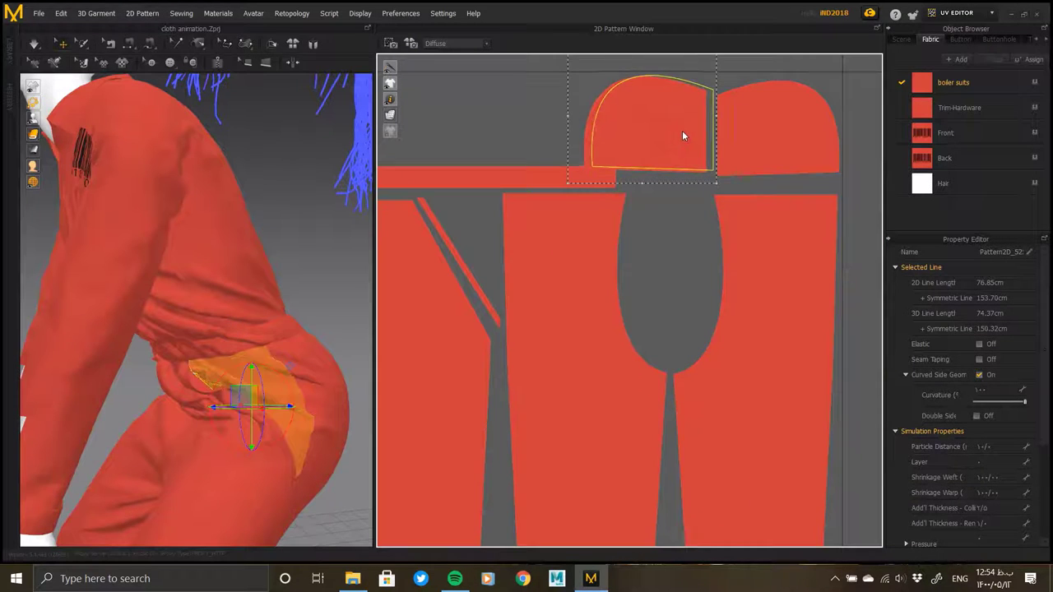
Zoom in to check the fit of the waistband, cuff strip and trouser-leg pieces
click(542, 184)
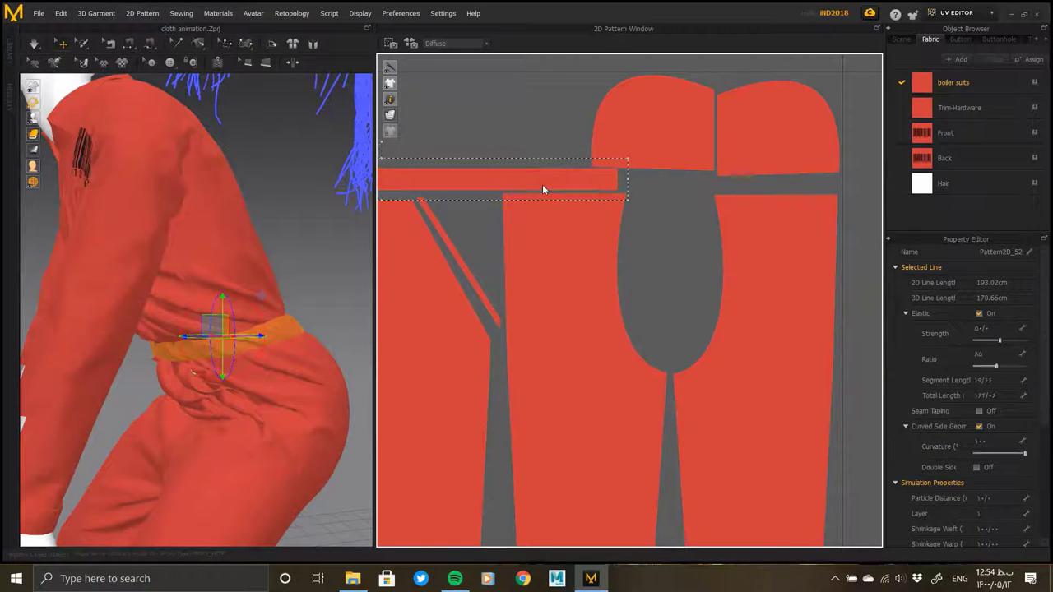
scroll(543, 185, down, 2)
scroll(576, 206, down, 2)
scroll(625, 231, up, 2)
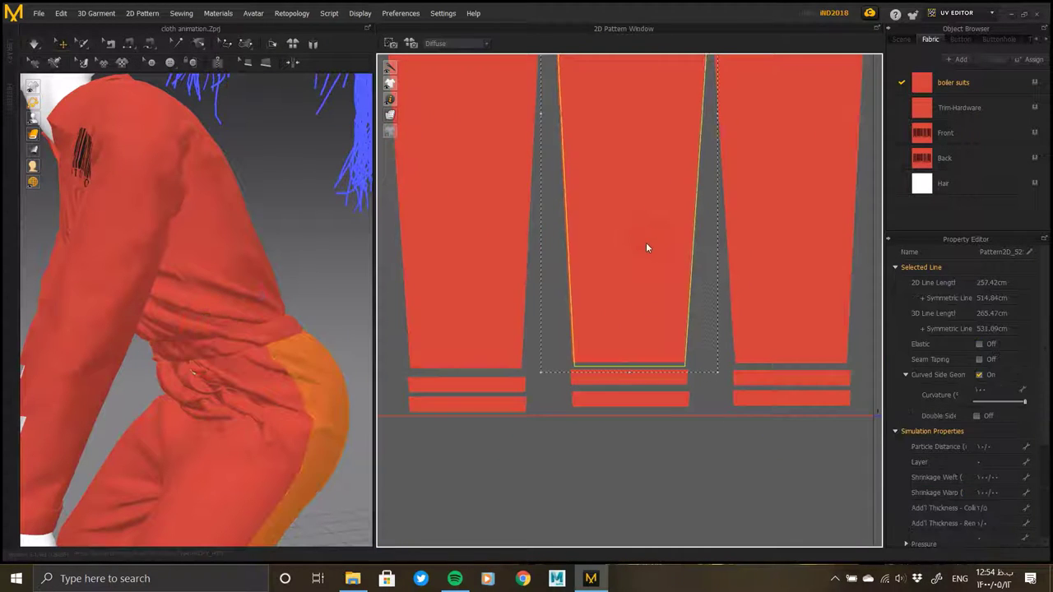
click(647, 381)
click(647, 359)
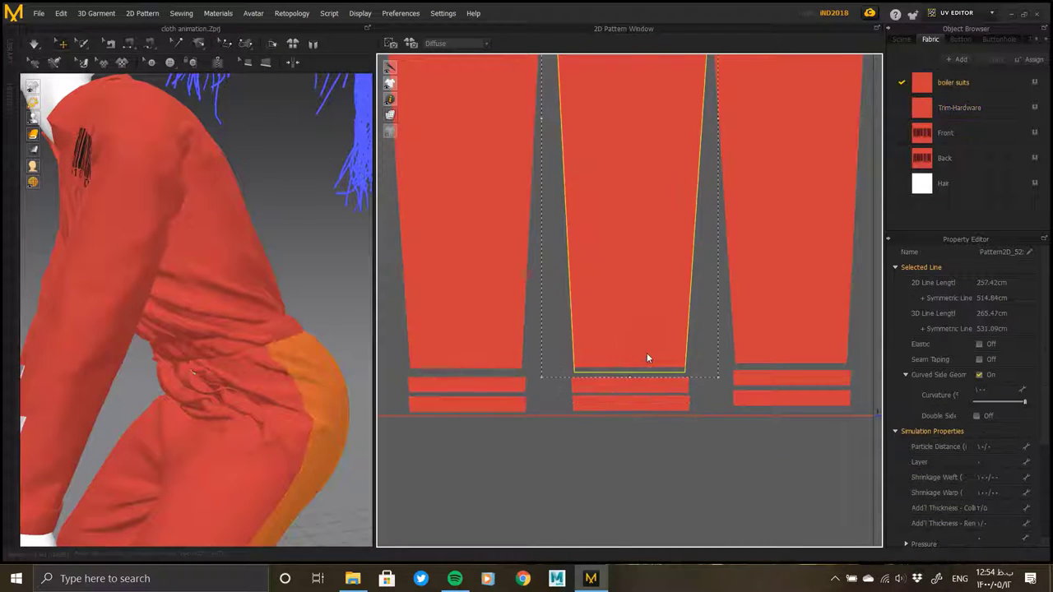
scroll(646, 360, down, 2)
click(587, 141)
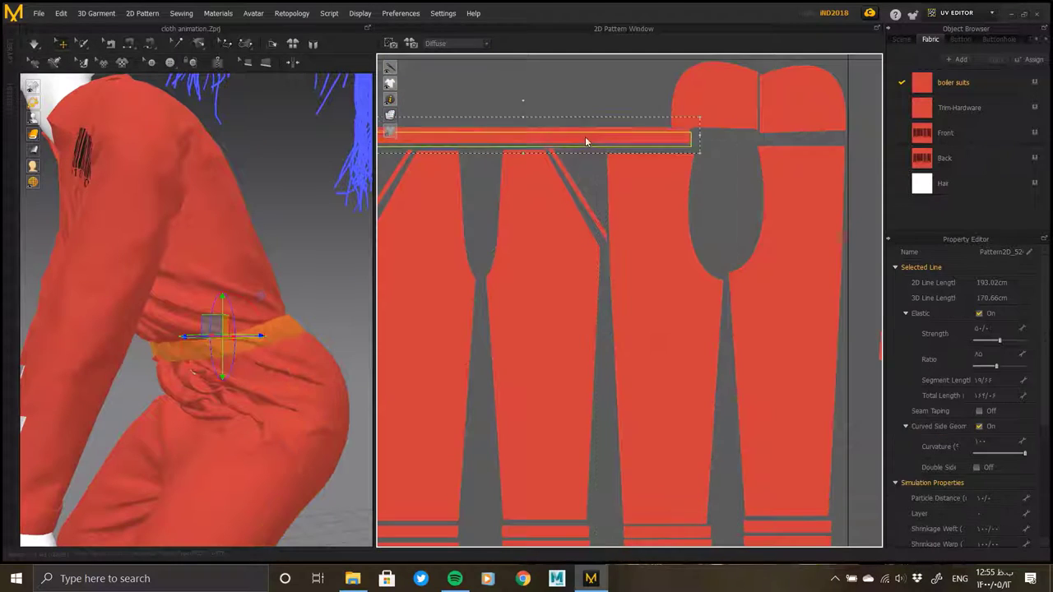
scroll(576, 251, down, 2)
click(598, 253)
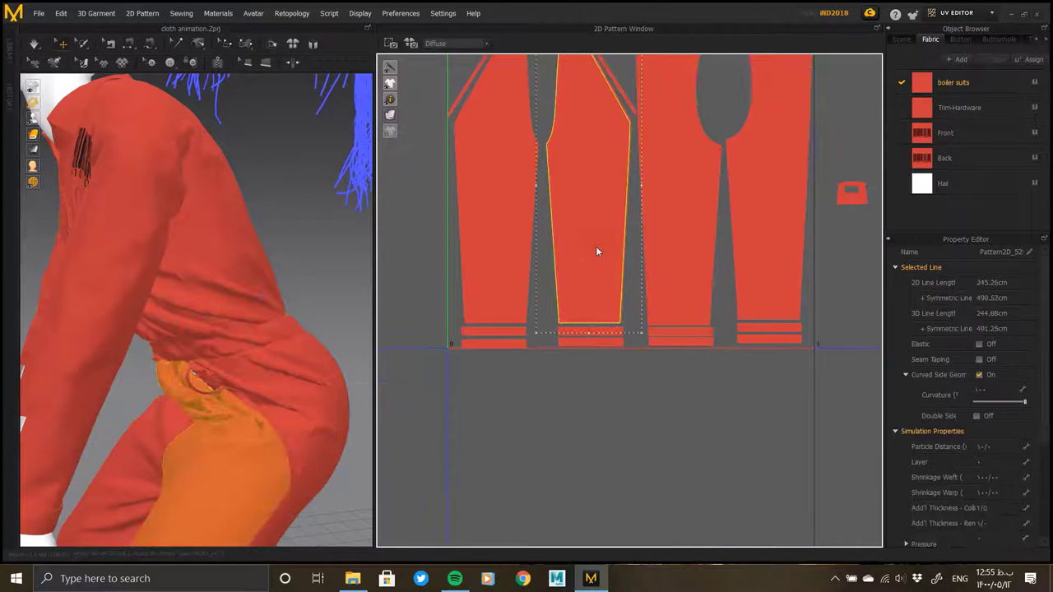
click(496, 266)
middle_drag(507, 321, 504, 440)
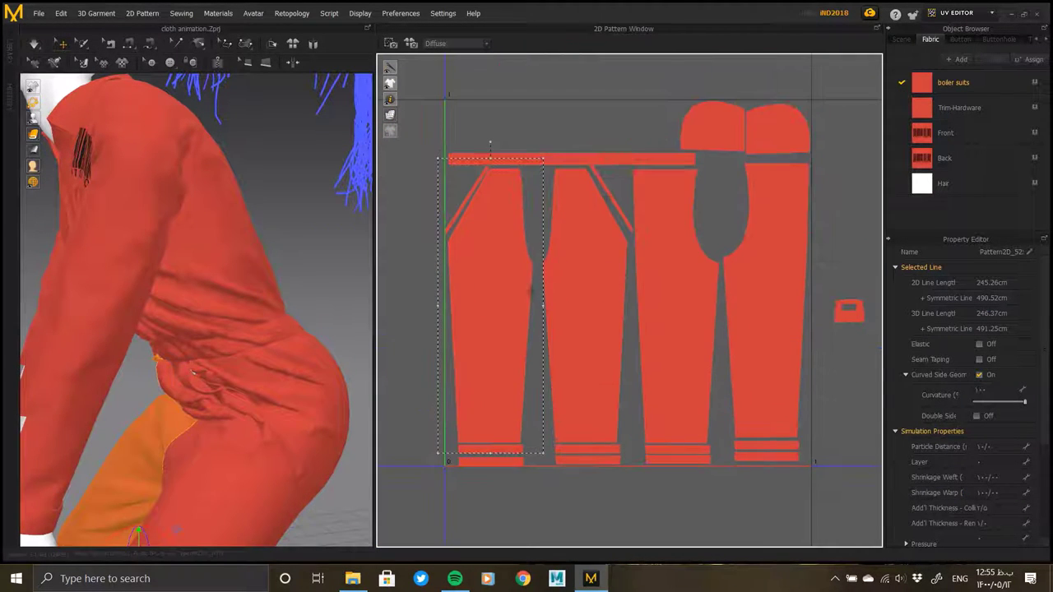
Inspect the rounded top piece, left panel, diagonal trim strip and leg cuff up close
click(771, 132)
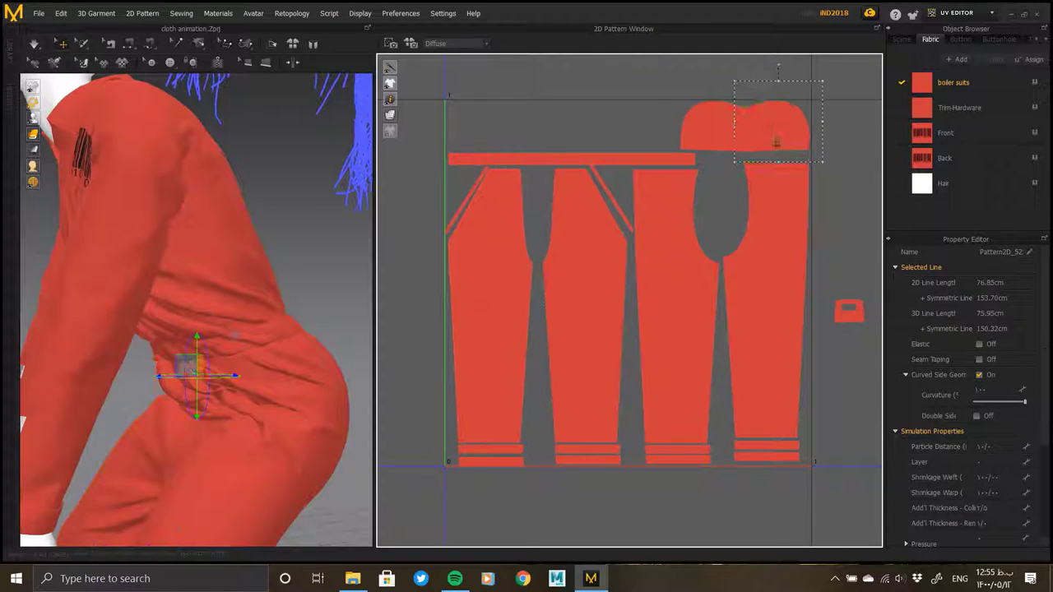
scroll(771, 132, up, 3)
scroll(618, 316, up, 2)
scroll(618, 317, down, 2)
click(540, 253)
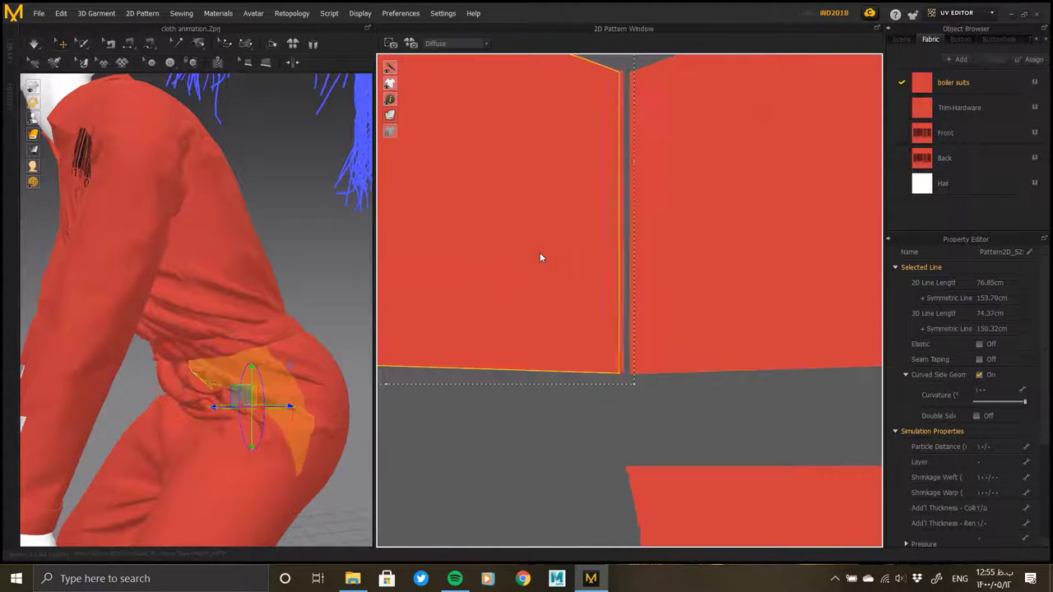
scroll(540, 253, up, 1)
scroll(417, 245, down, 1)
scroll(598, 285, down, 2)
scroll(618, 225, up, 1)
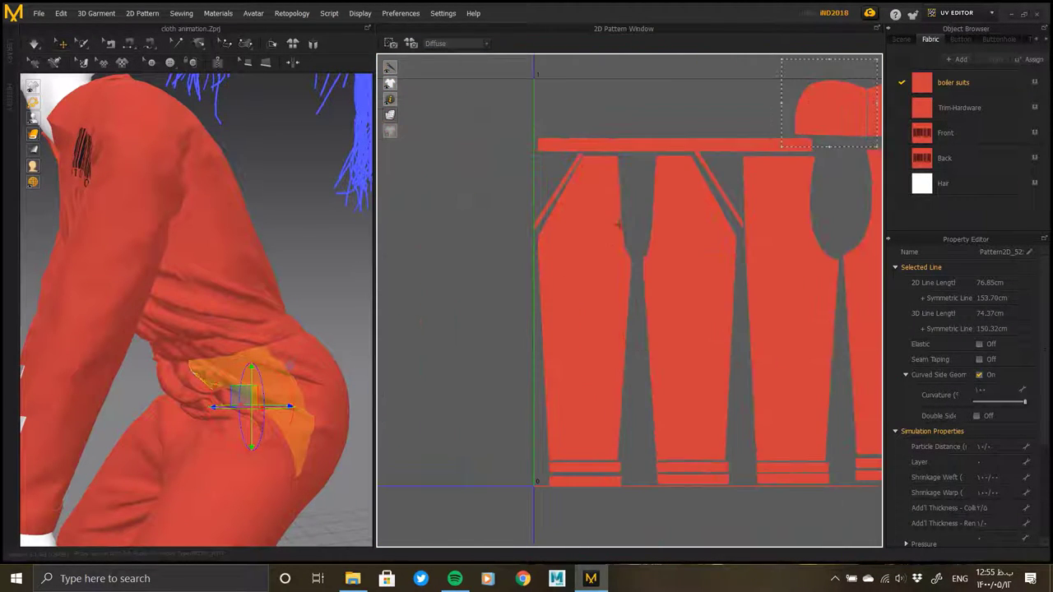
scroll(661, 331, up, 2)
scroll(724, 173, down, 1)
click(724, 172)
scroll(716, 222, down, 2)
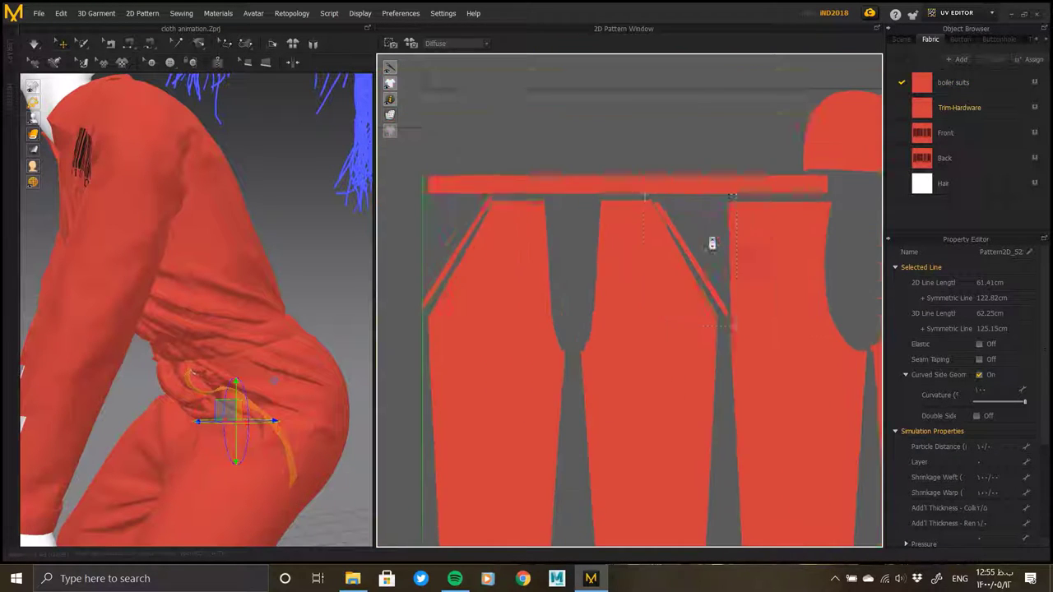
scroll(658, 259, up, 1)
scroll(518, 176, up, 1)
scroll(506, 185, up, 2)
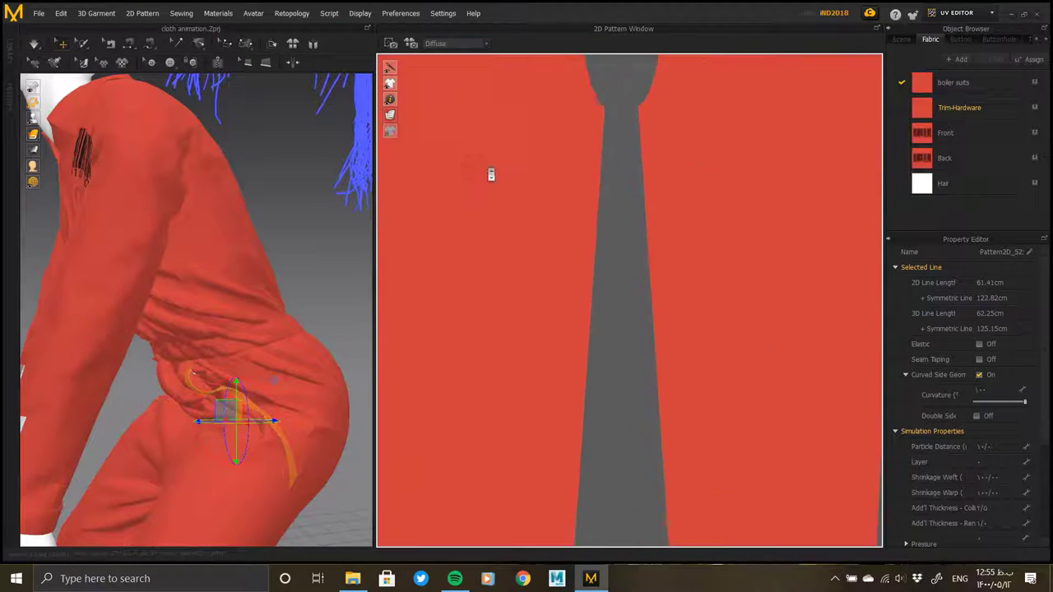
scroll(641, 153, down, 1)
scroll(575, 98, down, 1)
scroll(576, 247, down, 1)
scroll(595, 387, up, 1)
scroll(595, 388, up, 1)
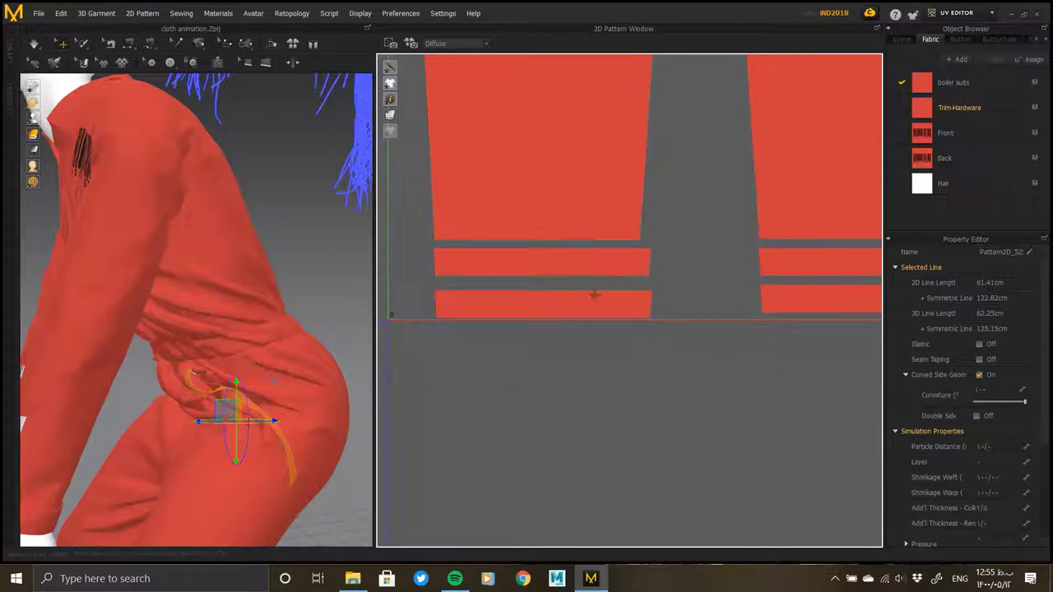
click(580, 311)
scroll(616, 310, up, 2)
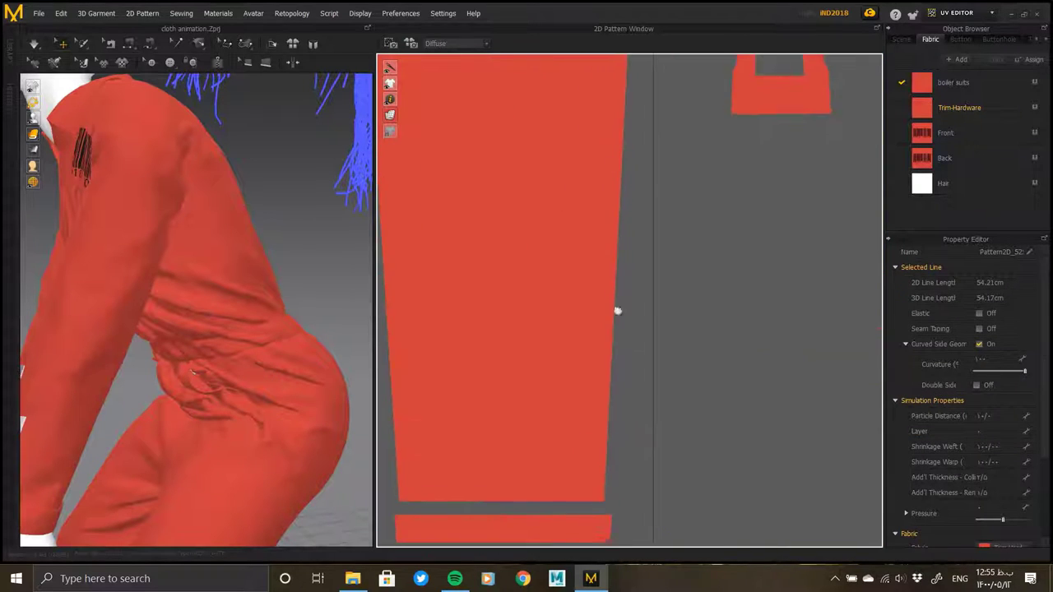
scroll(571, 221, down, 2)
scroll(571, 221, down, 2)
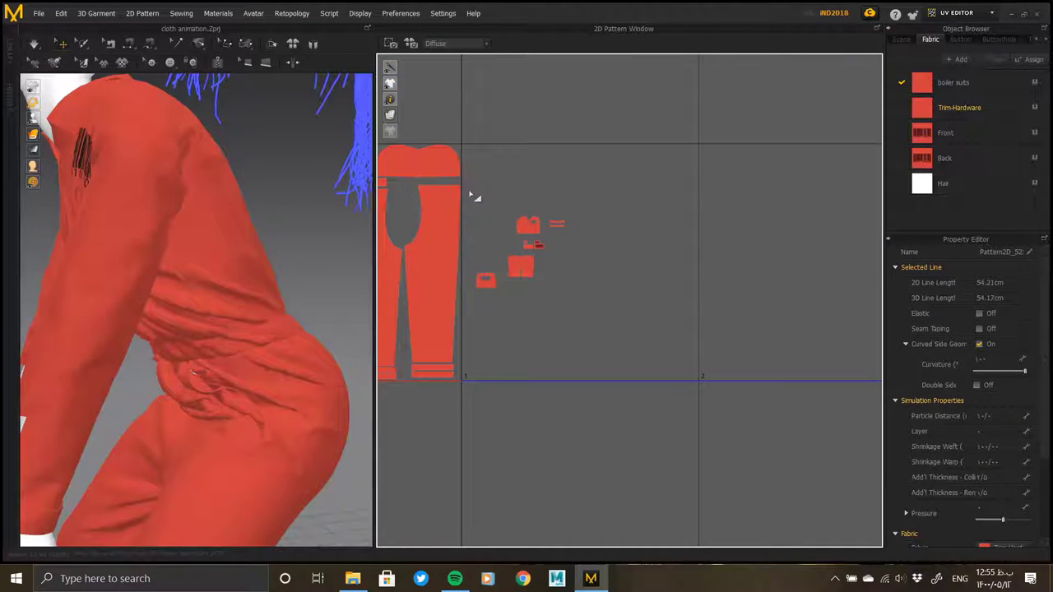
Scale the small pattern pieces up as a group to fill the second tile
drag(594, 325, 469, 210)
drag(526, 265, 517, 354)
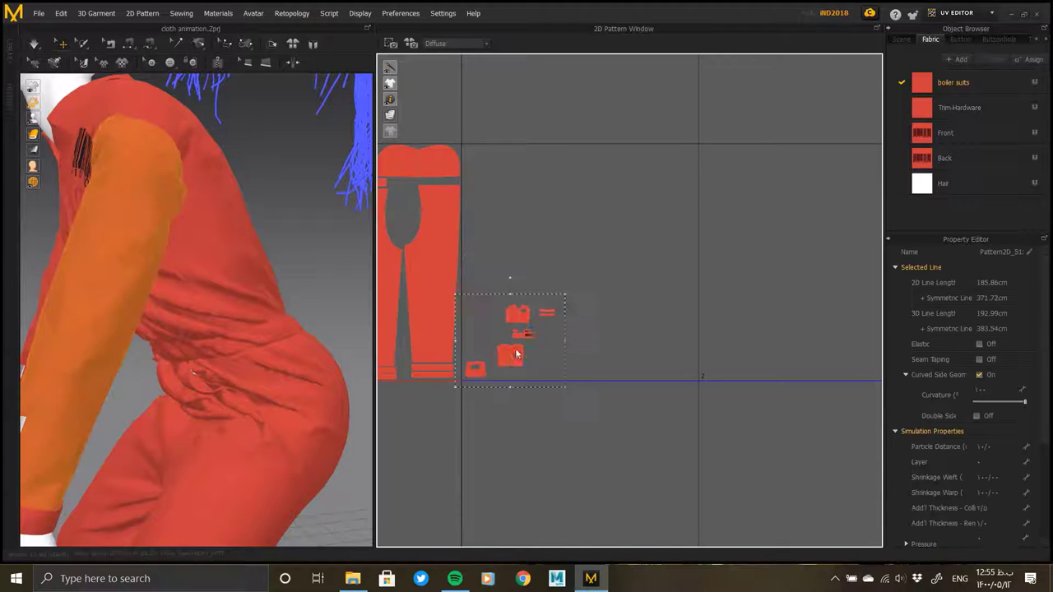
drag(565, 294, 777, 223)
click(529, 390)
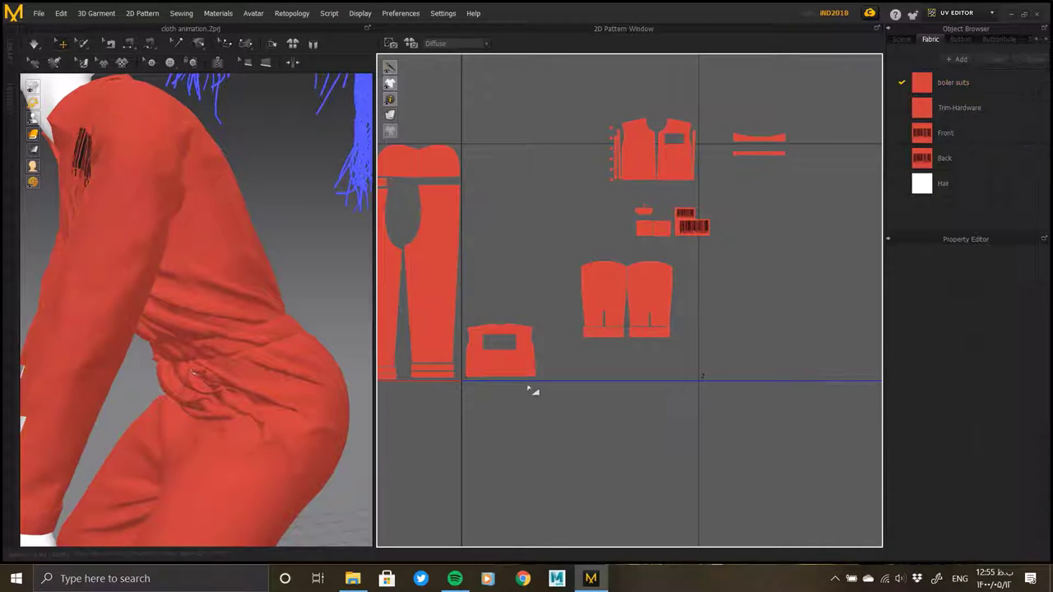
Arrange the front and back pieces side by side within the tile
drag(521, 364, 532, 171)
drag(671, 318, 686, 357)
scroll(691, 359, up, 3)
scroll(691, 362, down, 2)
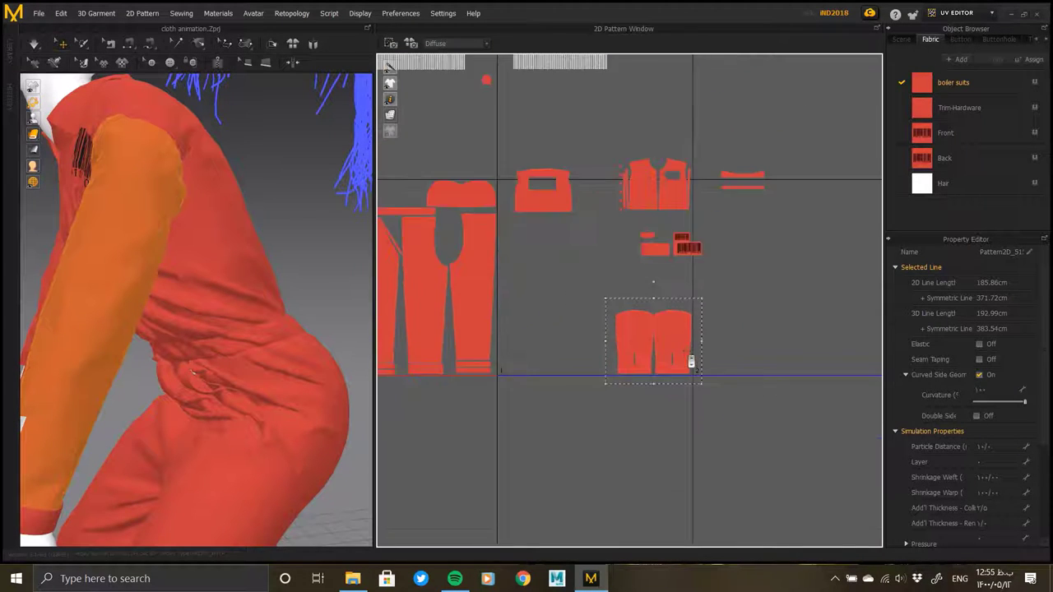
scroll(691, 362, down, 1)
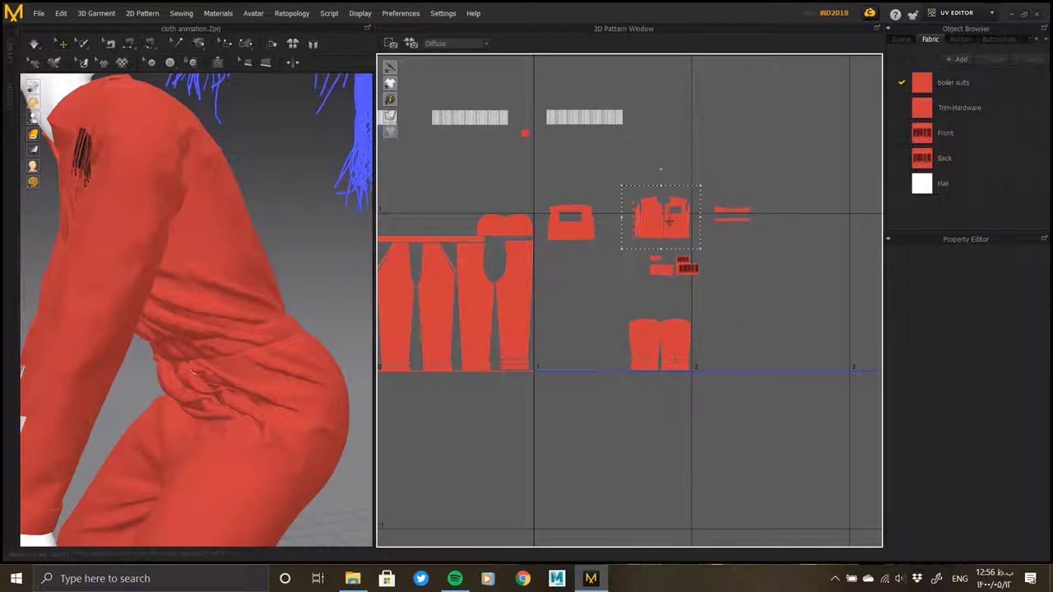
drag(662, 222, 597, 292)
drag(666, 267, 732, 274)
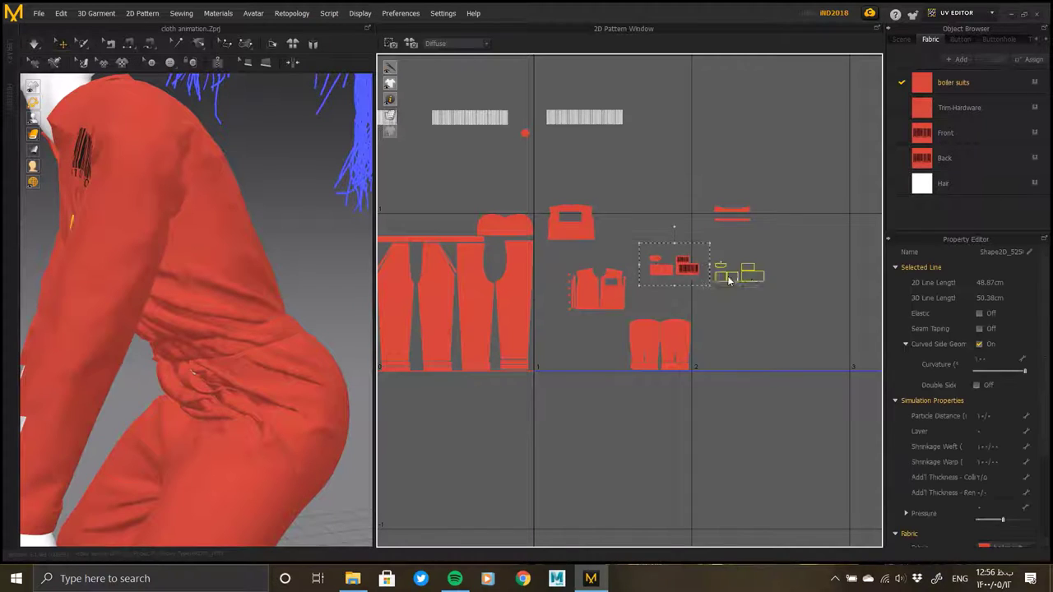
click(562, 313)
drag(596, 292, 654, 301)
Move the pocket piece to the tile's bottom with the small strip above it
scroll(658, 301, up, 2)
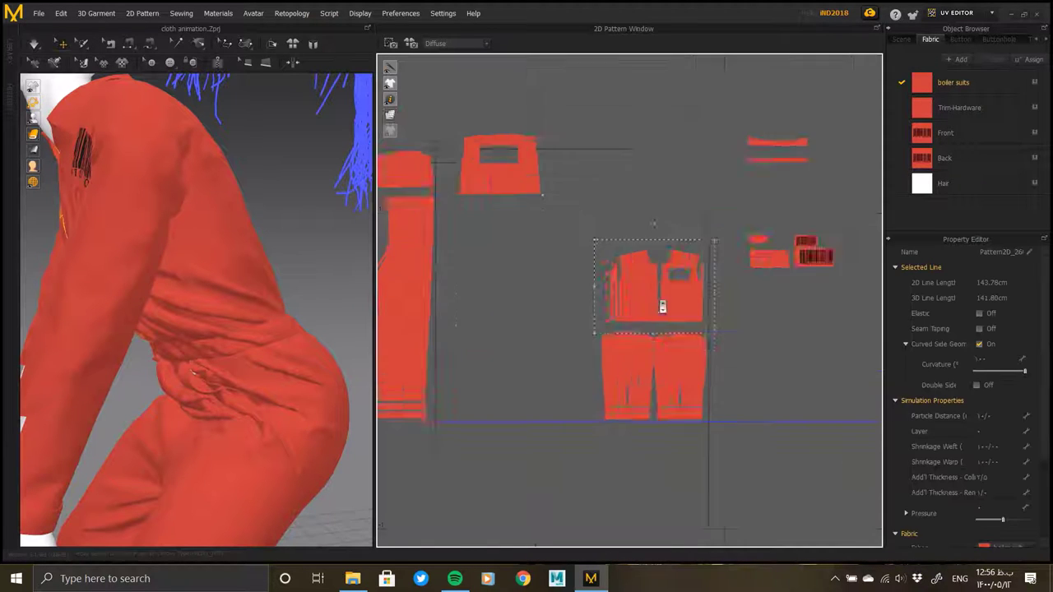
scroll(674, 312, up, 2)
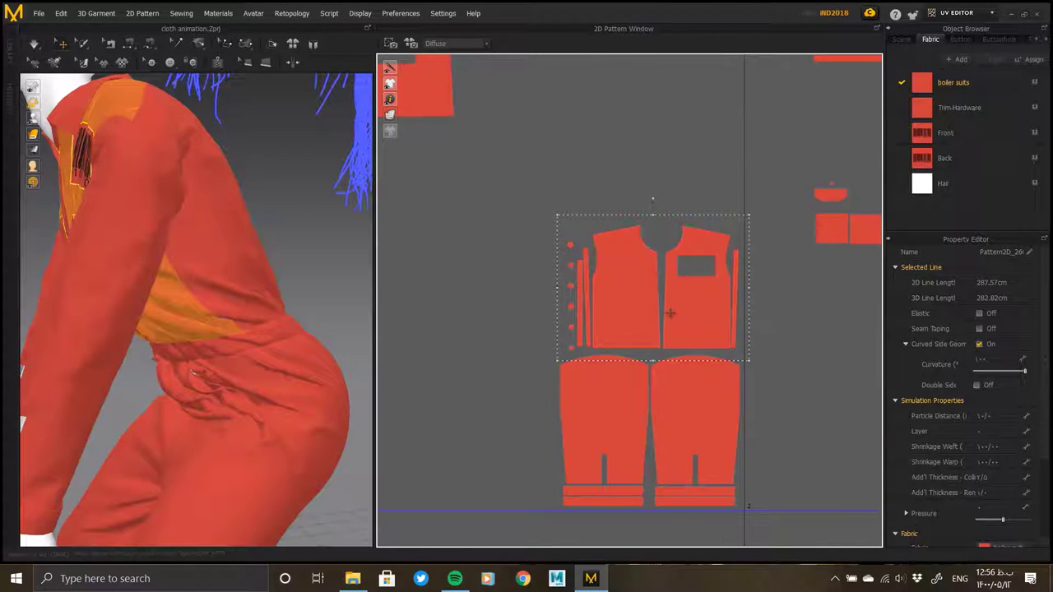
scroll(695, 318, down, 2)
scroll(707, 321, down, 2)
click(545, 230)
click(531, 177)
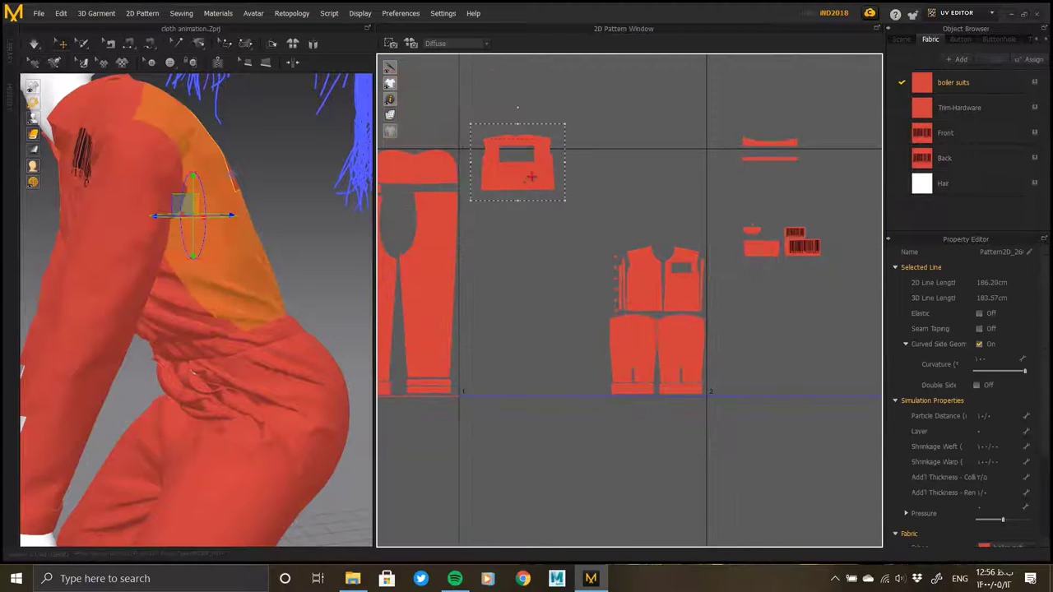
drag(582, 384, 587, 380)
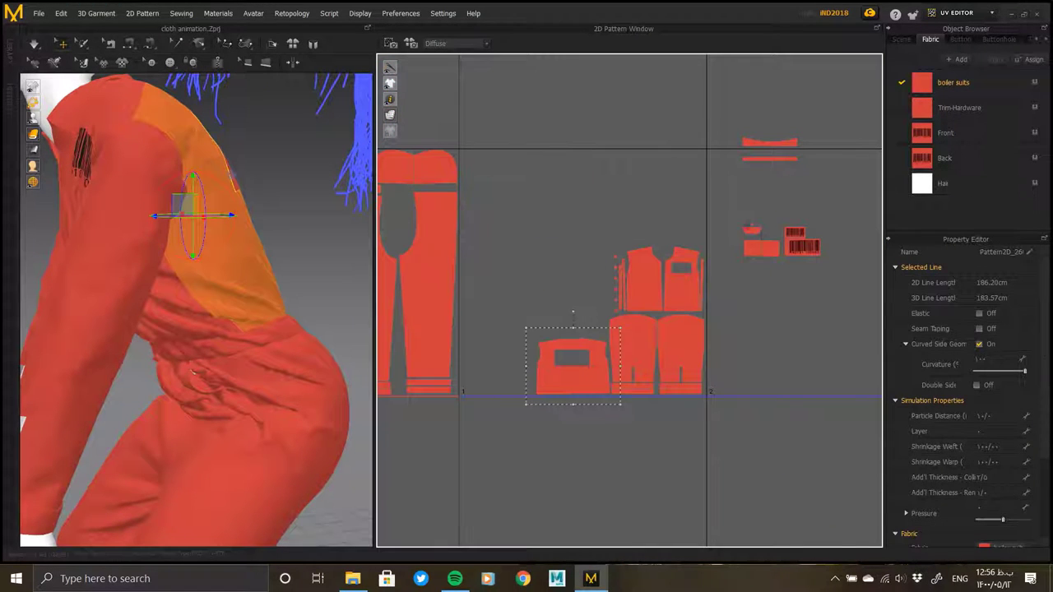
click(709, 117)
mouse_move(776, 155)
mouse_down()
mouse_move(576, 312)
mouse_move(576, 347)
mouse_up()
scroll(576, 312, up, 2)
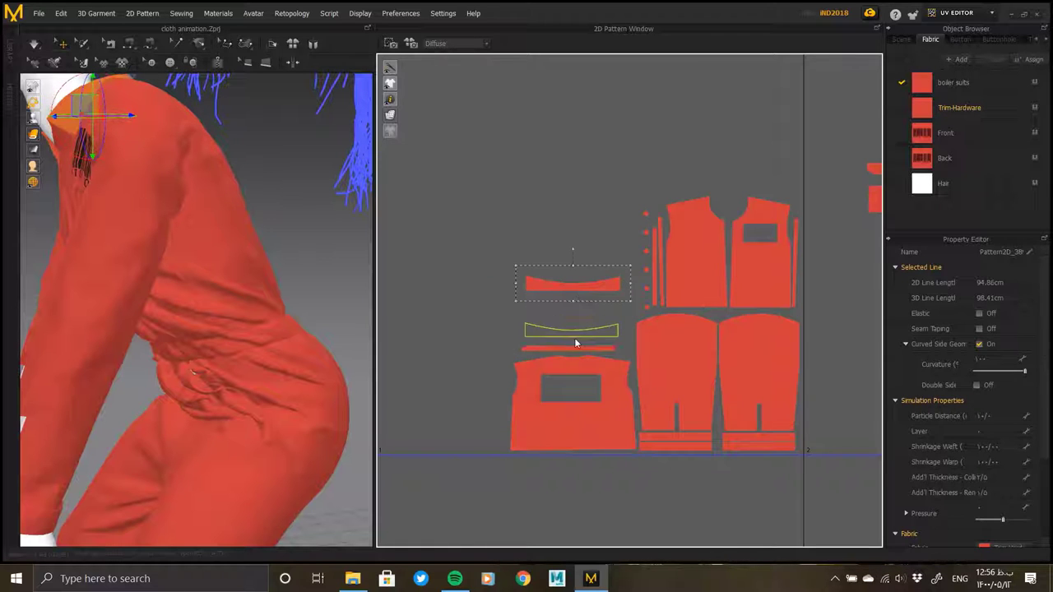
scroll(576, 347, down, 3)
click(722, 259)
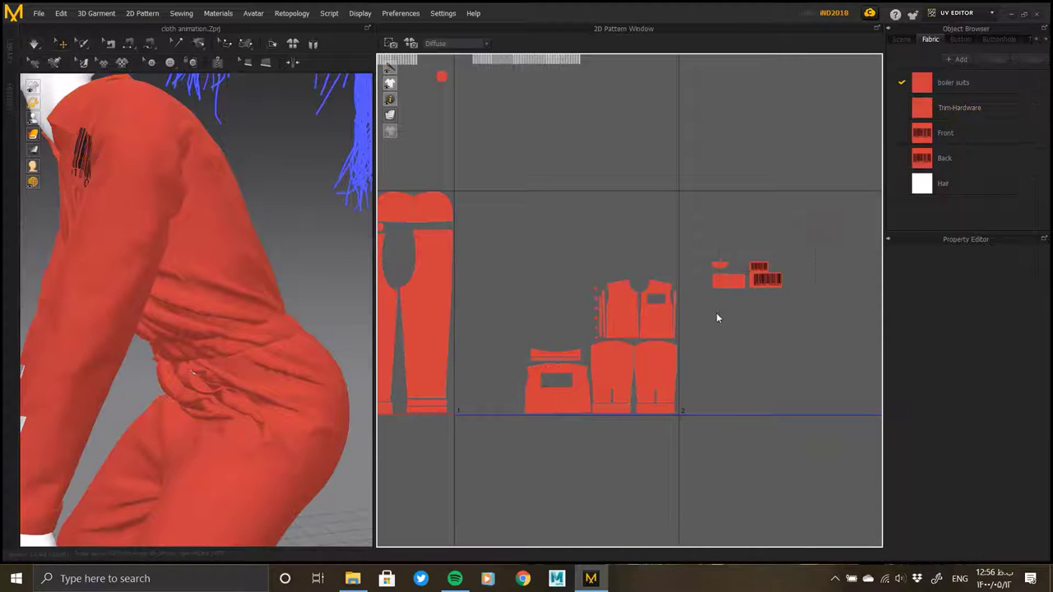
Move the barcode and pocket pieces above the front panels, with both square pieces beside it
drag(767, 280, 567, 339)
scroll(567, 339, up, 3)
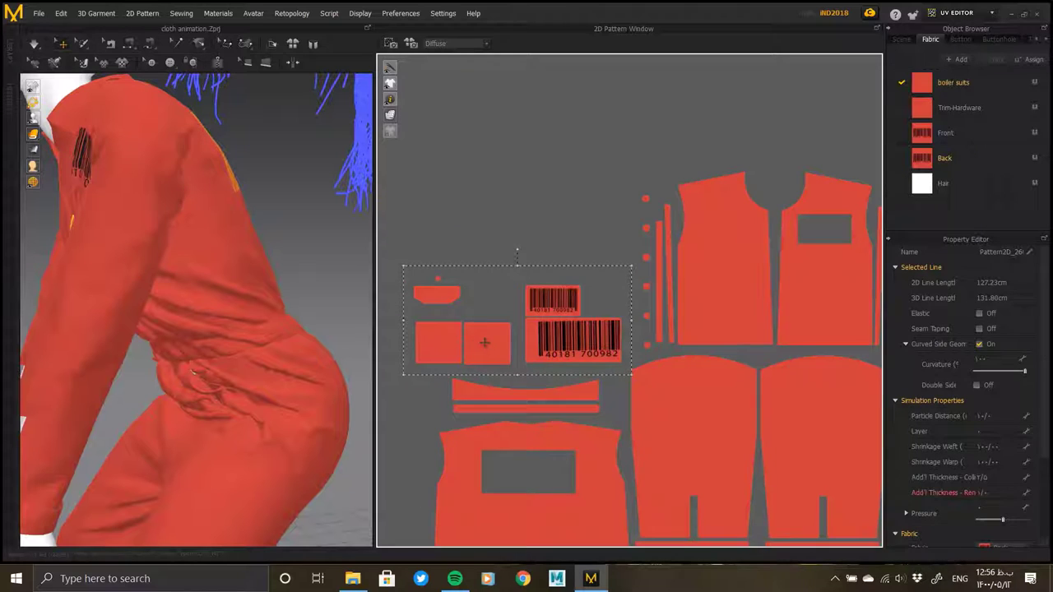
mouse_move(492, 342)
mouse_down()
mouse_move(615, 293)
mouse_move(606, 251)
mouse_up()
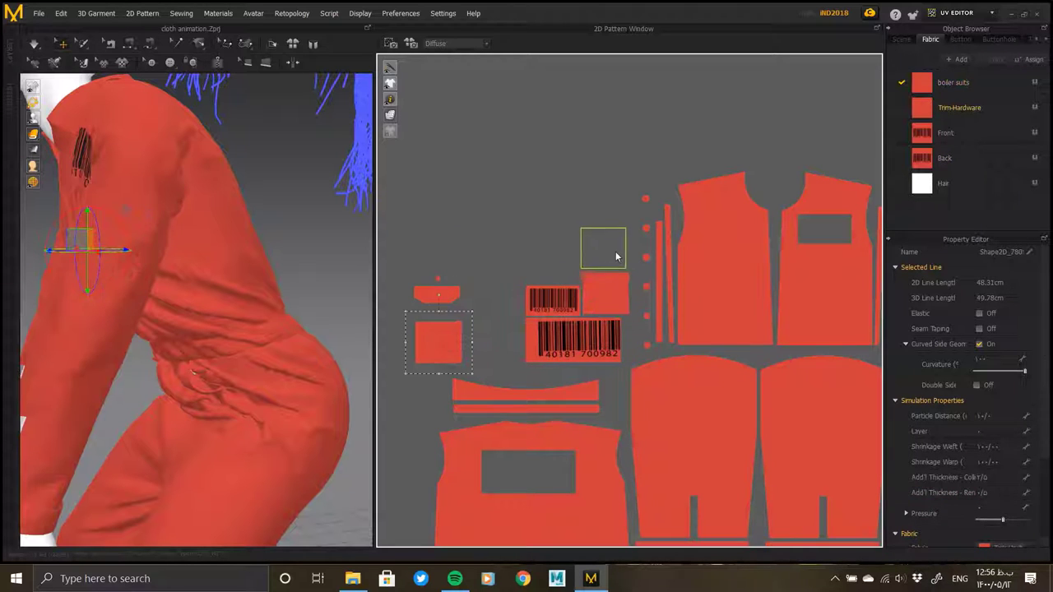
drag(439, 342, 607, 251)
drag(444, 294, 498, 362)
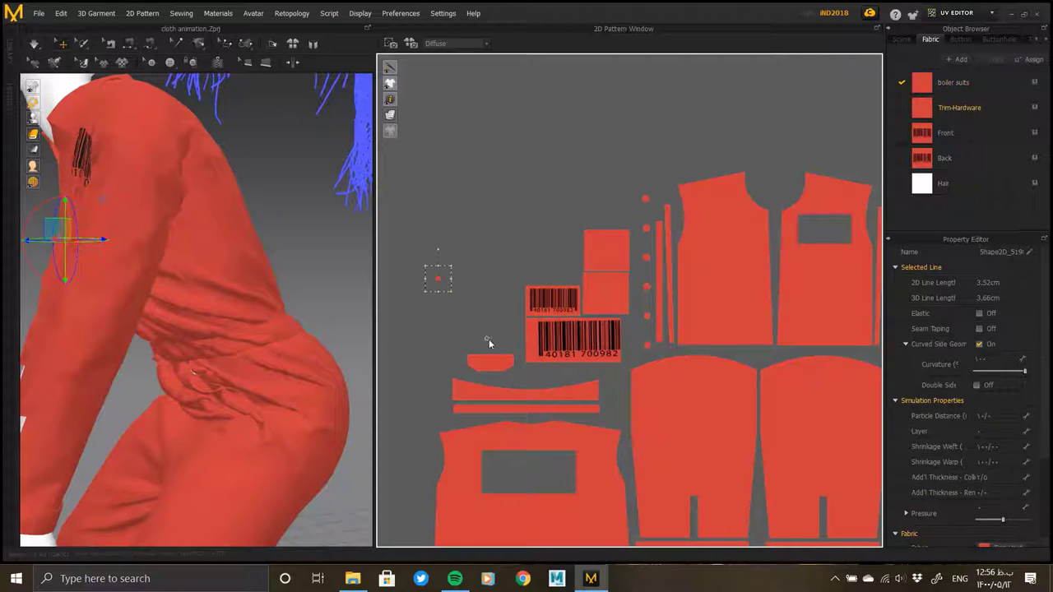
scroll(460, 246, down, 3)
Move the back panel up into the empty area and shift the barcode pieces and small parts down
click(457, 227)
key(ctrl+a)
scroll(580, 277, up, 2)
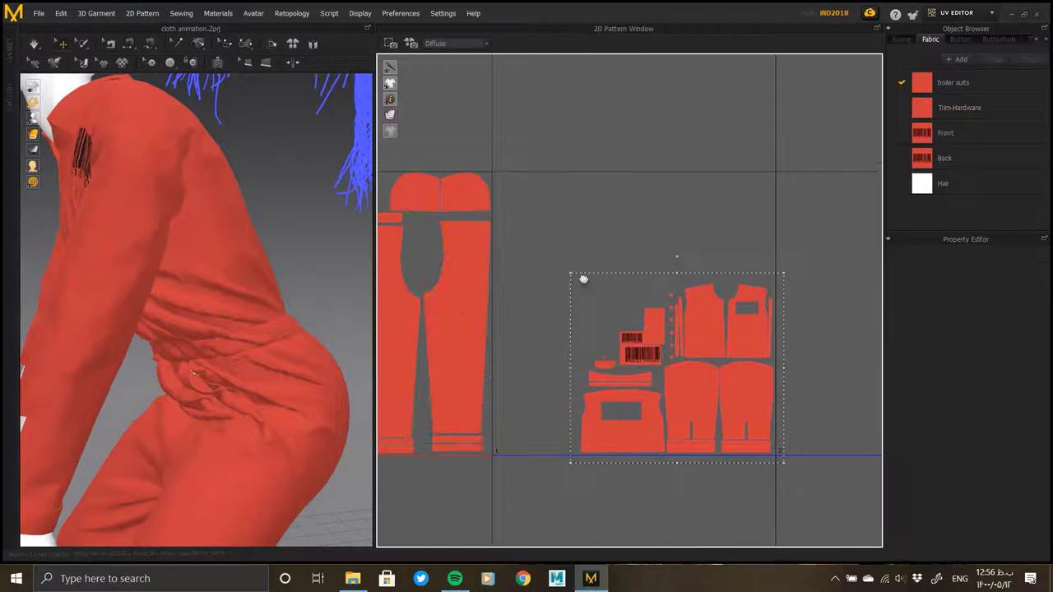
scroll(520, 173, up, 1)
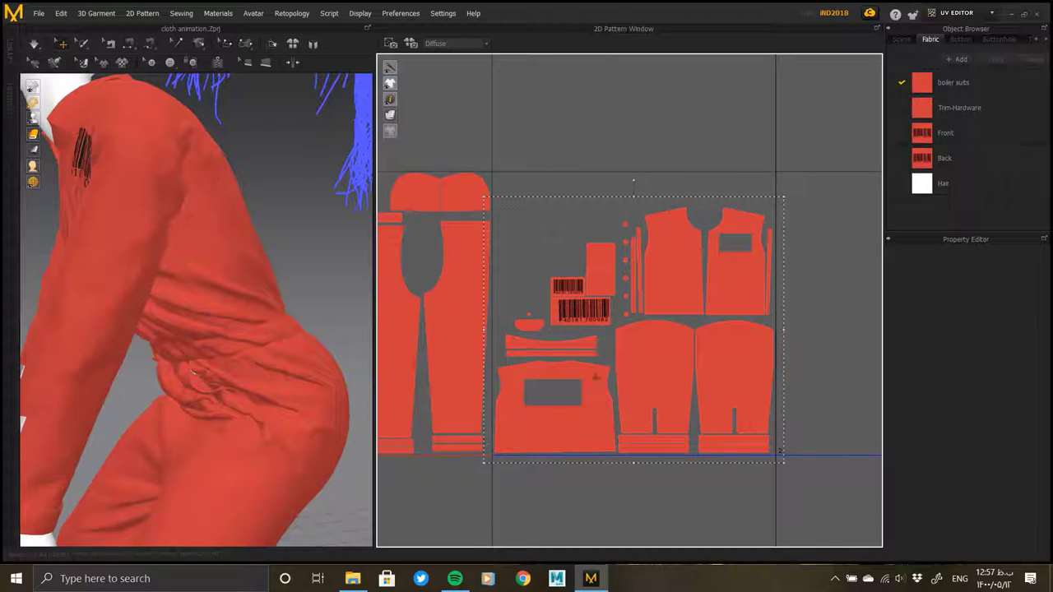
drag(589, 422, 594, 139)
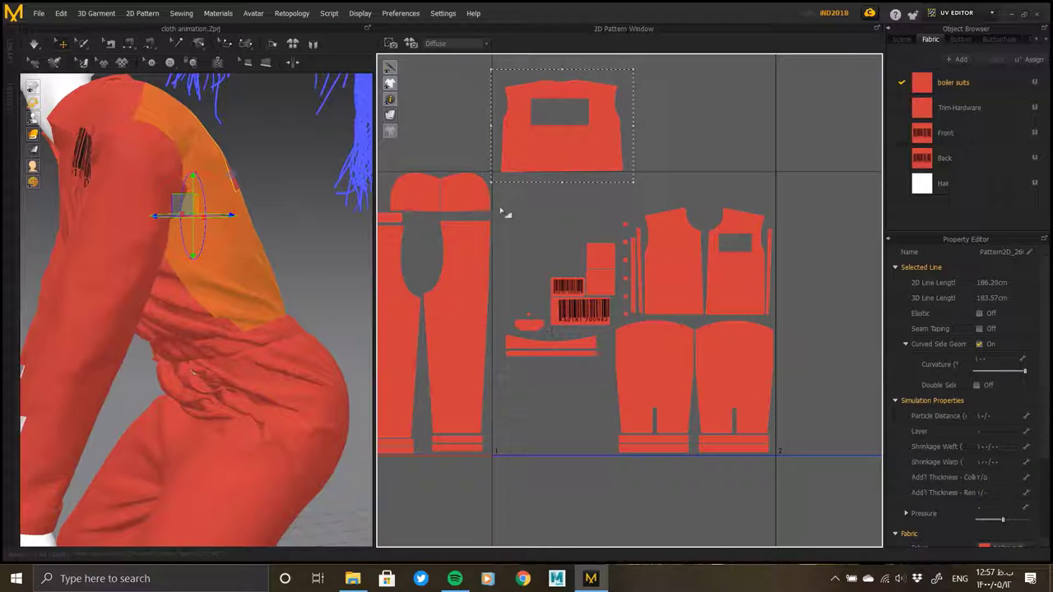
click(613, 424)
drag(579, 362, 571, 458)
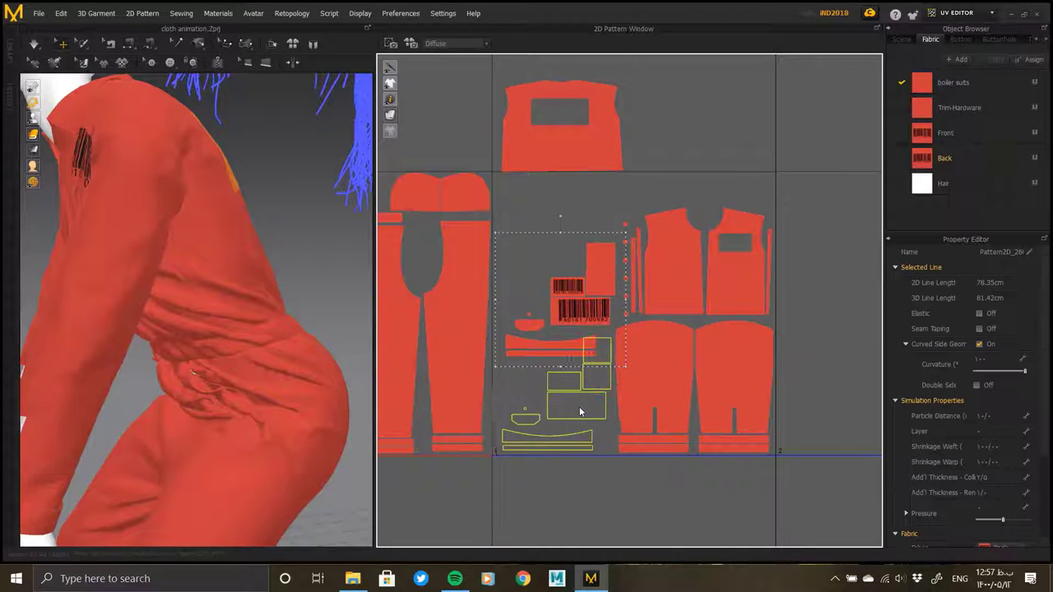
drag(643, 286, 523, 379)
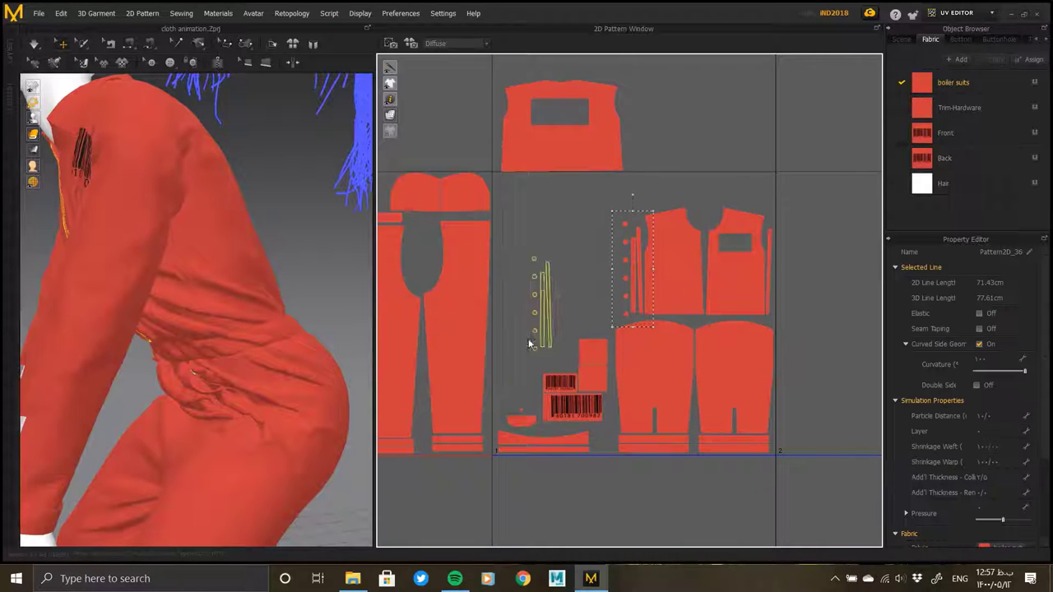
Nudge the large and small barcode pieces slightly to the right
click(592, 259)
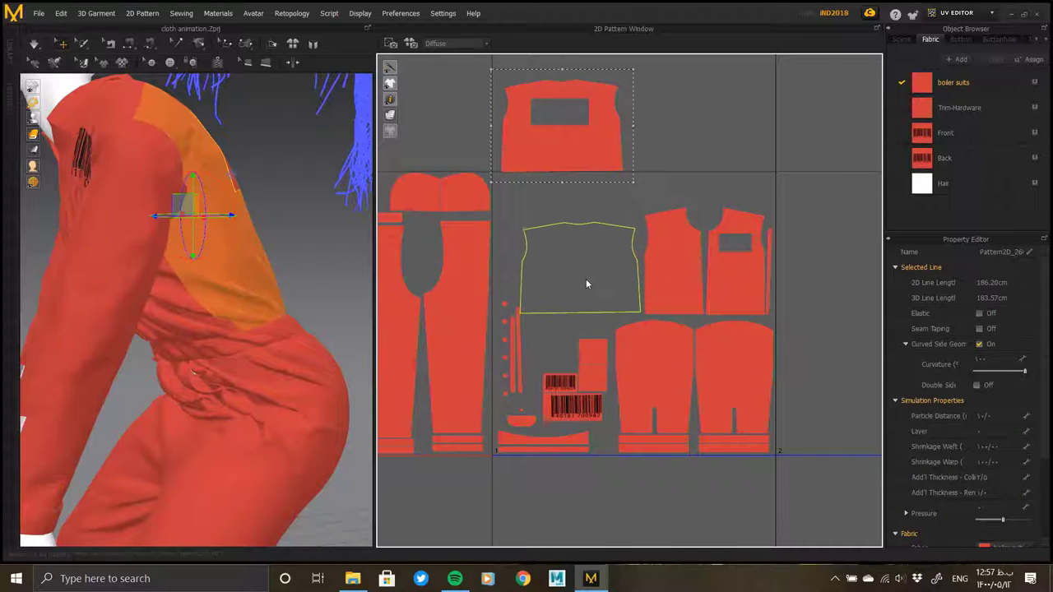
scroll(601, 391, up, 5)
drag(610, 427, 639, 432)
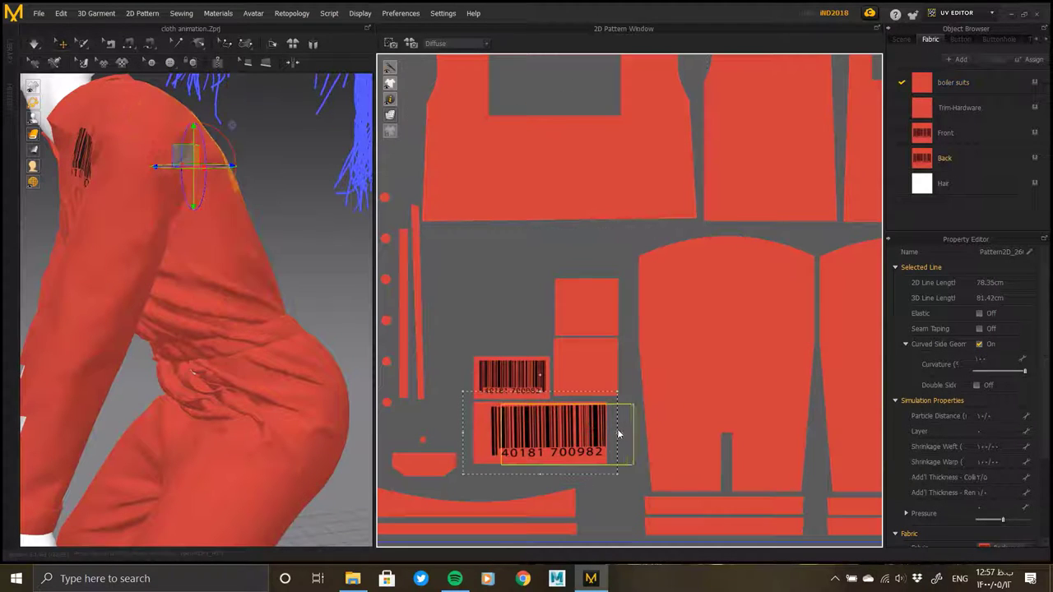
drag(601, 378, 616, 380)
click(599, 305)
click(522, 377)
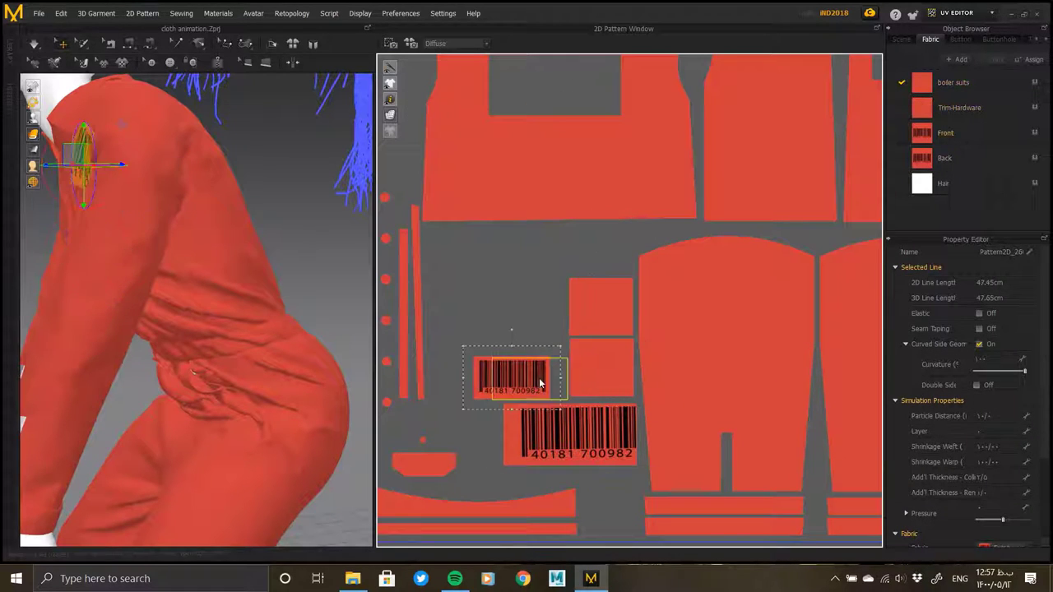
drag(539, 378, 551, 377)
scroll(589, 287, down, 3)
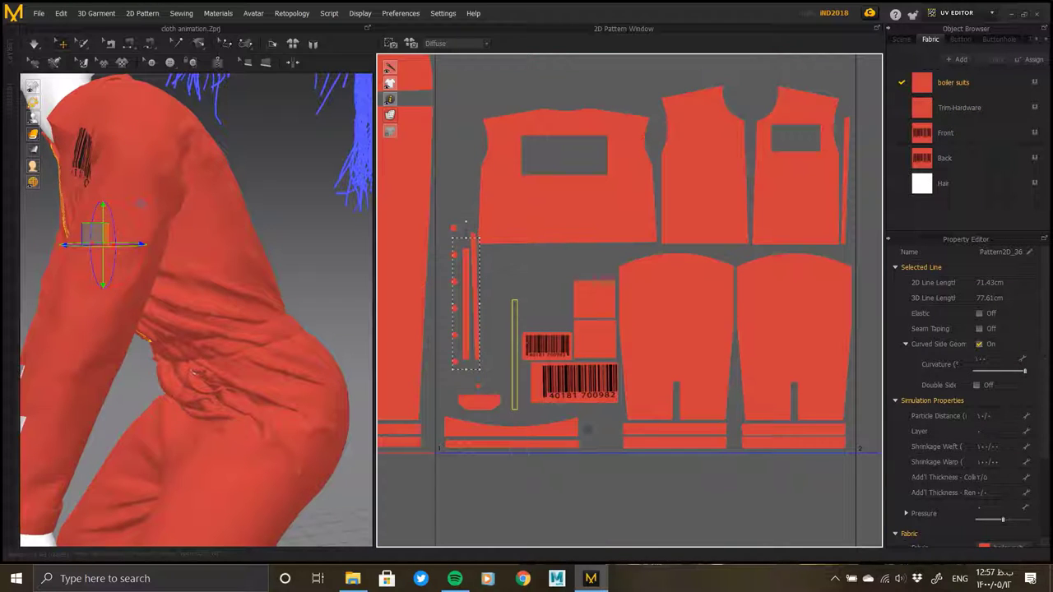
click(434, 392)
Tuck the bottom strip and small rounded piece into the gap beside the barcode patches
drag(532, 436, 600, 445)
click(563, 485)
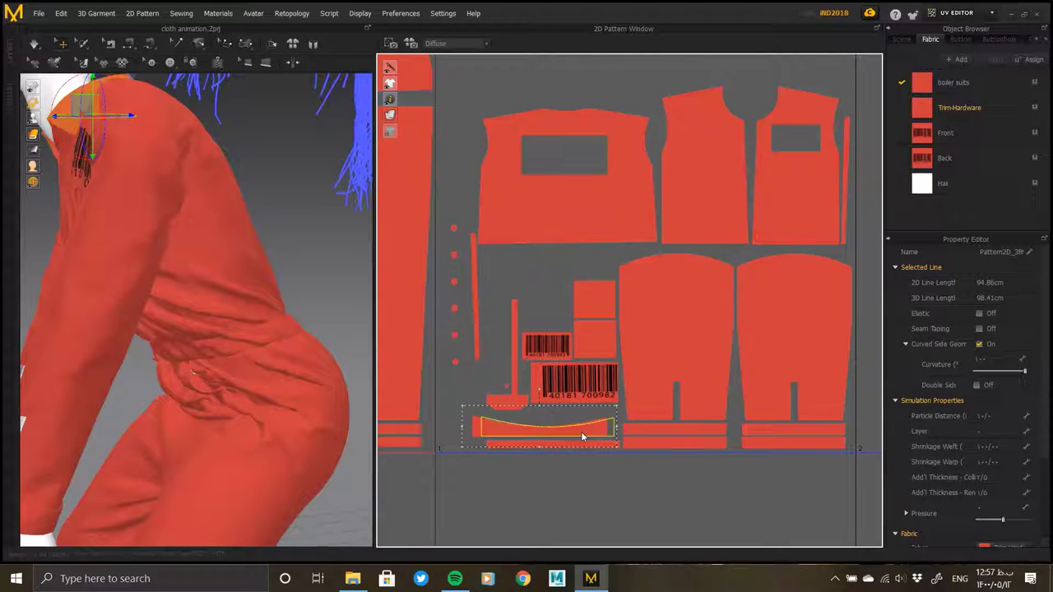
click(506, 381)
click(496, 397)
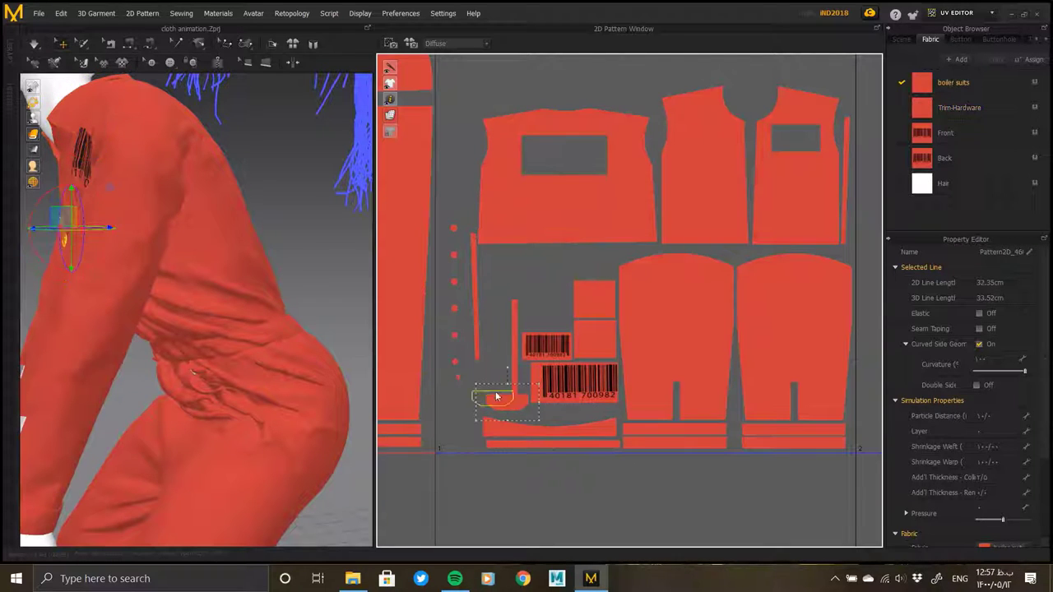
drag(550, 329, 547, 322)
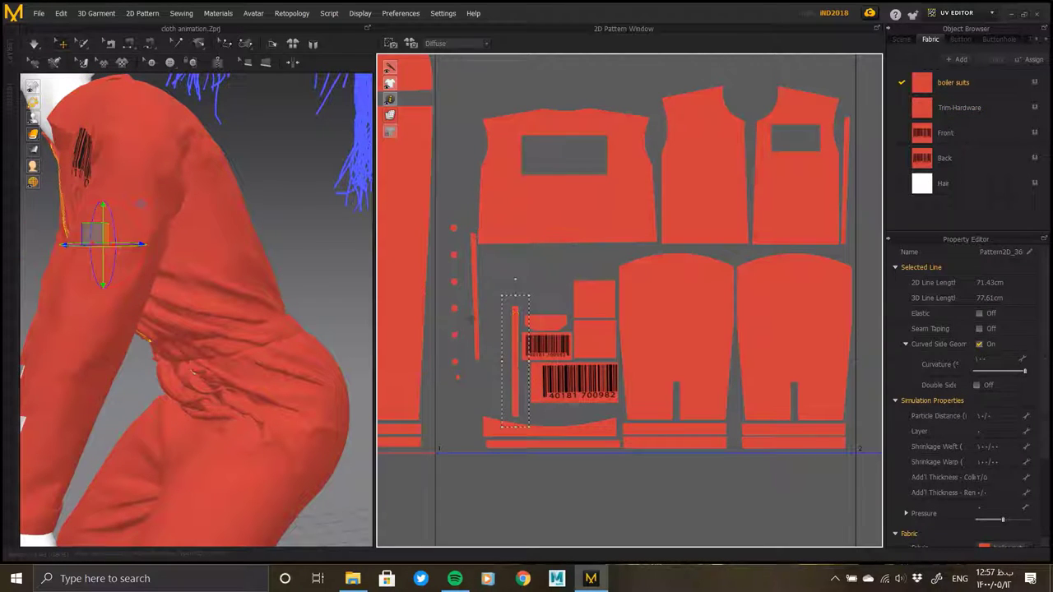
click(503, 353)
click(473, 375)
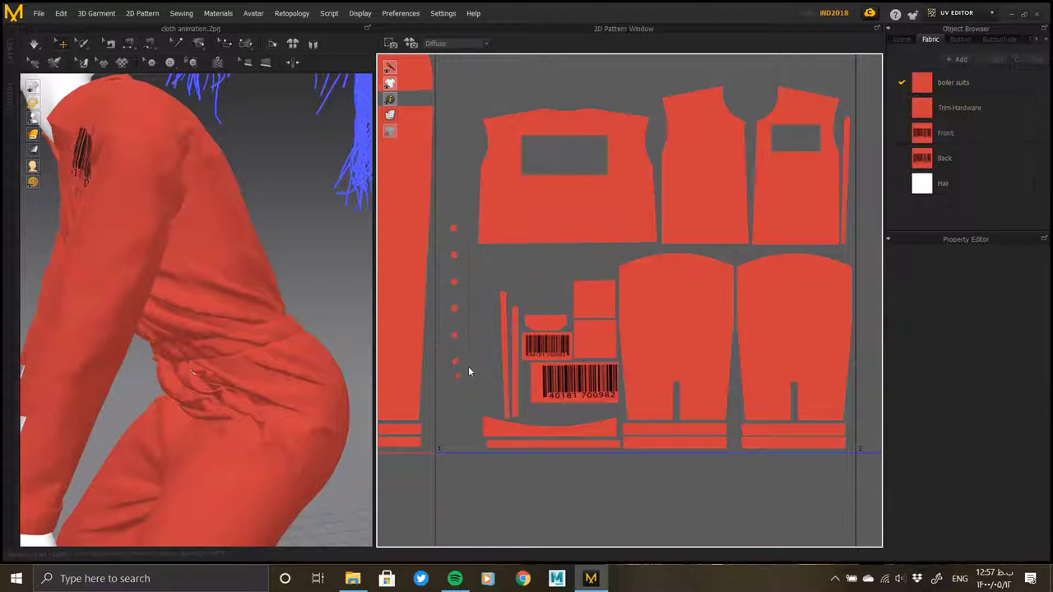
click(472, 315)
click(457, 378)
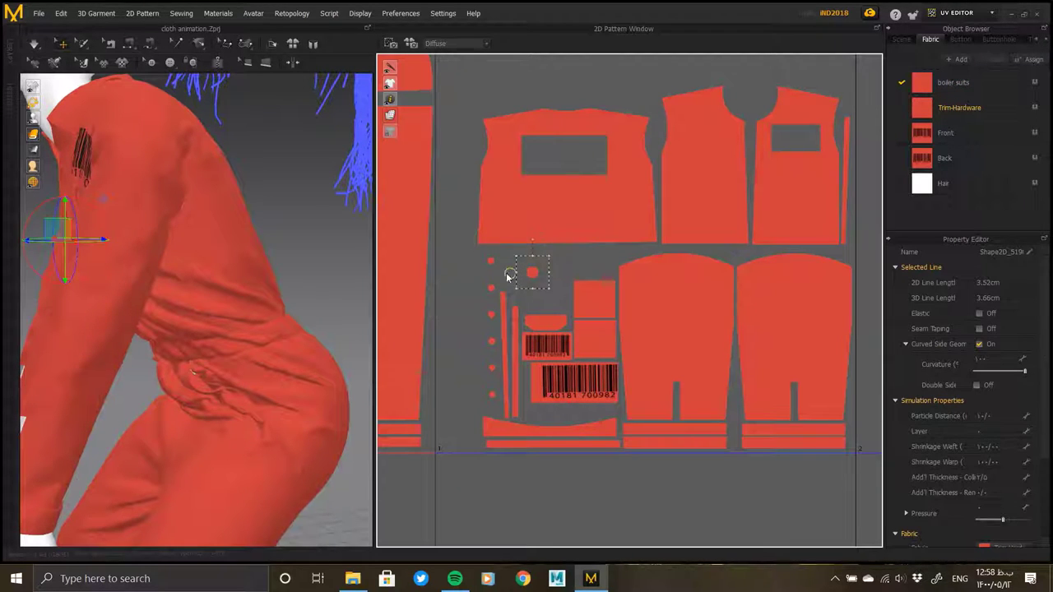
click(545, 286)
scroll(522, 277, down, 1)
Scale the selected boiler suit islands up to fill the 0–1 tile
scroll(535, 280, down, 2)
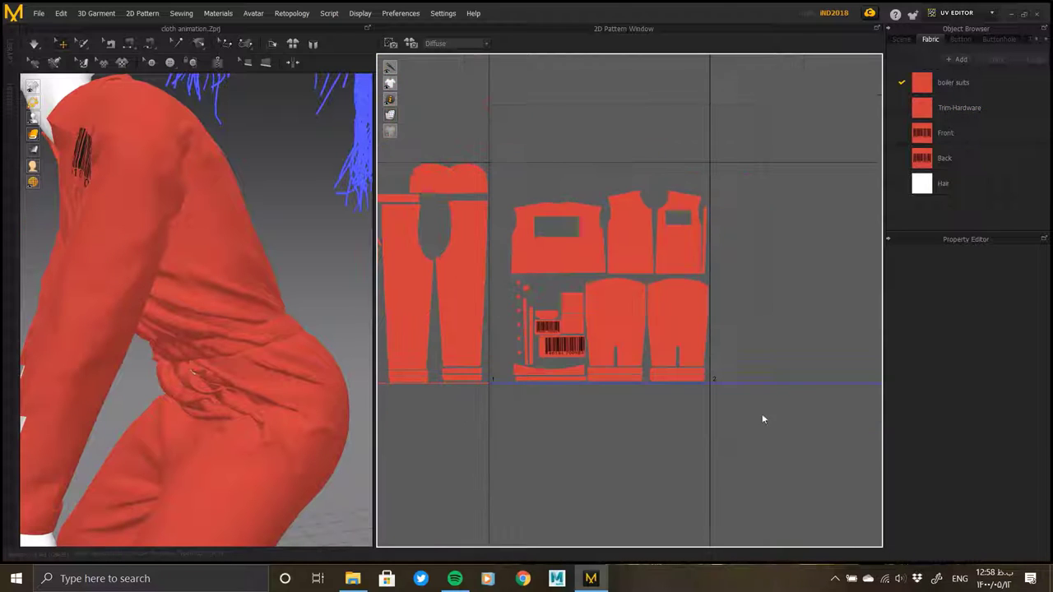
drag(497, 177, 479, 143)
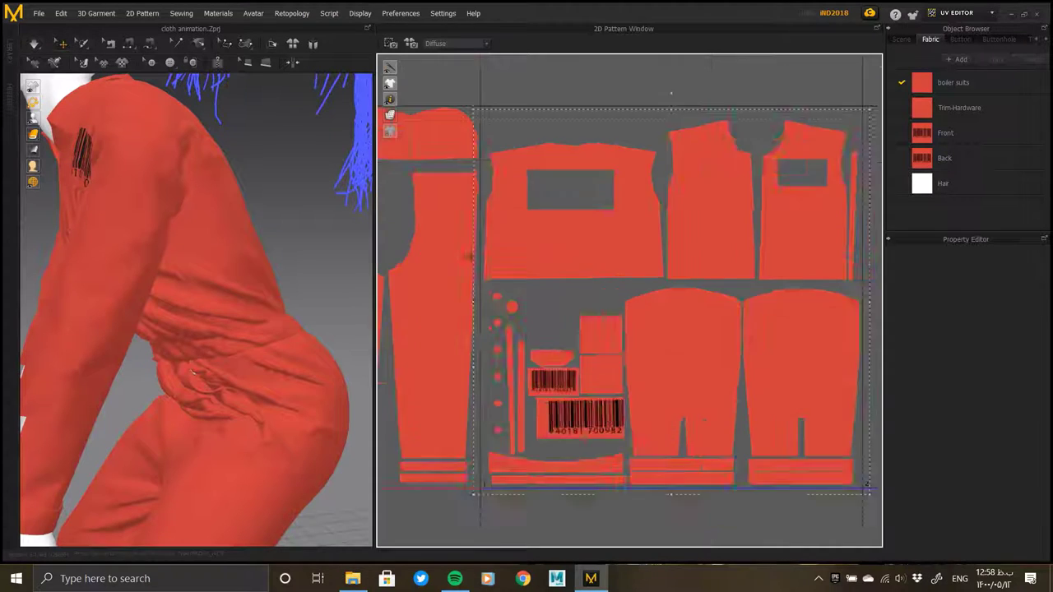
scroll(579, 276, down, 3)
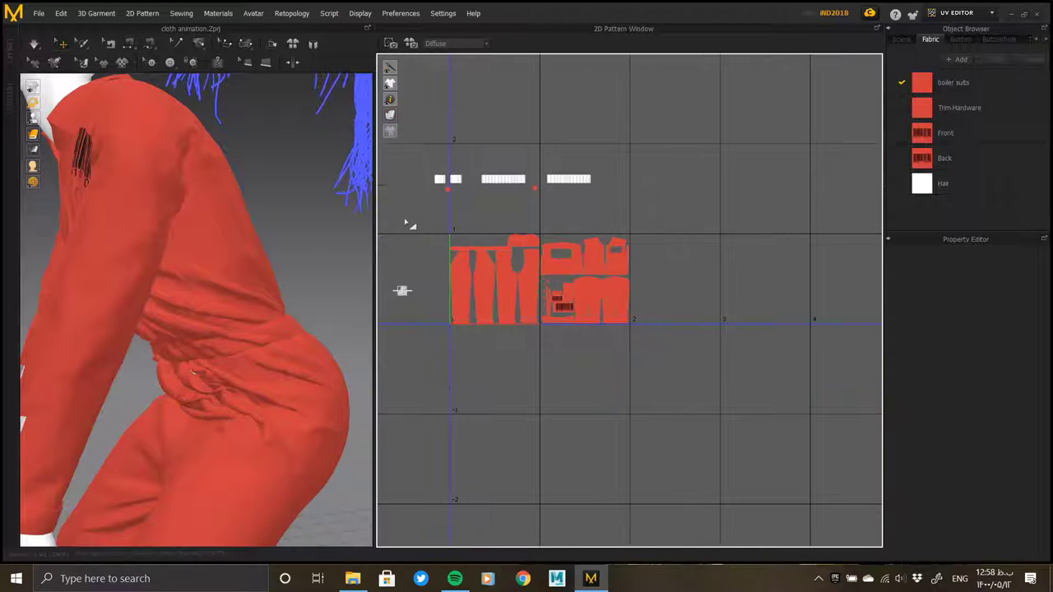
scroll(401, 290, up, 5)
scroll(422, 277, up, 5)
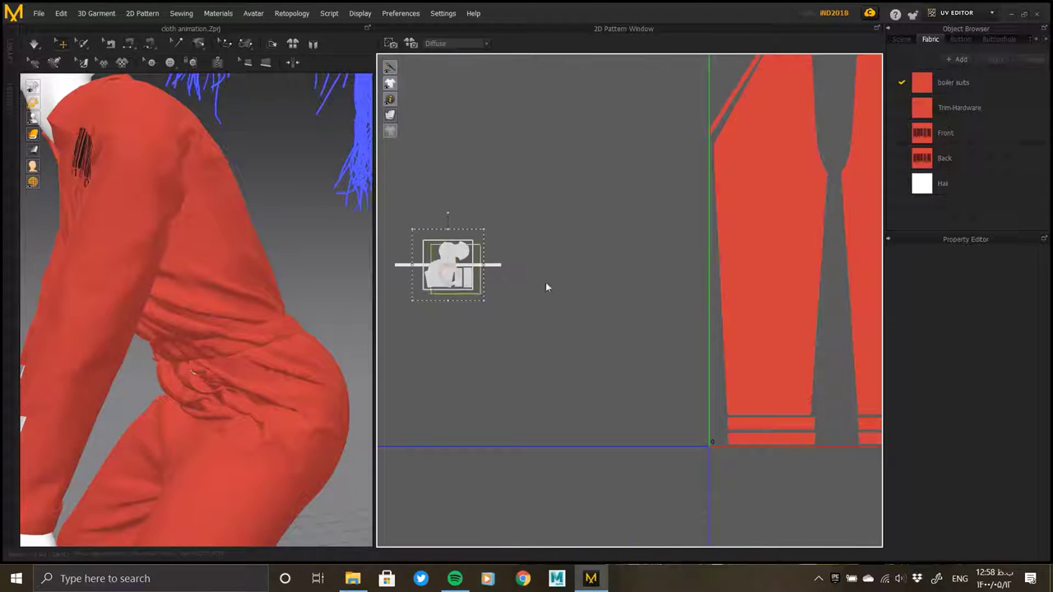
Pull a zipper slider piece out, then undo it back into its original stack
mouse_move(448, 265)
mouse_down()
mouse_move(598, 274)
mouse_move(509, 338)
mouse_move(530, 198)
mouse_move(473, 173)
mouse_move(610, 195)
mouse_move(615, 176)
mouse_move(603, 347)
mouse_move(457, 343)
mouse_move(597, 278)
mouse_up()
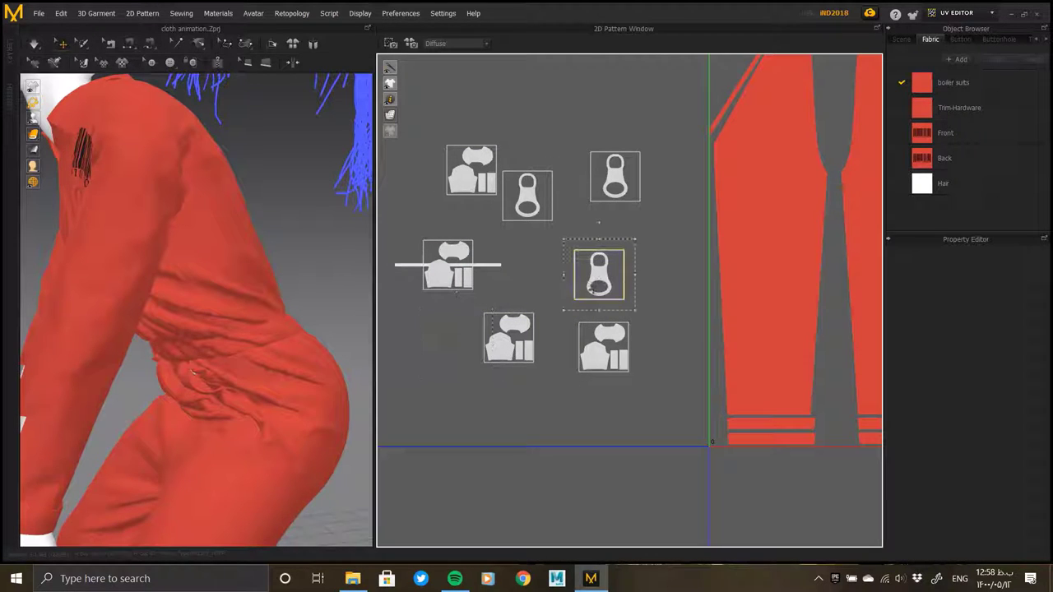
key(ctrl+z)
key(ctrl+z)
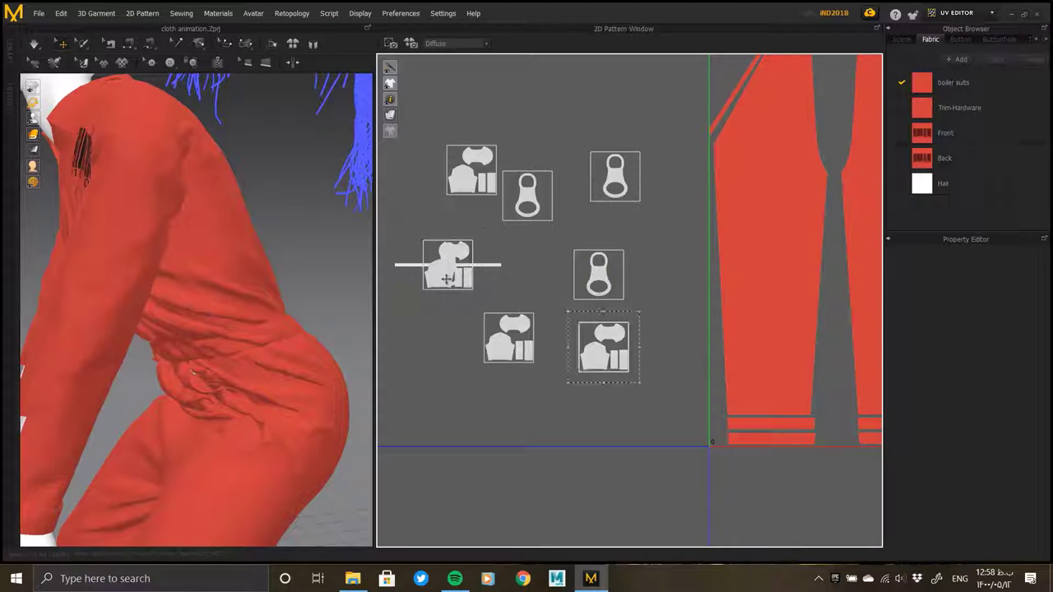
key(ctrl+z)
key(ctrl+z)
key(ctrl+z)
key(ctrl+z)
key(ctrl+z)
key(ctrl+z)
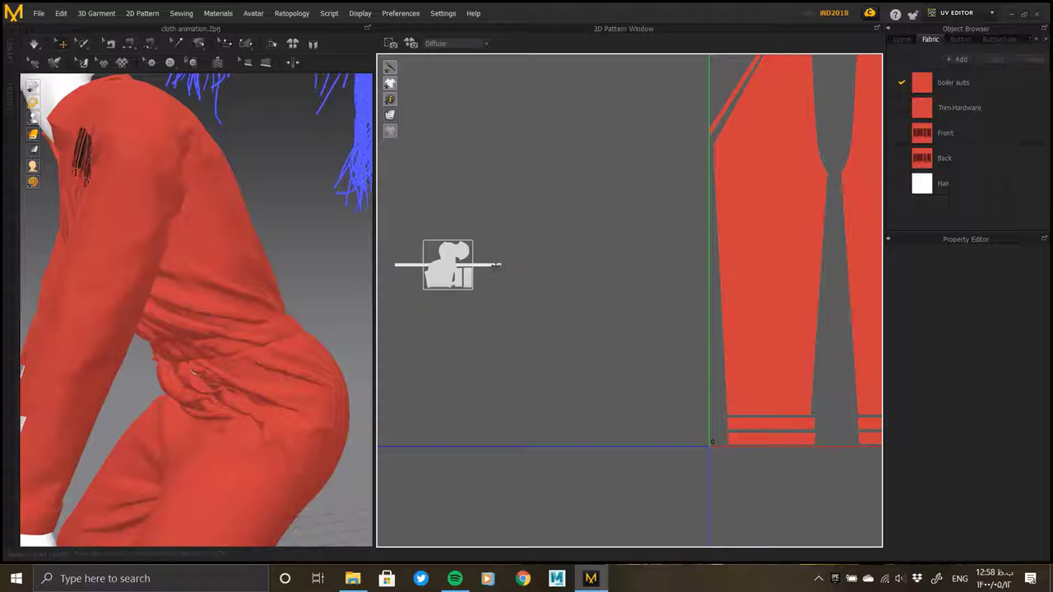
Move the zipper strips around the UV tile, lining them up in a row
drag(497, 265, 581, 268)
click(570, 288)
click(498, 354)
drag(617, 352, 693, 351)
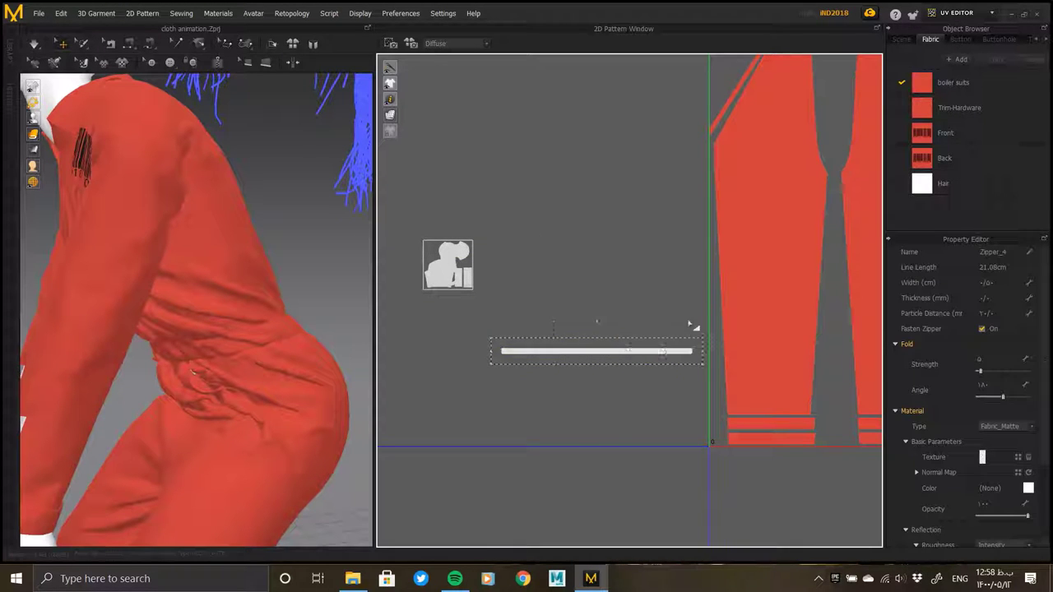
mouse_move(595, 323)
mouse_down()
mouse_move(556, 325)
mouse_move(564, 375)
mouse_up()
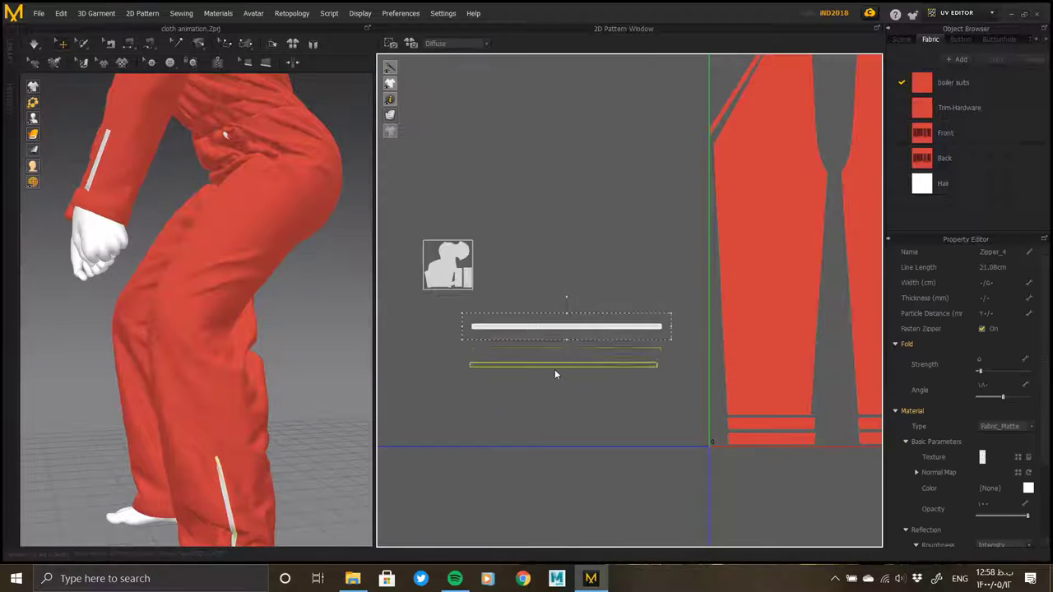
click(585, 327)
right_drag(176, 404, 211, 417)
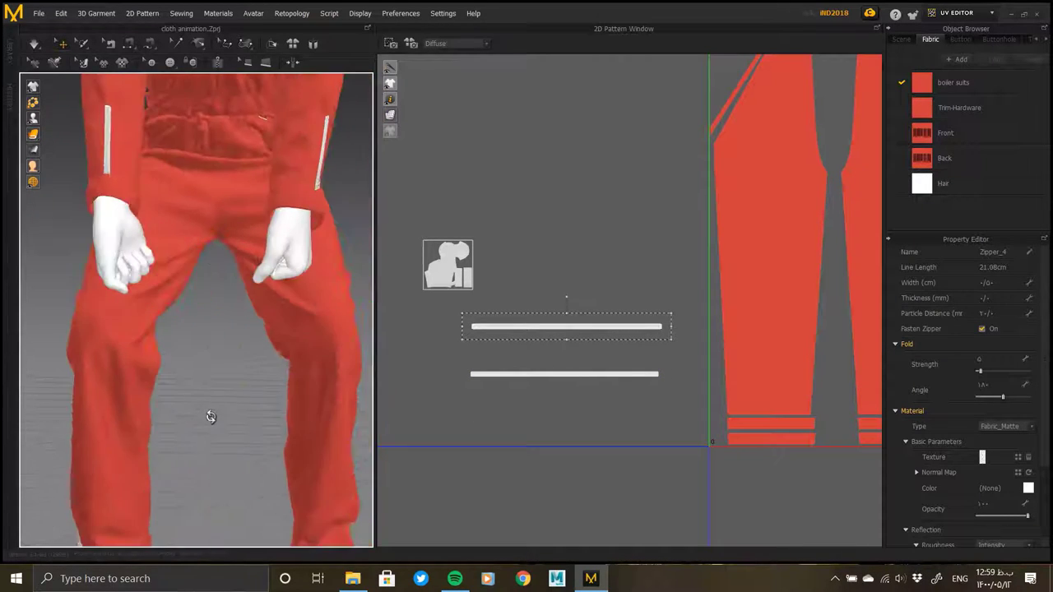
click(536, 326)
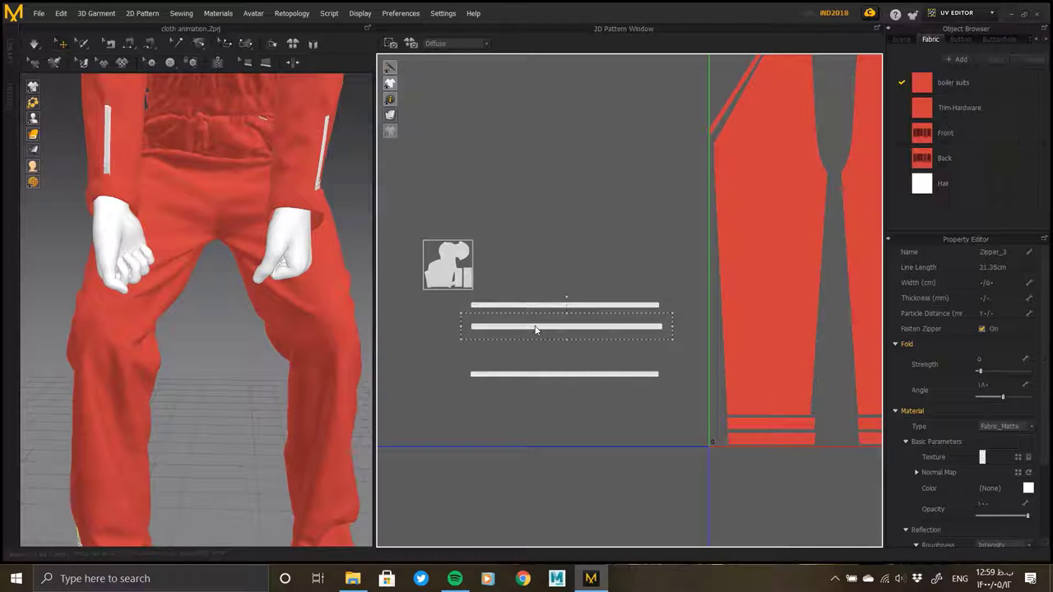
key(ctrl+v)
mouse_move(352, 382)
right_down()
mouse_move(265, 226)
mouse_move(212, 320)
right_up()
Reorder the long and short zipper strips above and below one another
click(260, 315)
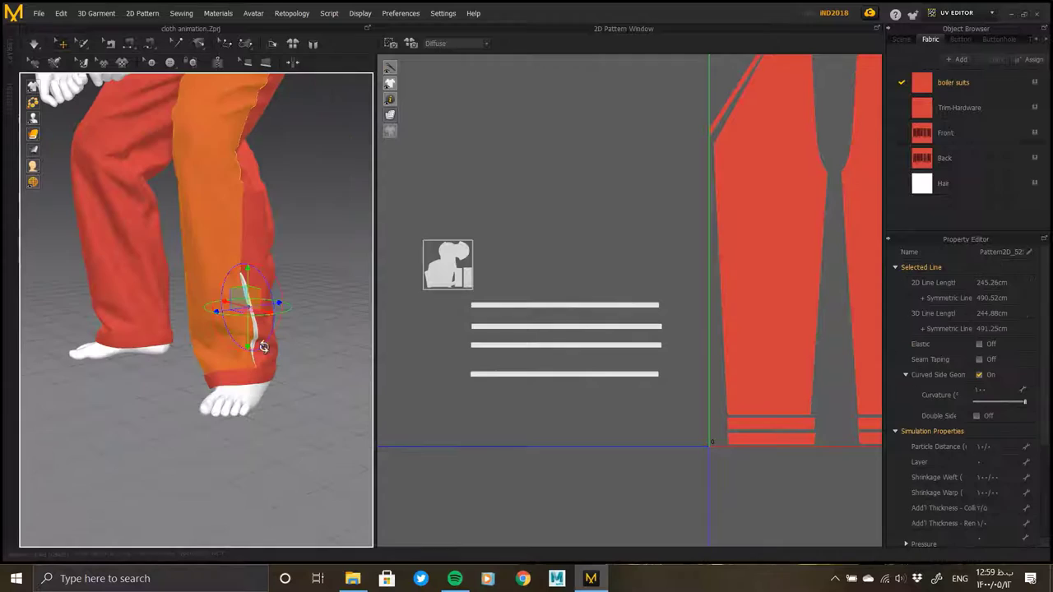
click(512, 376)
scroll(267, 339, up, 5)
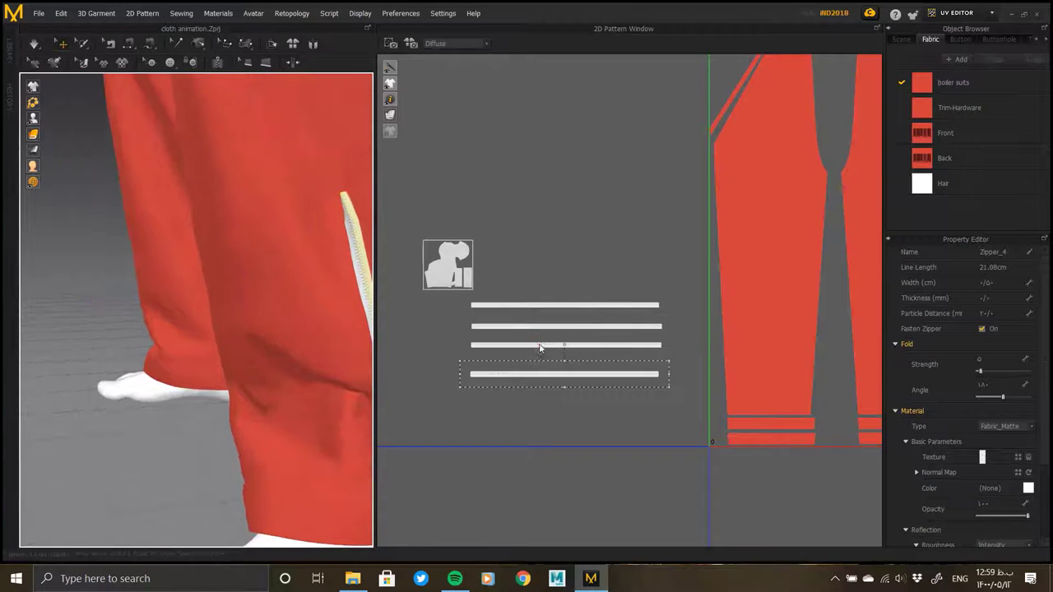
drag(540, 348, 554, 289)
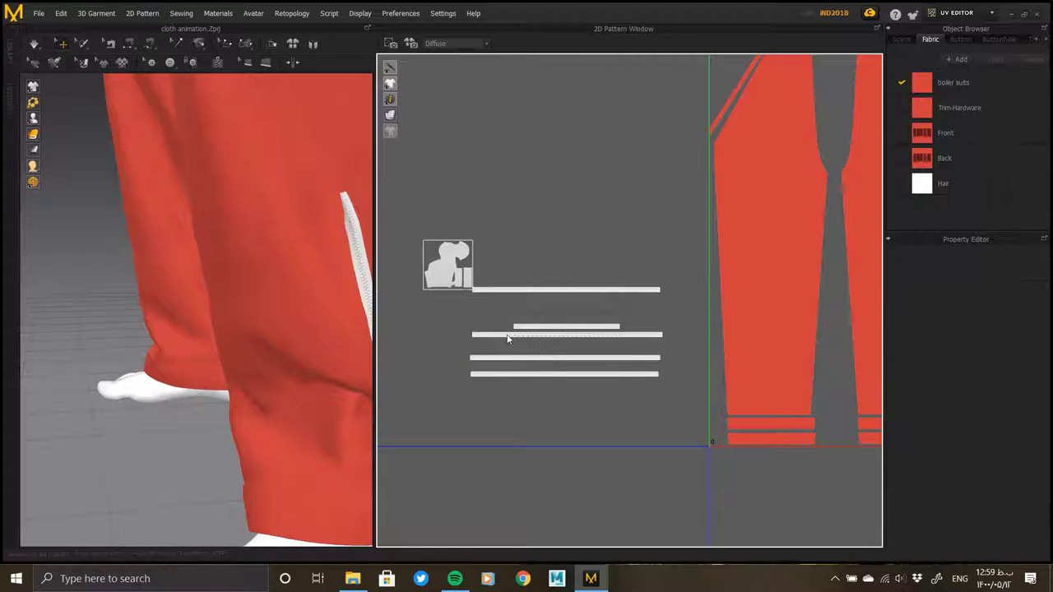
drag(508, 335, 549, 249)
drag(543, 327, 544, 350)
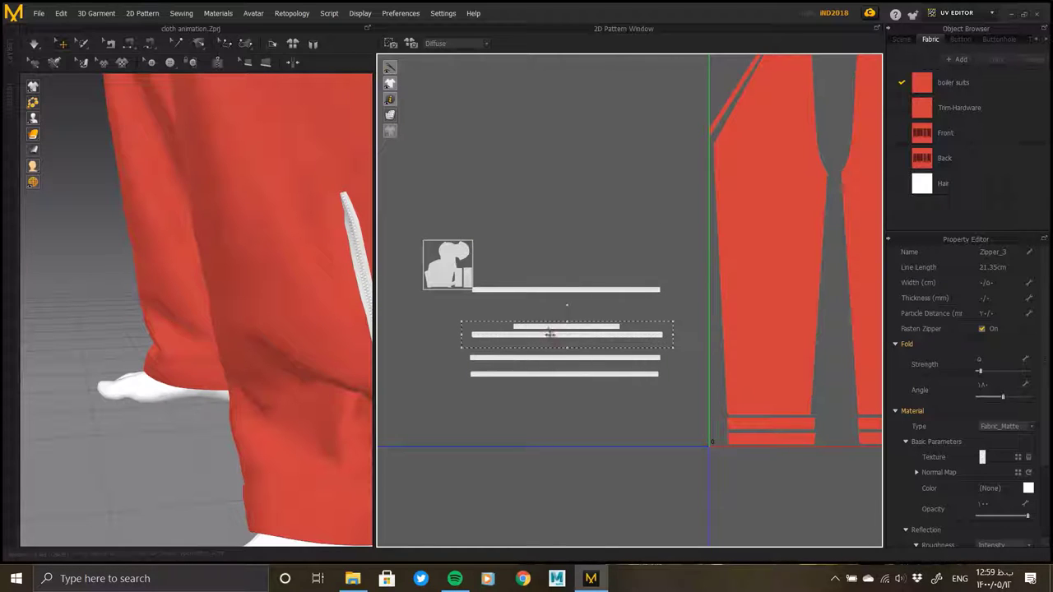
Select Zipper_2, clear the selection, and undo the last two zipper line moves
click(547, 329)
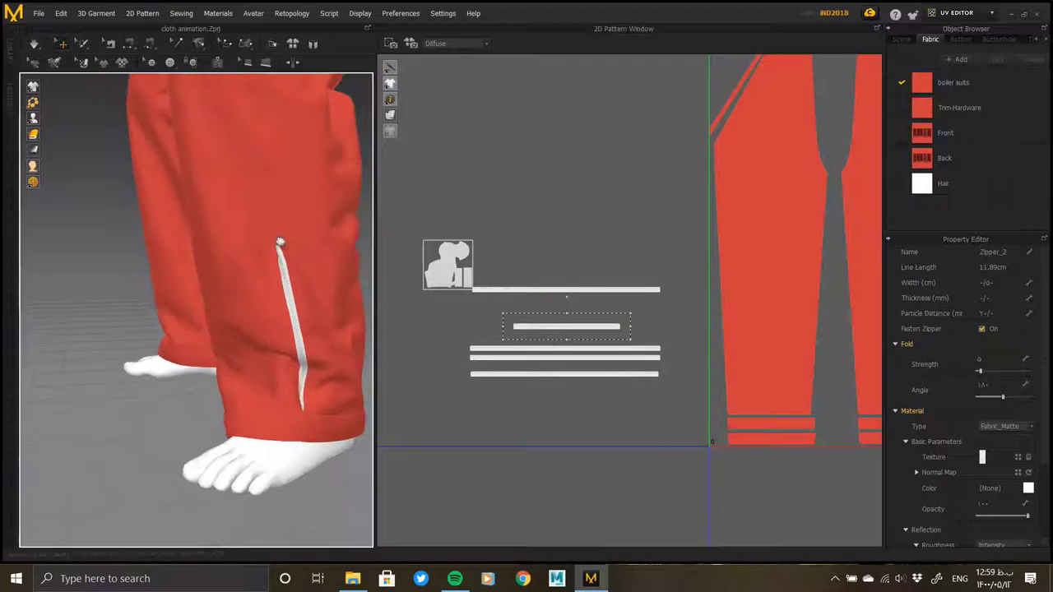
click(579, 329)
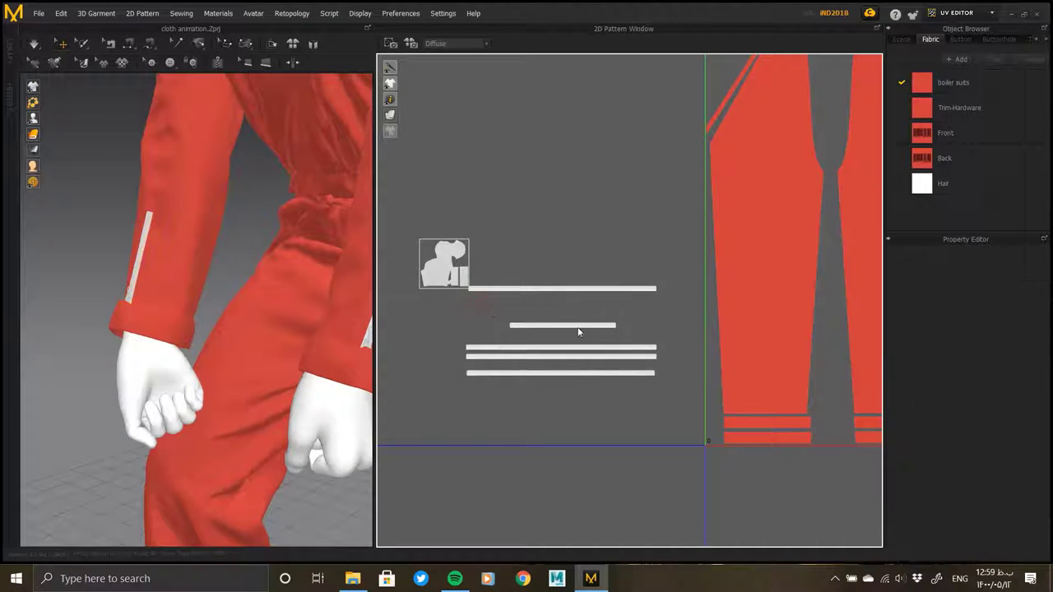
click(595, 325)
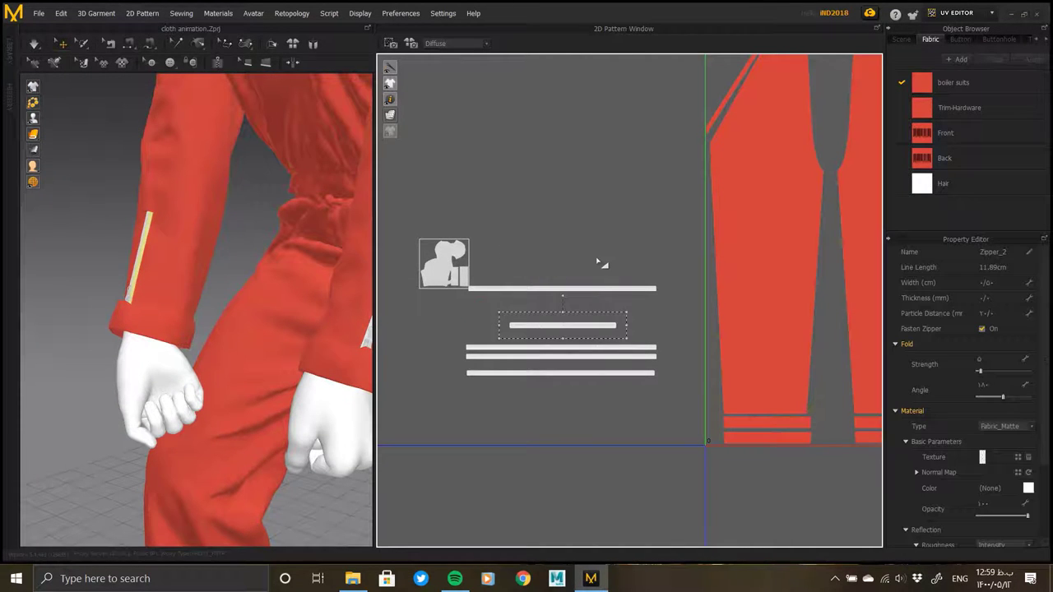
click(549, 409)
key(ctrl+z)
key(ctrl+z)
key(ctrl+z)
key(ctrl+z)
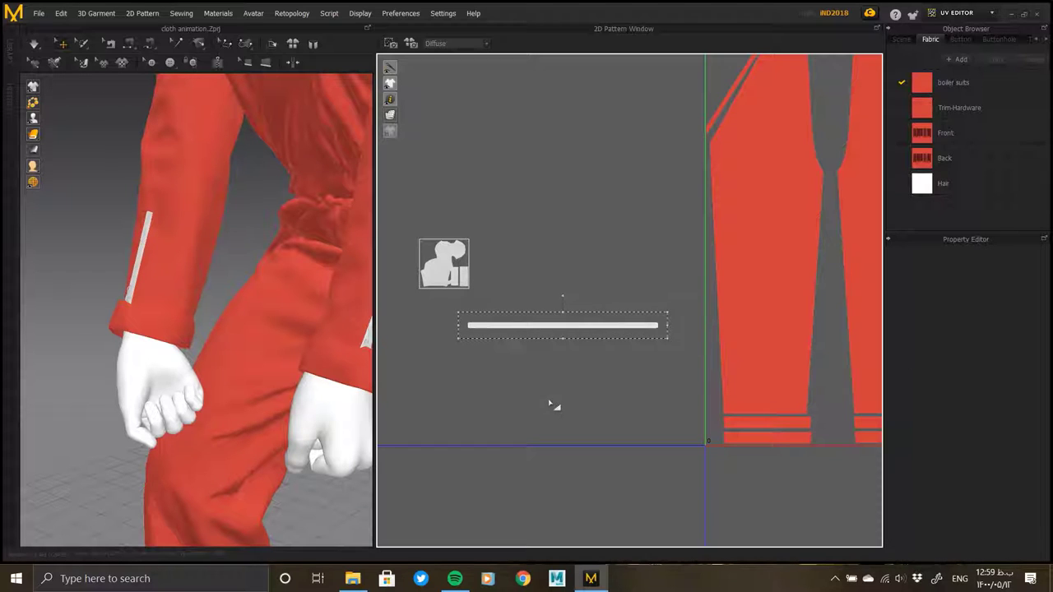
key(ctrl+z)
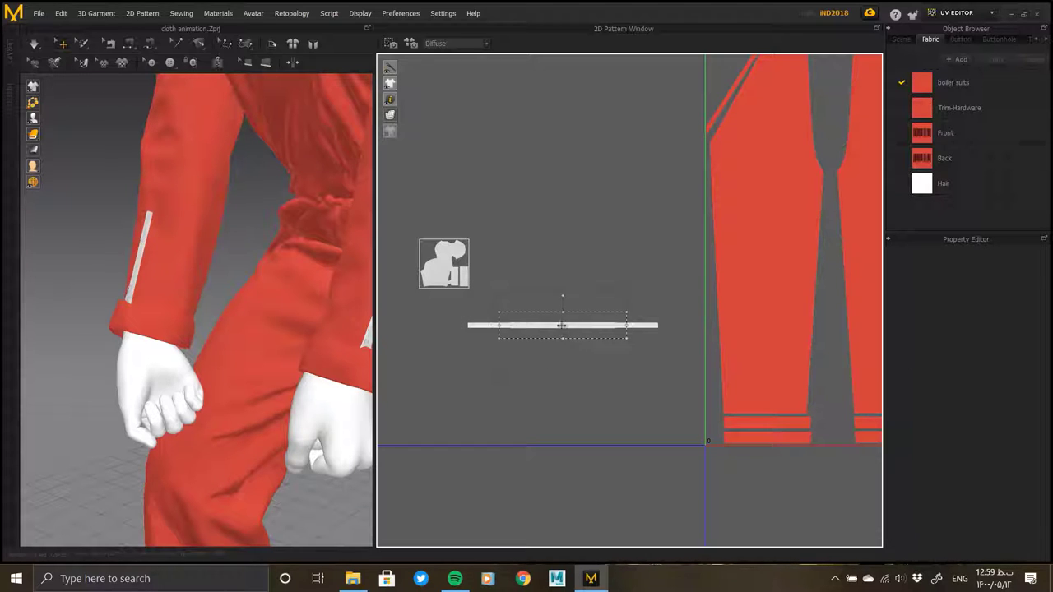
Put the short zipper above the long one and place Zipper_4 above the trouser panels
drag(562, 325, 562, 259)
click(683, 378)
scroll(650, 357, down, 3)
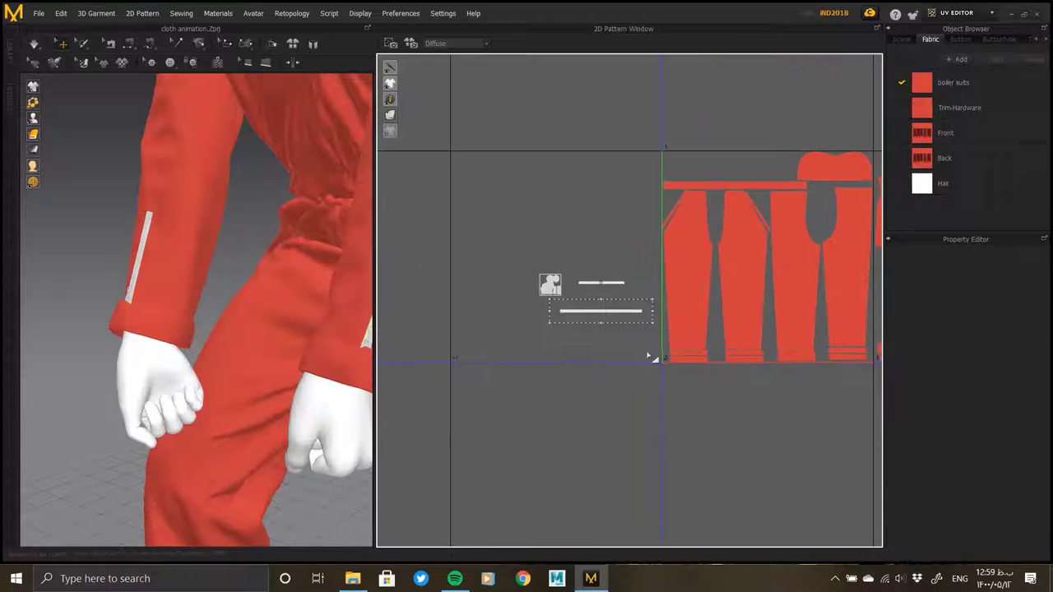
middle_drag(650, 357, 570, 414)
click(638, 288)
drag(630, 237, 676, 219)
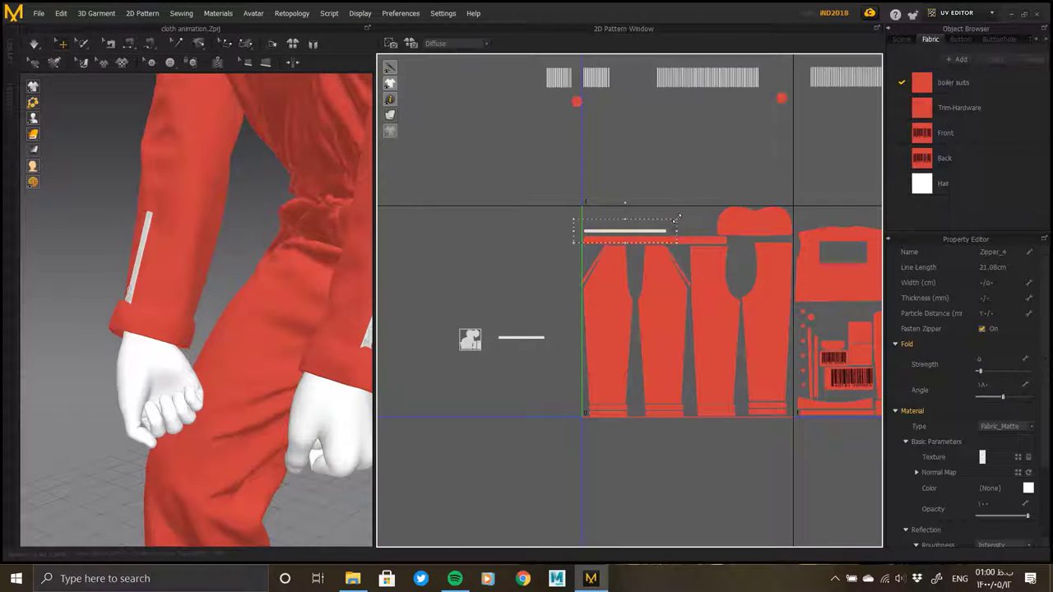
Stack Zipper_3 into the empty band above Zipper_4
scroll(627, 232, up, 2)
scroll(627, 232, up, 1)
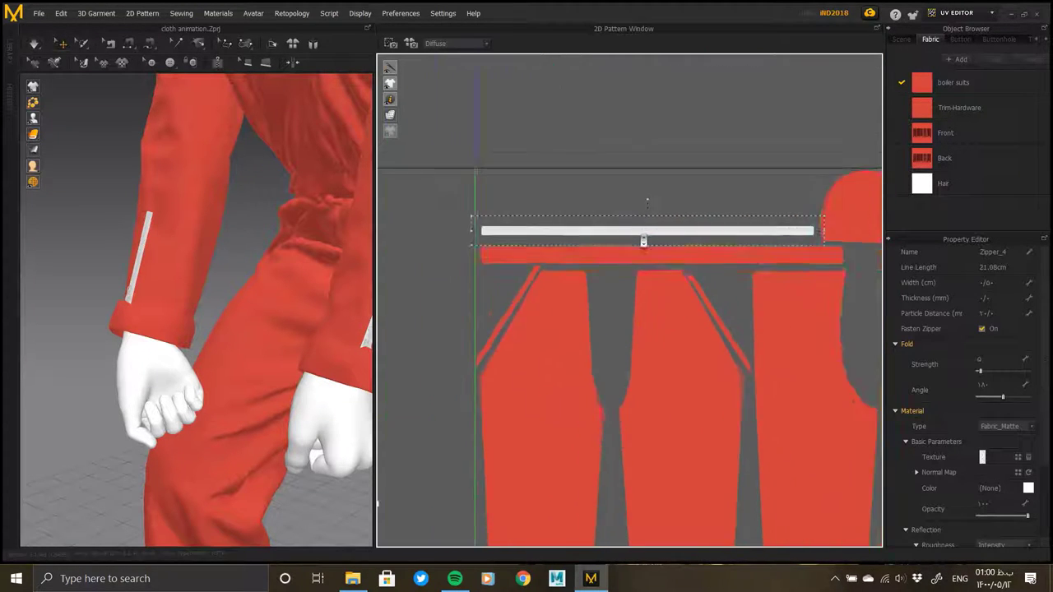
scroll(627, 232, up, 5)
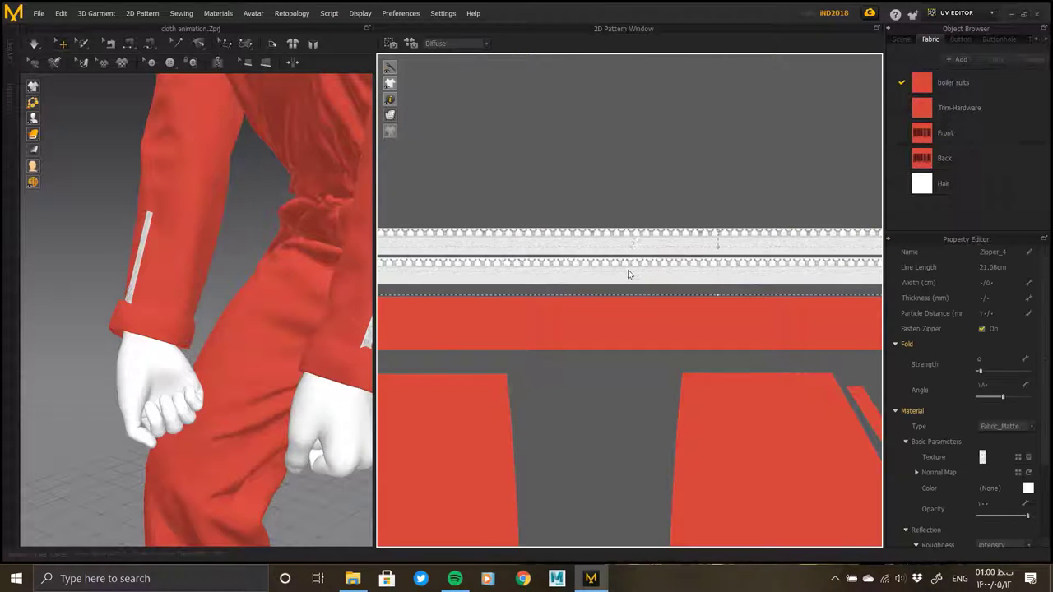
drag(627, 202, 630, 170)
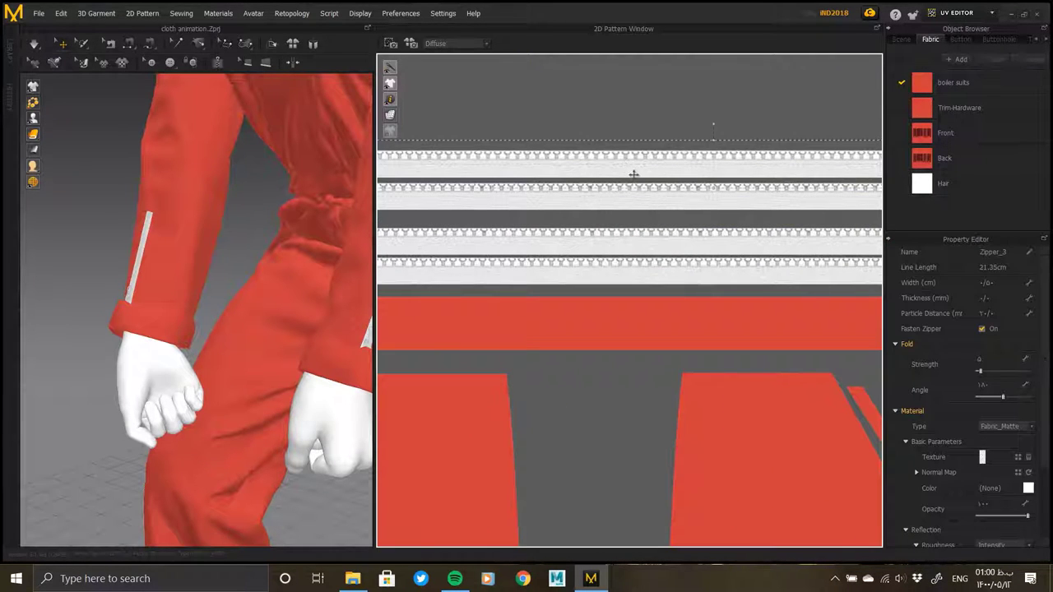
scroll(633, 264, down, 2)
scroll(526, 282, down, 2)
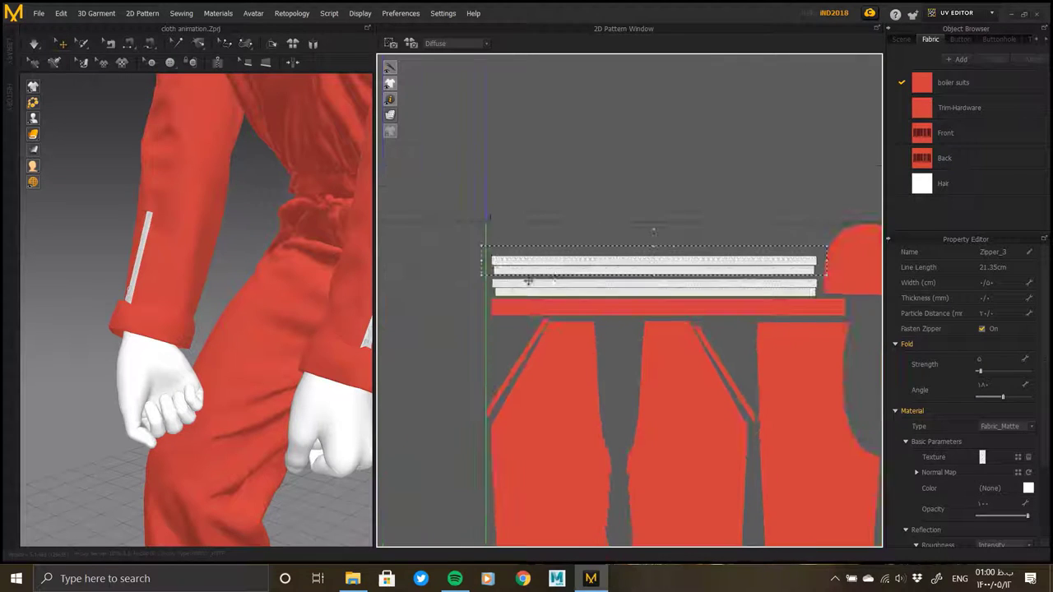
scroll(515, 263, up, 3)
scroll(561, 247, up, 2)
scroll(547, 241, down, 1)
scroll(461, 246, down, 1)
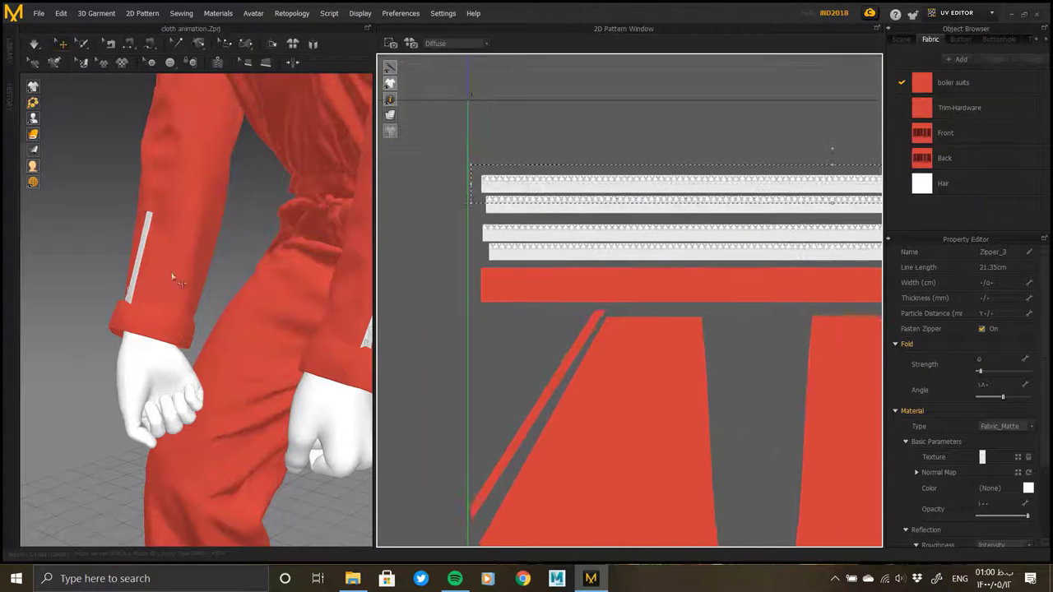
scroll(206, 301, up, 2)
scroll(275, 365, up, 3)
scroll(247, 395, down, 3)
scroll(265, 359, up, 4)
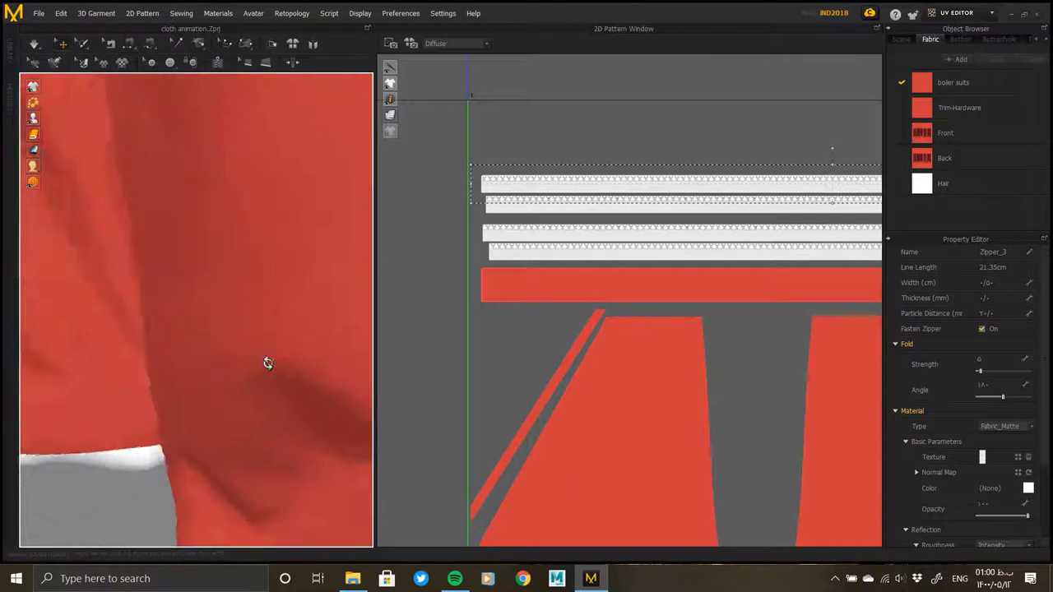
scroll(298, 312, up, 2)
Raise the upper zipper pair, then pull the strips closer together and slightly lower
click(547, 258)
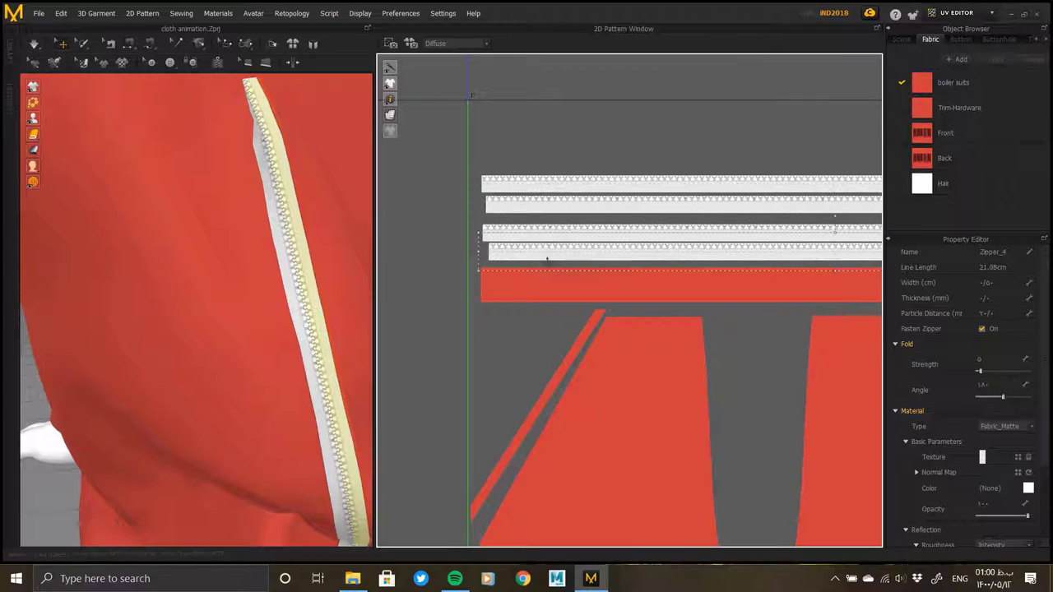
click(551, 206)
drag(629, 209, 625, 150)
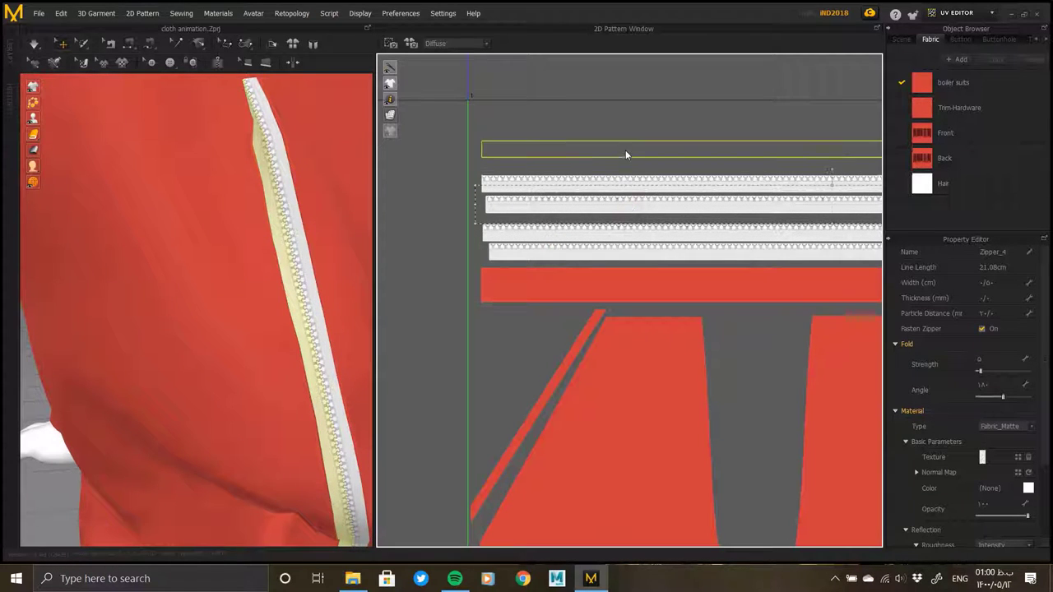
scroll(214, 336, down, 3)
scroll(287, 323, up, 4)
scroll(287, 323, up, 2)
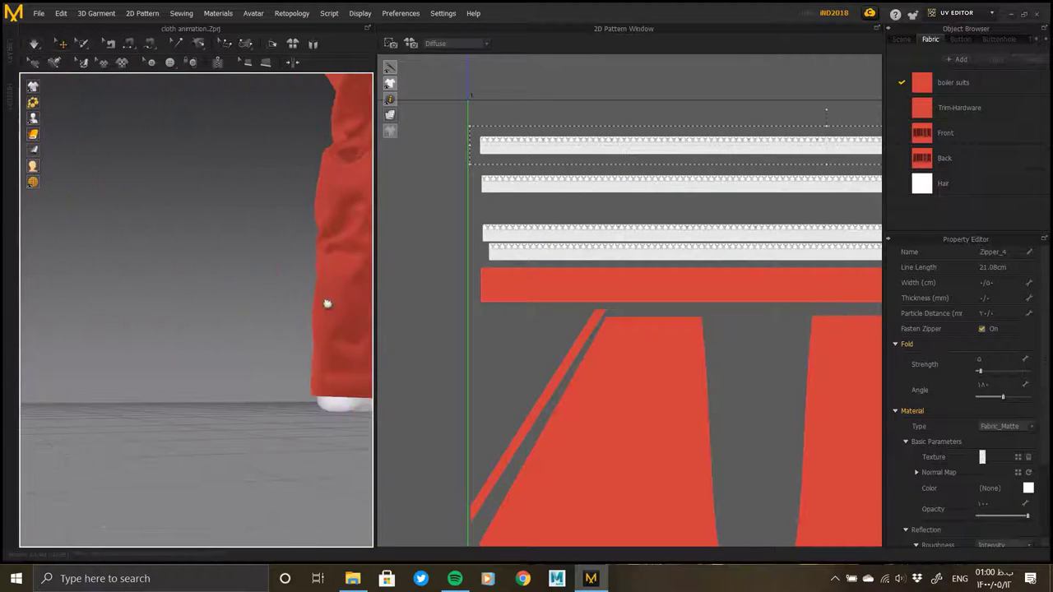
scroll(327, 303, up, 2)
scroll(242, 301, up, 2)
scroll(230, 324, up, 2)
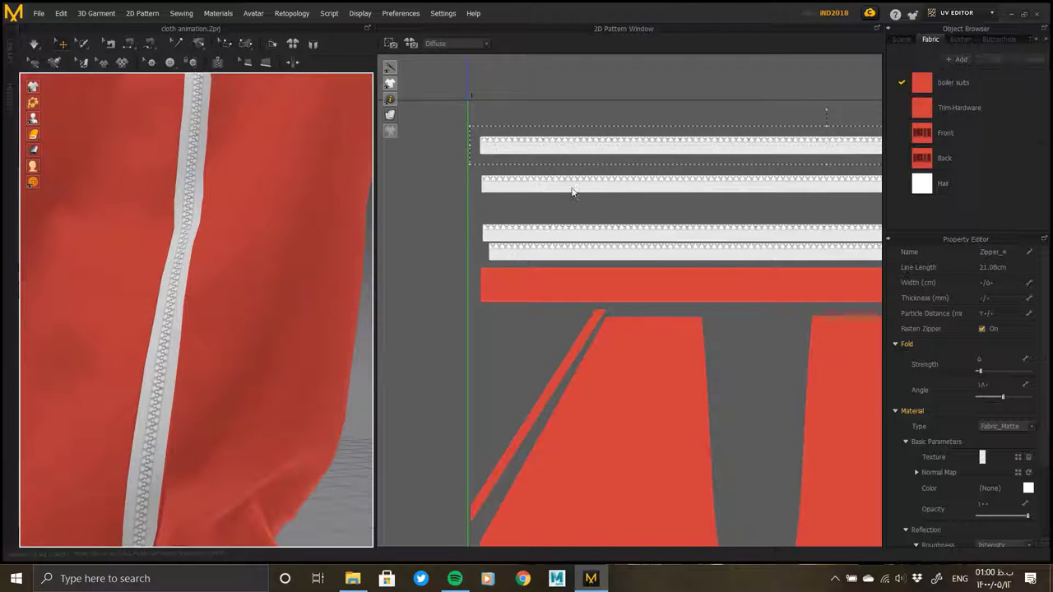
click(574, 229)
drag(576, 184, 575, 168)
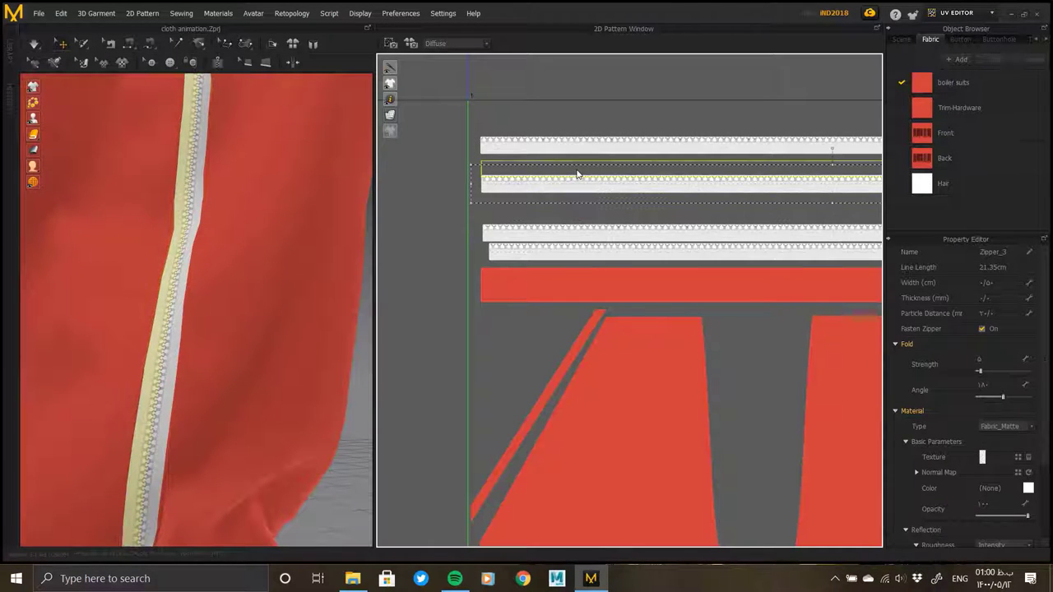
middle_drag(663, 196, 512, 222)
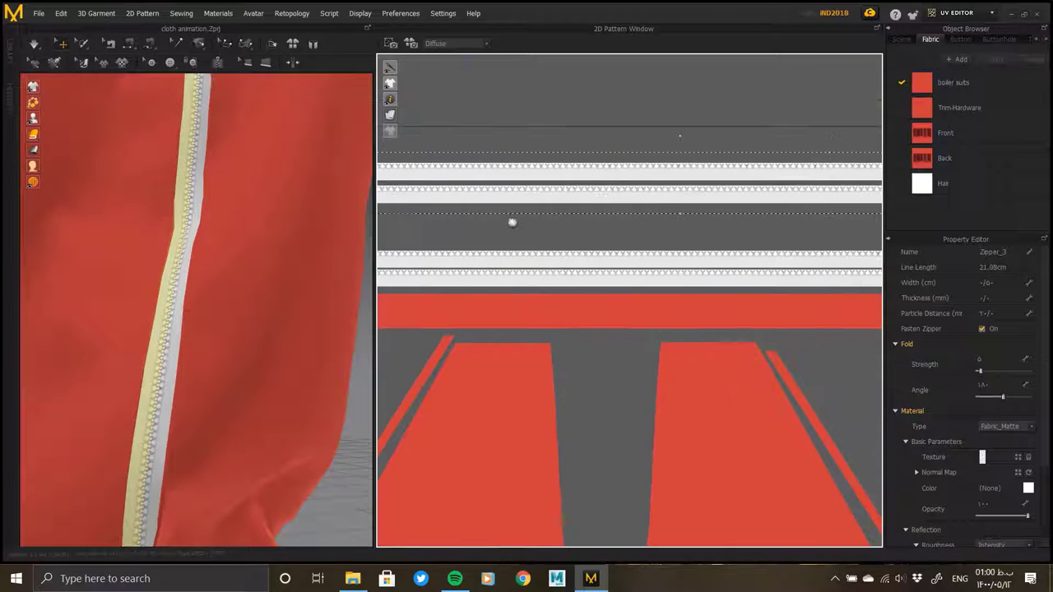
drag(543, 181, 682, 270)
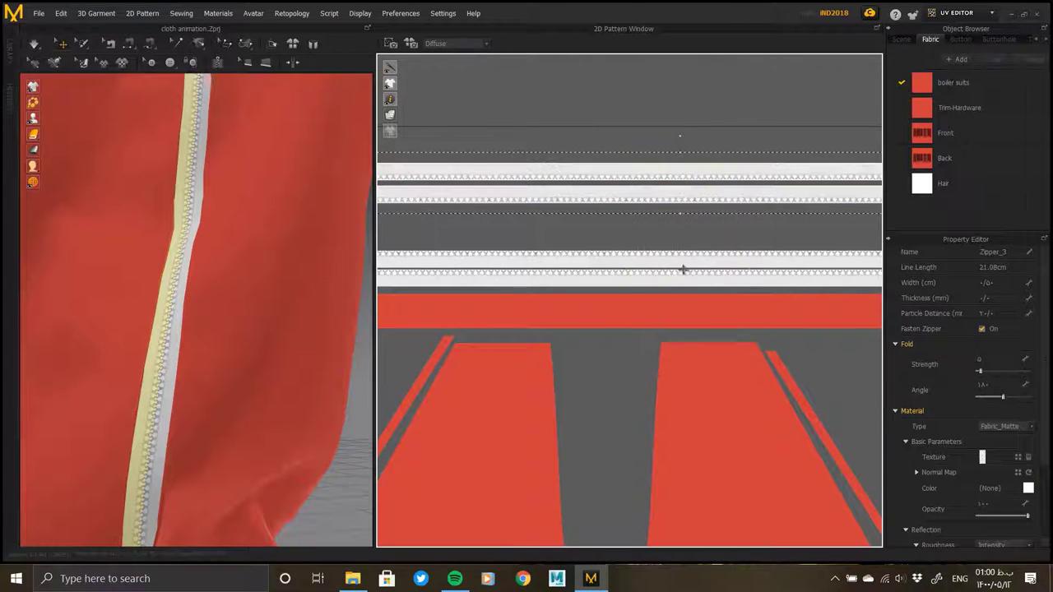
Nudge a zipper strip right and down so it aligns with the stack
scroll(619, 228, down, 3)
click(625, 219)
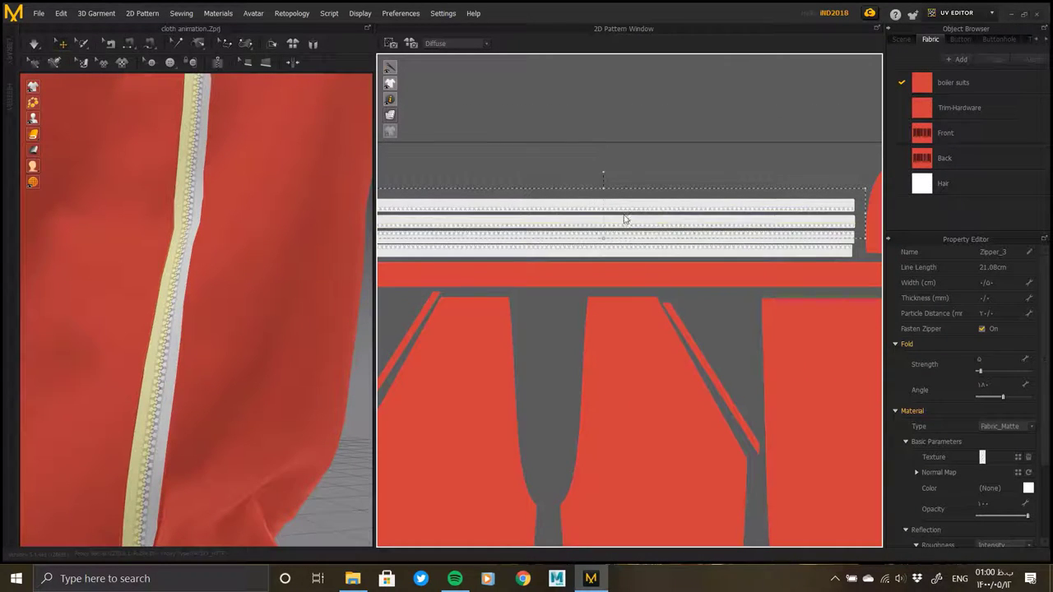
click(813, 252)
scroll(630, 238, up, 3)
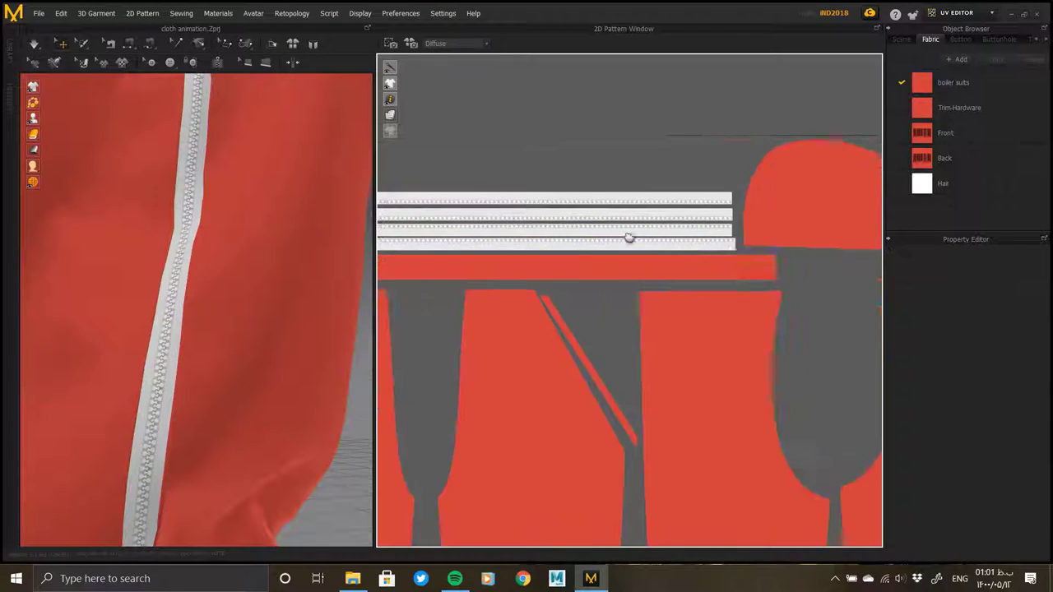
scroll(651, 306, up, 3)
middle_drag(651, 307, 652, 494)
click(658, 218)
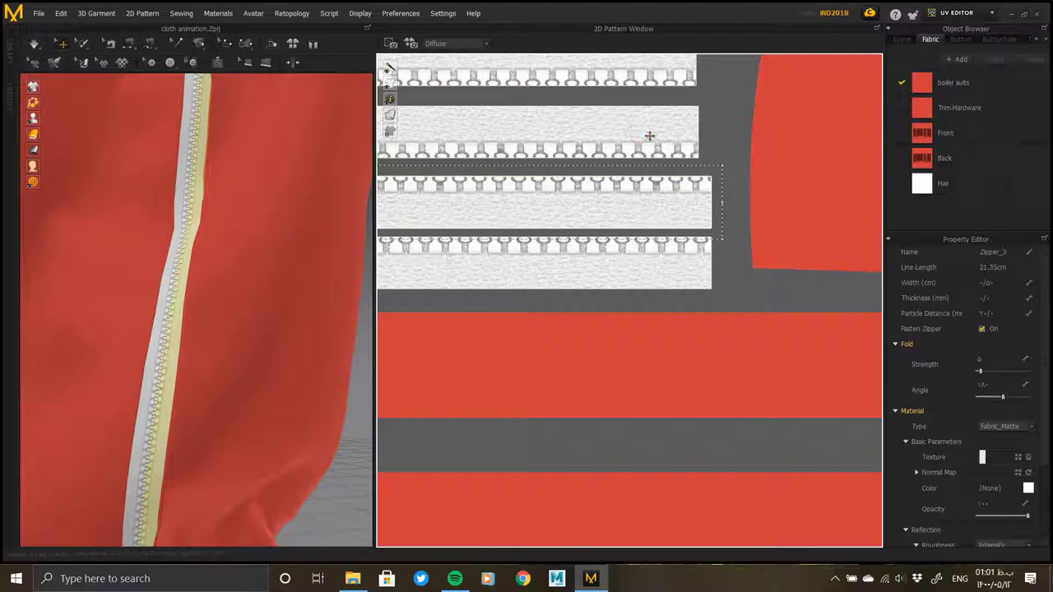
drag(649, 135, 662, 144)
click(653, 94)
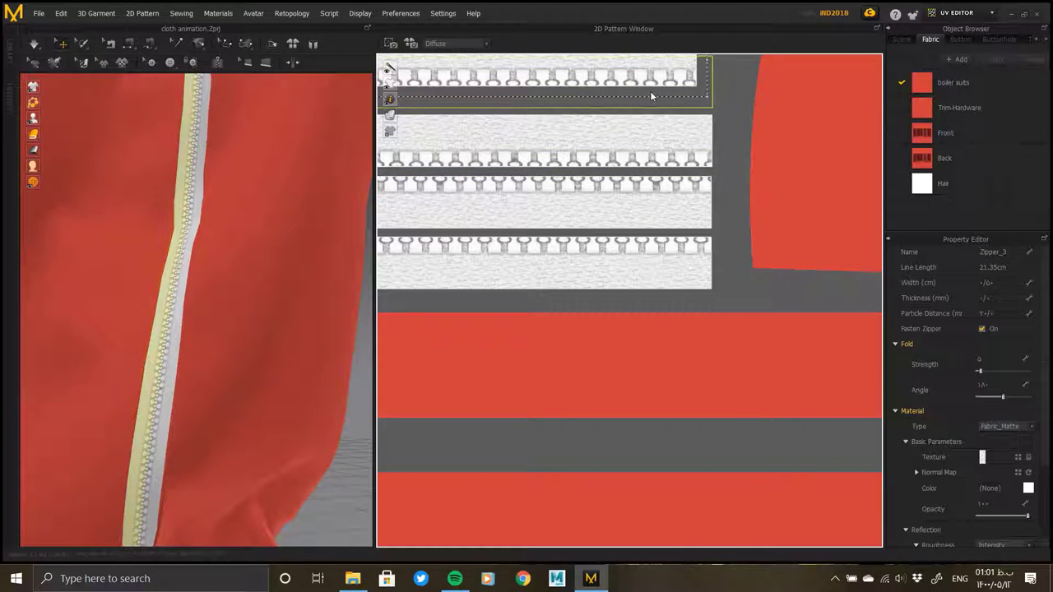
scroll(696, 219, down, 5)
click(571, 162)
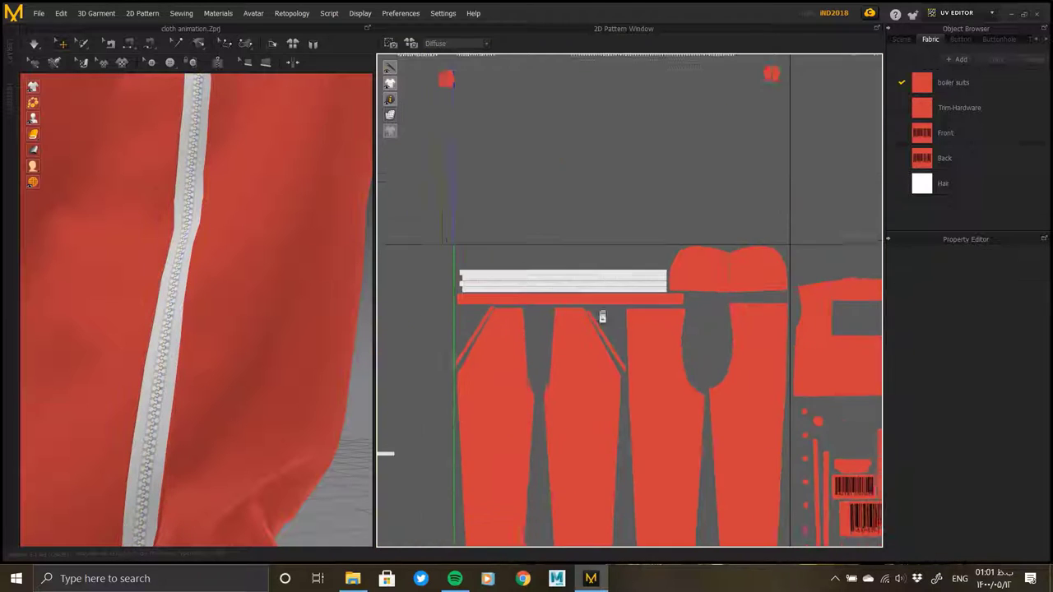
Bring the short Zipper_2 strip into view and select it
middle_drag(602, 317, 593, 245)
scroll(312, 255, down, 5)
scroll(587, 233, up, 2)
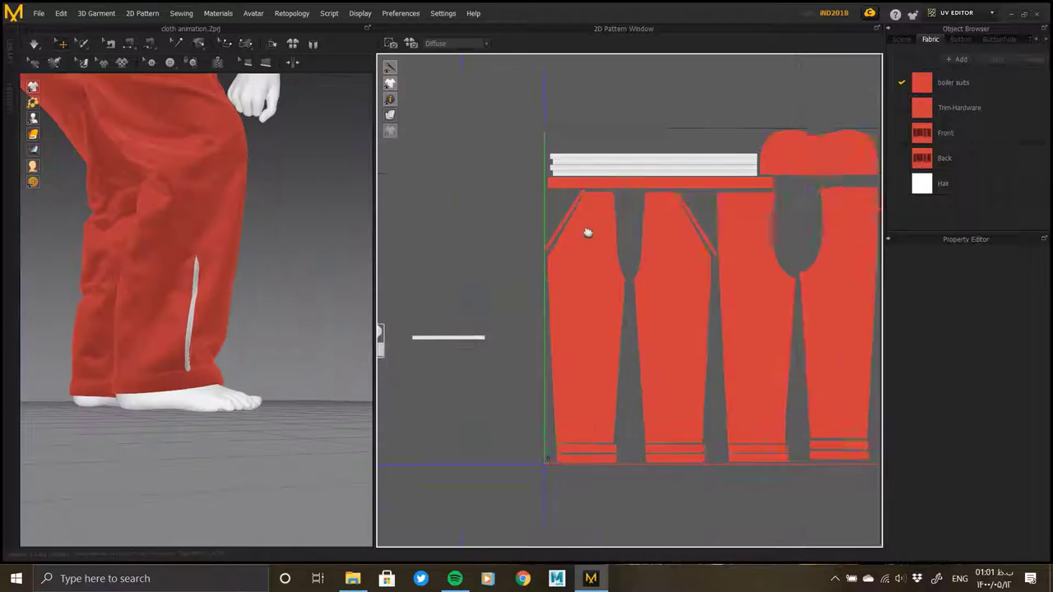
scroll(557, 336, up, 2)
scroll(565, 347, up, 2)
scroll(565, 347, down, 3)
scroll(565, 347, down, 2)
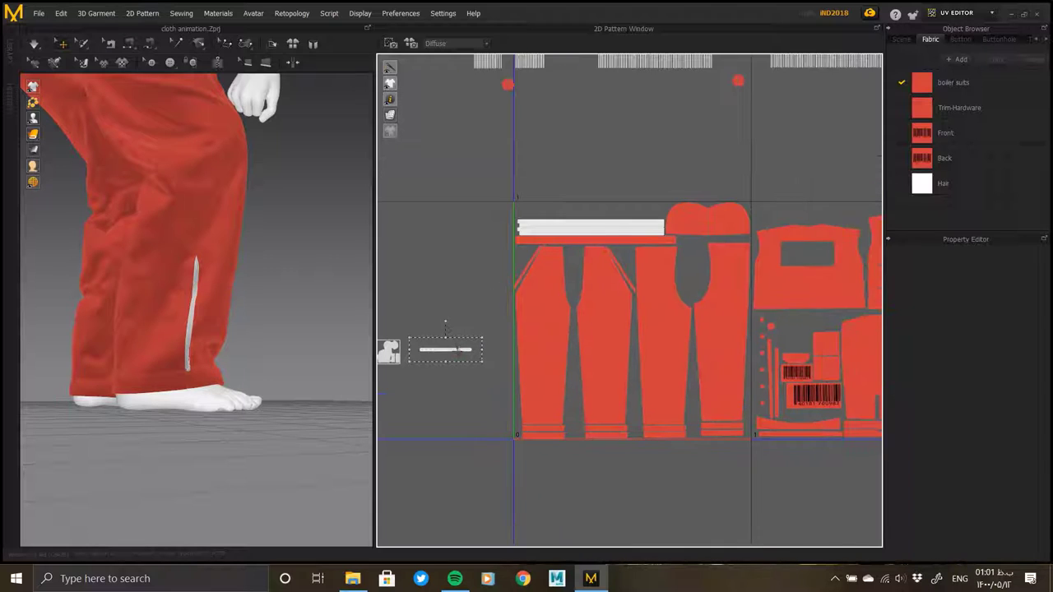
click(799, 209)
scroll(653, 208, up, 4)
scroll(597, 339, up, 3)
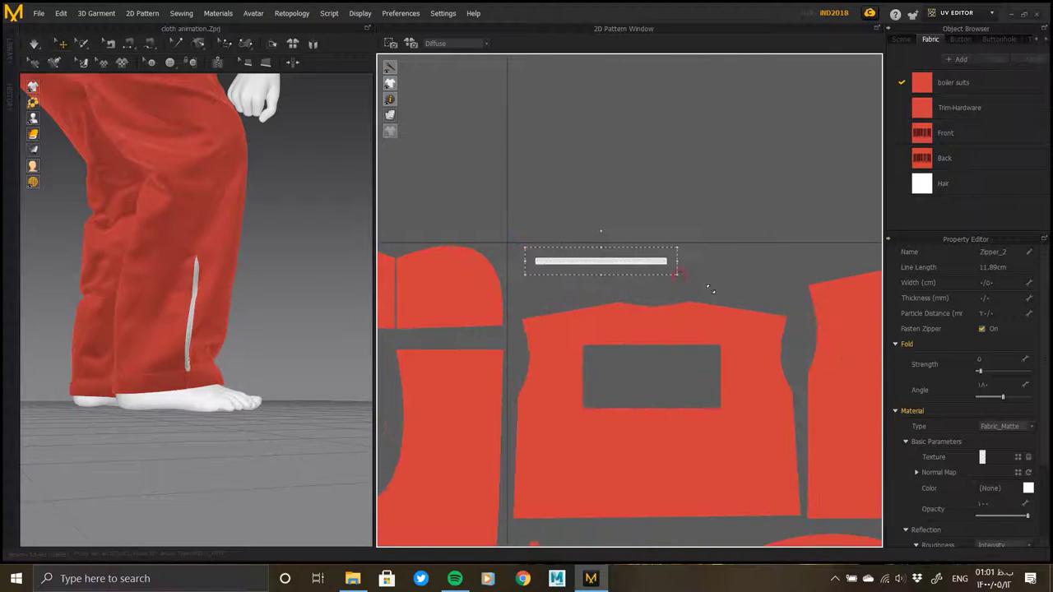
Stretch Zipper_2 to about twice its length and paste zipper copies beside it
drag(710, 289, 828, 263)
scroll(636, 282, up, 2)
scroll(594, 223, up, 2)
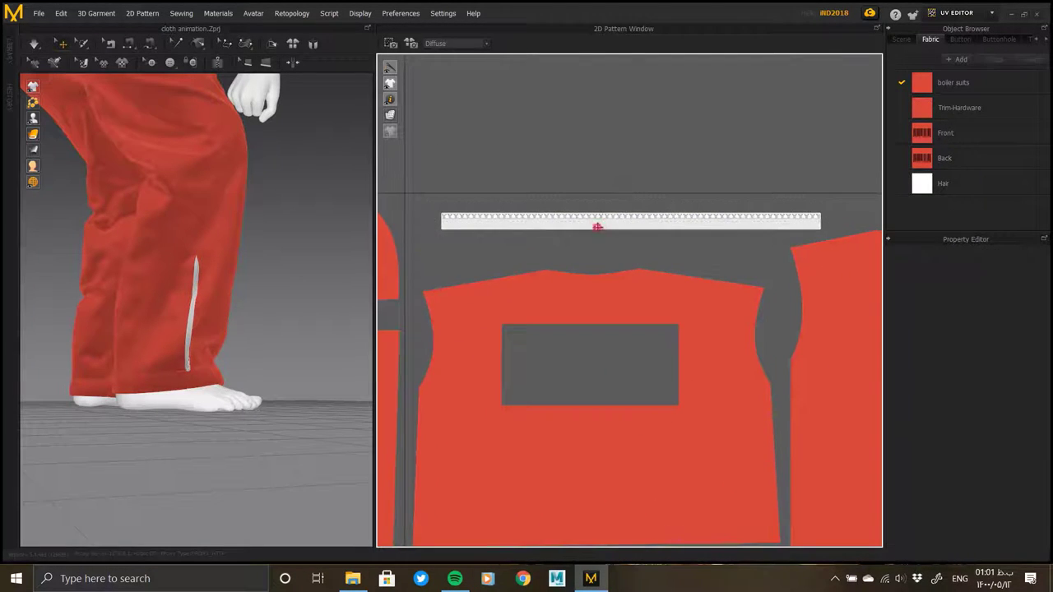
click(597, 224)
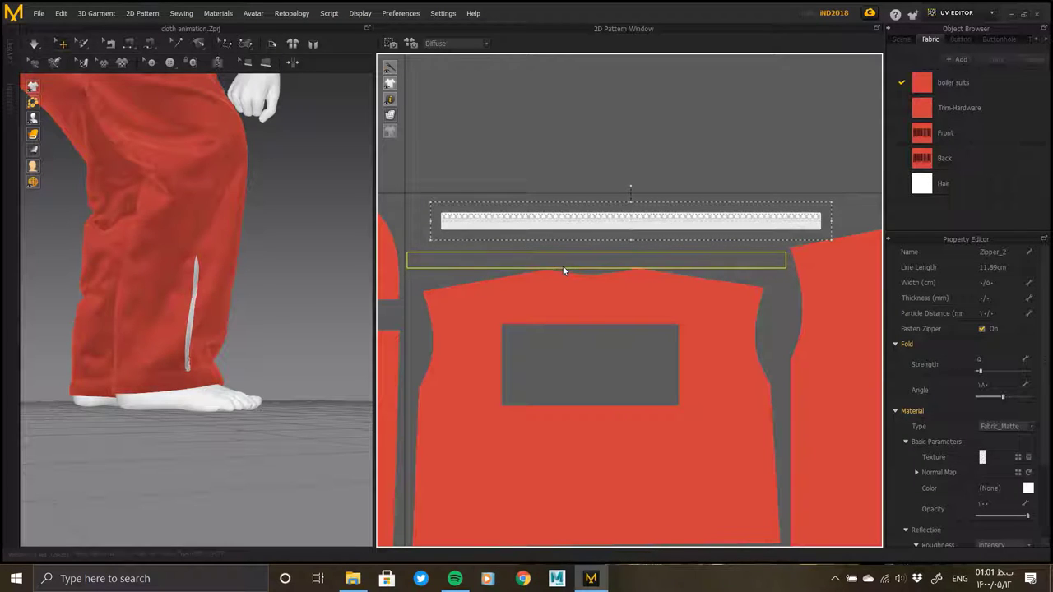
click(563, 266)
click(543, 245)
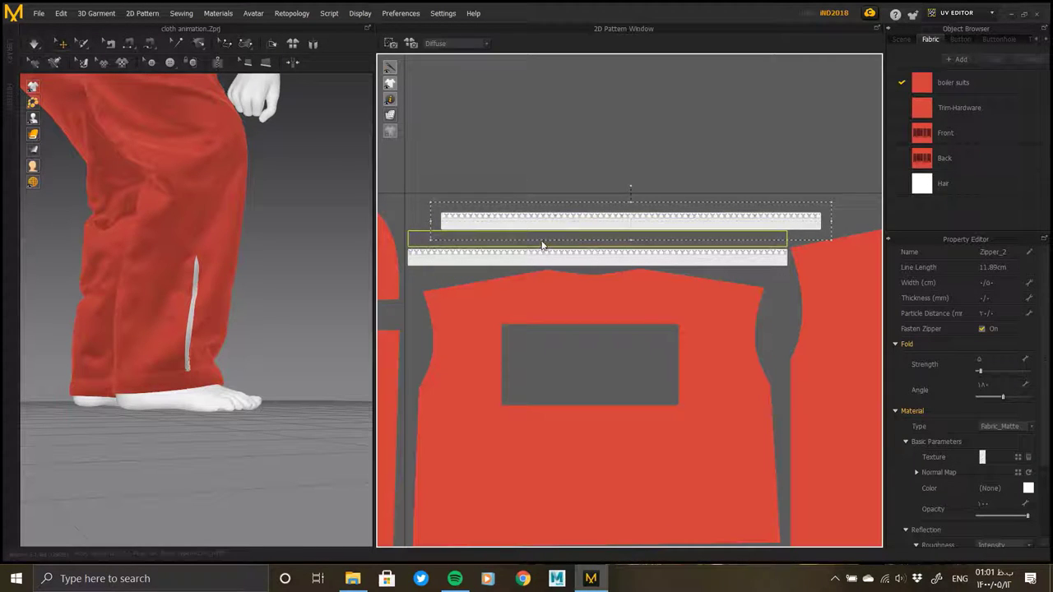
key(ctrl+v)
drag(811, 229, 763, 181)
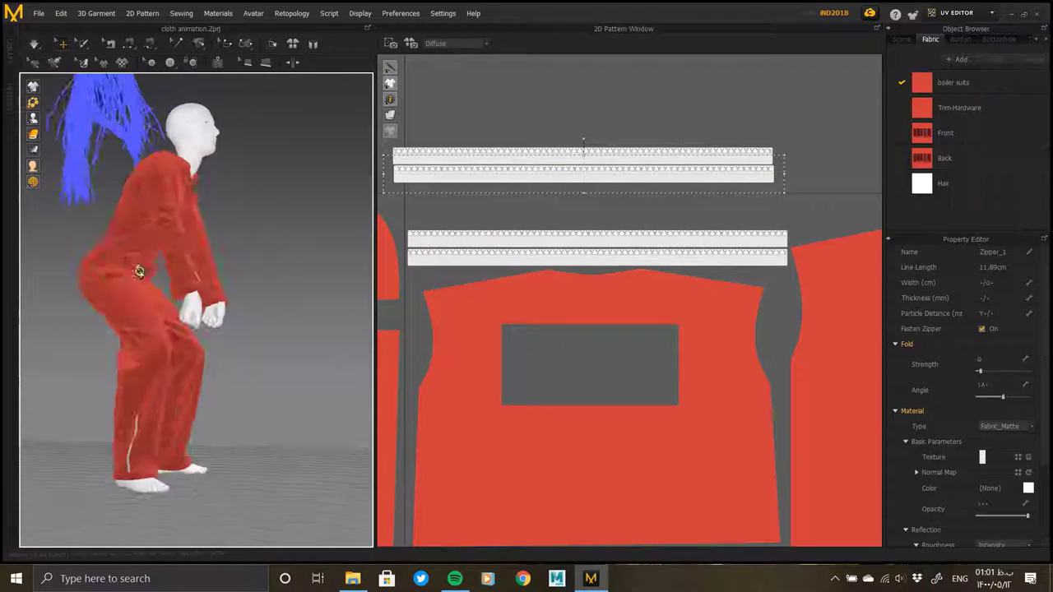
Rotate the upper zipper pair 180° and place it beside the lower pair
click(520, 152)
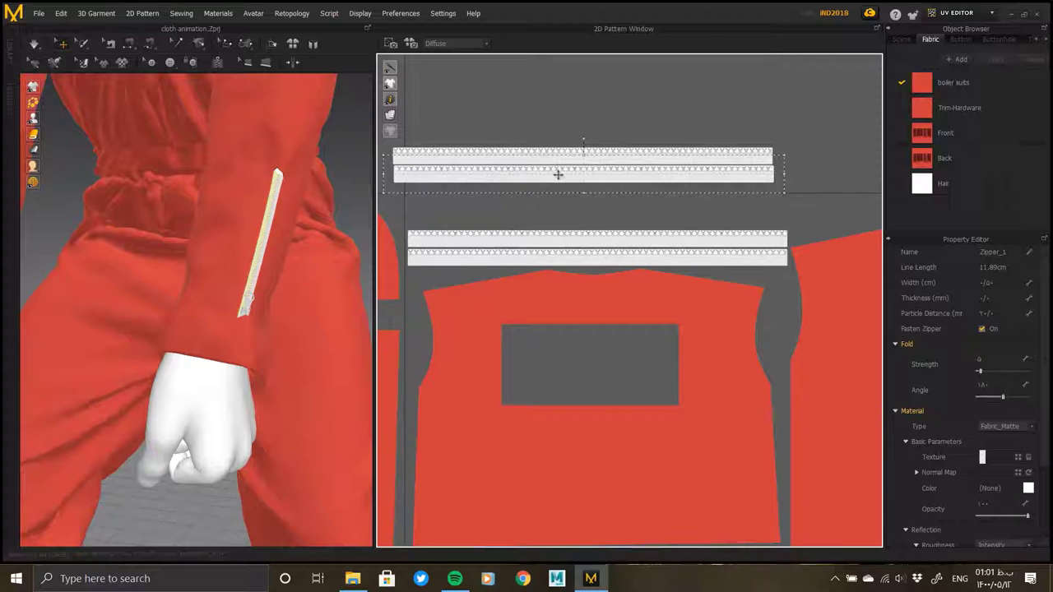
mouse_move(558, 175)
mouse_down()
mouse_move(576, 221)
mouse_move(583, 138)
mouse_up()
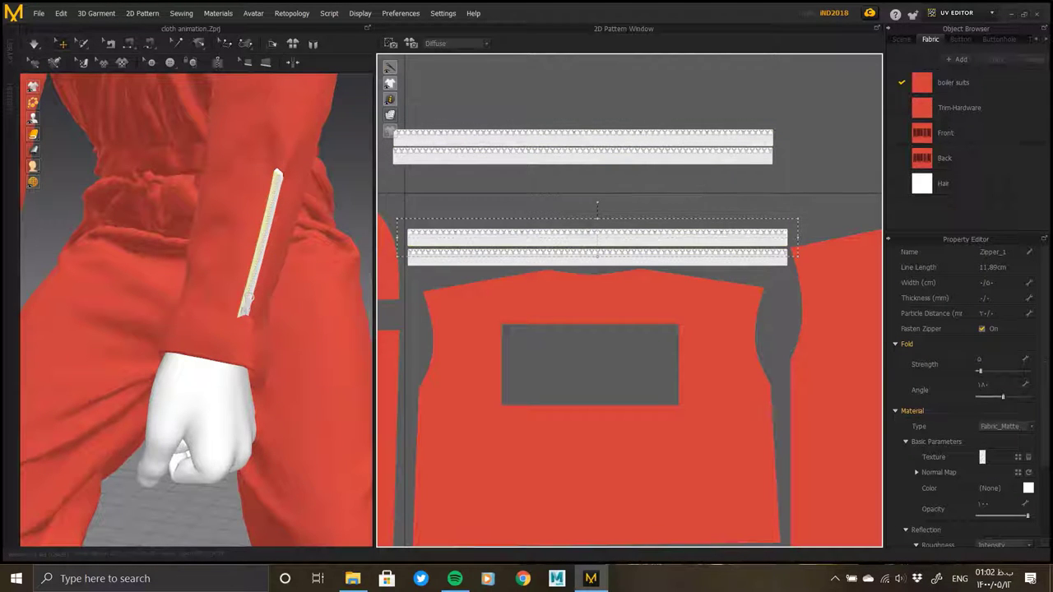
click(794, 189)
click(579, 120)
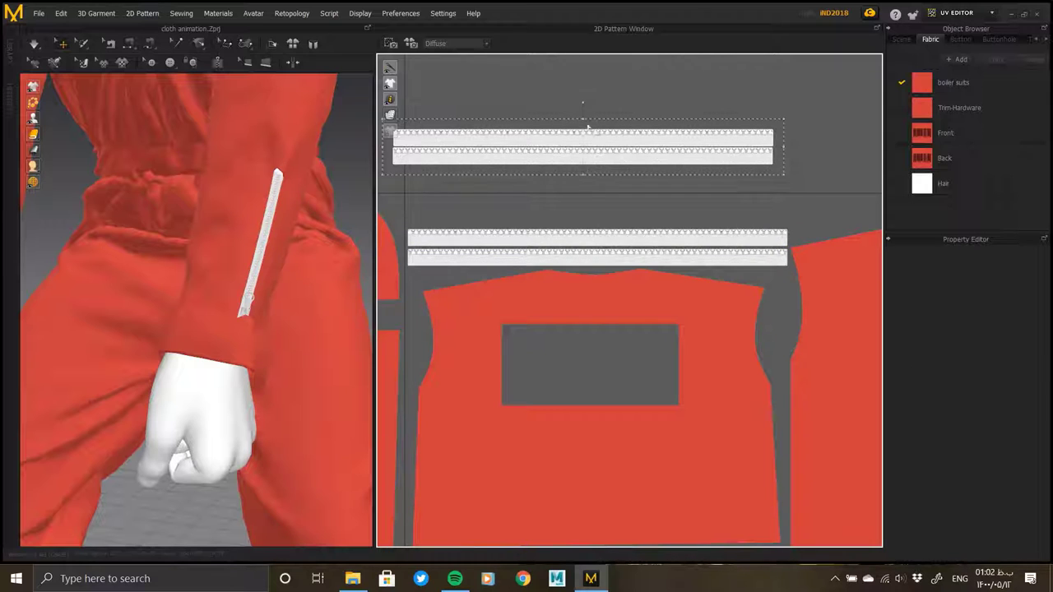
mouse_move(584, 100)
mouse_down()
mouse_move(588, 189)
mouse_move(602, 214)
mouse_up()
click(406, 178)
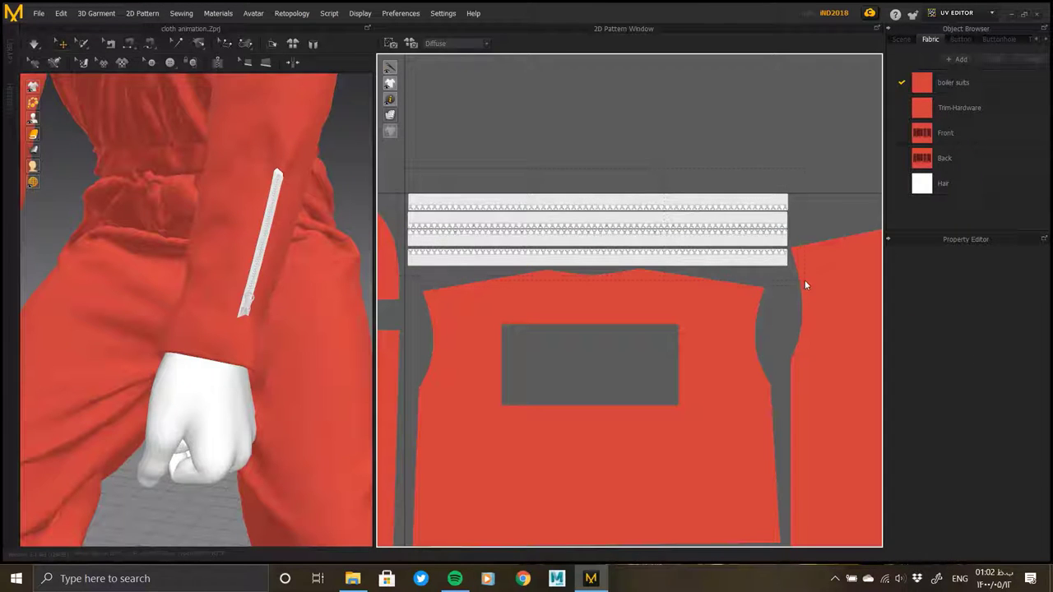
Scale all zipper strips slightly narrower and check the individual strips
key(ctrl+a)
drag(795, 188, 789, 191)
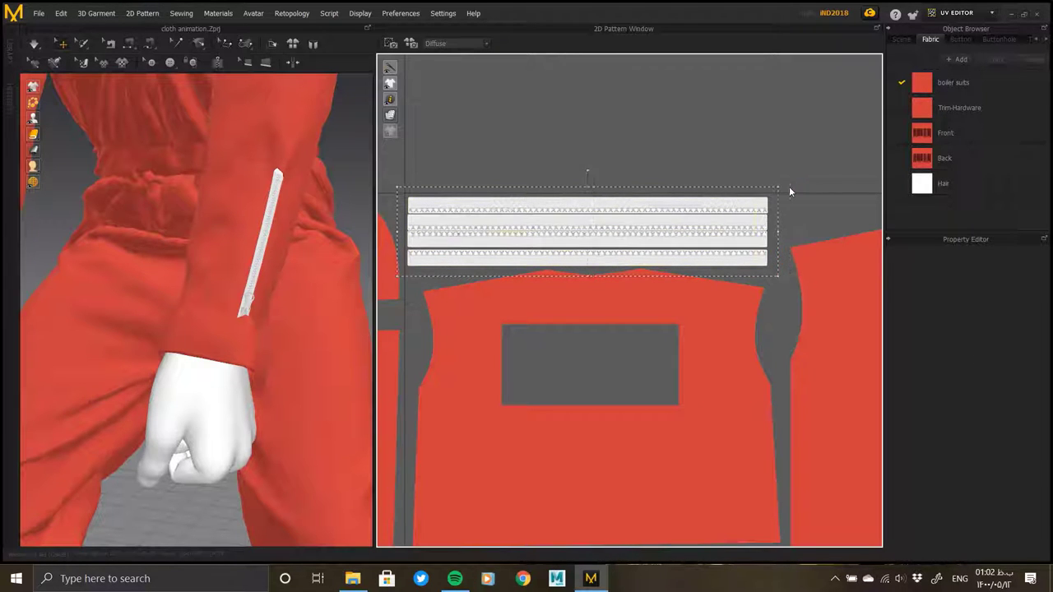
scroll(712, 247, up, 5)
click(717, 247)
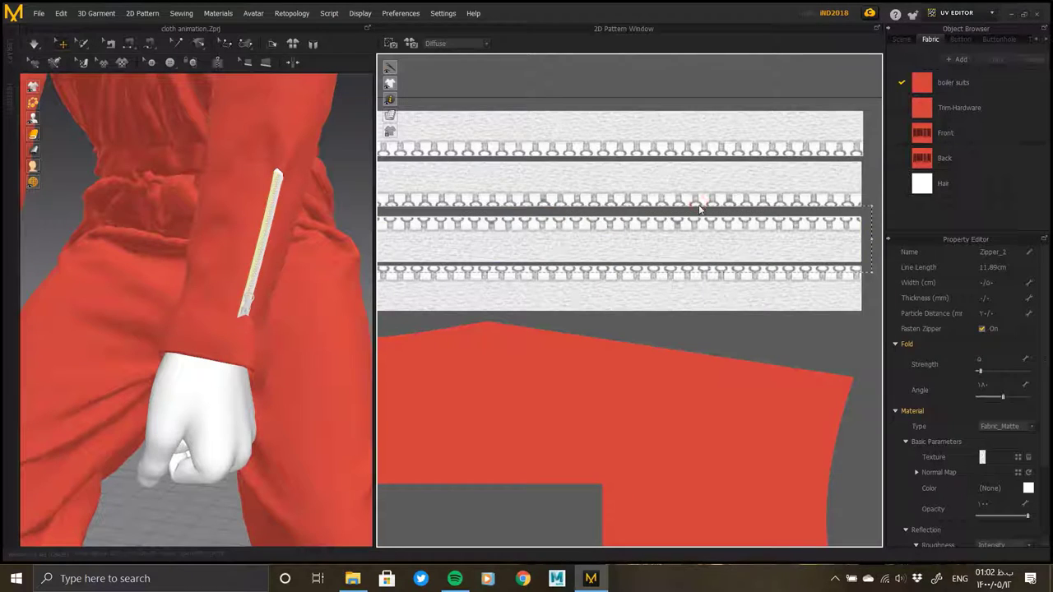
click(661, 292)
scroll(689, 301, down, 4)
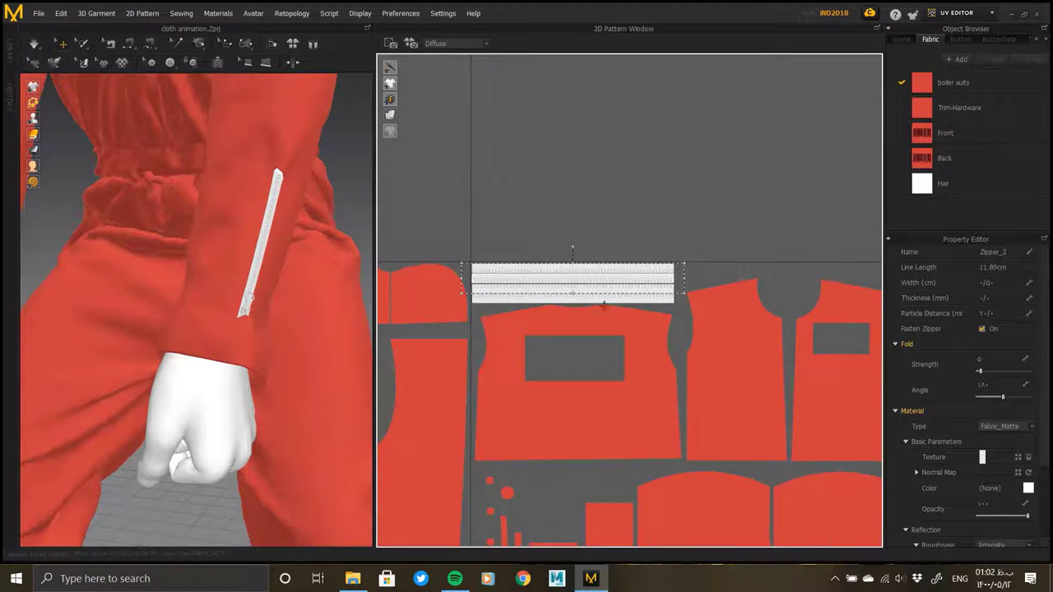
scroll(597, 285, up, 2)
scroll(560, 258, up, 2)
scroll(560, 259, down, 3)
scroll(735, 176, up, 1)
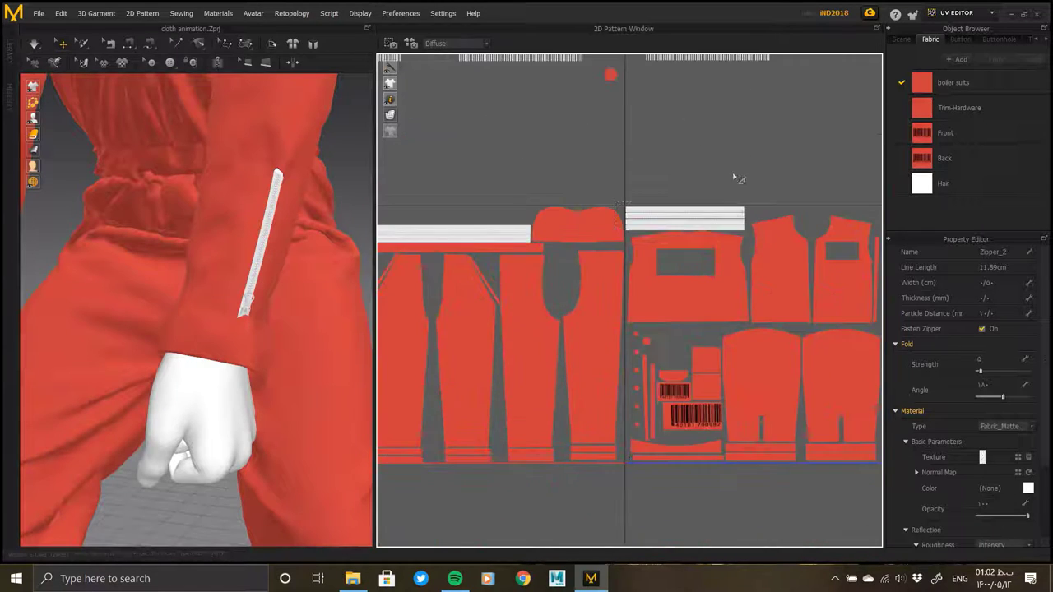
scroll(656, 172, down, 1)
click(656, 173)
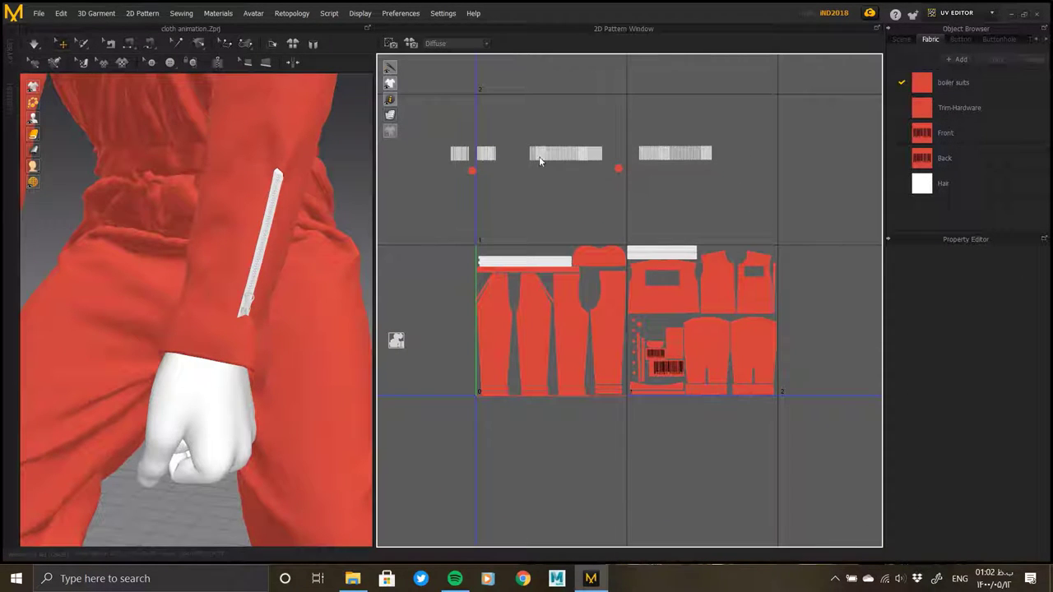
Move the zipper strips and pins into the upper UV tile
mouse_move(539, 161)
mouse_down()
mouse_move(680, 126)
mouse_move(755, 158)
mouse_up()
scroll(517, 263, up, 2)
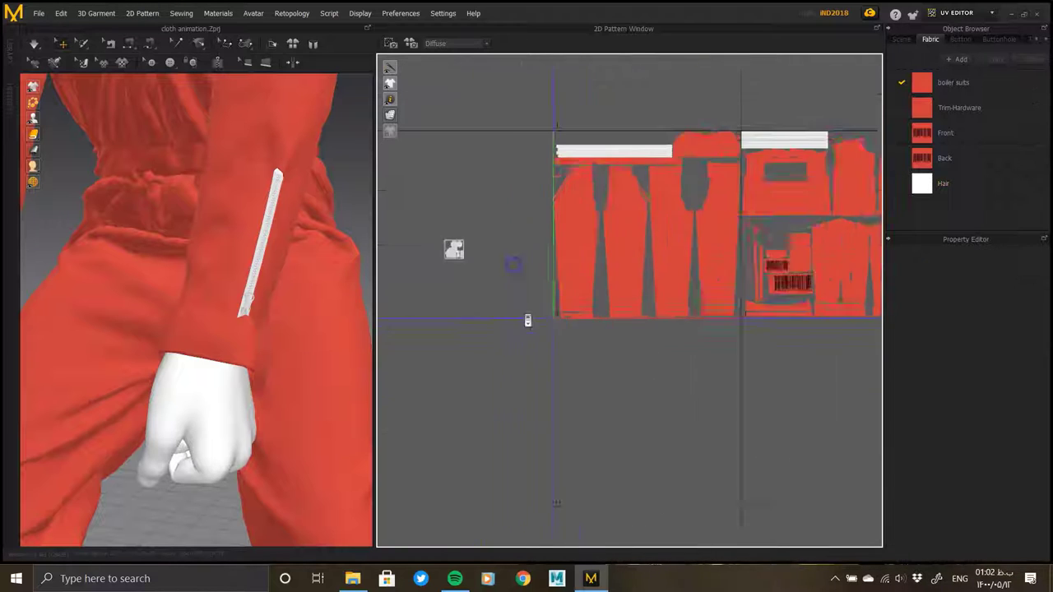
scroll(482, 253, up, 2)
scroll(558, 247, up, 2)
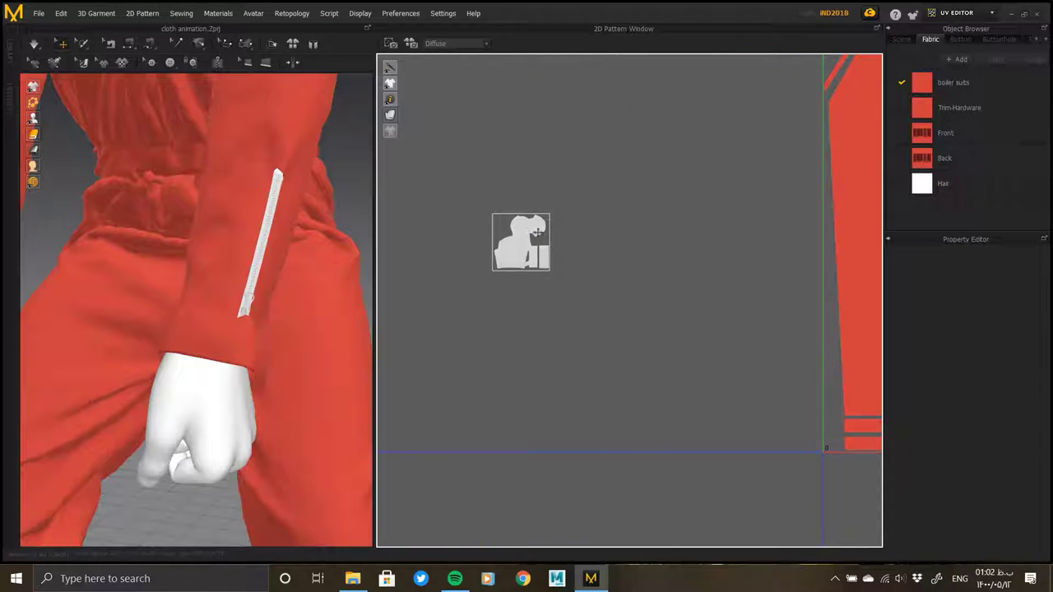
Duplicate the slider UV island and place the copy to the right of the original
click(537, 233)
key(ctrl+c)
key(ctrl+v)
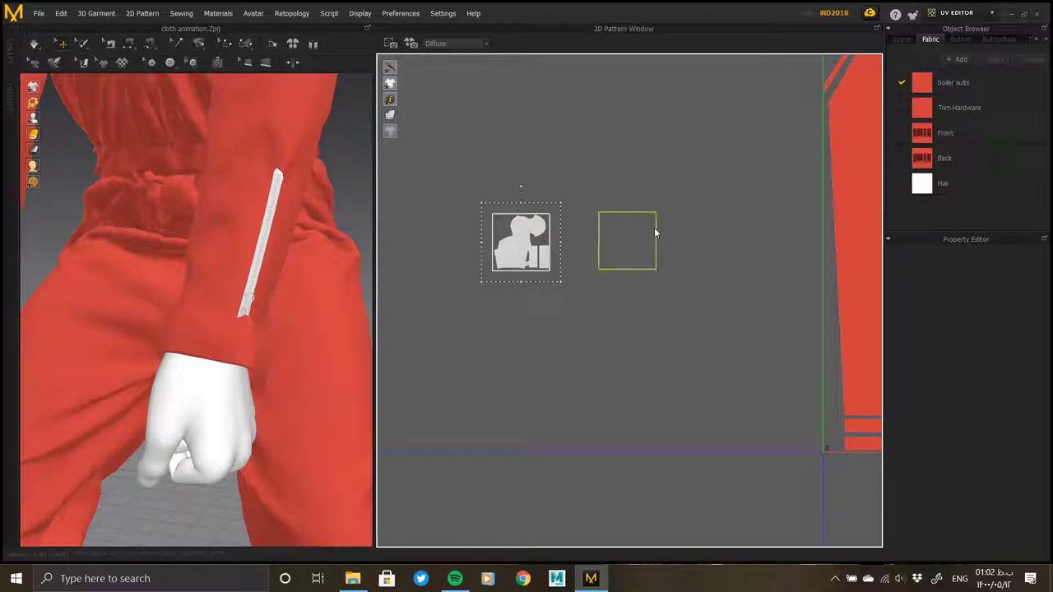
click(596, 238)
click(538, 231)
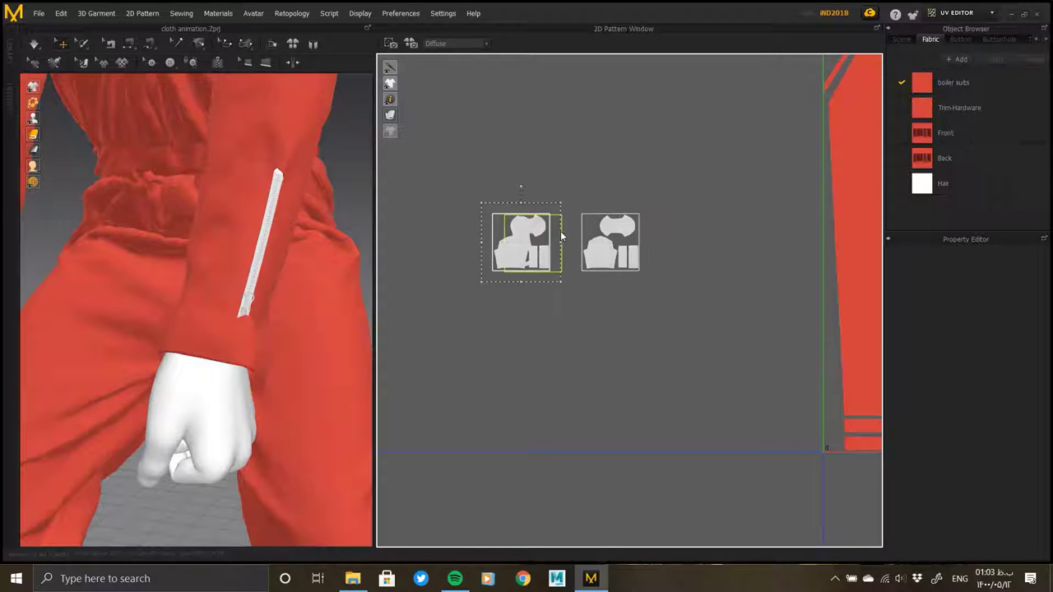
drag(634, 240, 633, 235)
click(632, 231)
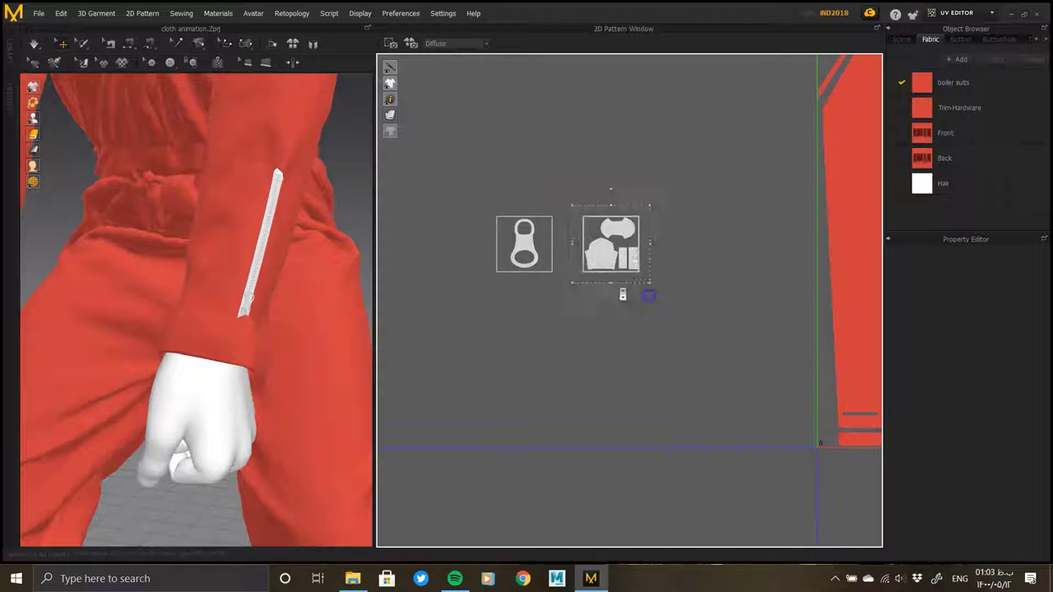
Tuck the slider into a gap among the leg pieces and the puller into the second tile
scroll(553, 280, down, 5)
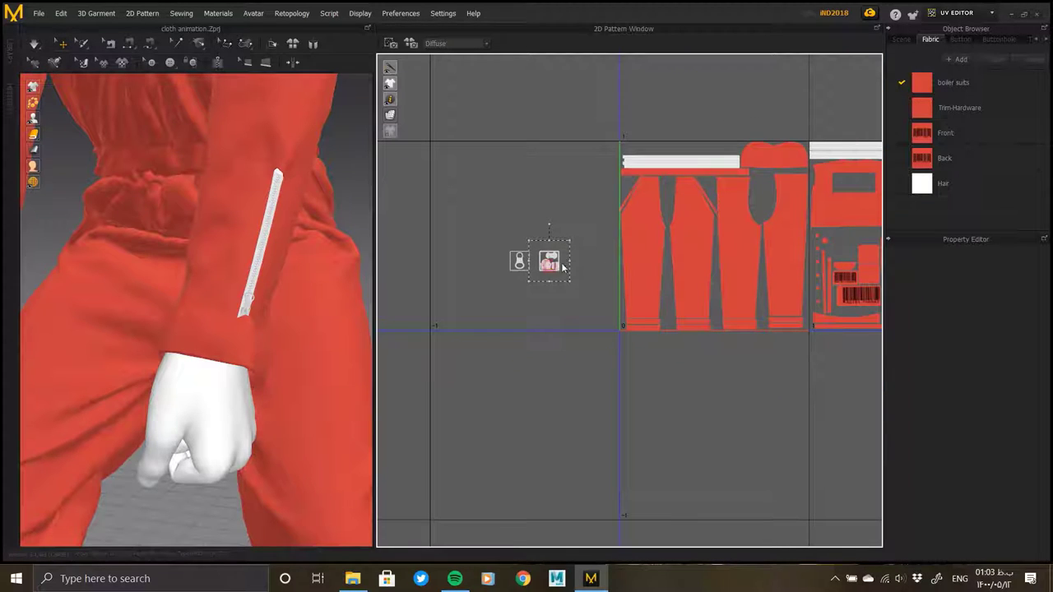
drag(761, 210, 761, 208)
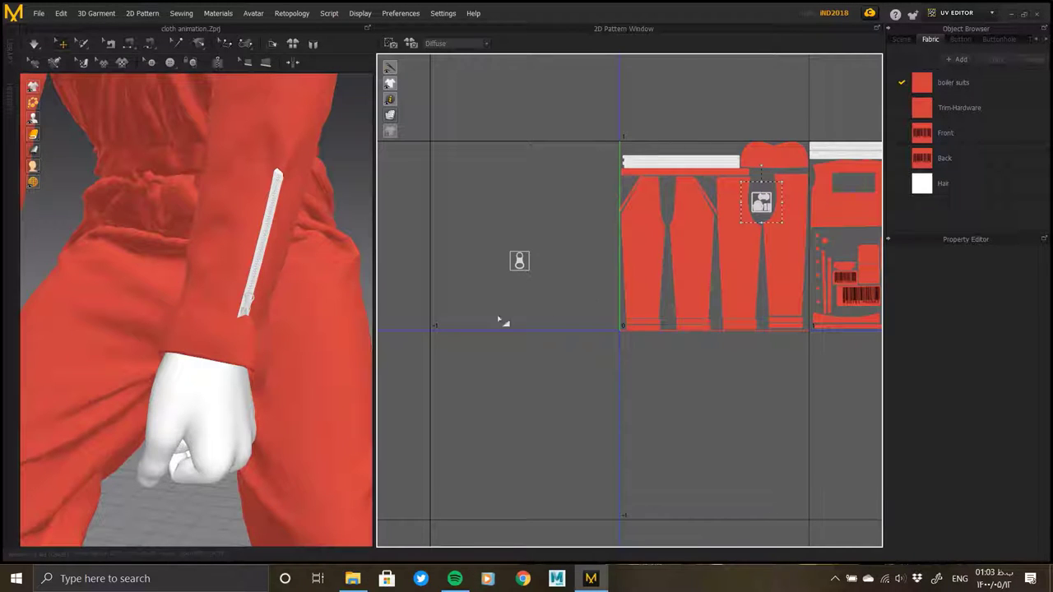
click(539, 291)
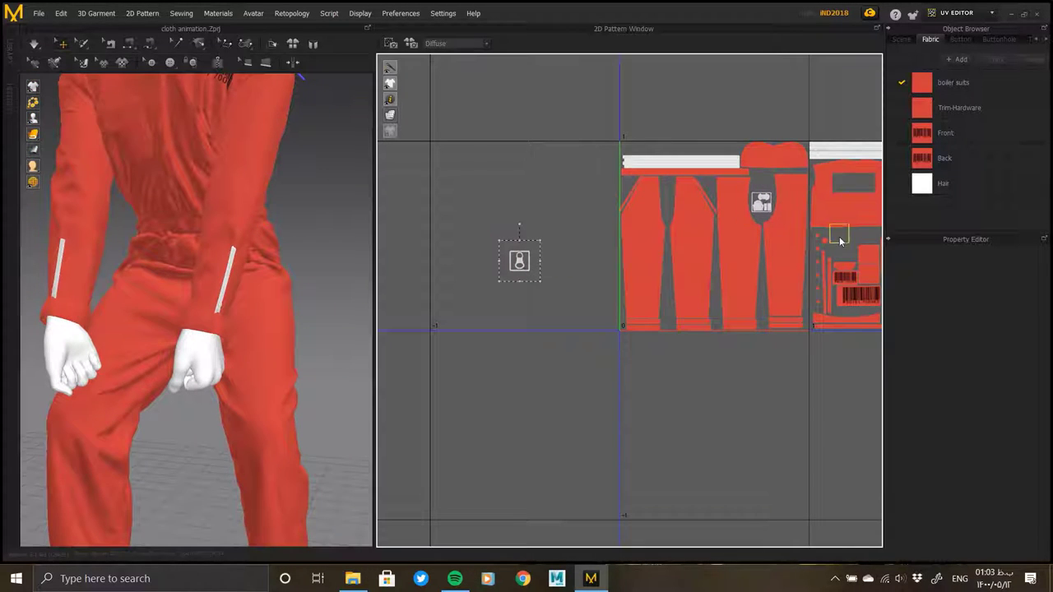
drag(519, 262, 840, 243)
scroll(475, 303, down, 3)
right_drag(476, 303, 572, 258)
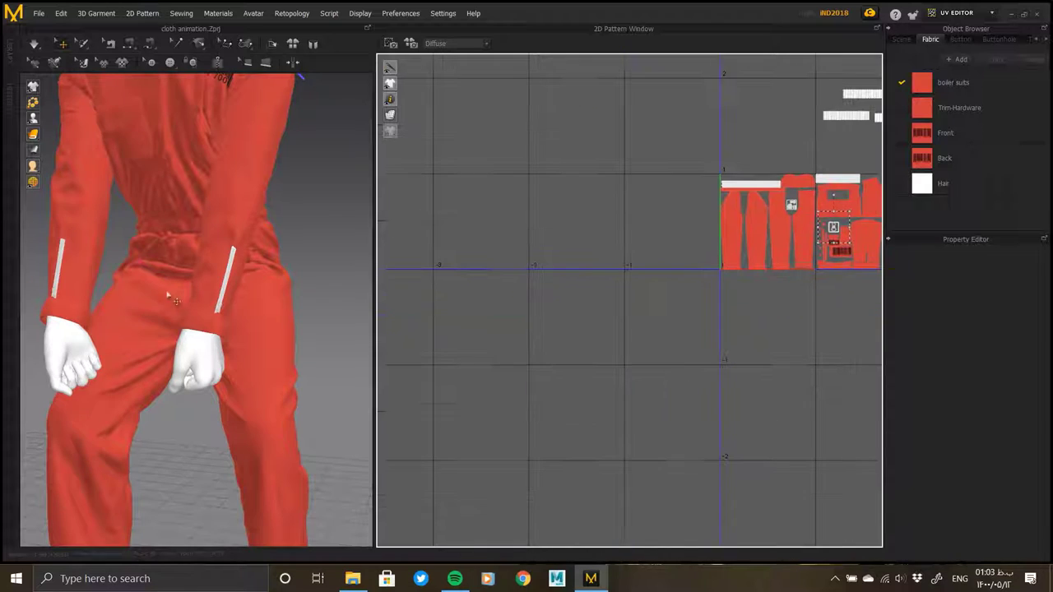
right_drag(196, 312, 273, 332)
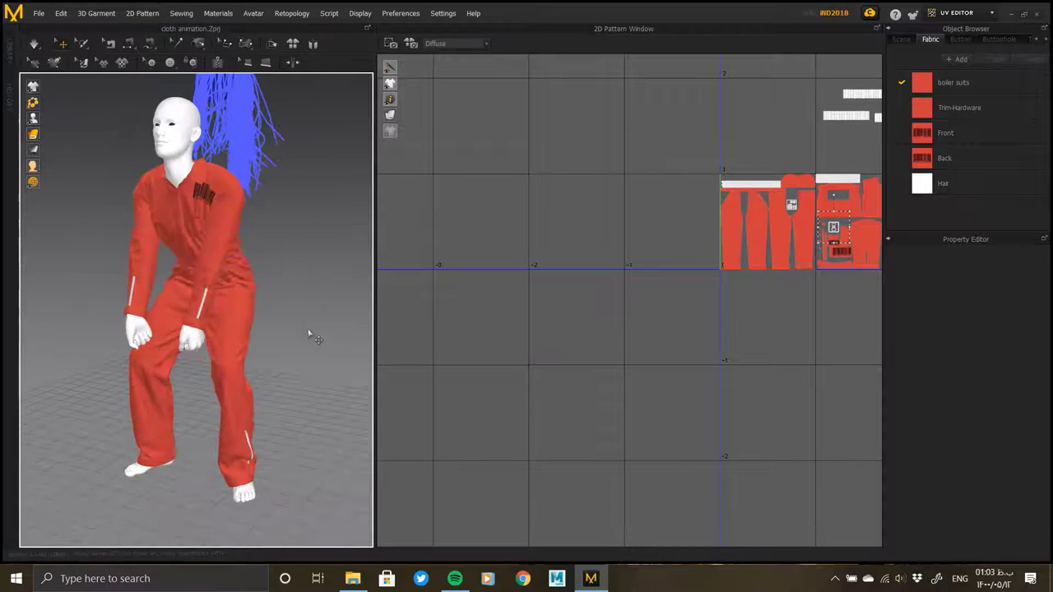
scroll(438, 322, down, 2)
scroll(547, 289, up, 3)
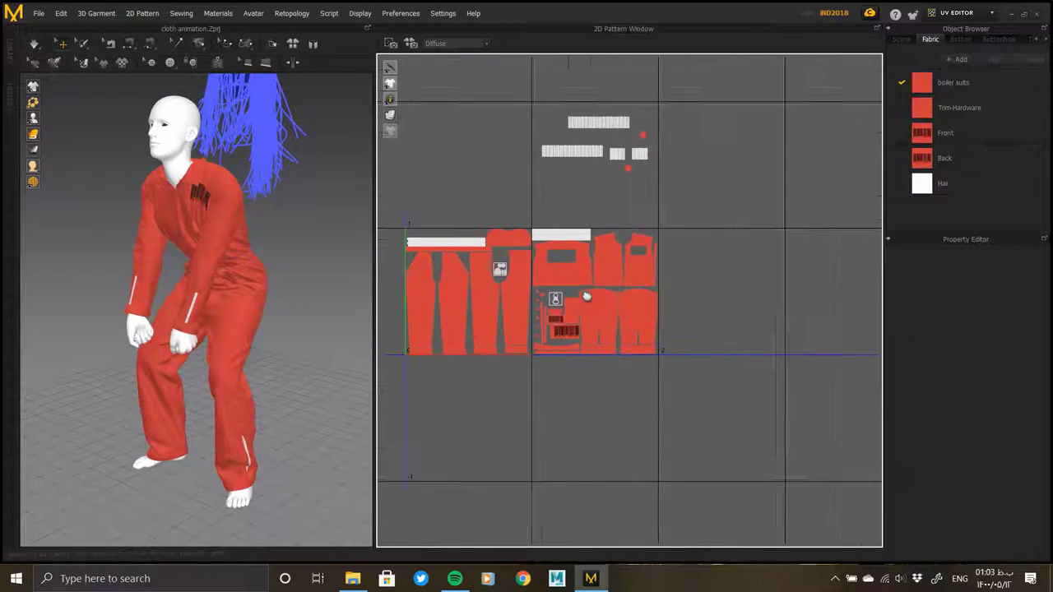
click(958, 12)
In Simulation mode, select all garment patterns and start File > Export > OBJ
click(958, 33)
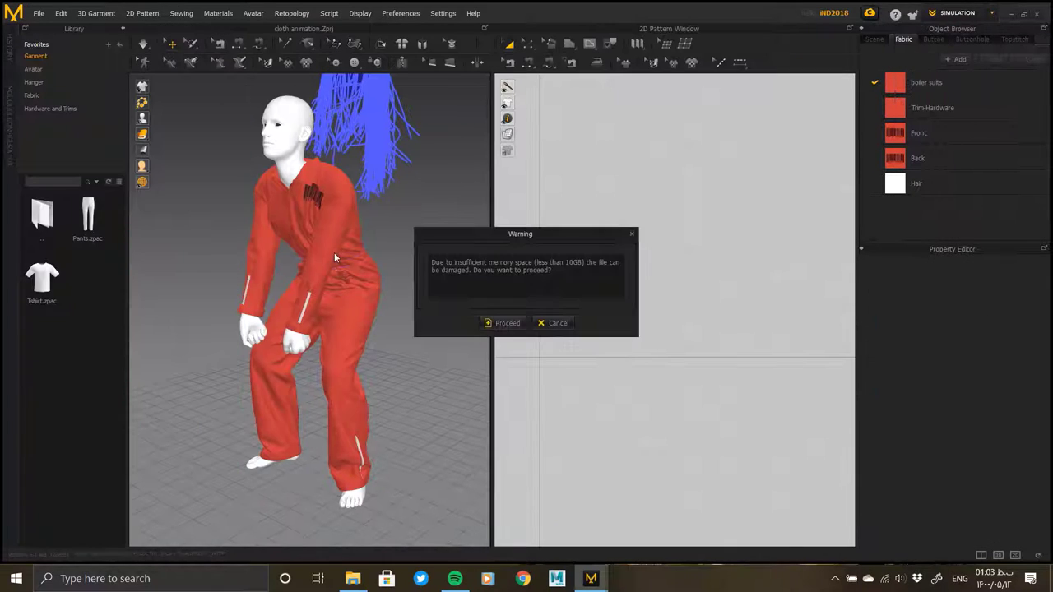
click(510, 323)
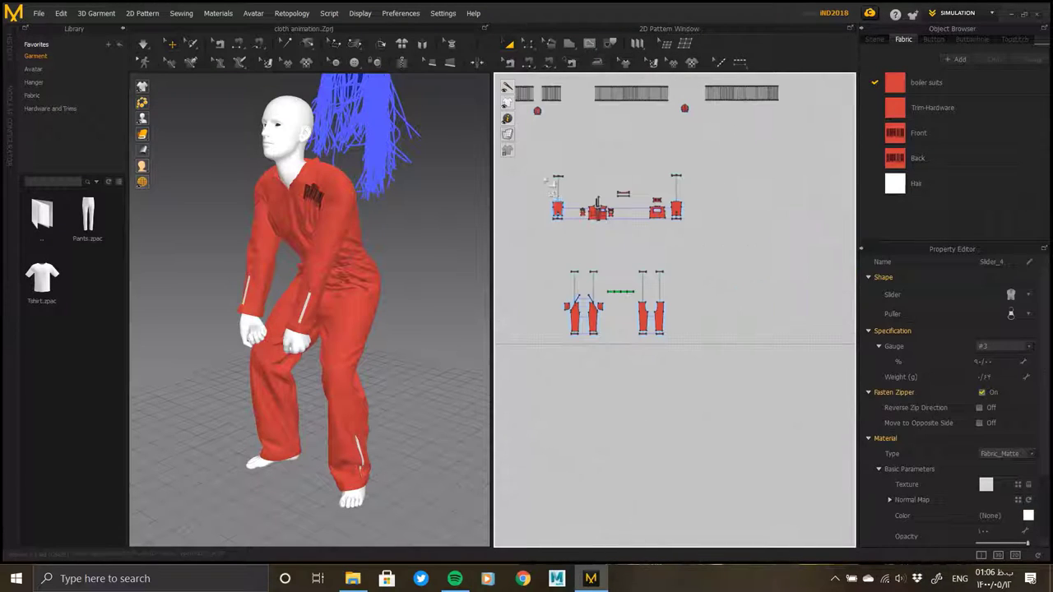
drag(536, 156, 714, 358)
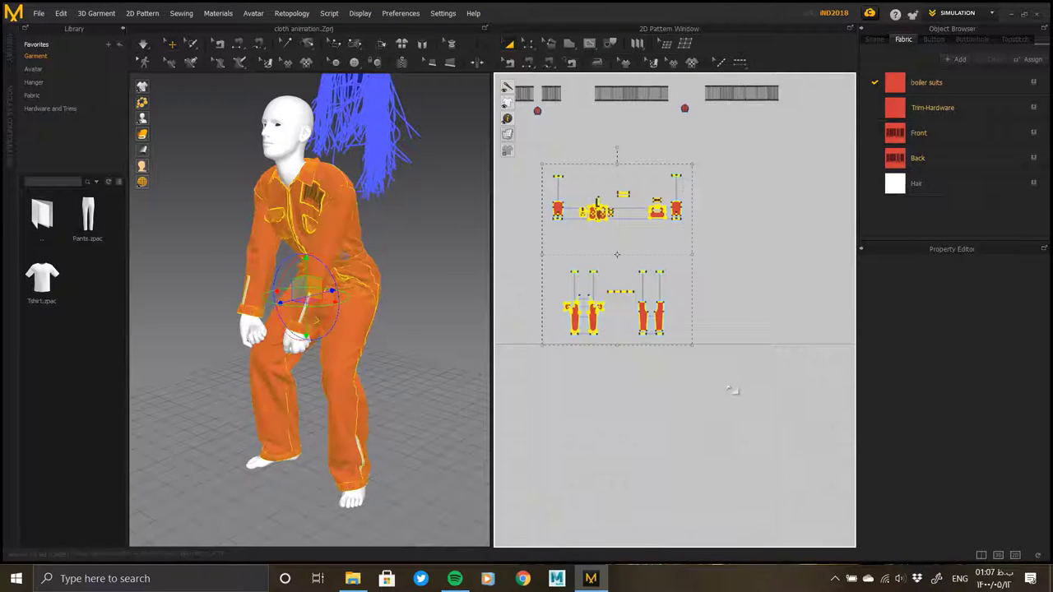
click(39, 13)
click(165, 174)
click(518, 325)
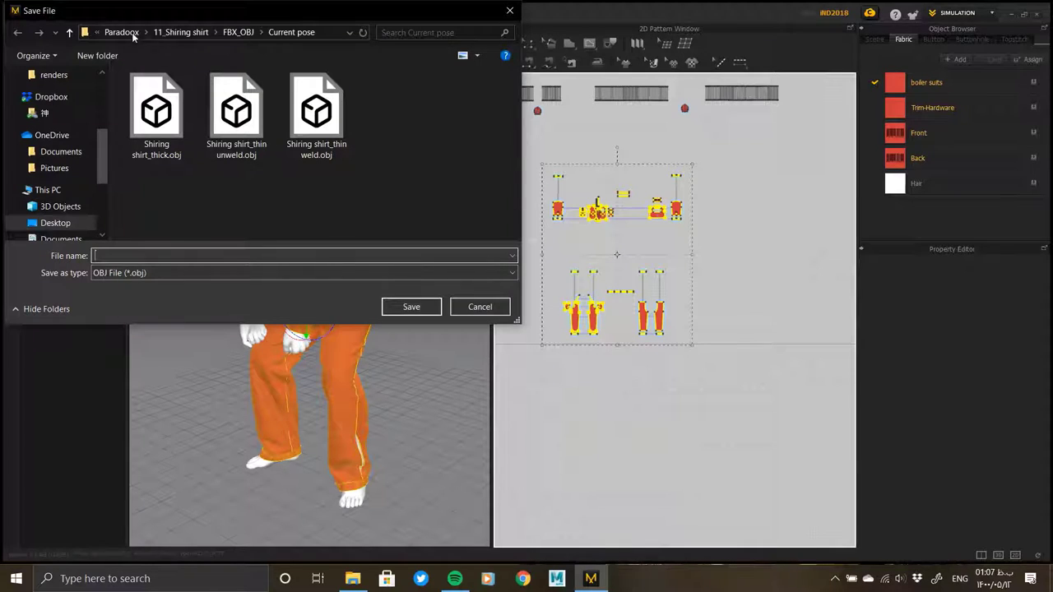
Create and open a new OBJ folder in Desktop\boiler suits, then ready the file name field
scroll(82, 115, up, 5)
click(54, 103)
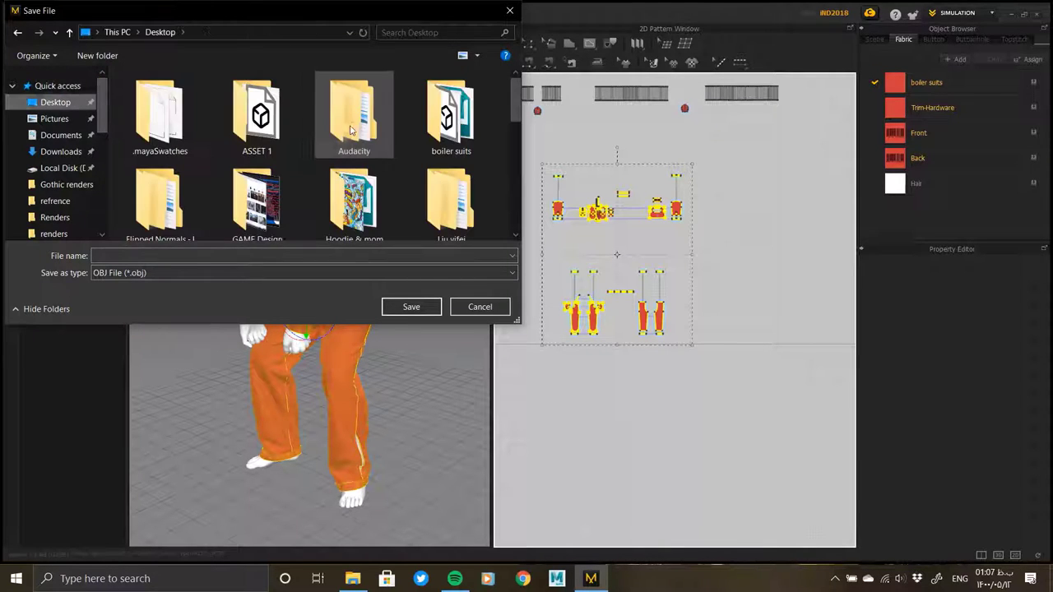
double_click(451, 105)
right_click(116, 206)
mouse_move(189, 389)
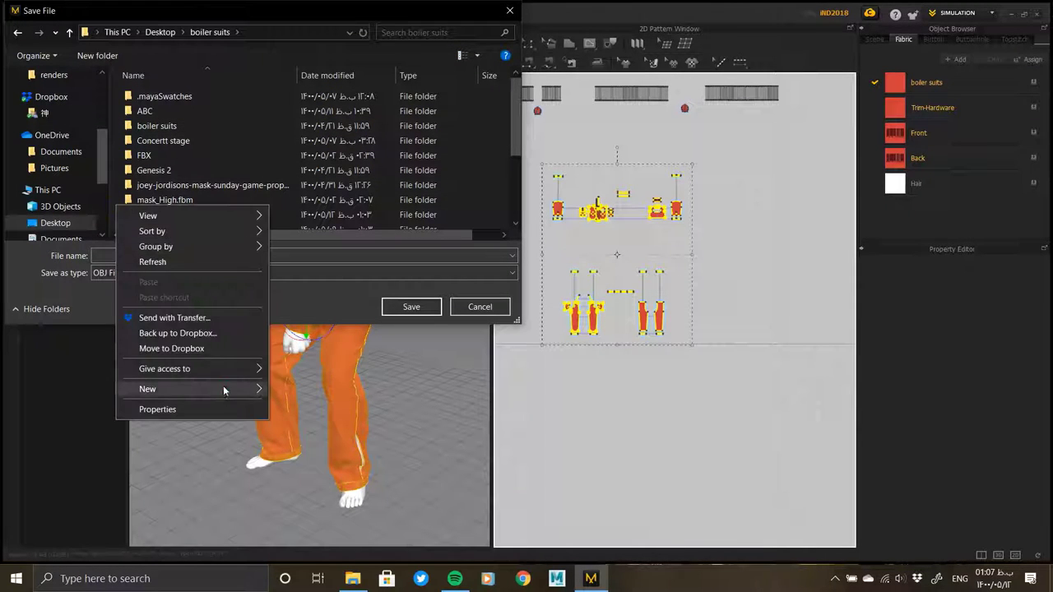
click(301, 391)
text(OBJ)
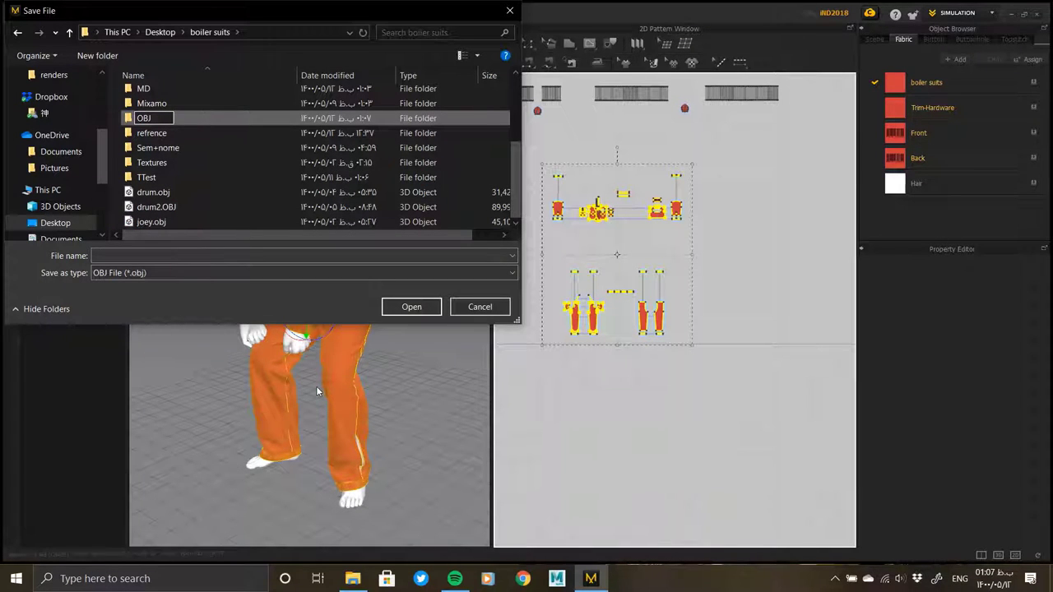
key(Return)
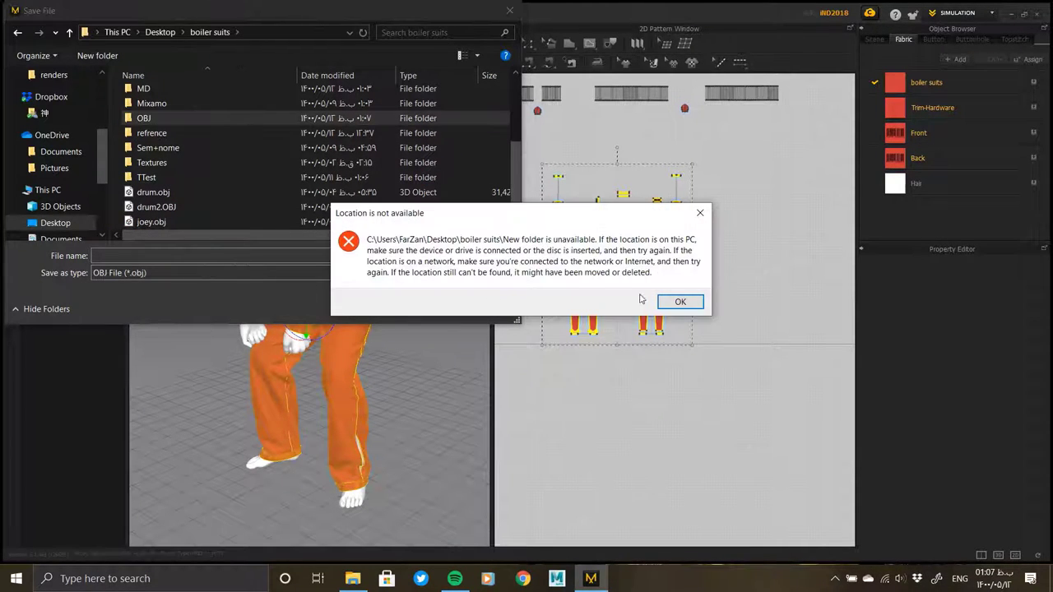
click(671, 302)
double_click(158, 118)
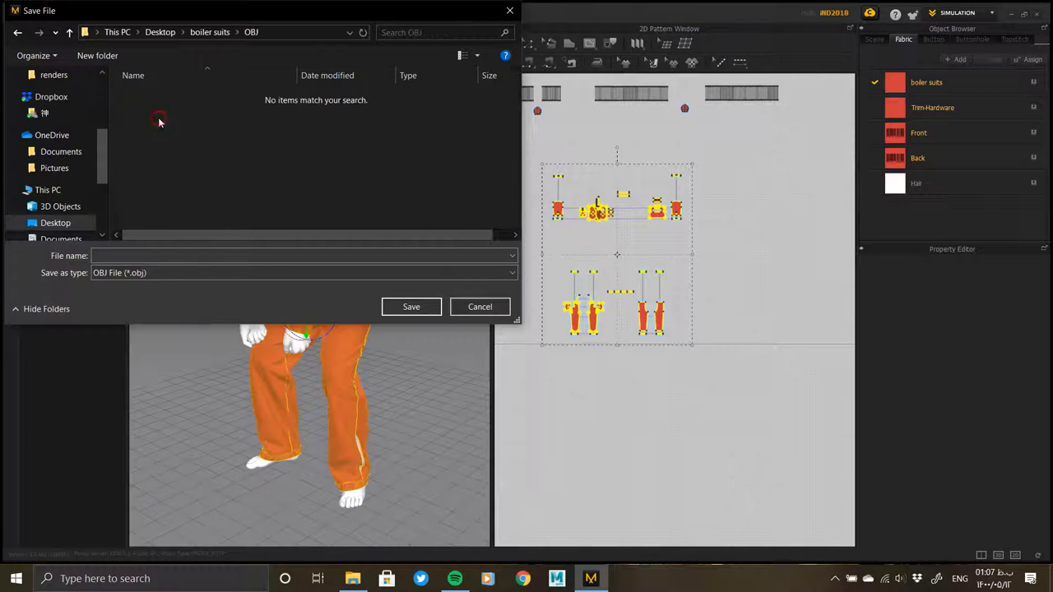
click(197, 259)
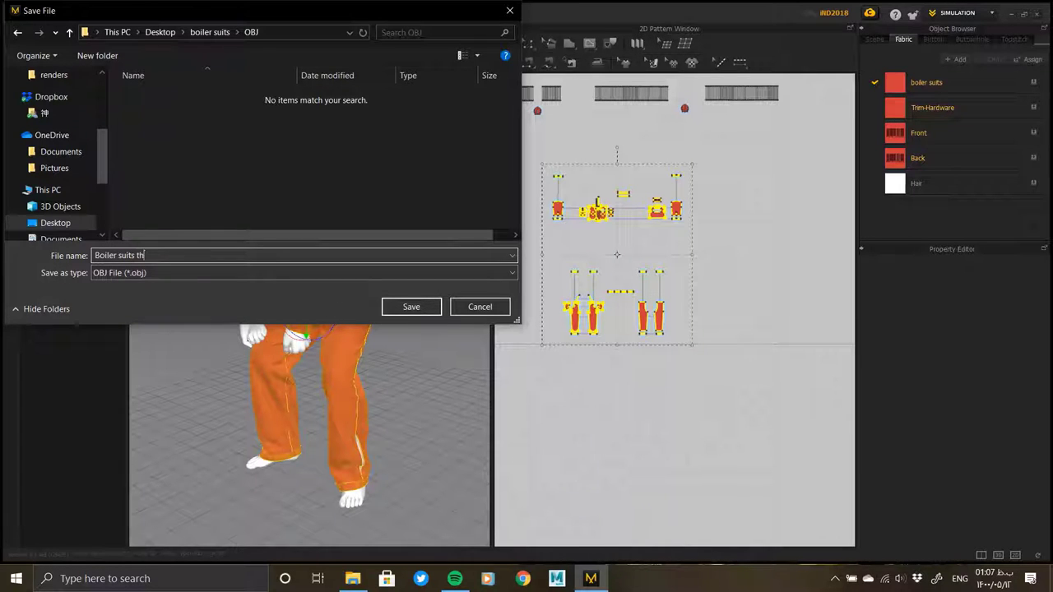
Export the suit as OBJ 'Boiler suits thick' into the OBJ folder, keeping Thick and Unified UV settings
click(418, 304)
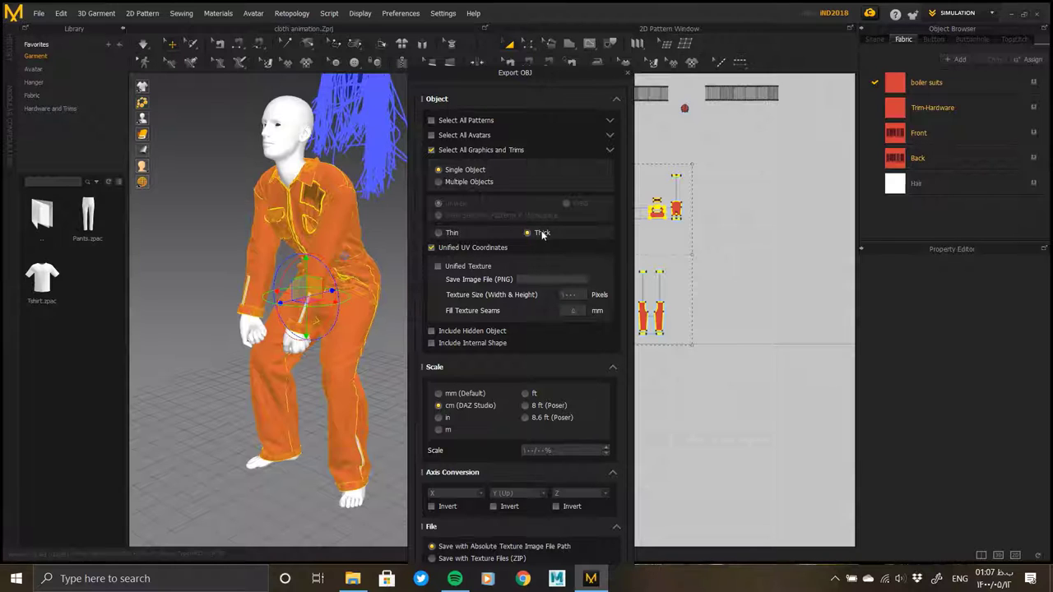
click(611, 152)
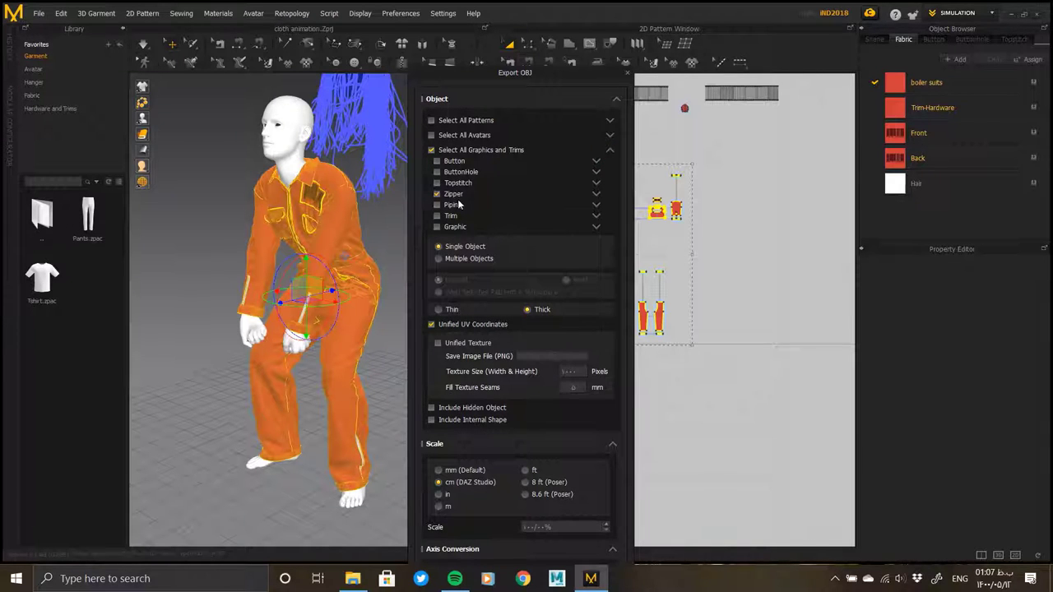
click(610, 151)
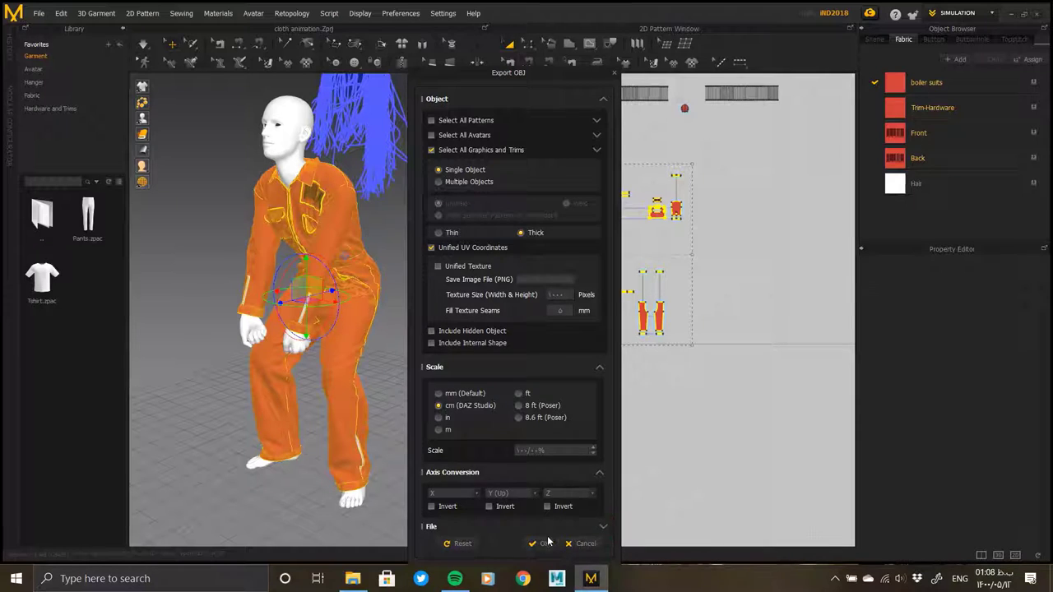
click(543, 543)
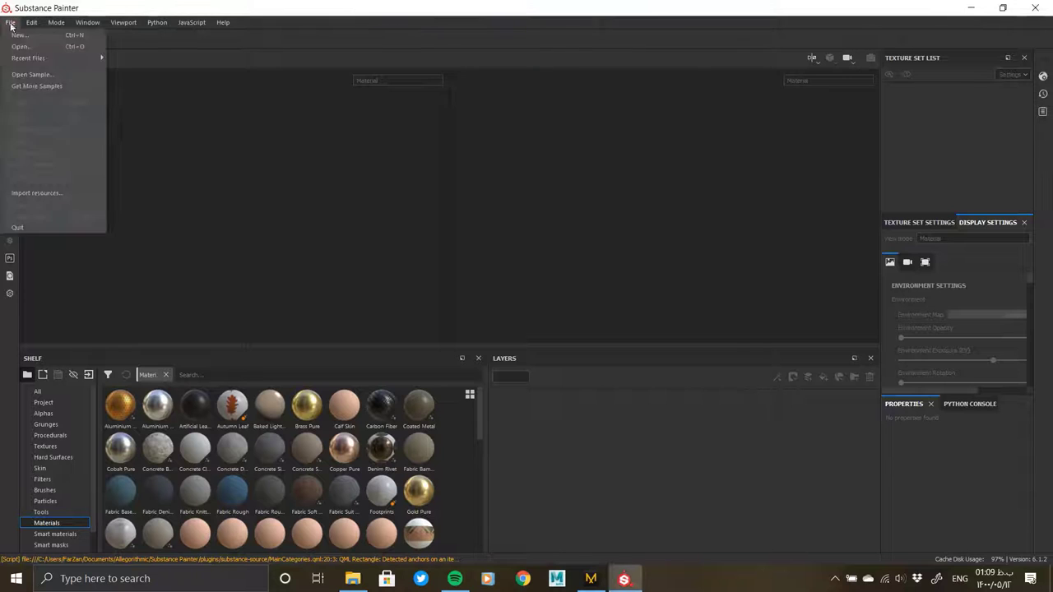
Create a new 2048 project from Desktop/boiler suits/OBJ/Boiler suits thick.obj
click(654, 168)
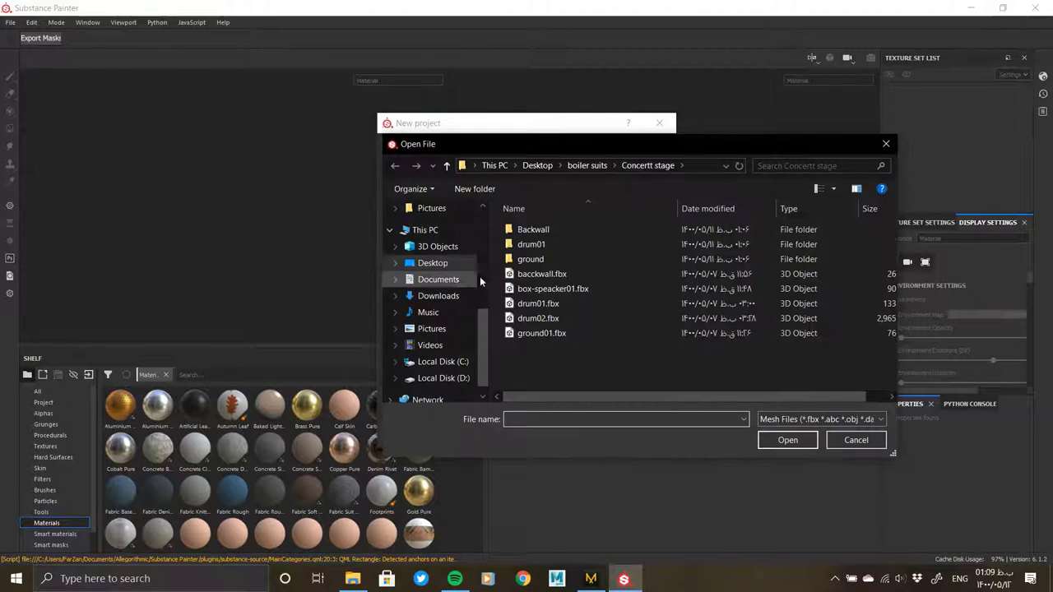
scroll(484, 276, up, 3)
scroll(484, 263, up, 3)
scroll(485, 247, down, 3)
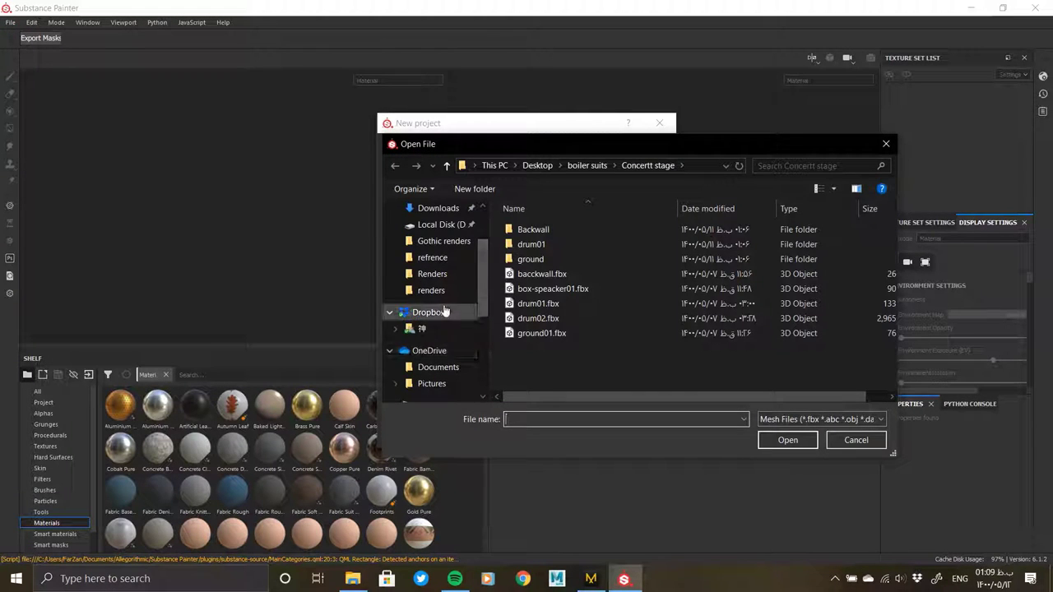
scroll(461, 272, up, 3)
click(432, 235)
double_click(827, 247)
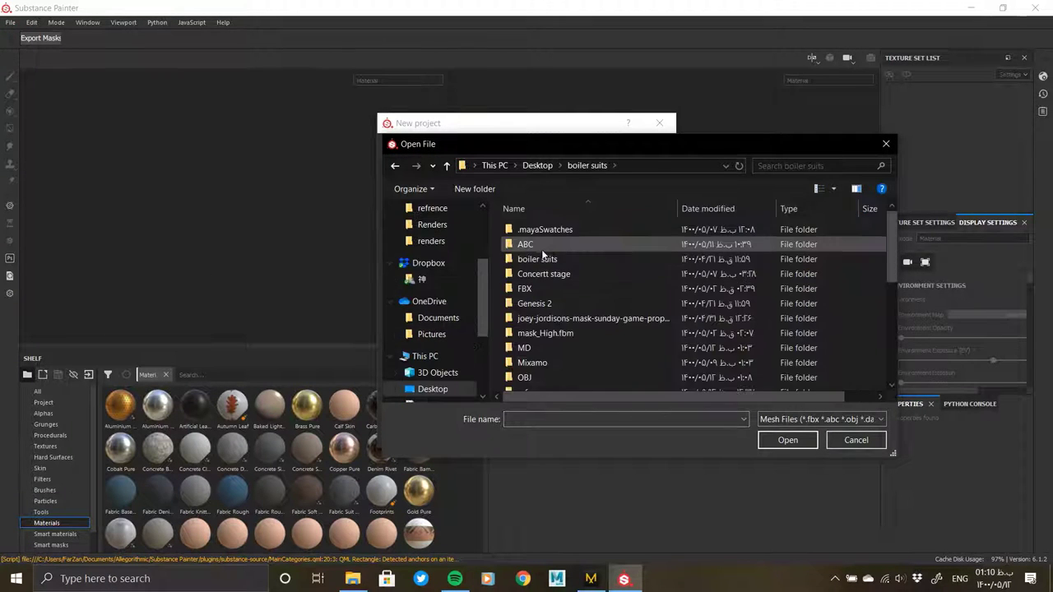
double_click(526, 294)
click(588, 166)
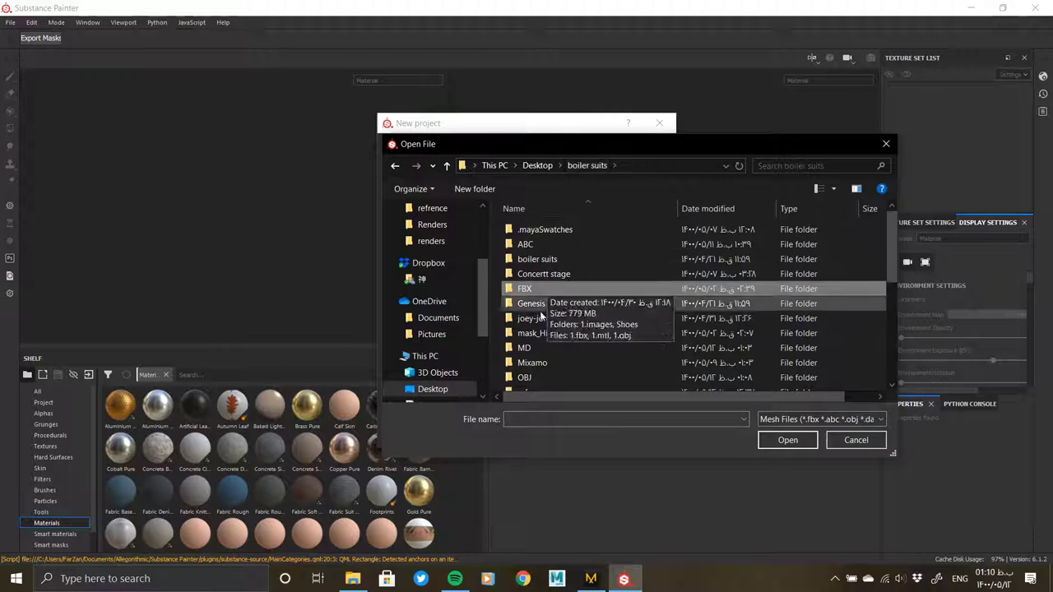
double_click(530, 371)
double_click(545, 254)
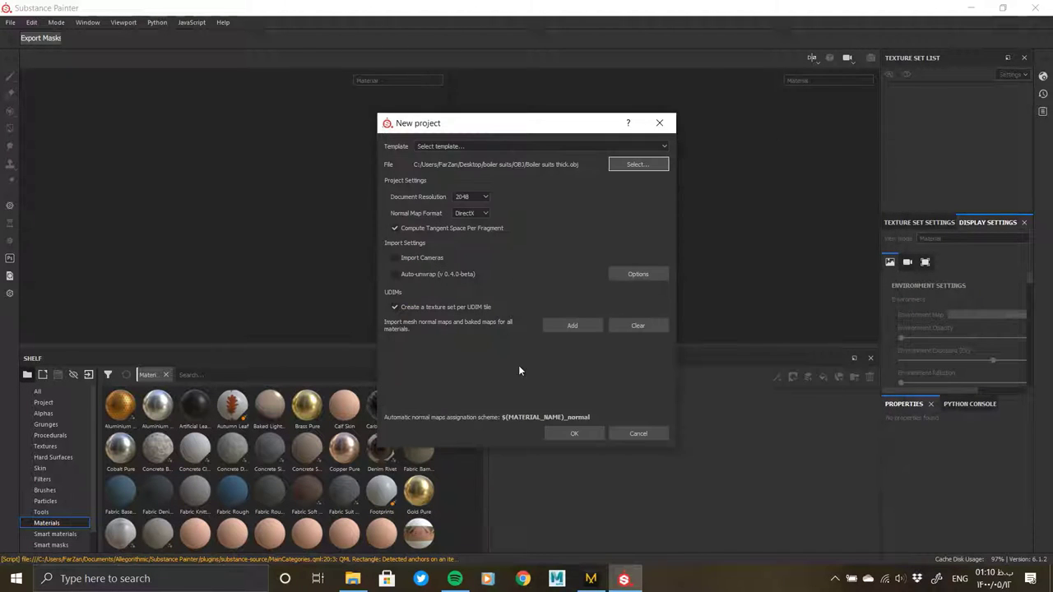
click(557, 434)
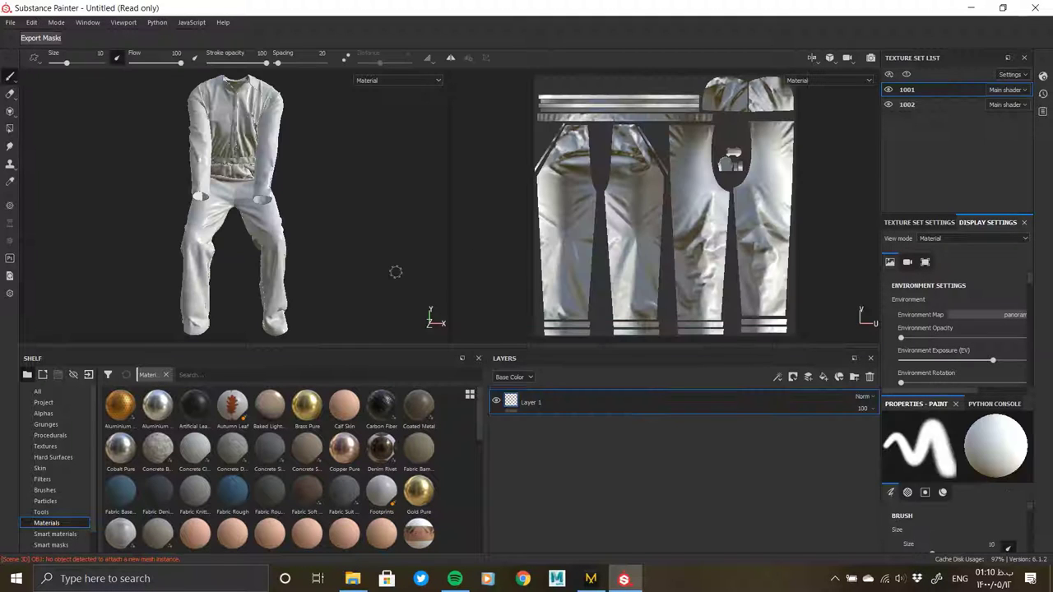
Orbit and zoom around the imported suit and select the 1002 jacket texture set
alt+drag(357, 235, 264, 224)
alt+right_drag(264, 224, 235, 215)
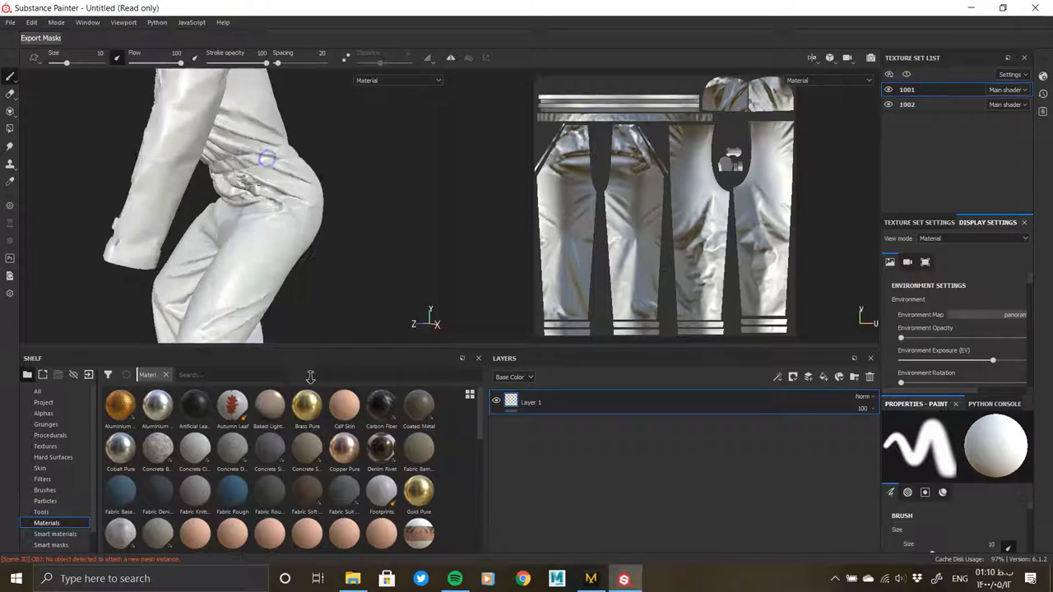
scroll(234, 215, down, 5)
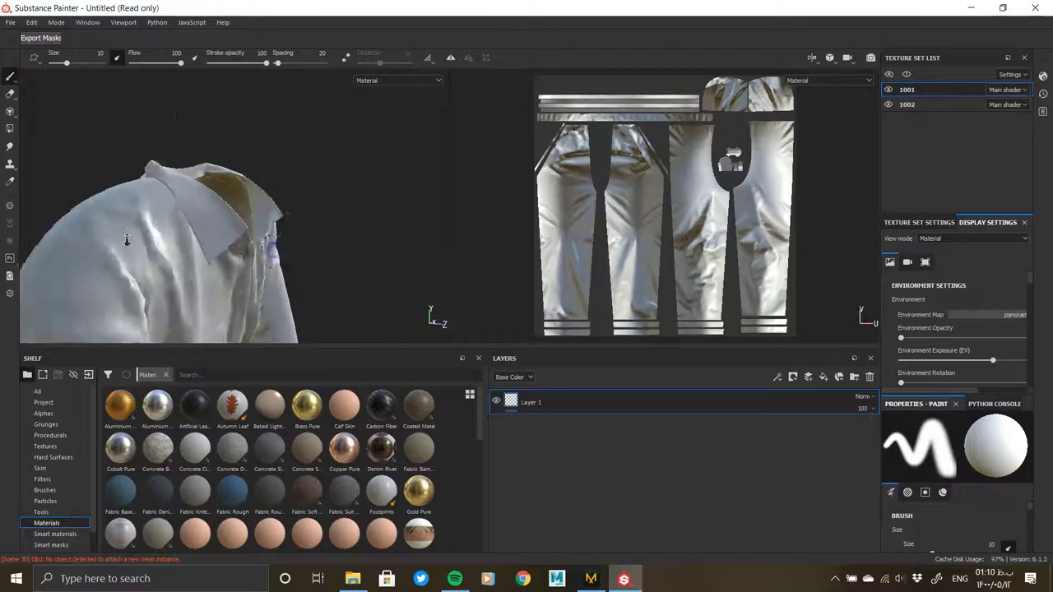
alt+drag(235, 215, 218, 222)
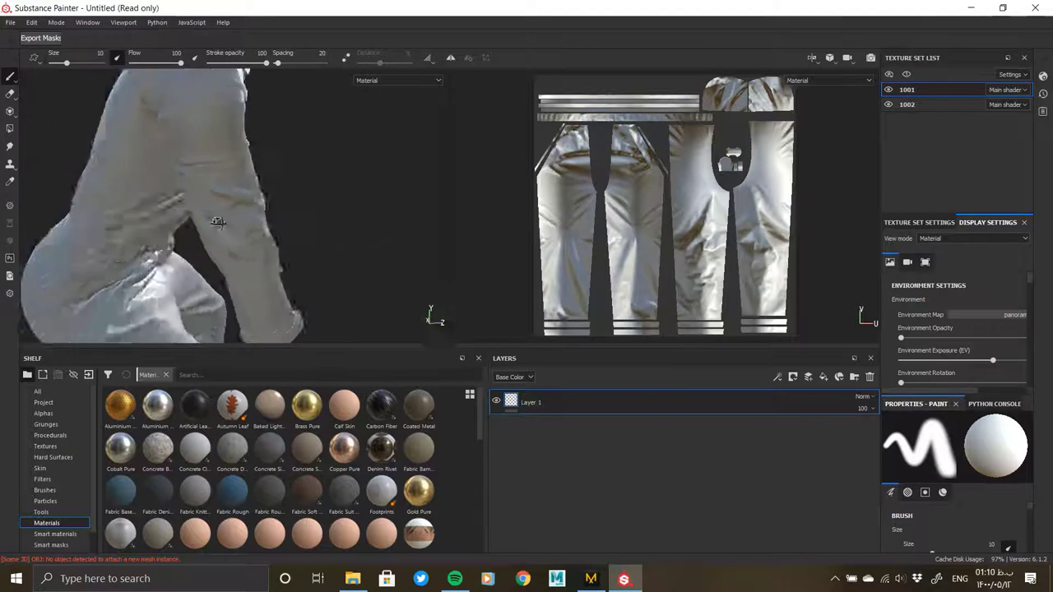
scroll(218, 222, down, 5)
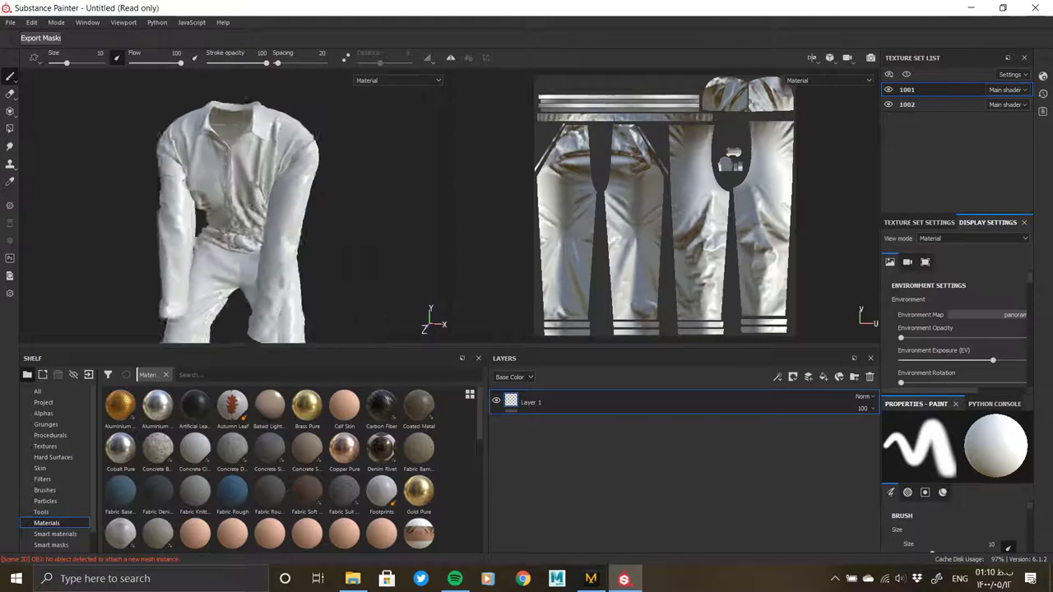
alt+drag(221, 172, 280, 177)
click(907, 104)
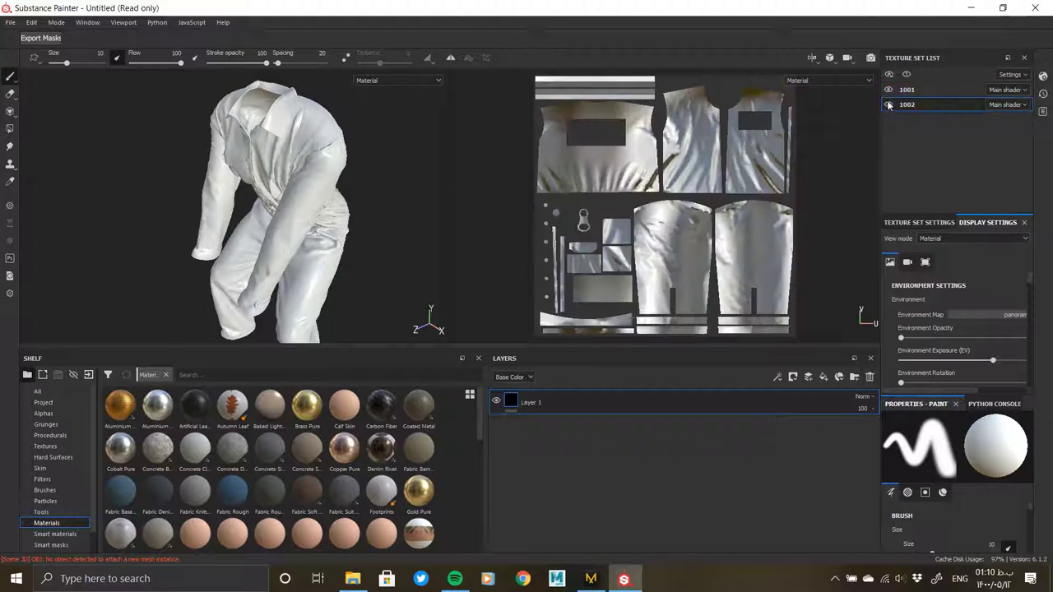
mouse_move(271, 214)
alt+mouse_down()
mouse_move(289, 275)
mouse_move(254, 226)
mouse_move(305, 211)
mouse_move(184, 188)
mouse_move(355, 159)
mouse_move(458, 176)
mouse_move(423, 317)
mouse_move(228, 183)
mouse_move(139, 202)
alt+mouse_up()
scroll(254, 226, up, 3)
Toggle the 1001 and 1002 texture set visibility, leave both shown, and reframe the whole suit
click(888, 105)
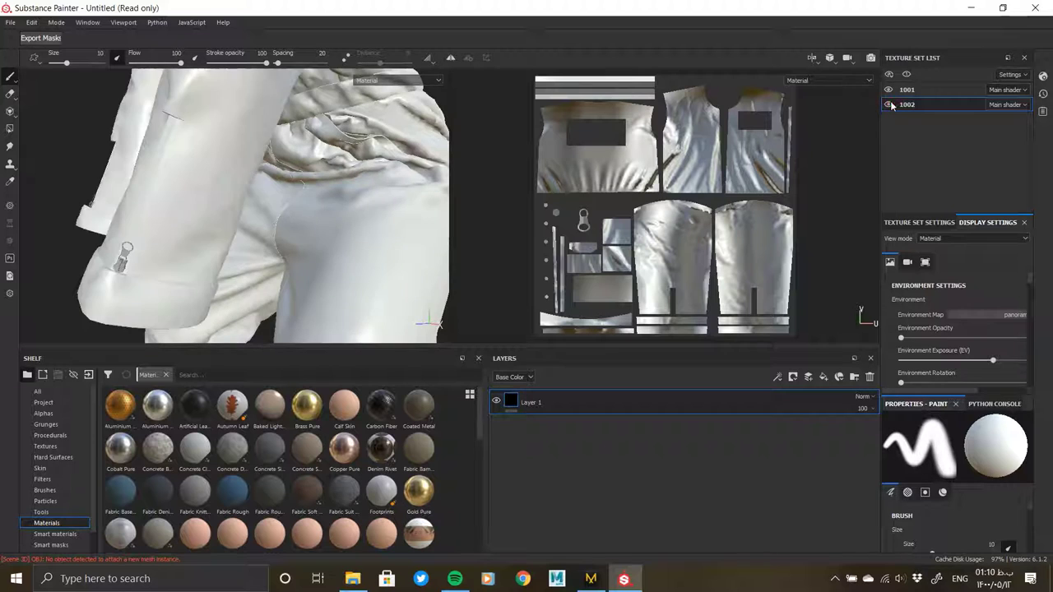
click(888, 91)
click(888, 91)
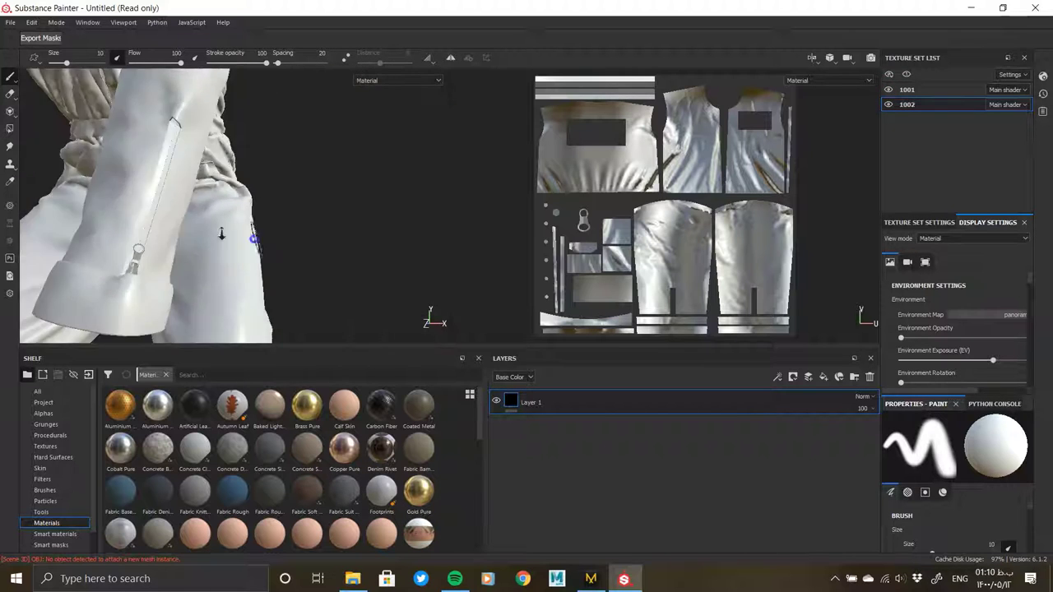
alt+drag(223, 235, 293, 246)
scroll(189, 206, down, 2)
scroll(246, 203, down, 2)
mouse_move(246, 203)
alt+mouse_down()
mouse_move(239, 215)
mouse_move(272, 214)
alt+mouse_up()
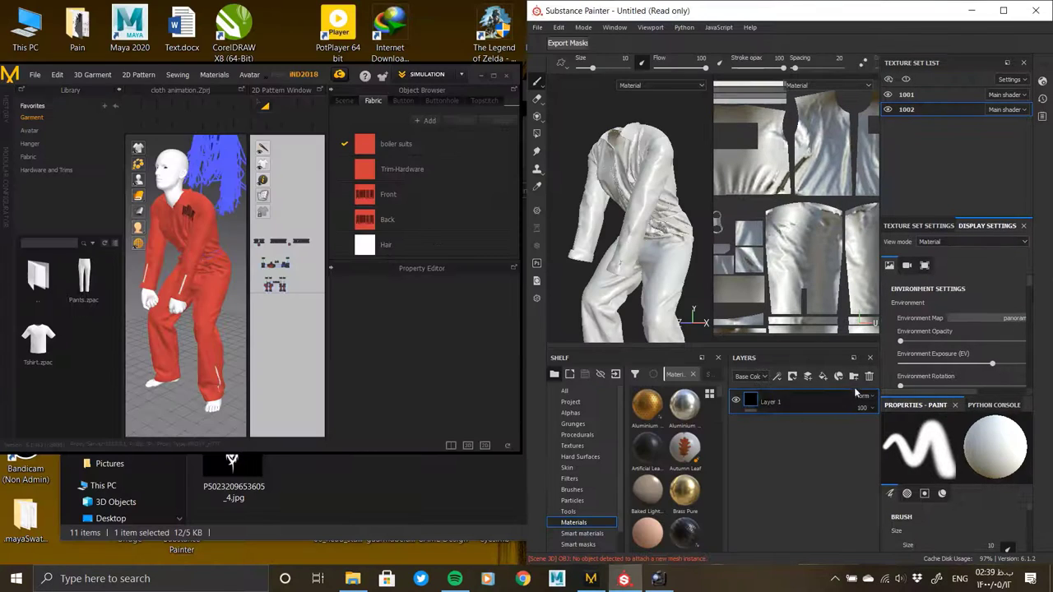
Replace the default Layer 1 with a new fill layer
click(869, 376)
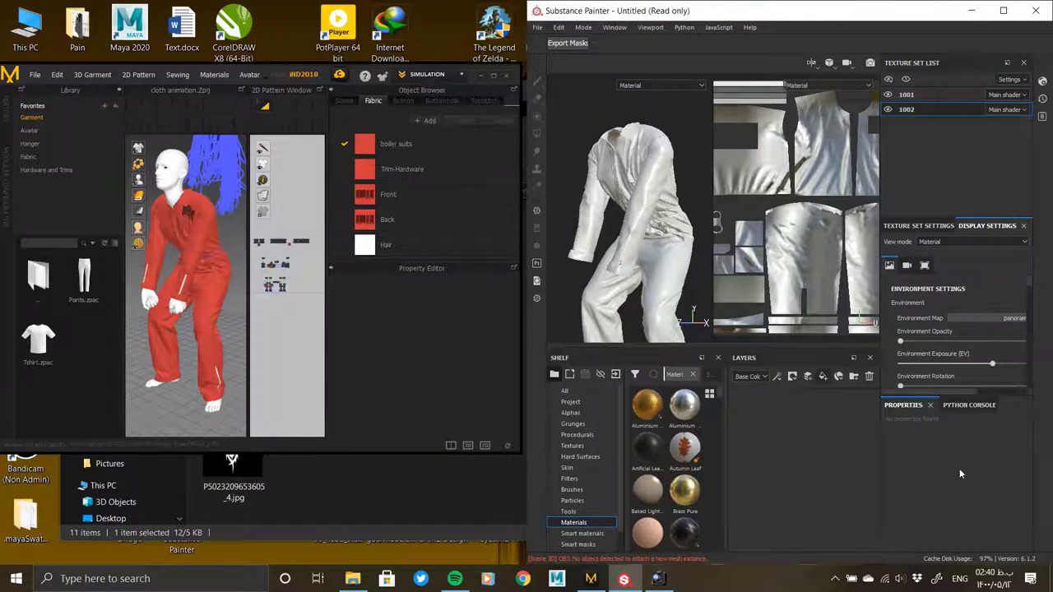
key(ctrl+z)
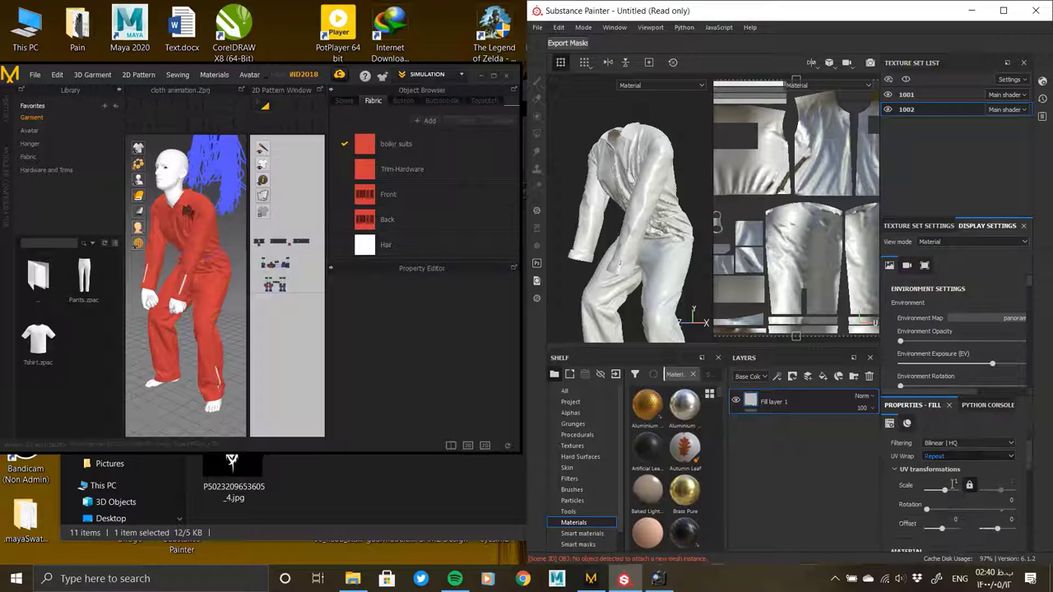
scroll(950, 489, down, 1)
scroll(948, 483, down, 1)
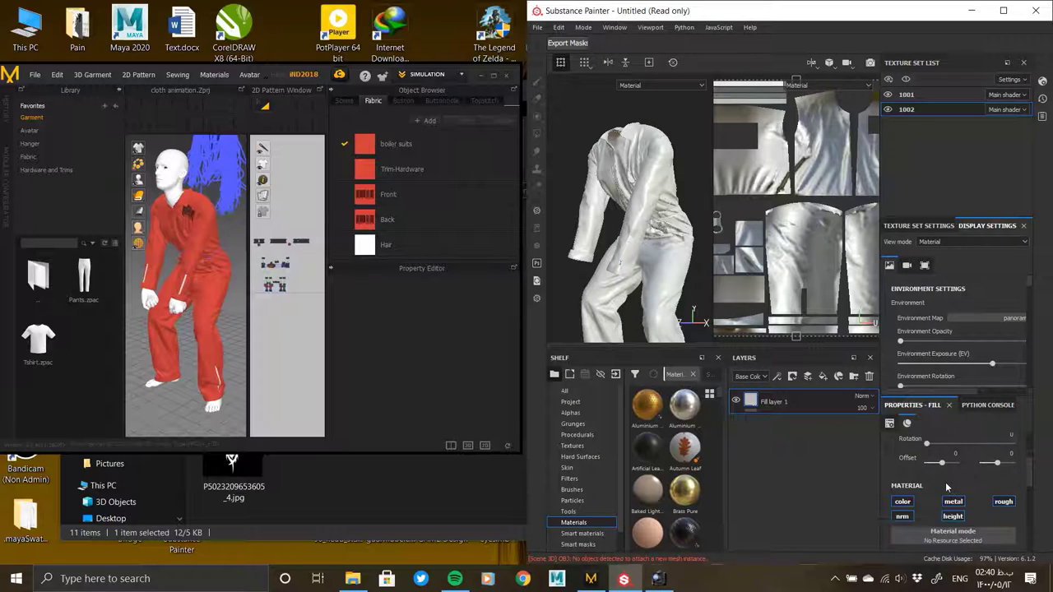
scroll(946, 488, down, 1)
scroll(946, 487, down, 1)
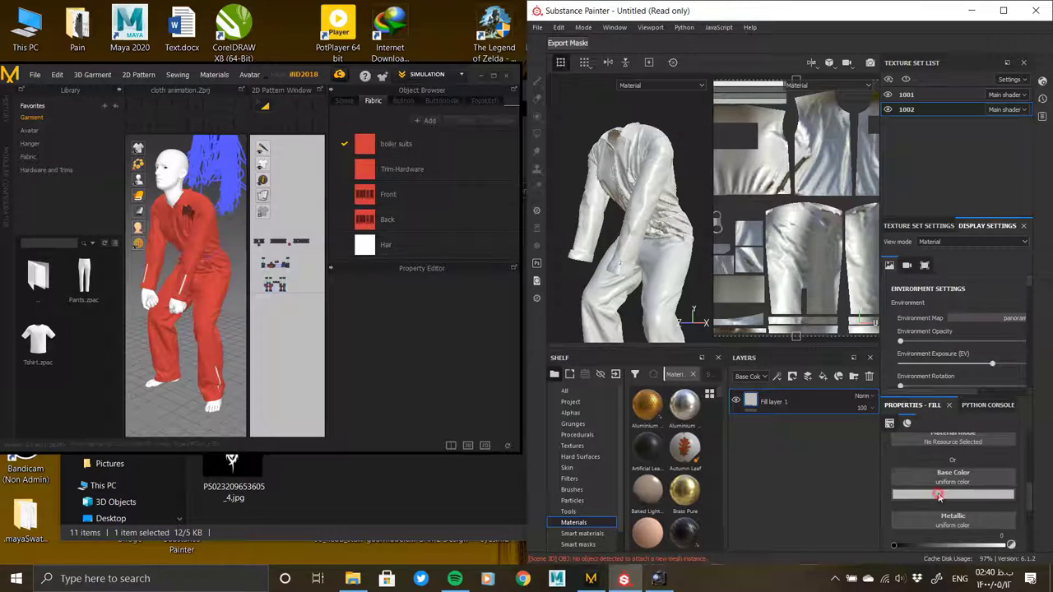
Eyedrop the red of the boiler suit fabric into the fill's Base Color
click(946, 498)
click(952, 370)
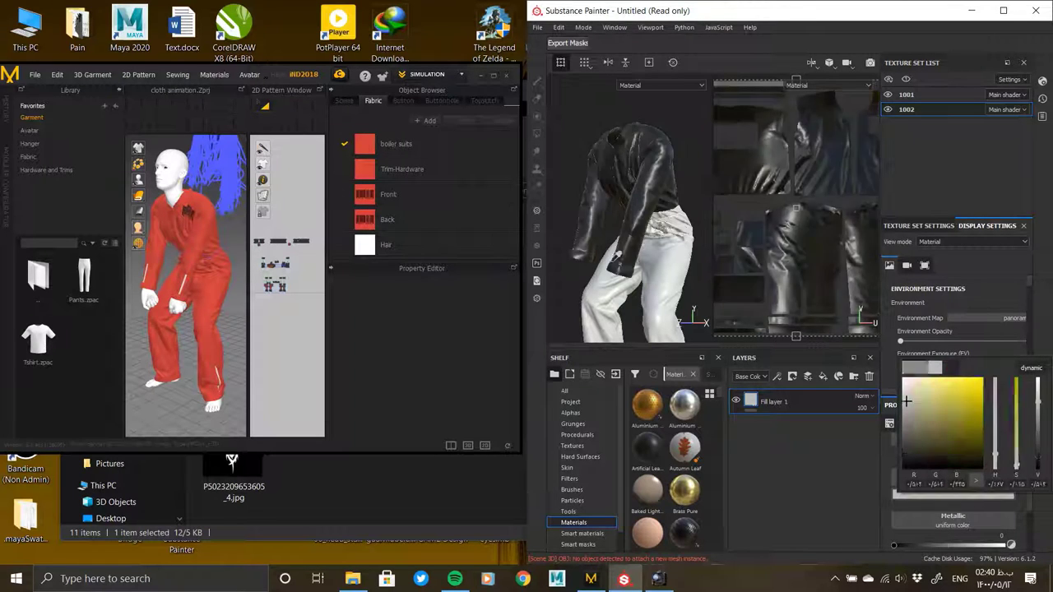
click(362, 149)
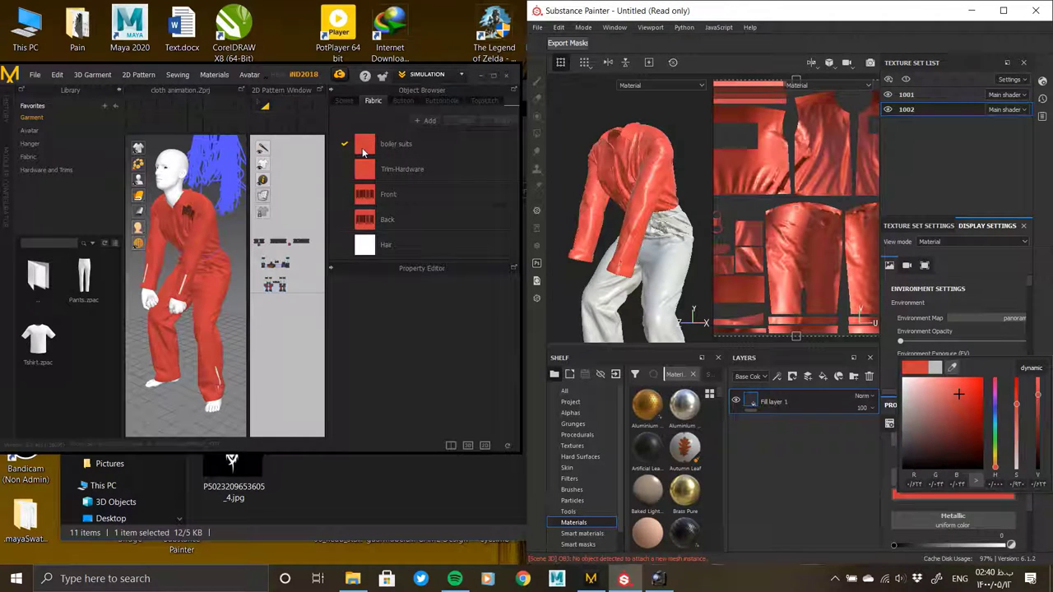
click(1003, 10)
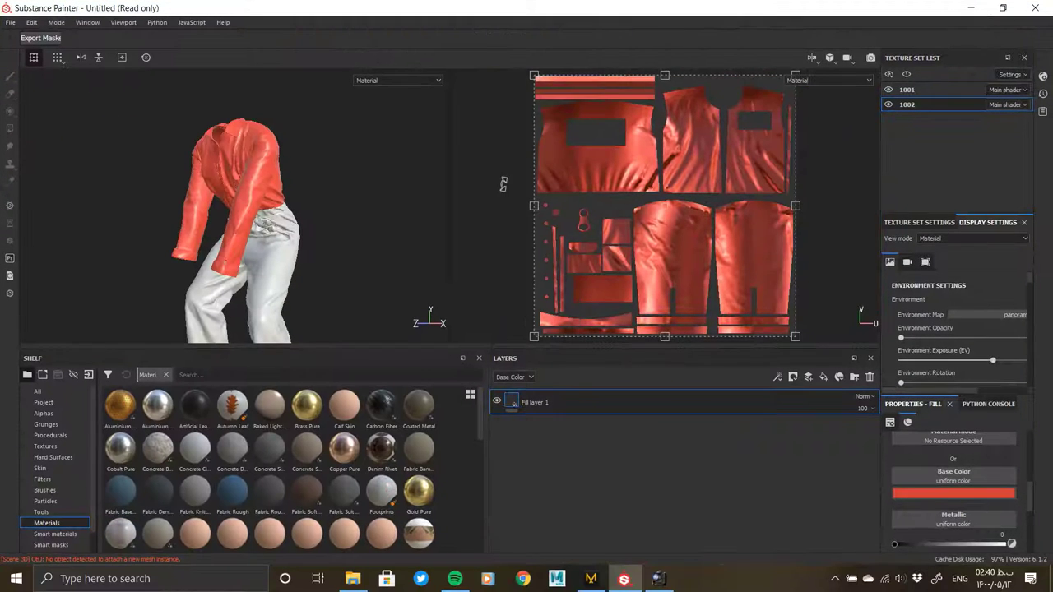
Brighten the jacket fill's red Base Color slightly and orbit to face the shirt front
mouse_move(213, 250)
alt+mouse_down()
mouse_move(263, 265)
mouse_move(385, 398)
mouse_move(296, 266)
alt+mouse_up()
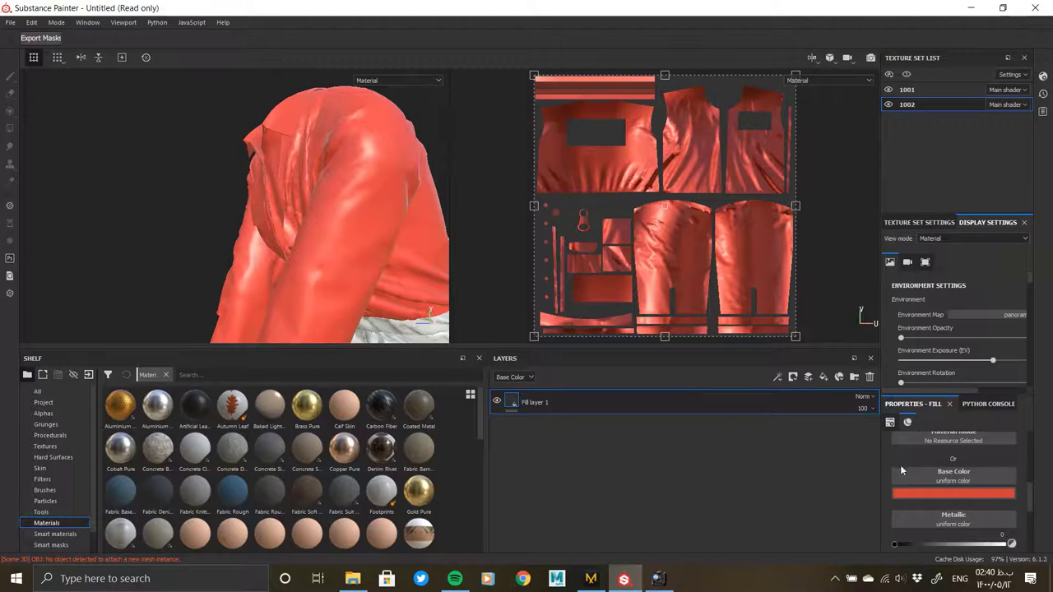
scroll(916, 509, down, 2)
scroll(916, 509, down, 2)
drag(930, 493, 1051, 495)
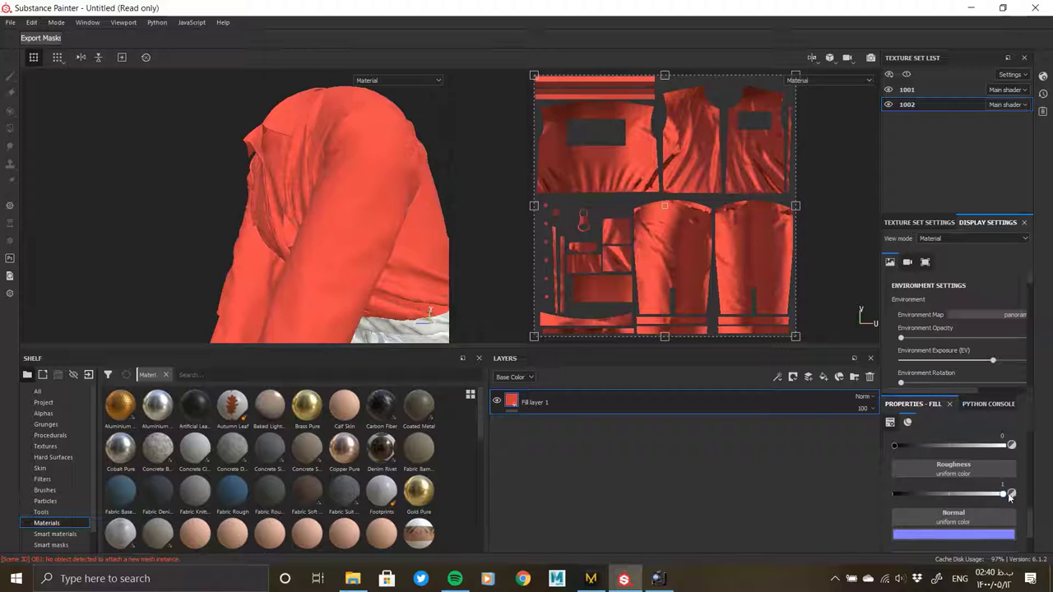
mouse_move(292, 280)
alt+mouse_down()
mouse_move(344, 254)
mouse_move(310, 263)
mouse_move(254, 105)
mouse_move(285, 251)
mouse_move(325, 308)
mouse_move(352, 242)
mouse_move(914, 446)
alt+mouse_up()
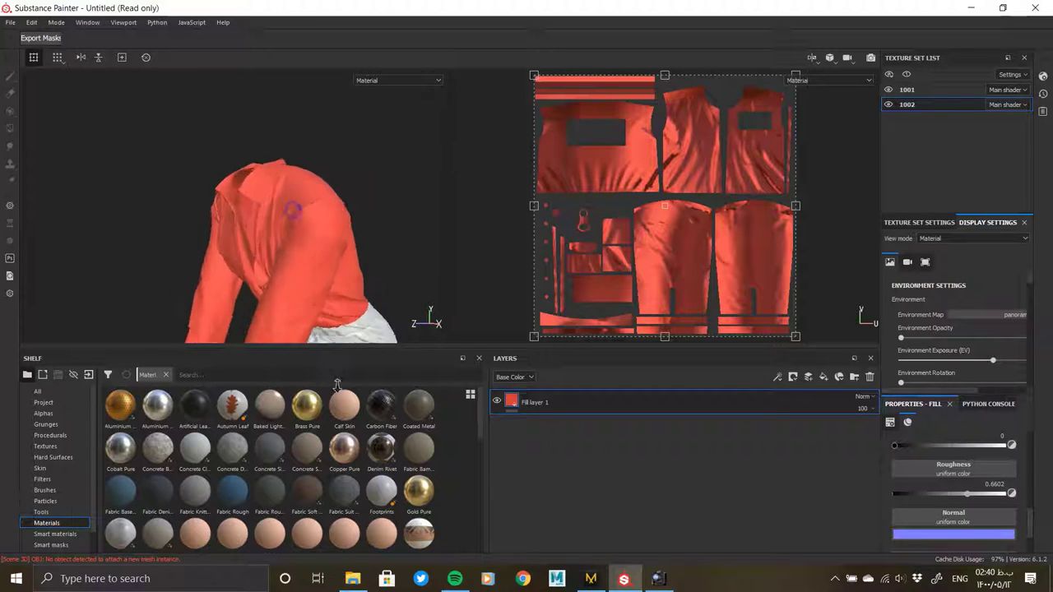
scroll(906, 459, up, 2)
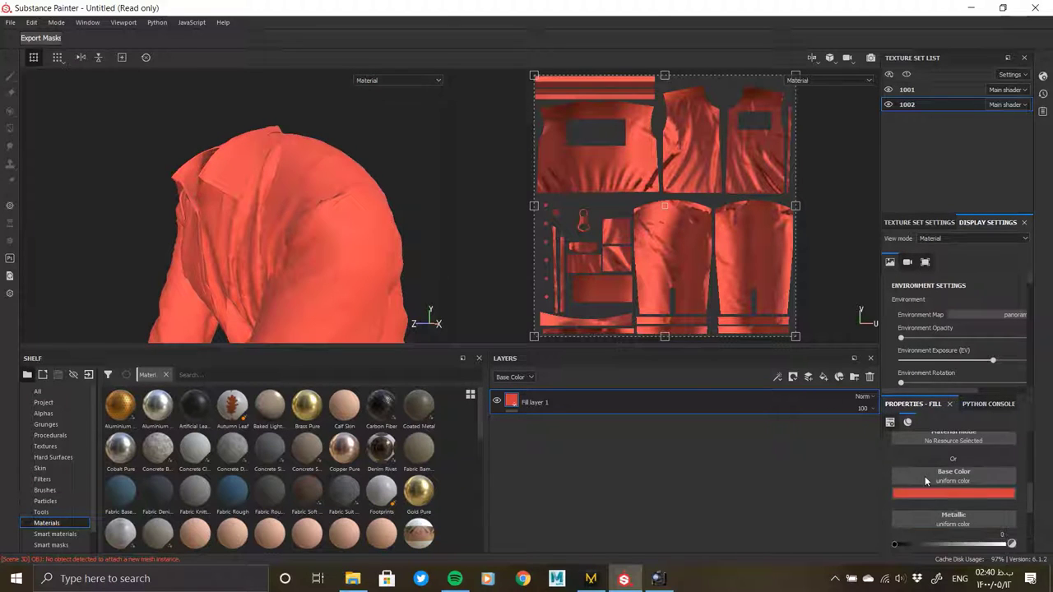
click(928, 492)
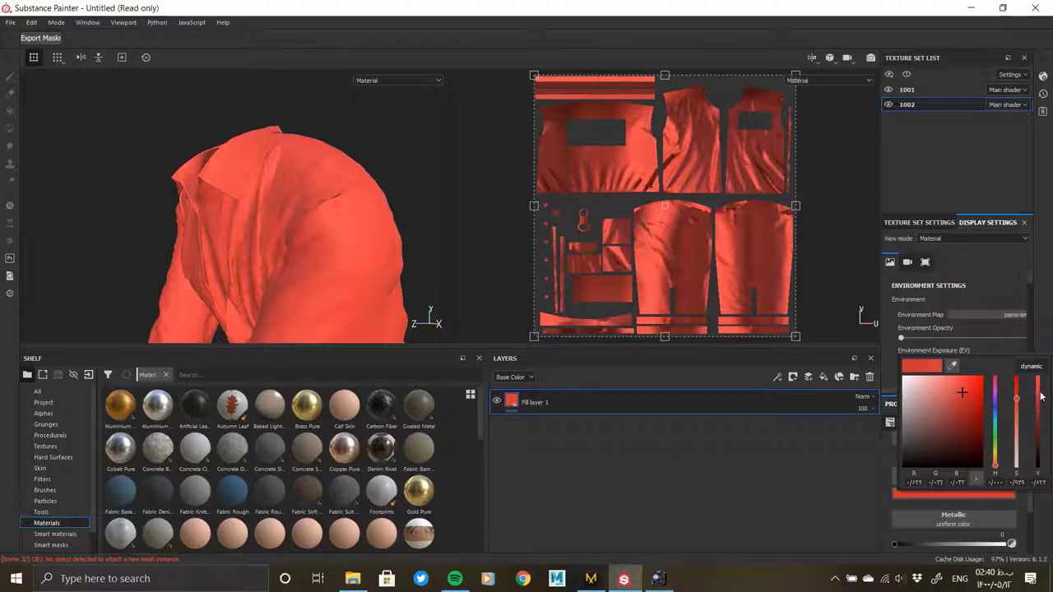
drag(1039, 394, 1038, 396)
mouse_move(433, 309)
alt+mouse_down()
mouse_move(317, 251)
mouse_move(388, 123)
mouse_move(96, 258)
mouse_move(254, 255)
mouse_move(404, 139)
mouse_move(343, 219)
mouse_move(444, 220)
mouse_move(306, 227)
mouse_move(319, 306)
mouse_move(330, 230)
mouse_move(353, 280)
mouse_move(323, 262)
mouse_move(247, 251)
alt+mouse_up()
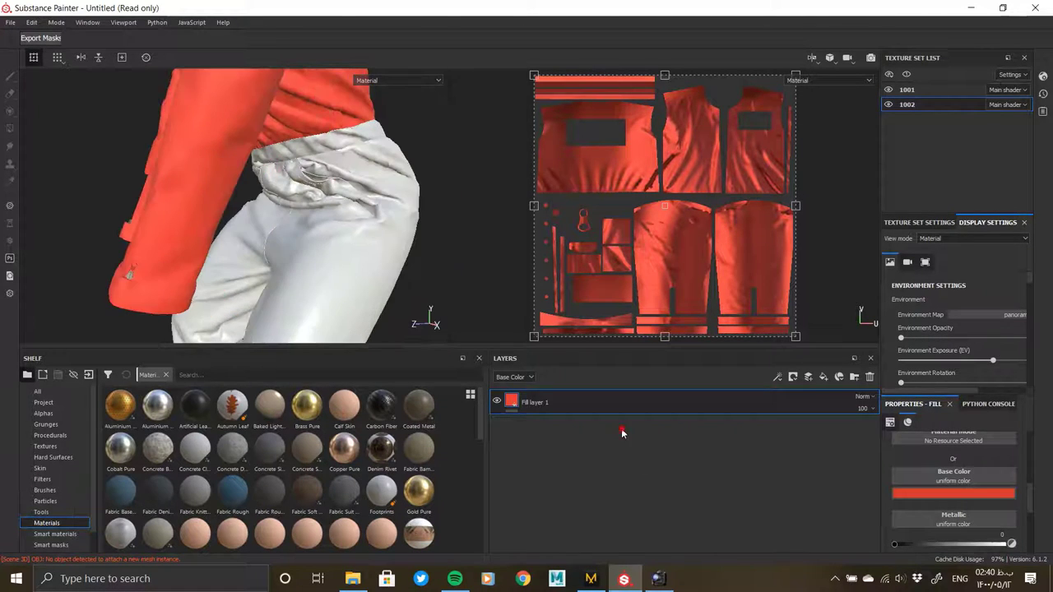
mouse_move(296, 282)
alt+mouse_down()
mouse_move(360, 296)
mouse_move(236, 310)
mouse_move(262, 203)
alt+mouse_up()
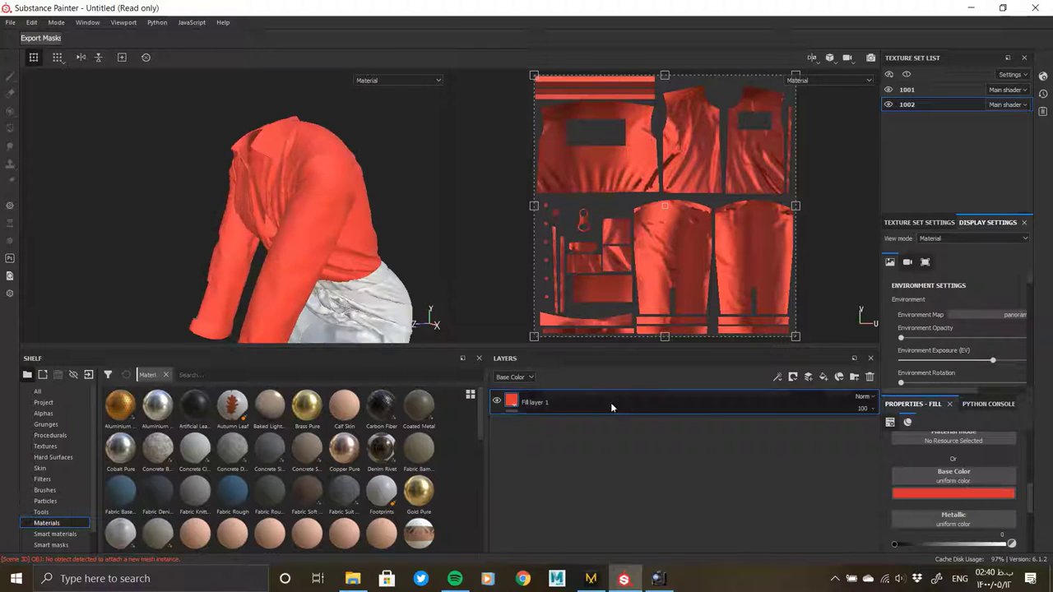
Add a second fill layer with only the roughness channel enabled
click(823, 376)
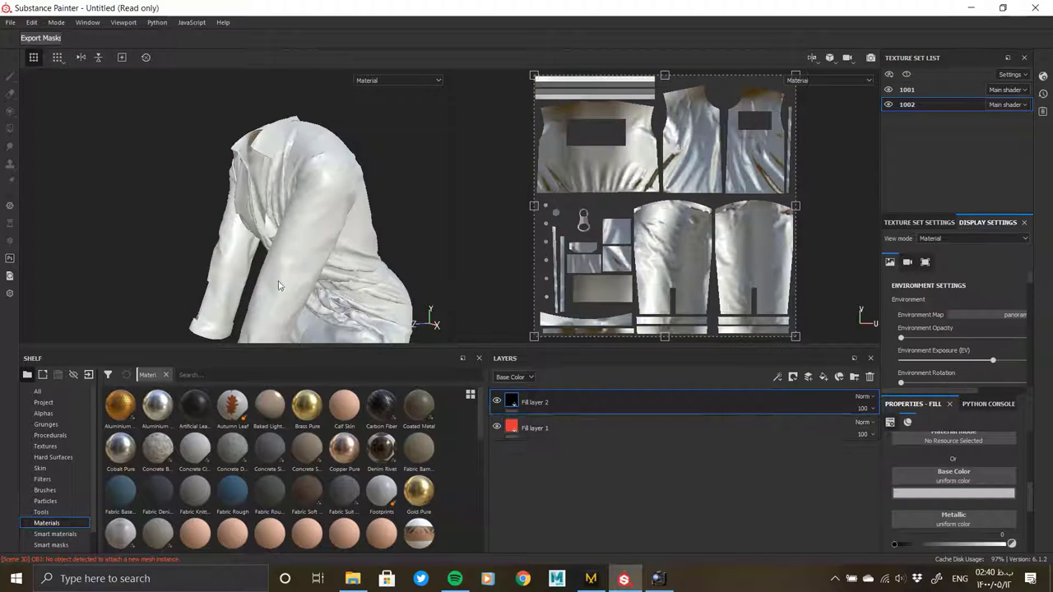
scroll(956, 497, up, 3)
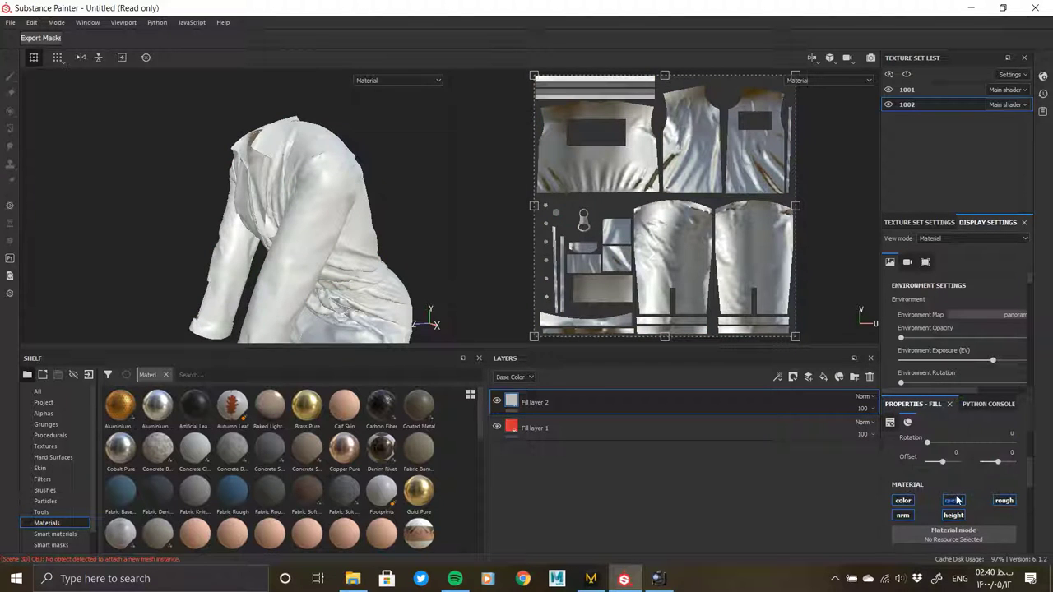
click(903, 517)
click(903, 500)
click(955, 501)
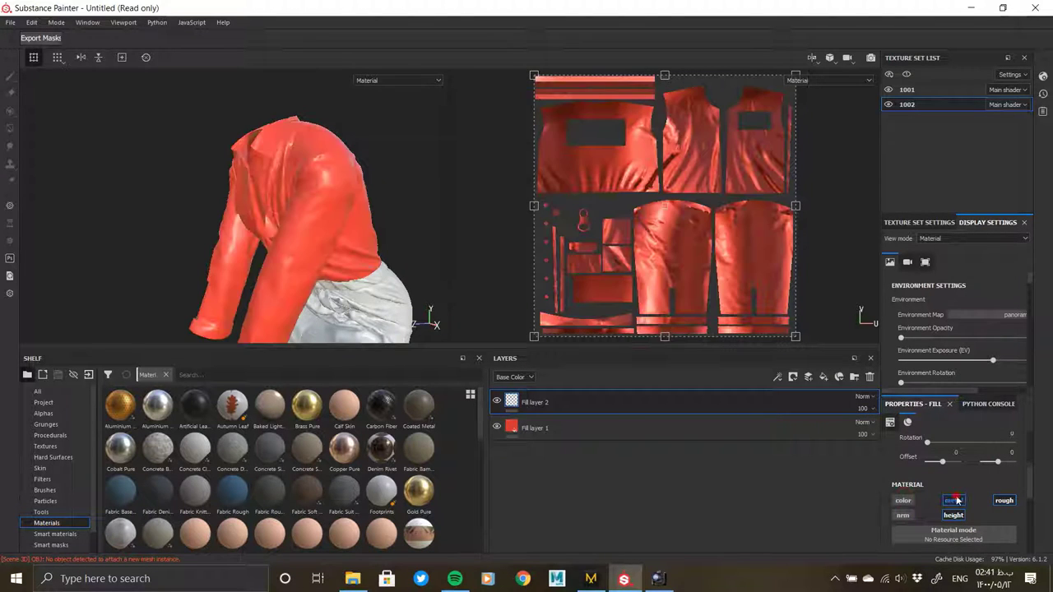
click(1005, 500)
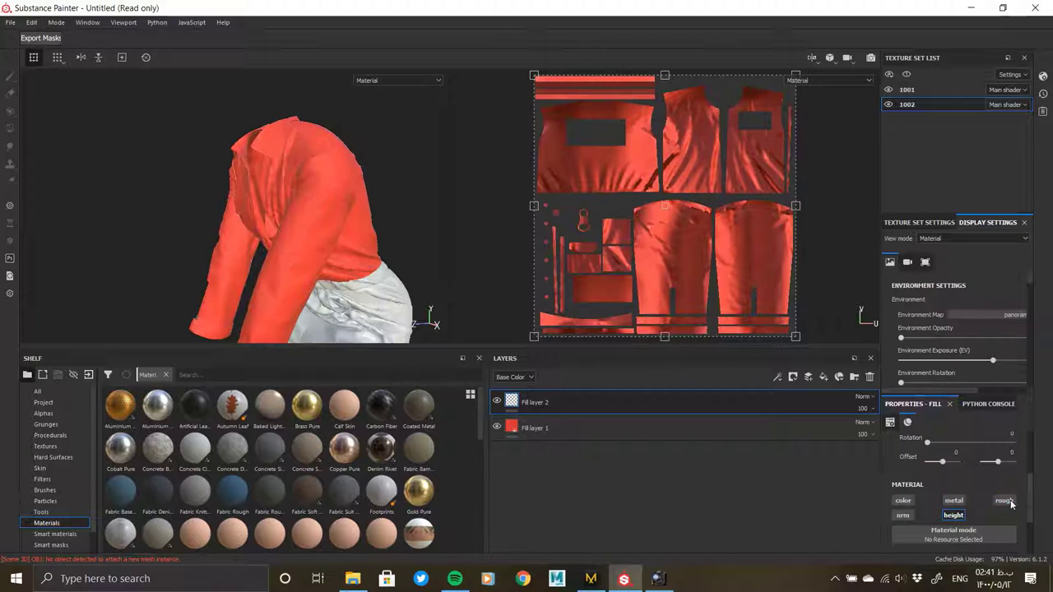
click(946, 515)
click(1007, 500)
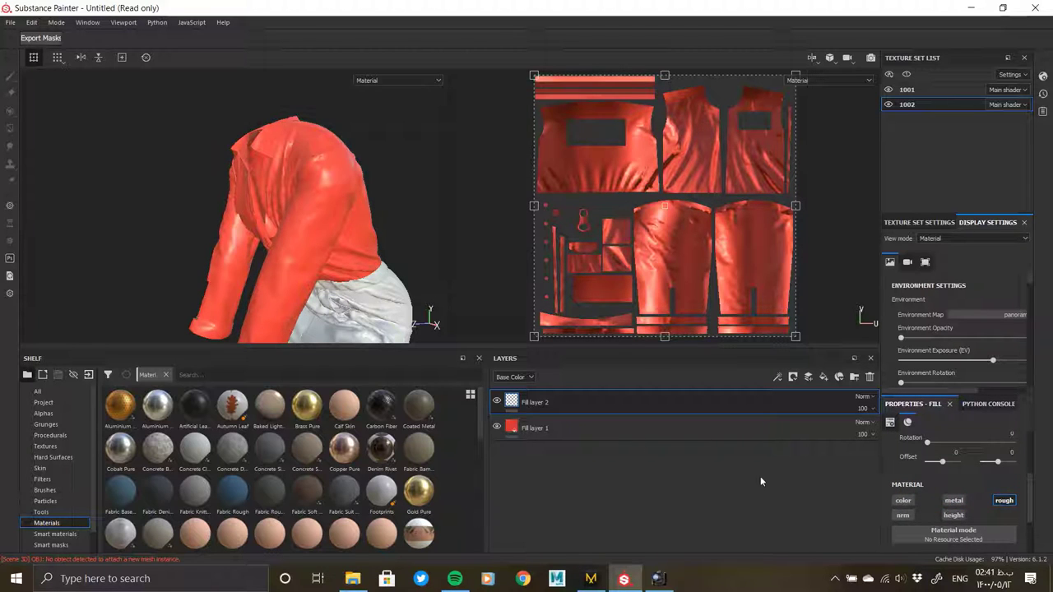
Give the roughness fill layer a black mask and show the mask in the viewport
right_click(523, 403)
click(560, 31)
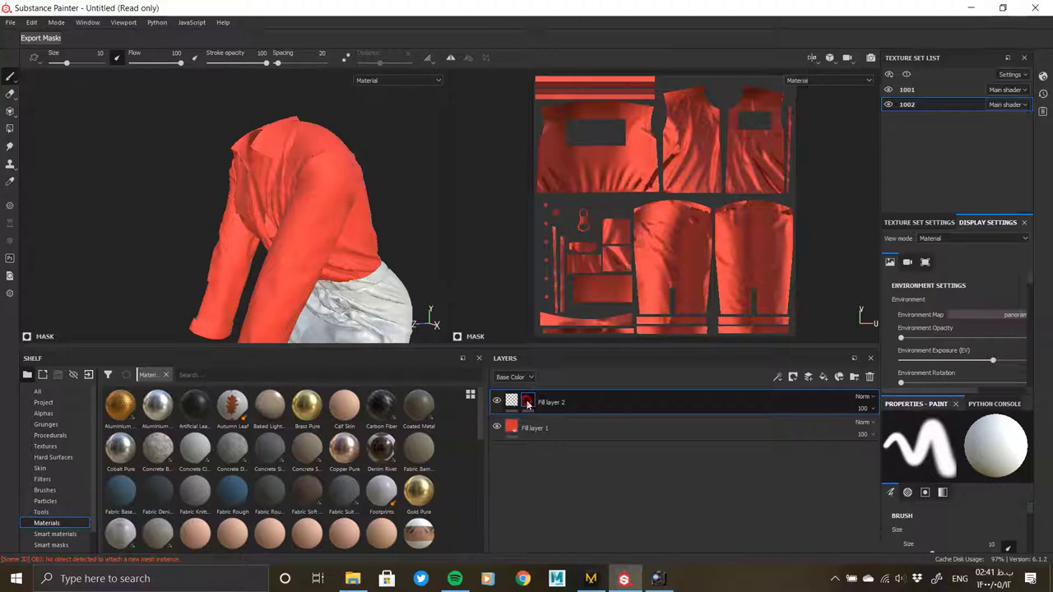
alt+click(527, 403)
Add a fill effect to the black mask using the BnW Spots 1 grayscale texture
right_click(532, 403)
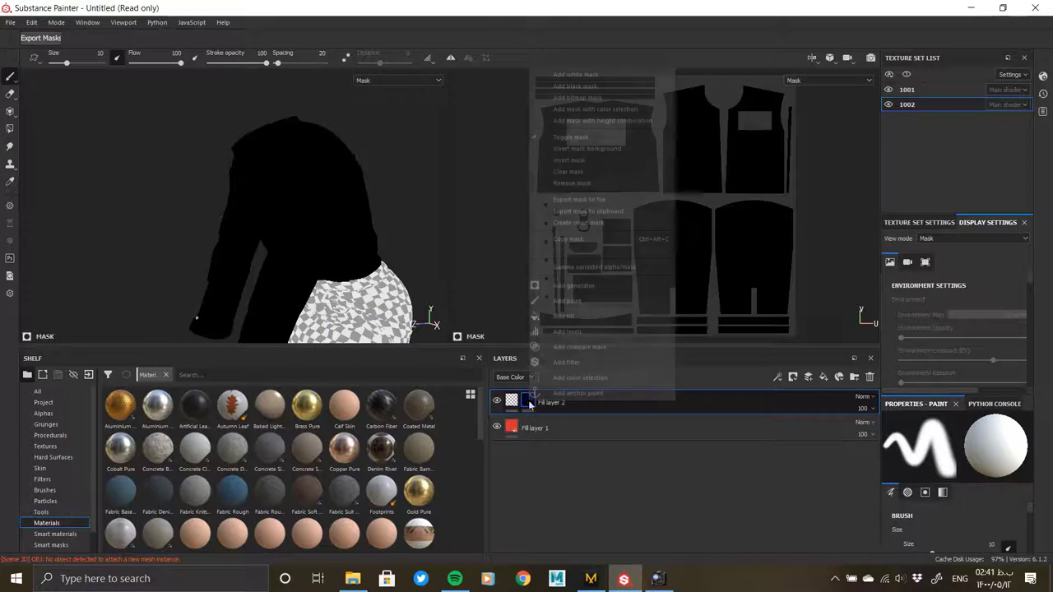
click(580, 314)
click(947, 503)
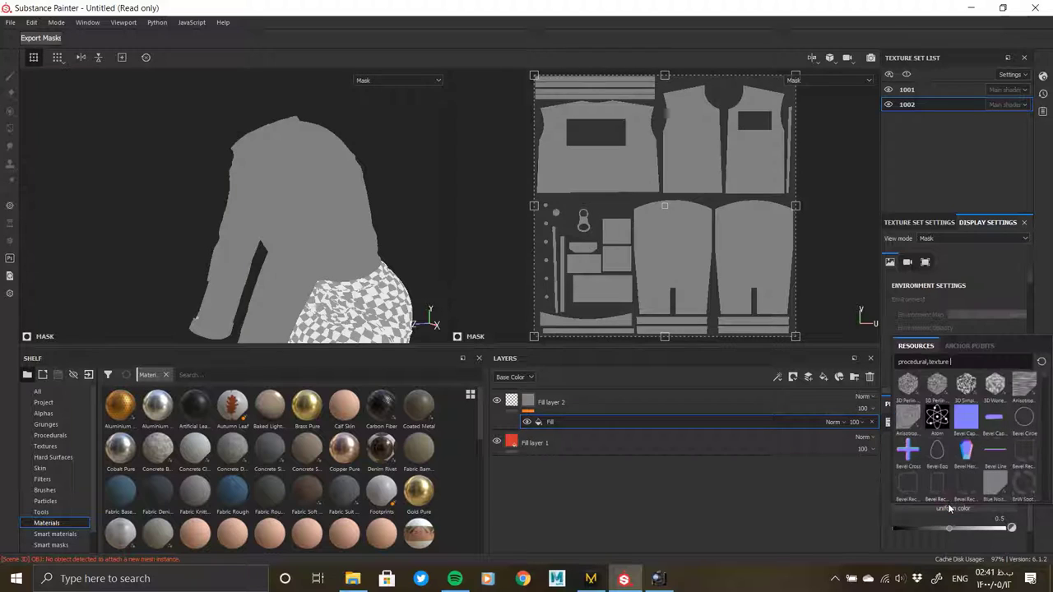
scroll(1026, 420, down, 3)
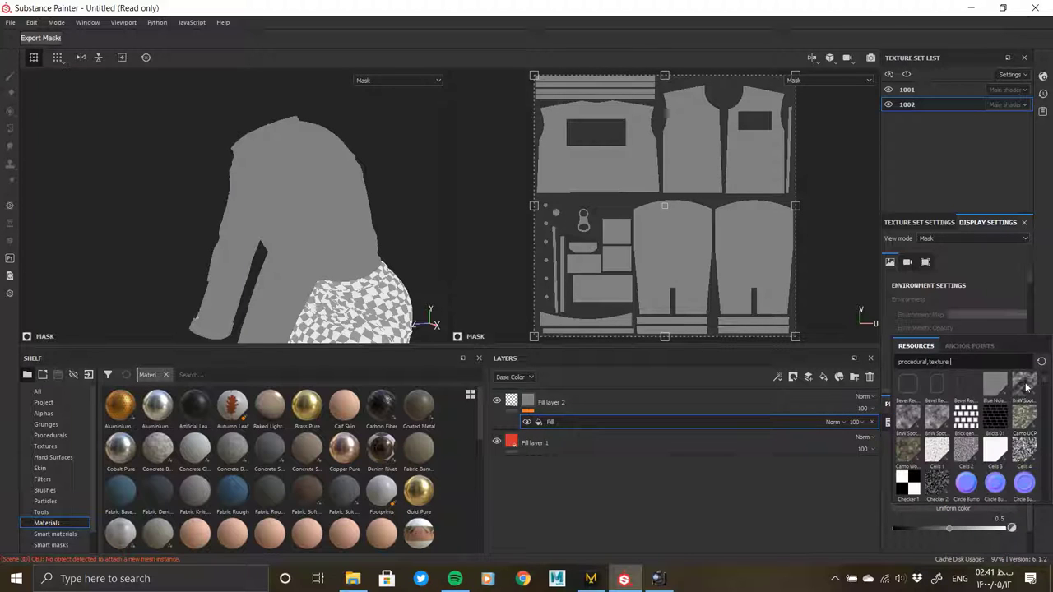
mouse_move(937, 483)
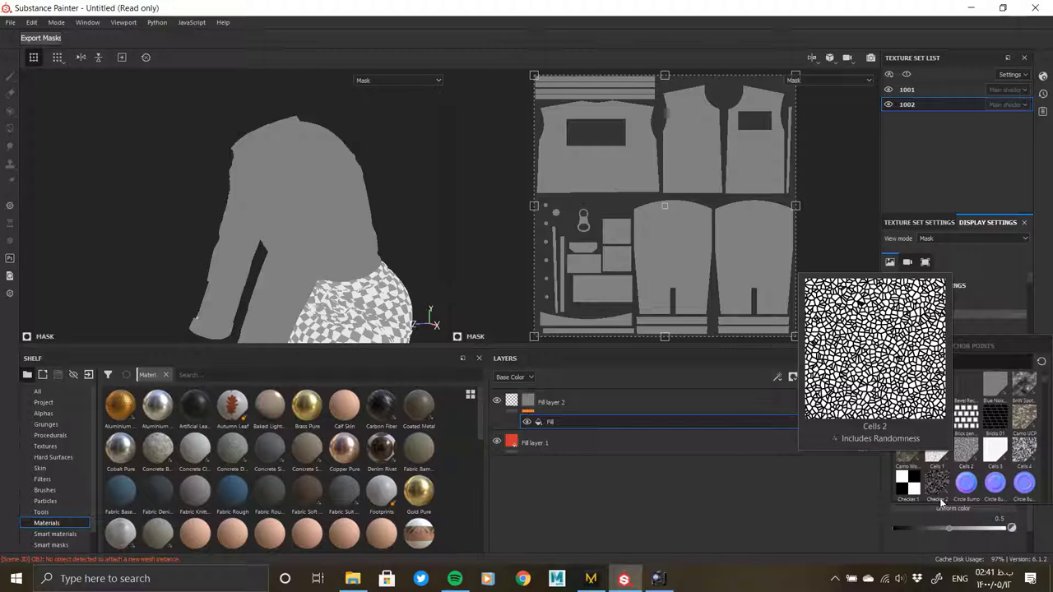
click(1024, 386)
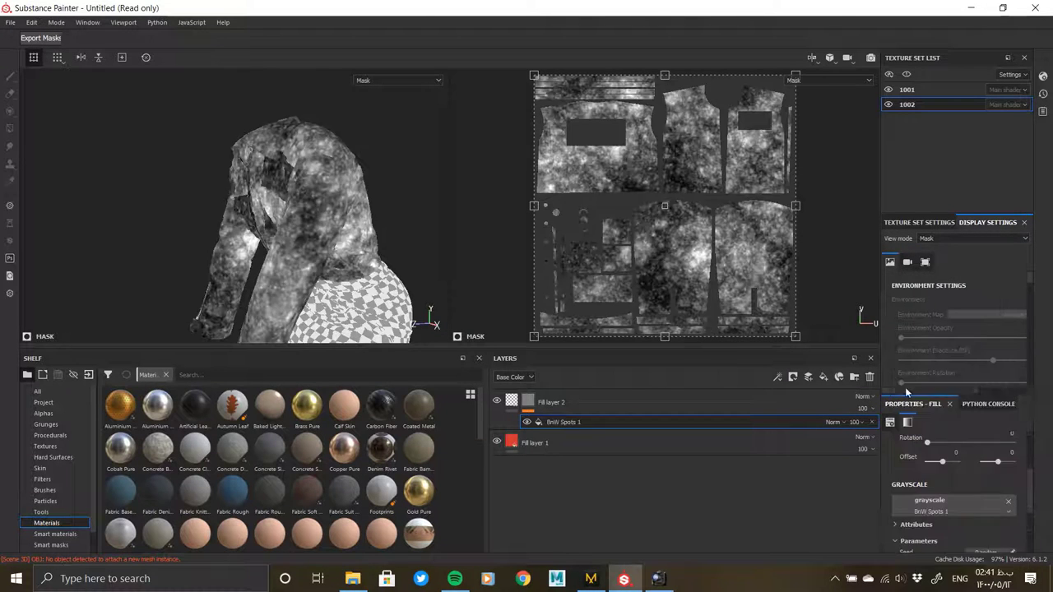
Inspect the spotted roughness on the model, then select the BnW Spots 1 mask effect
alt+drag(305, 267, 376, 237)
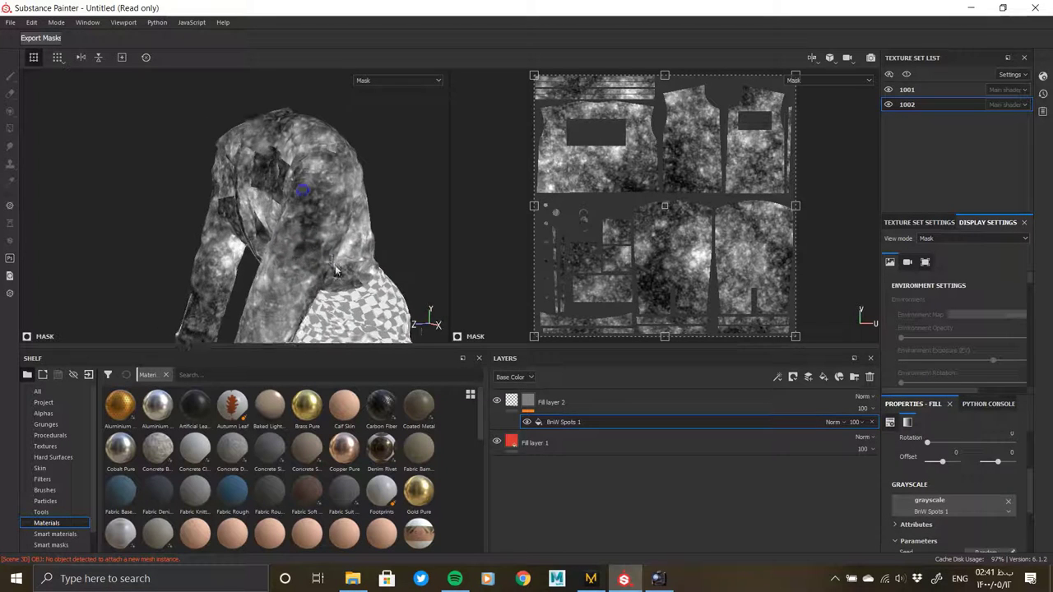
click(505, 401)
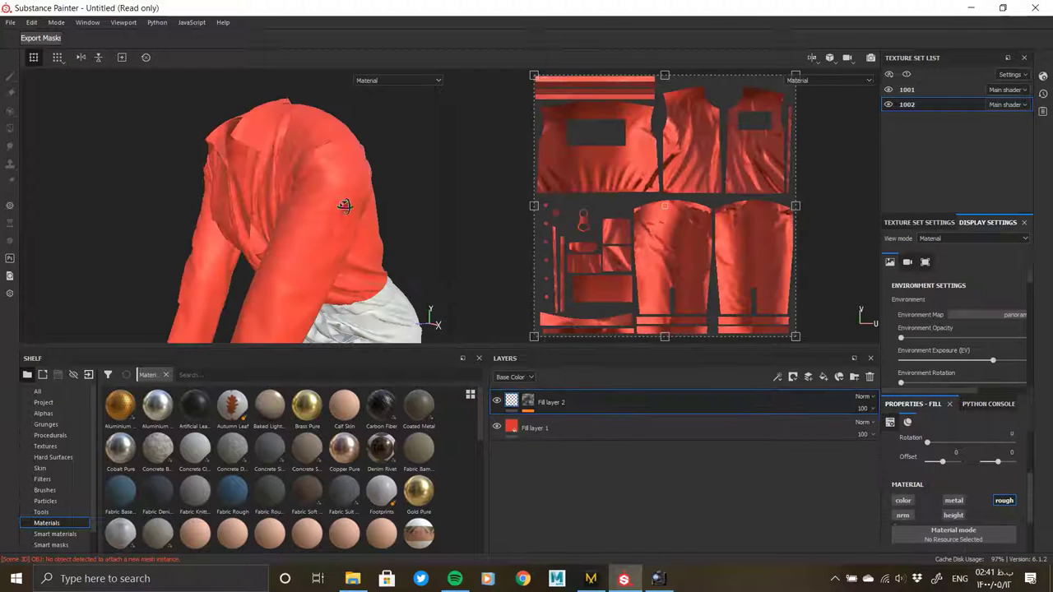
mouse_move(345, 206)
alt+mouse_down()
mouse_move(286, 197)
mouse_move(423, 205)
mouse_move(363, 256)
alt+mouse_up()
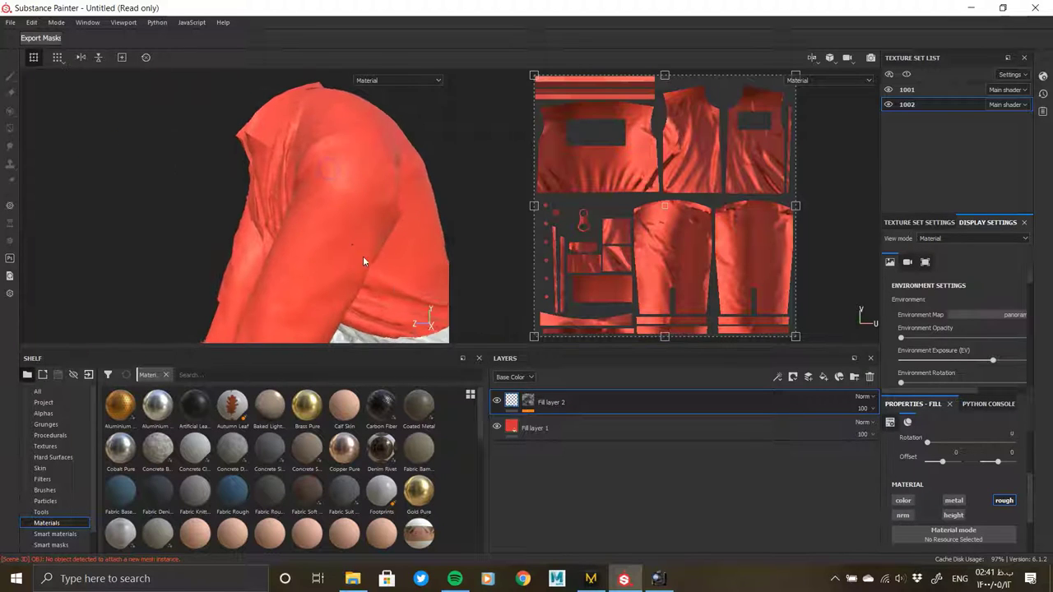
click(528, 400)
alt+click(532, 402)
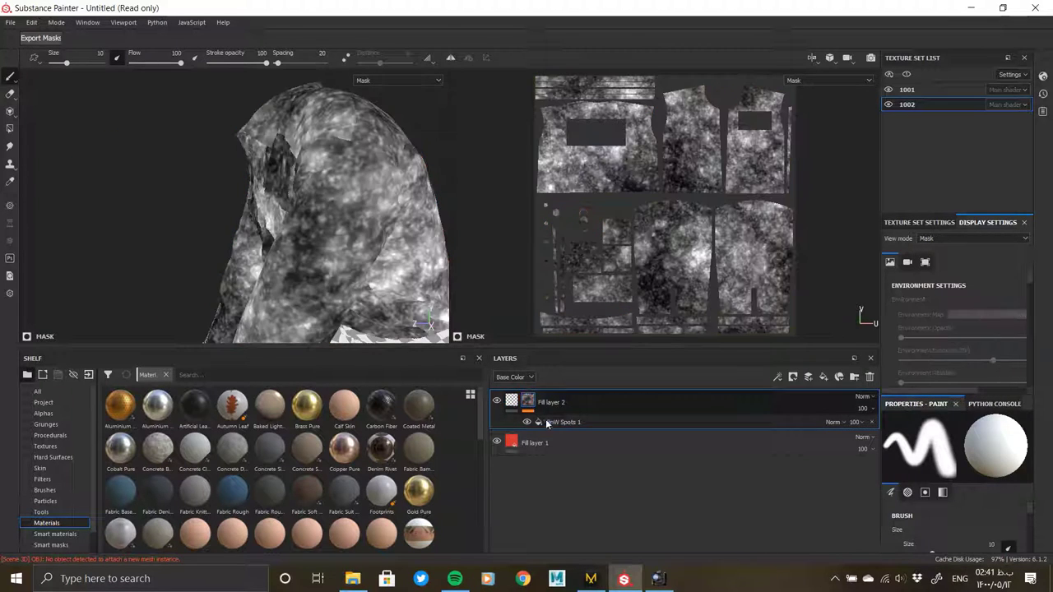
click(556, 422)
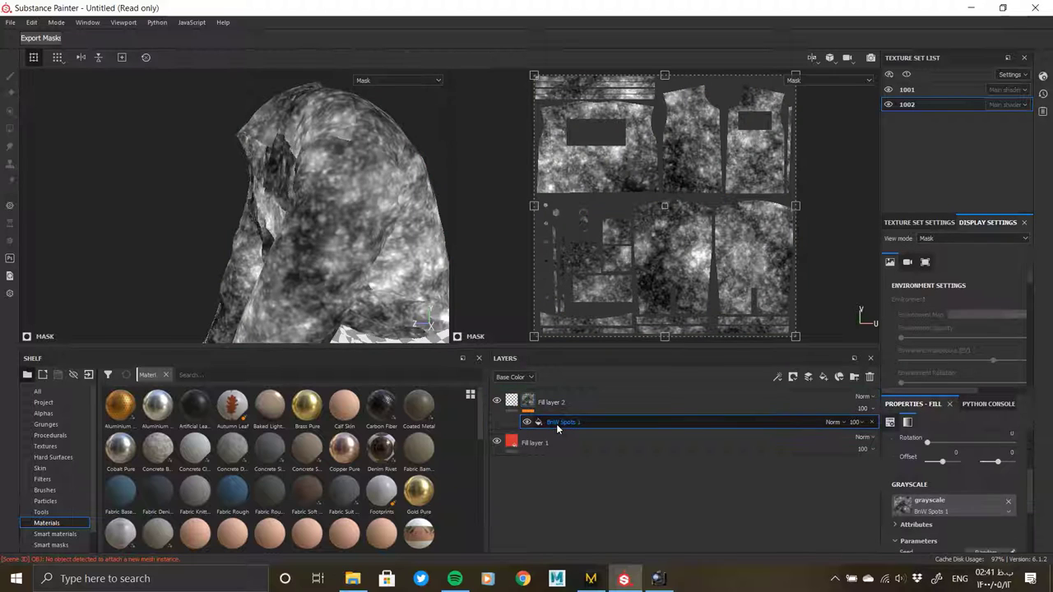
right_click(555, 422)
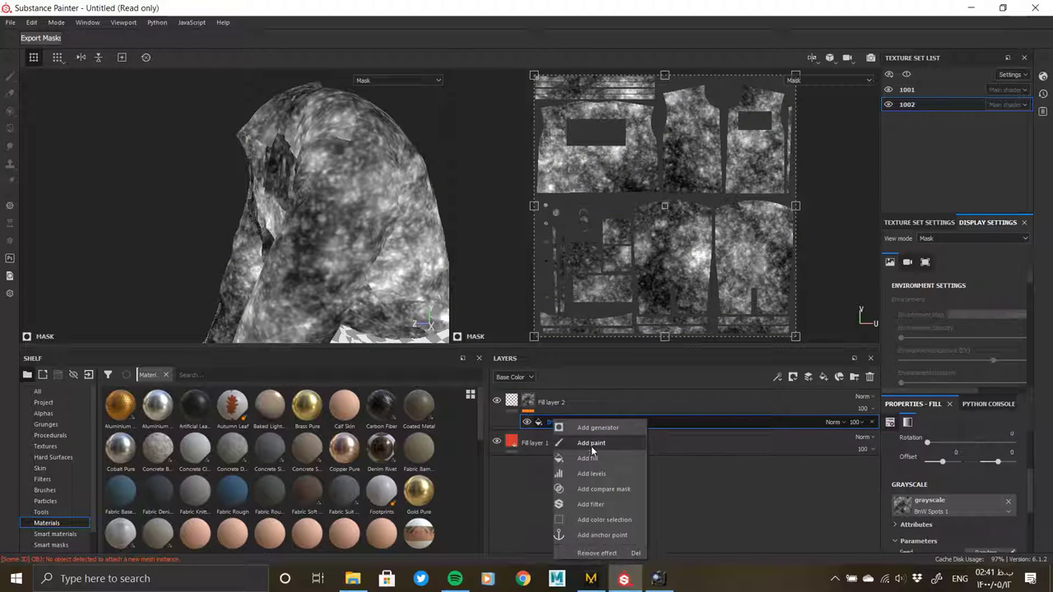
Add a Levels effect above BnW Spots 1, raising output black and midtones to lighten the mask
click(591, 474)
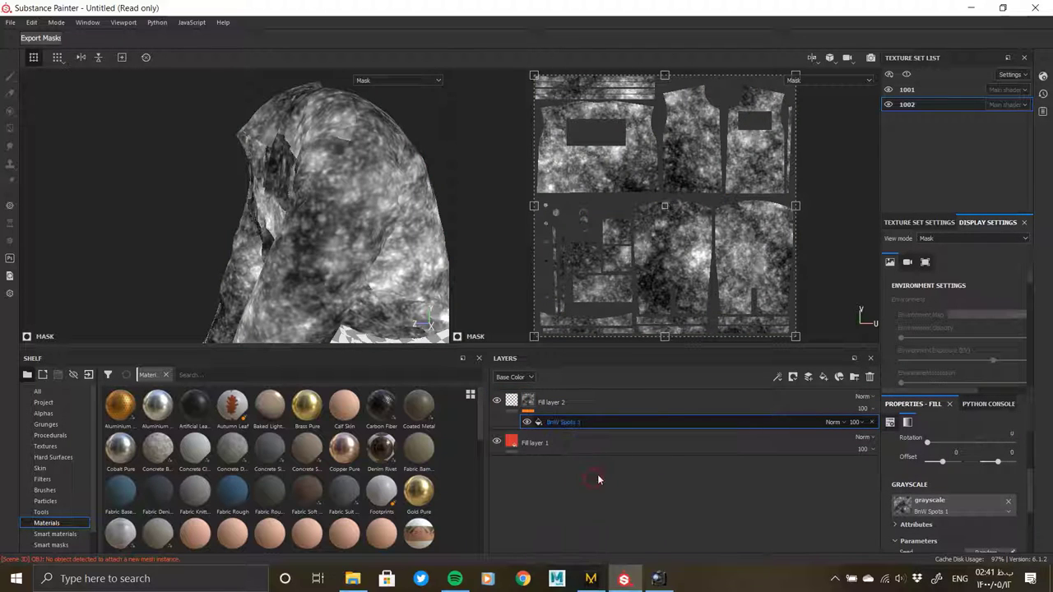
drag(895, 505, 942, 503)
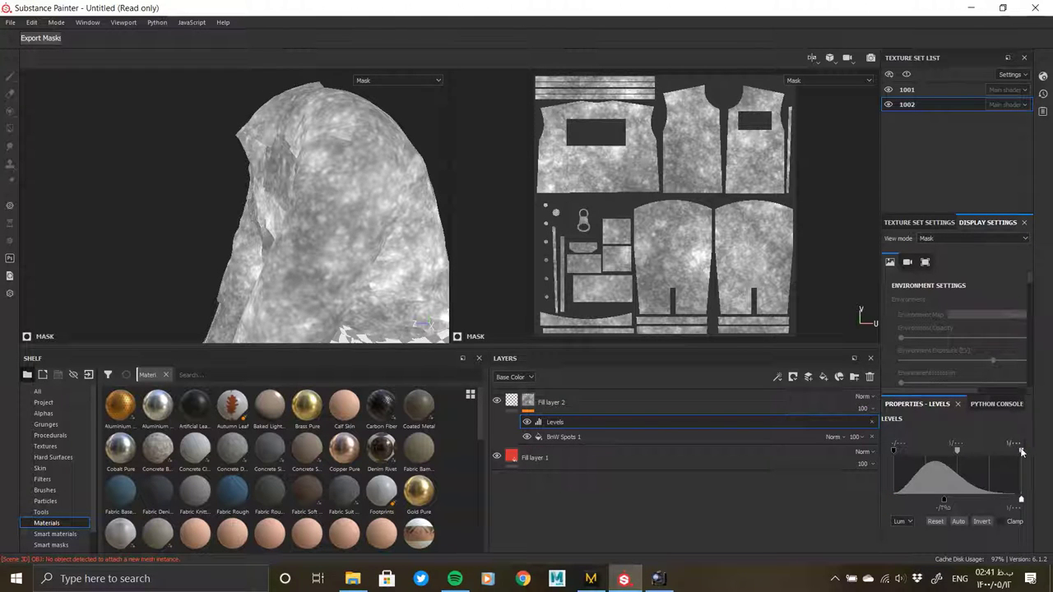
drag(1021, 452, 1021, 451)
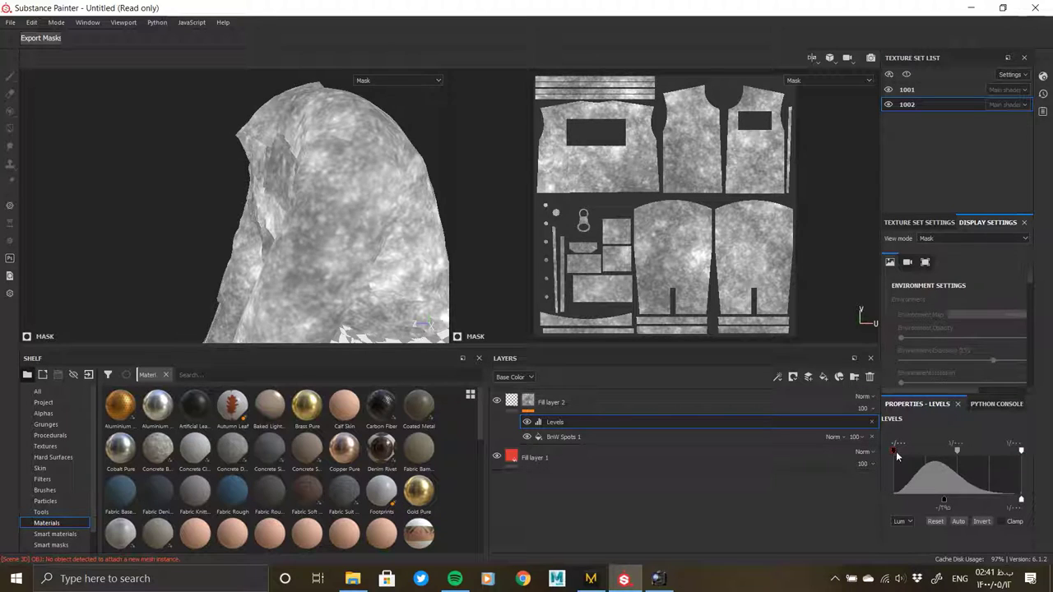
drag(895, 452, 880, 450)
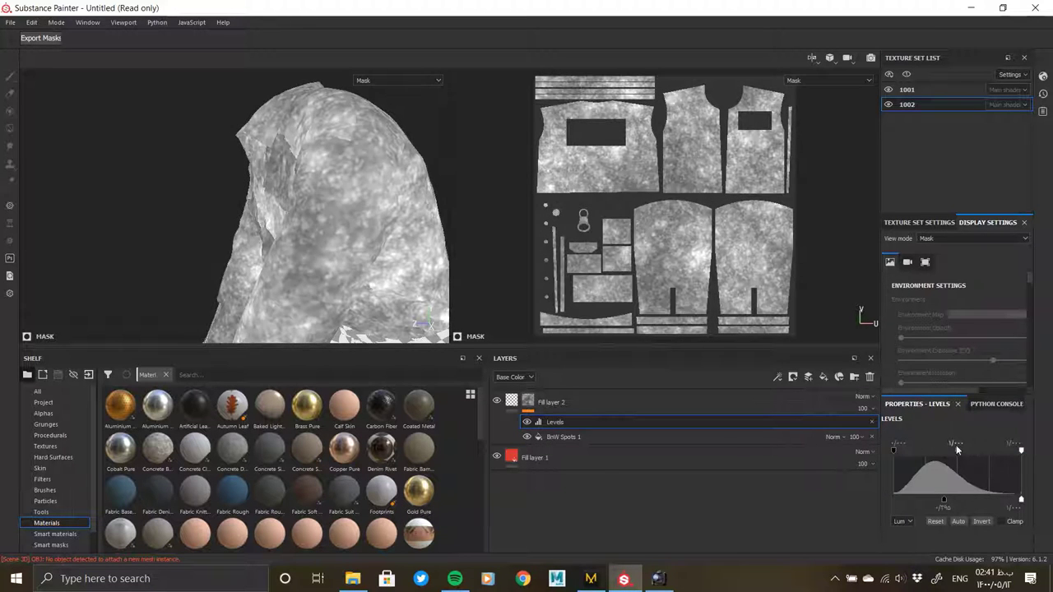
drag(956, 449, 964, 452)
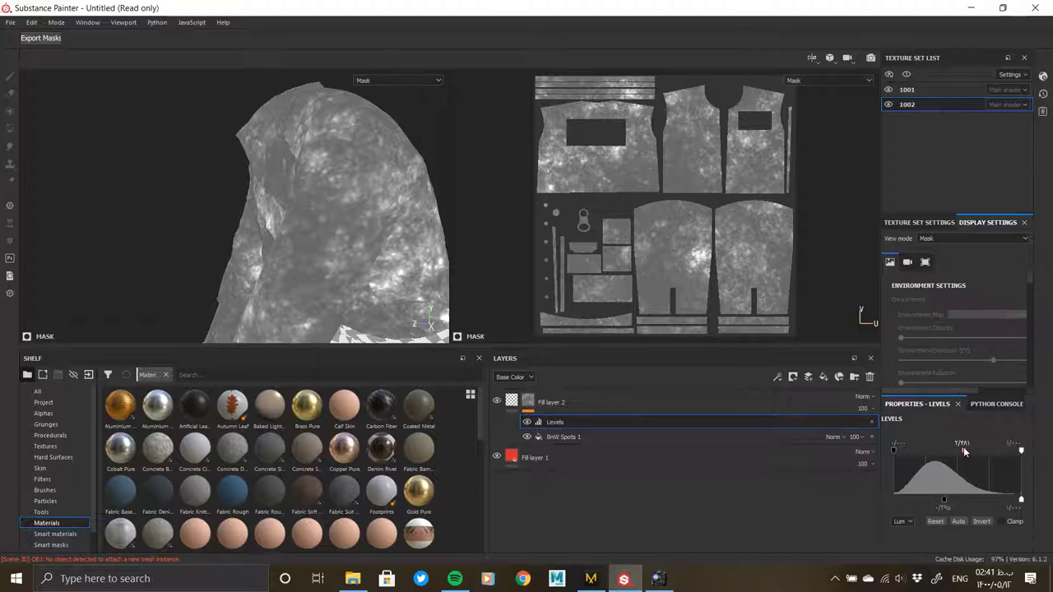
drag(945, 501, 969, 502)
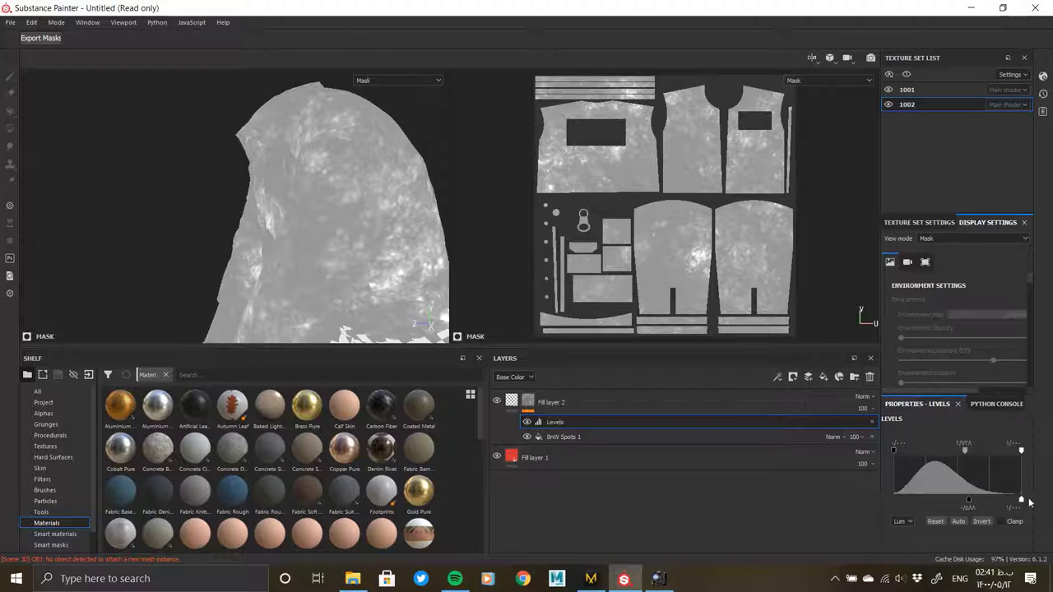
drag(1021, 500, 1005, 500)
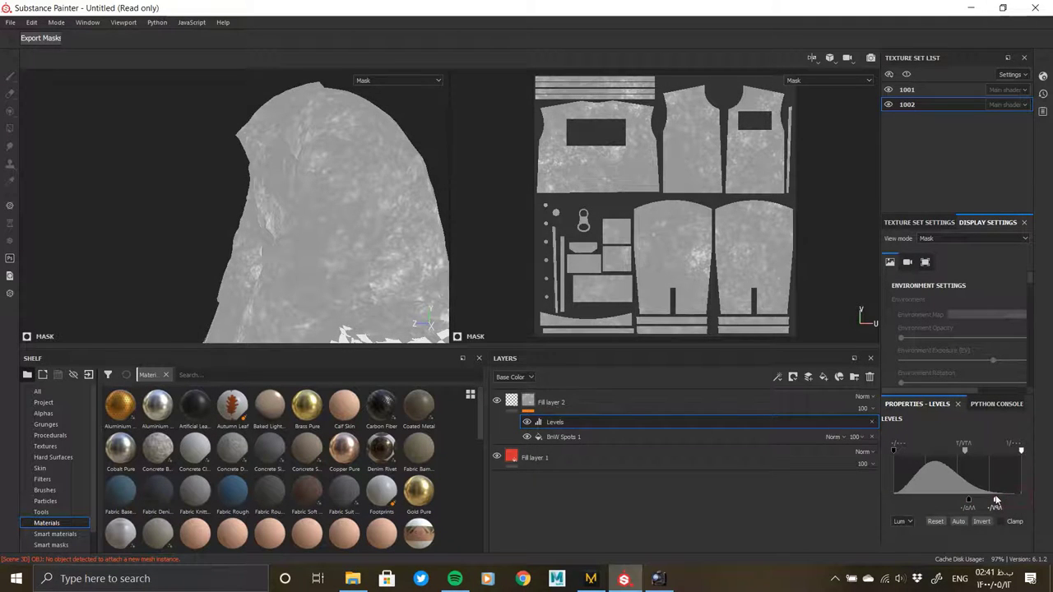
mouse_move(964, 452)
mouse_down()
mouse_move(943, 452)
mouse_move(967, 451)
mouse_up()
drag(964, 502, 974, 494)
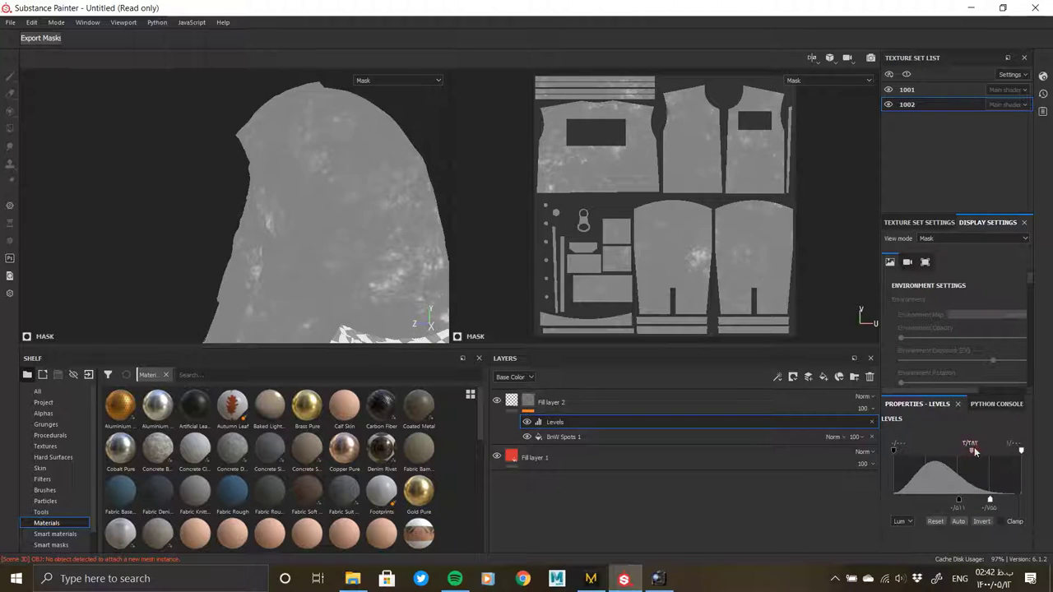
drag(961, 451, 955, 449)
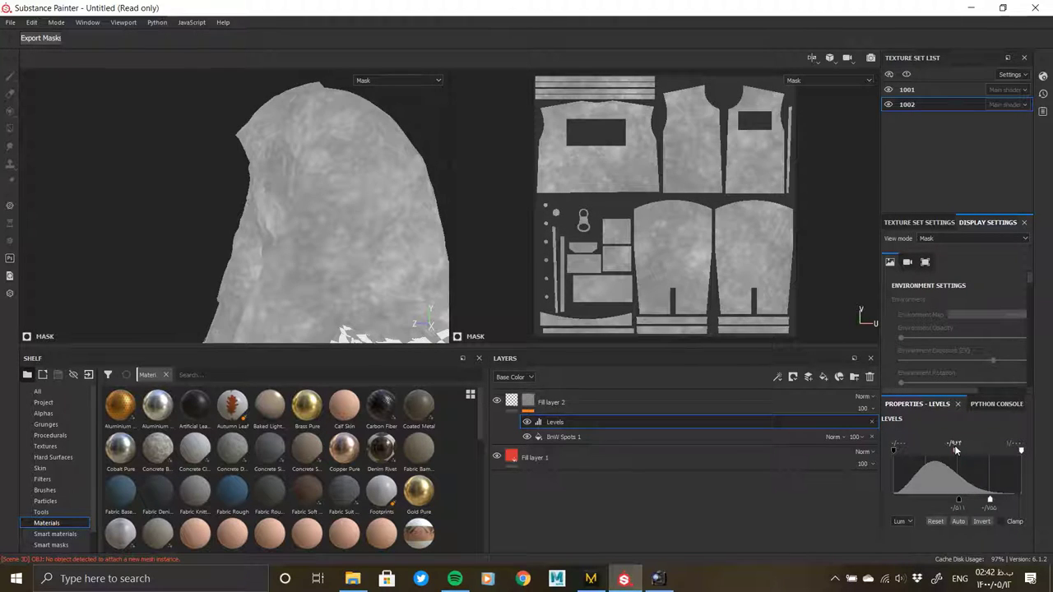
drag(996, 501, 992, 501)
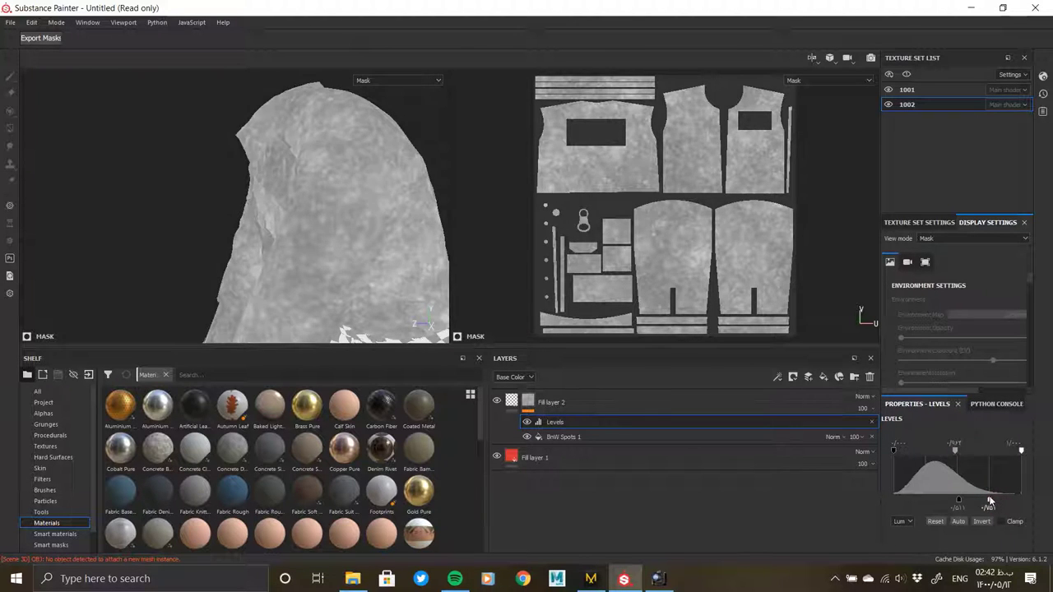
click(512, 401)
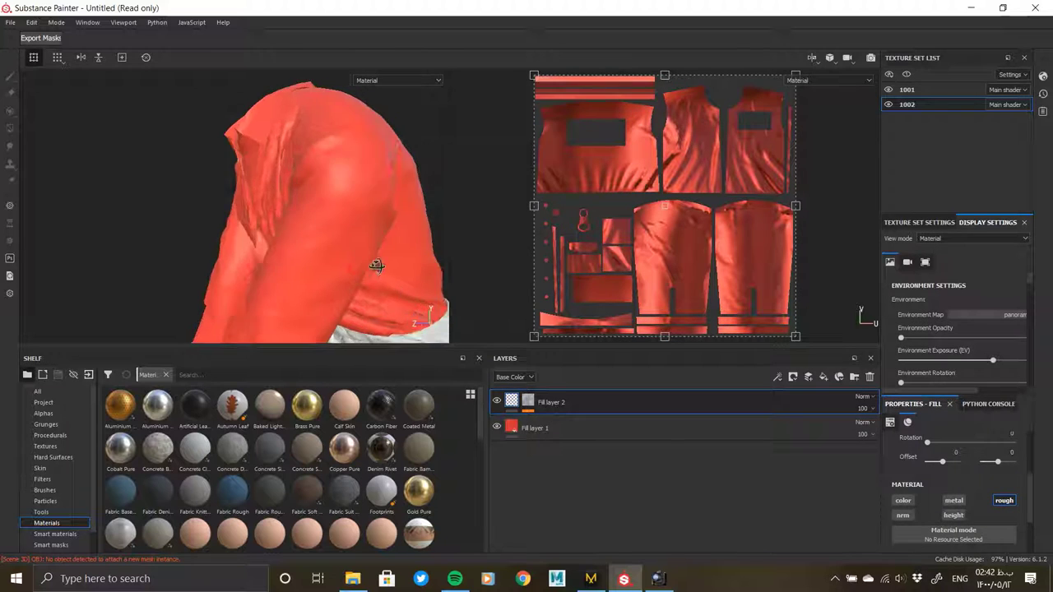
Switch the layer stack display to the Roughness channel
mouse_move(376, 265)
alt+mouse_down()
mouse_move(460, 236)
mouse_move(205, 271)
mouse_move(370, 249)
mouse_move(374, 191)
mouse_move(345, 242)
mouse_move(210, 252)
alt+mouse_up()
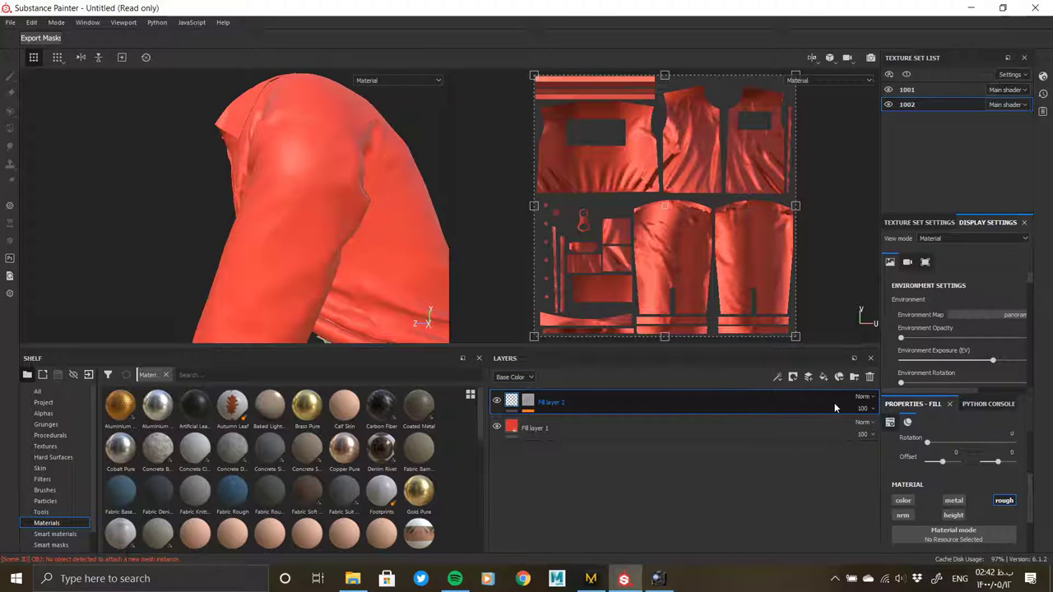
click(527, 377)
click(510, 402)
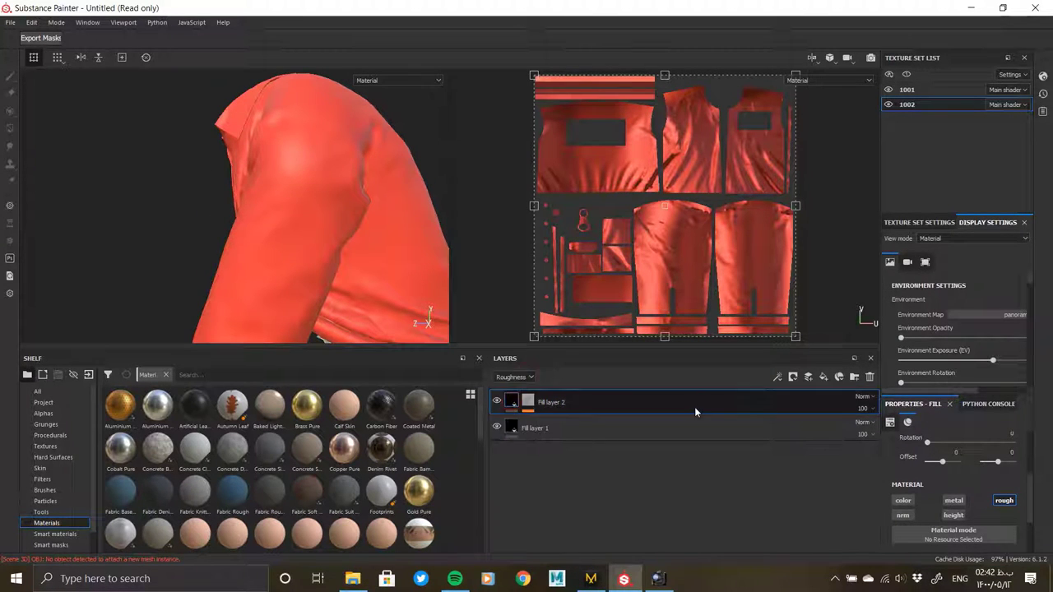
Test Fill layer 2 at 0 opacity, restore it to 100, then select its mask's Levels effect
click(861, 409)
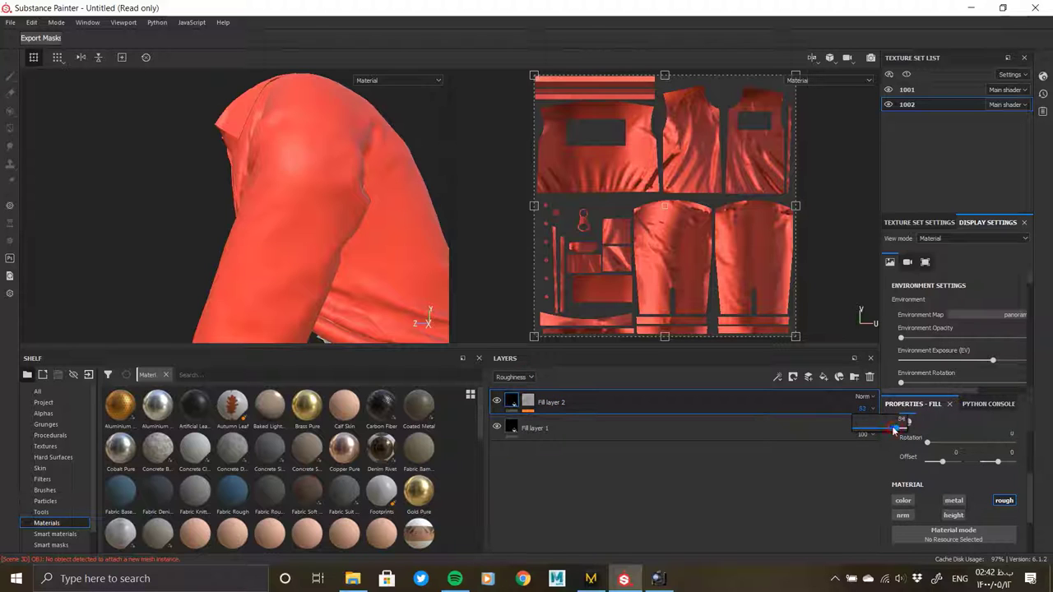
mouse_move(903, 422)
mouse_down()
mouse_move(838, 432)
mouse_move(871, 431)
mouse_up()
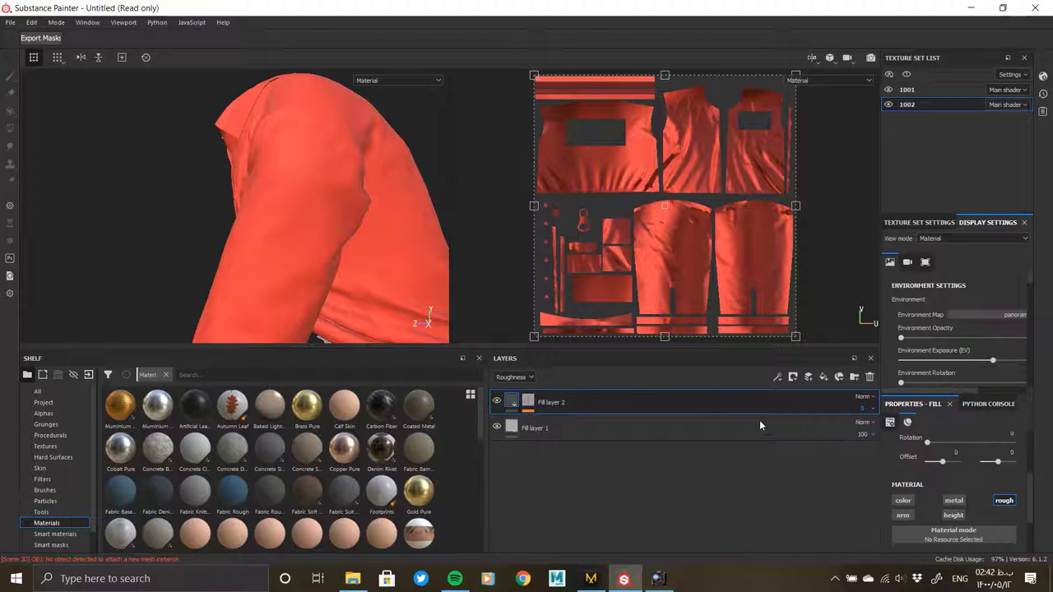
alt+drag(353, 283, 395, 279)
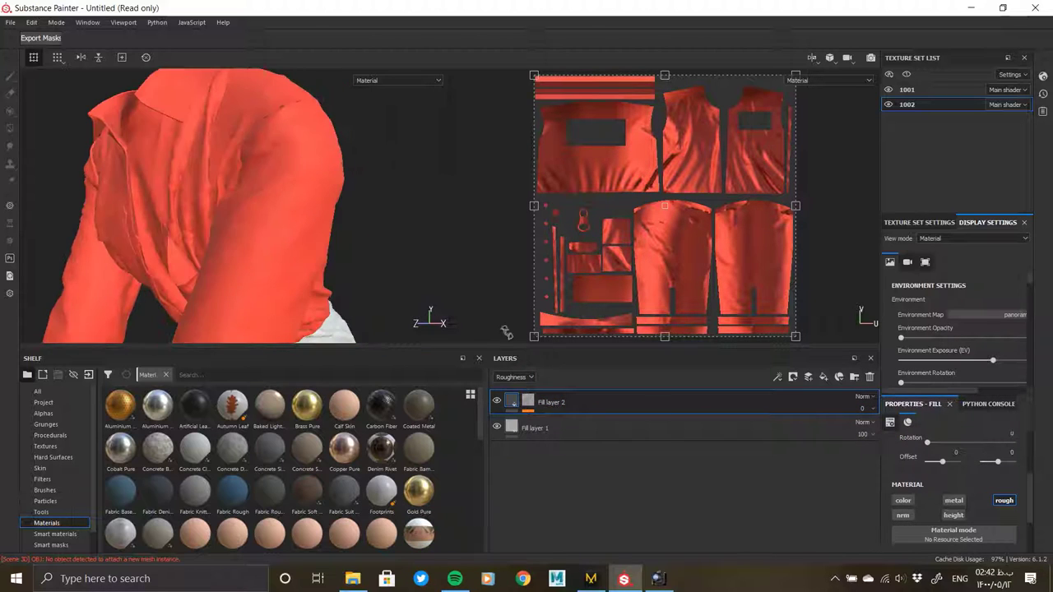
click(861, 409)
drag(859, 430, 928, 430)
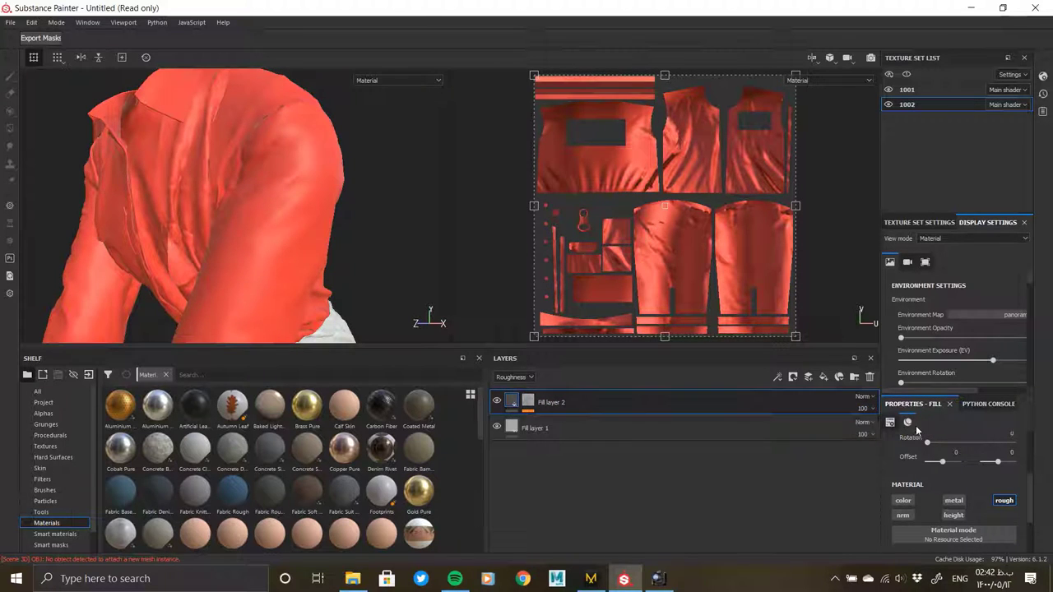
click(528, 403)
click(545, 421)
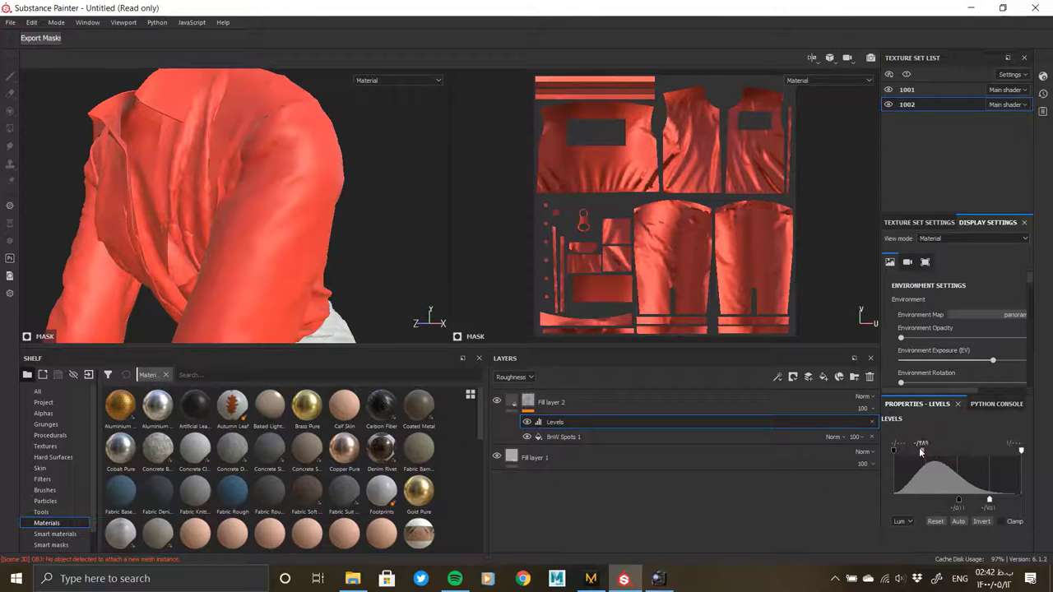
Lower the mask Levels output and fine-tune its midtone while checking the suit from several angles
drag(990, 500, 988, 500)
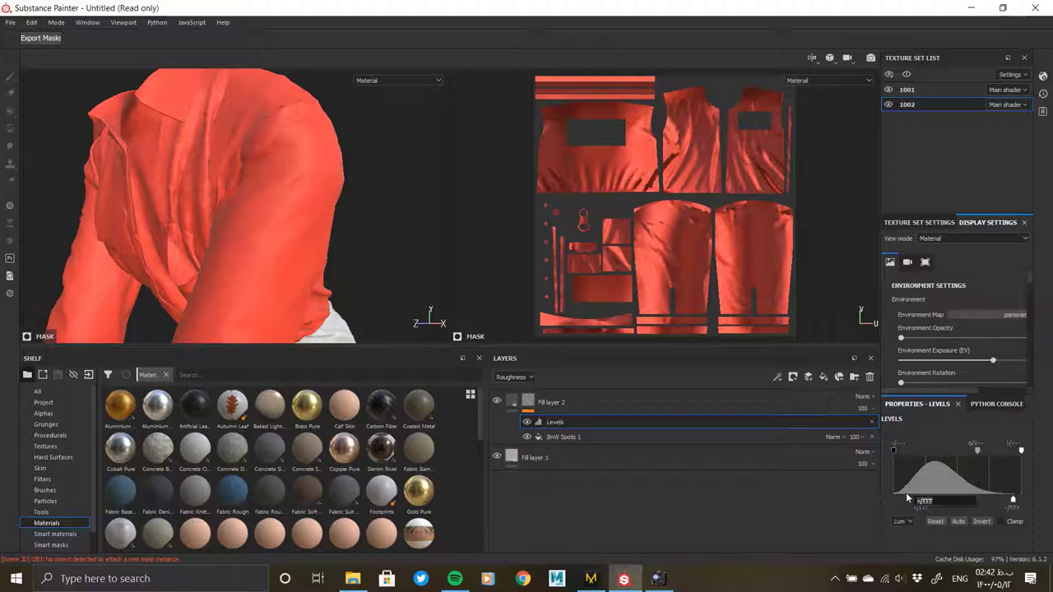
click(874, 488)
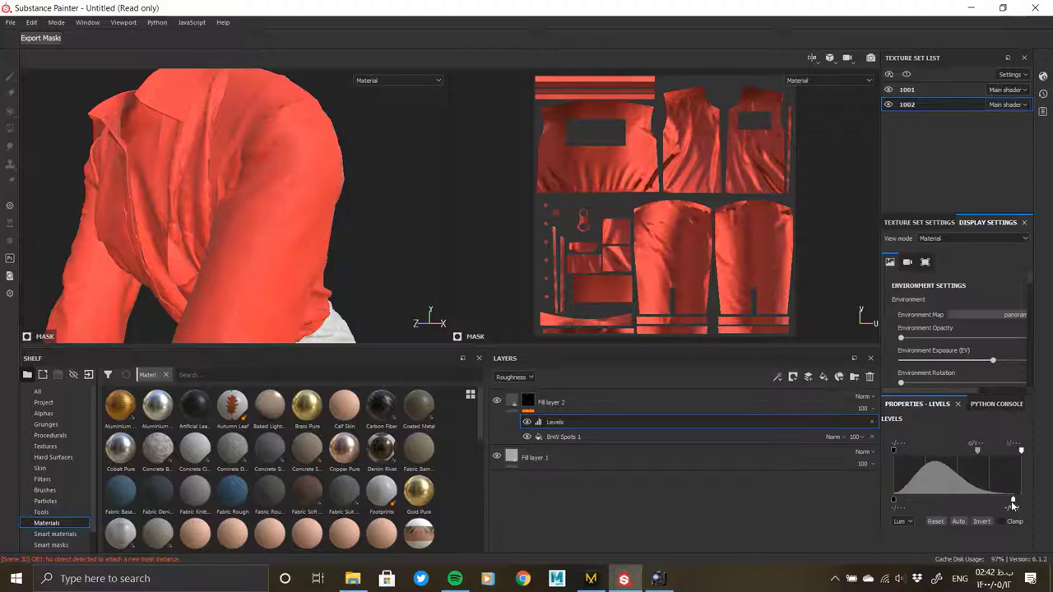
drag(988, 494, 984, 499)
alt+drag(277, 277, 136, 264)
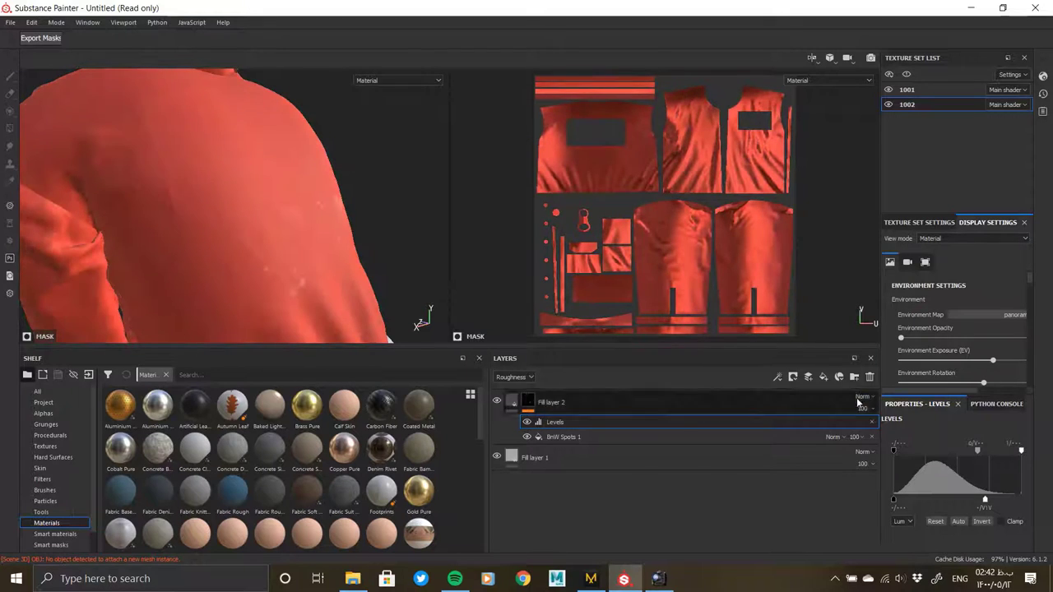
drag(979, 451, 943, 453)
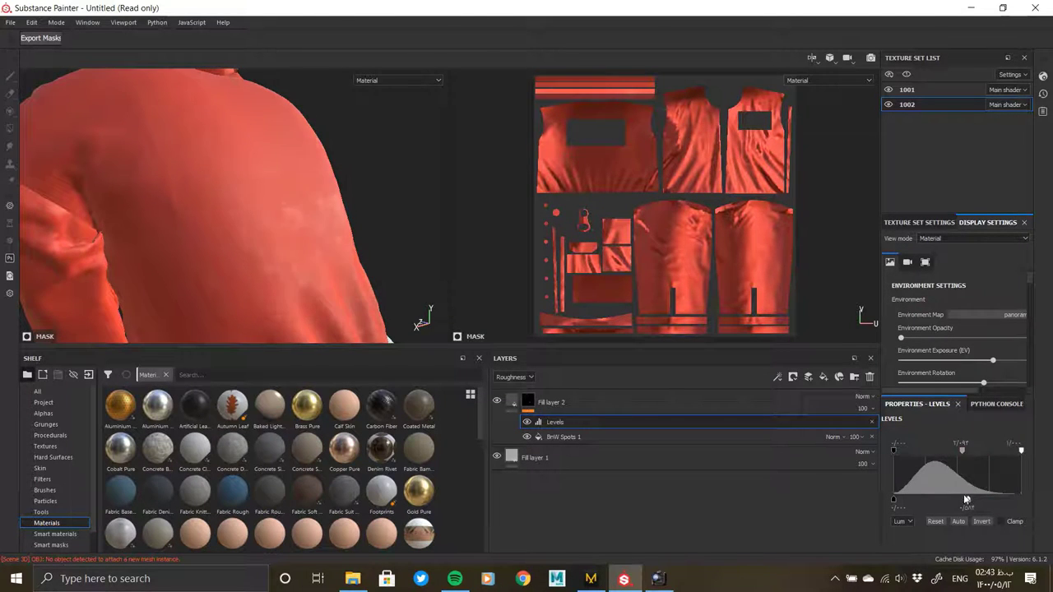
drag(966, 499, 903, 501)
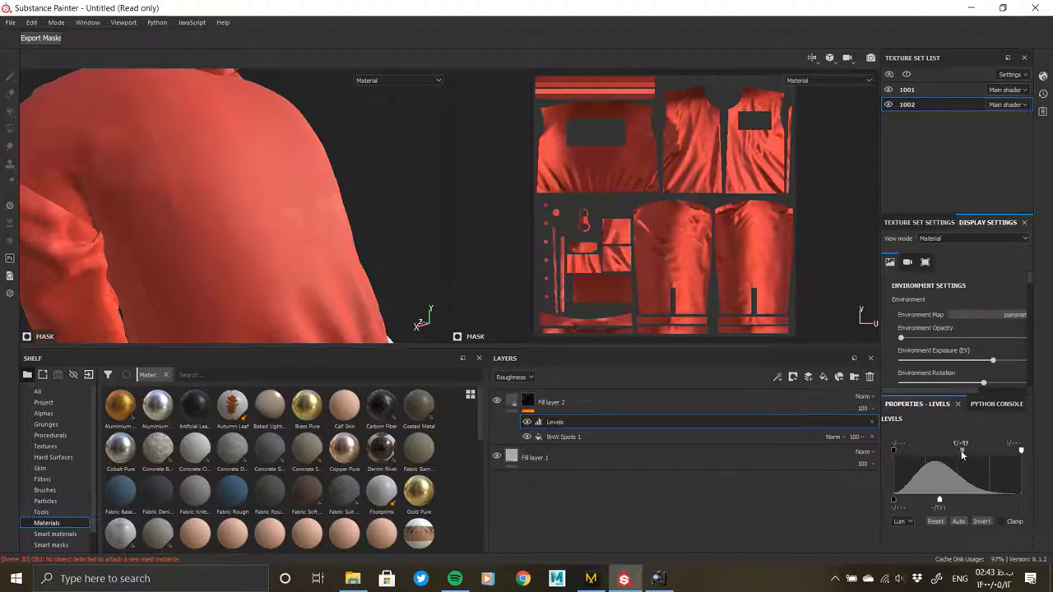
drag(944, 452, 967, 451)
mouse_move(282, 231)
alt+mouse_down()
mouse_move(358, 213)
mouse_move(324, 243)
mouse_move(318, 228)
mouse_move(383, 242)
mouse_move(345, 260)
alt+mouse_up()
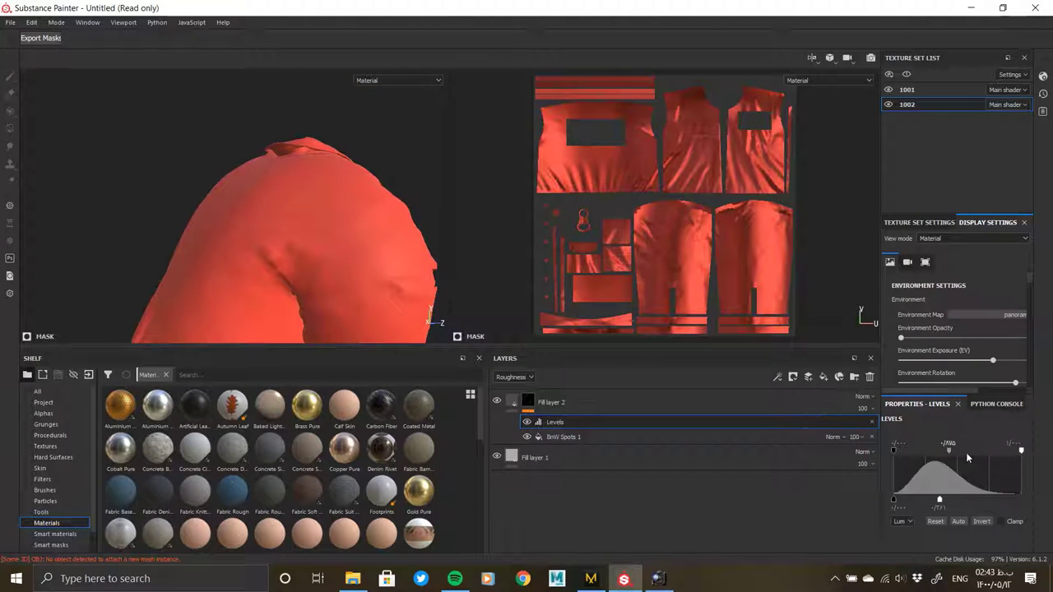
drag(987, 452, 978, 451)
Set the BnW Spots 1 mask's UV scale to 3 and raise its balance to 0.7
alt+click(527, 402)
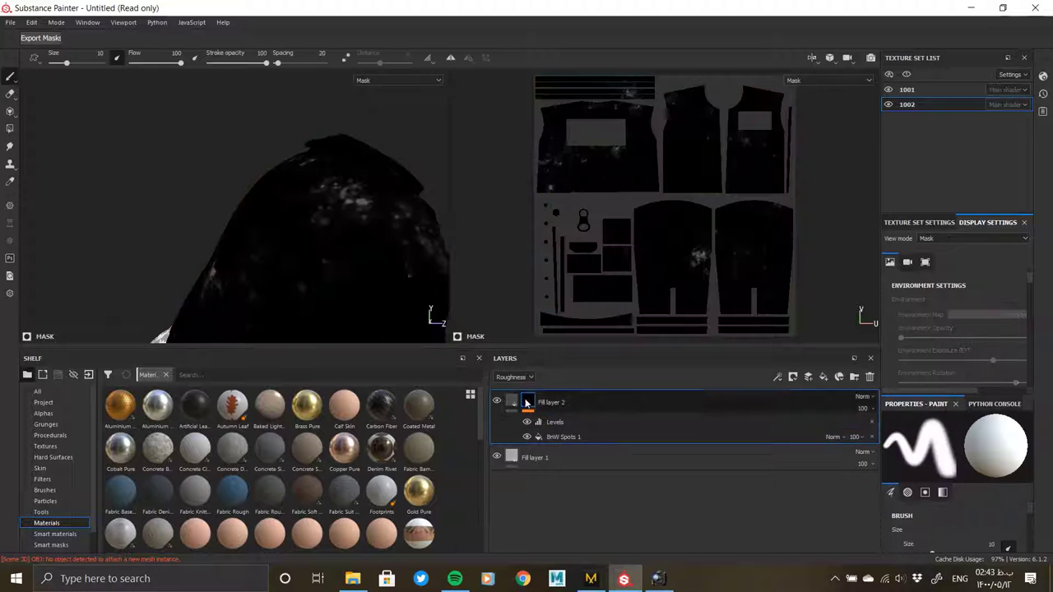
alt+drag(266, 231, 266, 189)
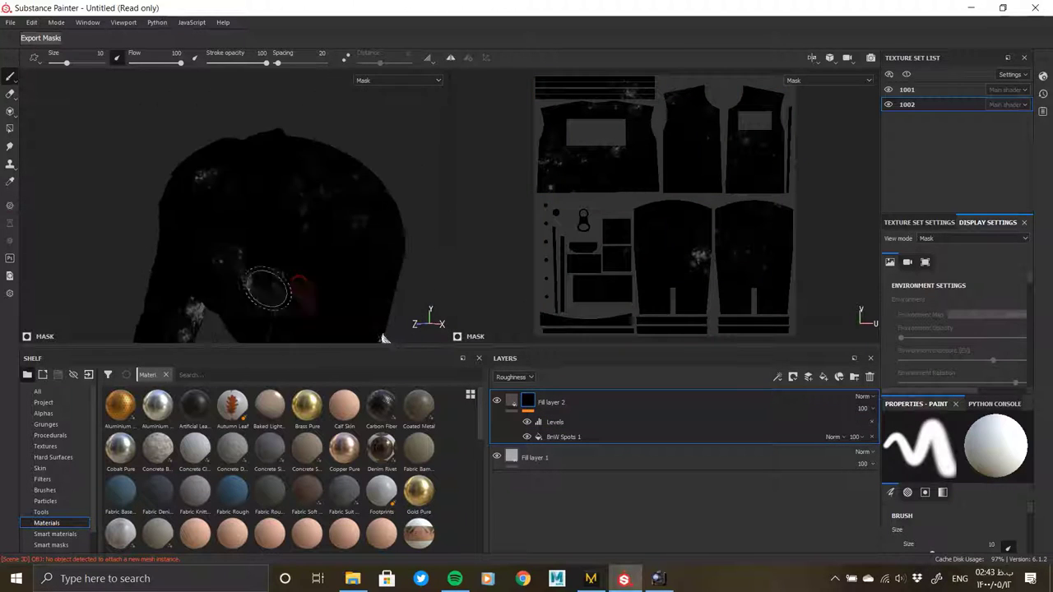
scroll(957, 520, down, 1)
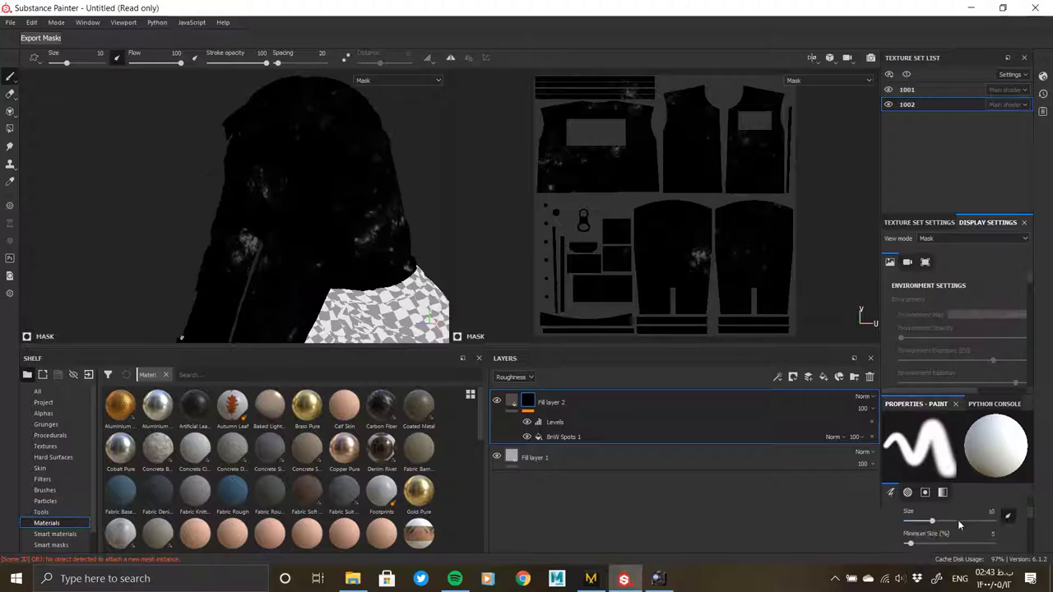
click(585, 436)
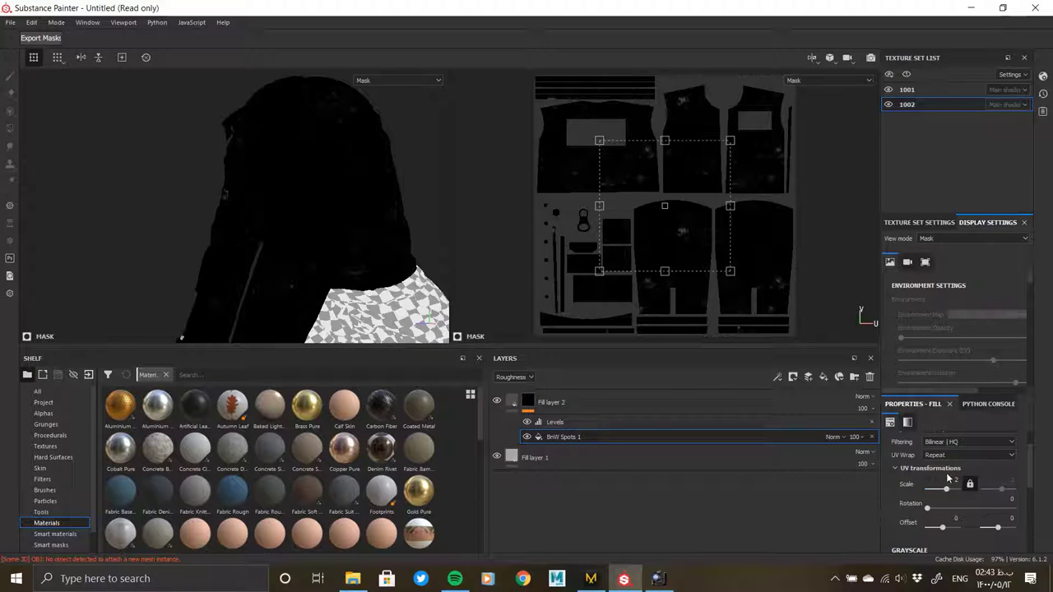
text(3)
key(Return)
scroll(970, 507, down, 3)
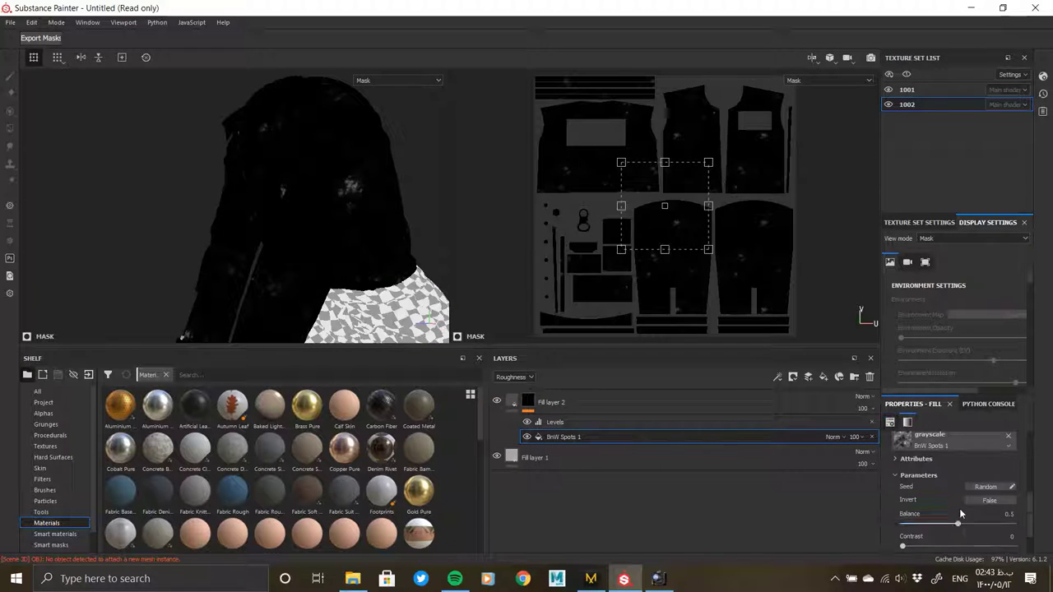
drag(958, 525, 979, 521)
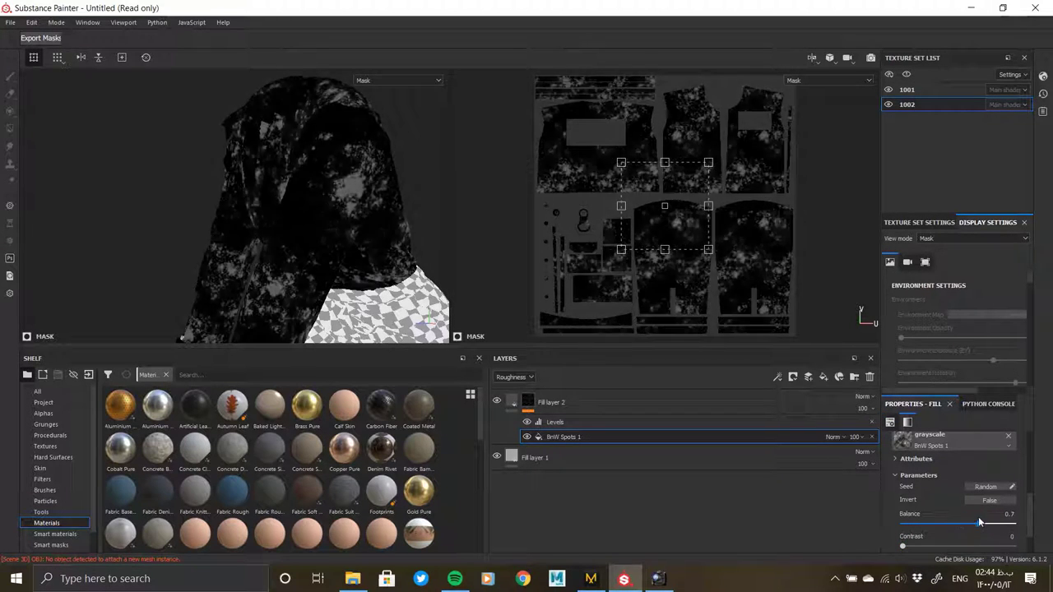
Return to the full material view and add a new Fill layer 3 on top
key(m)
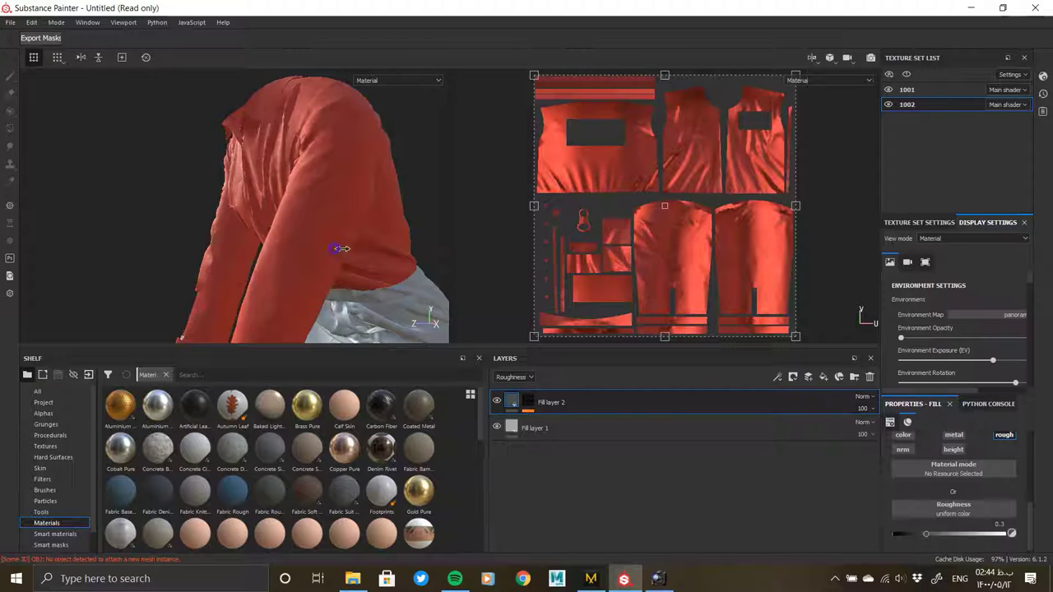
mouse_move(341, 247)
alt+mouse_down()
mouse_move(327, 250)
mouse_move(306, 225)
mouse_move(436, 250)
mouse_move(270, 254)
mouse_move(337, 247)
mouse_move(274, 238)
mouse_move(346, 247)
mouse_move(353, 271)
mouse_move(301, 278)
mouse_move(277, 174)
alt+mouse_up()
key(alt+shift)
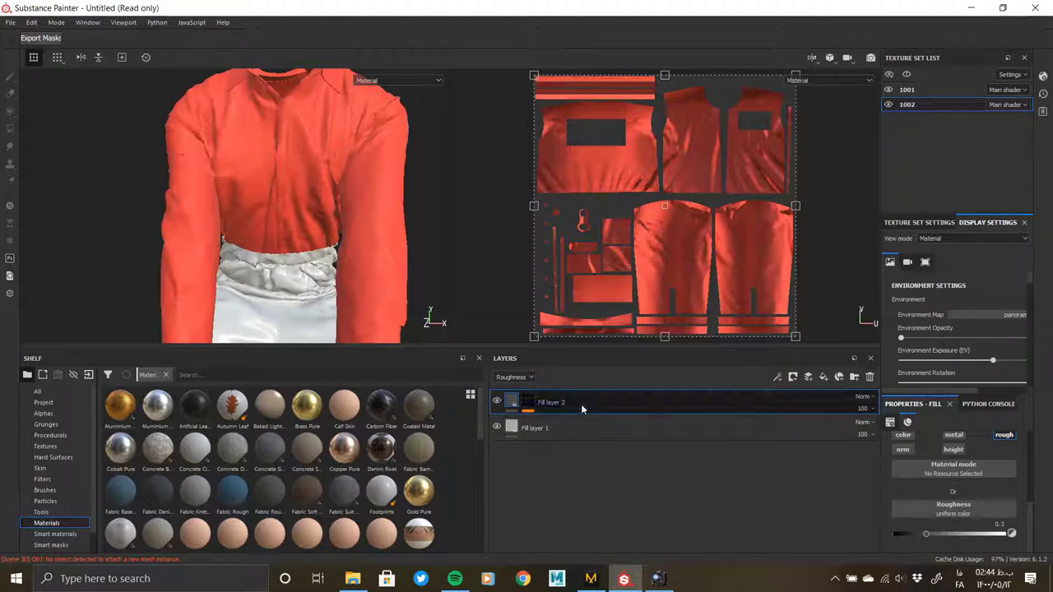
click(838, 377)
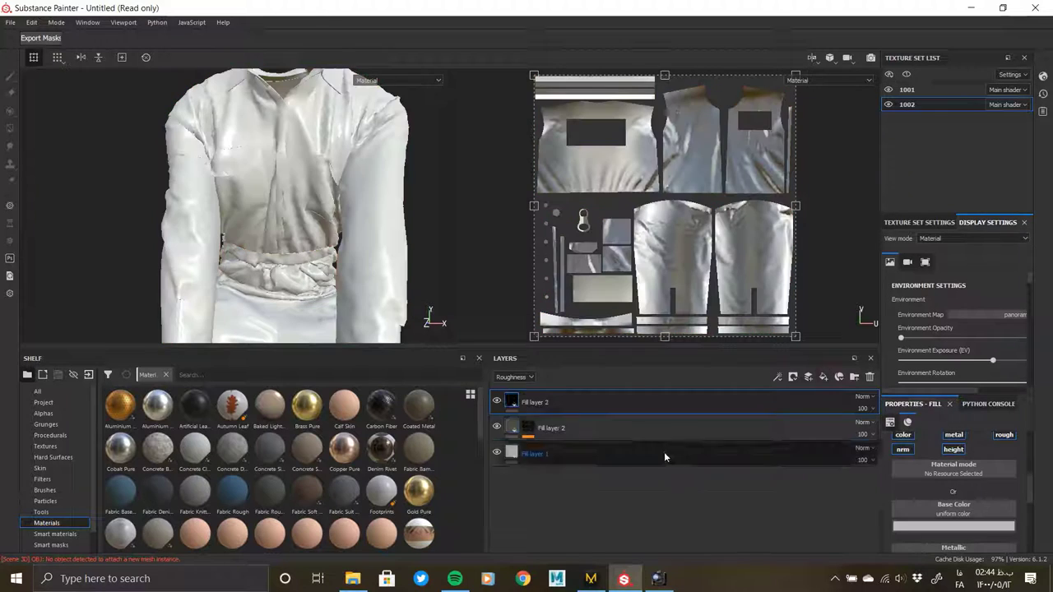
Add a black mask with a fill effect to Fill layer 3
click(918, 503)
right_click(527, 407)
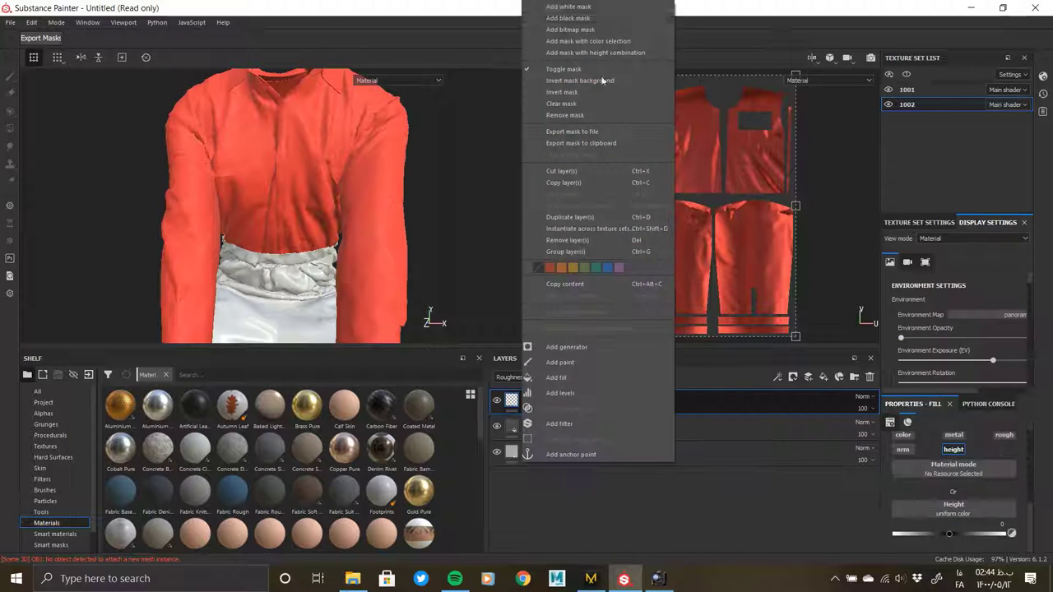
click(586, 18)
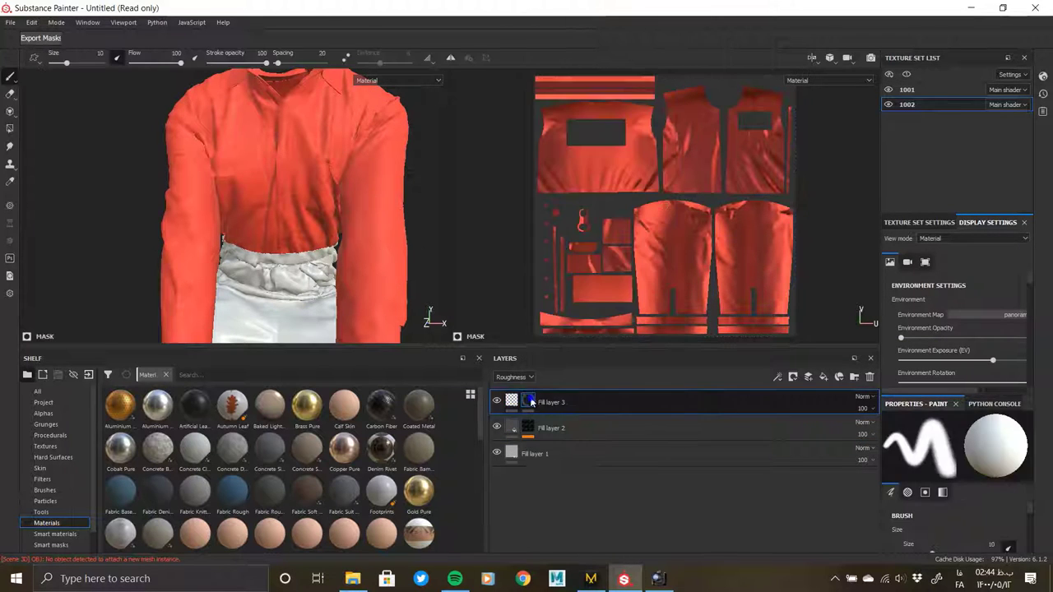
right_click(528, 401)
click(572, 315)
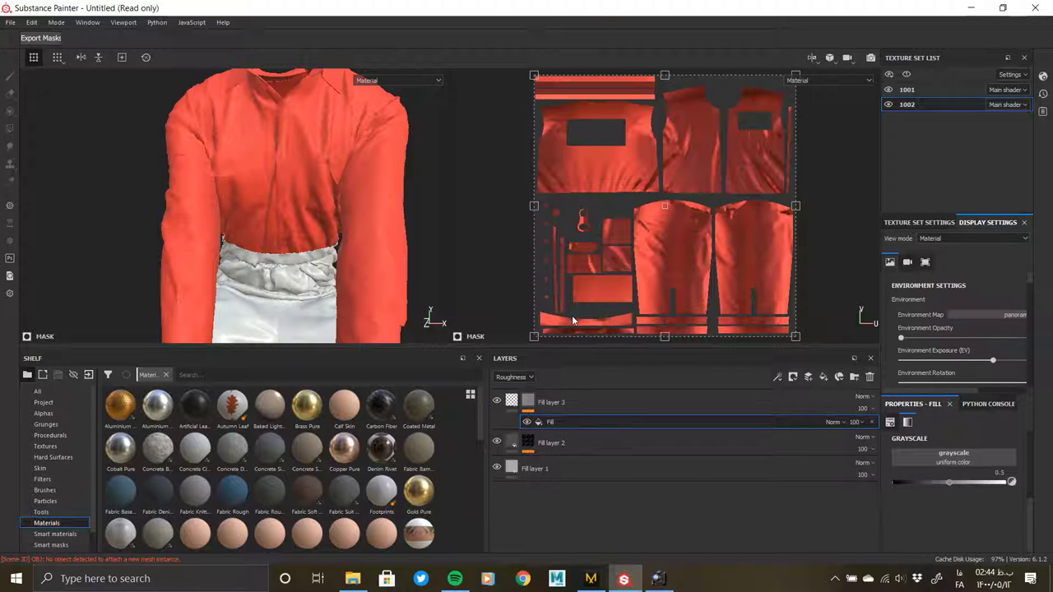
Choose Messy Fibers 3 as the mask fill's grayscale texture
click(952, 455)
scroll(938, 393, down, 3)
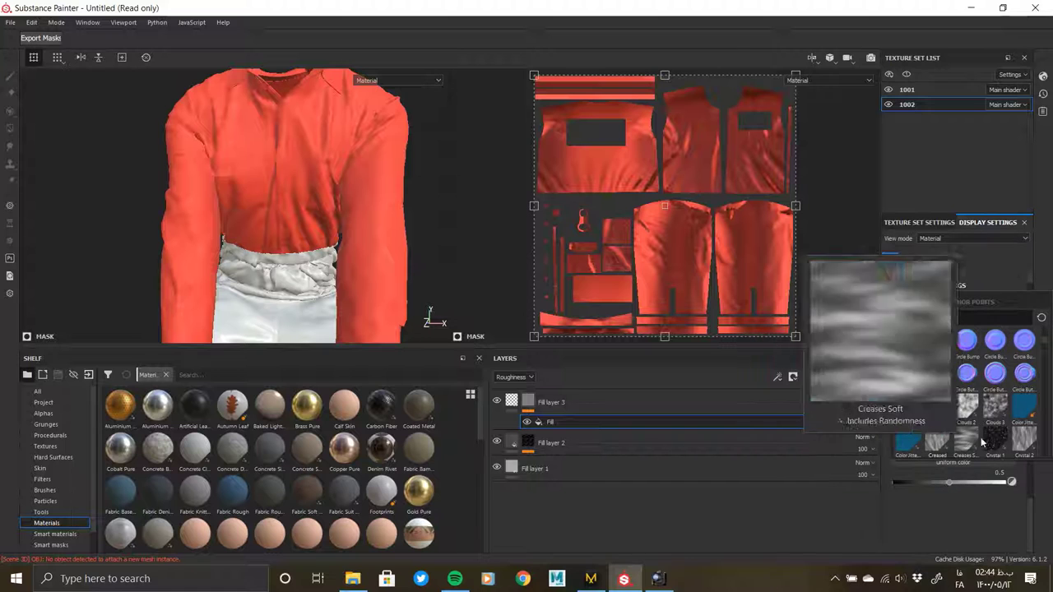
scroll(962, 411, down, 3)
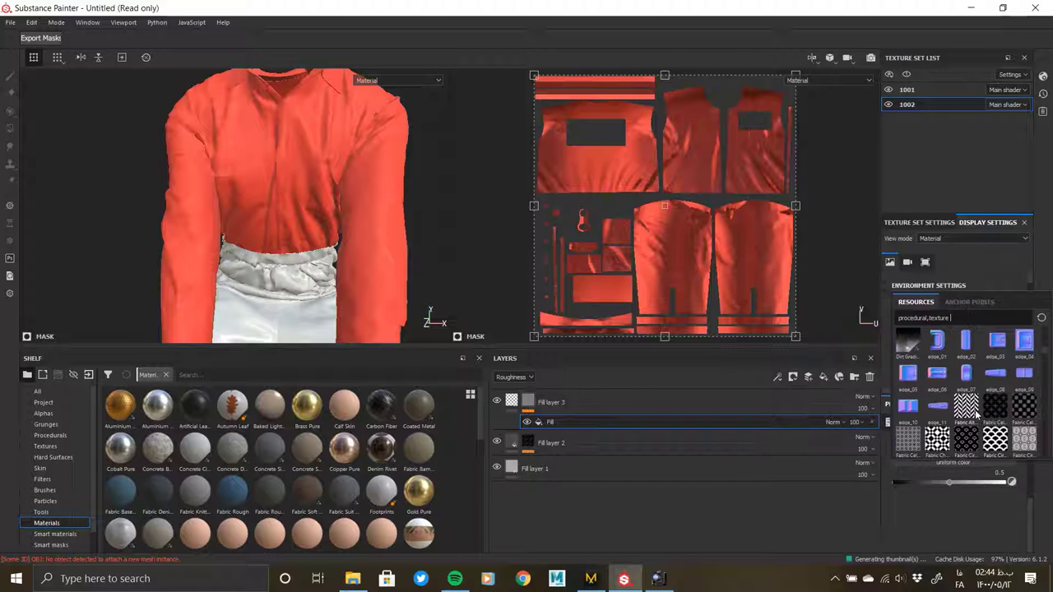
scroll(993, 436, down, 3)
scroll(997, 423, up, 1)
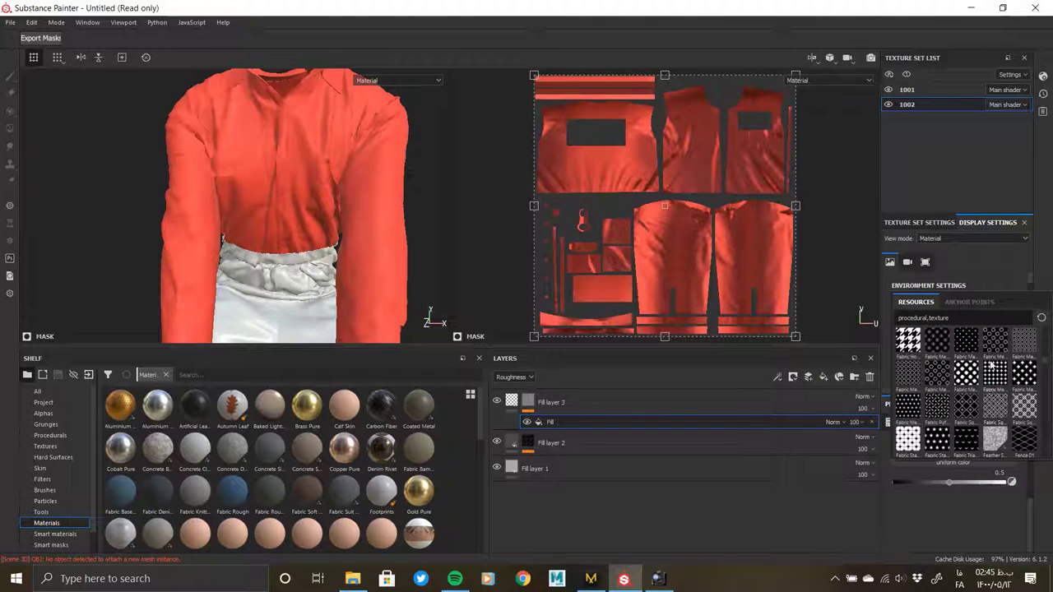
scroll(997, 412, up, 1)
scroll(997, 403, up, 1)
scroll(997, 386, up, 1)
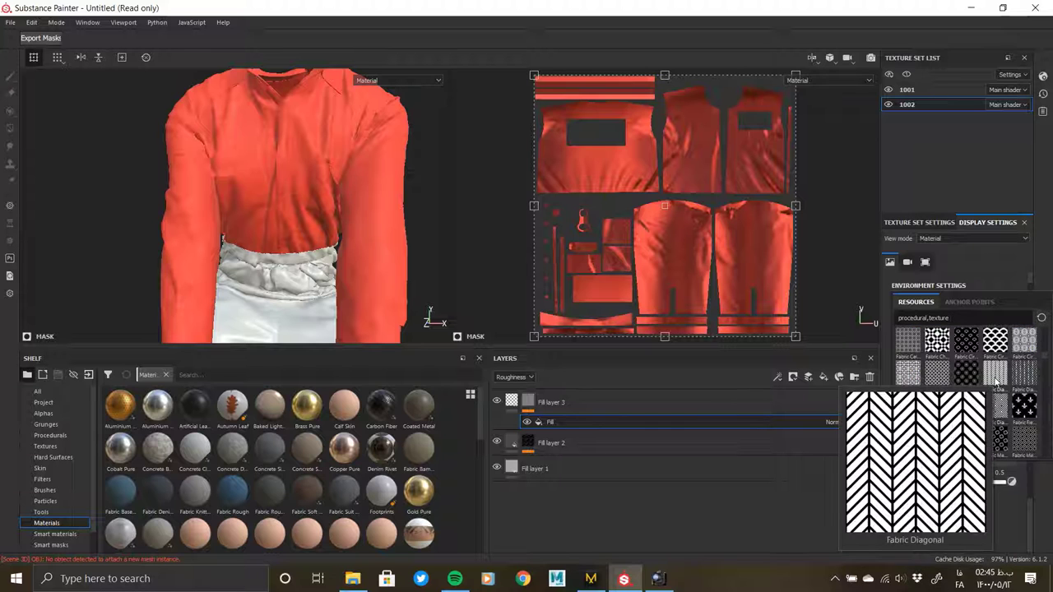
mouse_move(908, 406)
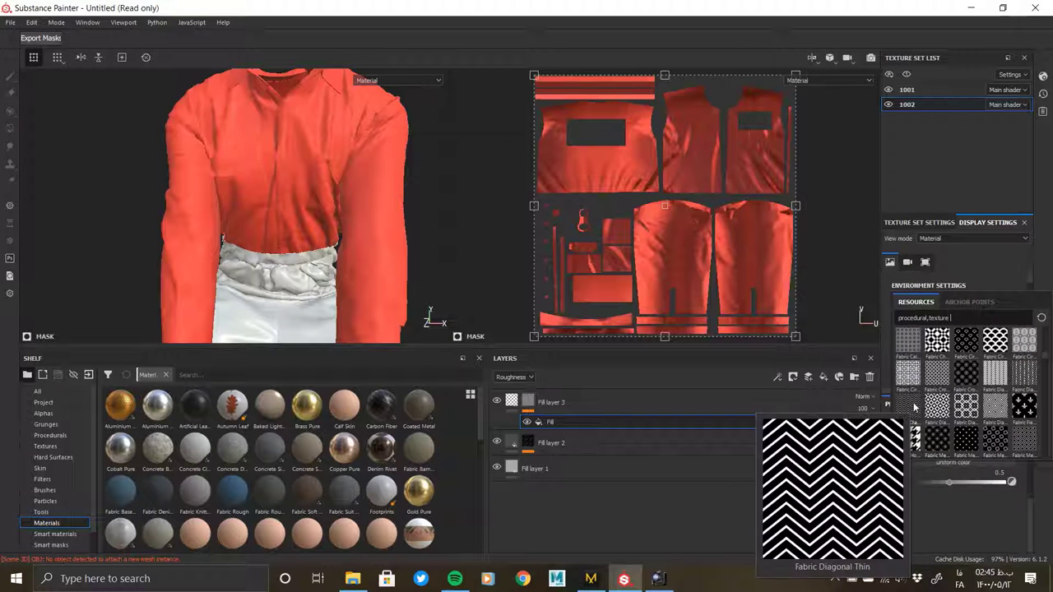
scroll(942, 381, down, 2)
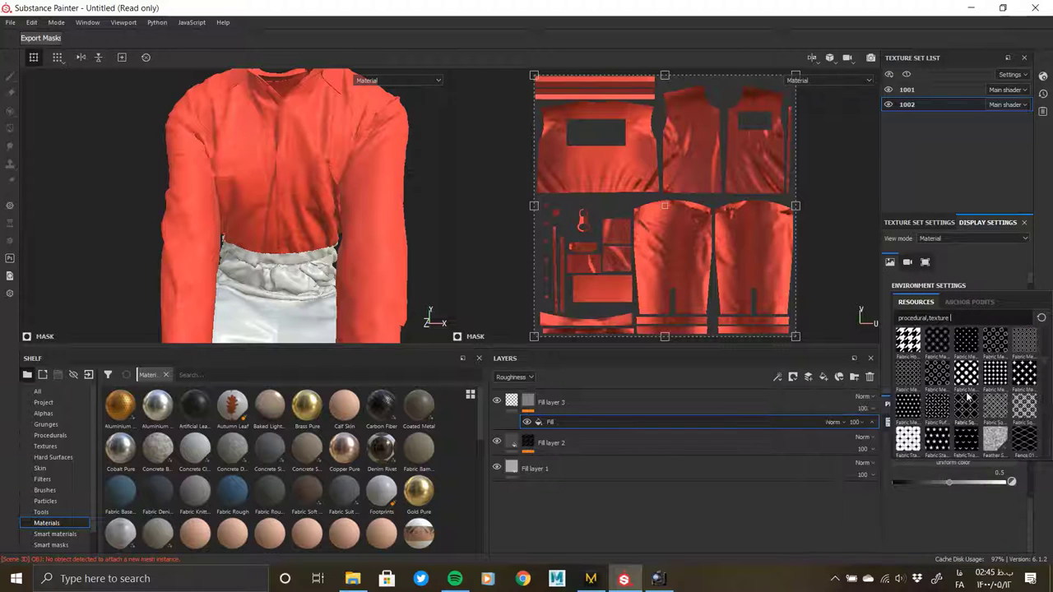
scroll(942, 381, down, 2)
scroll(942, 380, down, 2)
scroll(944, 379, down, 2)
scroll(954, 412, down, 2)
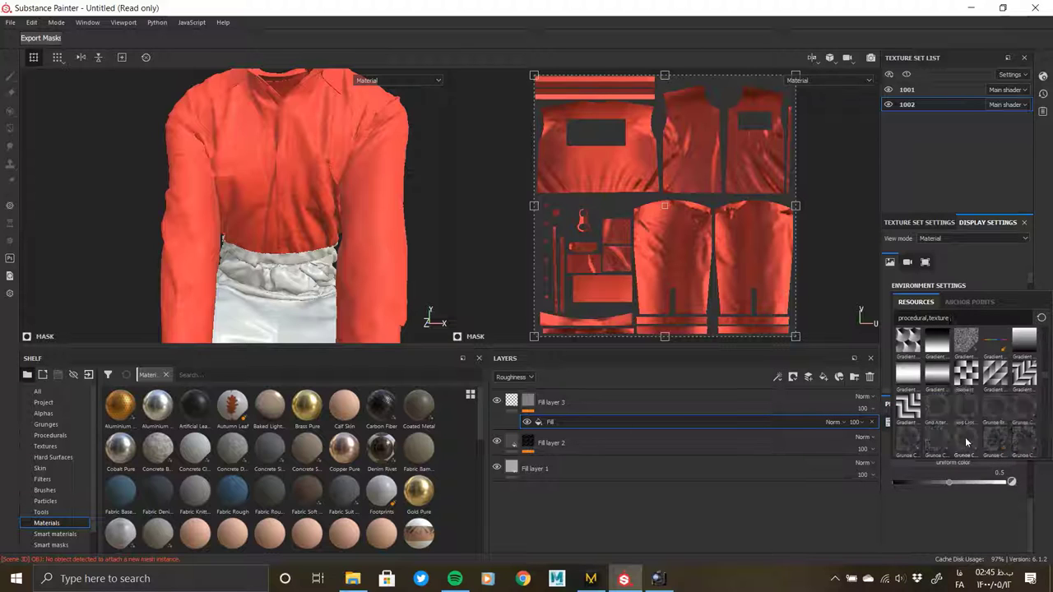
scroll(997, 411, down, 2)
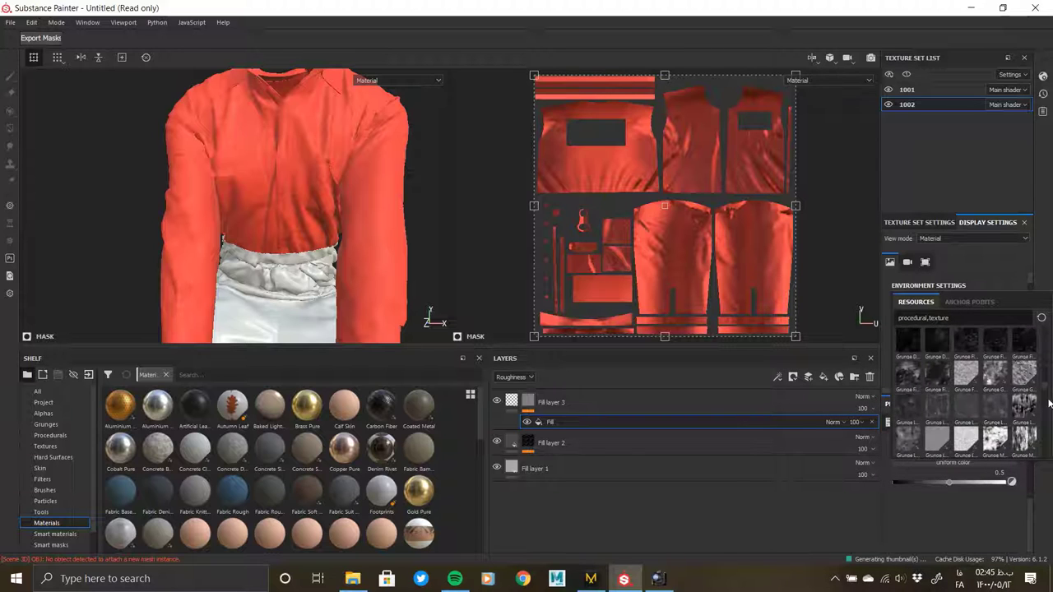
scroll(963, 445, down, 2)
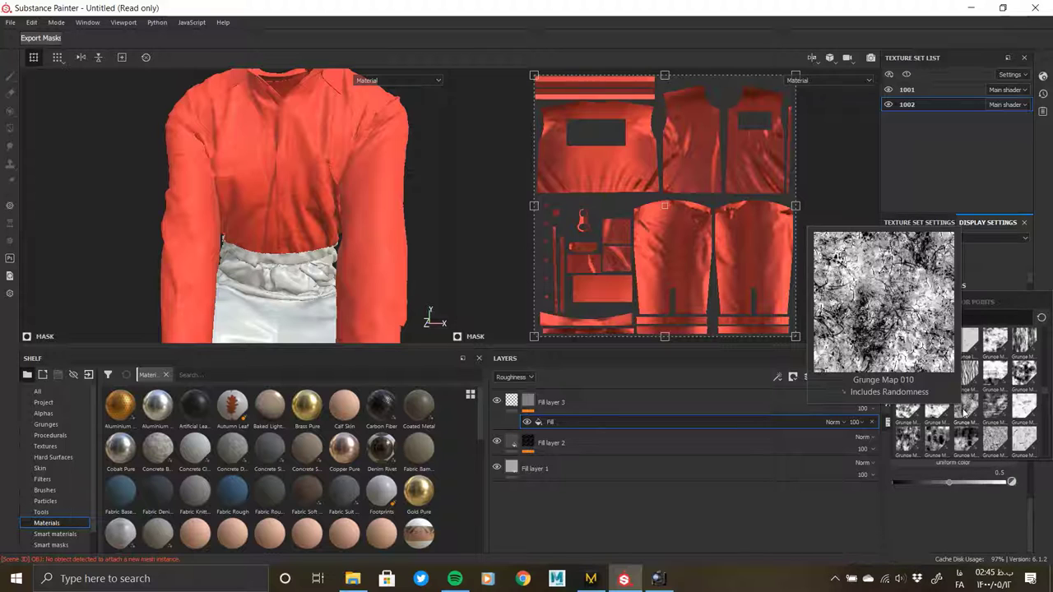
scroll(963, 412, down, 3)
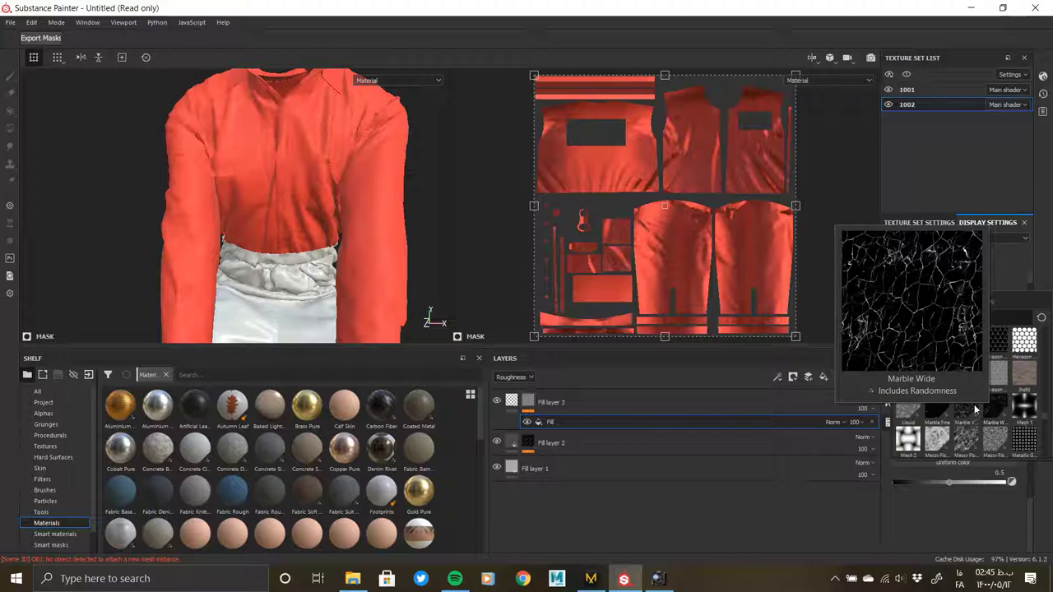
mouse_move(937, 442)
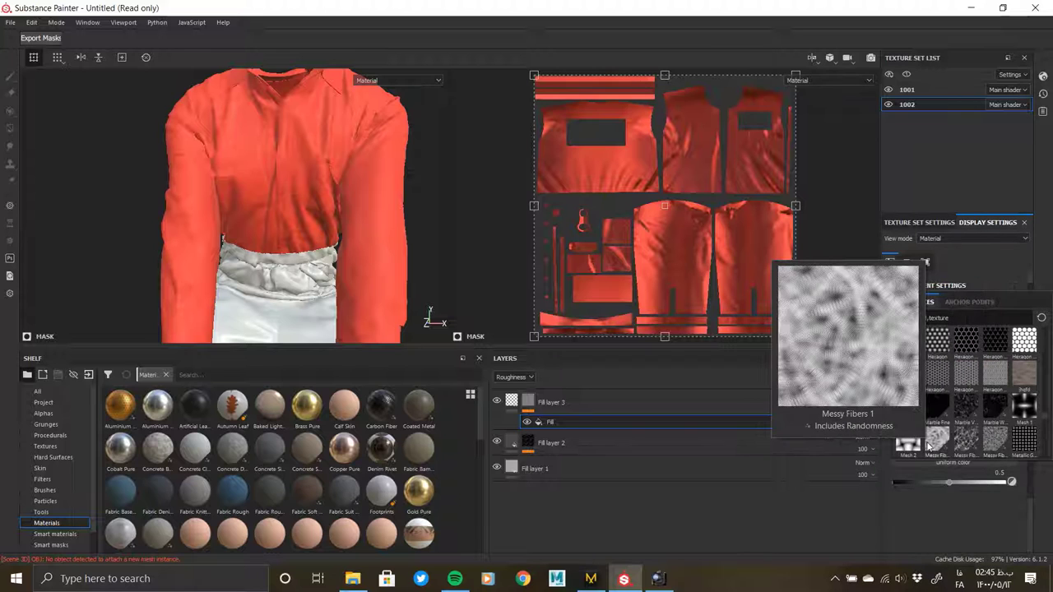
scroll(940, 447, down, 3)
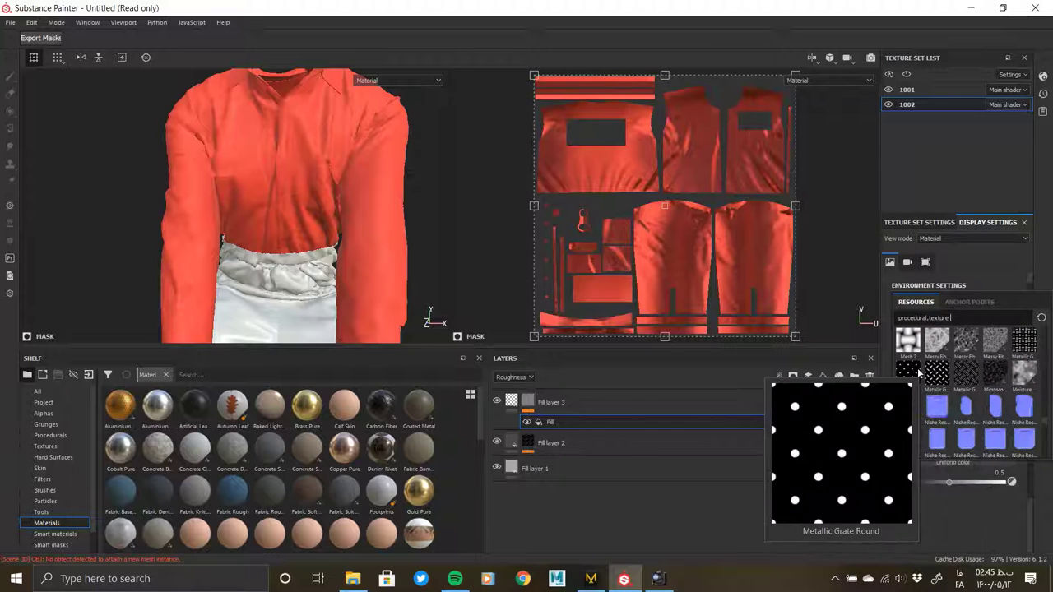
click(993, 354)
Raise Fill layer 3's height to 0.1359
click(527, 402)
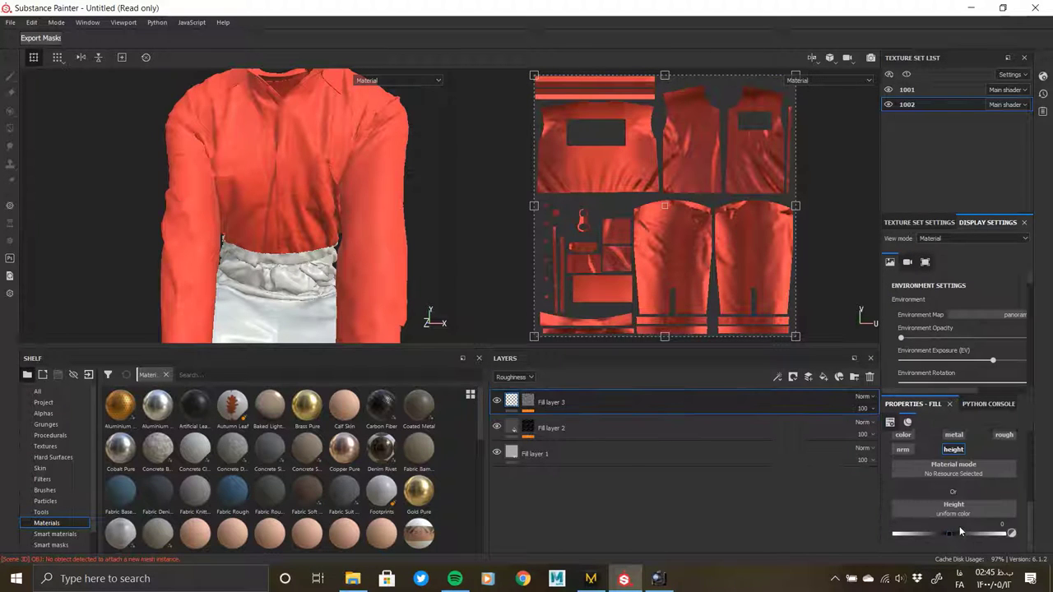
drag(950, 534, 957, 533)
alt+drag(261, 223, 380, 205)
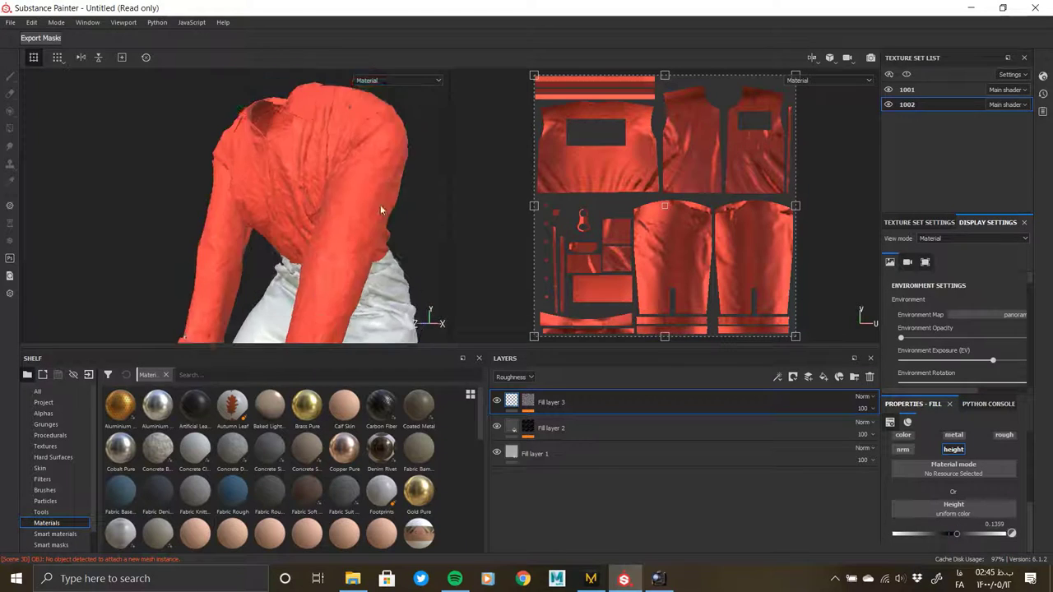
scroll(386, 193, up, 5)
Set the Messy Fibers 3 noise scale to 16, angle random 0.1 and disorder 0.78
click(565, 427)
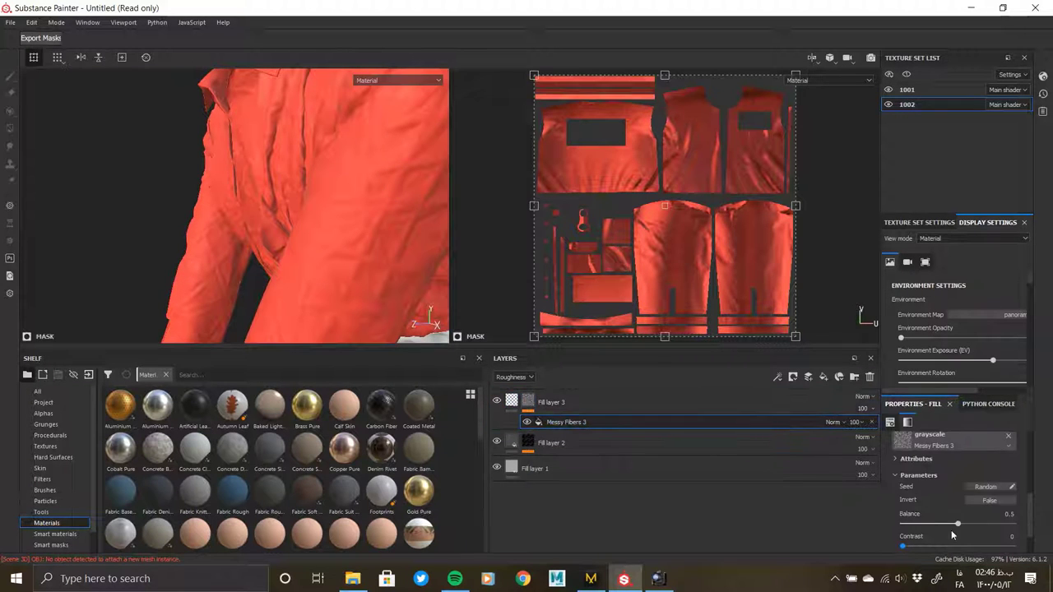
scroll(952, 535, down, 1)
click(923, 535)
scroll(920, 510, down, 2)
drag(916, 491, 1050, 491)
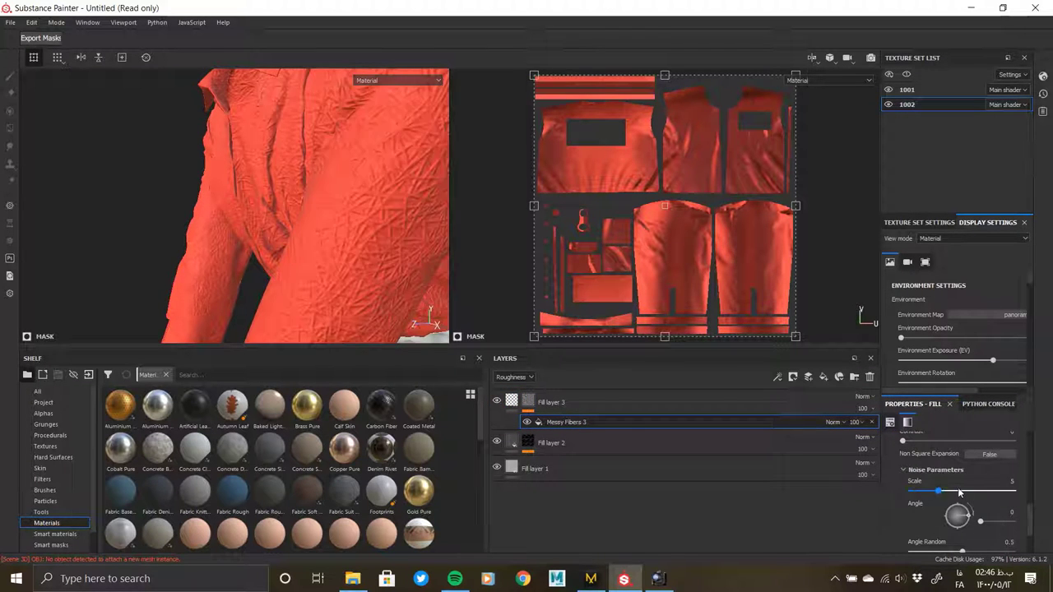
scroll(338, 226, up, 3)
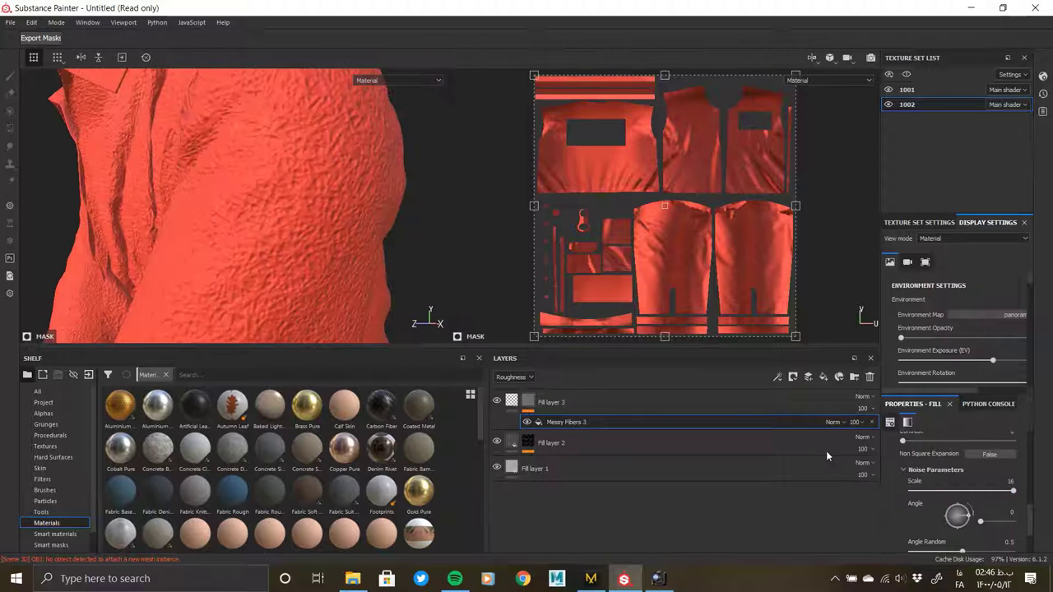
mouse_move(985, 464)
mouse_down()
mouse_move(1045, 462)
mouse_move(968, 465)
mouse_move(911, 491)
mouse_up()
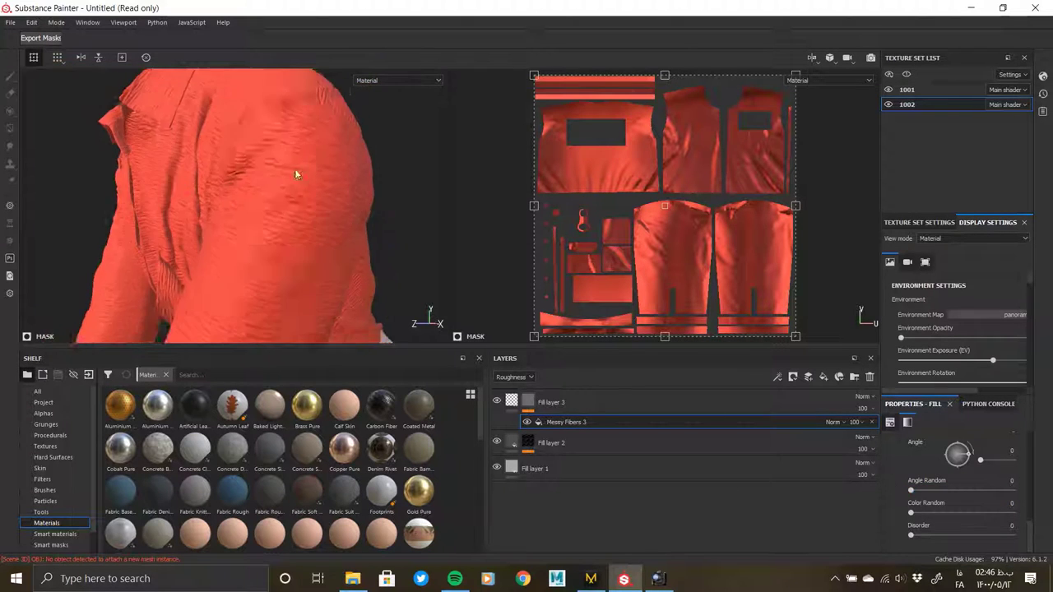
alt+drag(295, 168, 335, 216)
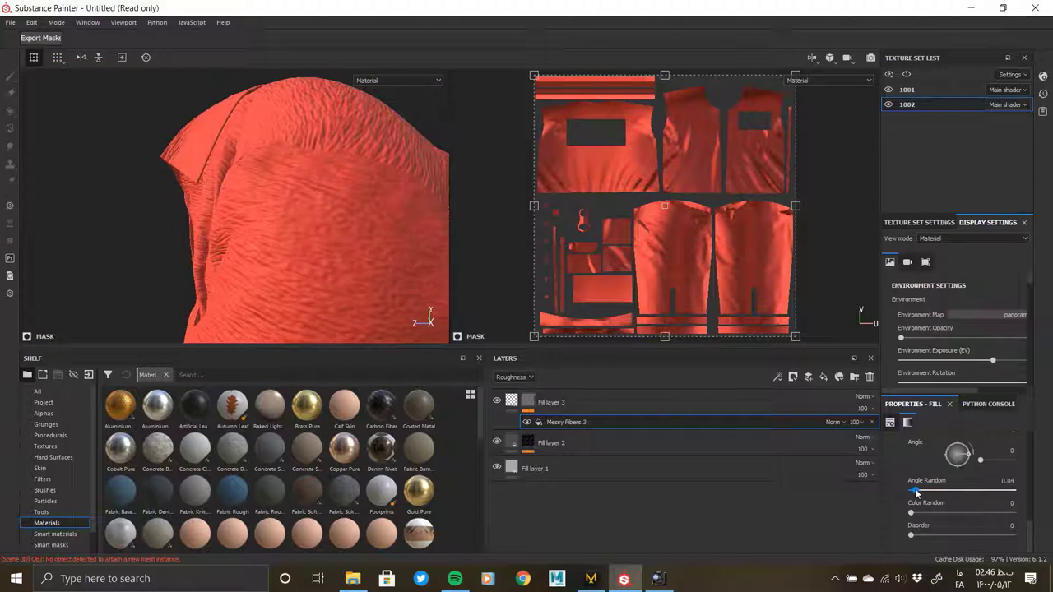
mouse_move(915, 492)
mouse_down()
mouse_move(949, 488)
mouse_move(900, 487)
mouse_up()
mouse_move(405, 194)
alt+mouse_down()
mouse_move(364, 265)
mouse_move(338, 246)
alt+mouse_up()
alt+right_drag(338, 247, 369, 228)
mouse_move(369, 228)
alt+mouse_down()
mouse_move(370, 173)
mouse_move(332, 261)
alt+mouse_up()
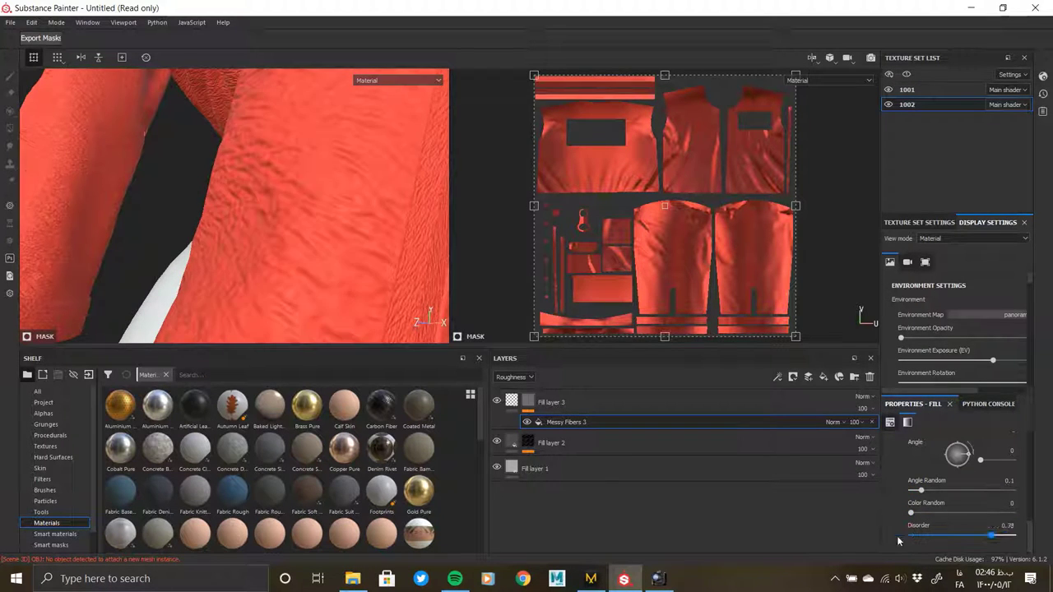
alt+click(527, 401)
alt+drag(320, 199, 305, 282)
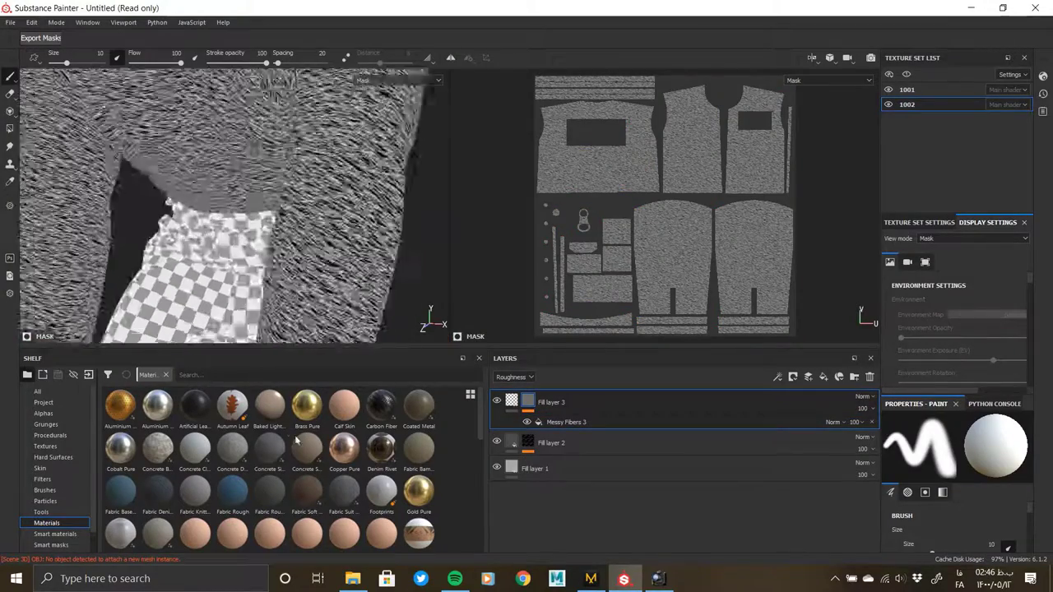
Make the Messy Fibers 3 mask finer with a new UV scale
click(592, 422)
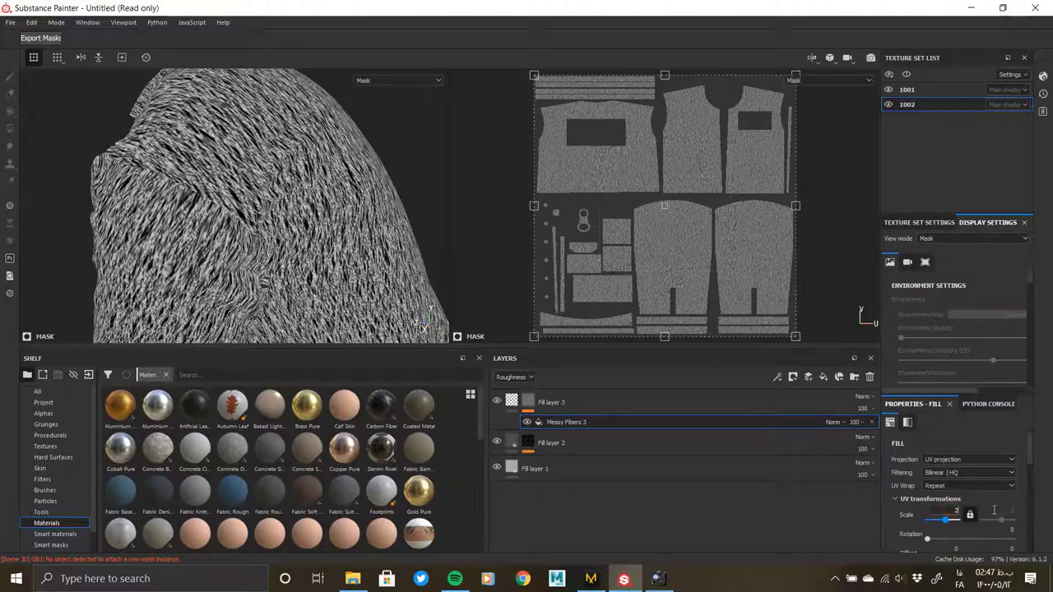
key(Return)
key(Return)
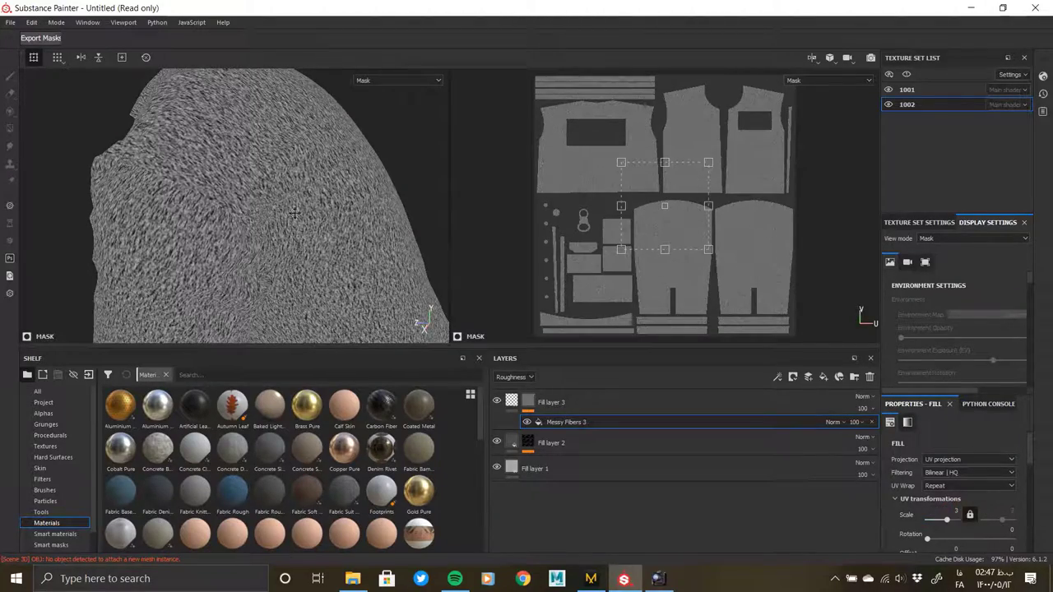
mouse_move(294, 214)
alt+mouse_down()
mouse_move(379, 296)
mouse_move(327, 174)
mouse_move(354, 185)
alt+mouse_up()
Raise texture set 1002's resolution to 4096
click(552, 402)
click(917, 223)
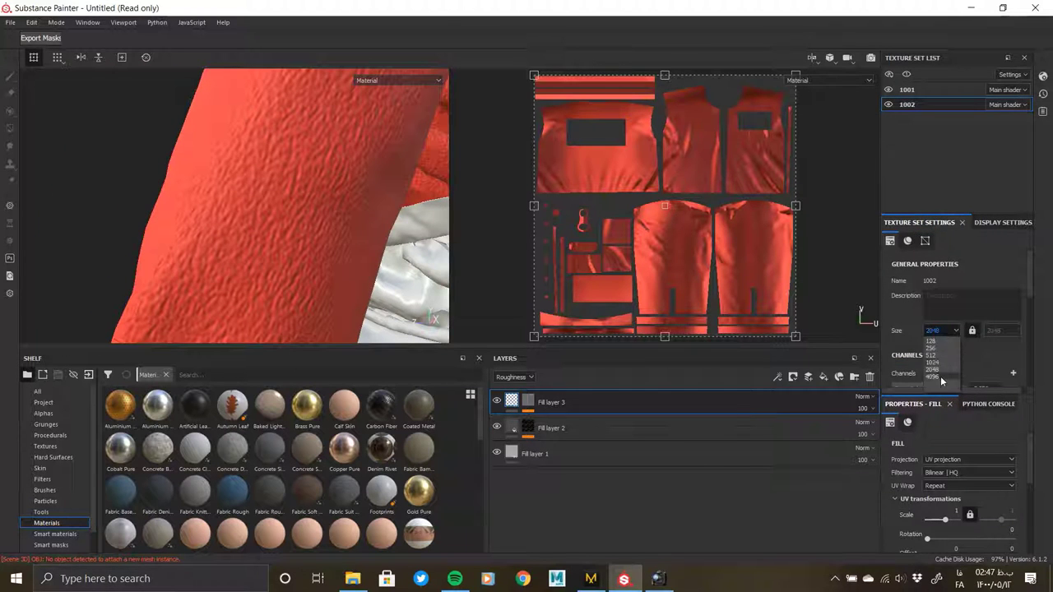
click(941, 377)
mouse_move(334, 189)
alt+mouse_down()
mouse_move(193, 125)
mouse_move(335, 188)
alt+mouse_up()
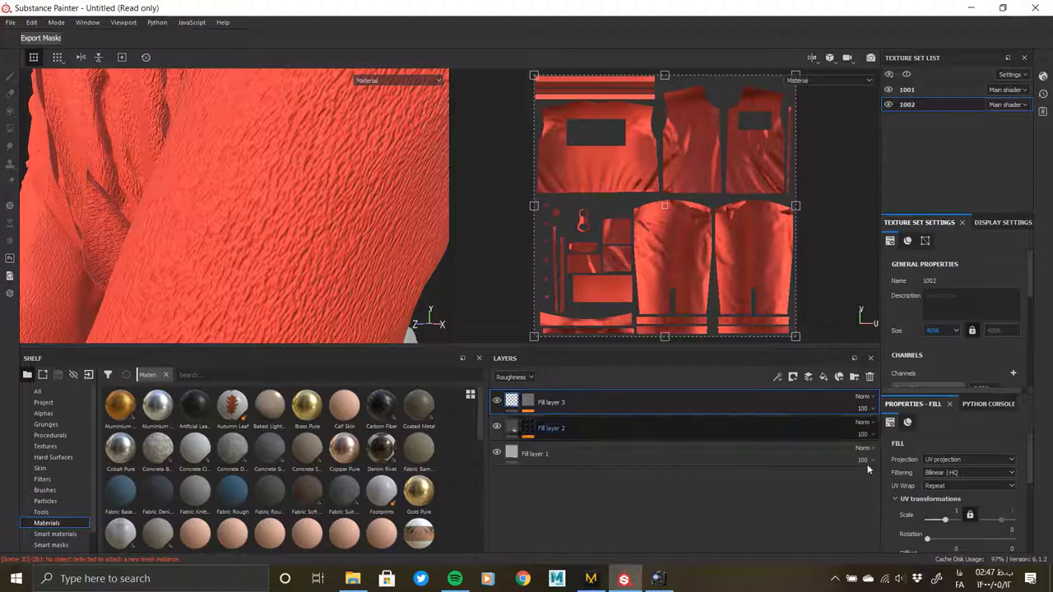
Lower Fill layer 3's height to -0.0485
scroll(907, 492, down, 3)
scroll(907, 492, down, 2)
drag(946, 535, 945, 533)
mouse_move(324, 222)
alt+mouse_down()
mouse_move(430, 164)
mouse_move(327, 153)
alt+mouse_up()
drag(945, 535, 947, 534)
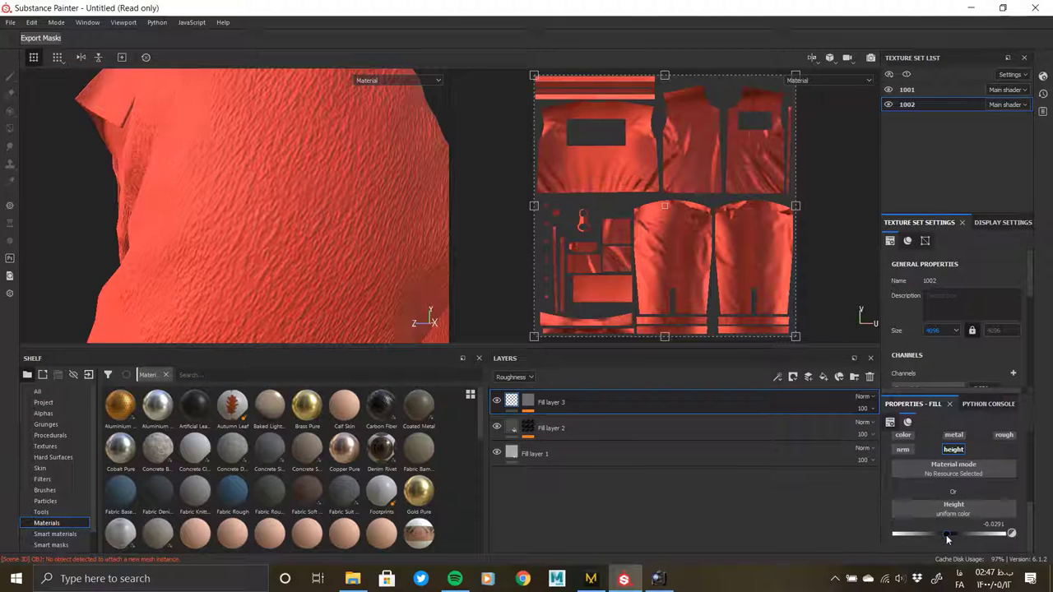
mouse_move(293, 219)
alt+mouse_down()
mouse_move(280, 104)
mouse_move(348, 337)
mouse_move(312, 214)
mouse_move(195, 134)
mouse_move(235, 202)
alt+mouse_up()
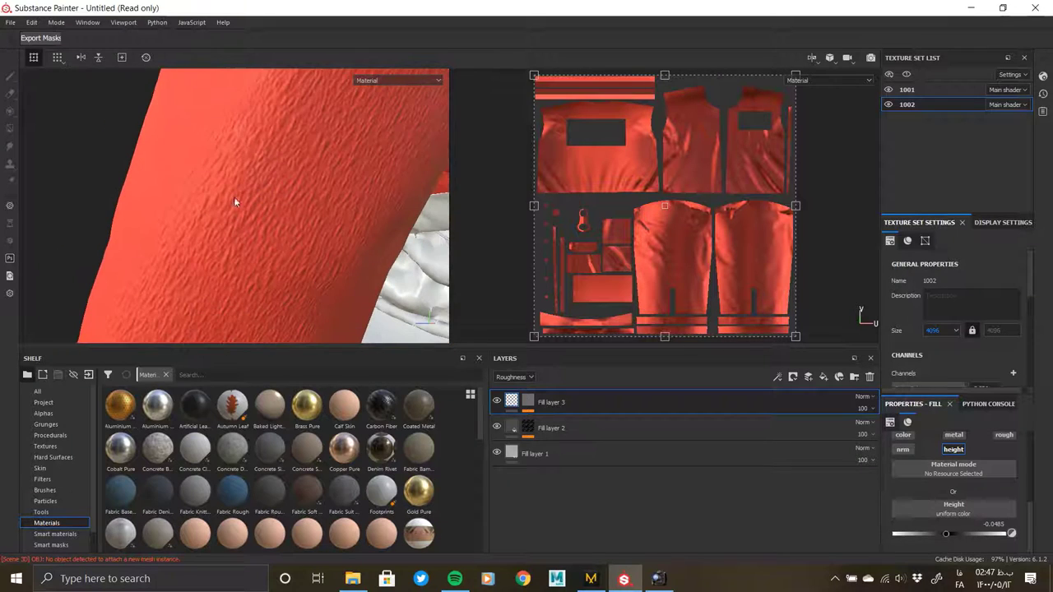
right_click(537, 406)
click(592, 424)
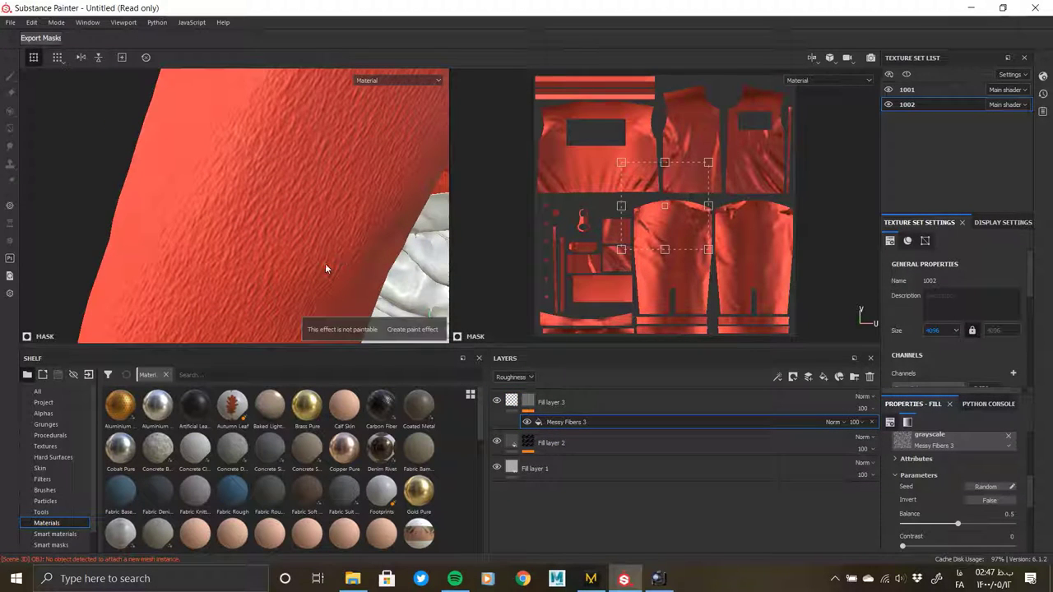
Set the Messy Fibers 3 tiling scale to 4
mouse_move(325, 269)
alt+mouse_down()
mouse_move(364, 200)
mouse_move(393, 278)
mouse_move(419, 307)
alt+mouse_up()
click(528, 402)
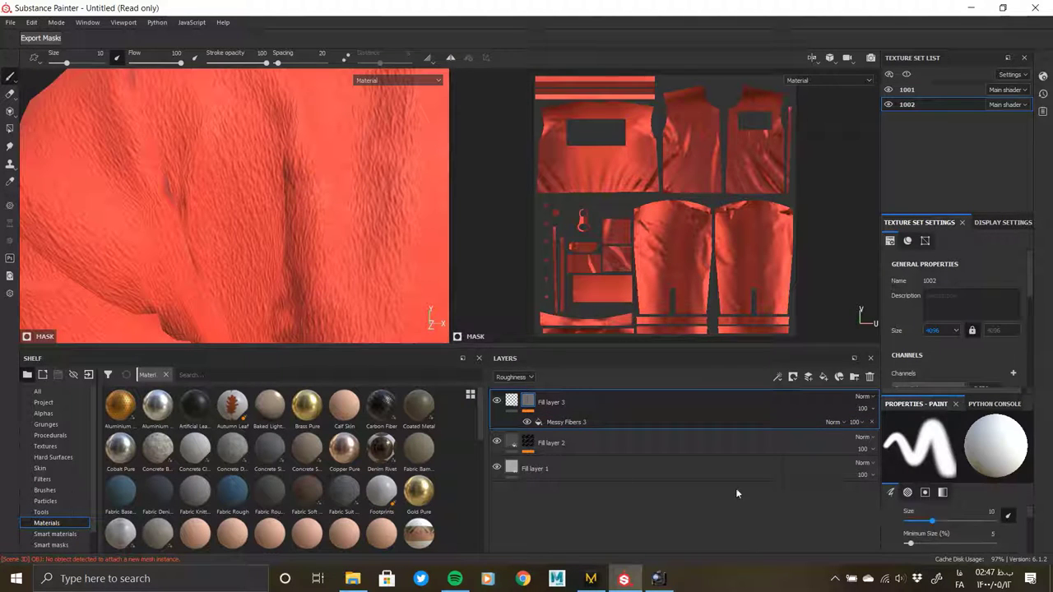
click(740, 422)
scroll(933, 530, down, 3)
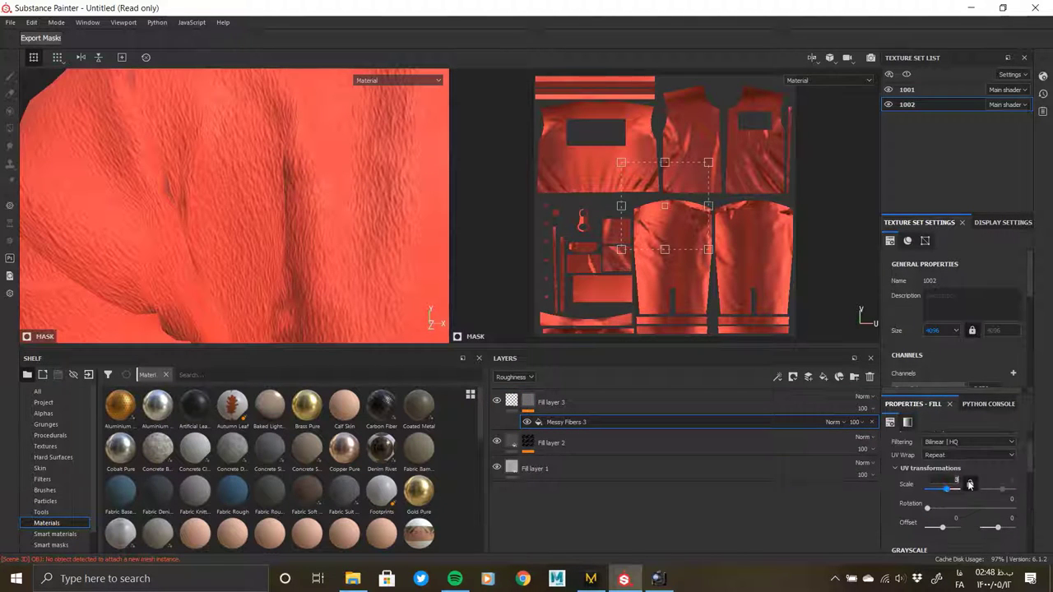
click(969, 485)
alt+right_drag(291, 237, 314, 226)
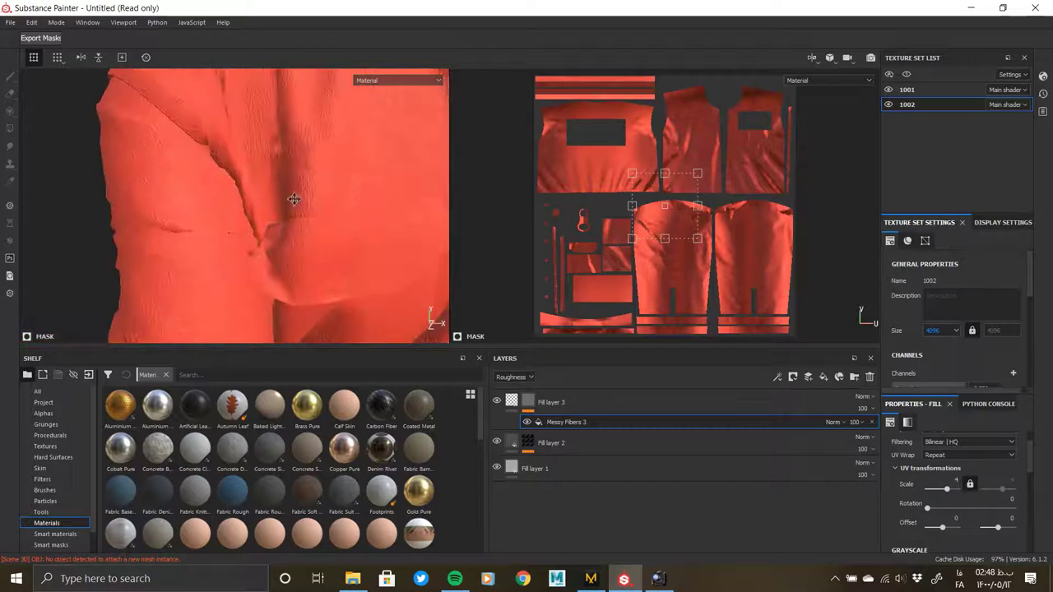
mouse_move(314, 226)
alt+middle_down()
mouse_move(213, 45)
mouse_move(210, 119)
mouse_move(322, 267)
alt+middle_up()
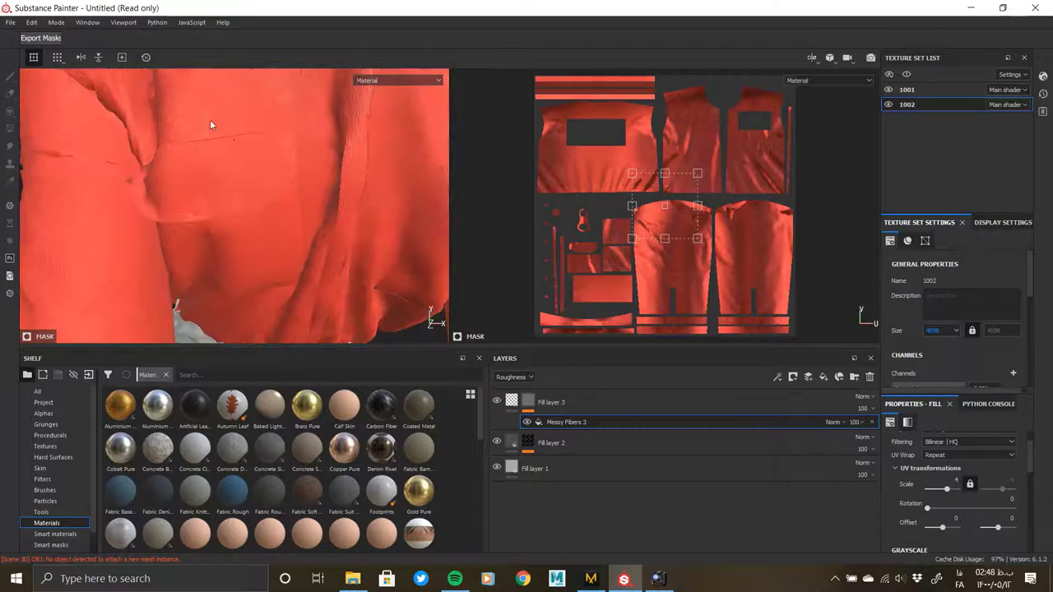
Lower Fill layer 2's opacity to 48
click(568, 443)
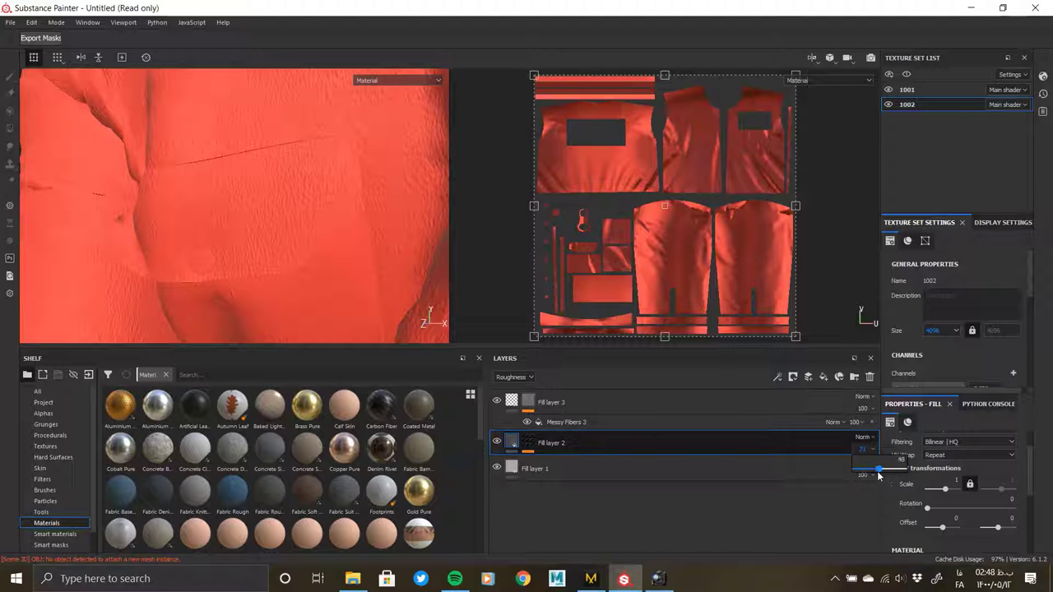
mouse_move(879, 475)
alt+middle_down()
mouse_move(272, 267)
mouse_move(299, 68)
mouse_move(270, 247)
mouse_move(215, 278)
alt+middle_up()
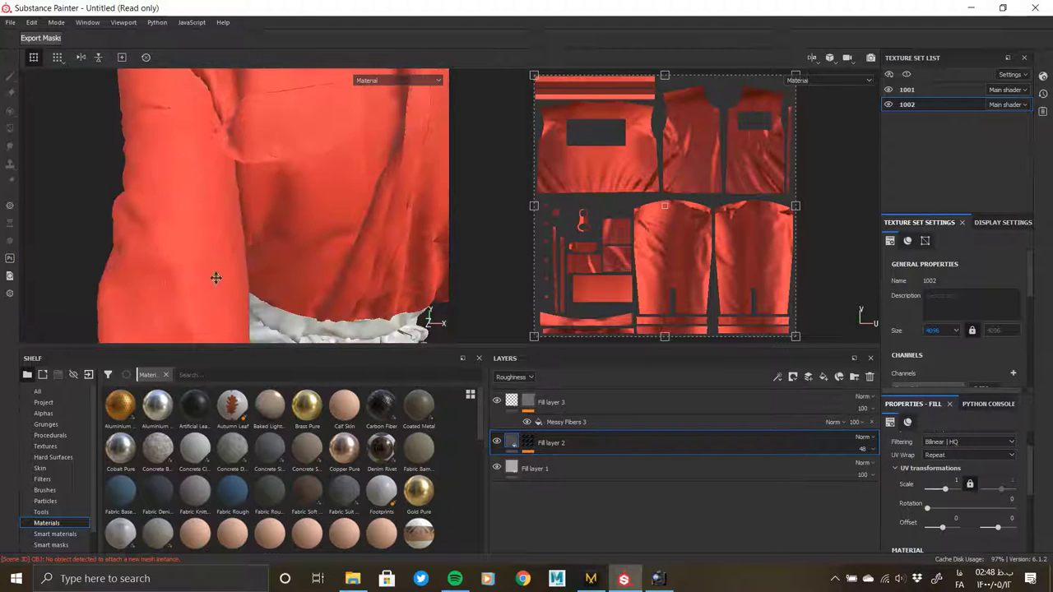
mouse_move(216, 278)
alt+mouse_down()
mouse_move(311, 257)
mouse_move(320, 101)
mouse_move(305, 249)
alt+mouse_up()
mouse_move(305, 249)
alt+right_down()
mouse_move(211, 254)
mouse_move(228, 209)
mouse_move(477, 228)
alt+right_up()
mouse_move(477, 227)
alt+middle_down()
mouse_move(623, 170)
mouse_move(655, 110)
alt+middle_up()
alt+drag(190, 198, 261, 237)
alt+right_drag(260, 237, 366, 270)
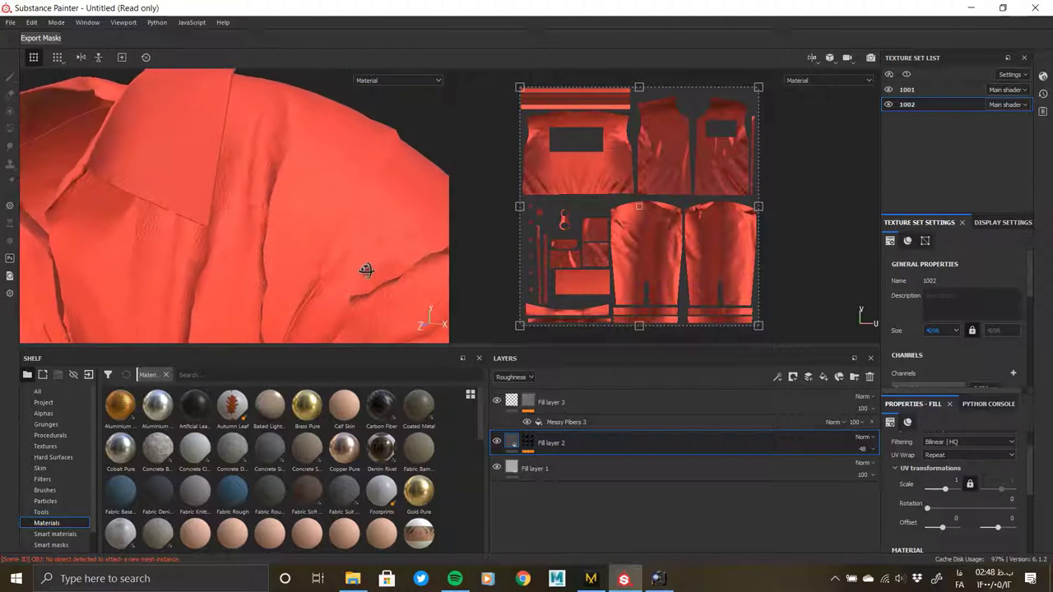
click(528, 401)
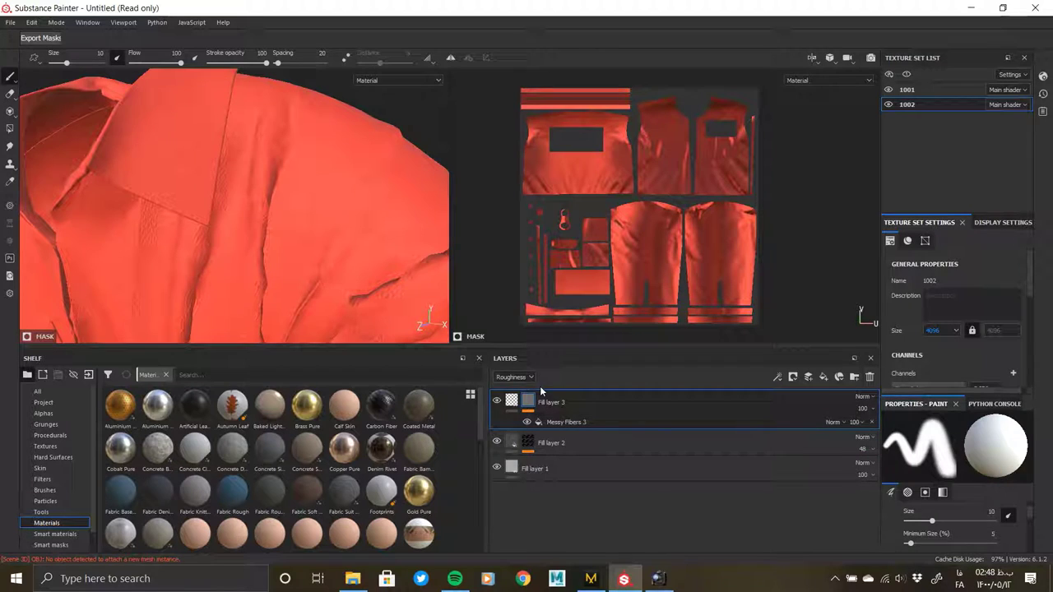
Enable Fill layer 3's base colour, sample the suit's red, and darken it slightly
click(512, 401)
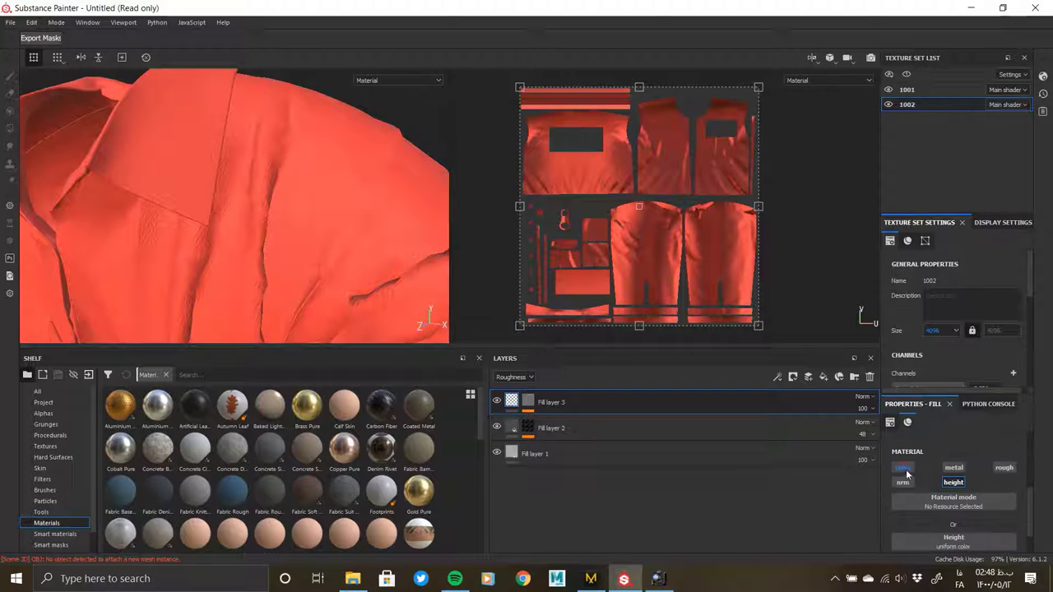
click(905, 469)
click(953, 492)
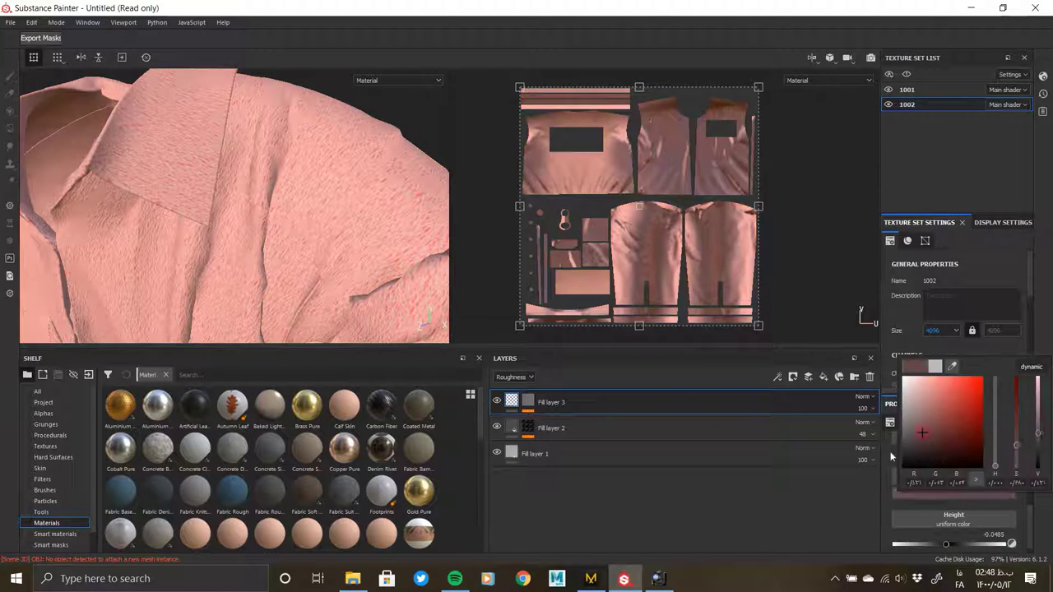
scroll(284, 191, up, 5)
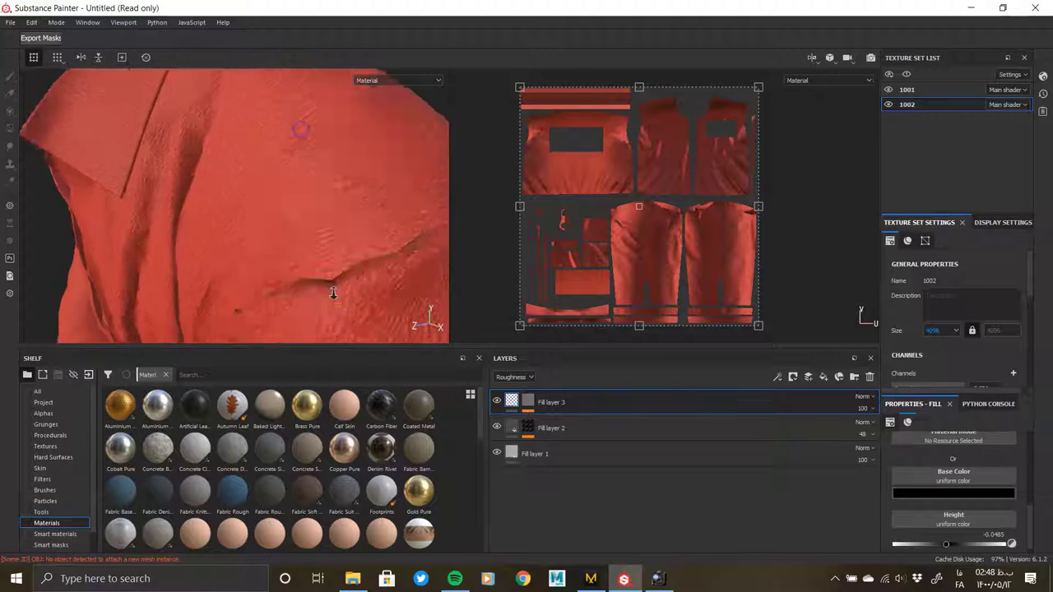
click(507, 387)
click(952, 492)
click(952, 361)
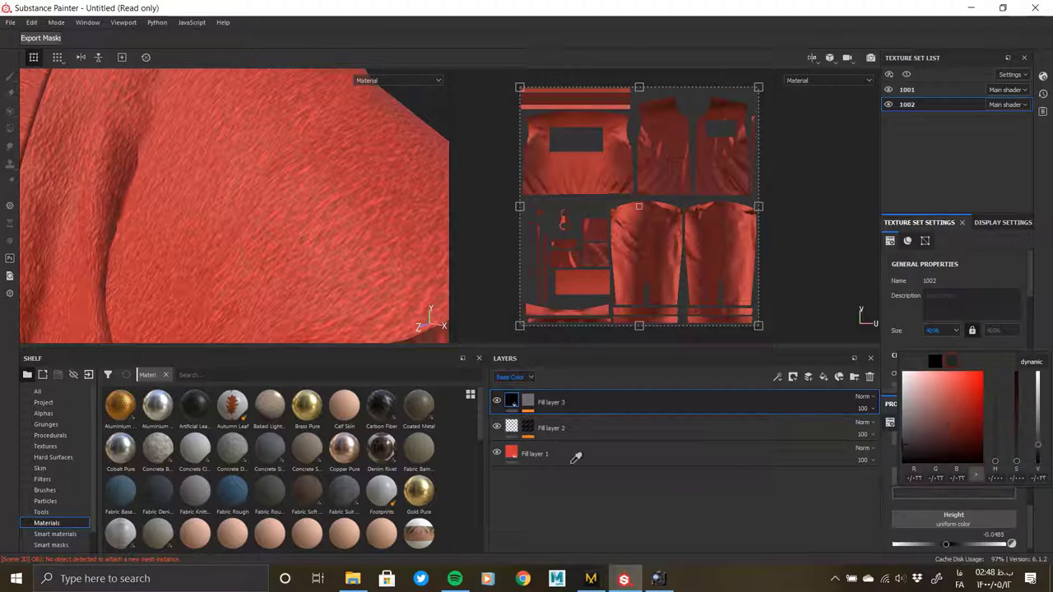
click(513, 453)
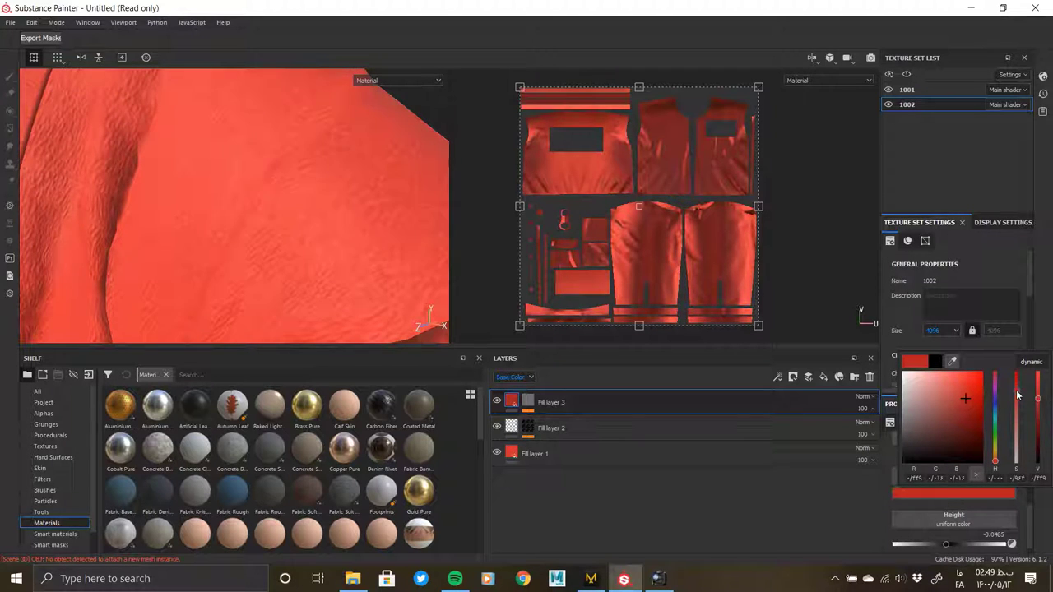
mouse_move(1040, 383)
mouse_down()
mouse_move(1043, 396)
mouse_move(1005, 396)
mouse_up()
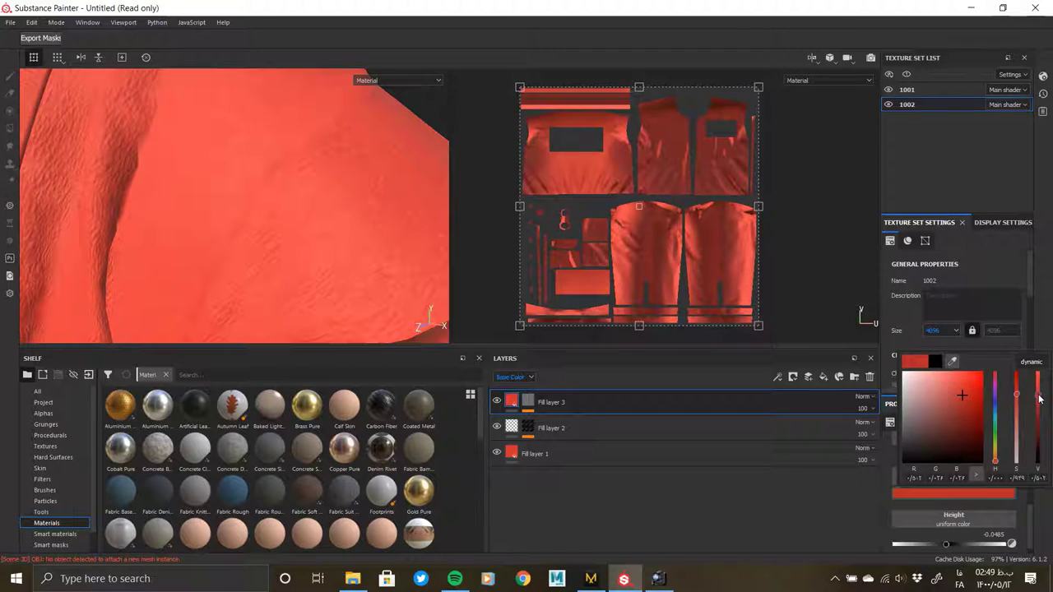
mouse_move(282, 254)
alt+mouse_down()
mouse_move(274, 137)
mouse_move(345, 324)
mouse_move(280, 245)
mouse_move(44, 237)
mouse_move(196, 201)
mouse_move(187, 167)
mouse_move(573, 408)
alt+mouse_up()
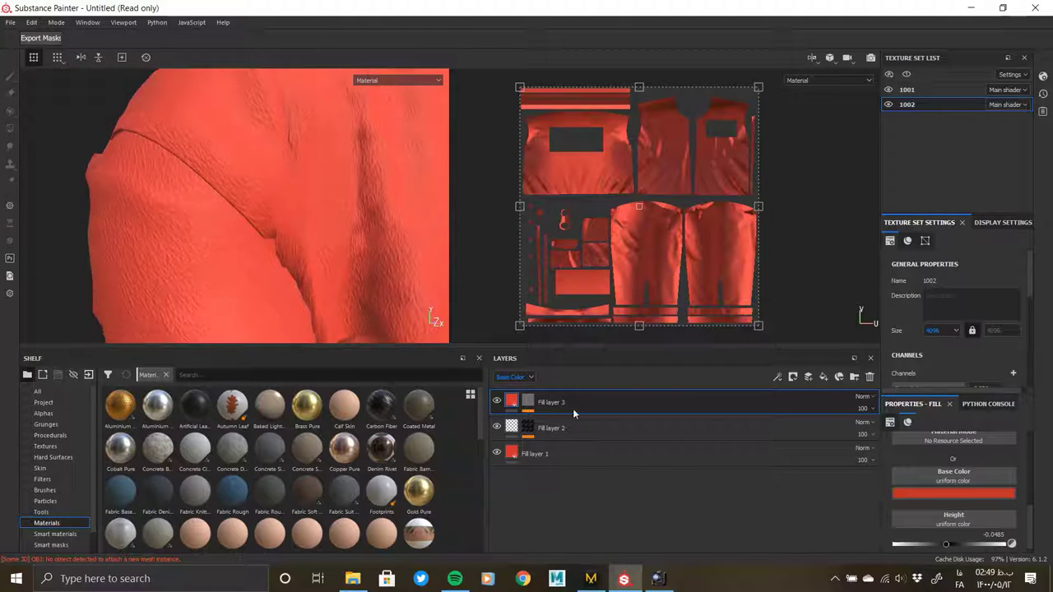
Add Fill layer 4 with a black base colour
click(584, 452)
click(823, 377)
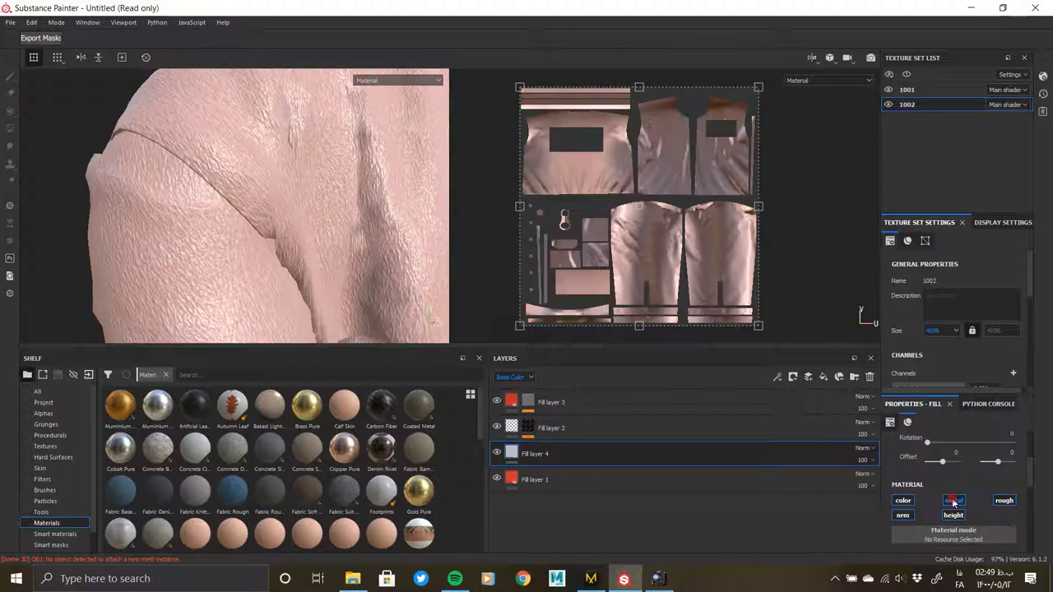
click(910, 505)
click(937, 469)
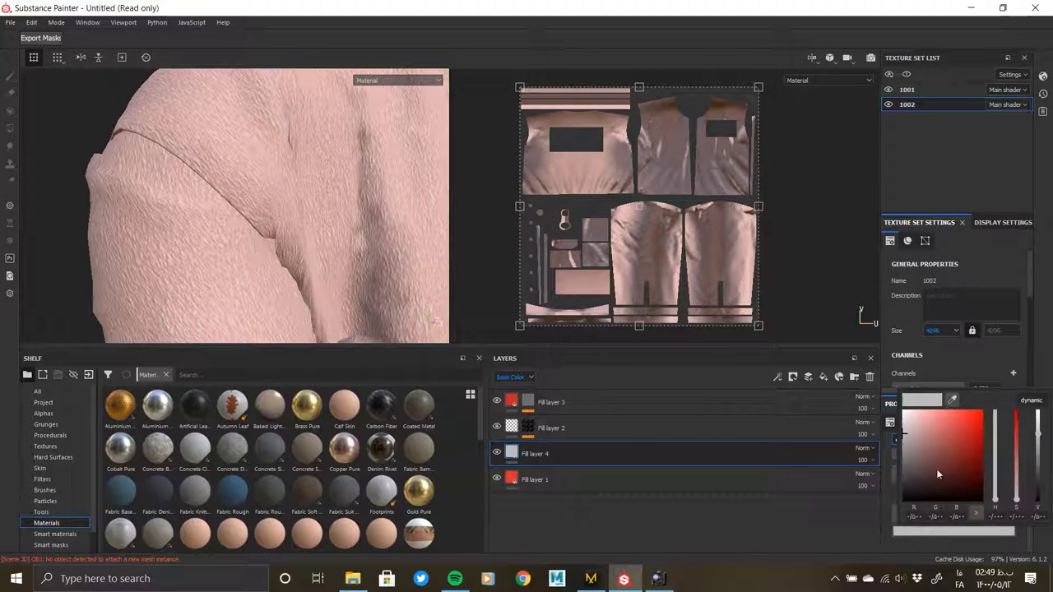
click(954, 432)
alt+drag(271, 264, 306, 316)
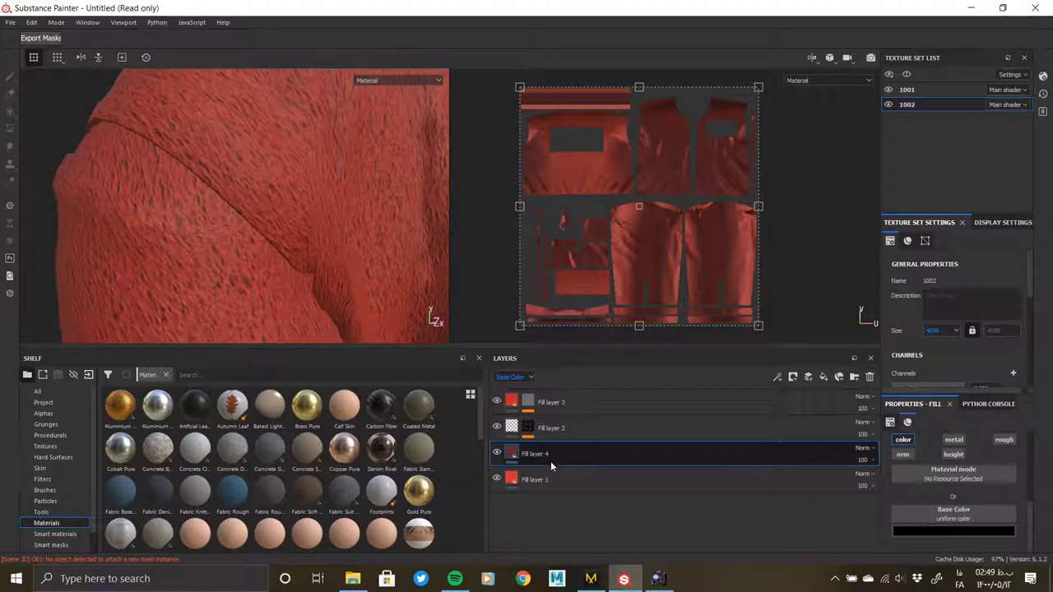
mouse_move(299, 259)
alt+mouse_down()
mouse_move(3, 179)
mouse_move(295, 166)
mouse_move(338, 287)
mouse_move(179, 179)
mouse_move(566, 493)
alt+mouse_up()
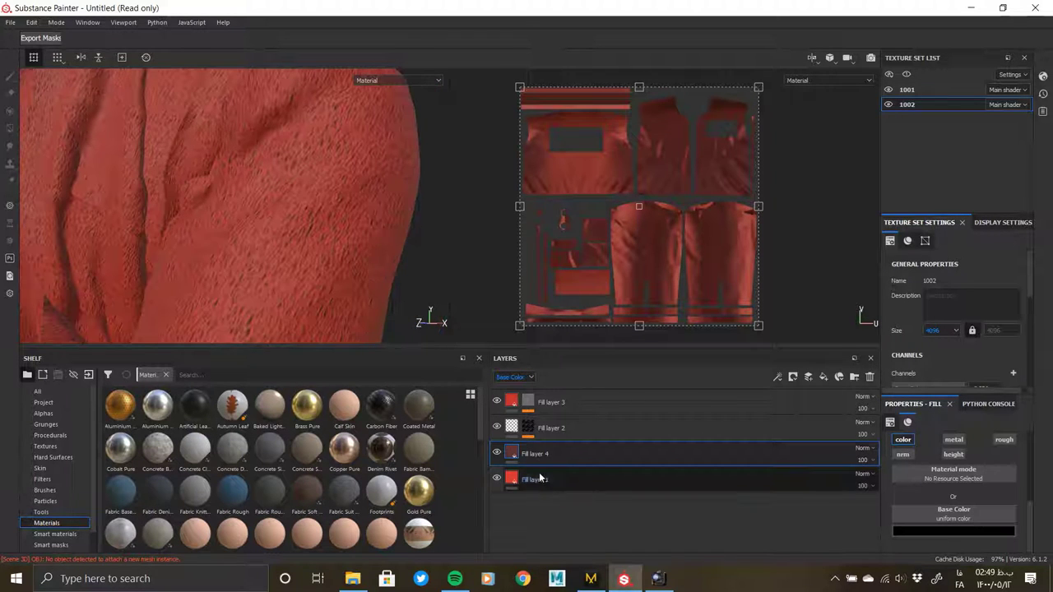
Darken Fill layer 1's red base colour slightly
click(496, 453)
click(615, 475)
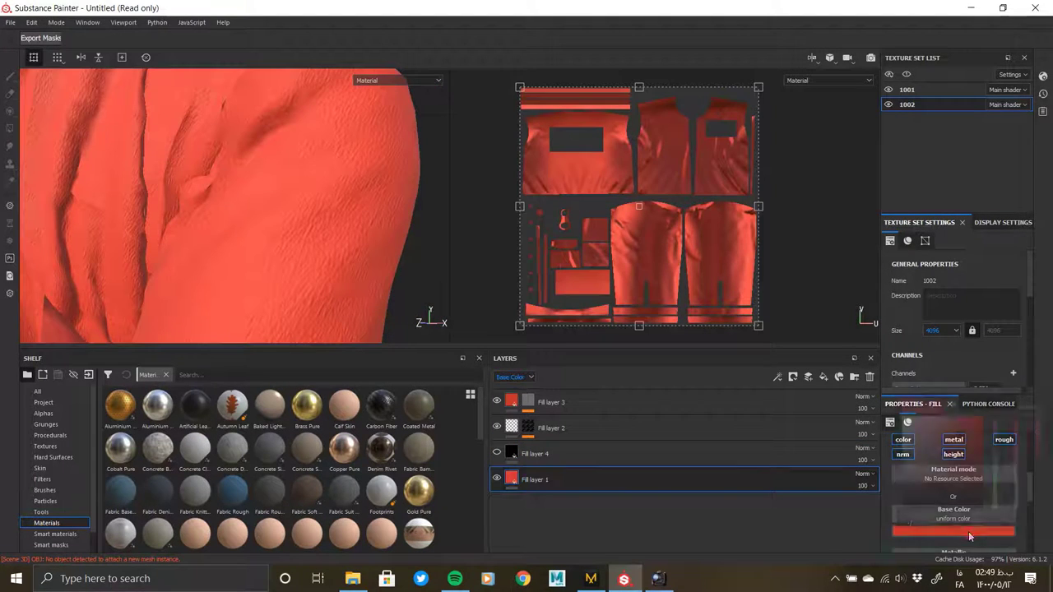
click(968, 531)
drag(1039, 442, 1038, 533)
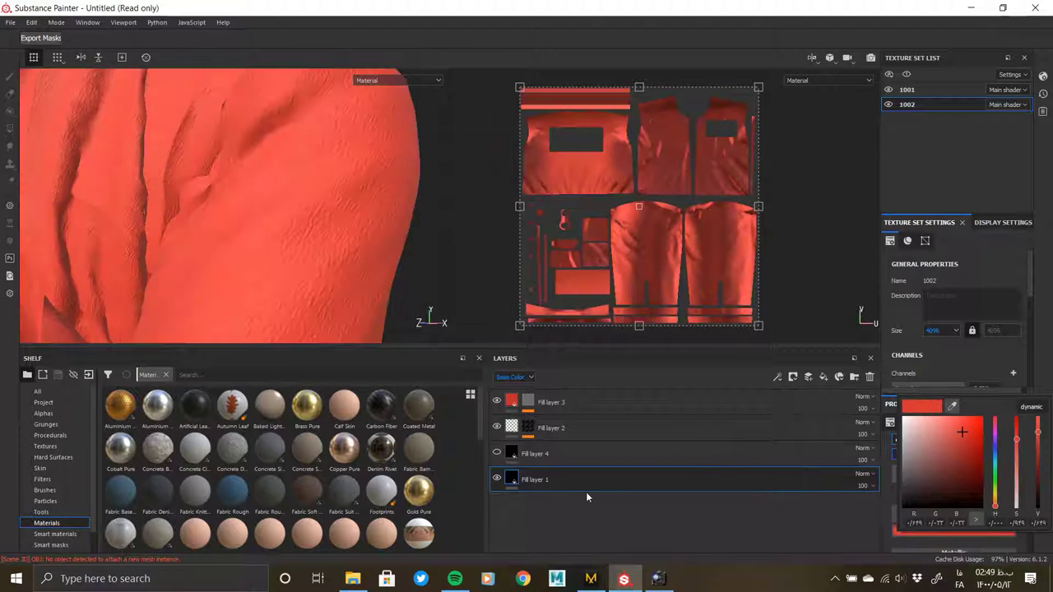
Unhide Fill layer 4 and move it to the top of the layer stack
click(517, 453)
click(497, 453)
double_click(557, 453)
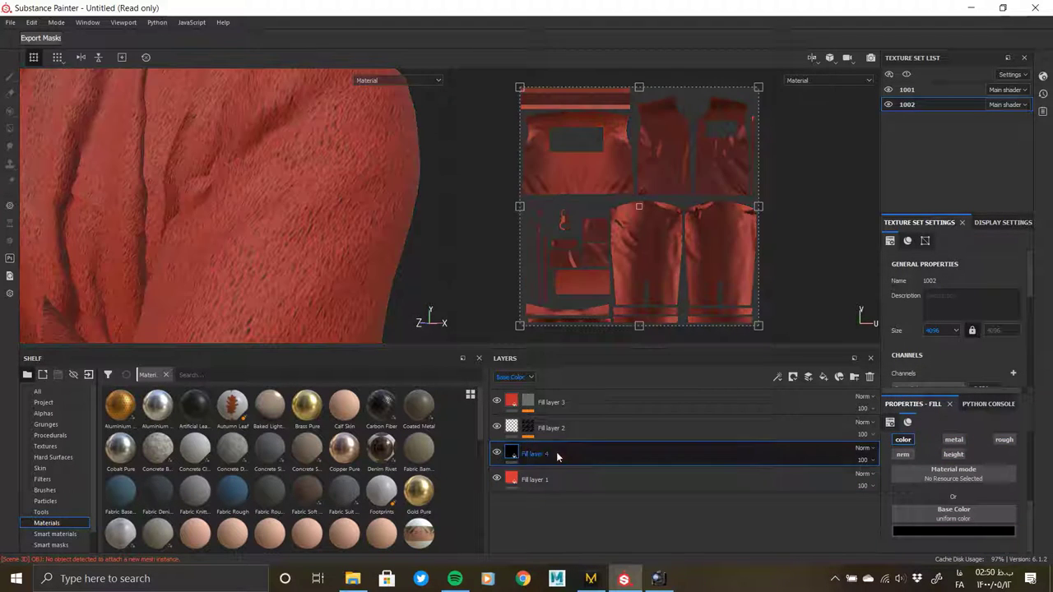
drag(543, 454, 551, 392)
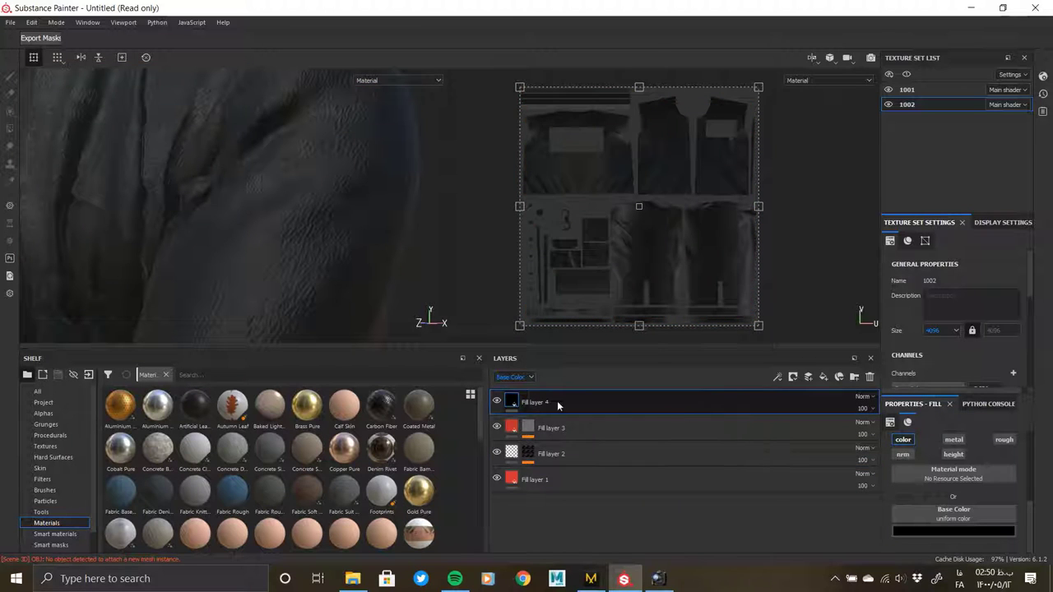
Give Fill layer 4 a black mask with a Dirt 2 grunge fill at scale 7.96
right_click(557, 401)
click(548, 18)
right_click(528, 401)
click(571, 301)
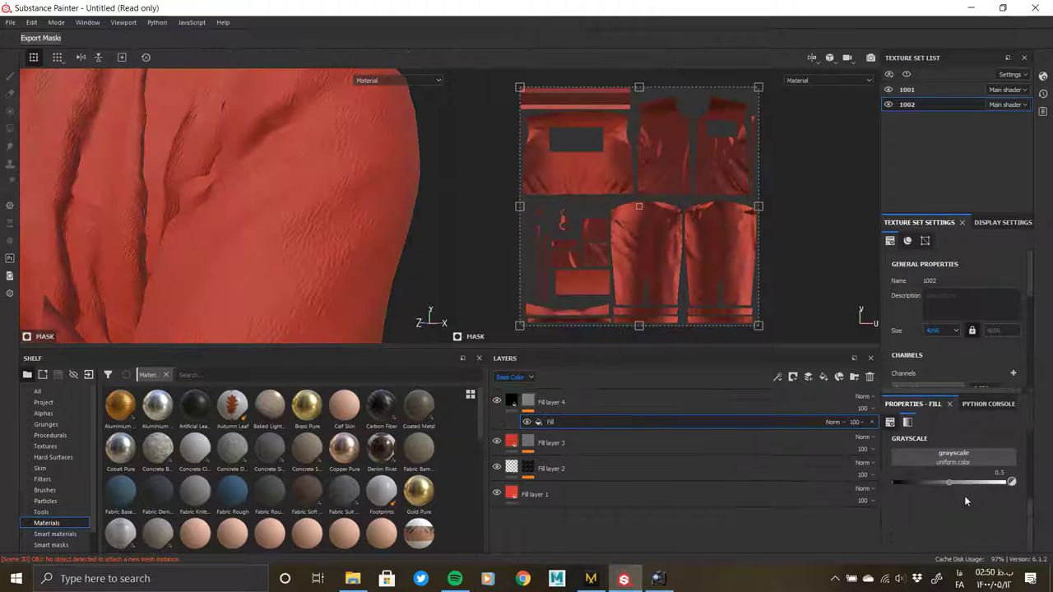
click(954, 456)
scroll(966, 405, down, 5)
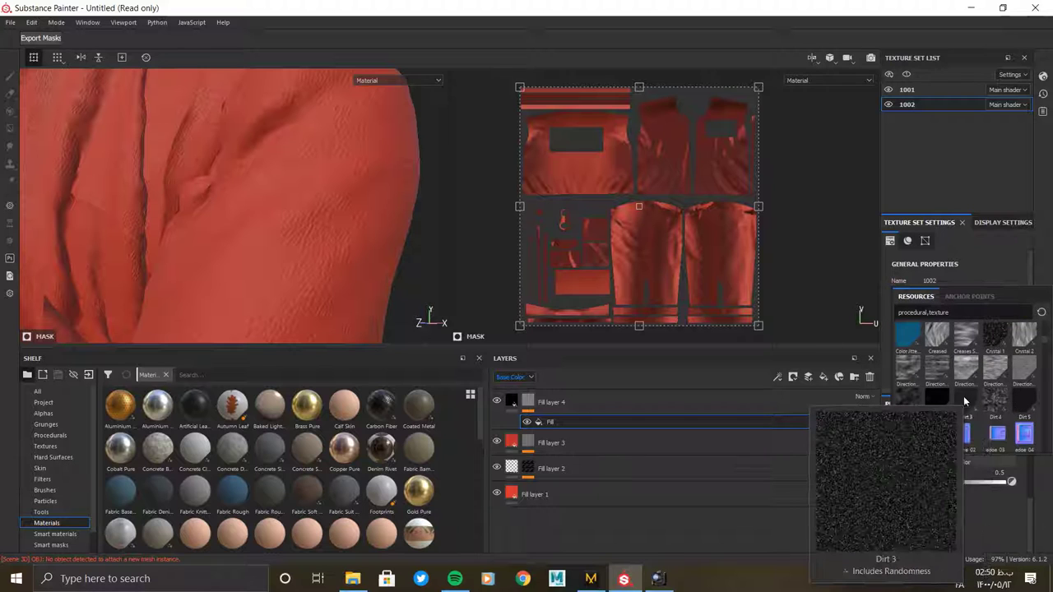
mouse_move(965, 401)
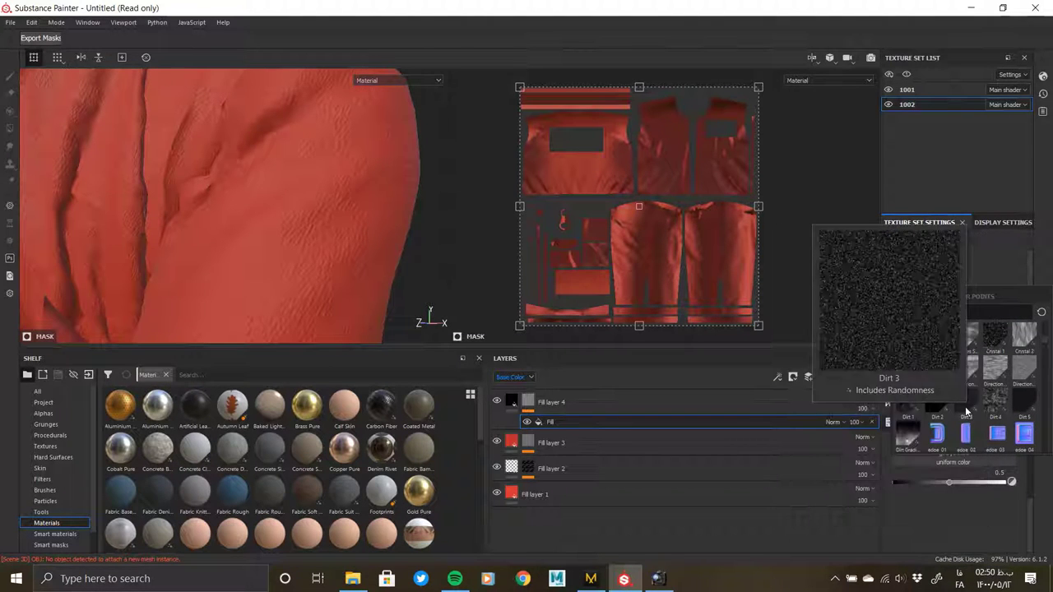
click(937, 401)
scroll(195, 235, down, 3)
mouse_move(195, 235)
alt+mouse_down()
mouse_move(54, 242)
mouse_move(228, 287)
alt+mouse_up()
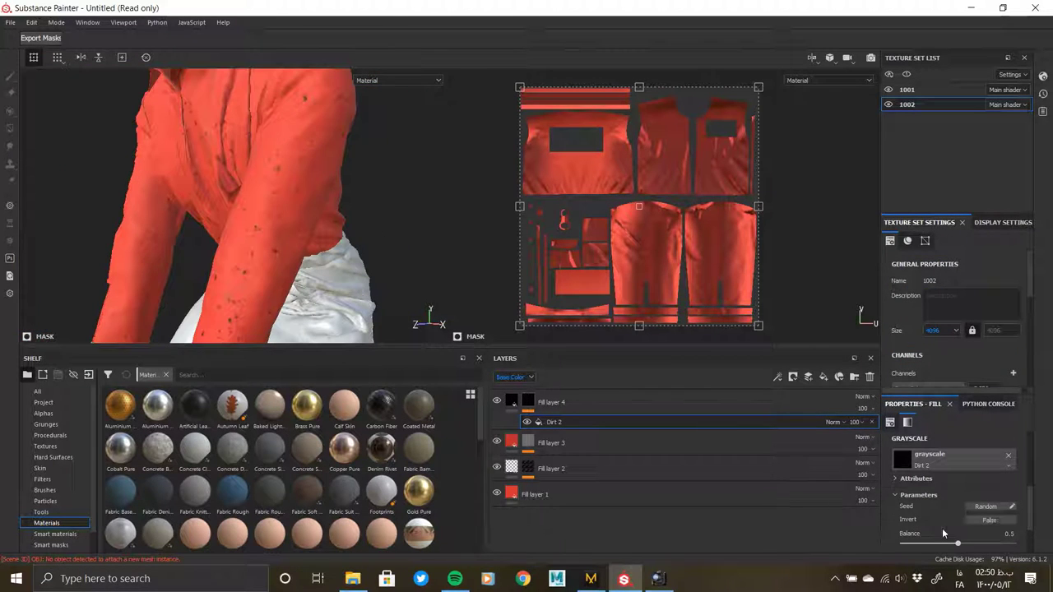
scroll(941, 528, up, 3)
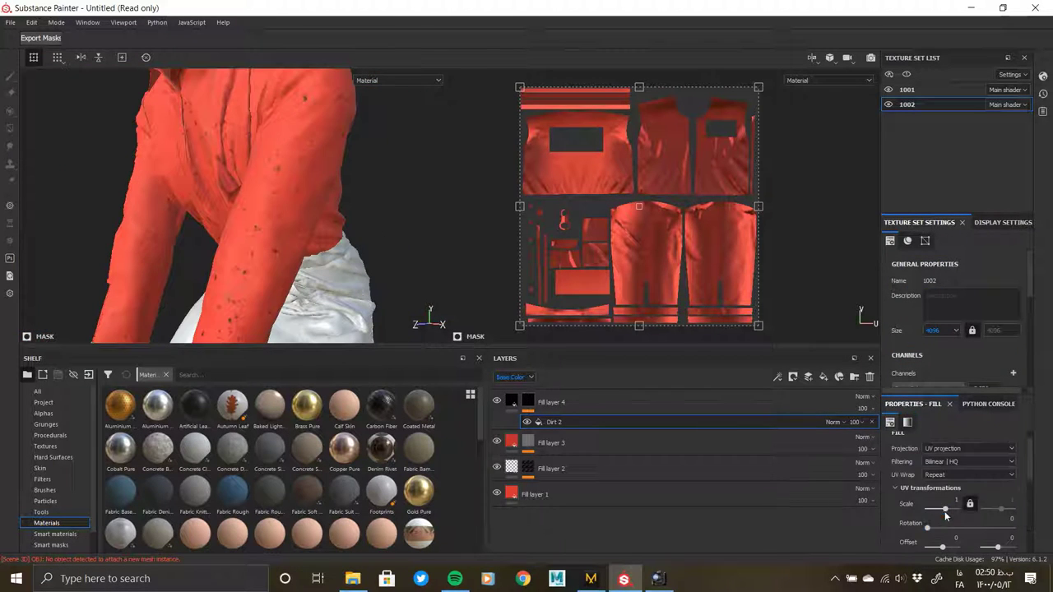
click(947, 508)
scroll(311, 250, up, 5)
Swap the mask's grunge texture from Dirt 2 to Dirt 3
click(528, 402)
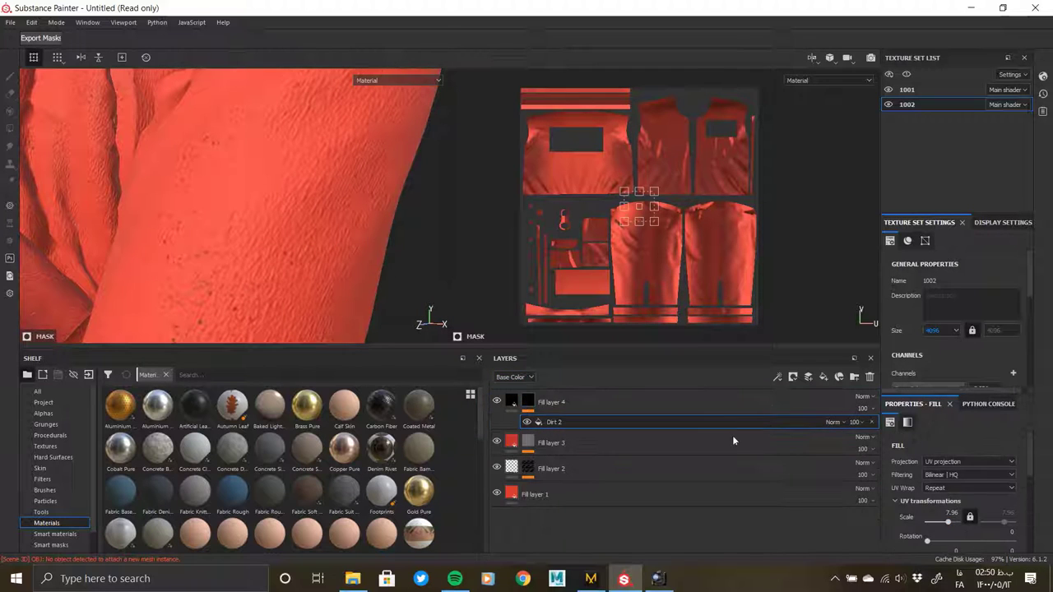
scroll(966, 526, down, 2)
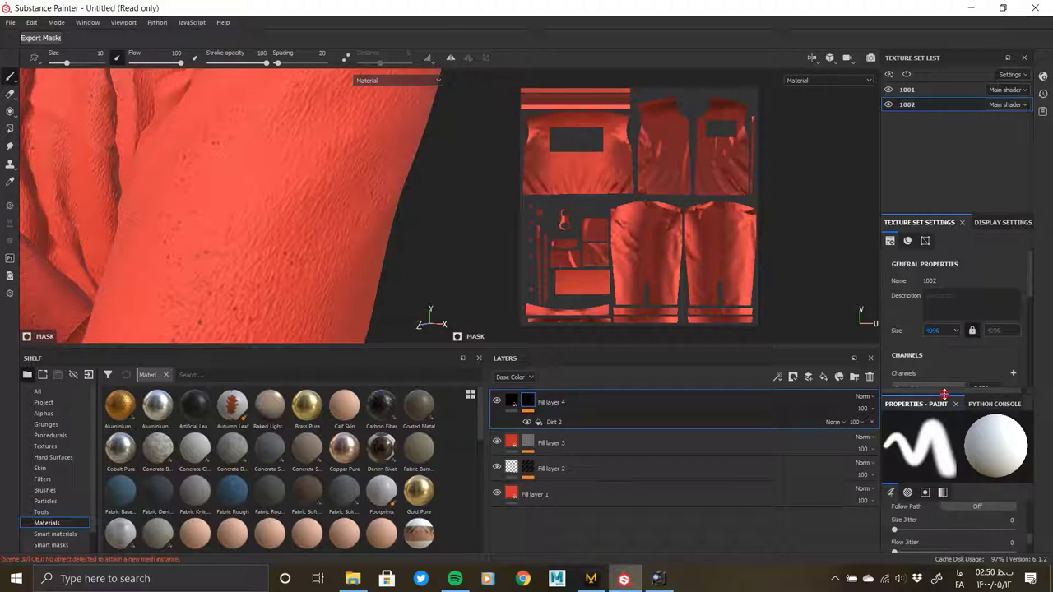
drag(945, 394, 945, 283)
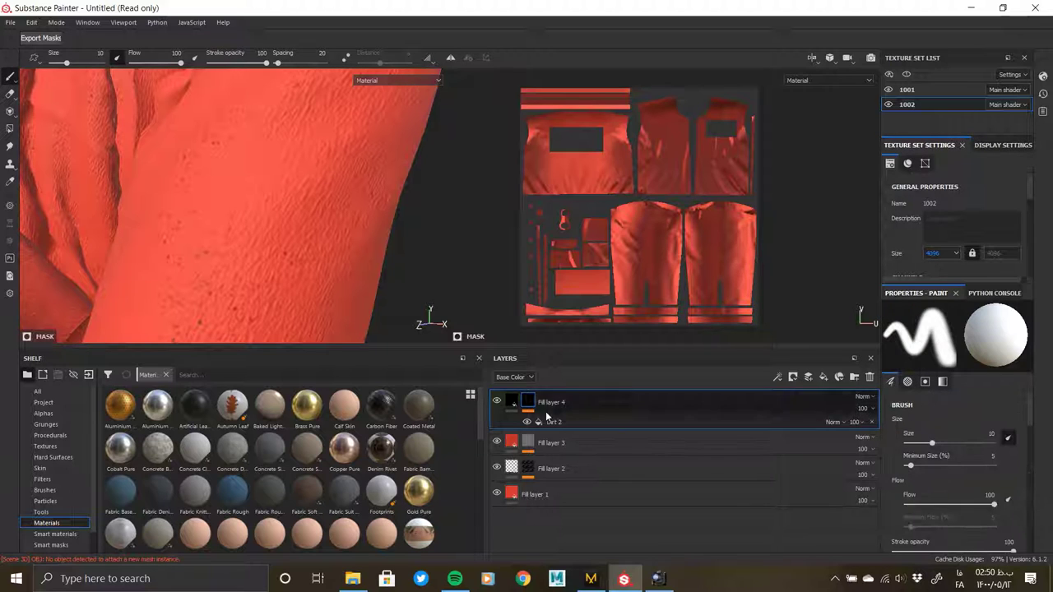
click(547, 419)
click(973, 485)
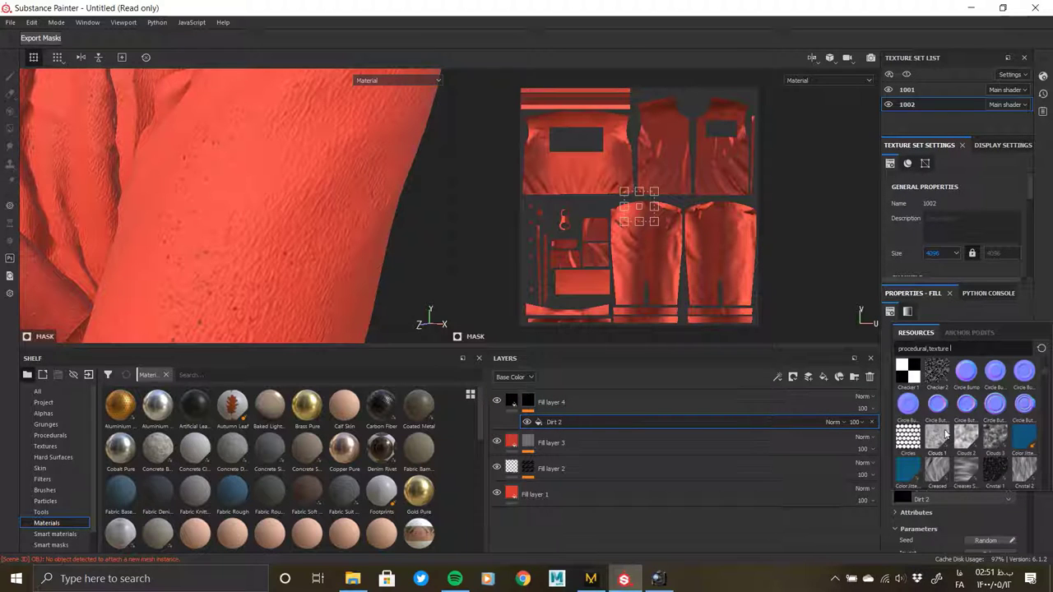
scroll(946, 433, down, 3)
click(968, 443)
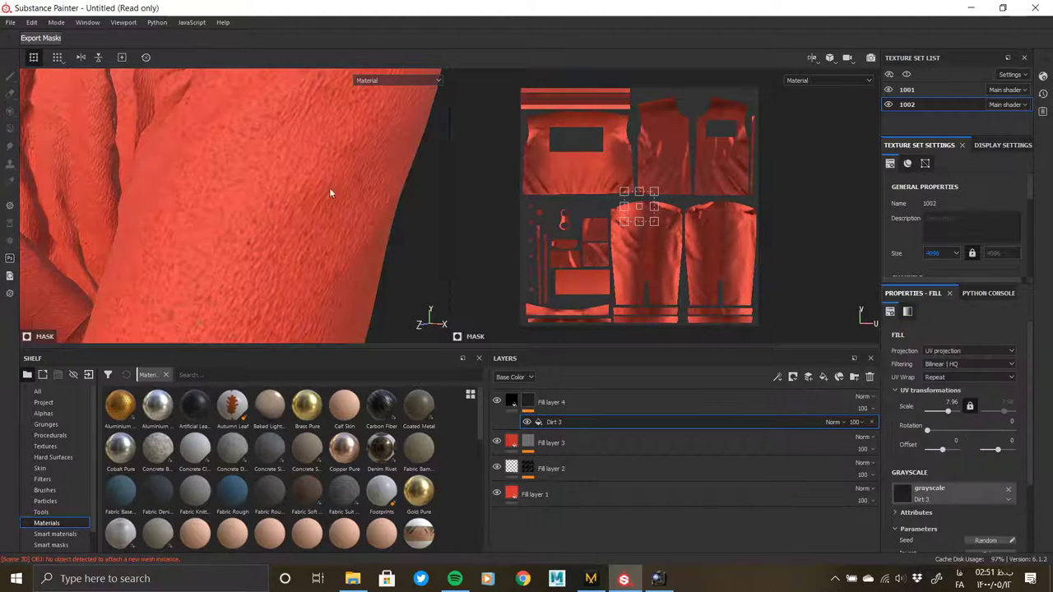
mouse_move(329, 187)
alt+mouse_down()
mouse_move(58, 151)
mouse_move(290, 324)
mouse_move(442, 352)
alt+mouse_up()
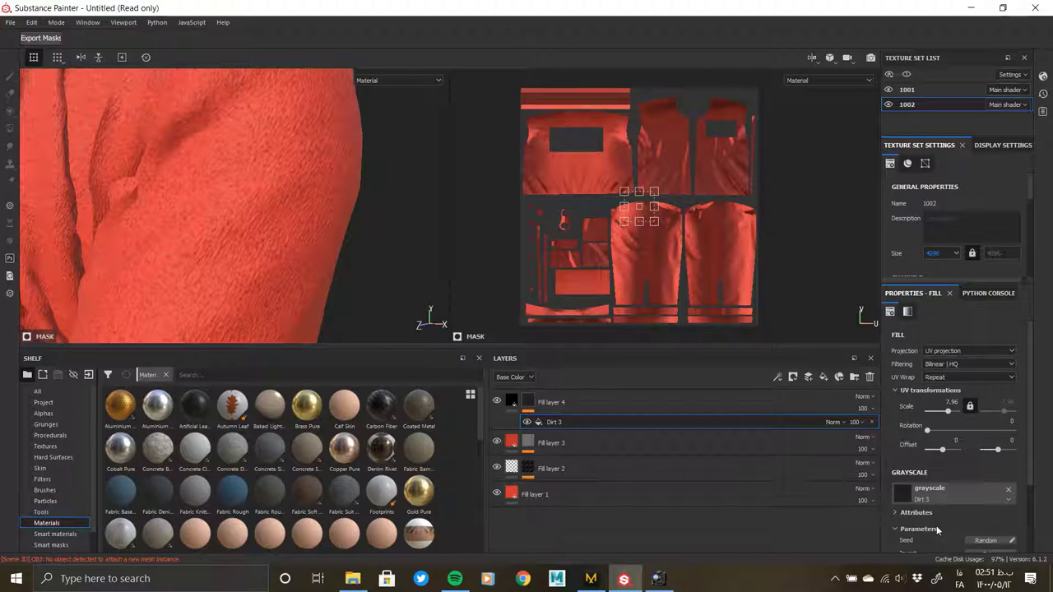
click(846, 424)
Set the dirt Fill layer 4 to 44 opacity and darken Fill layer 3's red by lowering V
click(870, 413)
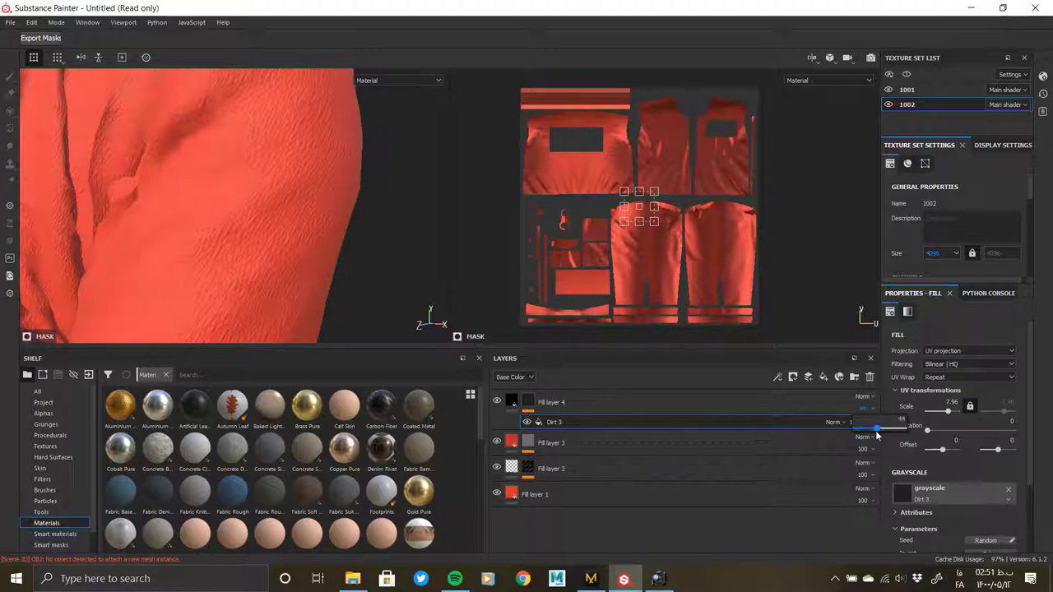
click(541, 491)
click(806, 444)
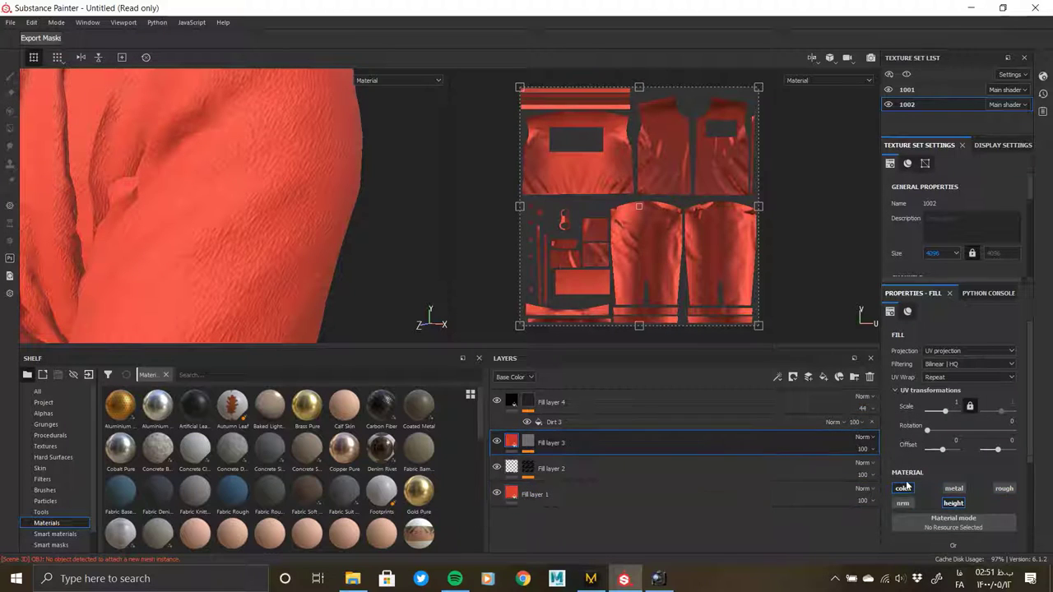
alt+click(528, 442)
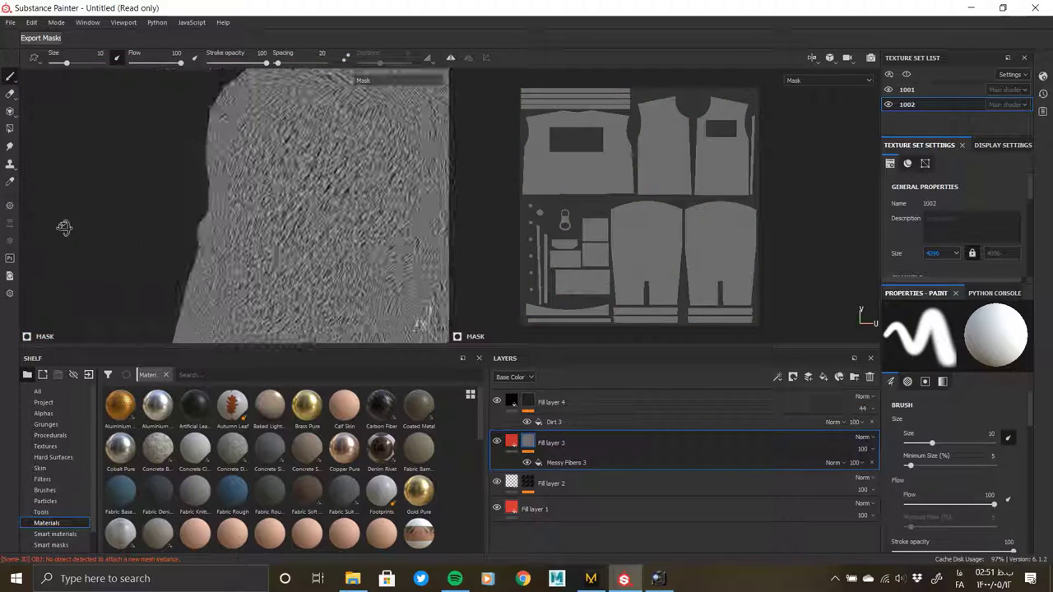
alt+drag(64, 228, 115, 164)
click(551, 442)
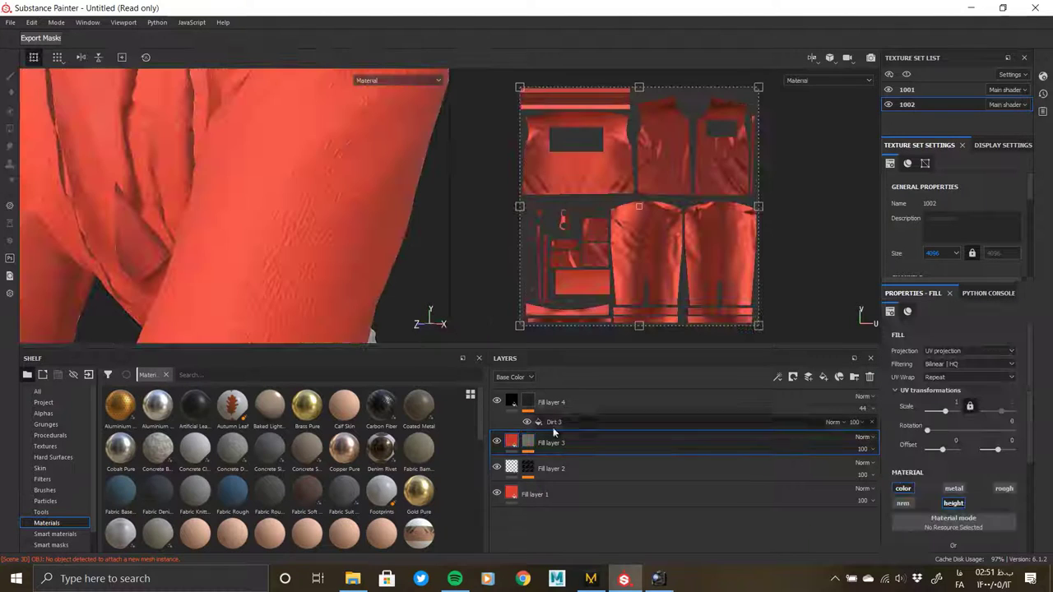
scroll(940, 494, down, 1)
click(940, 513)
drag(1038, 428, 1042, 464)
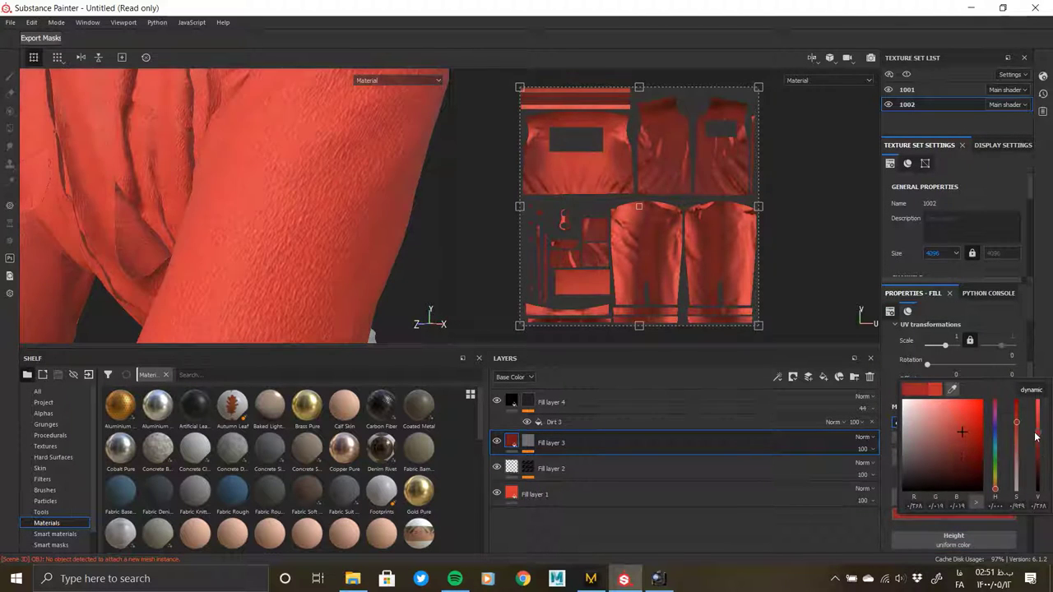
Retune Fill layer 1's red base colour while checking the shoulder and collar
click(526, 494)
click(954, 513)
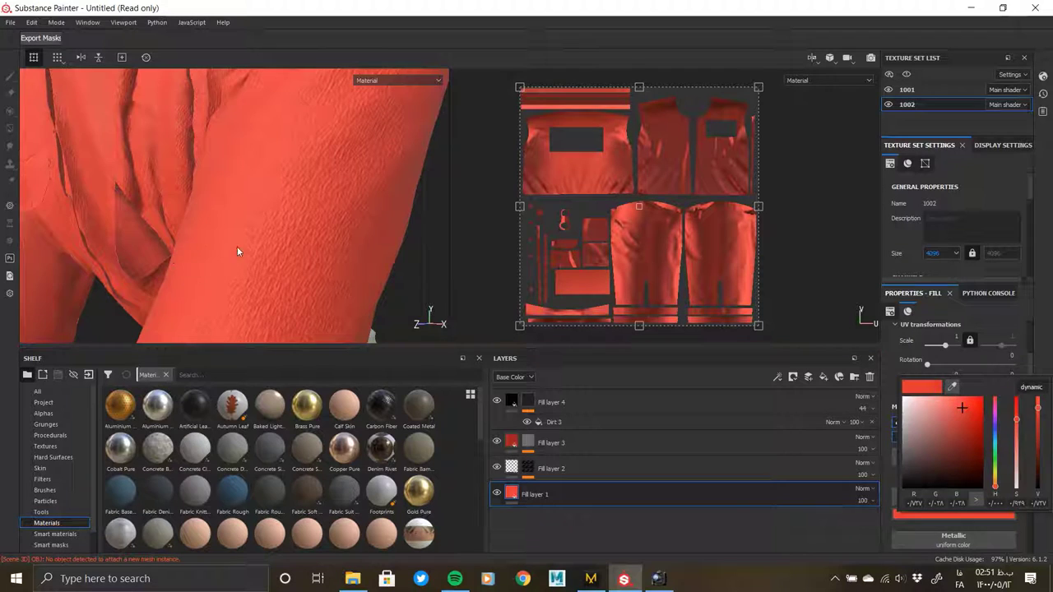
alt+drag(171, 259, 220, 228)
scroll(137, 241, down, 5)
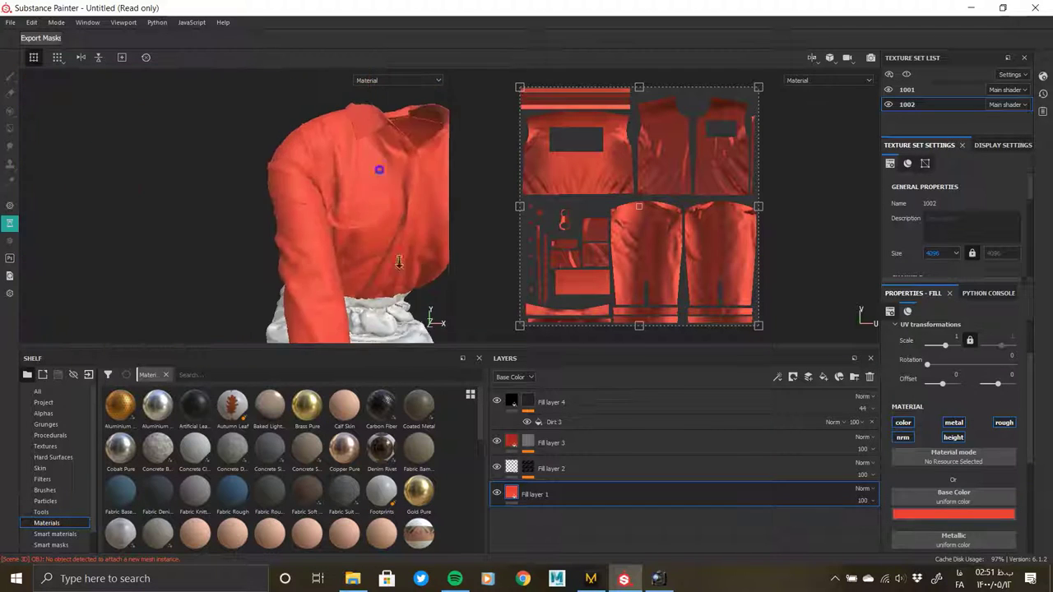
scroll(381, 170, up, 5)
mouse_move(225, 184)
alt+mouse_down()
mouse_move(342, 257)
mouse_move(231, 149)
alt+mouse_up()
scroll(344, 252, down, 3)
scroll(249, 206, up, 5)
click(535, 469)
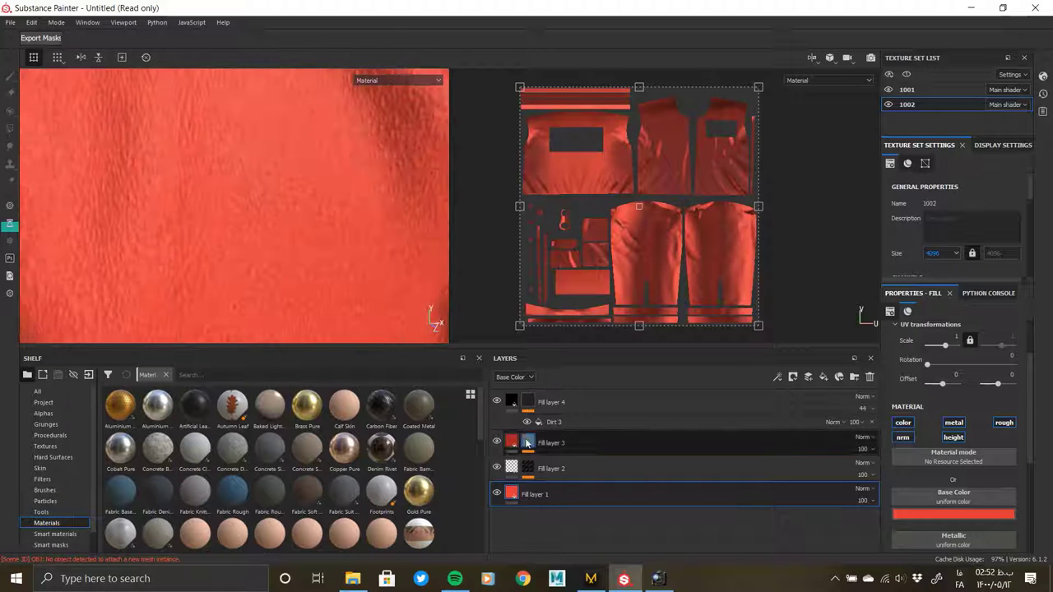
click(547, 443)
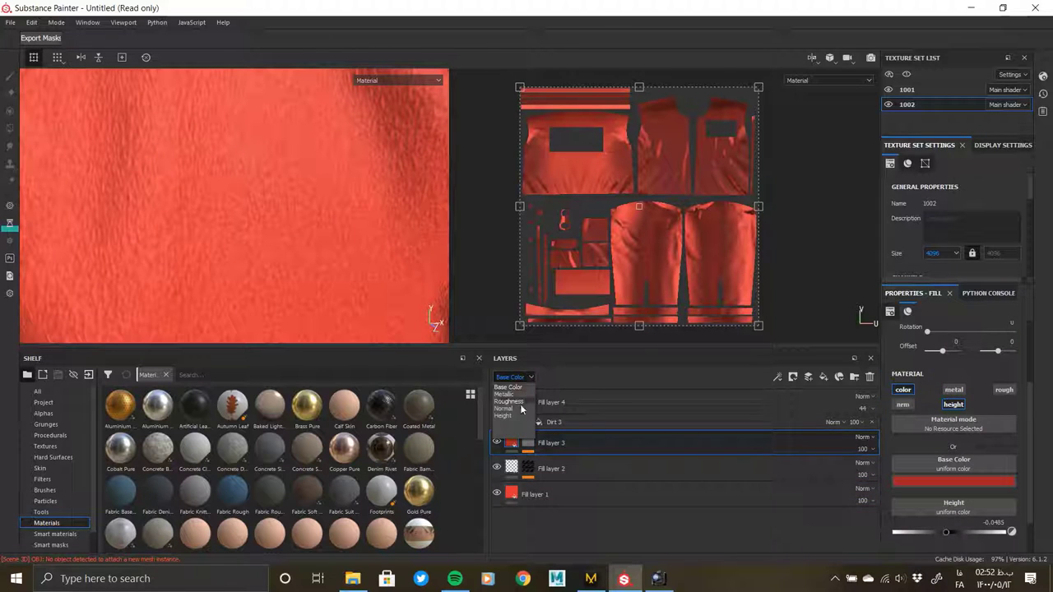
Lower Fill layer 3's height opacity to 52
click(872, 448)
drag(903, 469, 823, 475)
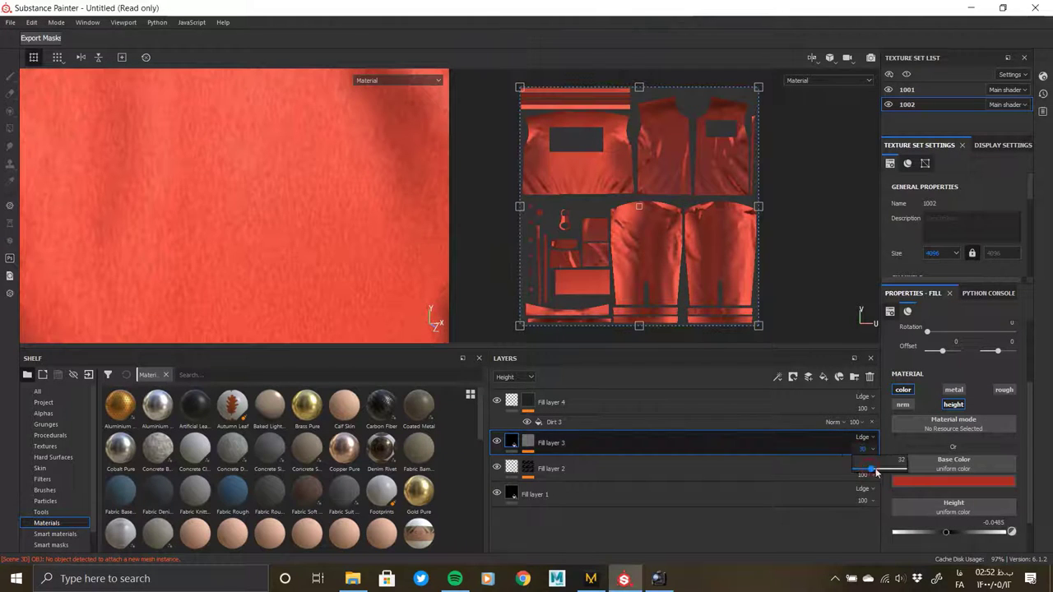
drag(884, 475, 880, 475)
click(499, 466)
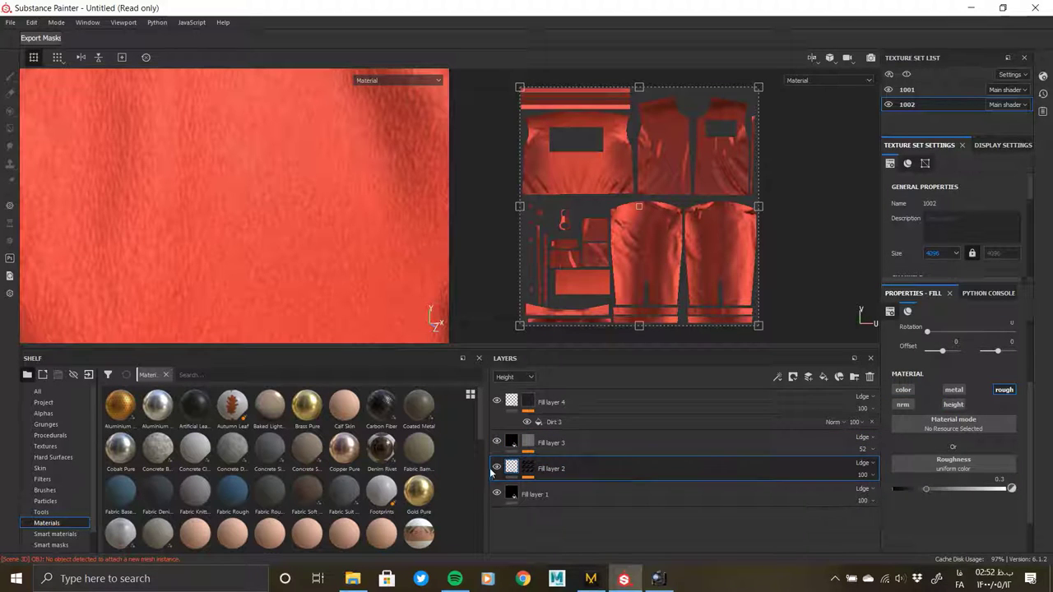
click(543, 494)
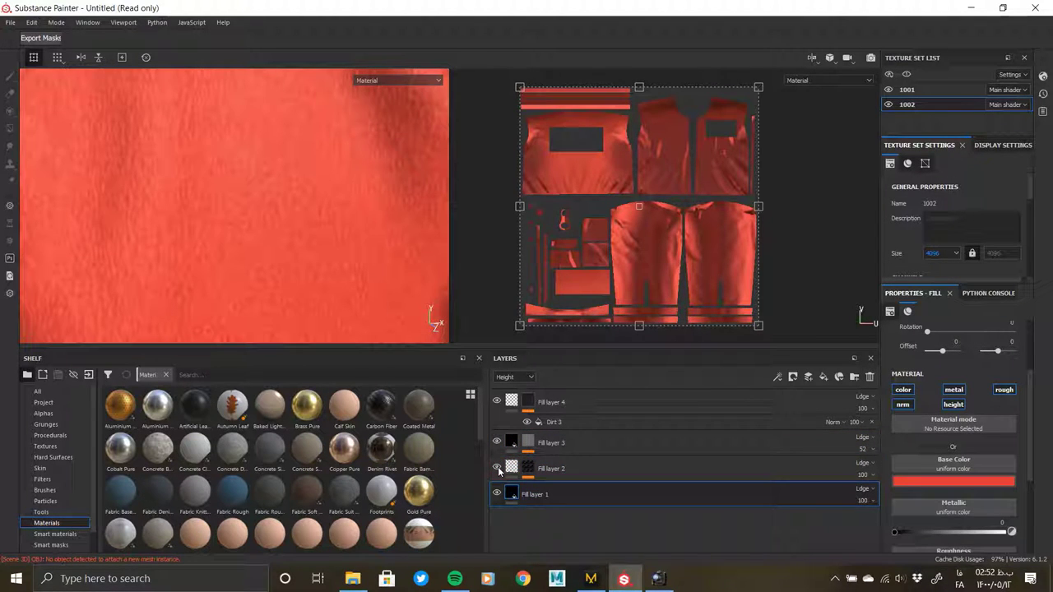
Show the Base Color channel and set Fill layer 3's colour opacity to 43
click(511, 443)
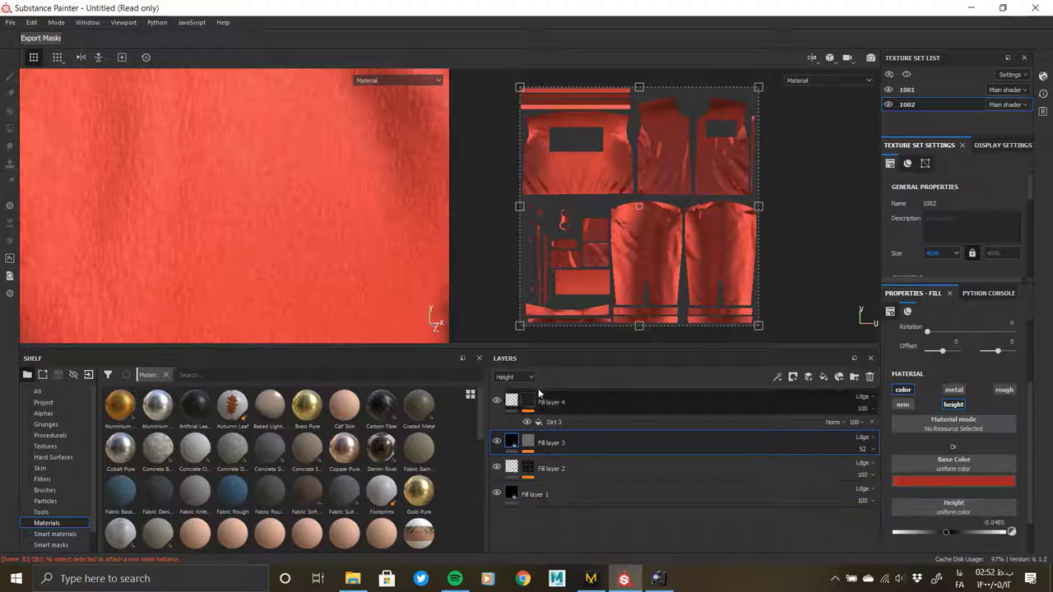
click(514, 377)
click(508, 388)
click(862, 449)
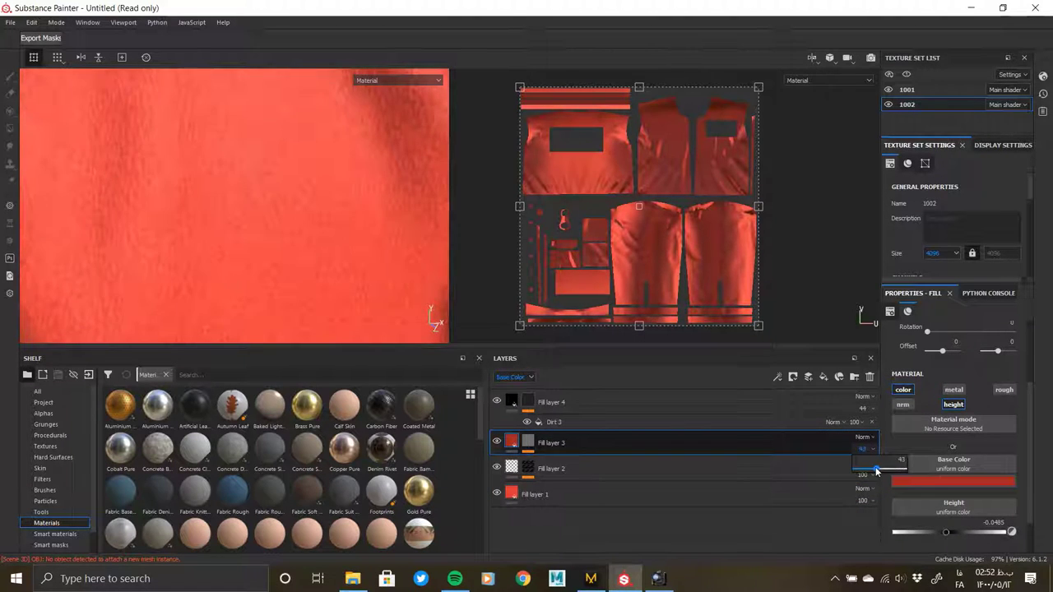
scroll(275, 216, down, 5)
scroll(272, 227, down, 3)
scroll(258, 248, up, 2)
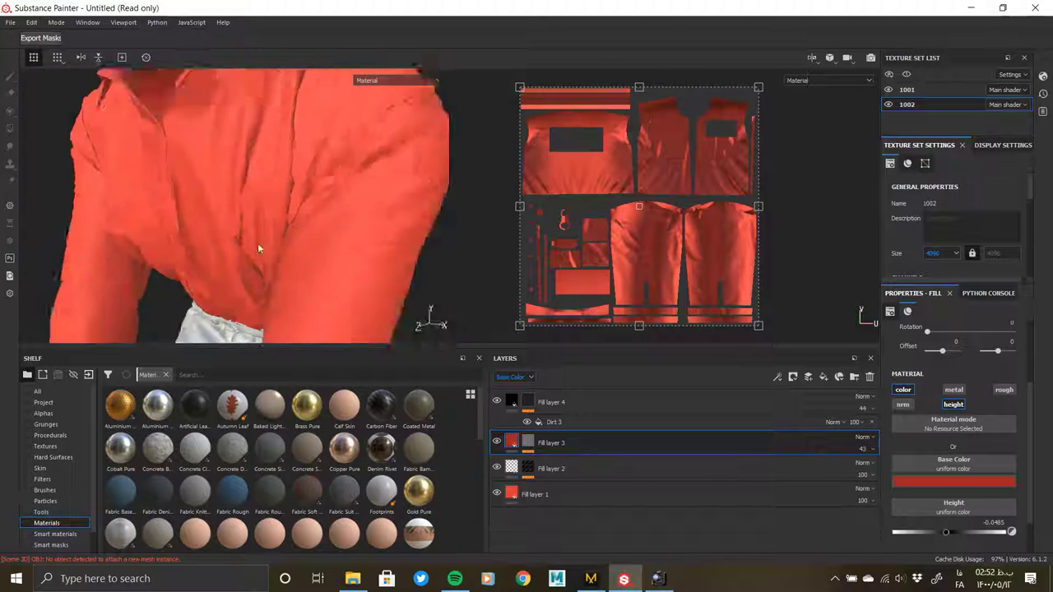
scroll(258, 249, down, 2)
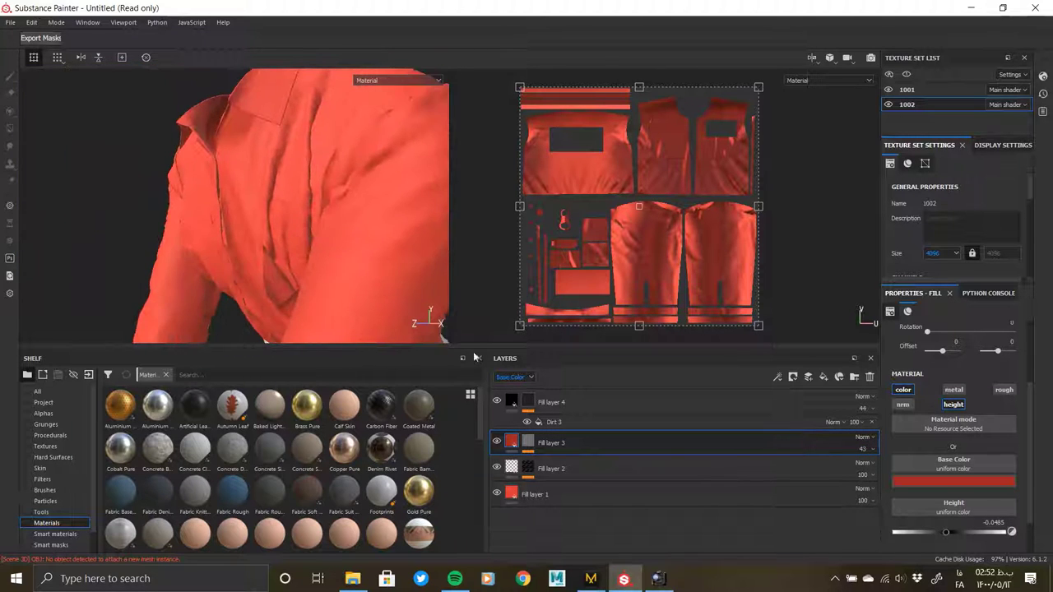
Raise Fill layer 1's roughness to about 0.74
click(522, 493)
drag(971, 515, 812, 506)
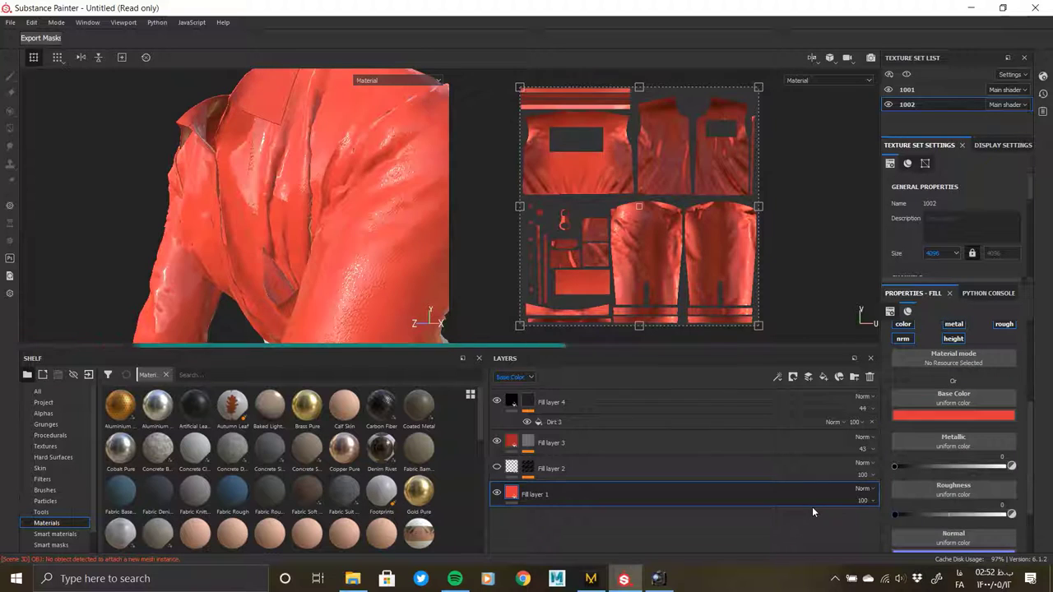
drag(963, 515, 978, 517)
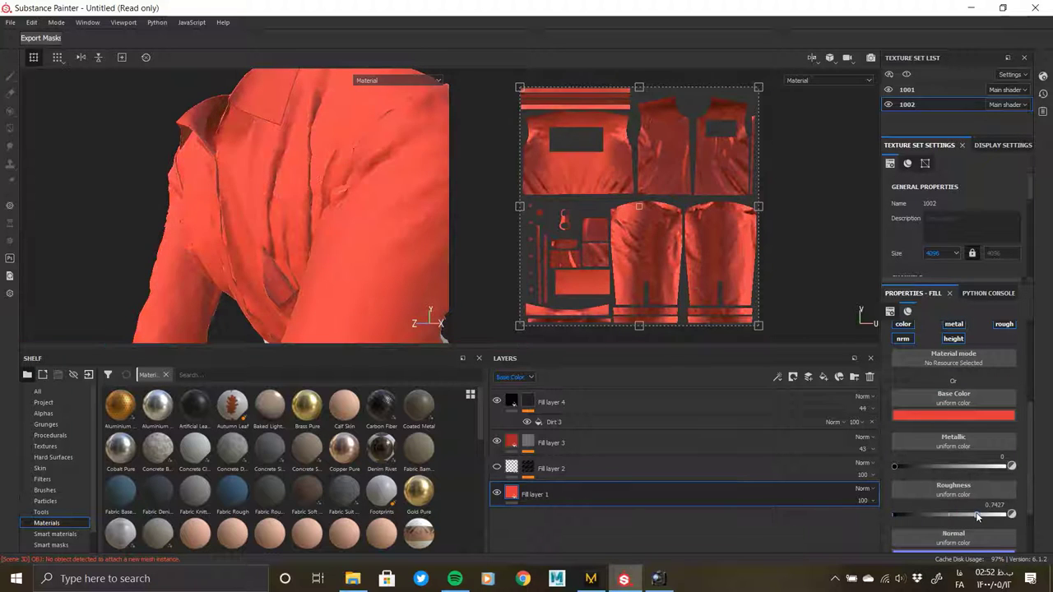
mouse_move(296, 193)
alt+mouse_down()
mouse_move(373, 256)
mouse_move(497, 468)
alt+mouse_up()
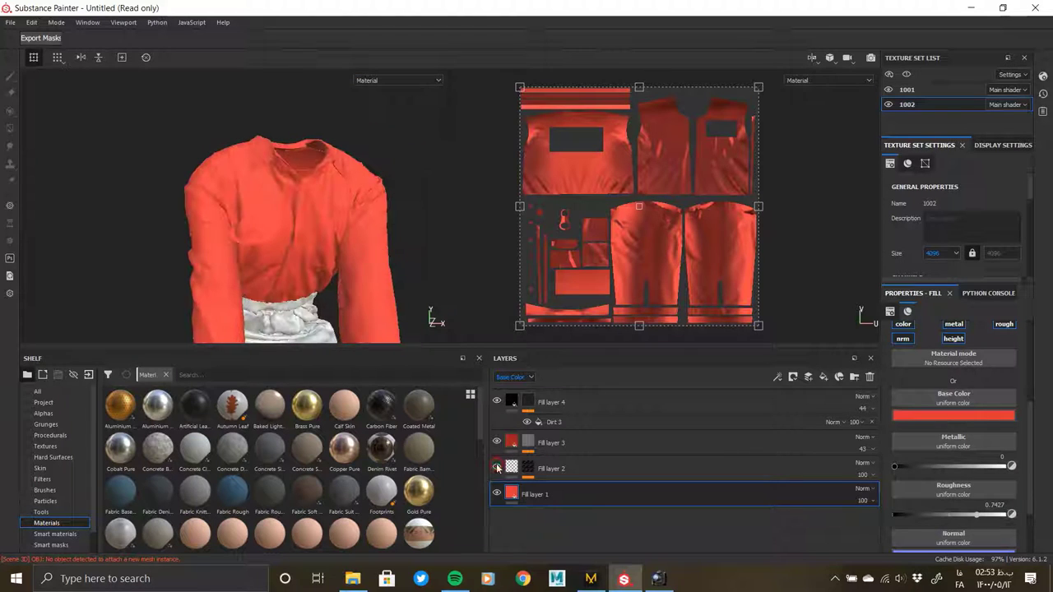
click(788, 468)
click(514, 377)
Lower Fill layer 2's roughness opacity to 22
click(517, 395)
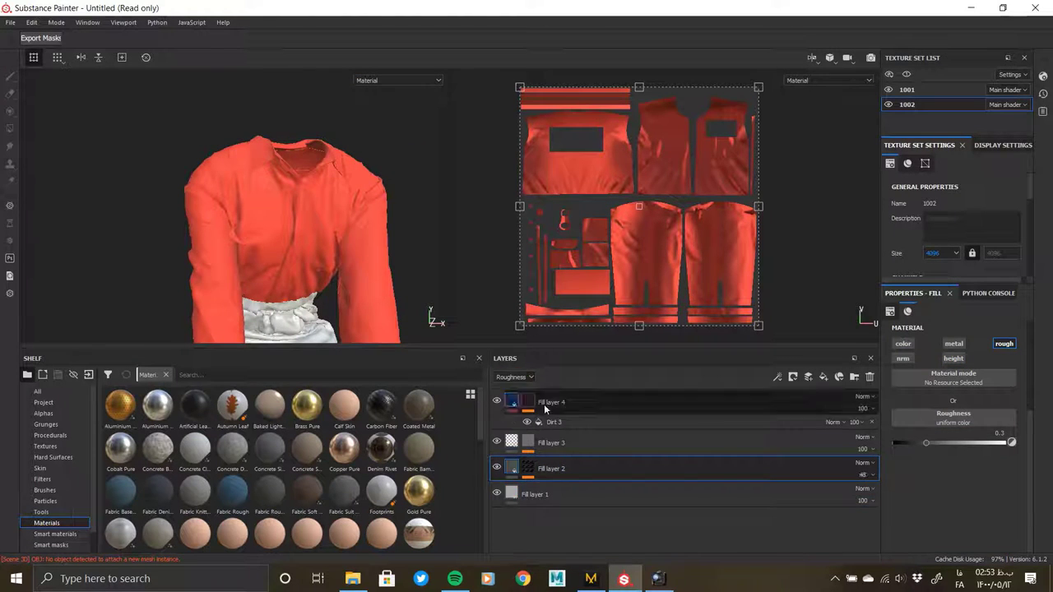
click(862, 475)
mouse_move(434, 300)
alt+mouse_down()
mouse_move(302, 182)
mouse_move(341, 266)
mouse_move(273, 231)
mouse_move(235, 247)
alt+mouse_up()
alt+right_drag(235, 247, 348, 301)
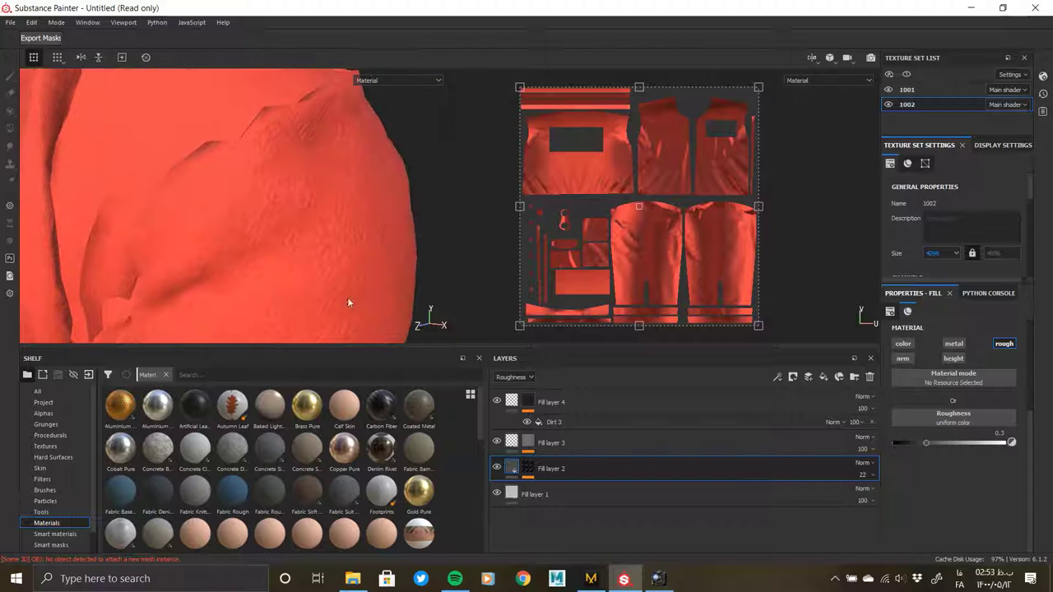
Raise the Angle Random of Fill layer 3's Messy Fibers 3 mask to 0.3
click(531, 447)
click(564, 463)
scroll(946, 494, down, 2)
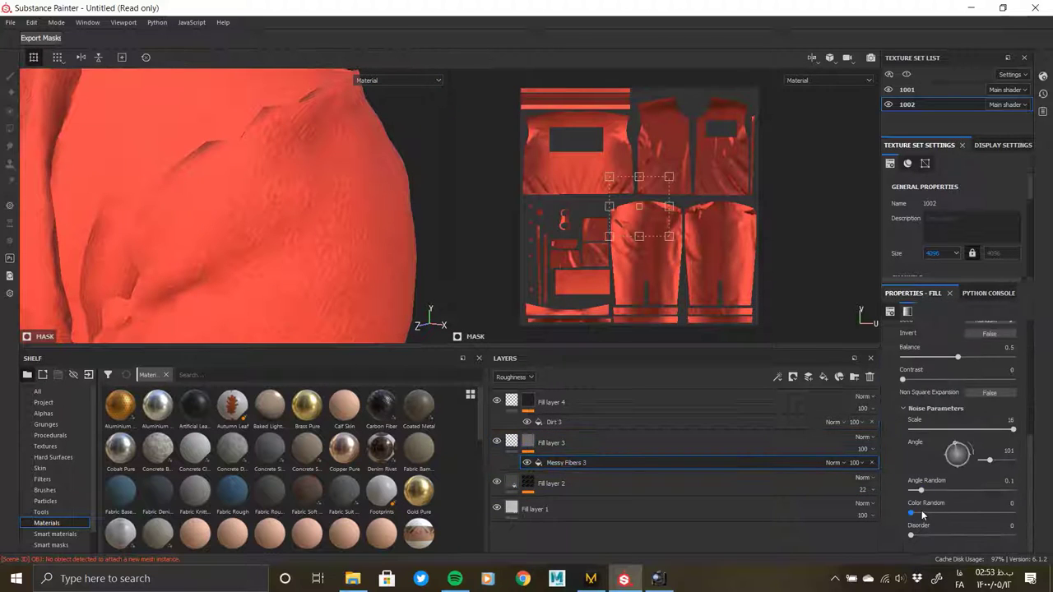
scroll(921, 506, up, 2)
scroll(922, 505, down, 2)
drag(923, 492, 941, 492)
mouse_move(191, 111)
alt+mouse_down()
mouse_move(223, 251)
mouse_move(227, 184)
mouse_move(277, 298)
mouse_move(48, 95)
alt+mouse_up()
alt+right_drag(48, 94, 235, 230)
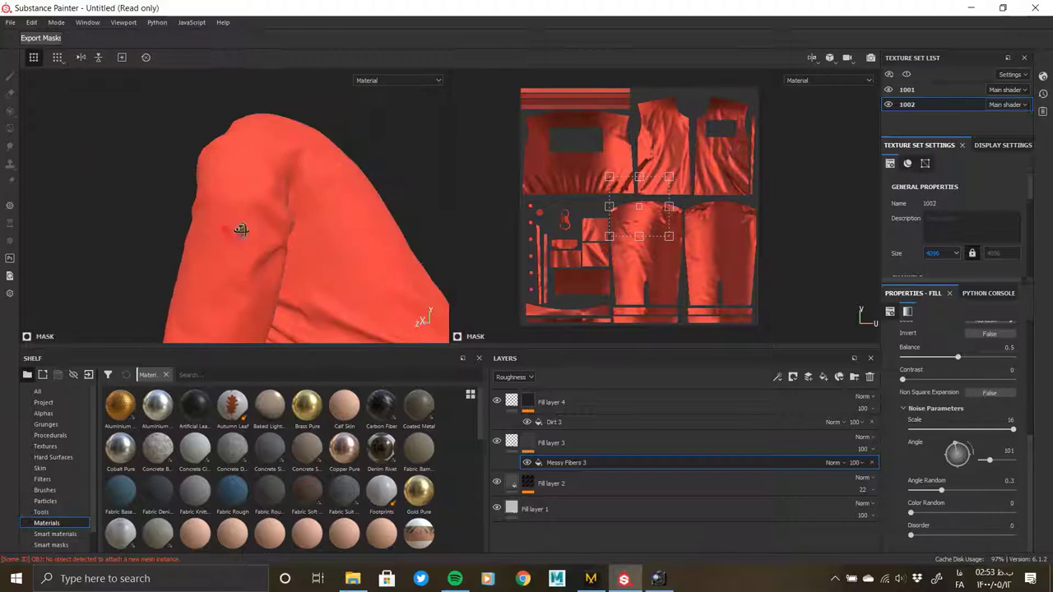
alt+drag(235, 230, 290, 230)
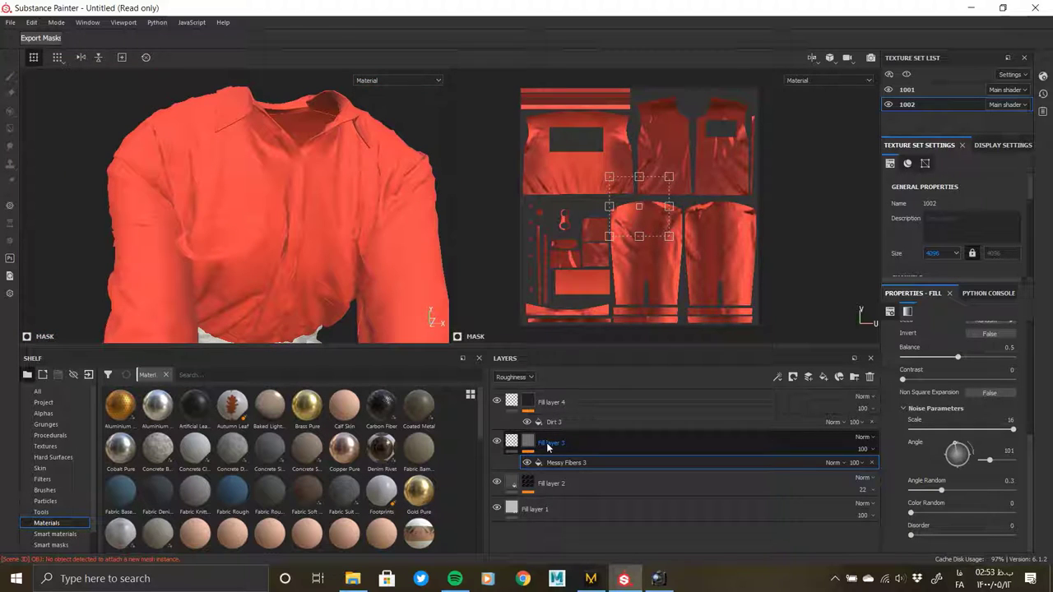
mouse_move(319, 231)
alt+mouse_down()
mouse_move(238, 172)
mouse_move(288, 236)
mouse_move(312, 176)
mouse_move(349, 256)
mouse_move(404, 292)
mouse_move(265, 240)
mouse_move(338, 212)
mouse_move(146, 212)
mouse_move(272, 231)
mouse_move(335, 260)
alt+mouse_up()
Select Fill layer 4's mask, frame the jacket collar, and bring up the reference viewer
scroll(336, 260, up, 3)
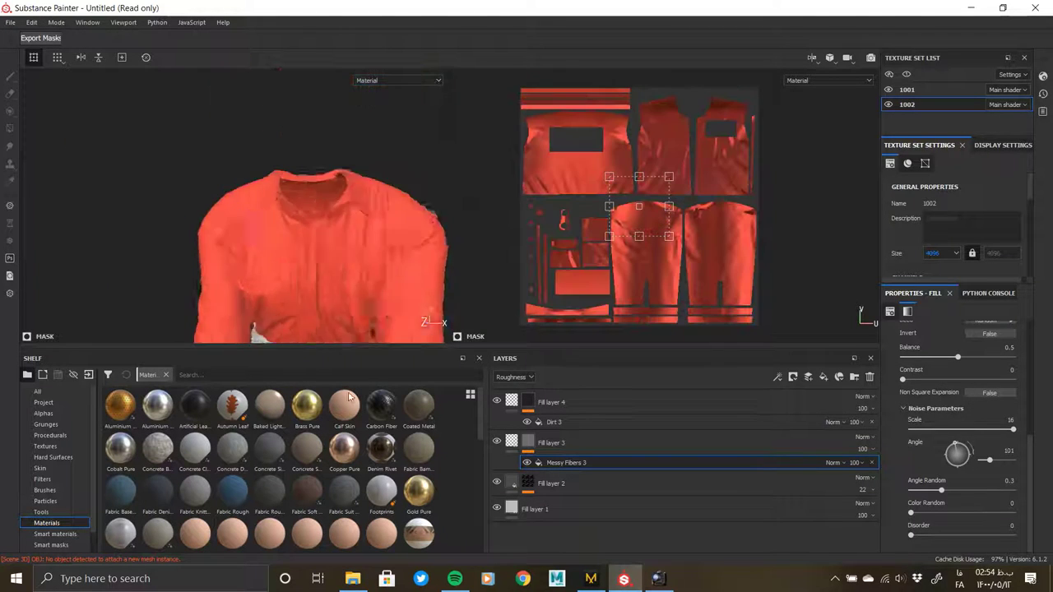
scroll(336, 260, up, 3)
click(528, 401)
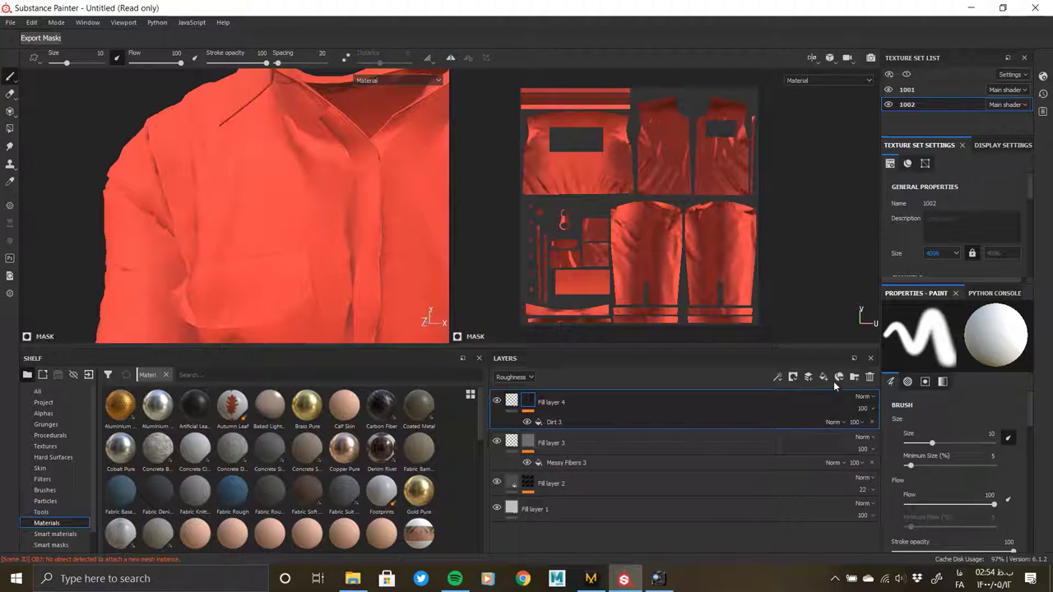
alt+drag(272, 193, 276, 265)
mouse_move(275, 265)
alt+right_down()
mouse_move(255, 223)
mouse_move(268, 217)
alt+right_up()
mouse_move(268, 216)
alt+mouse_down()
mouse_move(85, 160)
mouse_move(315, 278)
alt+mouse_up()
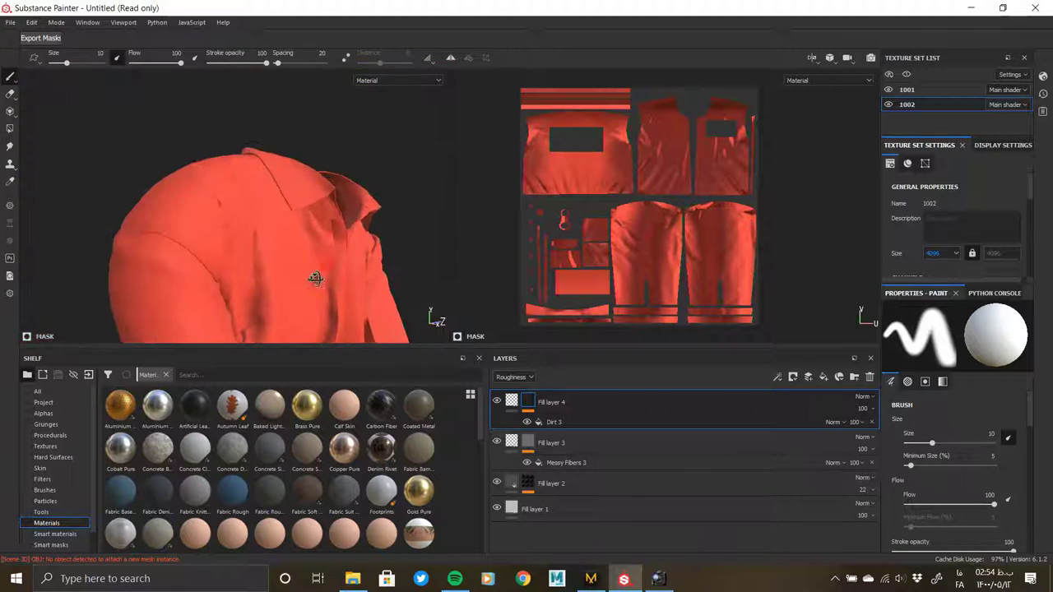
alt+right_drag(315, 278, 349, 309)
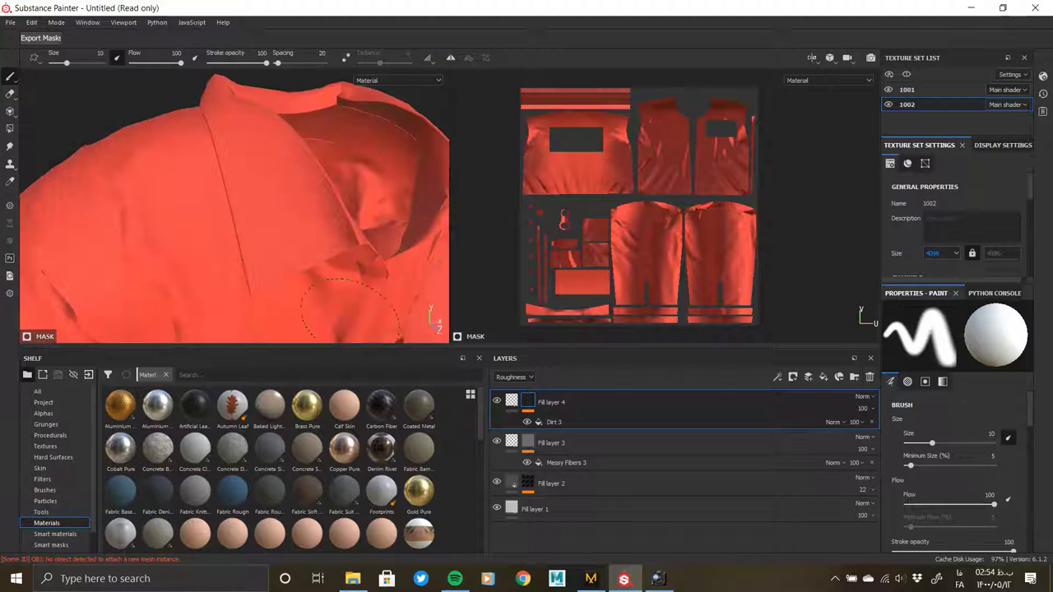
click(650, 578)
Browse ACDSee to the red jumpsuit photo with the chest barcode, then return to Substance Painter
scroll(536, 288, down, 1)
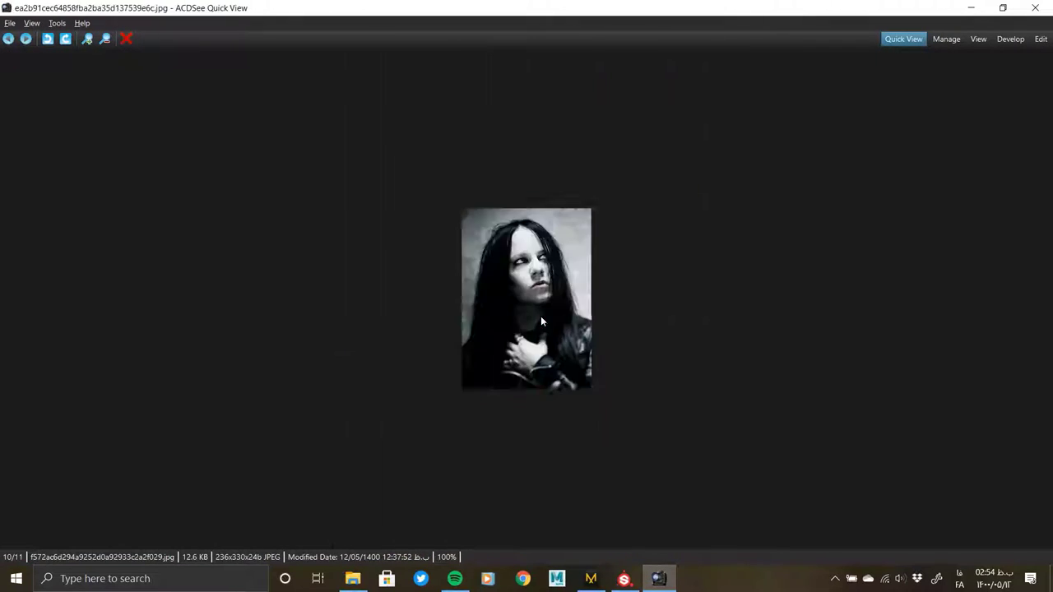
scroll(540, 316, down, 1)
scroll(540, 317, down, 2)
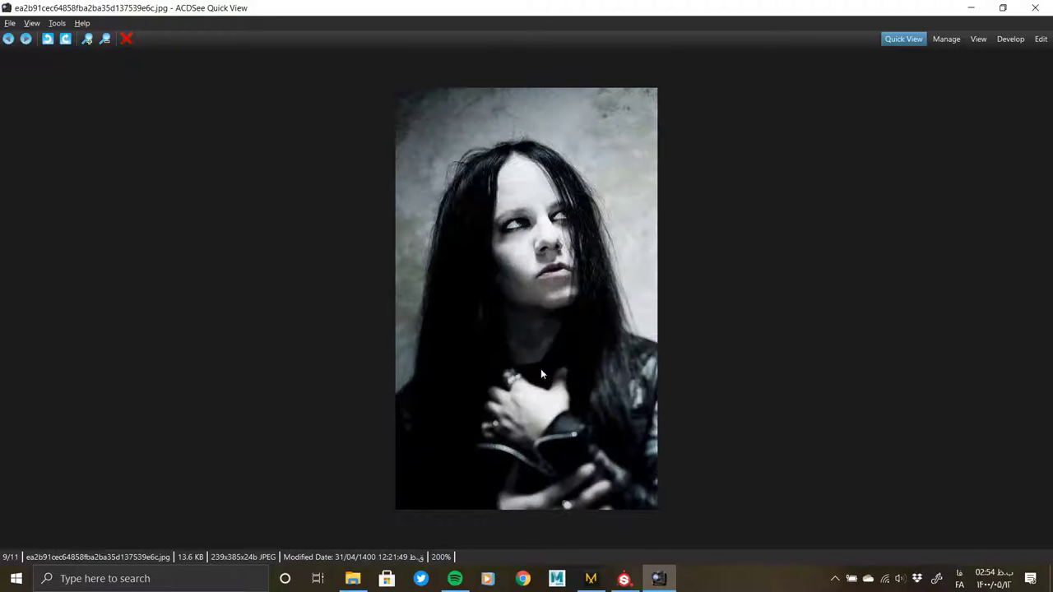
scroll(662, 266, down, 1)
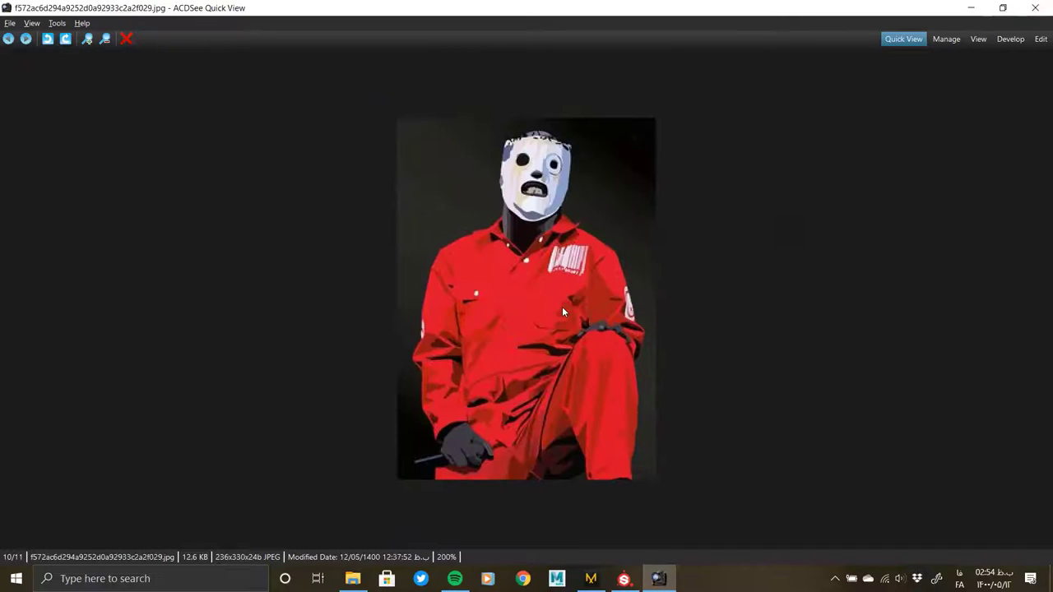
key(alt+Tab)
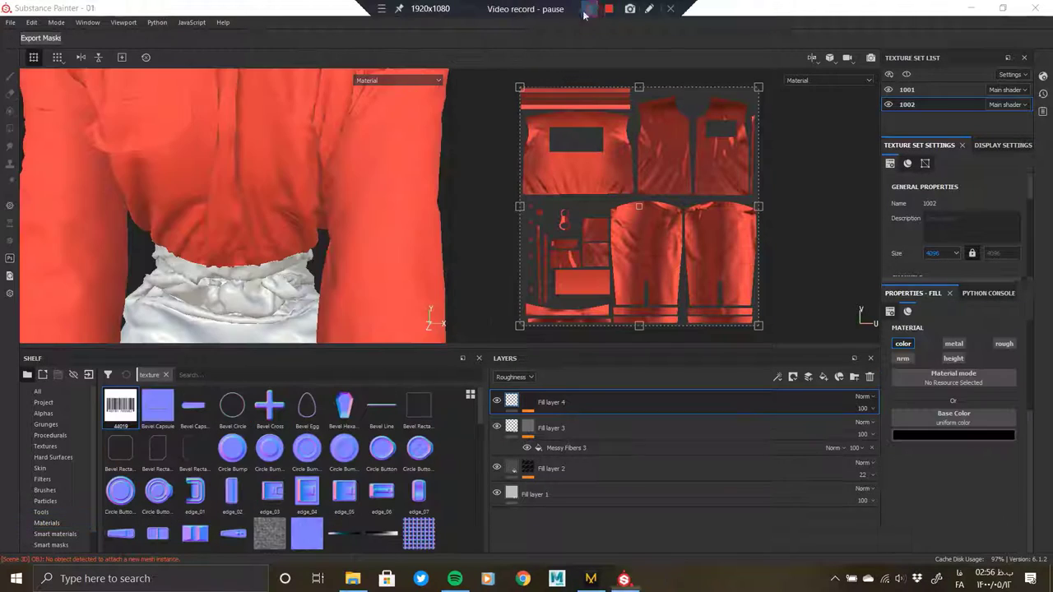
Add a new Fill layer 5 on top and give it a paint layer
click(824, 376)
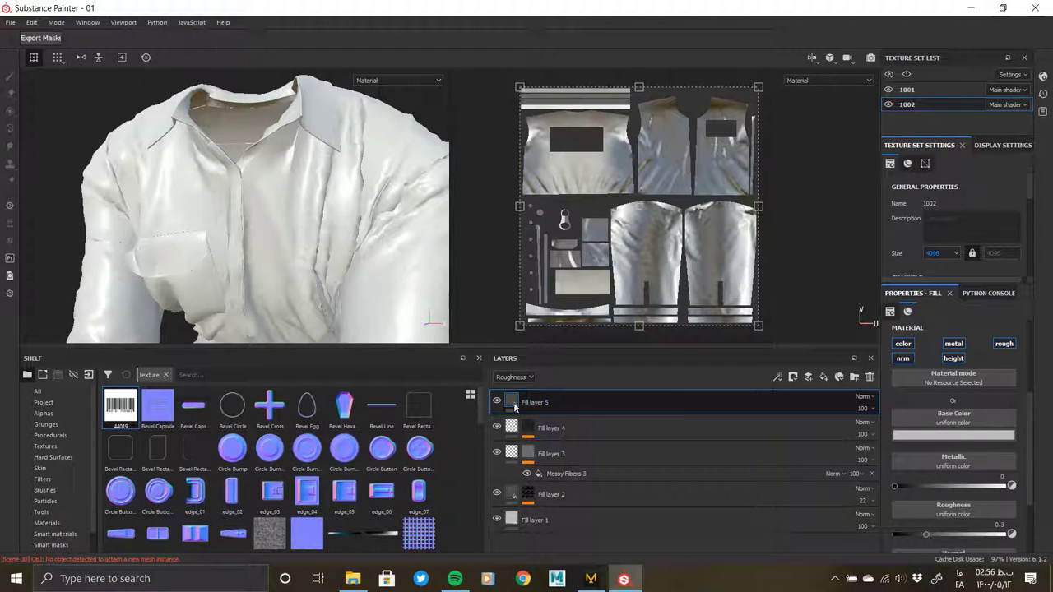
click(513, 403)
right_click(511, 404)
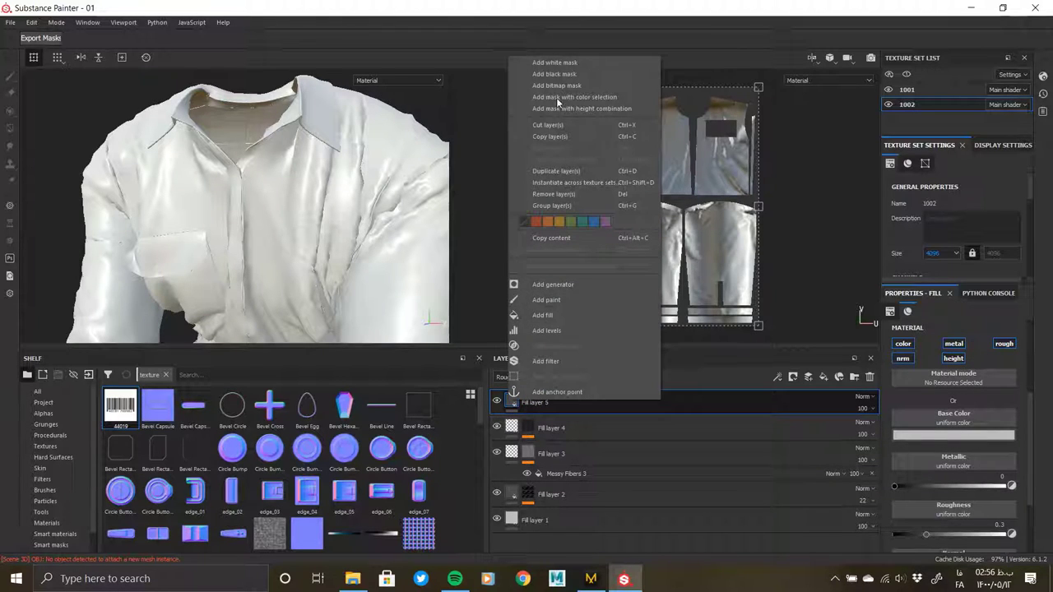
click(757, 407)
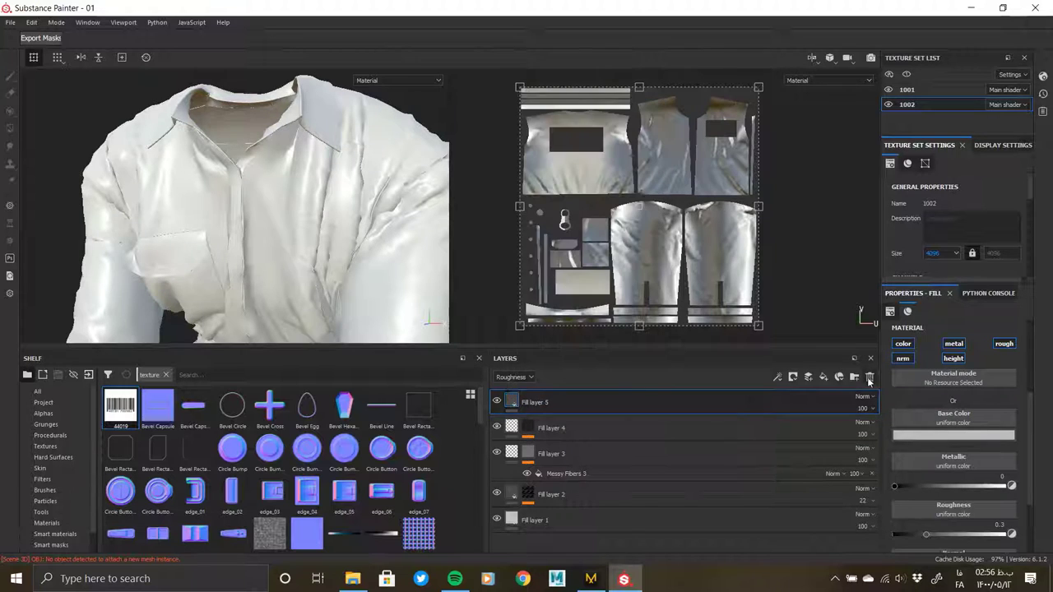
right_click(516, 406)
click(686, 378)
right_click(577, 402)
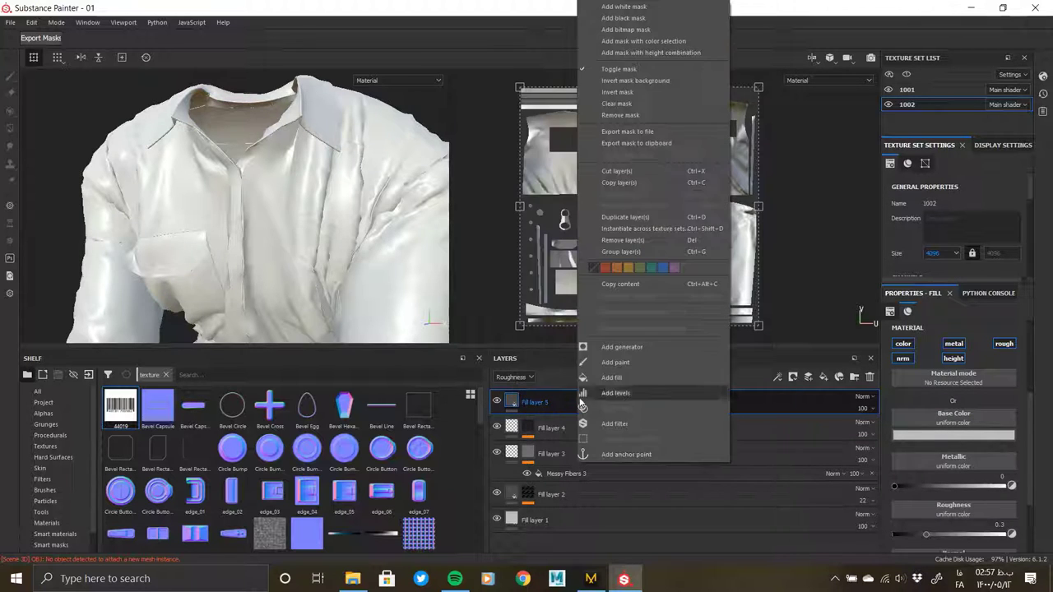
click(621, 363)
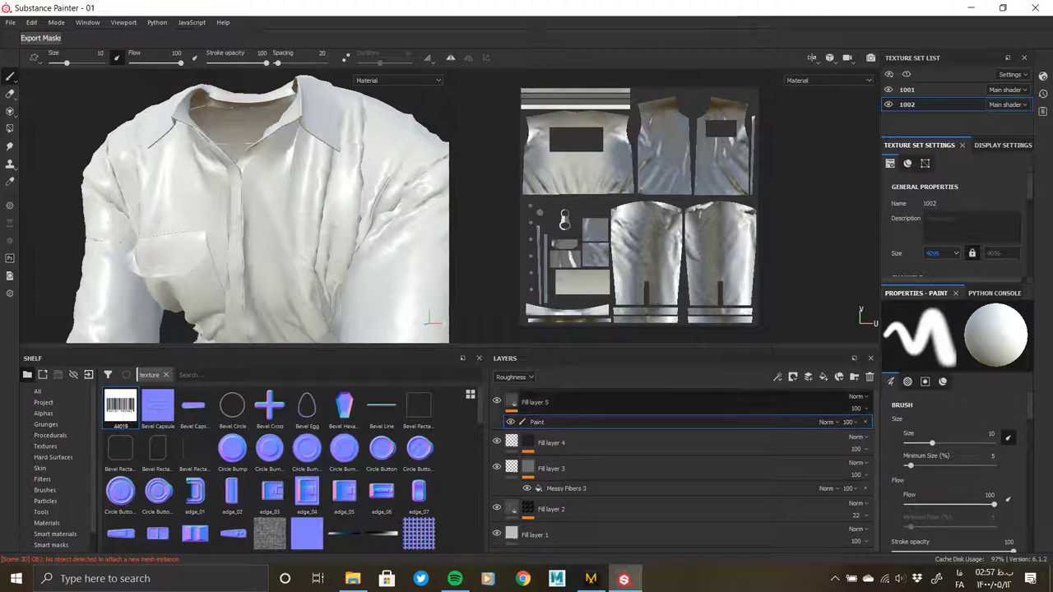
Import the barcode image 44019.jpg into the shelf
click(352, 578)
drag(734, 251, 220, 467)
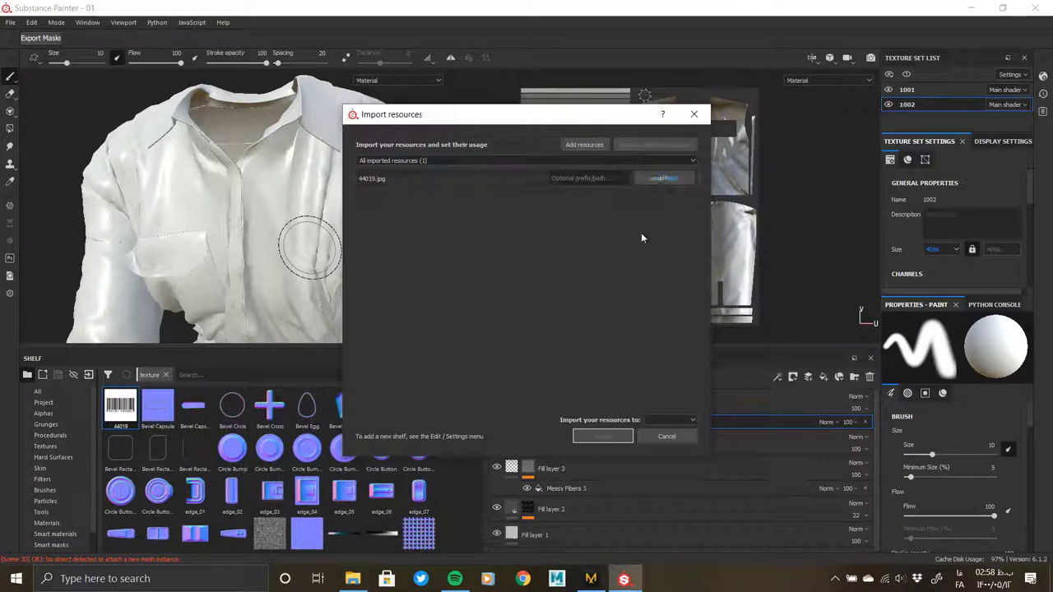
click(662, 179)
click(619, 438)
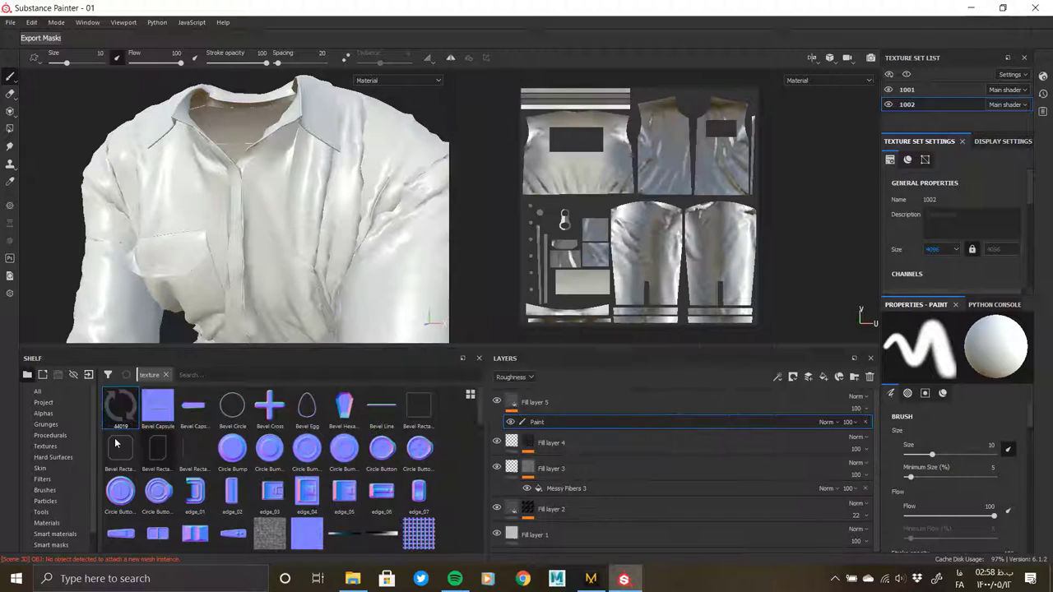
Delete Fill layer 5, then restore it with undo
click(576, 402)
key(Delete)
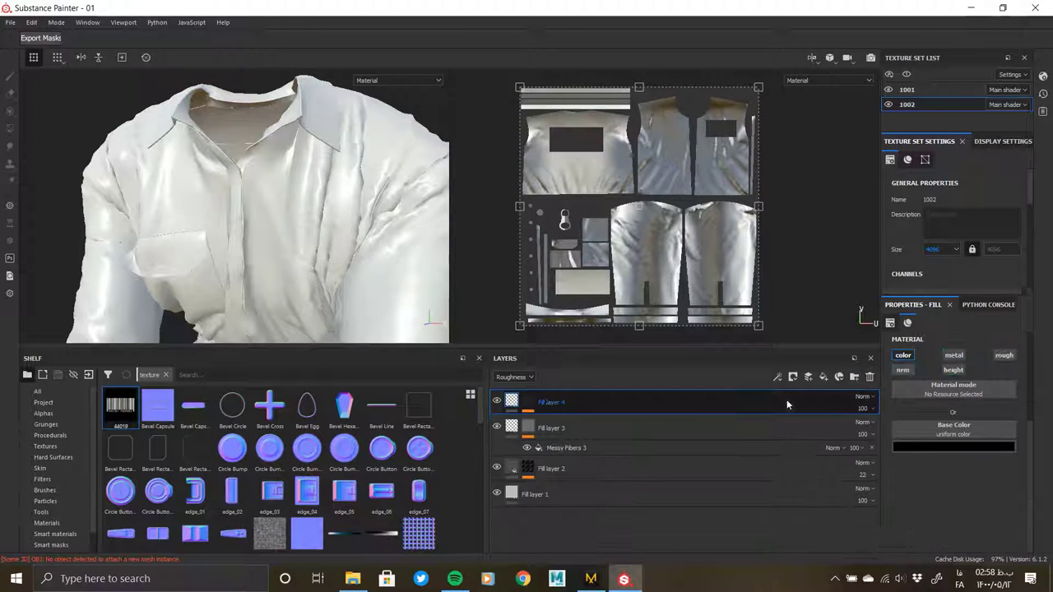
key(ctrl+z)
right_click(510, 402)
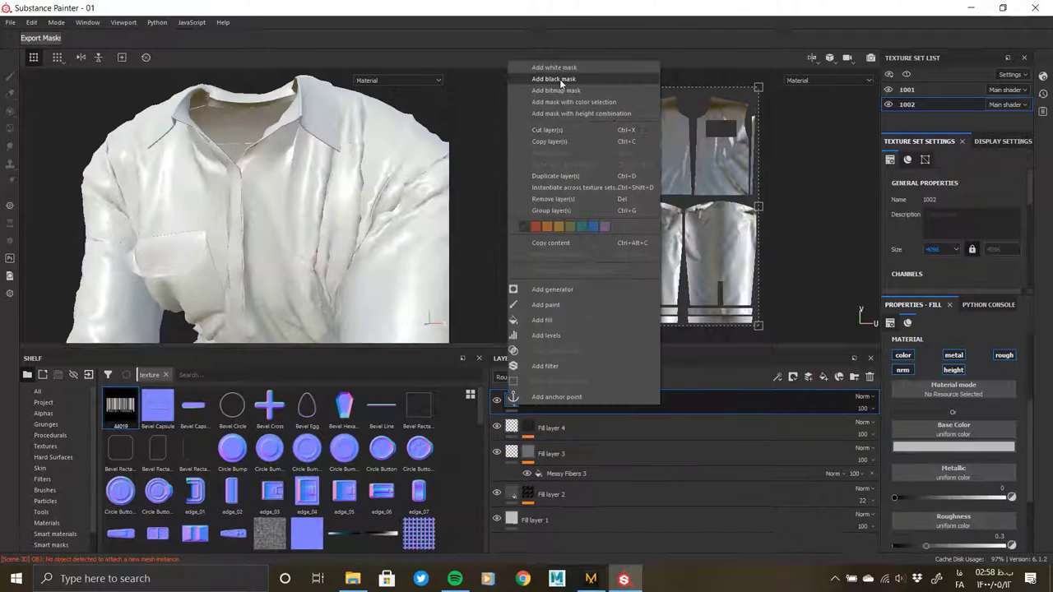
Add a black mask to Fill layer 5 and set barcode 44019 as the brush stencil
click(562, 80)
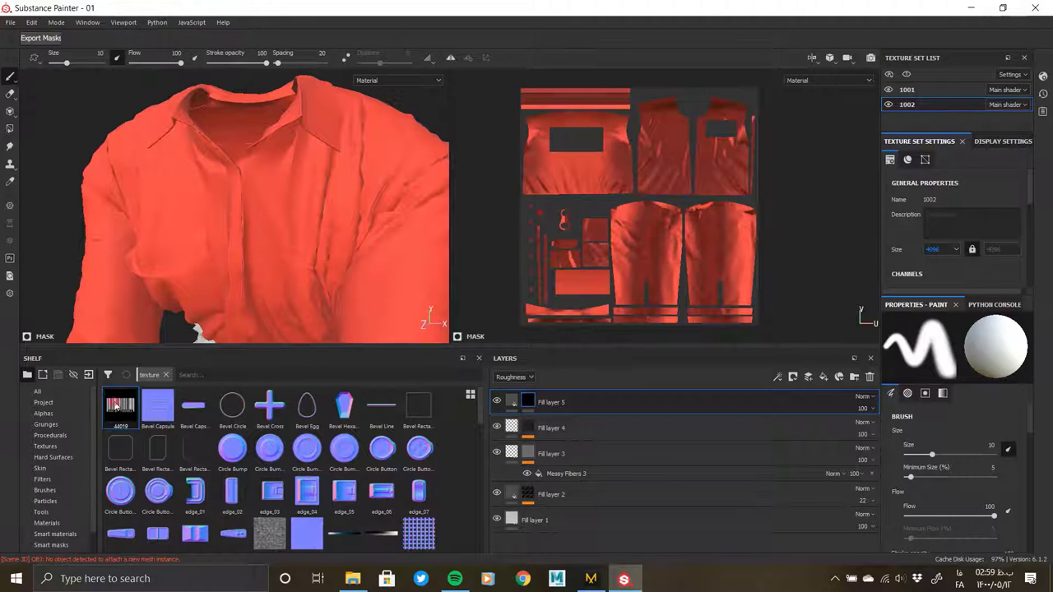
scroll(923, 463, down, 3)
scroll(923, 465, down, 3)
scroll(923, 466, down, 1)
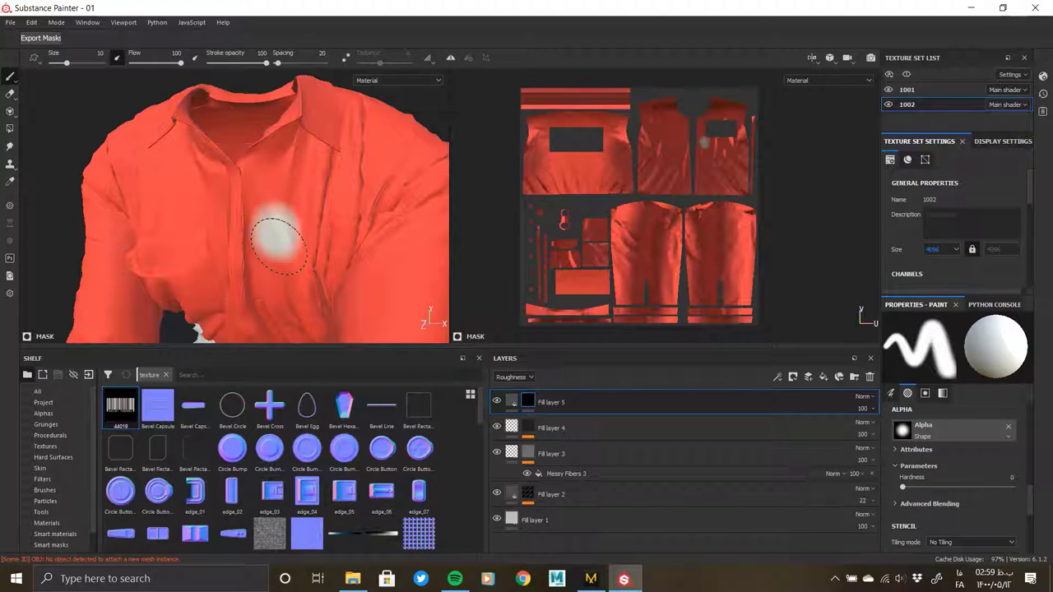
scroll(942, 476, down, 3)
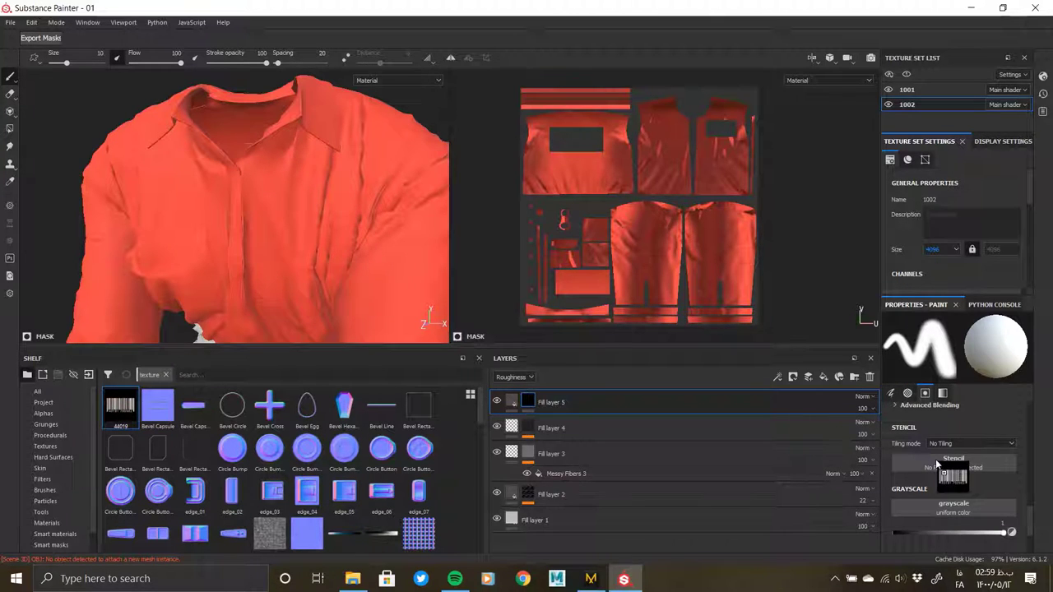
drag(882, 454, 953, 463)
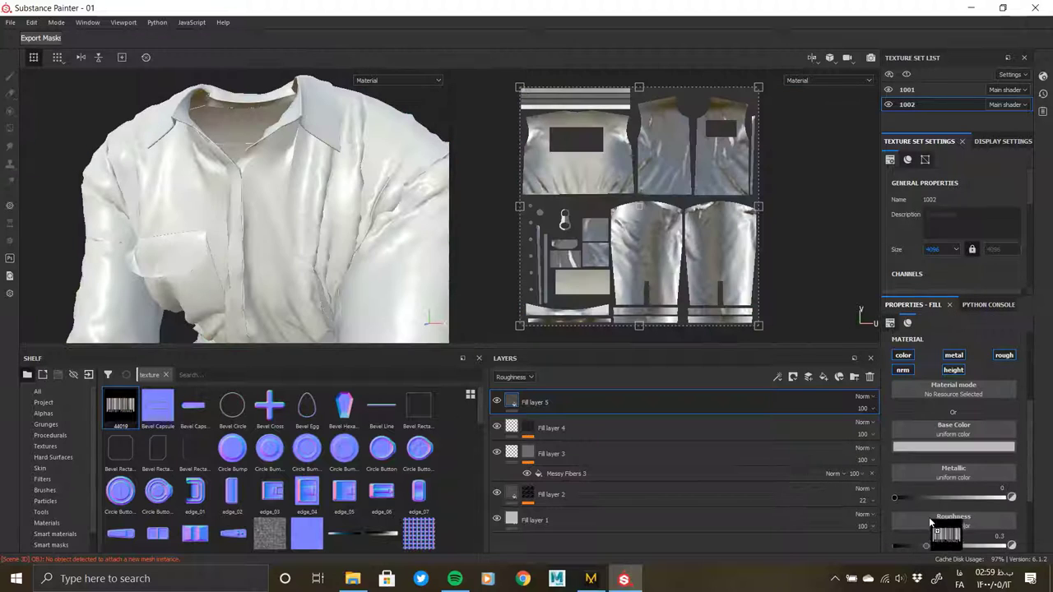
Re-add the black mask and try barcode 44019 as brush grayscale, then undo it
right_click(525, 402)
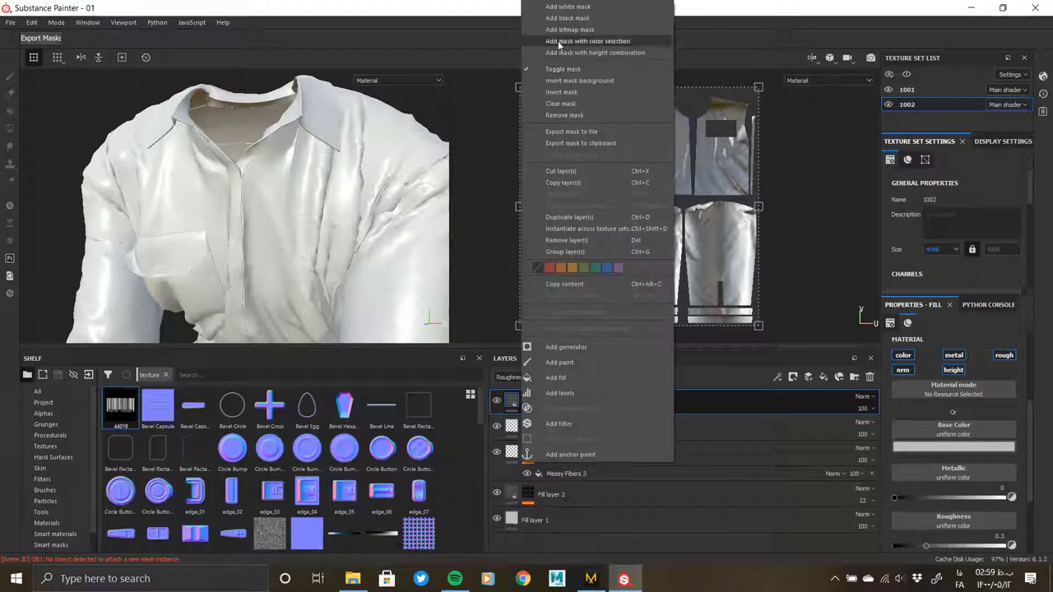
click(566, 41)
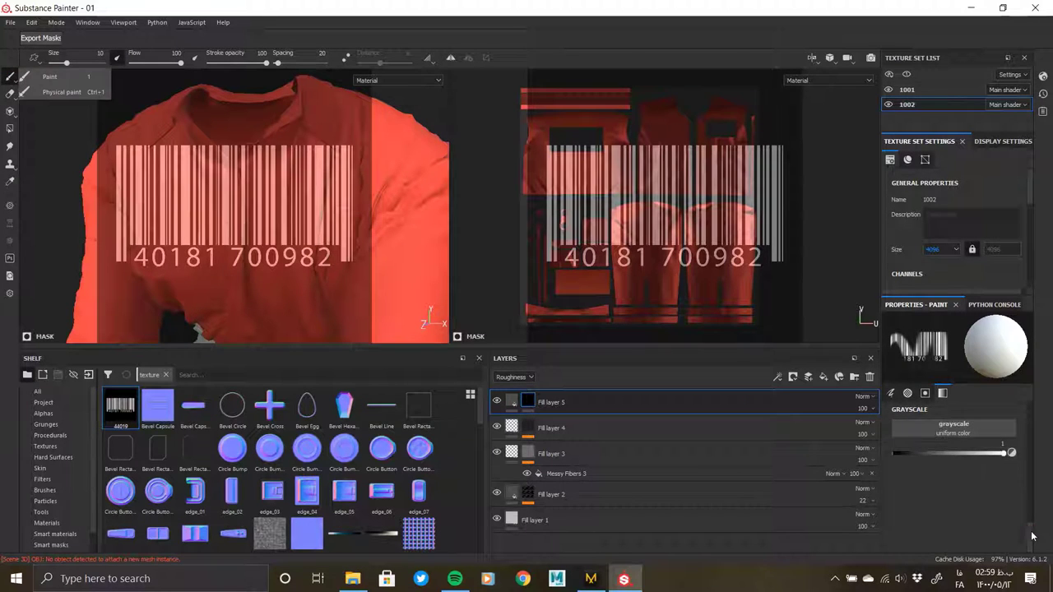
drag(952, 492, 953, 494)
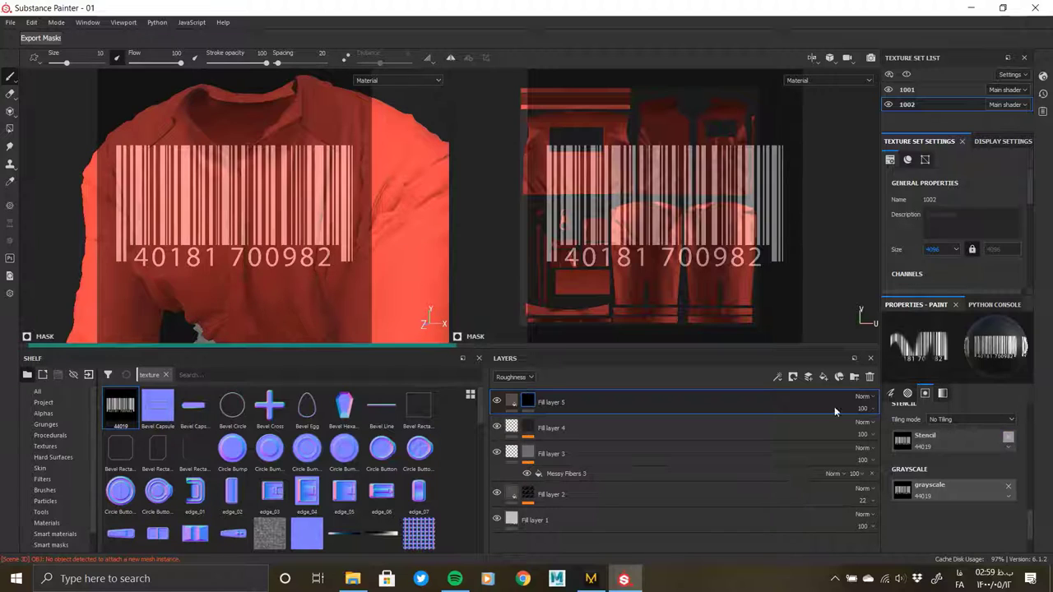
key(ctrl+z)
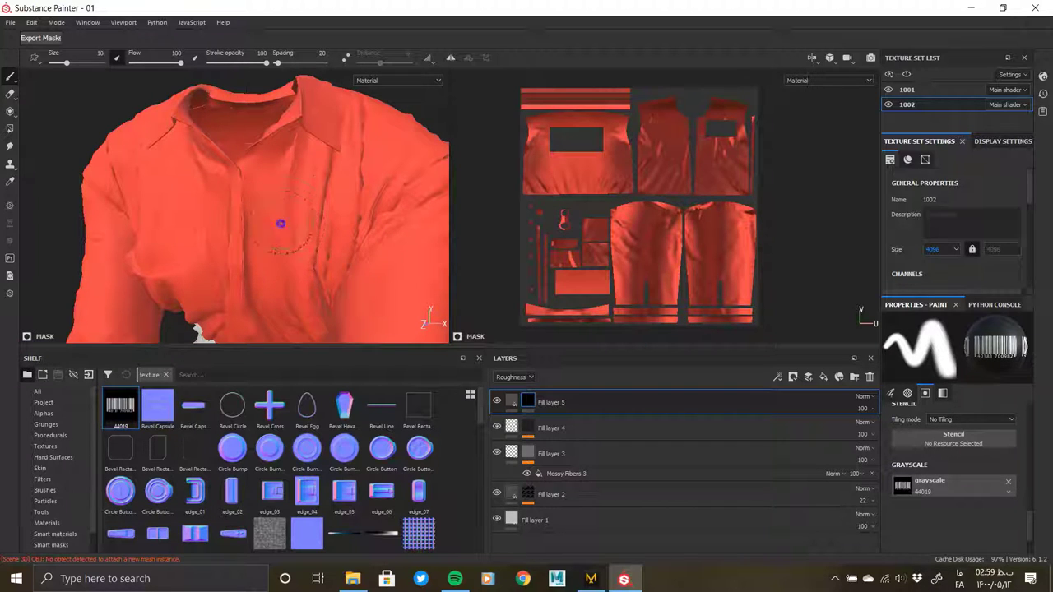
Test-stamp the barcode on the chest and a UV shirt piece, undoing each stamp
click(271, 238)
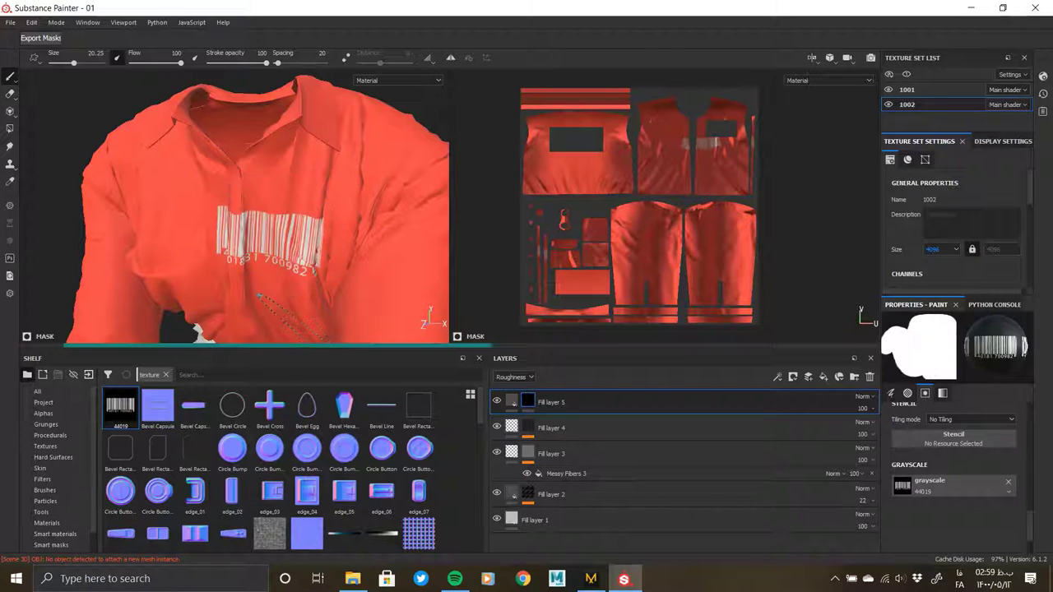
alt+drag(288, 279, 354, 247)
key(ctrl+z)
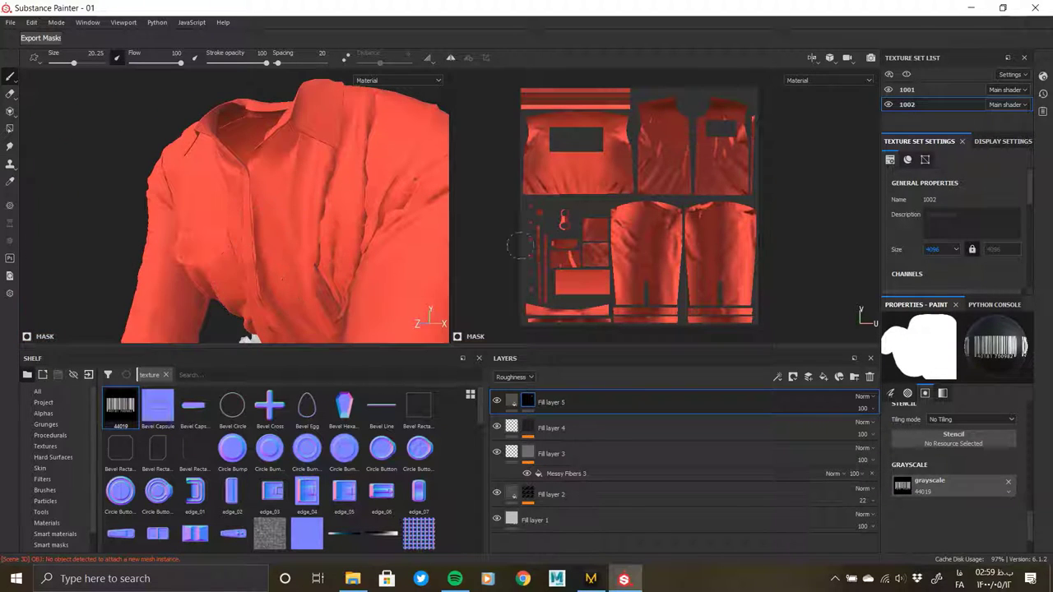
scroll(527, 238, up, 2)
scroll(526, 238, up, 2)
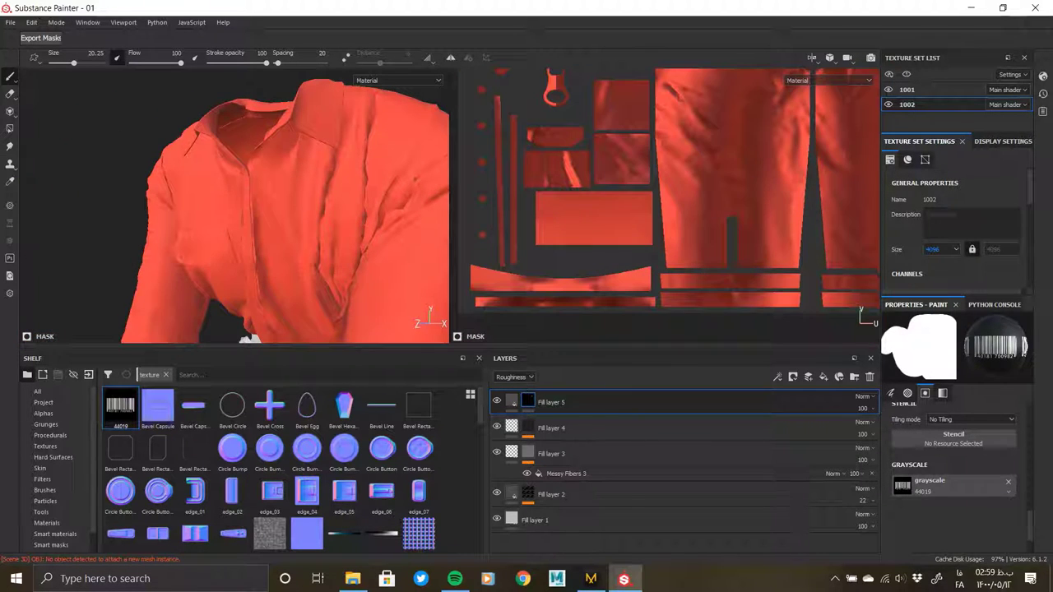
click(594, 217)
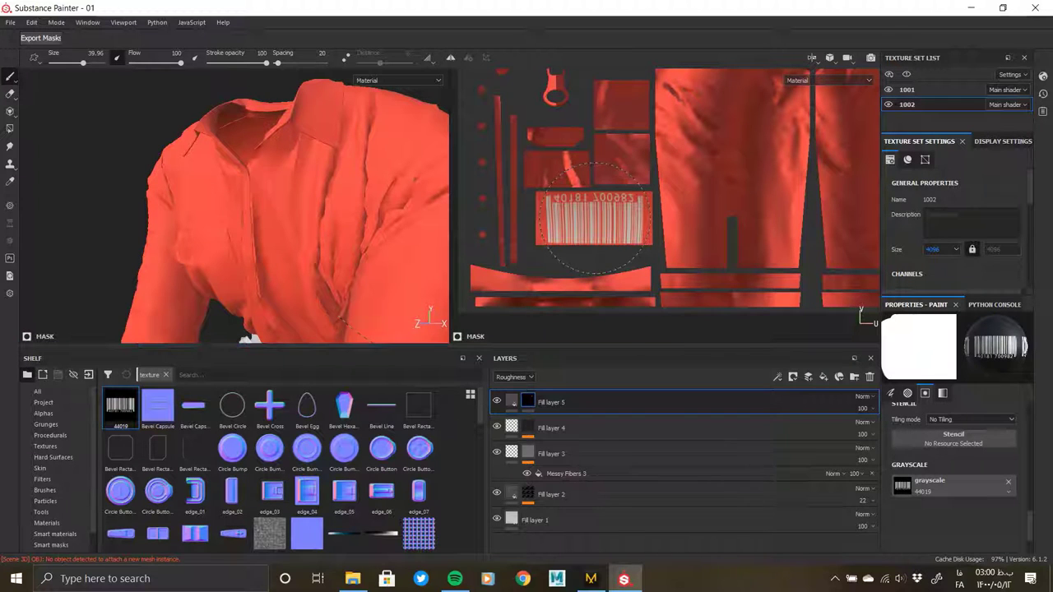
alt+drag(347, 239, 198, 222)
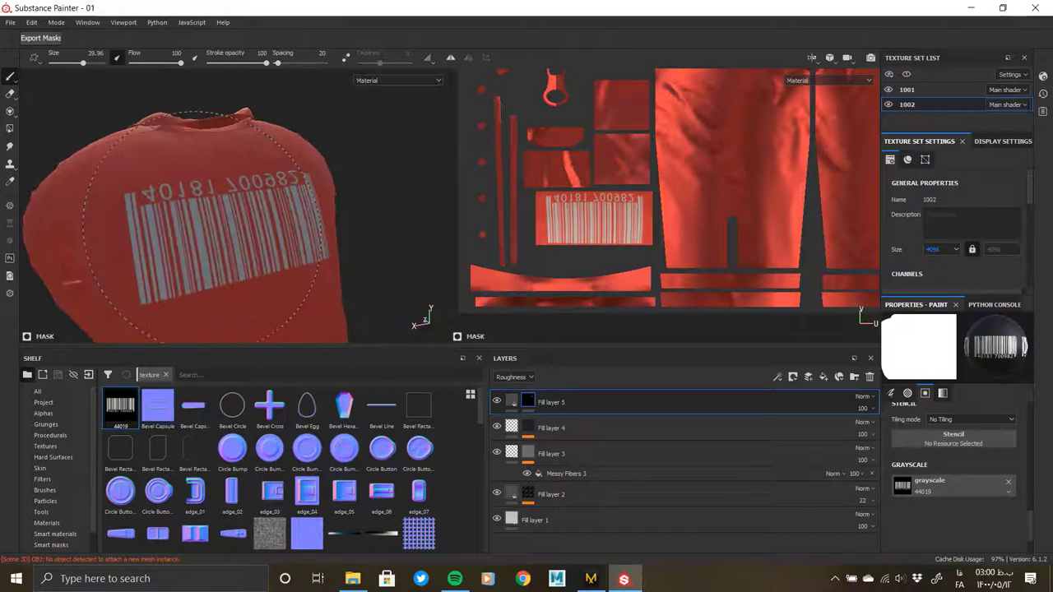
key(ctrl+z)
Move barcode 44019 from brush grayscale to stencil and stamp it on the suit's back piece
click(1007, 483)
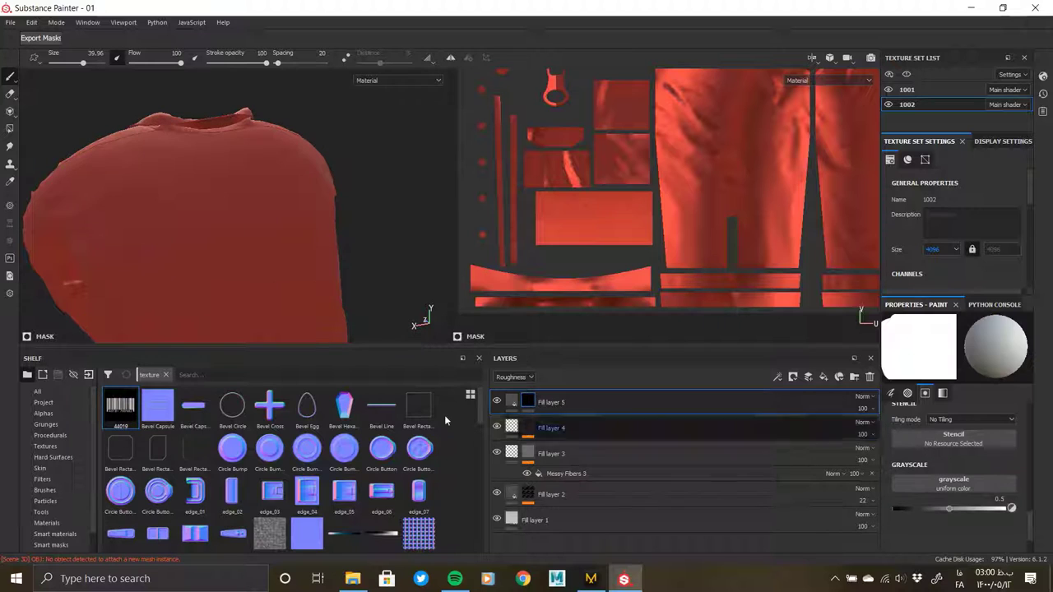
click(942, 437)
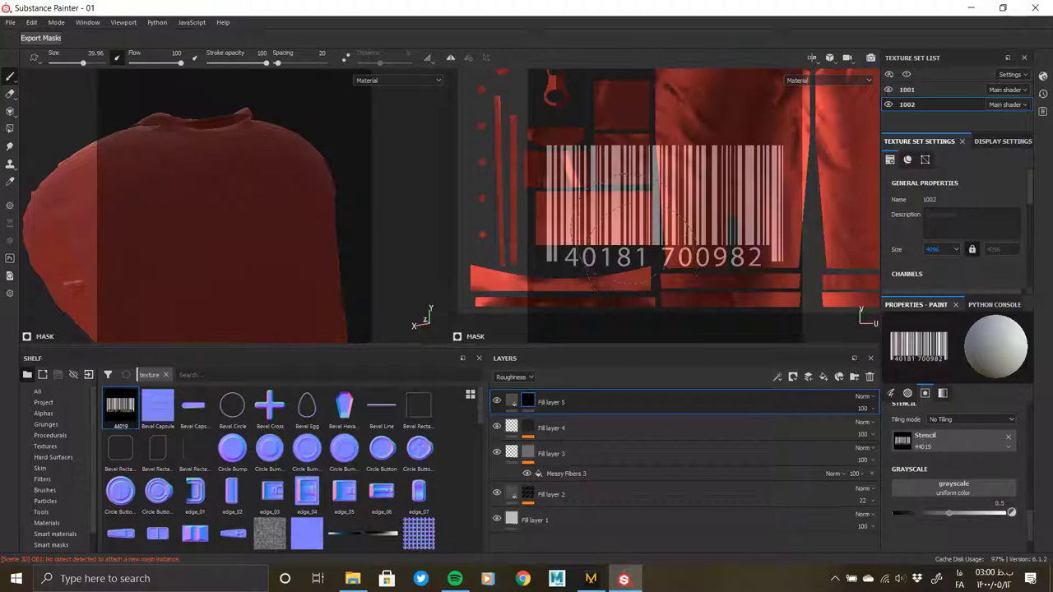
scroll(691, 224, up, 5)
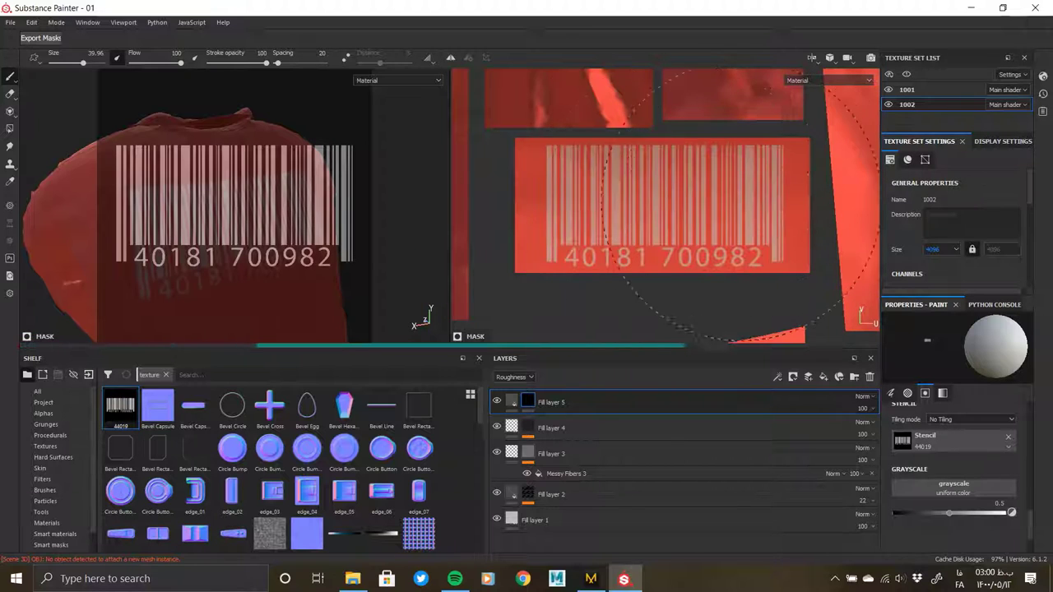
scroll(617, 210, down, 3)
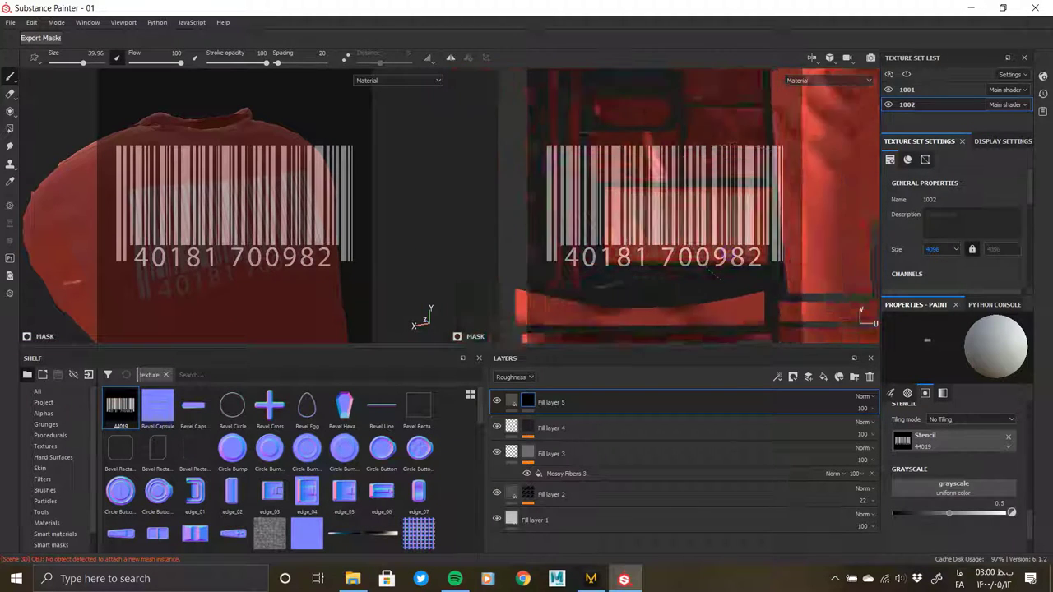
scroll(723, 156, up, 1)
scroll(723, 165, up, 2)
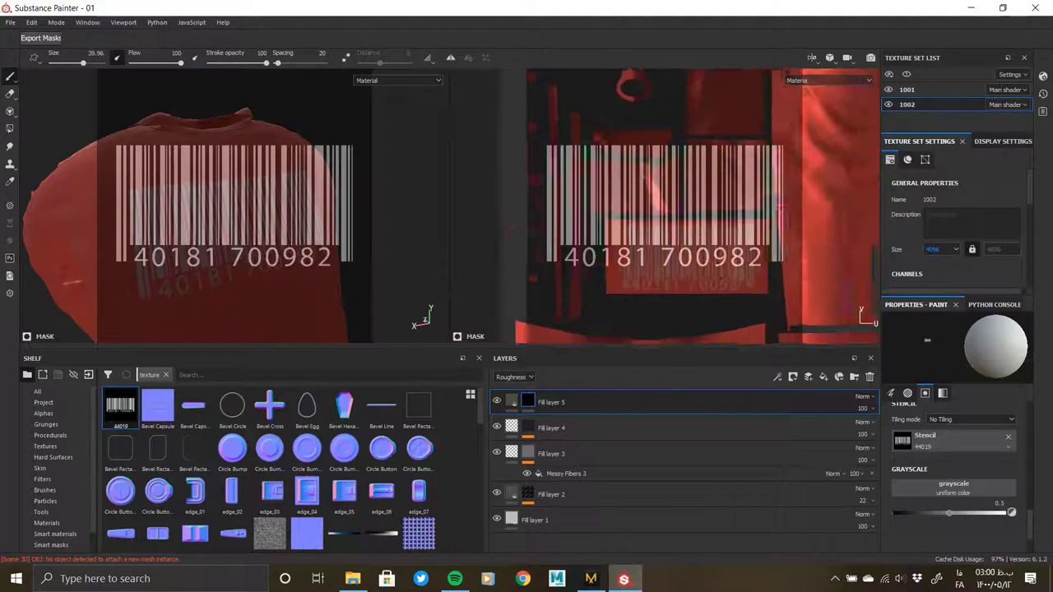
scroll(723, 206, up, 2)
scroll(723, 238, up, 2)
scroll(723, 239, down, 3)
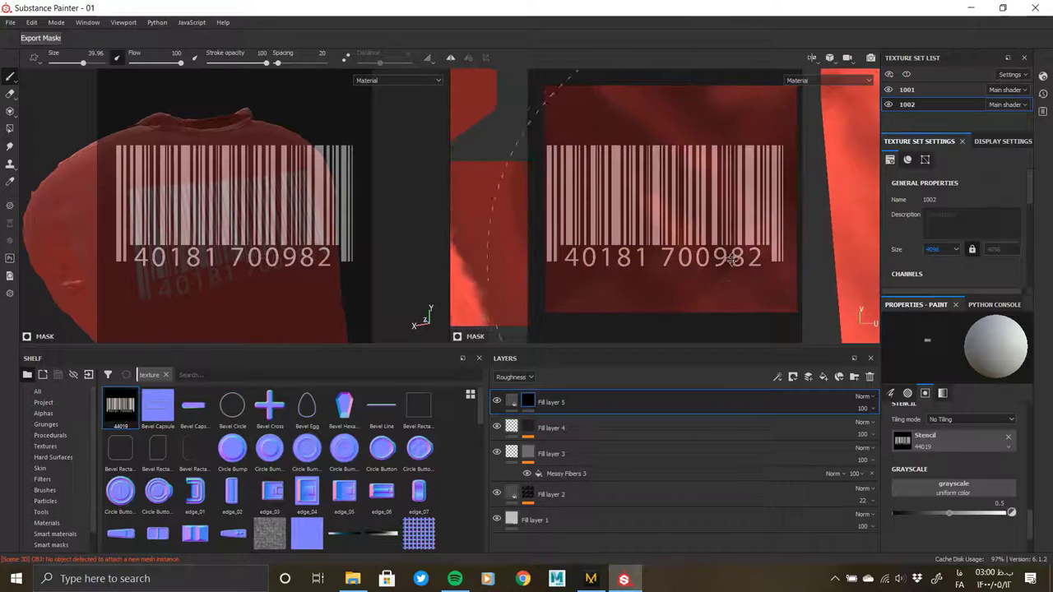
click(669, 198)
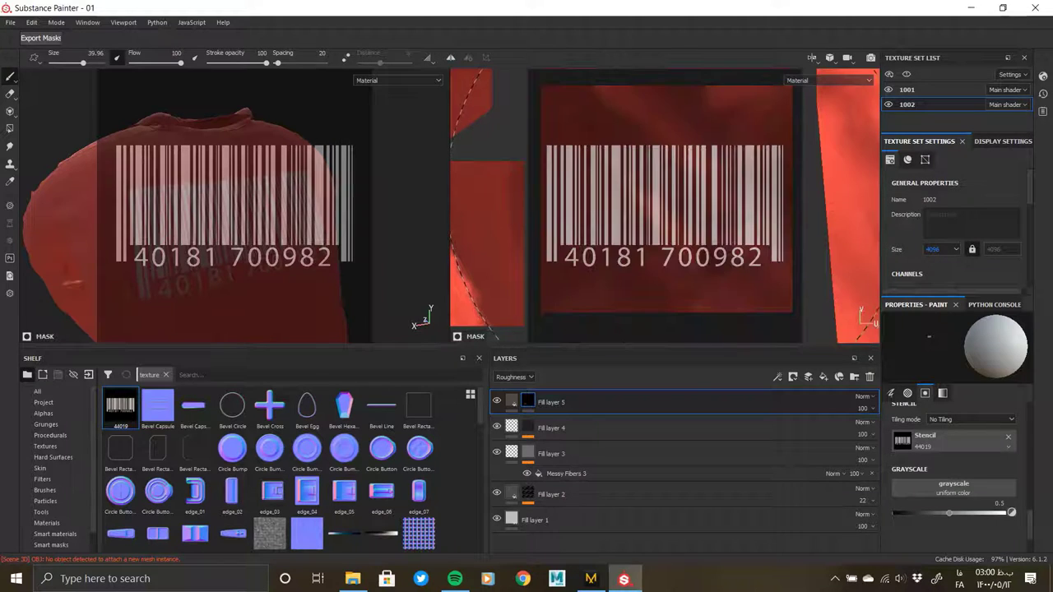
click(511, 401)
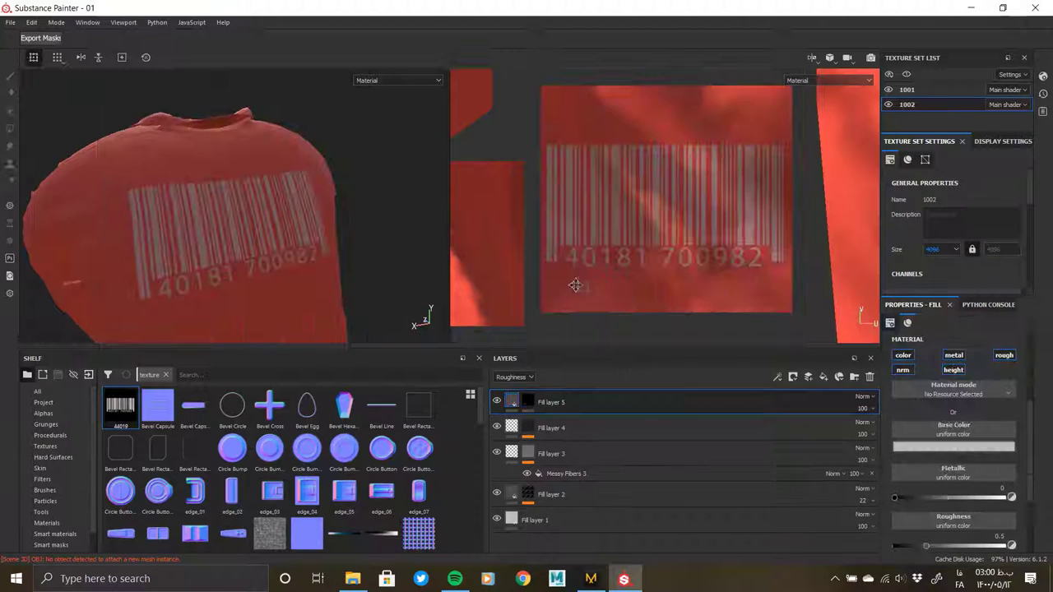
alt+drag(678, 260, 571, 242)
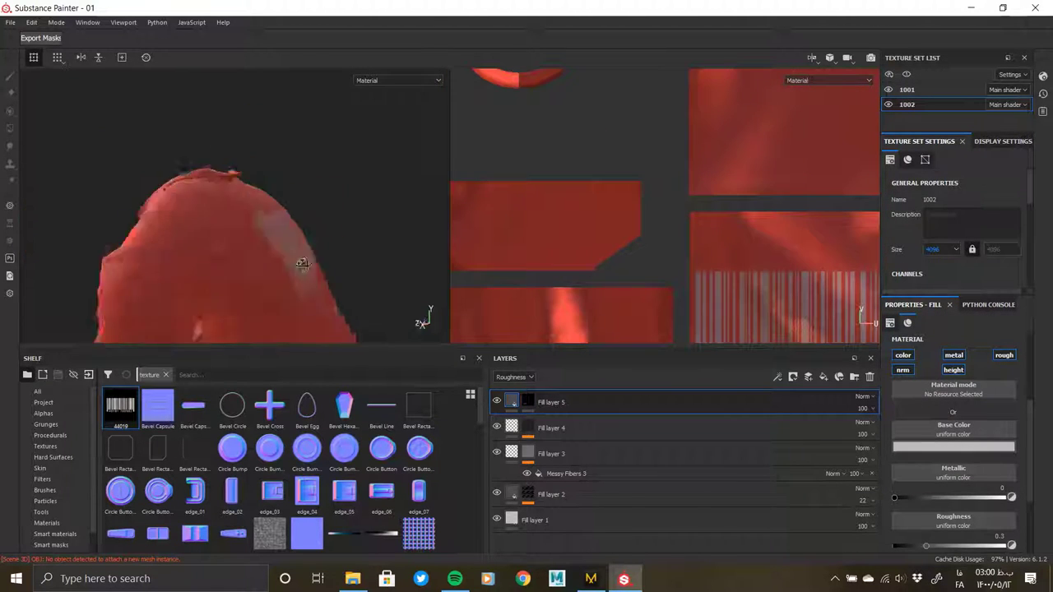
mouse_move(296, 266)
alt+mouse_down()
mouse_move(367, 189)
mouse_move(305, 226)
mouse_move(254, 277)
mouse_move(313, 169)
mouse_move(159, 168)
mouse_move(334, 154)
mouse_move(354, 181)
alt+mouse_up()
scroll(739, 167, down, 3)
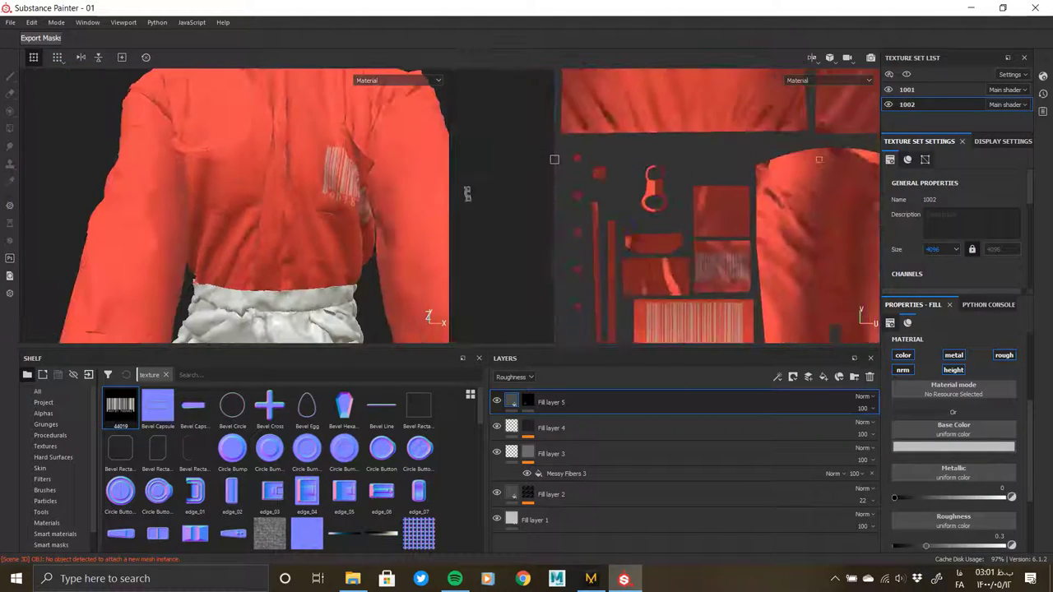
scroll(740, 166, down, 2)
scroll(740, 166, down, 1)
mouse_move(739, 166)
middle_down()
mouse_move(727, 254)
mouse_move(782, 296)
middle_up()
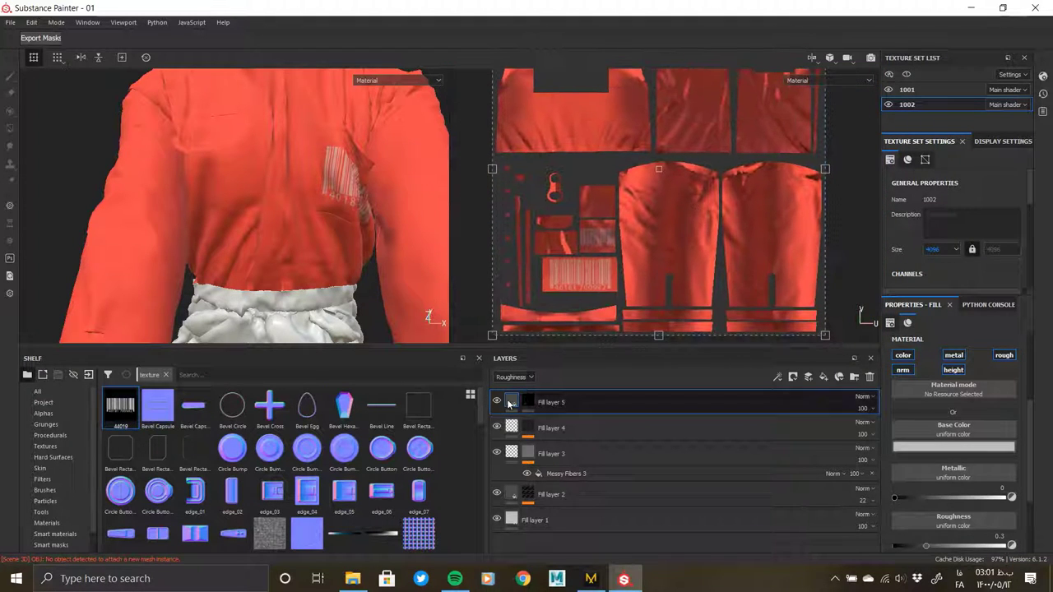
click(497, 401)
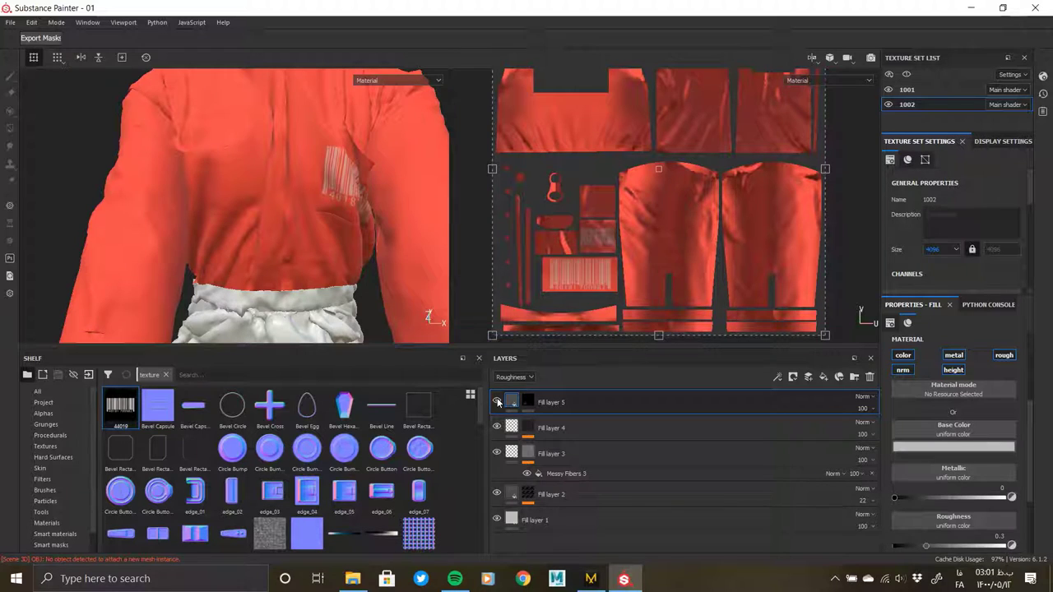
click(534, 404)
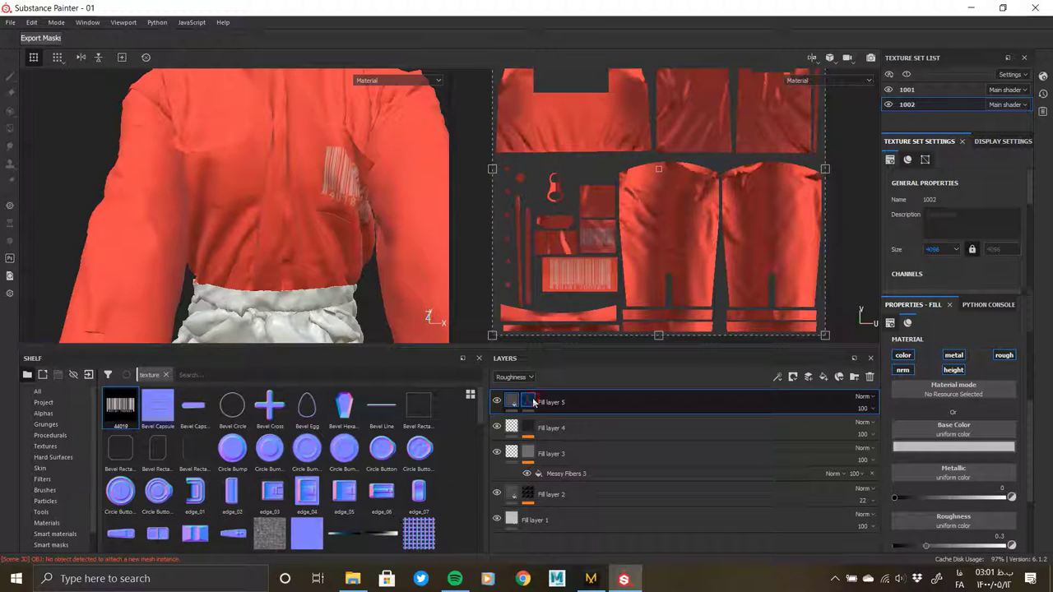
key(1)
scroll(729, 137, up, 3)
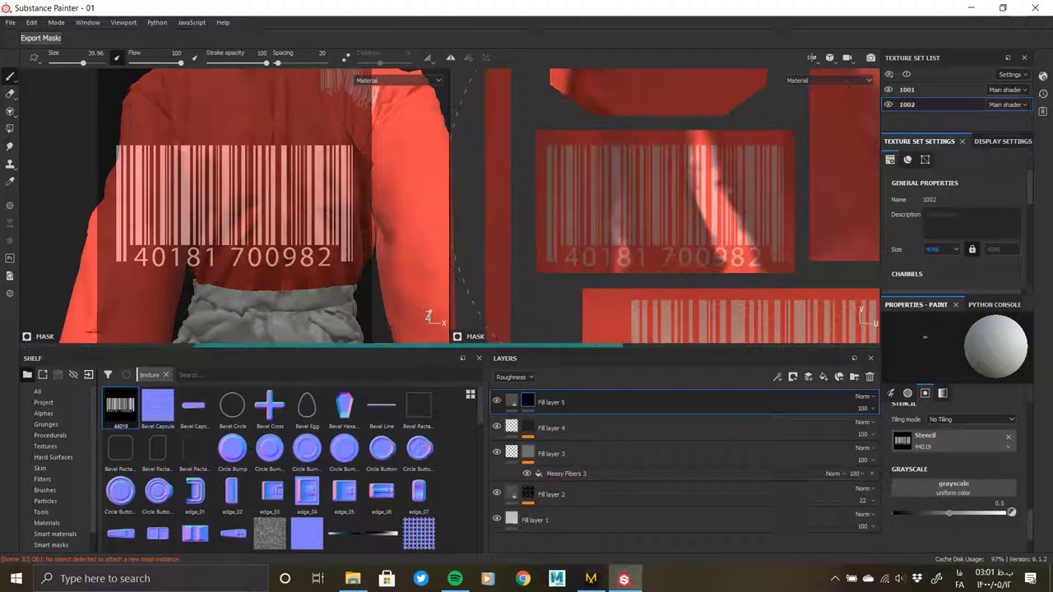
click(513, 402)
mouse_move(223, 170)
alt+mouse_down()
mouse_move(209, 252)
mouse_move(157, 228)
alt+mouse_up()
key(f)
key(f)
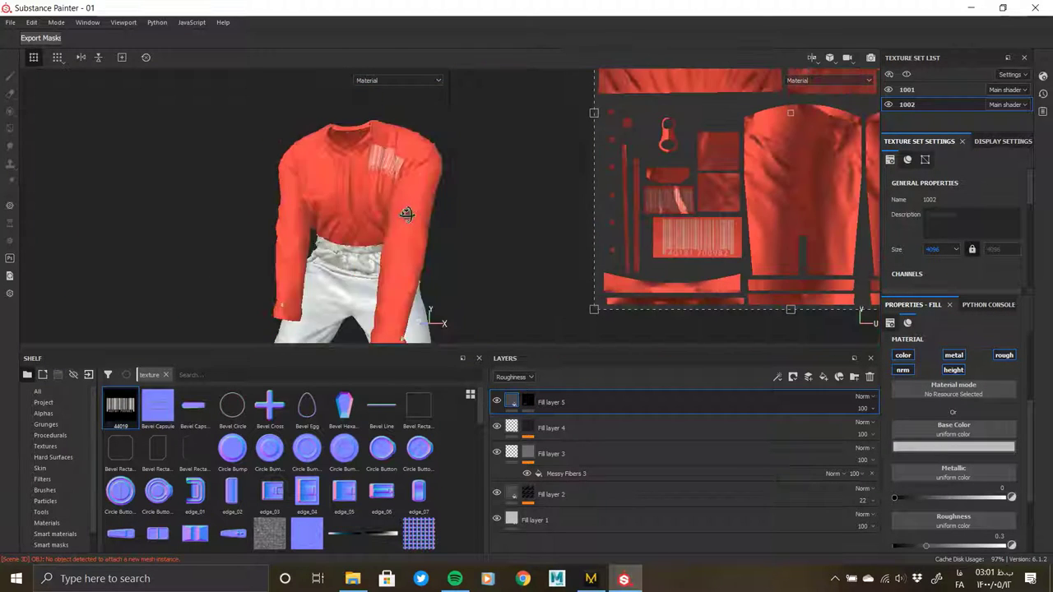
alt+drag(407, 214, 297, 247)
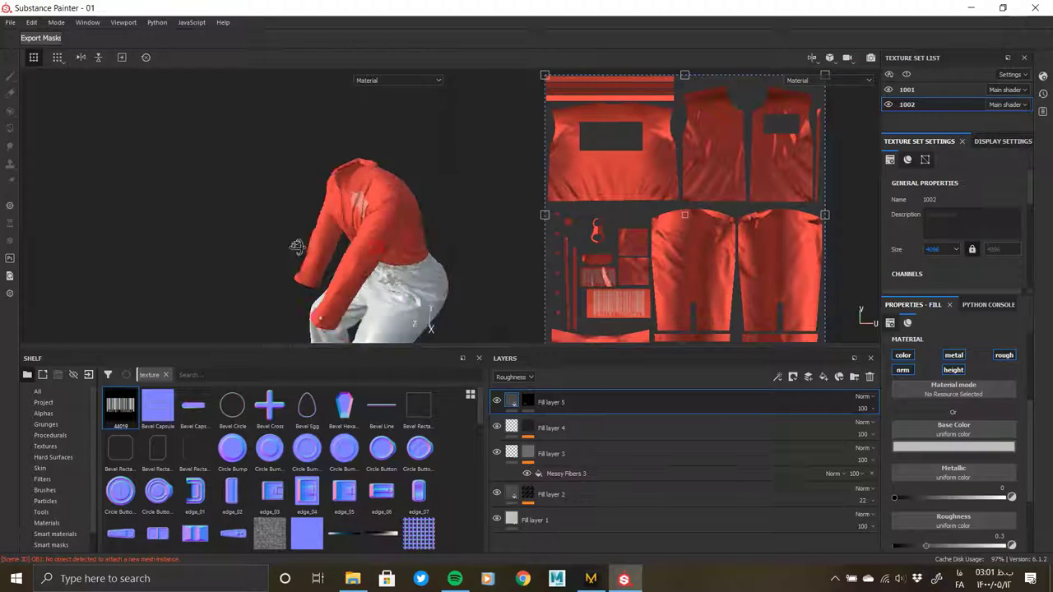
Set Fill layer 5's base colour to white and its roughness to 0.4223
scroll(297, 247, up, 5)
scroll(300, 279, up, 2)
scroll(302, 313, up, 2)
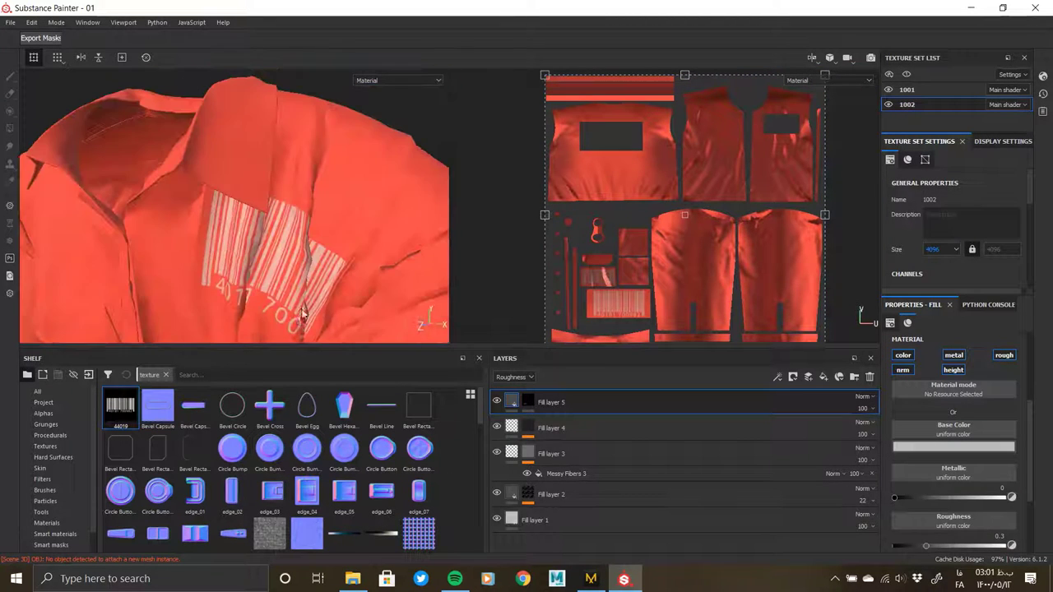
click(953, 447)
click(905, 463)
click(862, 448)
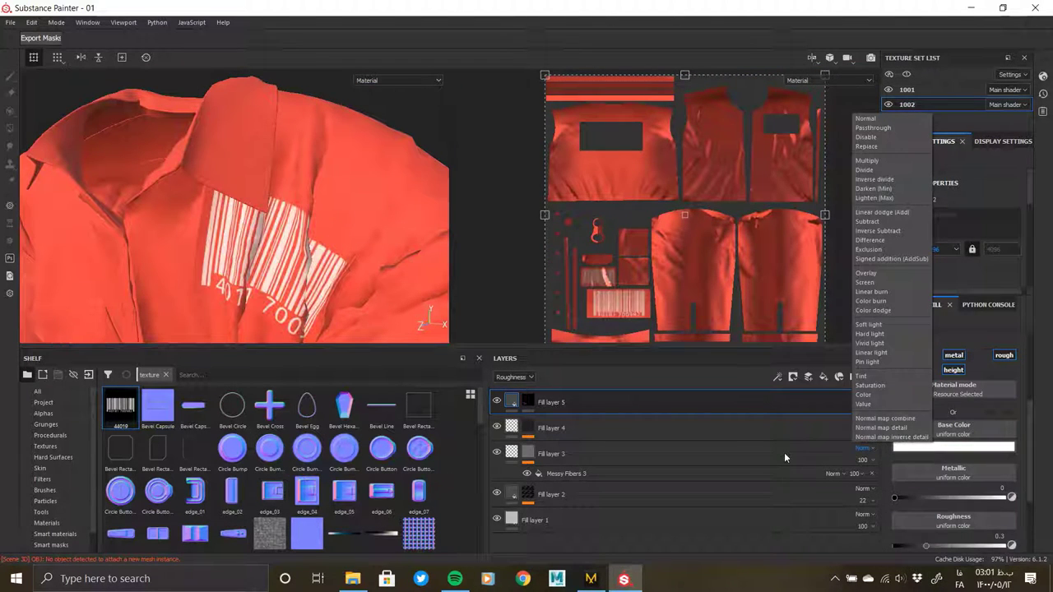
click(943, 448)
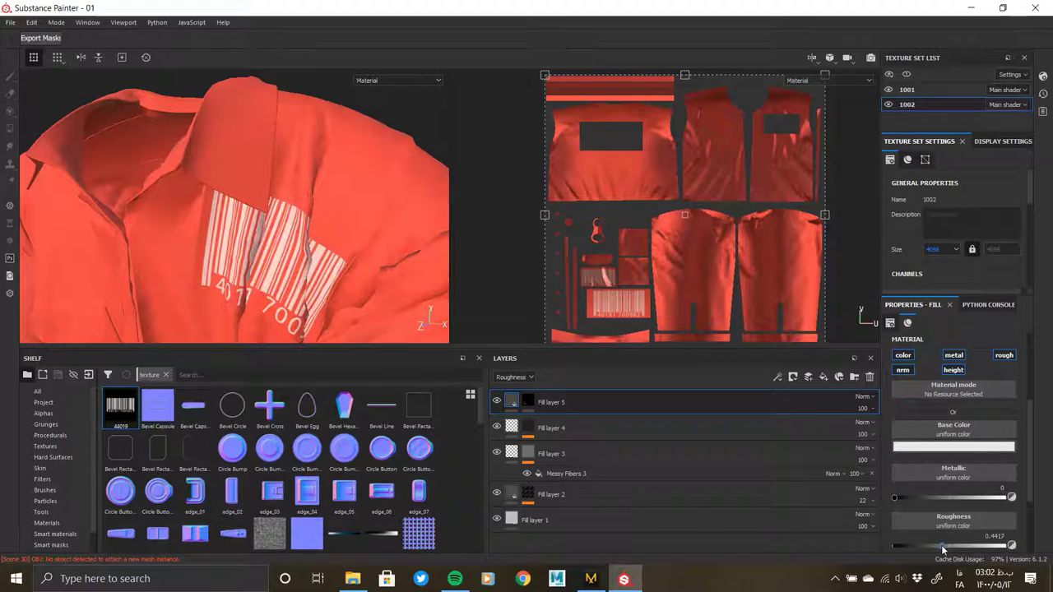
drag(944, 549, 940, 550)
scroll(914, 486, down, 3)
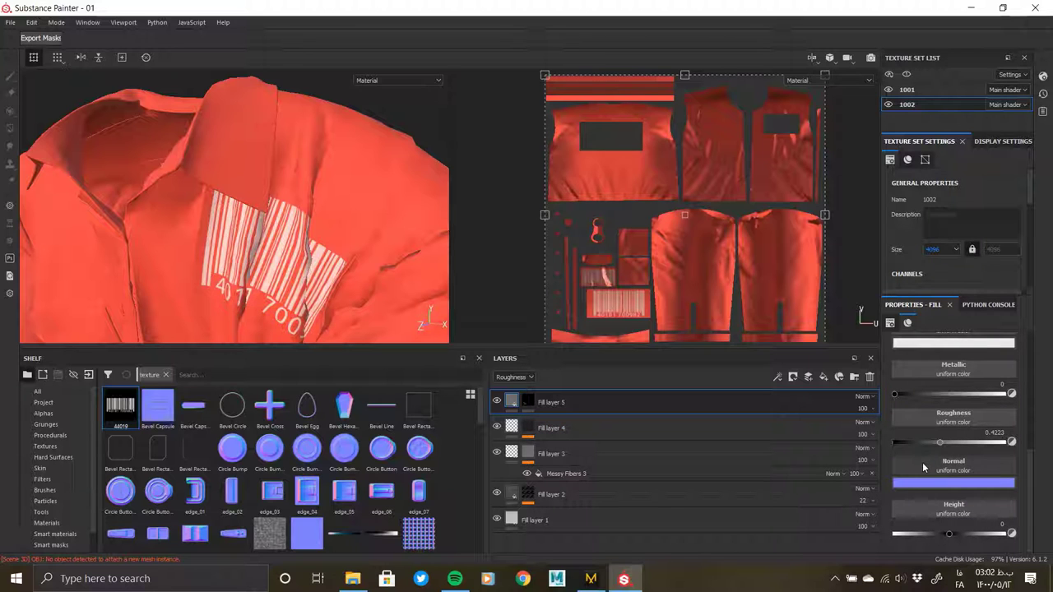
mouse_move(418, 225)
alt+mouse_down()
mouse_move(210, 247)
mouse_move(317, 224)
mouse_move(179, 197)
mouse_move(261, 263)
mouse_move(345, 283)
mouse_move(207, 282)
mouse_move(362, 267)
mouse_move(330, 275)
mouse_move(354, 272)
alt+mouse_up()
scroll(354, 324, up, 3)
mouse_move(353, 324)
alt+mouse_down()
mouse_move(329, 272)
mouse_move(364, 274)
mouse_move(363, 253)
mouse_move(388, 251)
mouse_move(337, 252)
mouse_move(392, 258)
mouse_move(316, 270)
alt+mouse_up()
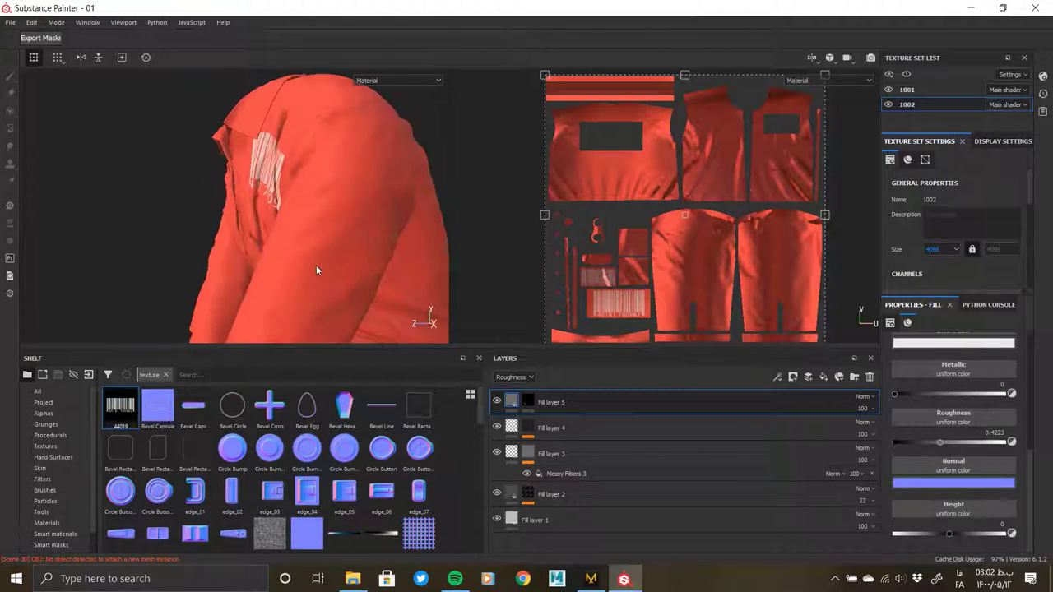
Duplicate Fill layer 5, remove the copy's mask and give it an empty black mask
right_click(741, 397)
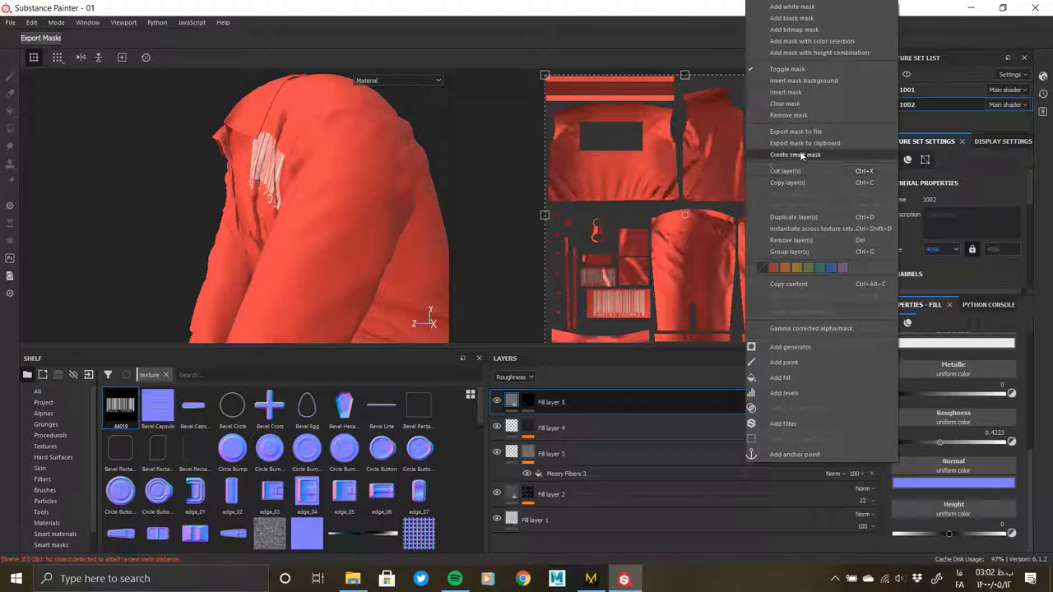
click(802, 216)
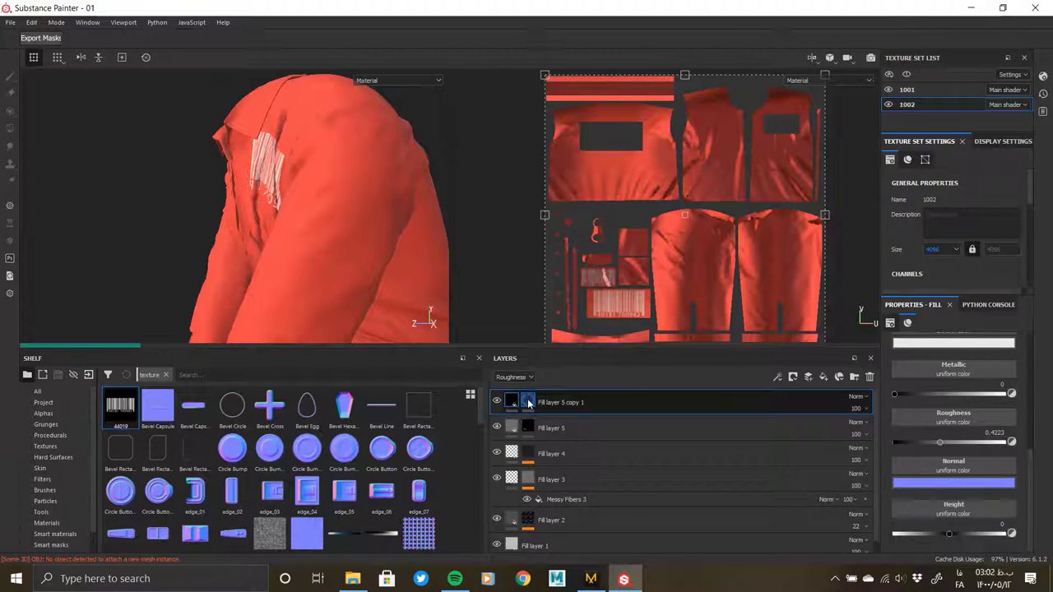
click(528, 402)
right_click(528, 402)
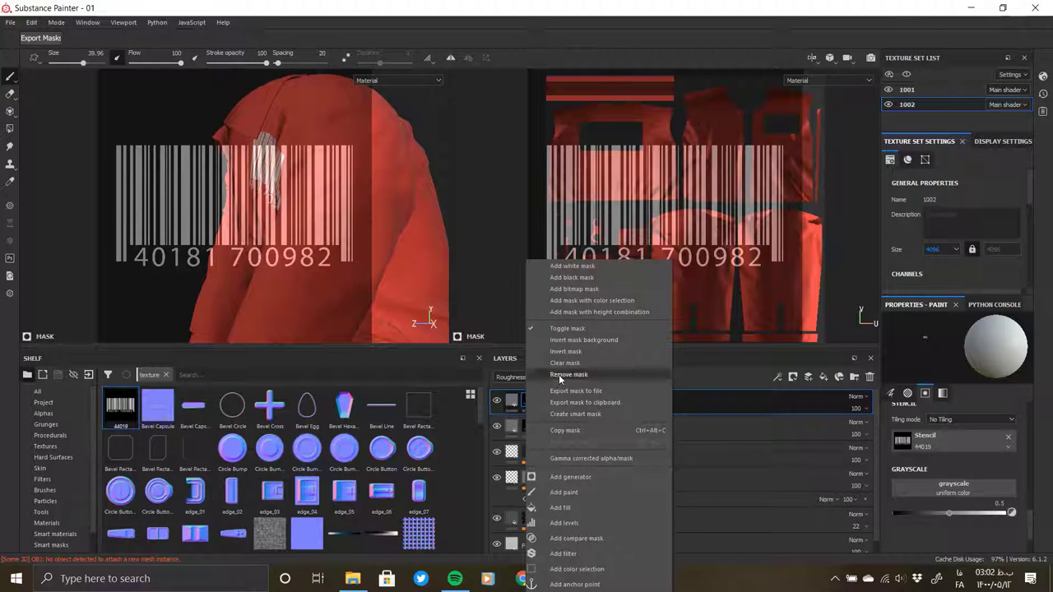
click(560, 376)
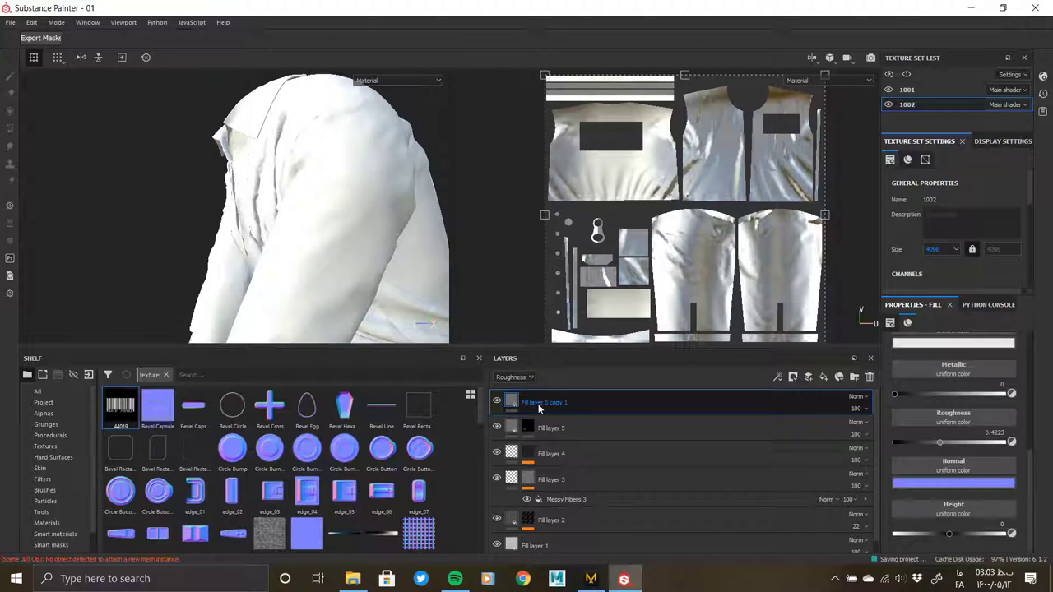
right_click(516, 405)
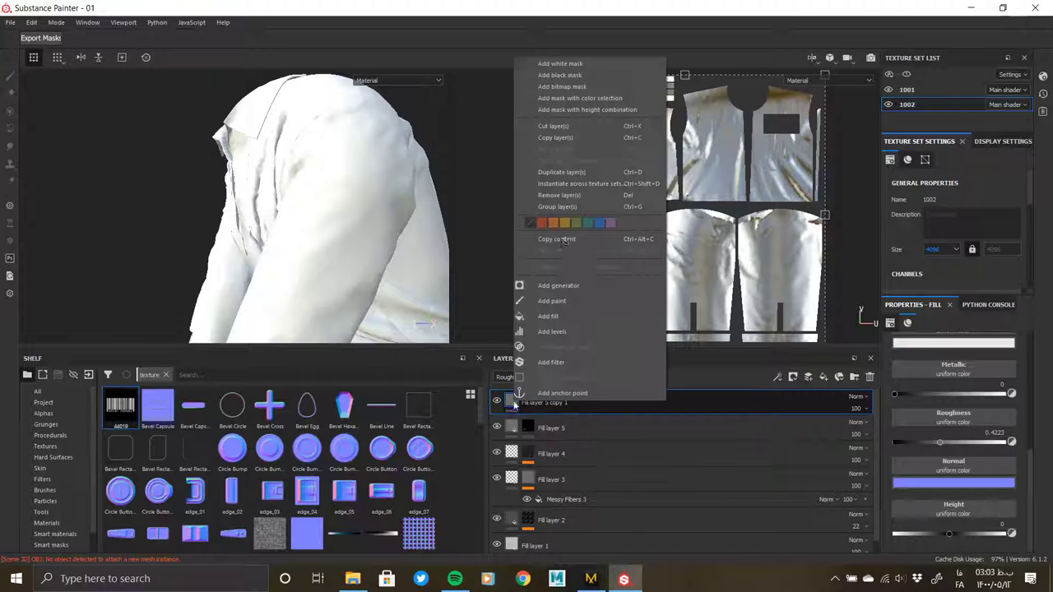
click(560, 75)
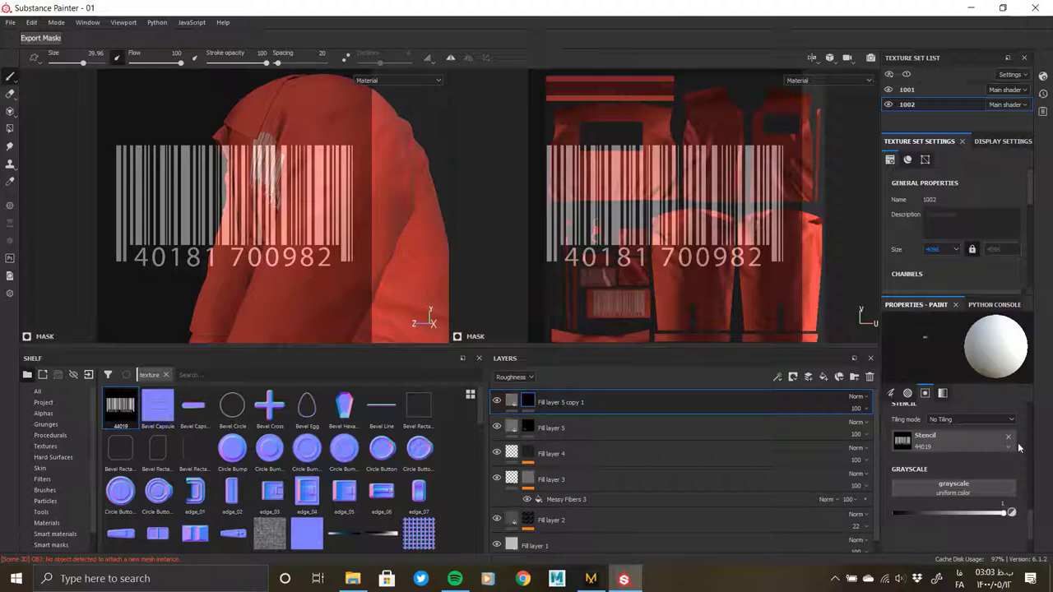
right_click(516, 403)
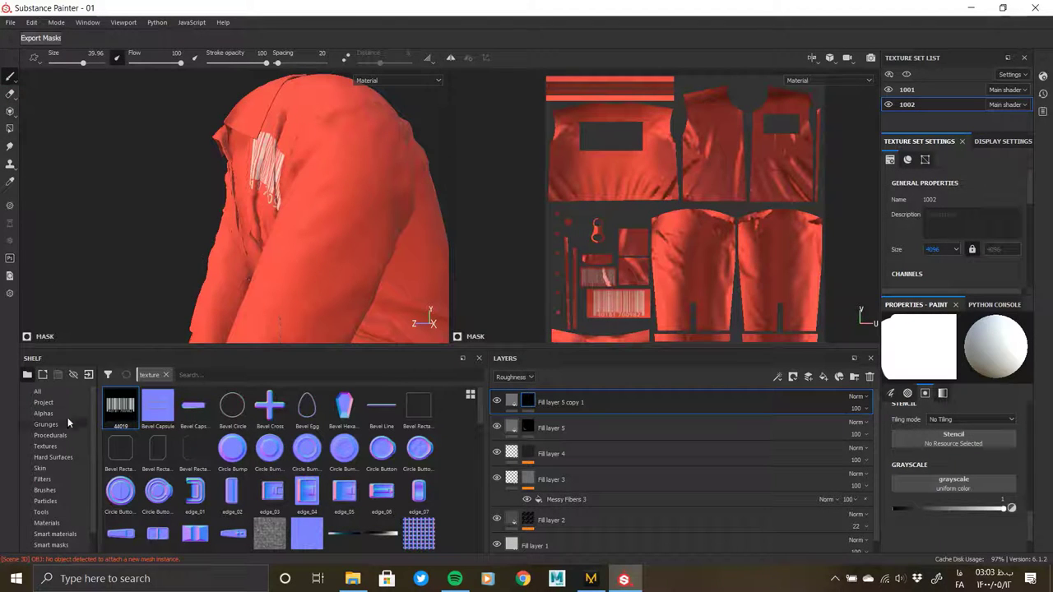
Show the Alphas category in the shelf and browse its shapes for an emblem
click(45, 413)
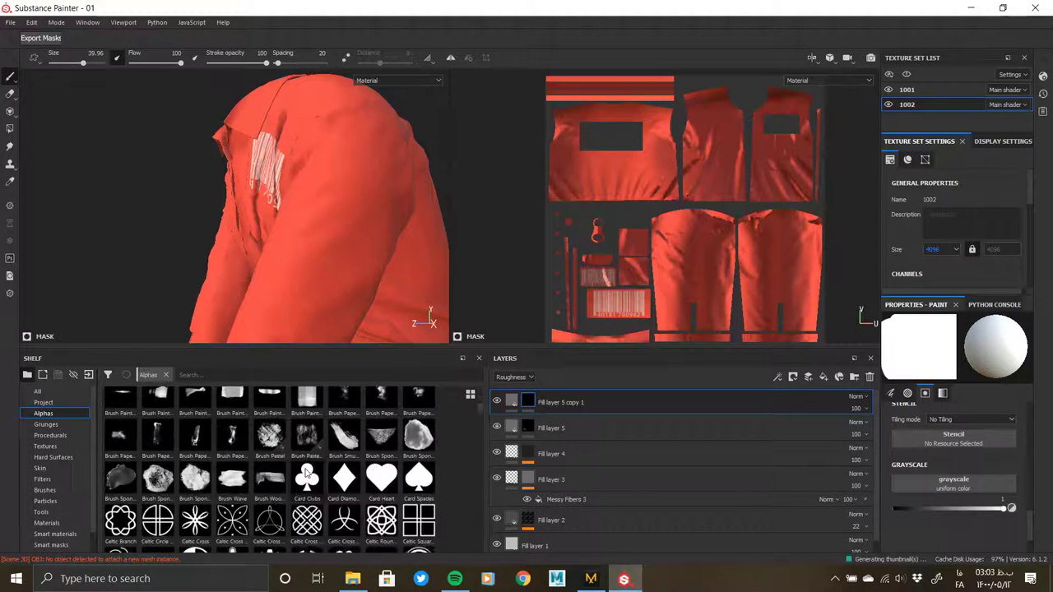
scroll(306, 473, down, 3)
scroll(306, 473, down, 2)
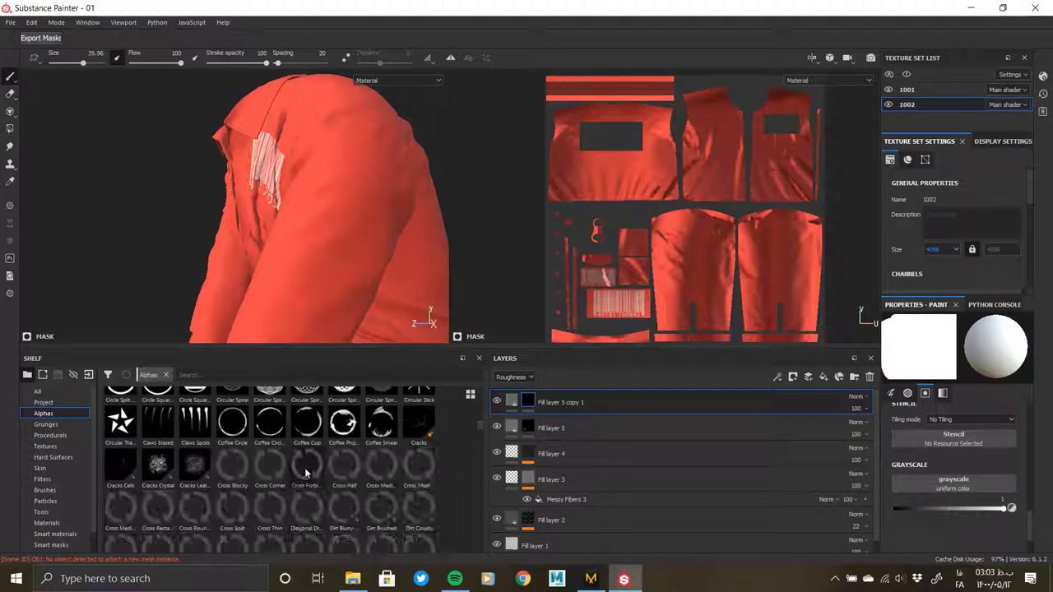
scroll(306, 473, down, 3)
scroll(395, 495, up, 5)
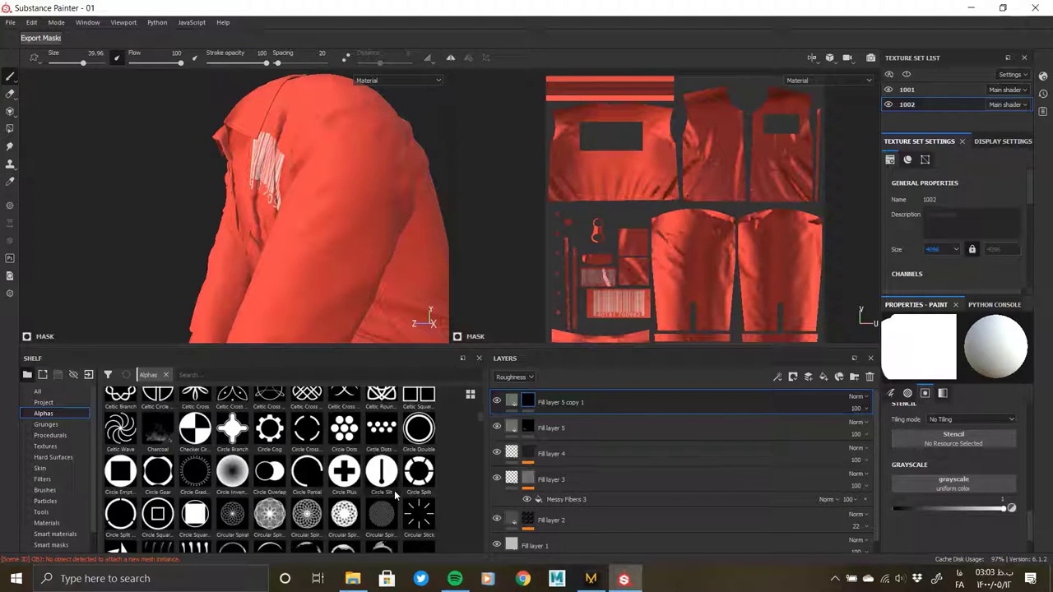
Check the reference photos in ACDSee, enlarging the one with the chest emblem
click(356, 582)
double_click(484, 448)
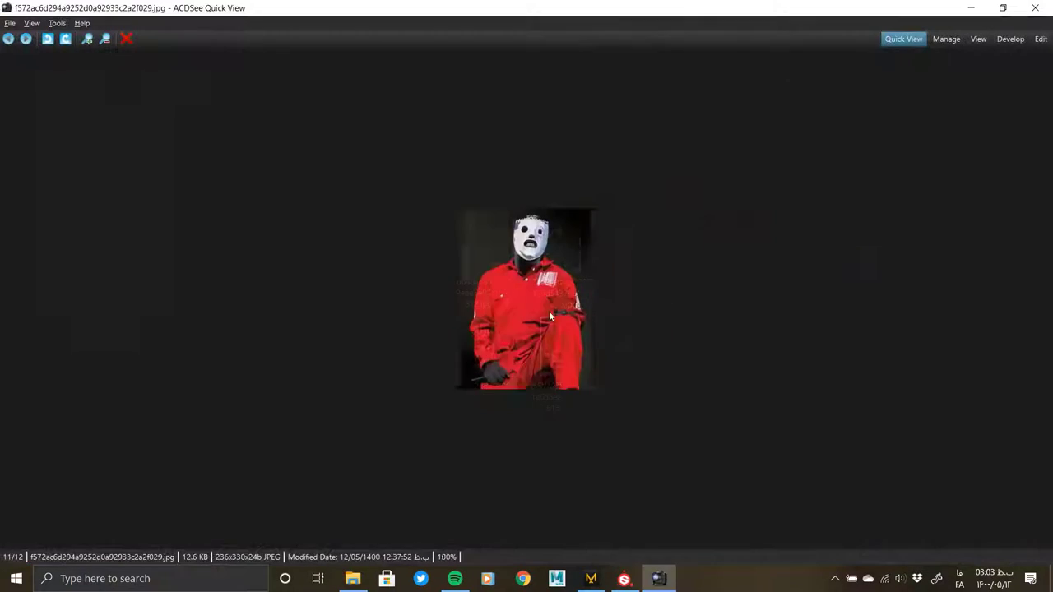
scroll(548, 311, up, 2)
scroll(565, 331, down, 2)
click(1035, 7)
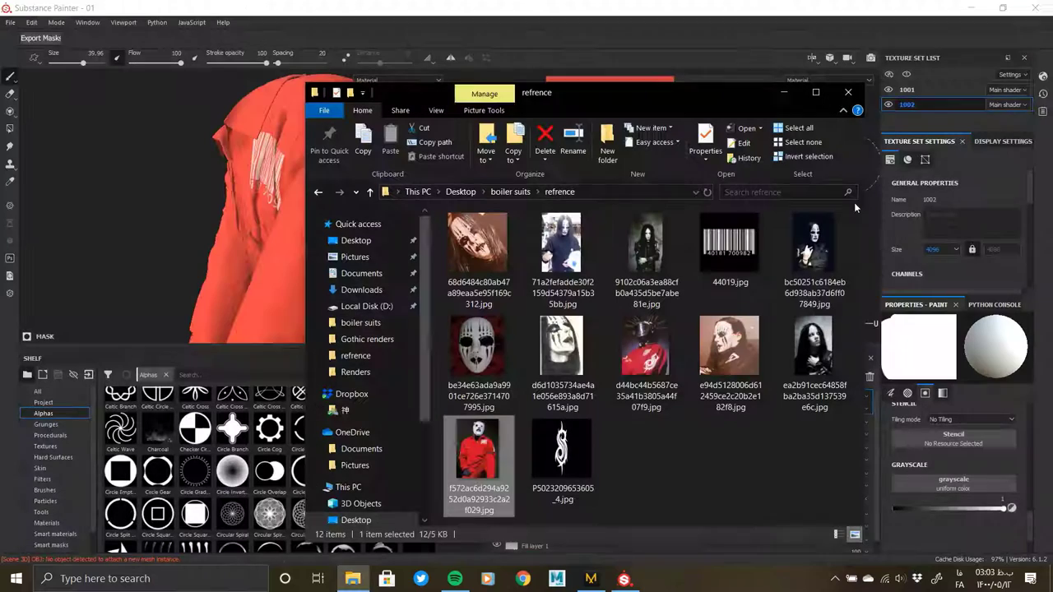
click(647, 360)
double_click(647, 359)
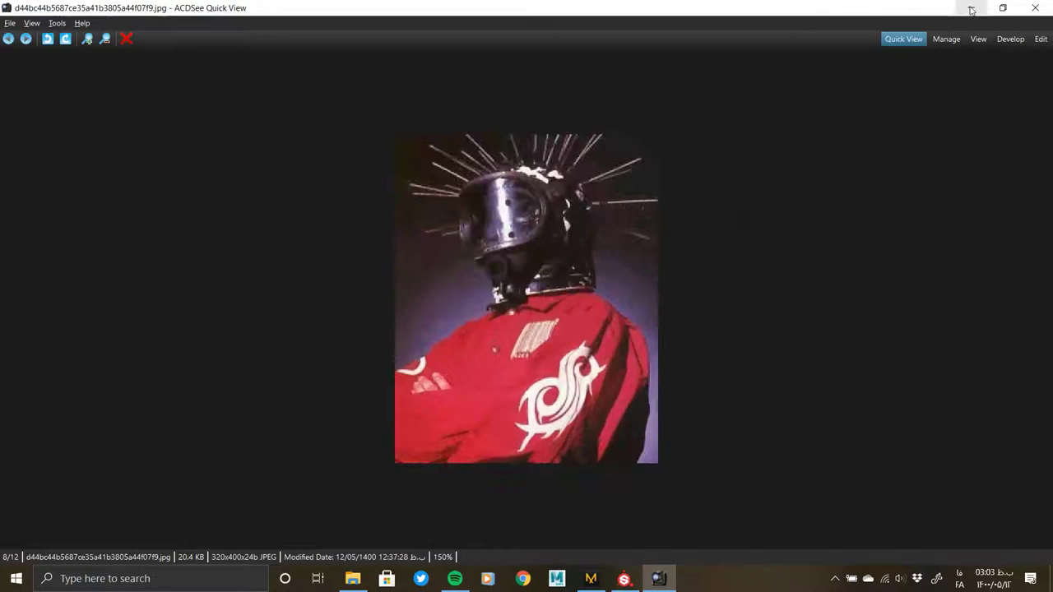
key(alt+Tab)
key(alt+Tab)
Find Circle Partial in the Alphas shelf and set it as the paint brush's alpha
scroll(304, 469, down, 3)
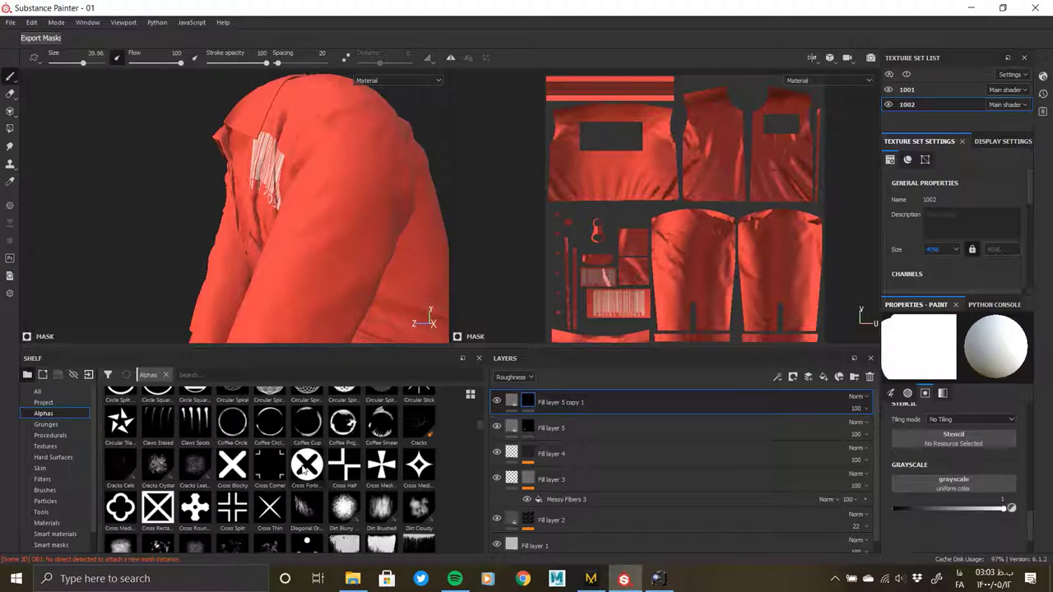
scroll(306, 469, down, 3)
scroll(310, 471, down, 3)
scroll(318, 470, down, 3)
scroll(318, 471, down, 3)
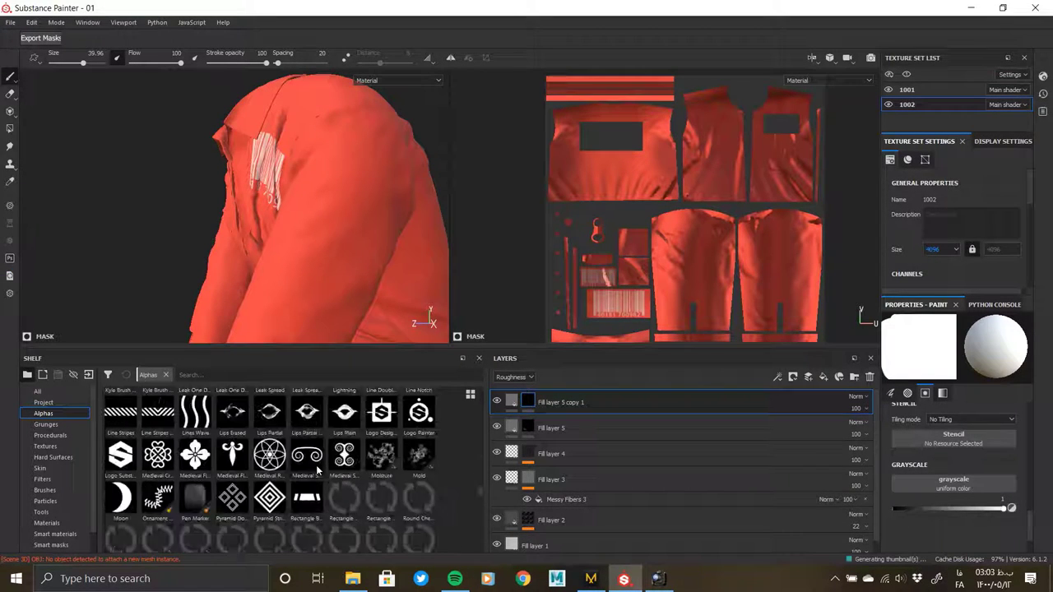
scroll(317, 471, down, 3)
scroll(318, 470, down, 3)
scroll(317, 471, down, 3)
scroll(317, 470, down, 5)
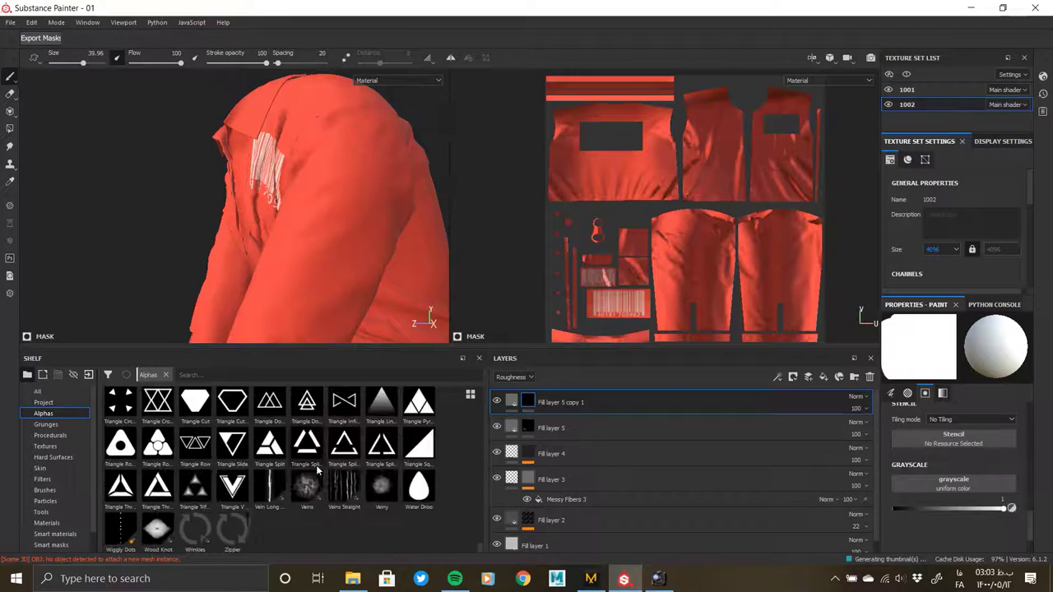
scroll(317, 470, up, 3)
scroll(317, 470, up, 3)
scroll(317, 470, up, 3)
scroll(317, 470, up, 3)
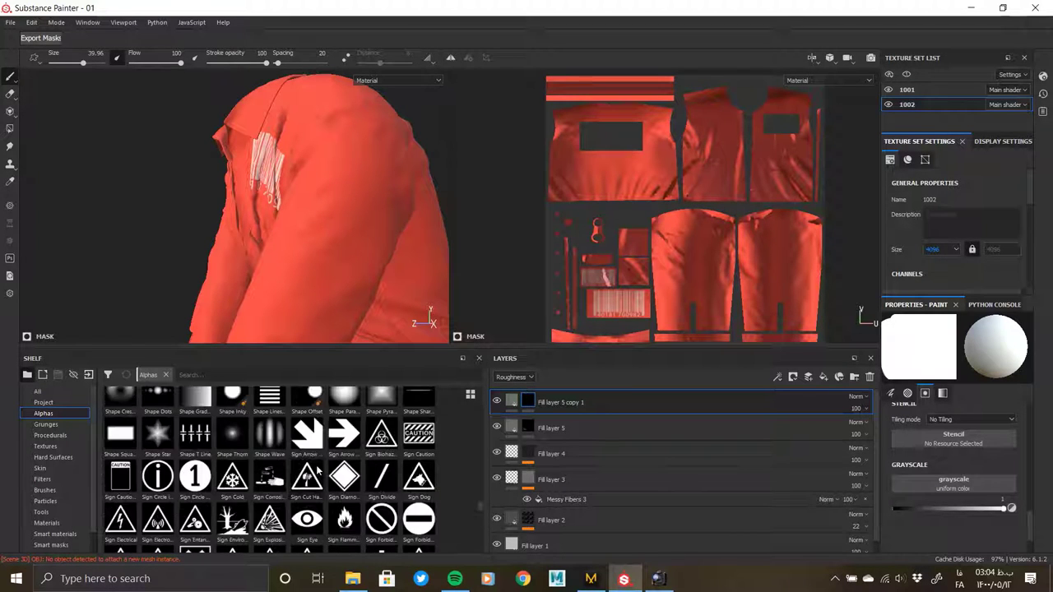
scroll(316, 471, up, 3)
scroll(317, 471, up, 3)
scroll(318, 471, up, 3)
scroll(317, 469, up, 3)
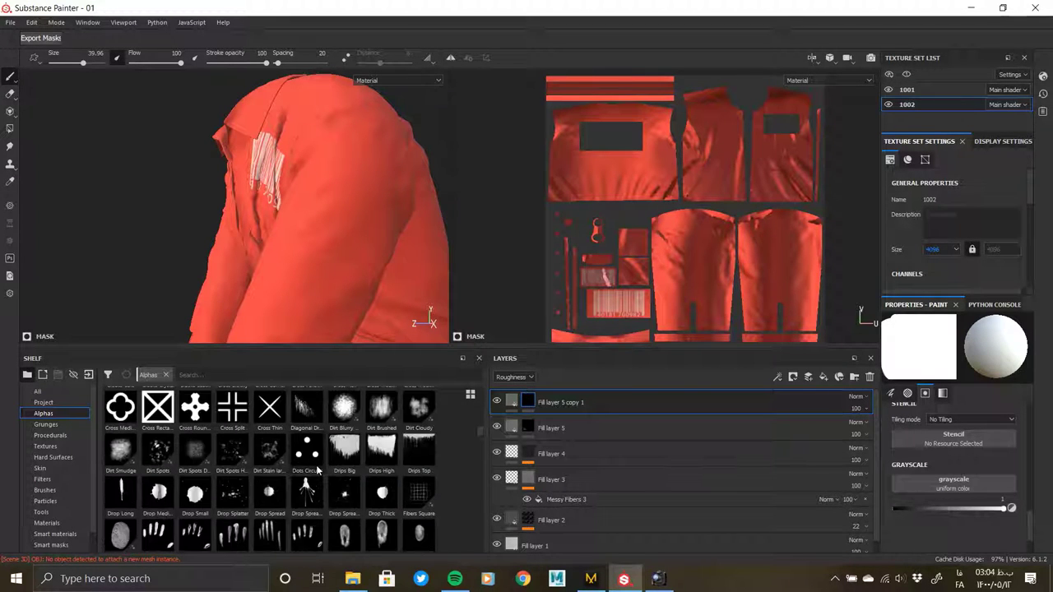
scroll(318, 469, up, 3)
scroll(317, 470, up, 3)
scroll(318, 470, up, 3)
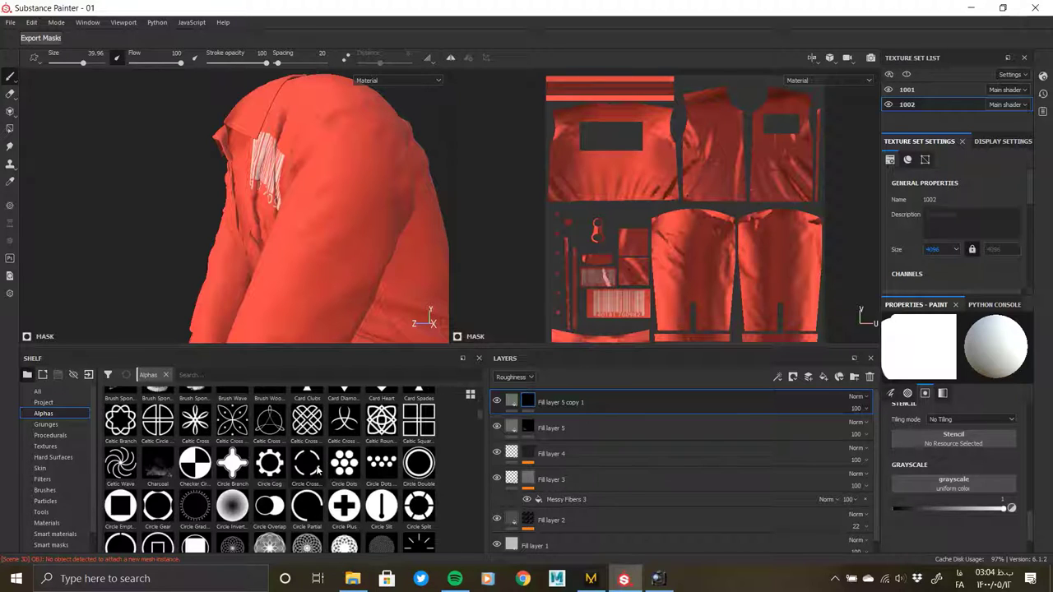
click(311, 501)
scroll(914, 495, down, 2)
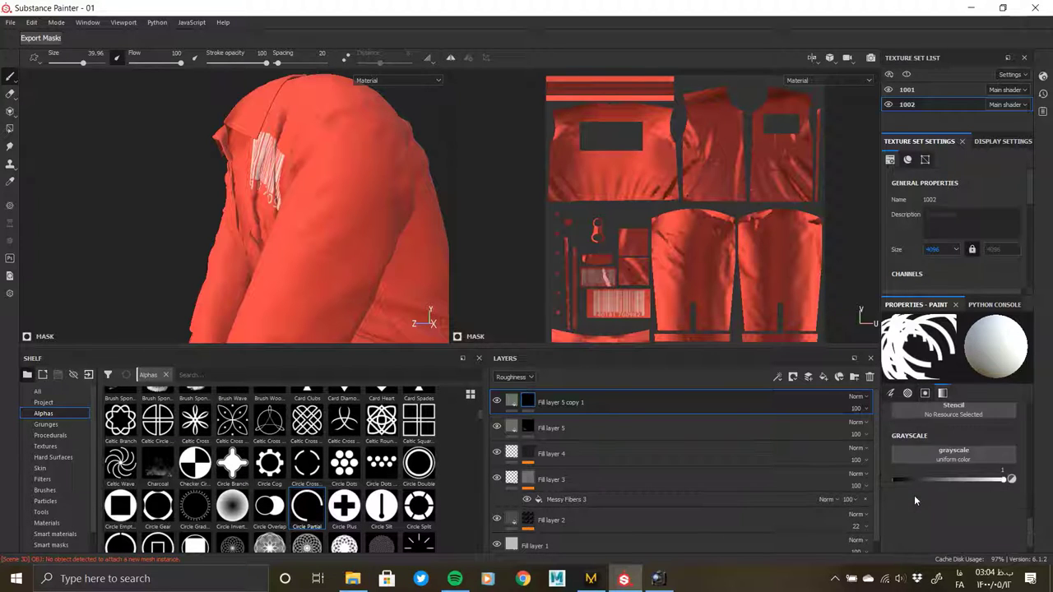
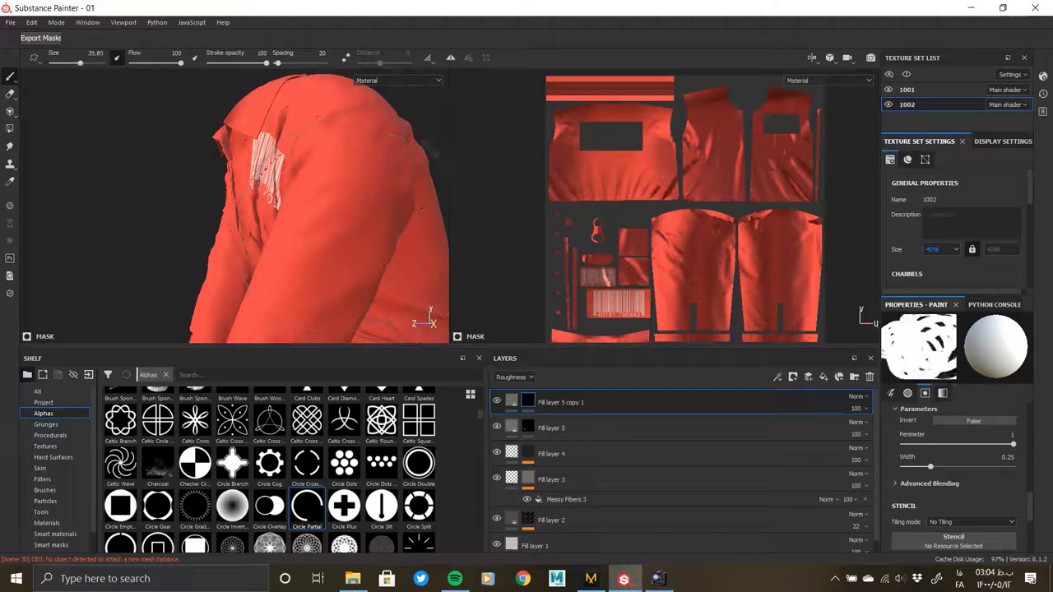
Shrink the Circle Partial brush and stamp a trial ring on the sleeve
scroll(333, 237, up, 2)
scroll(339, 235, up, 2)
scroll(330, 226, down, 2)
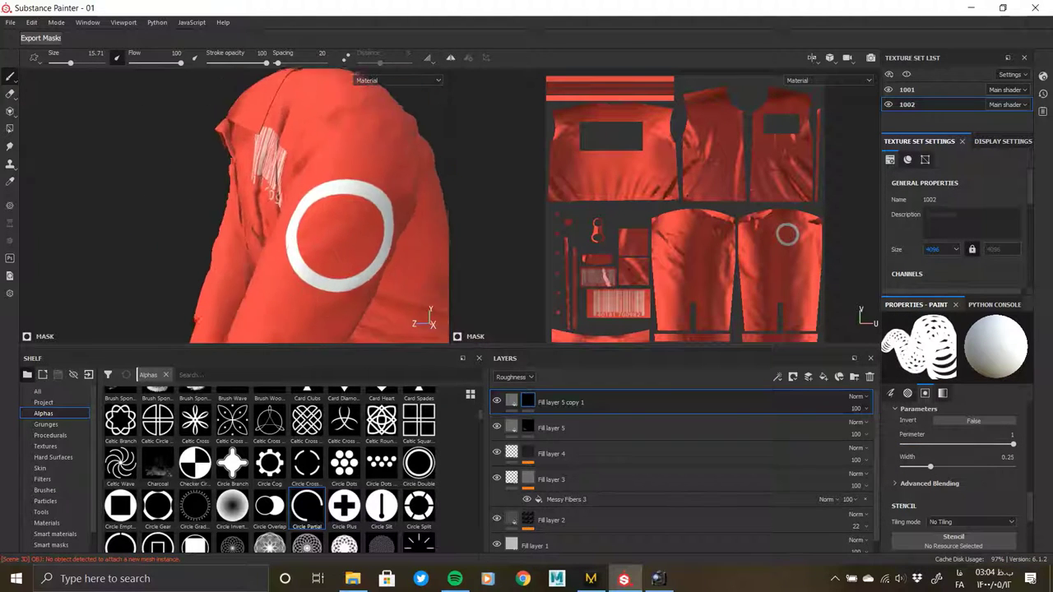
scroll(338, 251, down, 1)
ctrl+right_drag(335, 250, 325, 246)
click(345, 233)
Enlarge the brush, turn the sleeve toward the camera and stamp the white ring
mouse_move(345, 233)
alt+mouse_down()
mouse_move(354, 258)
mouse_move(313, 247)
alt+mouse_up()
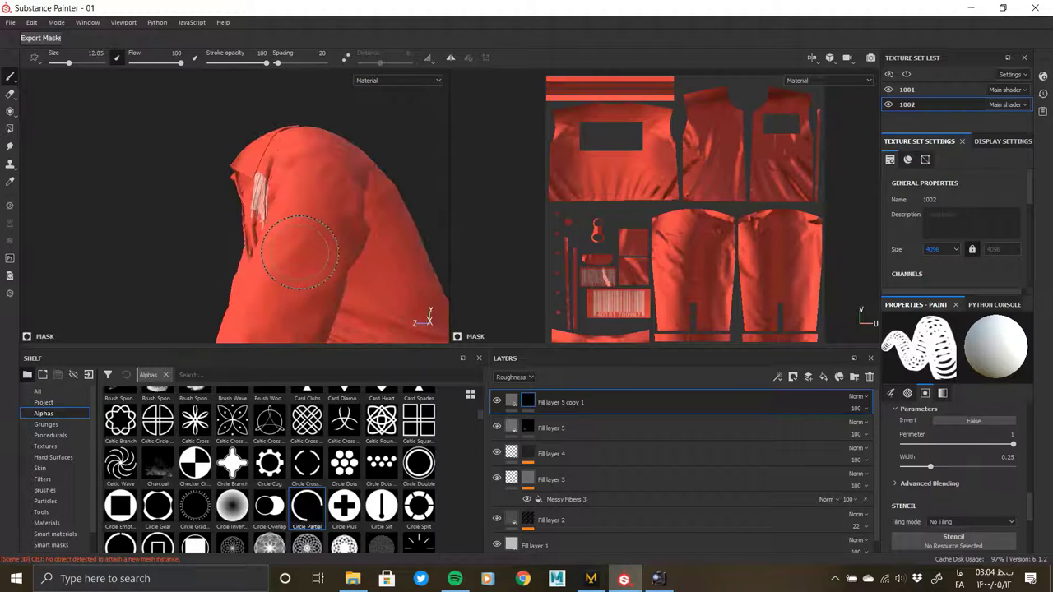
ctrl+right_drag(781, 231, 789, 235)
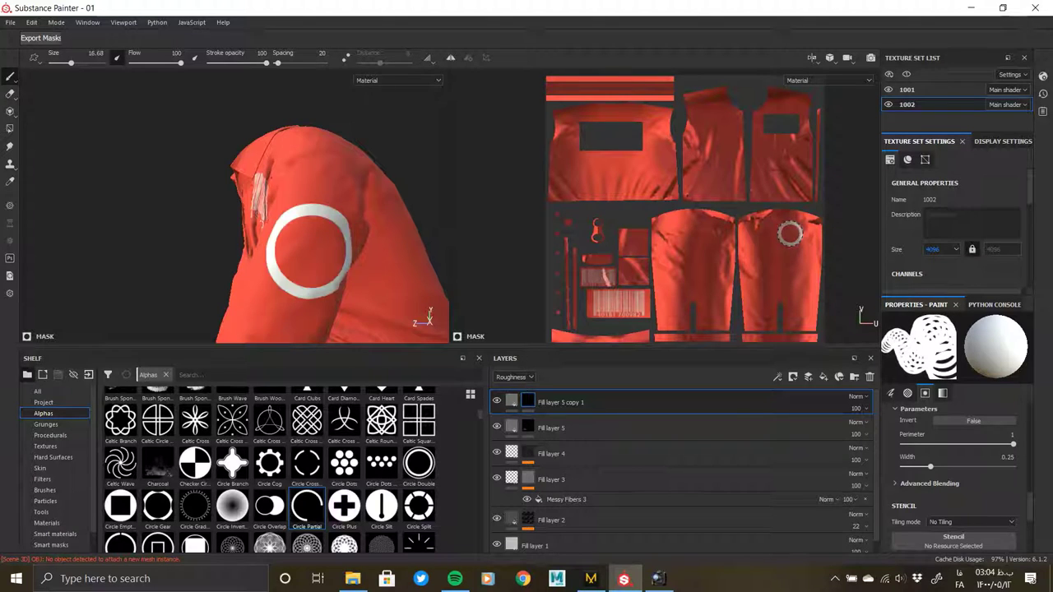
mouse_move(263, 243)
alt+mouse_down()
mouse_move(235, 246)
mouse_move(272, 247)
alt+mouse_up()
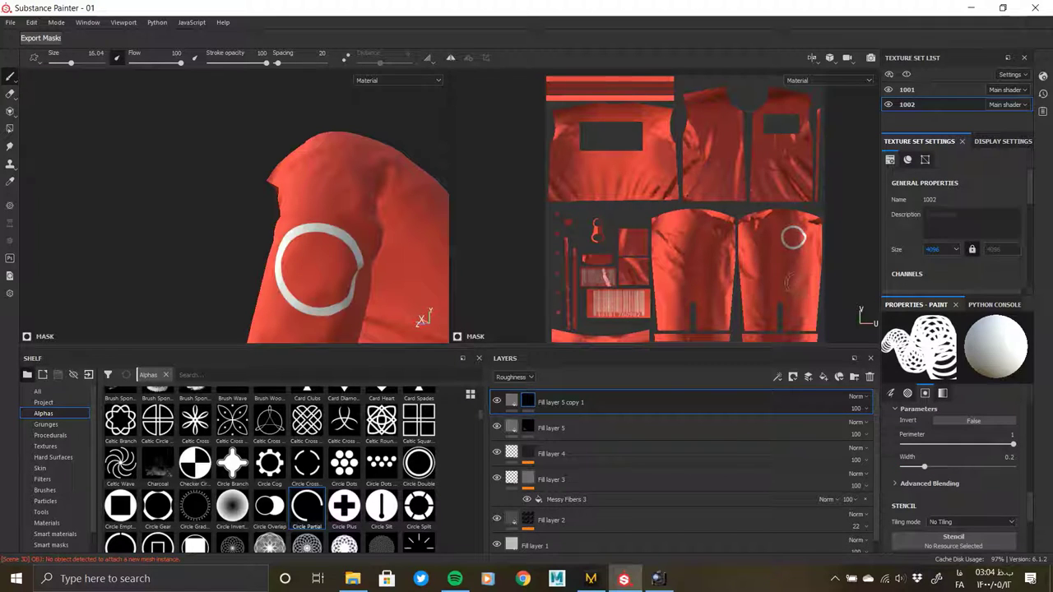
mouse_move(362, 247)
alt+mouse_down()
mouse_move(242, 259)
mouse_move(404, 244)
alt+mouse_up()
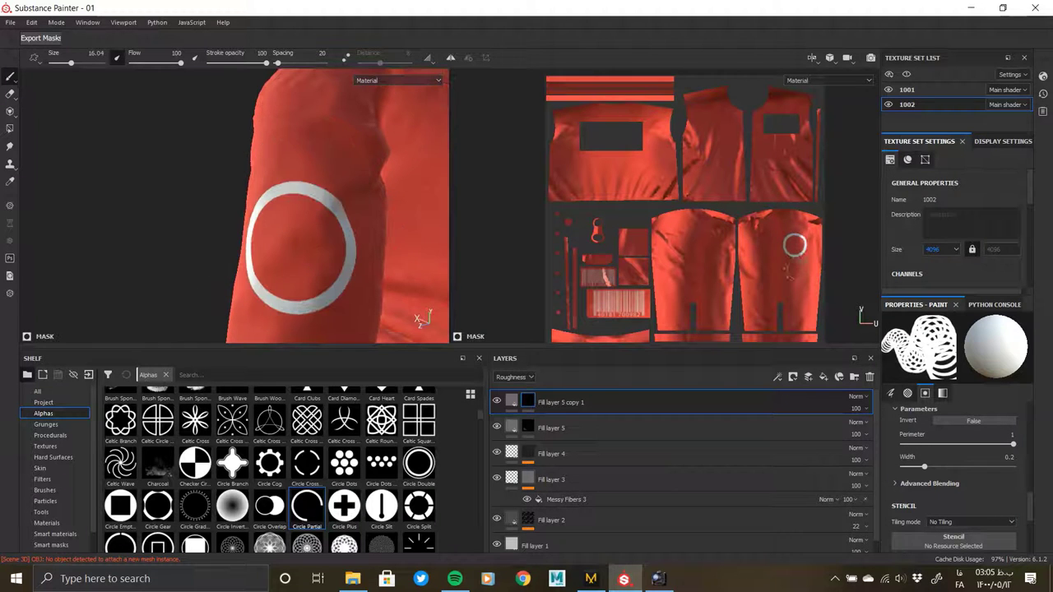
mouse_move(405, 244)
alt+mouse_down()
mouse_move(255, 220)
mouse_move(259, 198)
mouse_move(318, 443)
alt+mouse_up()
click(302, 192)
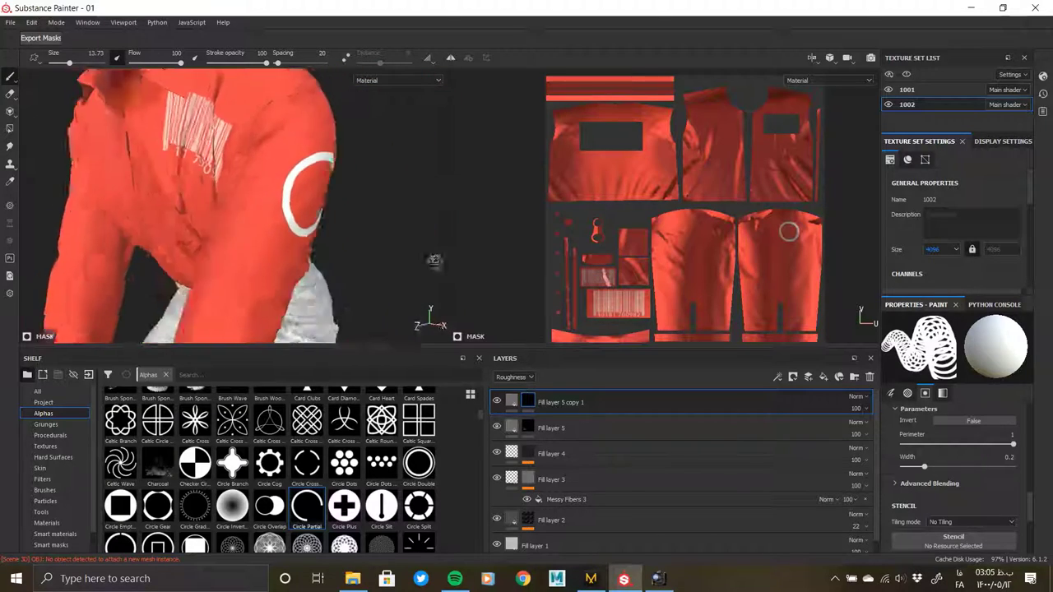
scroll(356, 504, down, 5)
scroll(358, 500, down, 5)
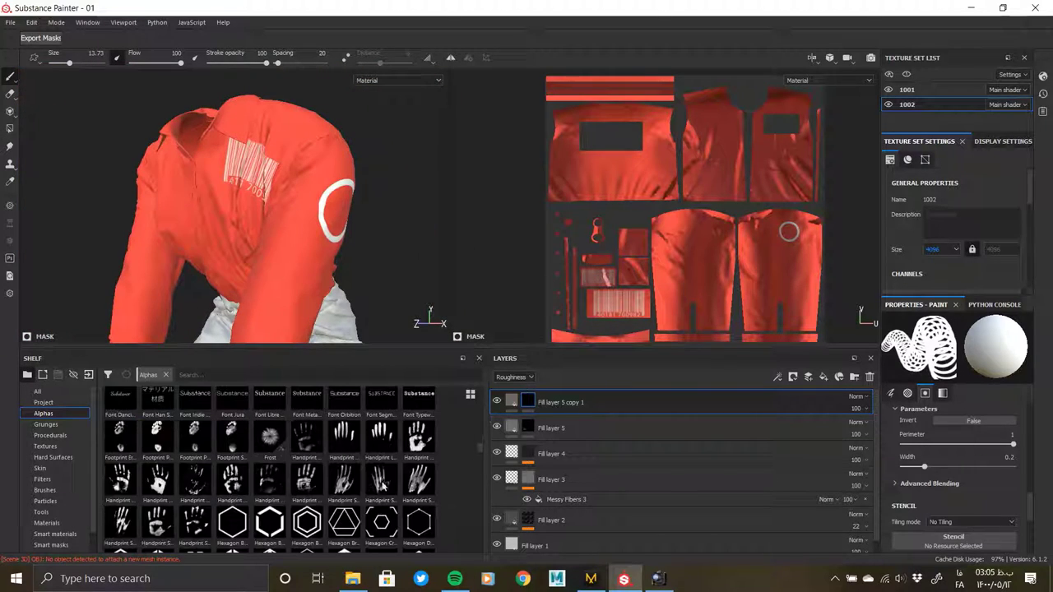
scroll(481, 444, down, 5)
scroll(479, 425, up, 10)
scroll(475, 399, up, 2)
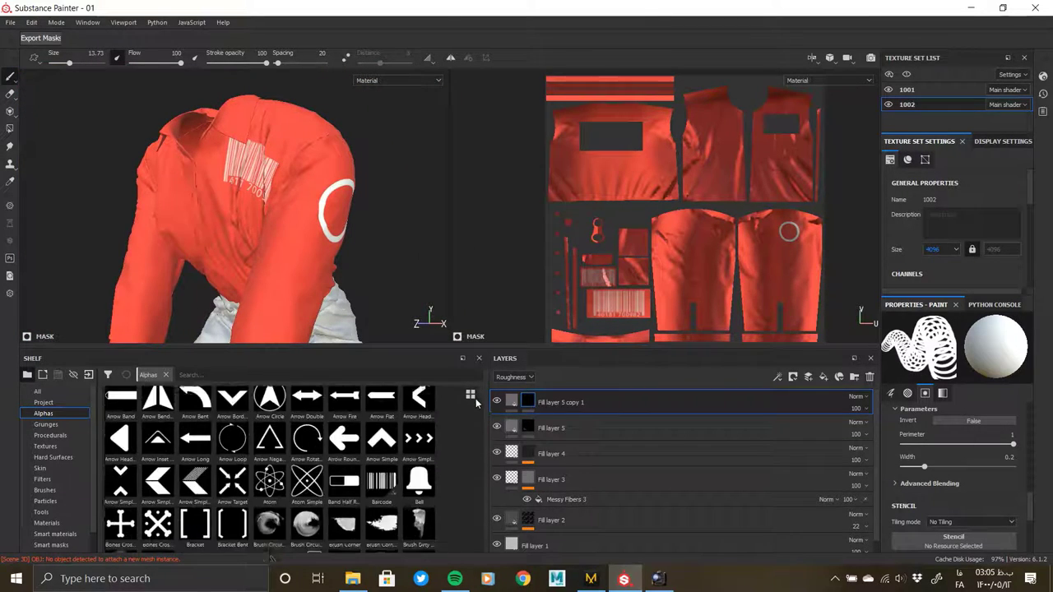
scroll(477, 409, down, 5)
scroll(478, 429, down, 5)
scroll(477, 434, down, 5)
scroll(477, 445, down, 5)
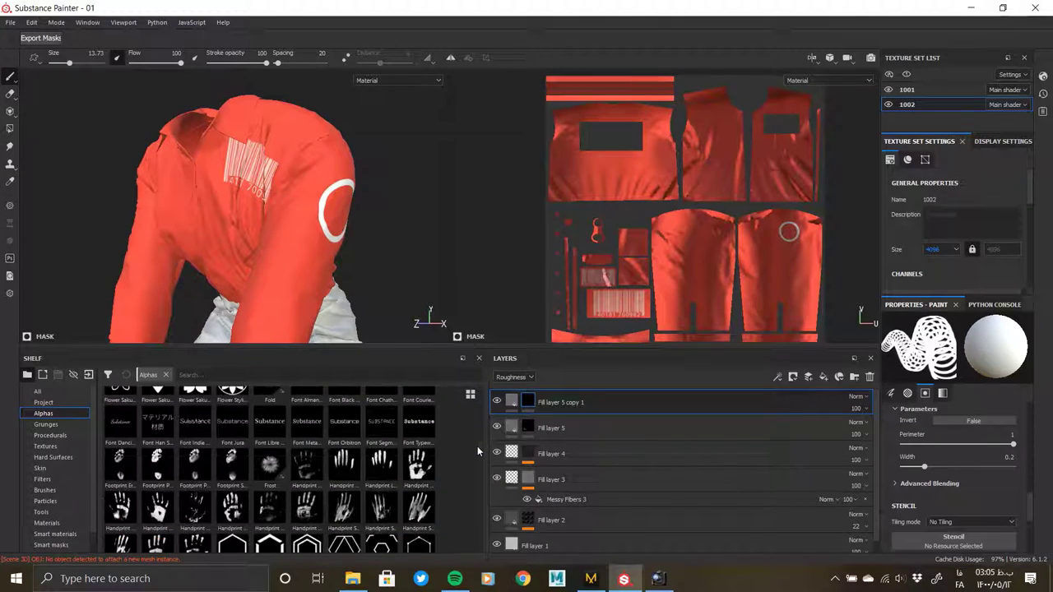
scroll(477, 452, down, 5)
scroll(475, 463, down, 5)
scroll(473, 469, down, 5)
scroll(471, 487, down, 5)
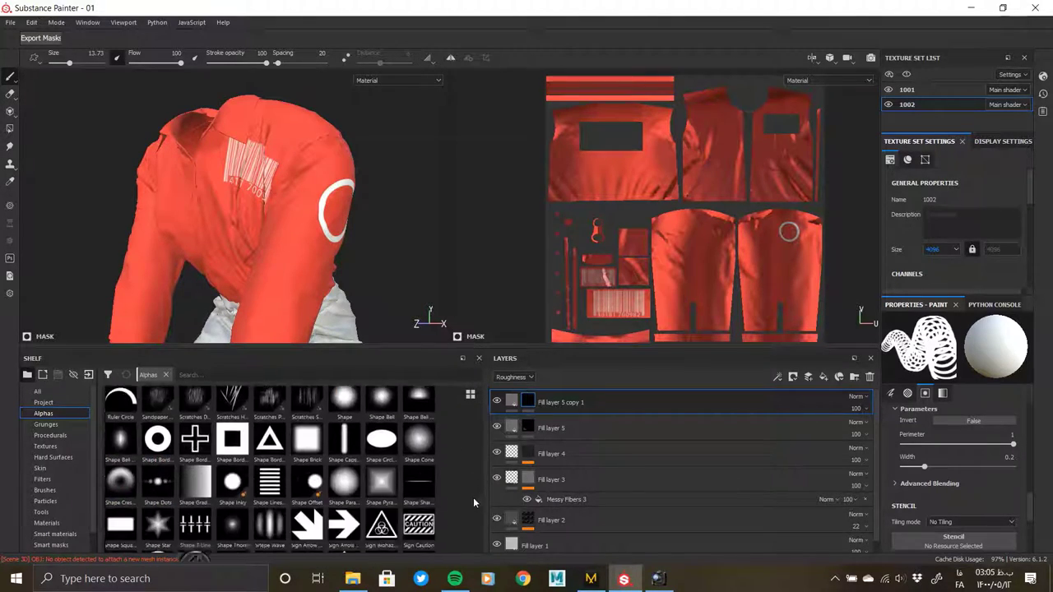
scroll(473, 497, down, 5)
scroll(472, 508, down, 5)
scroll(472, 522, down, 5)
scroll(472, 527, down, 2)
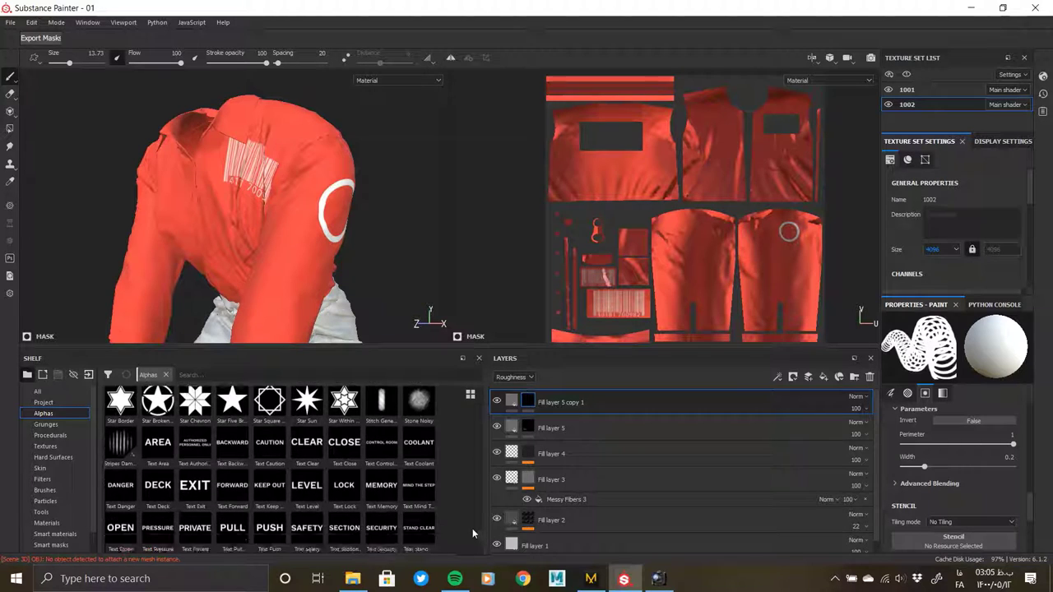
scroll(472, 531, down, 5)
scroll(472, 537, down, 5)
click(52, 426)
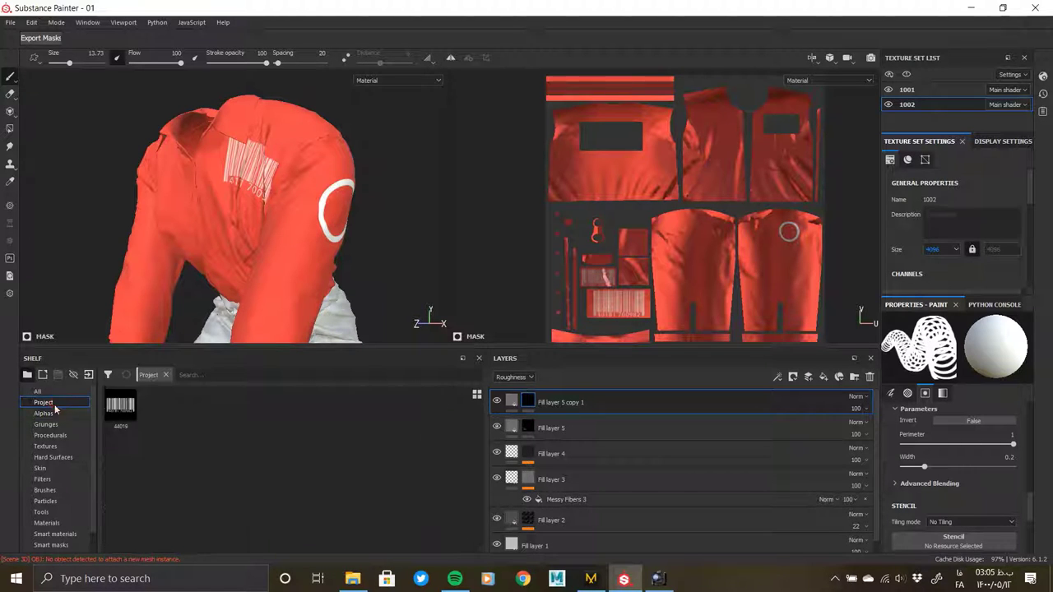
scroll(477, 460, down, 1)
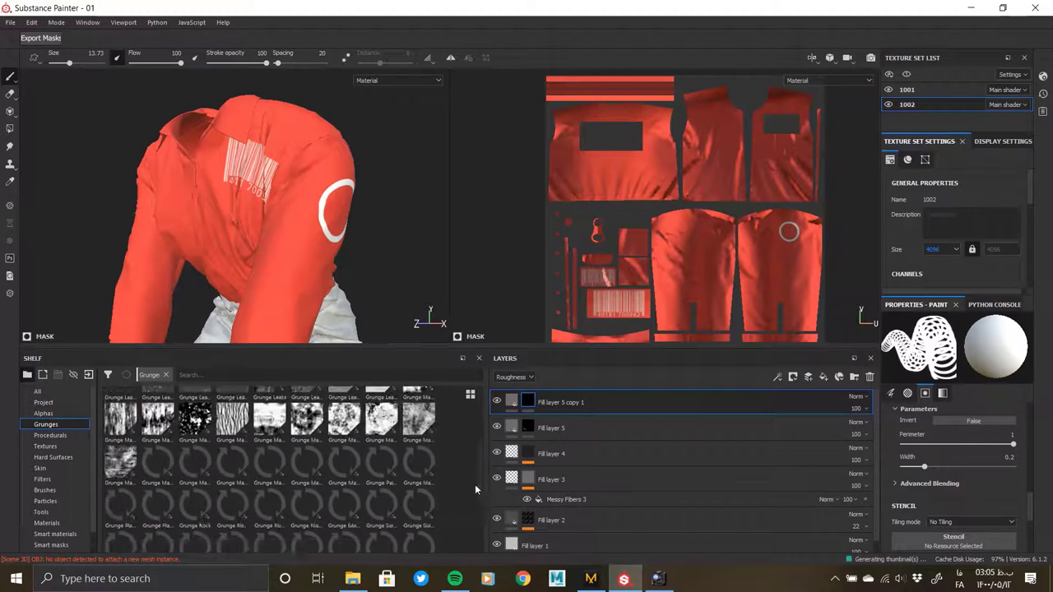
click(60, 436)
click(58, 446)
click(66, 456)
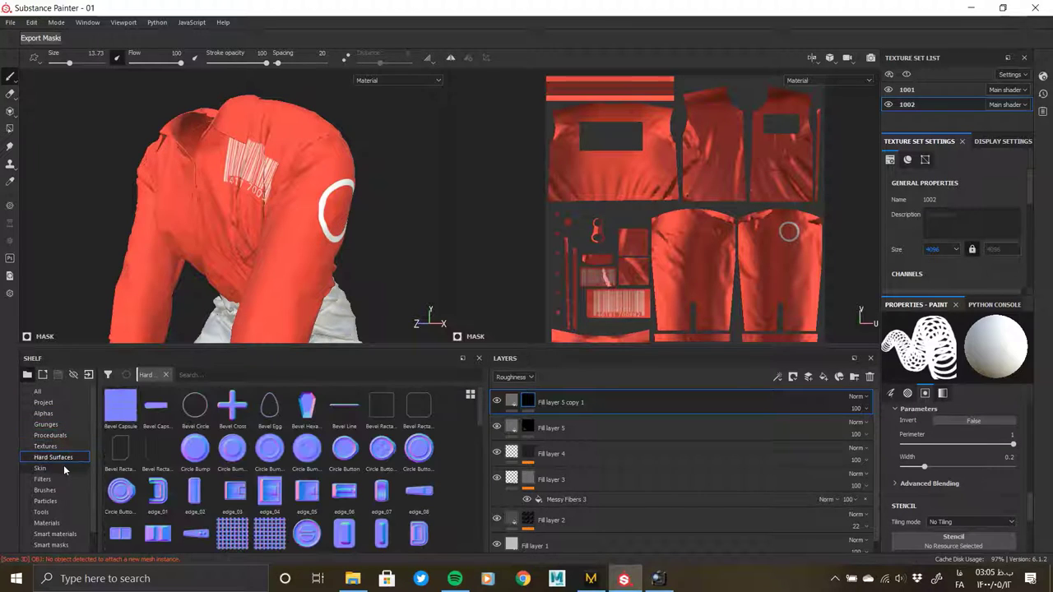
scroll(339, 500, down, 5)
scroll(338, 500, down, 1)
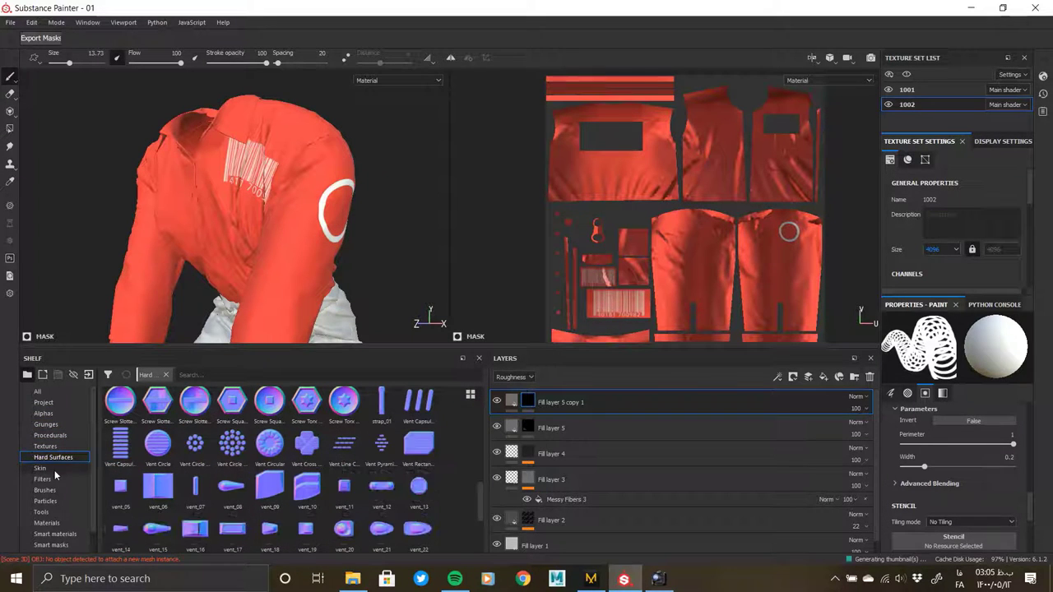
click(64, 491)
drag(485, 400, 481, 476)
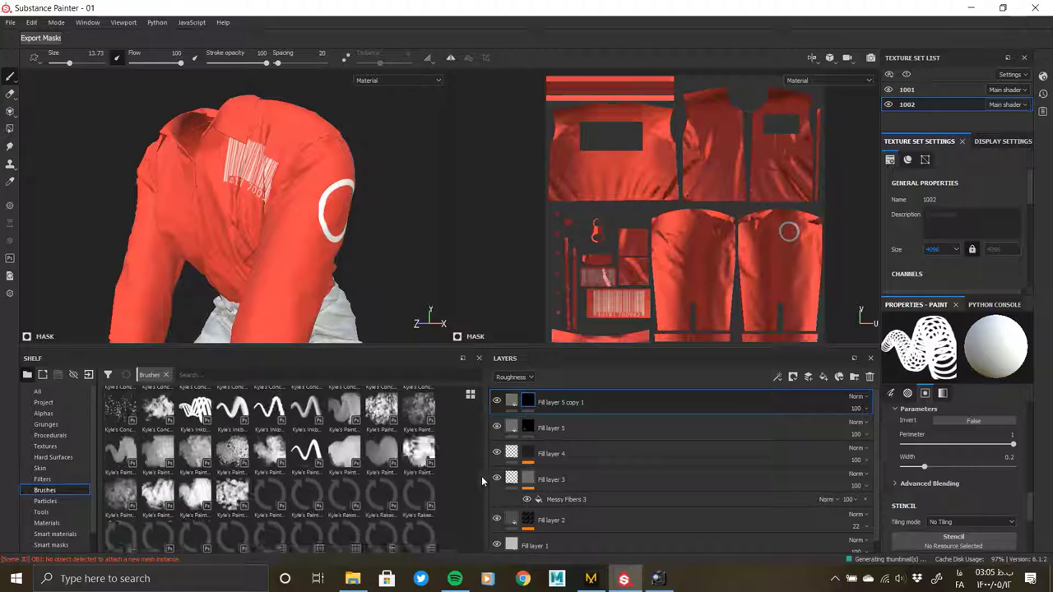
click(56, 510)
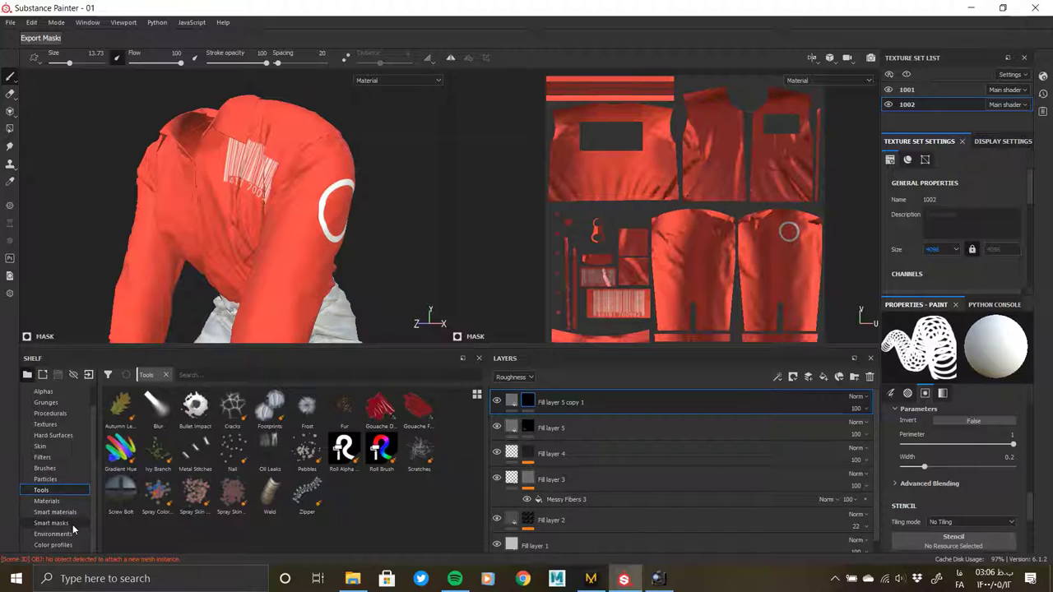
click(73, 534)
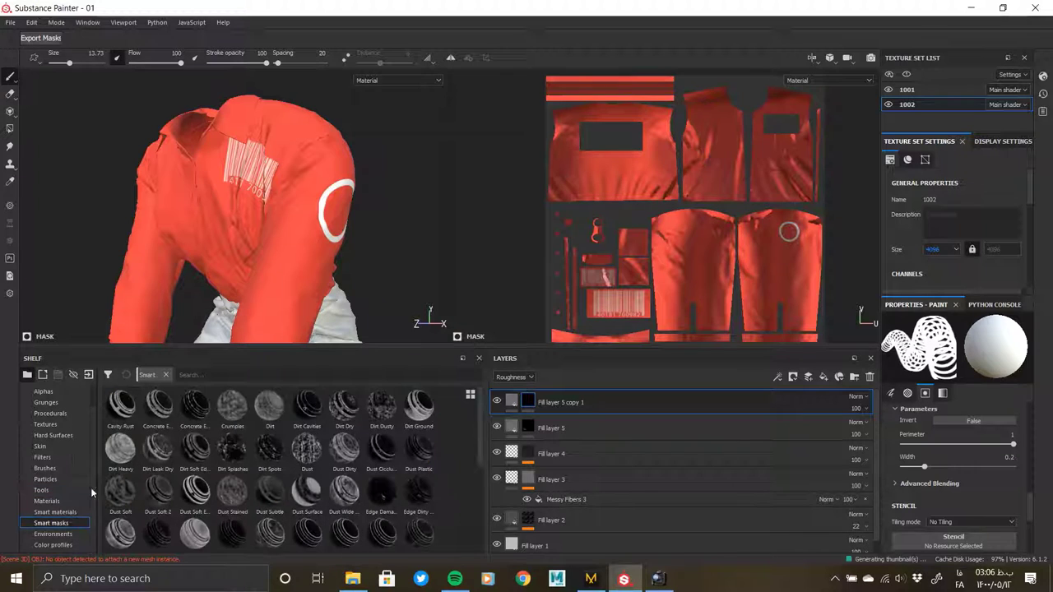
scroll(81, 444, up, 2)
click(56, 403)
click(51, 413)
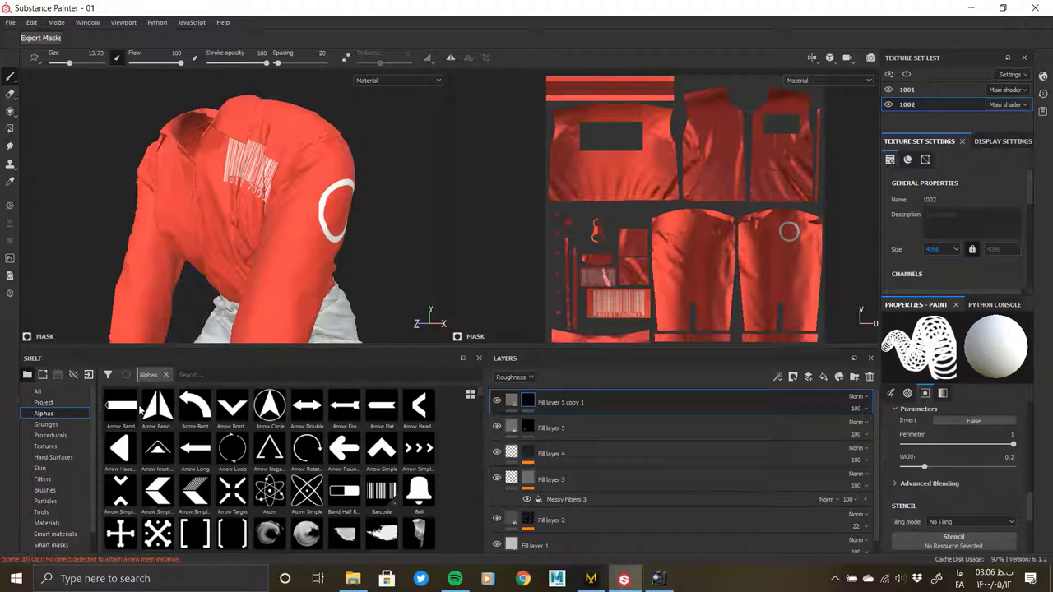
scroll(391, 483, down, 3)
scroll(391, 484, down, 3)
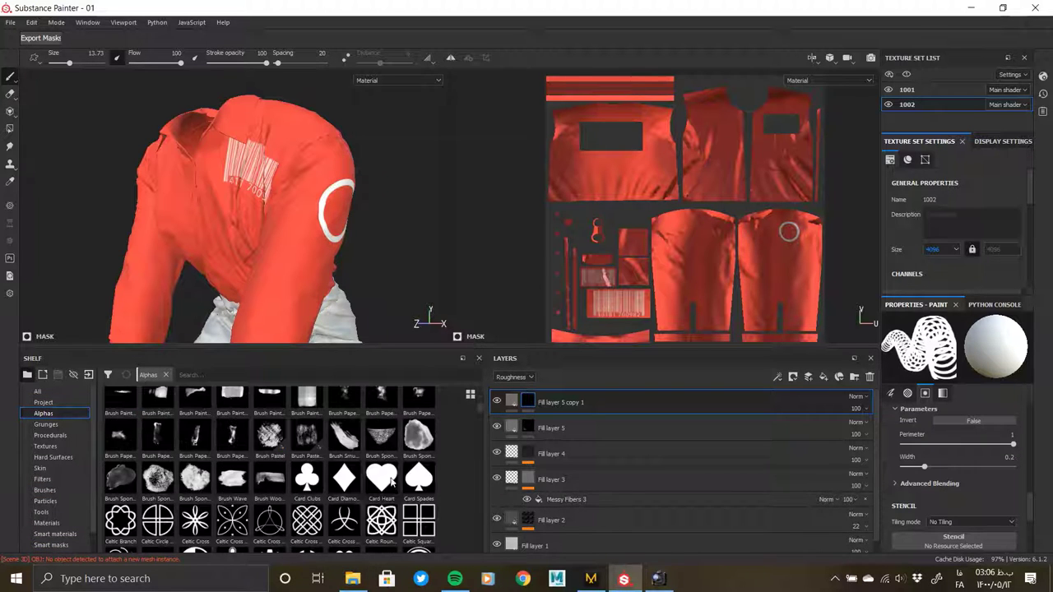
scroll(354, 471, down, 3)
scroll(349, 452, down, 3)
scroll(349, 453, down, 3)
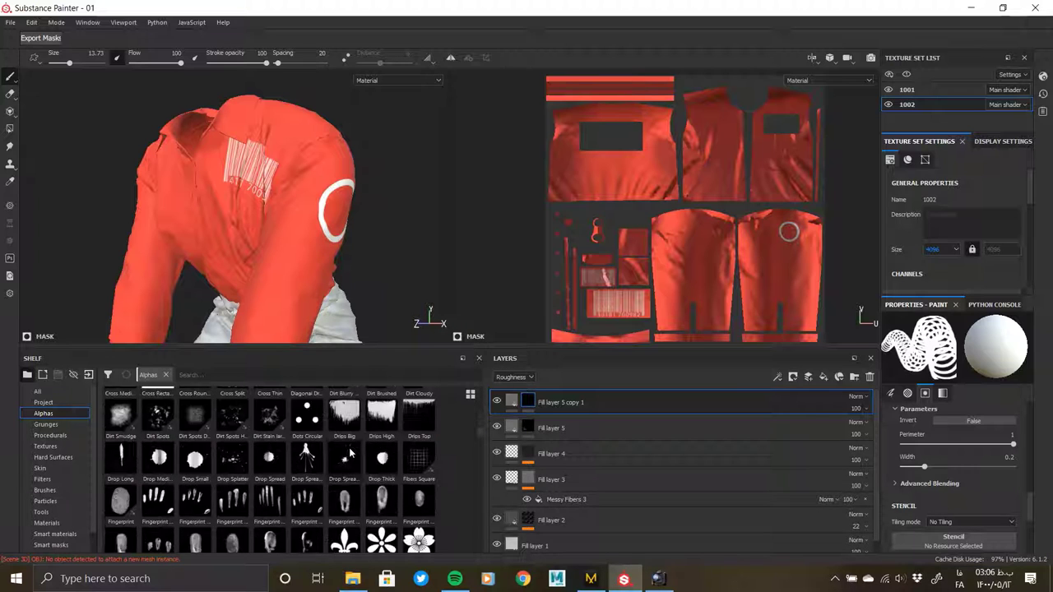
scroll(350, 452, down, 3)
scroll(349, 452, down, 3)
scroll(350, 452, down, 3)
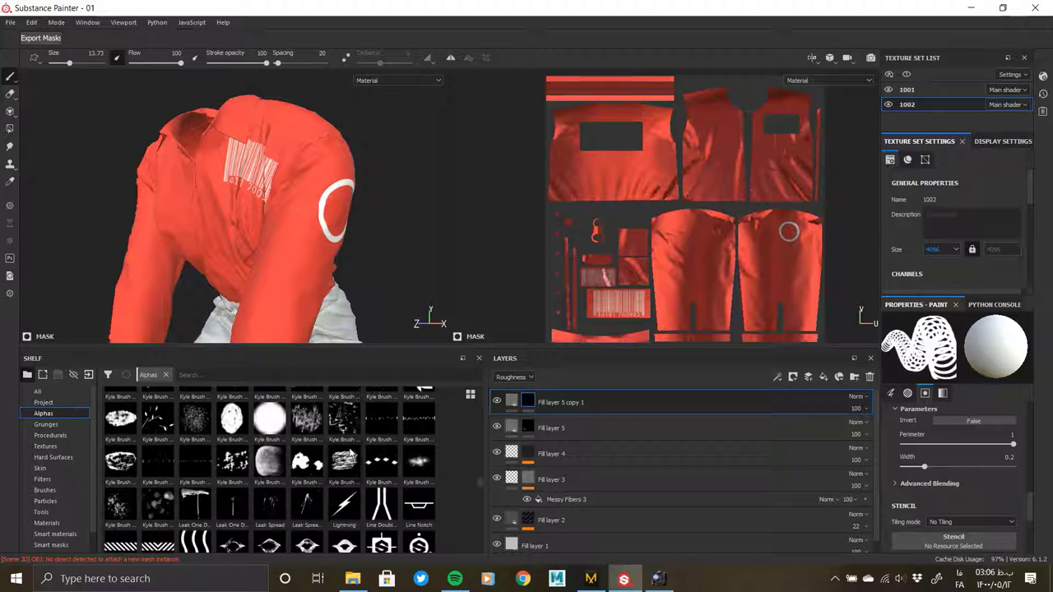
scroll(349, 452, down, 3)
scroll(350, 451, down, 3)
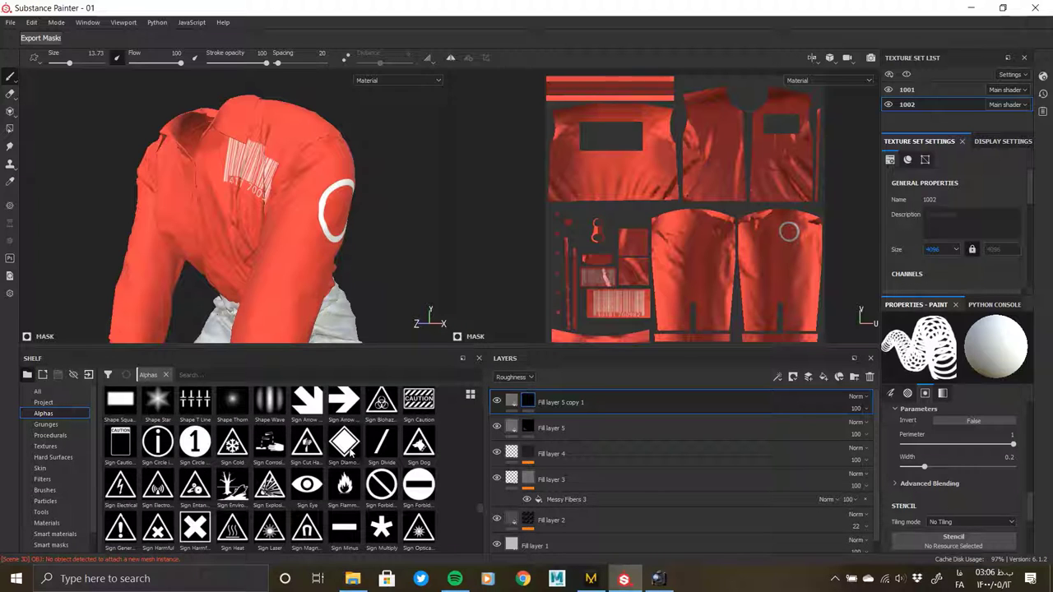
Pick the Sign Circle Number alpha, test-stamp it on the sleeve and undo
click(194, 445)
click(284, 269)
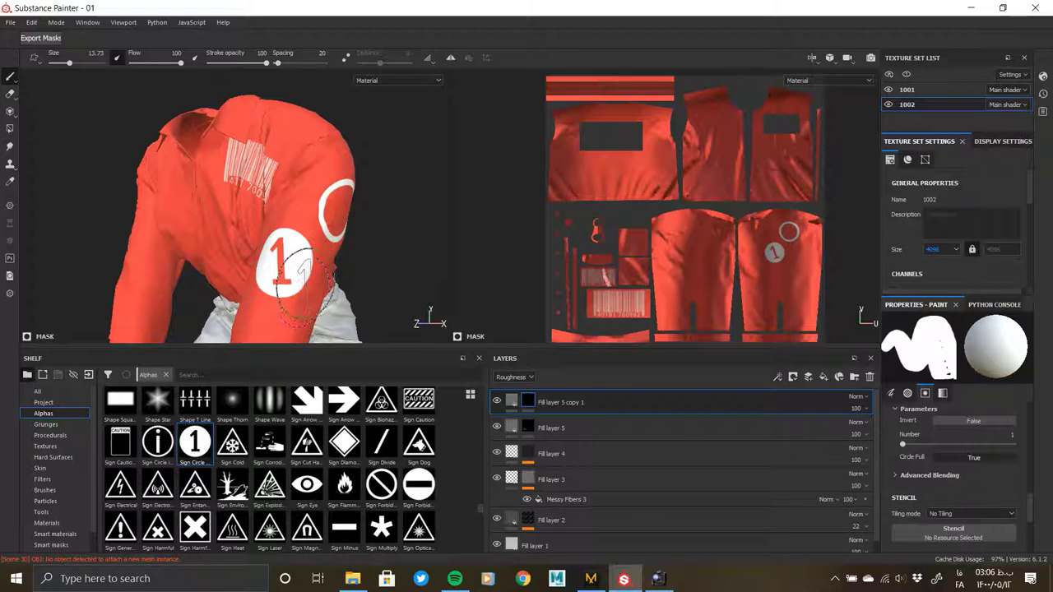
key(ctrl+z)
mouse_move(300, 276)
alt+mouse_down()
mouse_move(296, 235)
mouse_move(346, 238)
alt+mouse_up()
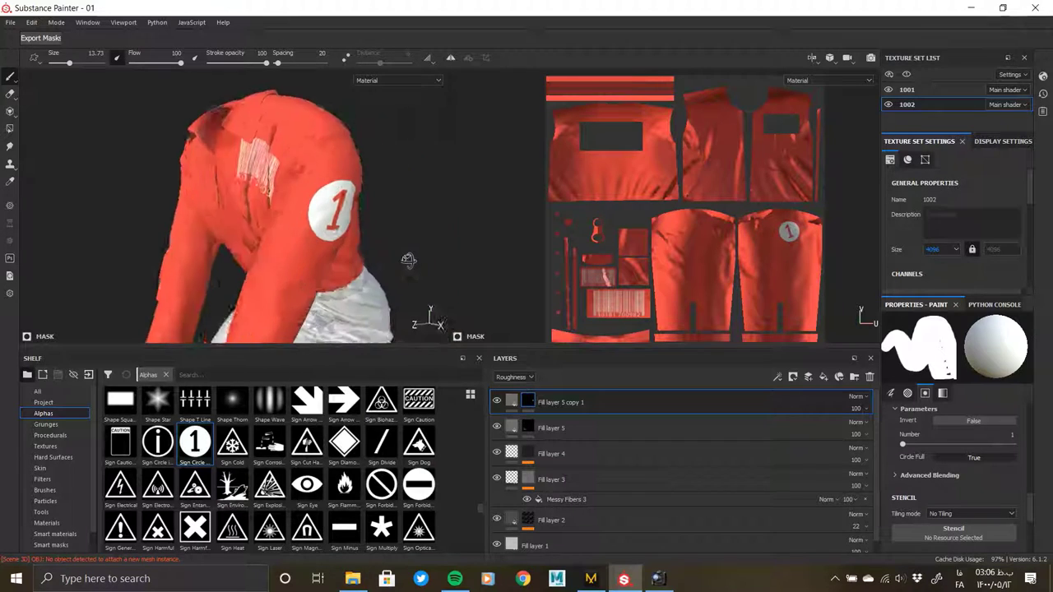
scroll(353, 247, up, 3)
Set the stamp's Invert to True and Circle Full to False, undoing the test stamp
click(962, 421)
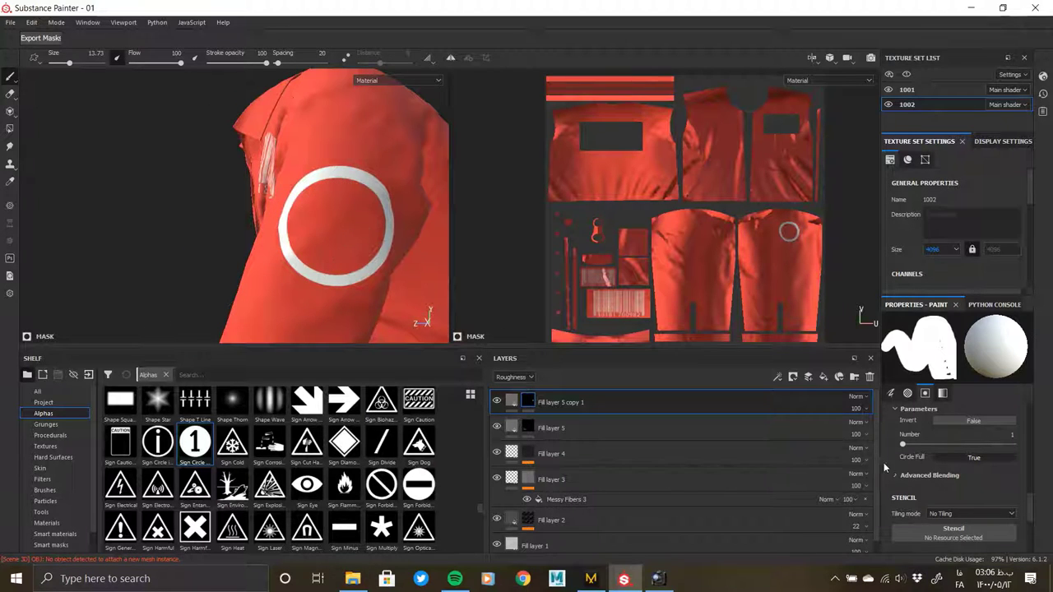
click(336, 227)
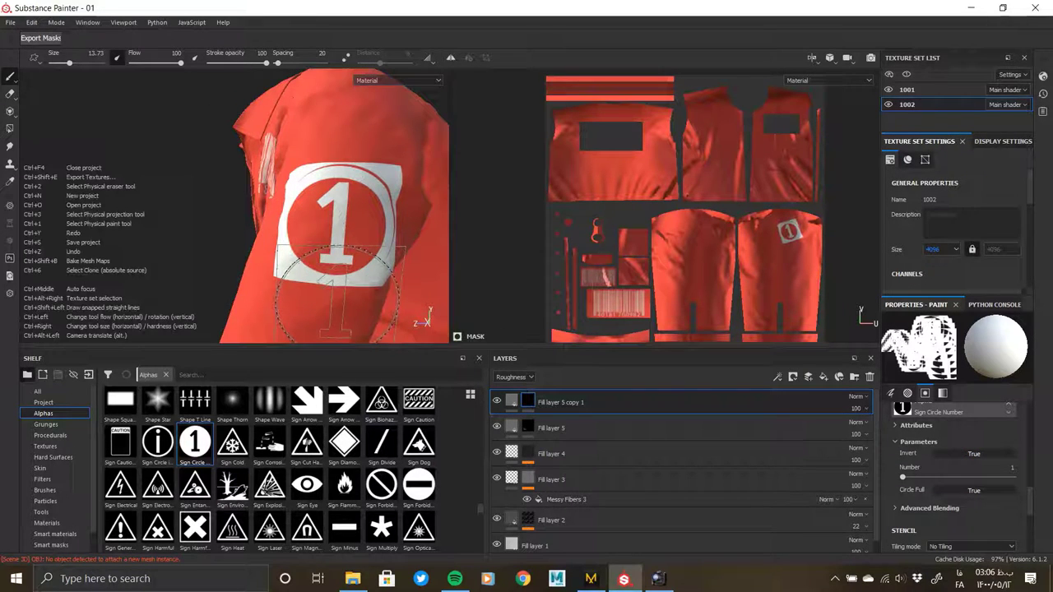
key(ctrl+z)
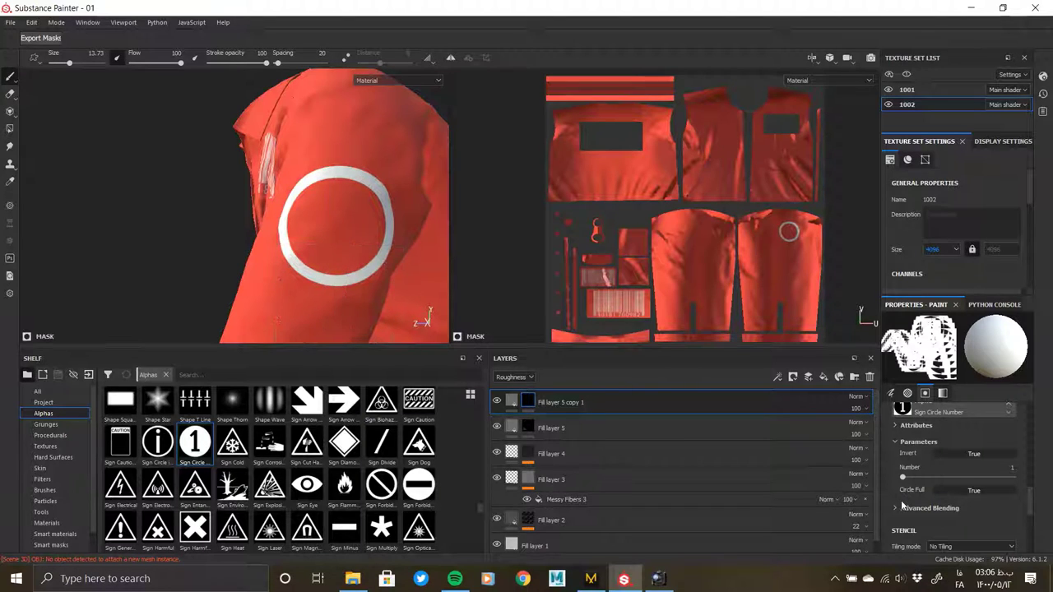
scroll(901, 504, up, 2)
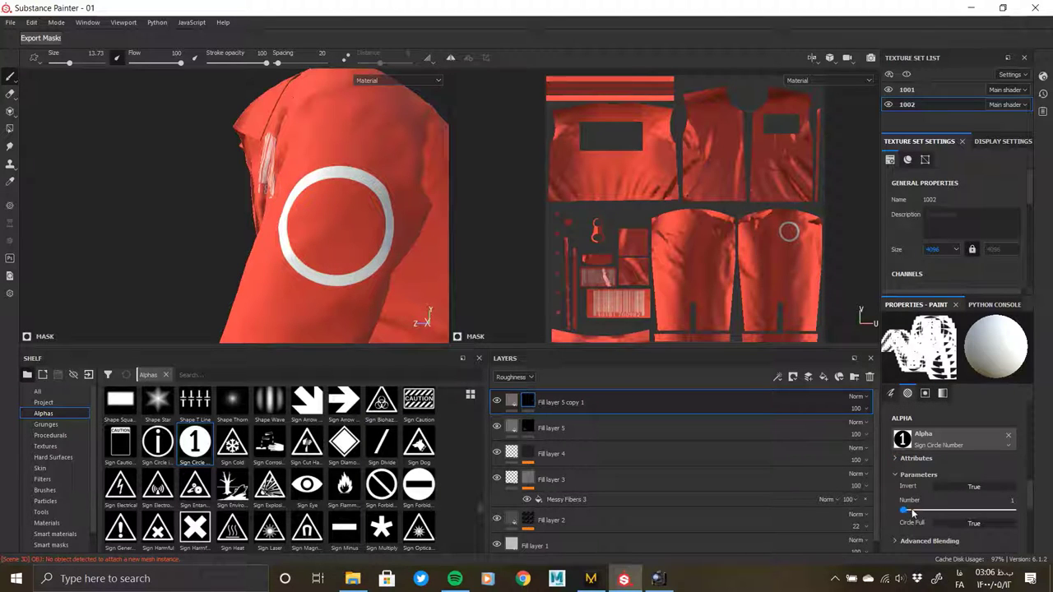
click(954, 524)
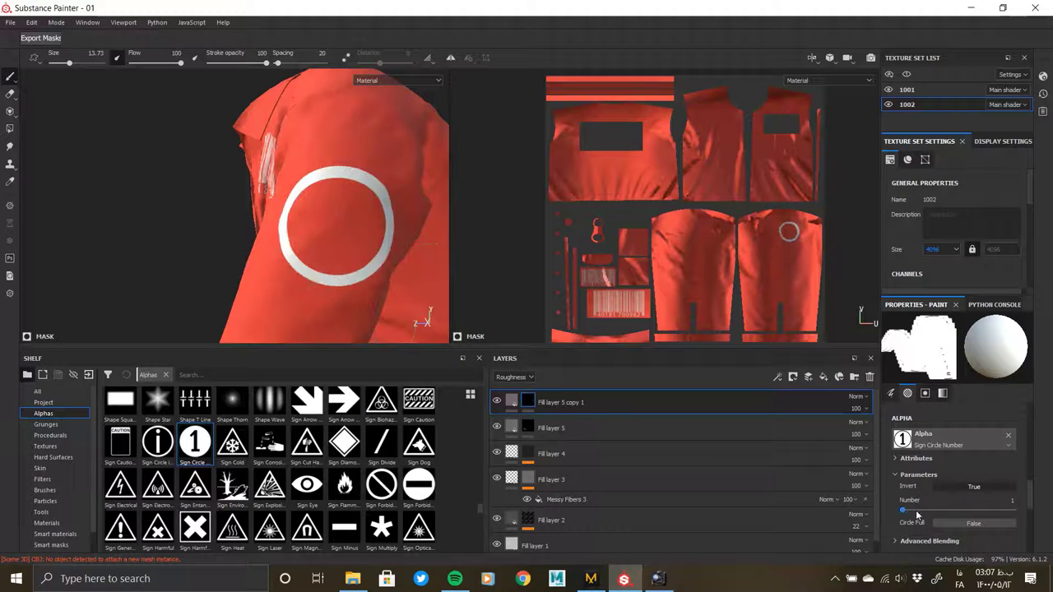
Turn stamp inversion back off and stamp the circled number 1 on the sleeve
click(954, 485)
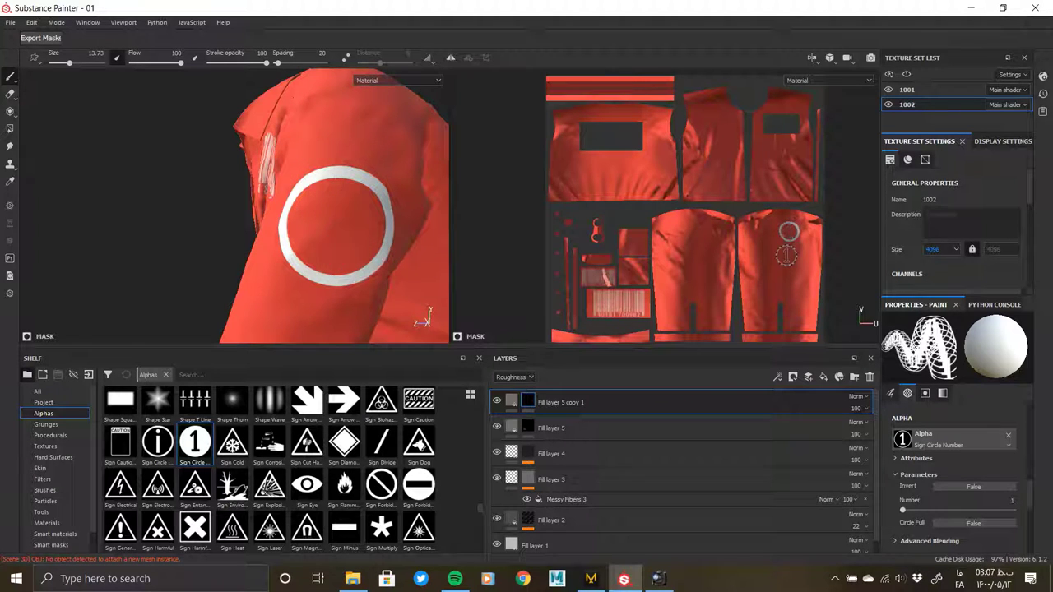
scroll(788, 229, up, 5)
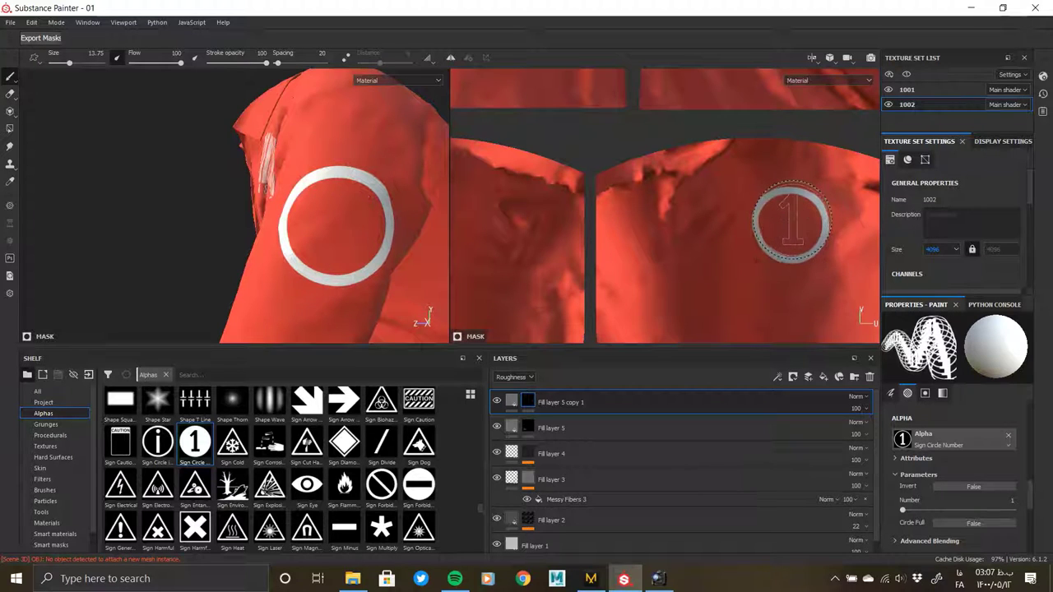
alt+drag(337, 235, 271, 247)
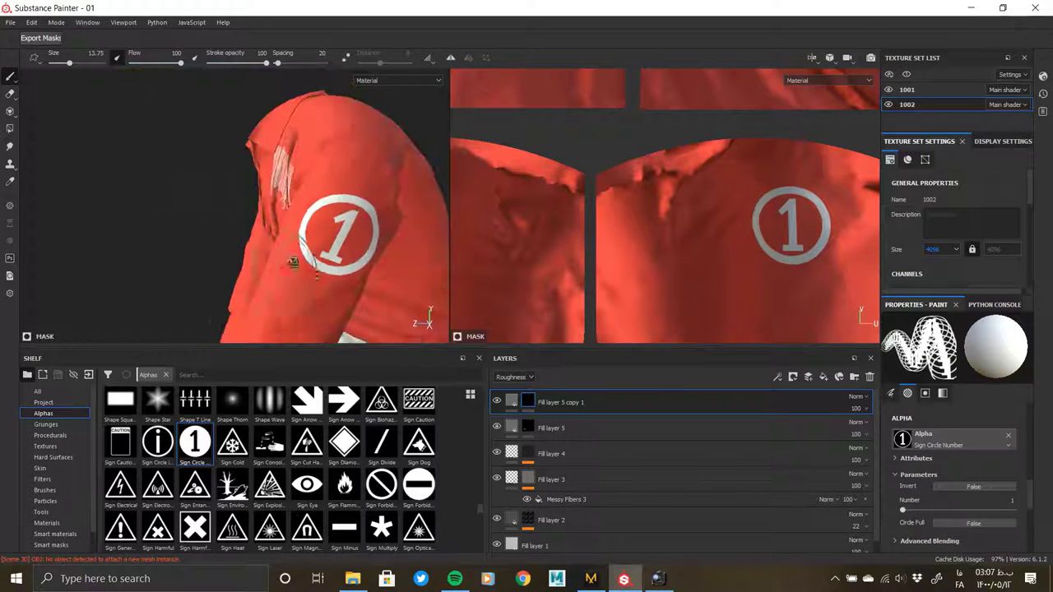
scroll(916, 515, down, 2)
Try Lighten (Maximum) stamp blending, undo the extra lower stamp, and return blending to Normal
click(900, 476)
click(968, 489)
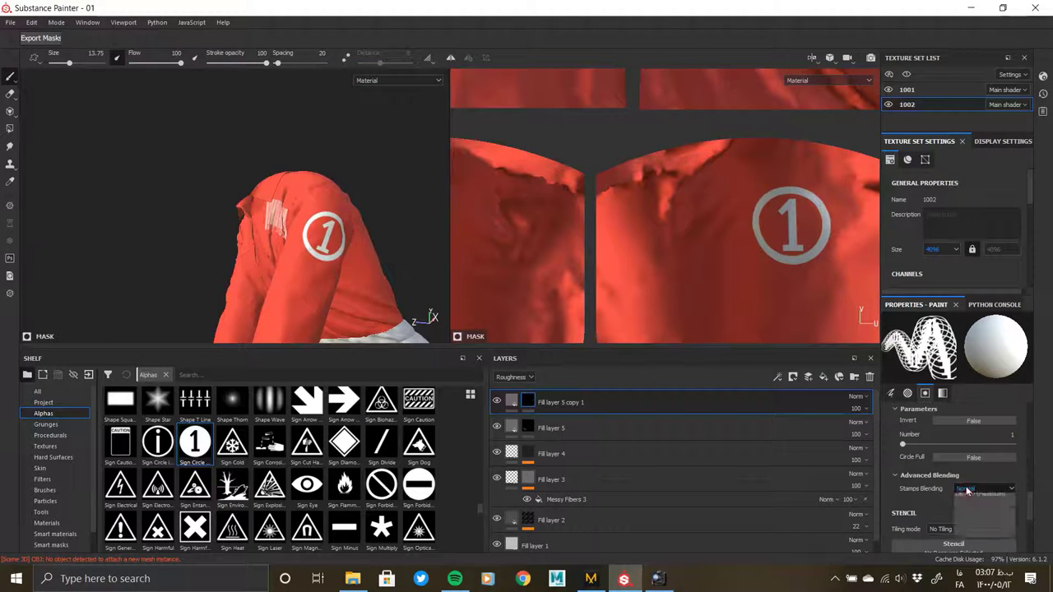
click(974, 505)
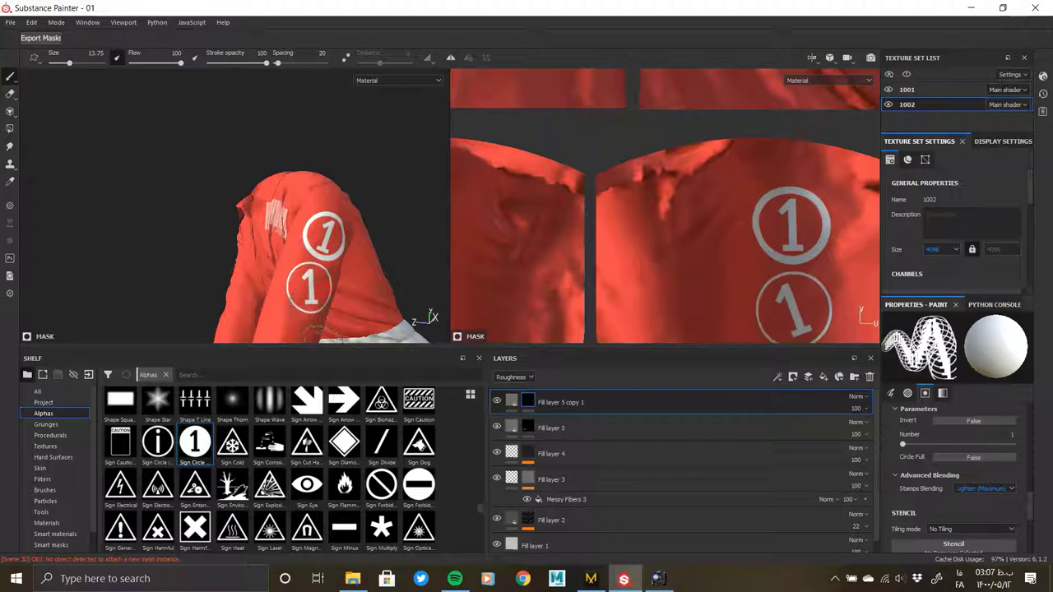
alt+drag(321, 288, 296, 288)
key(ctrl+z)
click(979, 488)
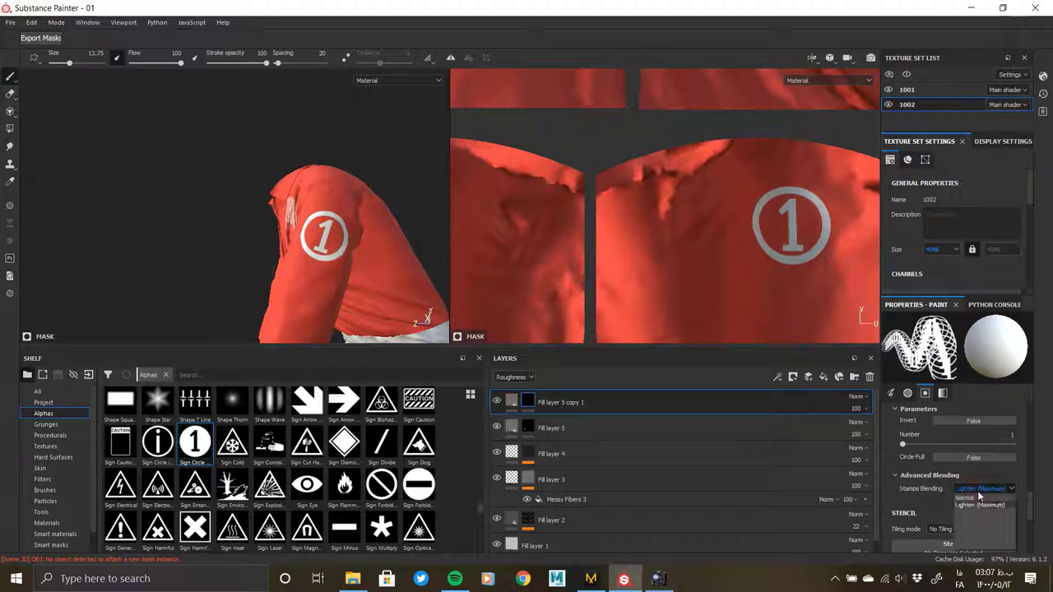
scroll(959, 518, down, 1)
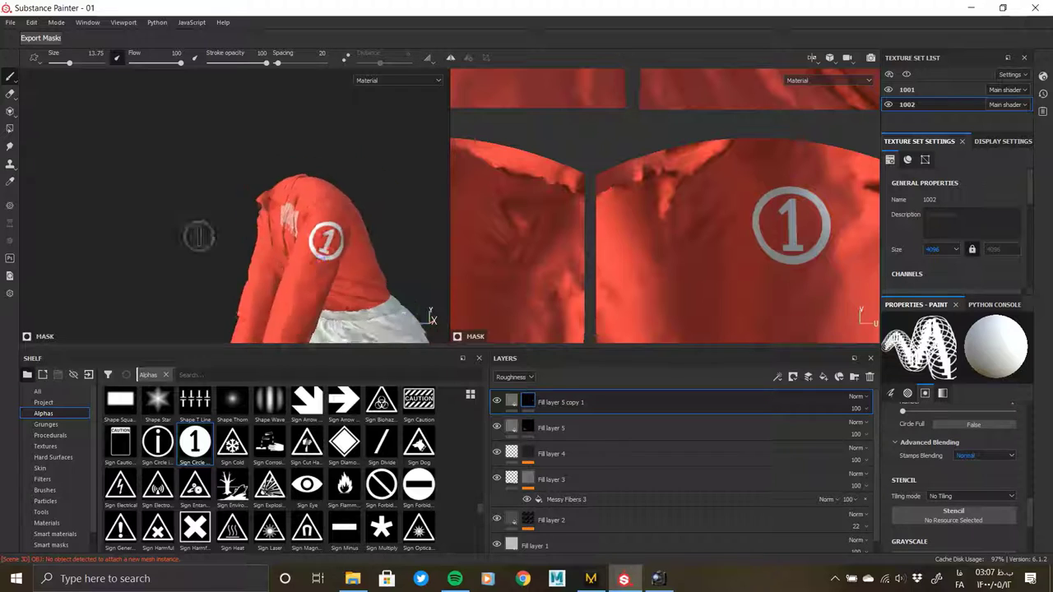
alt+drag(198, 235, 346, 249)
scroll(345, 249, down, 3)
scroll(665, 249, down, 2)
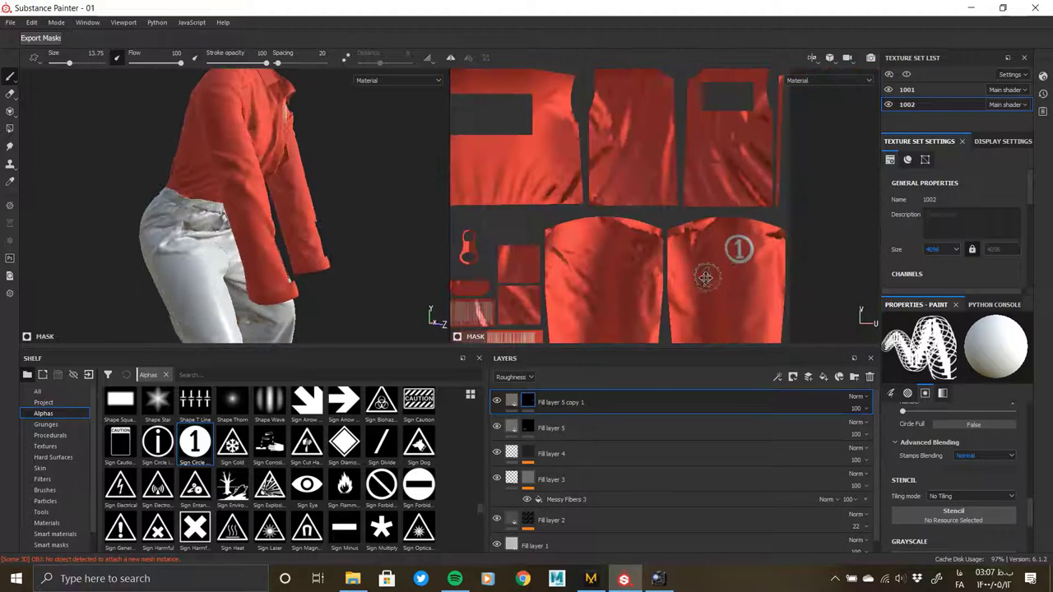
scroll(664, 248, down, 2)
scroll(664, 249, up, 2)
click(352, 578)
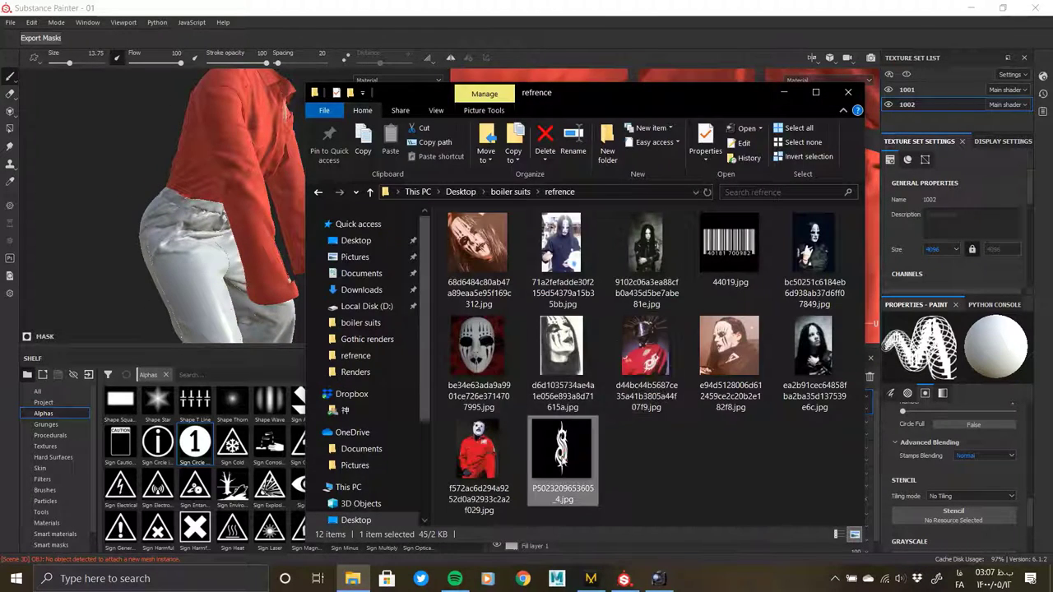
drag(175, 452, 177, 451)
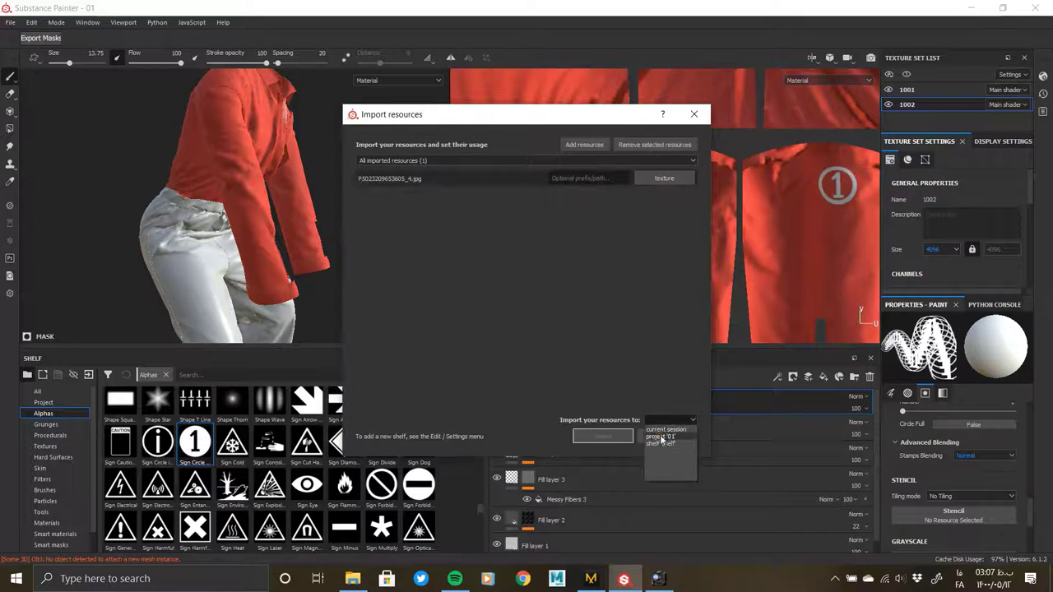
click(660, 437)
click(600, 435)
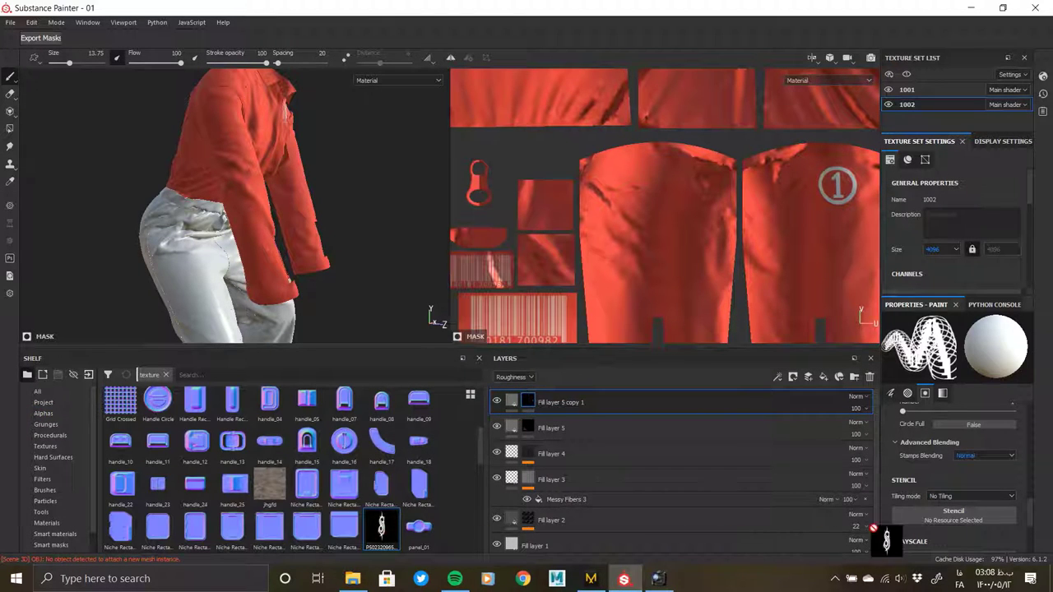
Use the logo image as a stencil and paint the white S logo with brush size 14.65
drag(873, 529, 919, 510)
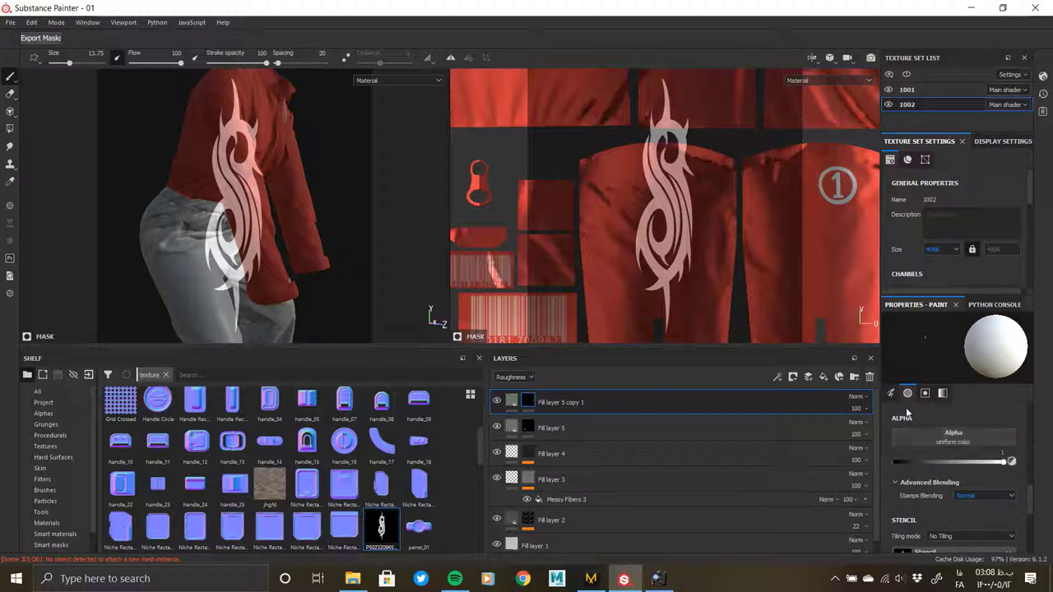
scroll(283, 239, up, 5)
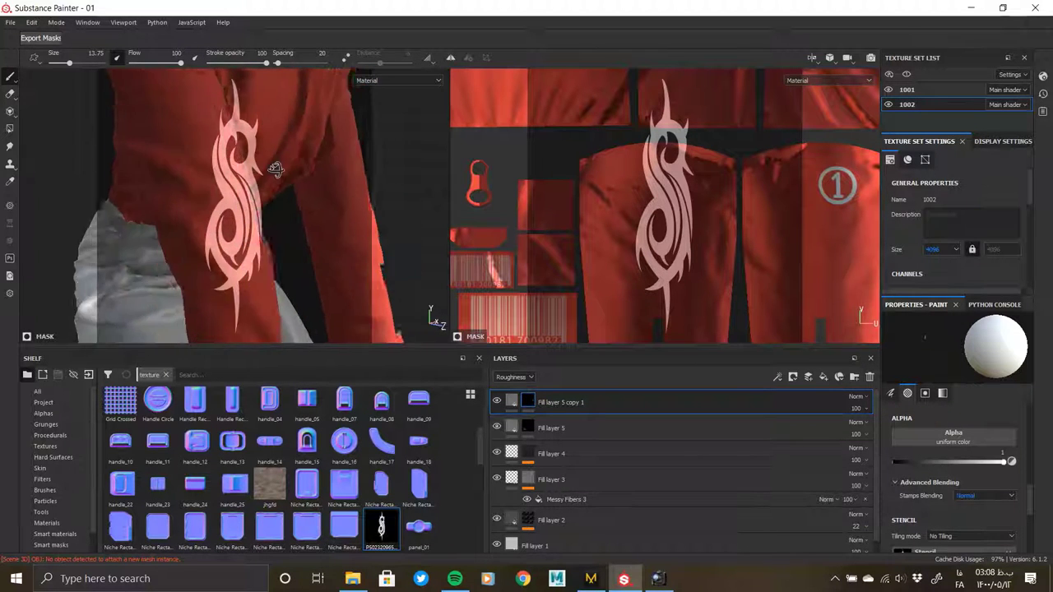
middle_drag(671, 233, 658, 169)
scroll(660, 115, up, 3)
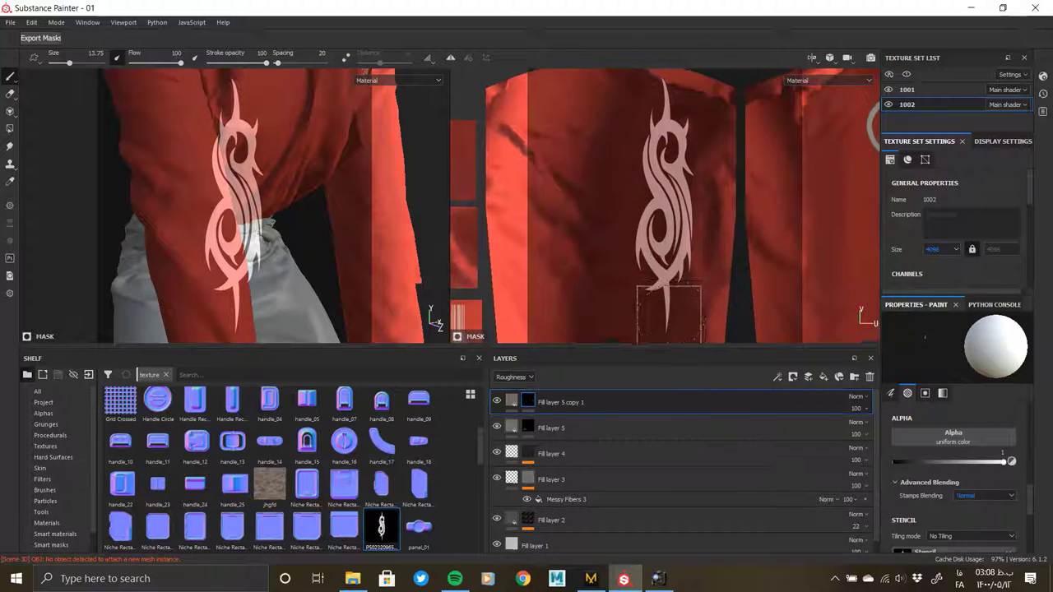
alt+drag(125, 218, 274, 214)
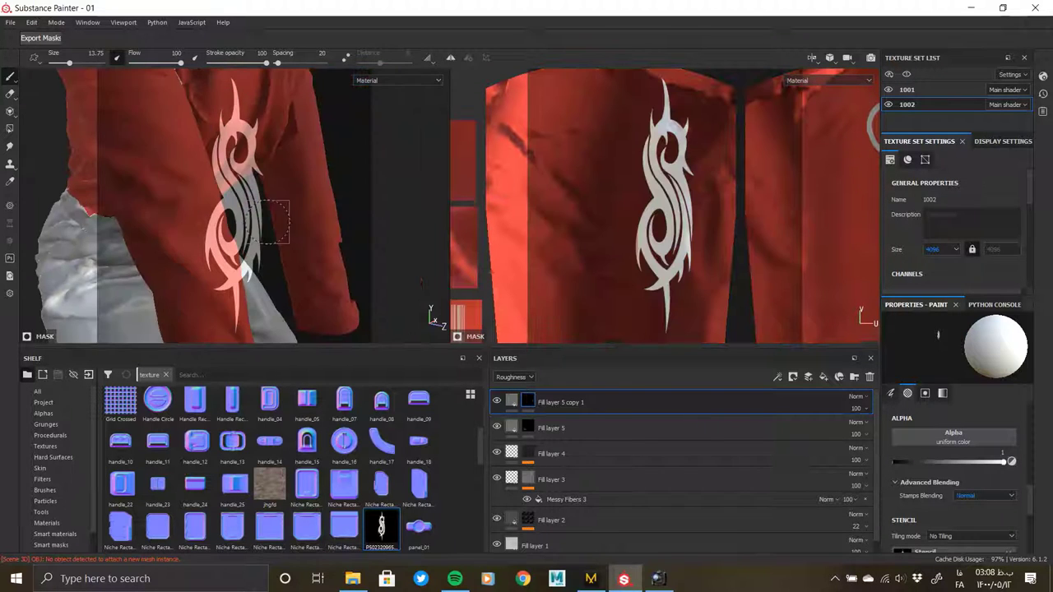
middle_drag(741, 227, 798, 212)
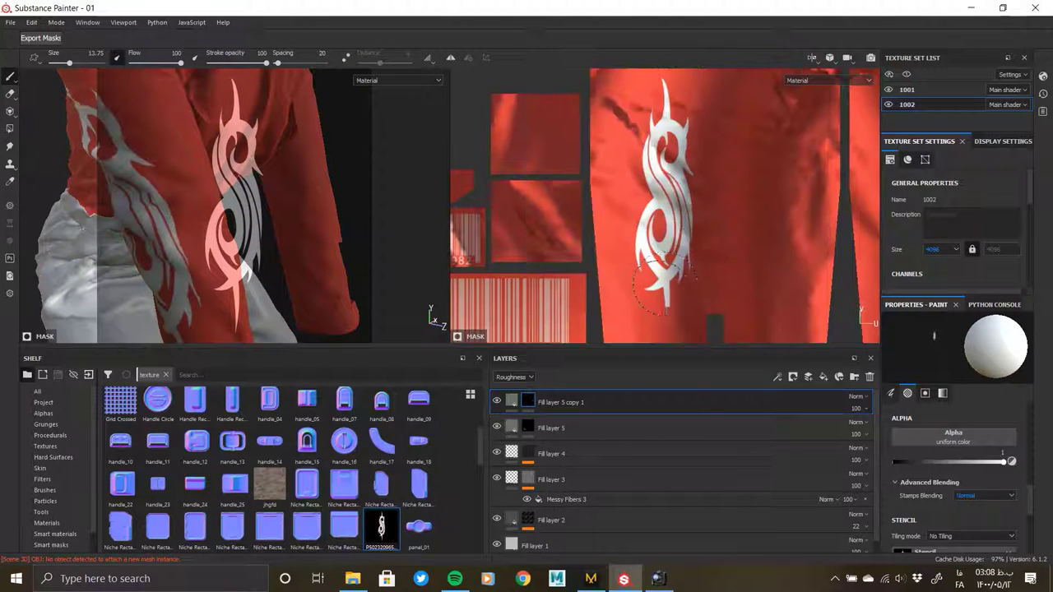
alt+drag(140, 231, 197, 222)
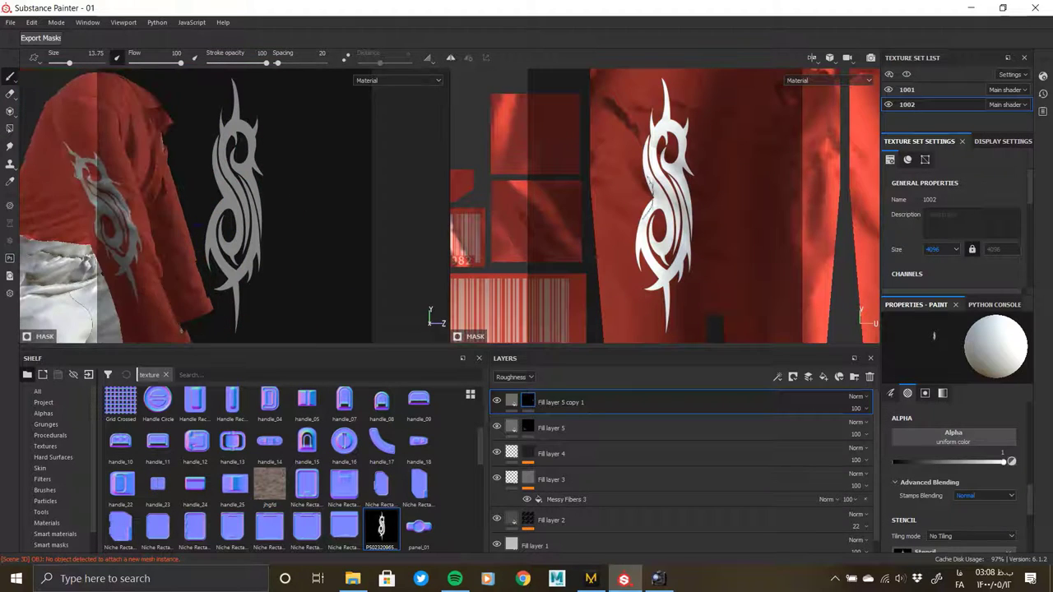
middle_drag(695, 188, 678, 188)
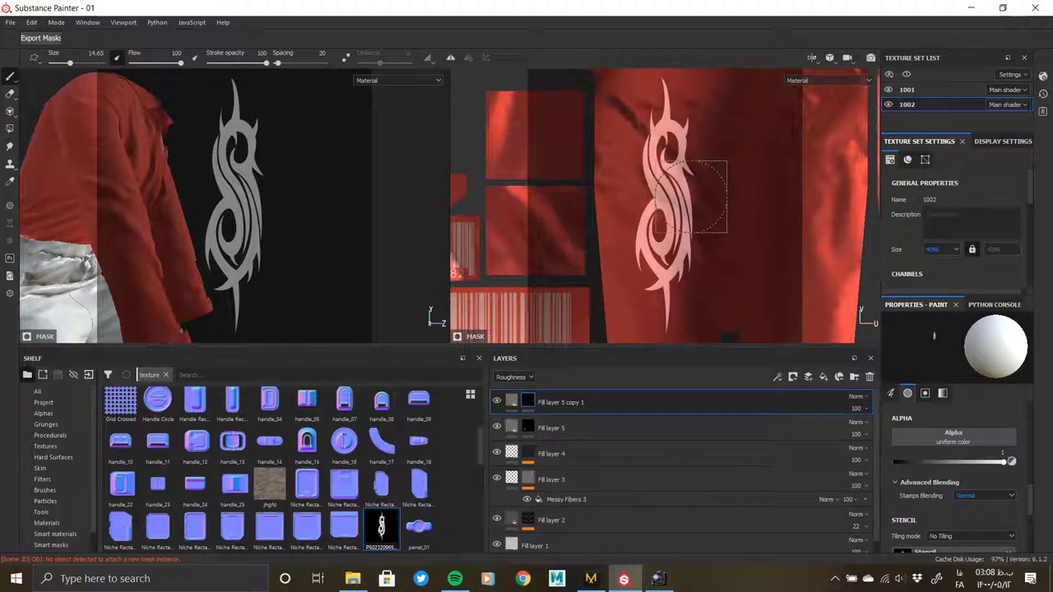
click(673, 265)
alt+drag(157, 216, 198, 206)
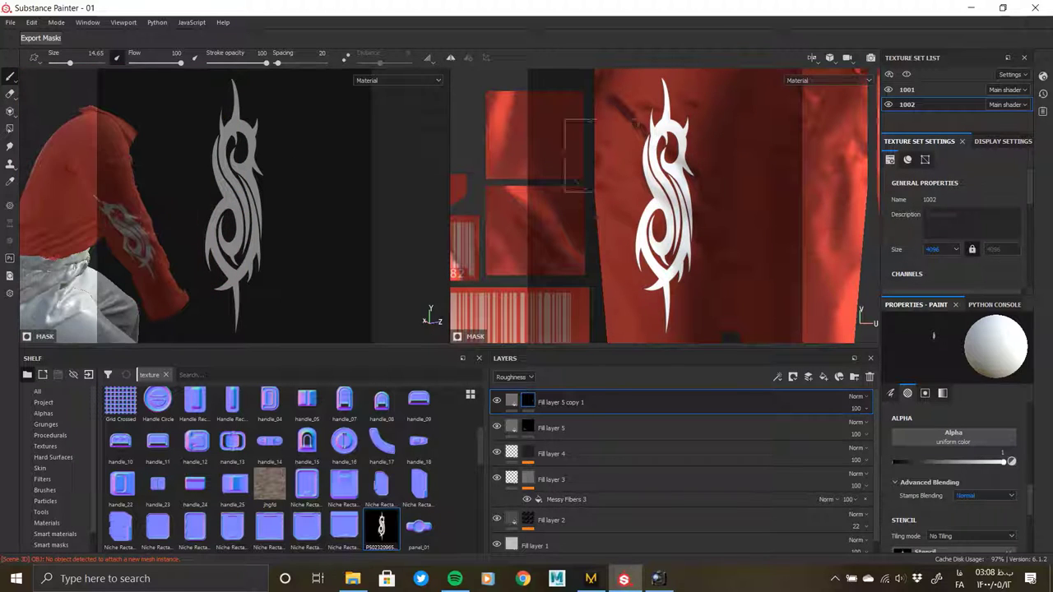
alt+drag(693, 201, 666, 140)
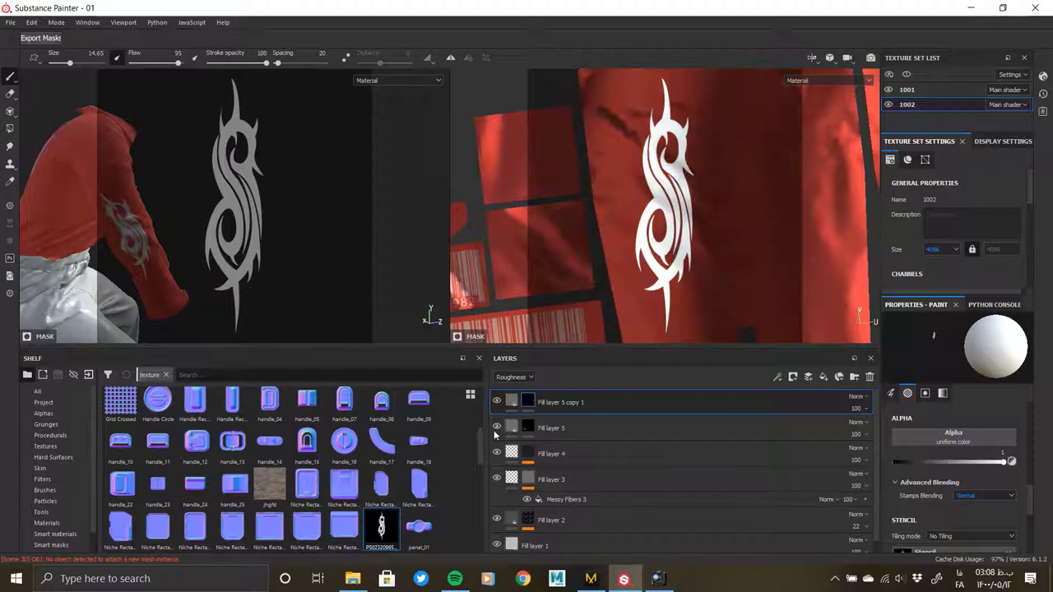
Duplicate Fill layer 5 copy 1 as Fill layer 5 copy 2 and change the copy's mask
click(511, 402)
mouse_move(400, 311)
alt+mouse_down()
mouse_move(115, 156)
mouse_move(194, 240)
mouse_move(278, 249)
alt+mouse_up()
double_click(564, 404)
right_click(564, 403)
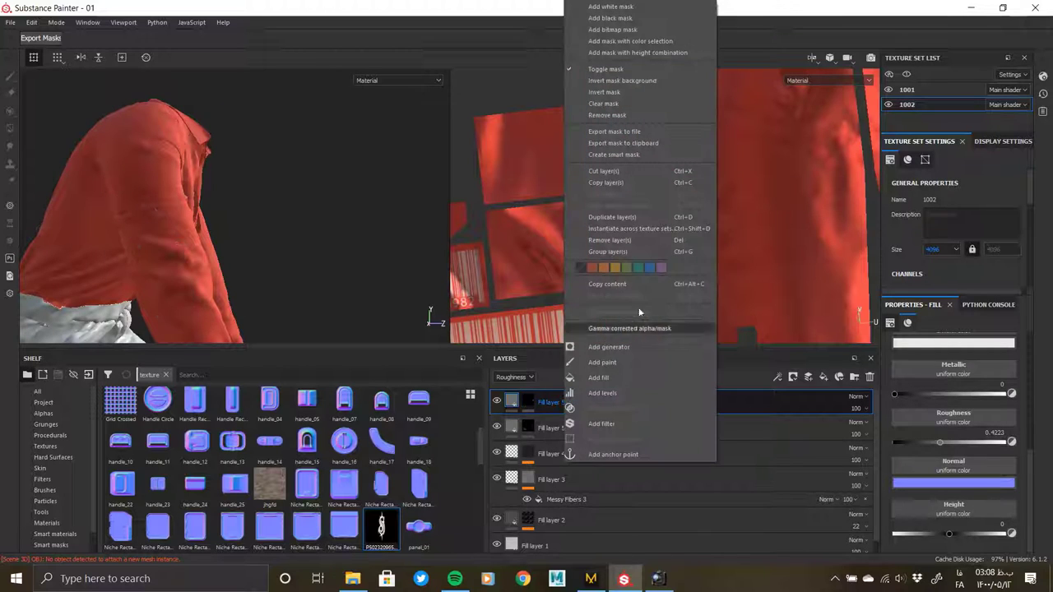
click(635, 237)
click(528, 402)
right_click(529, 405)
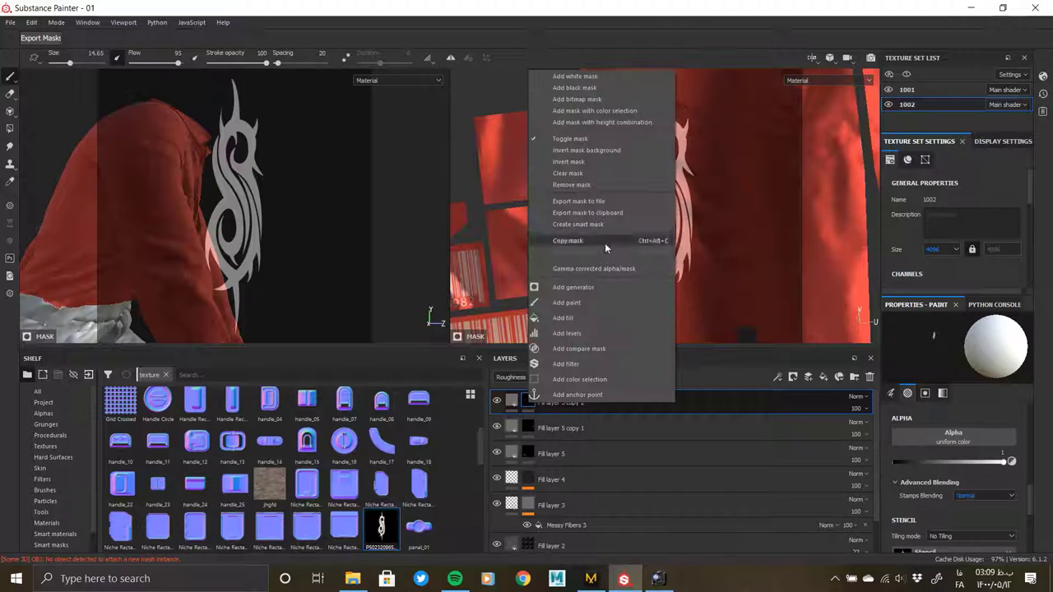
click(593, 175)
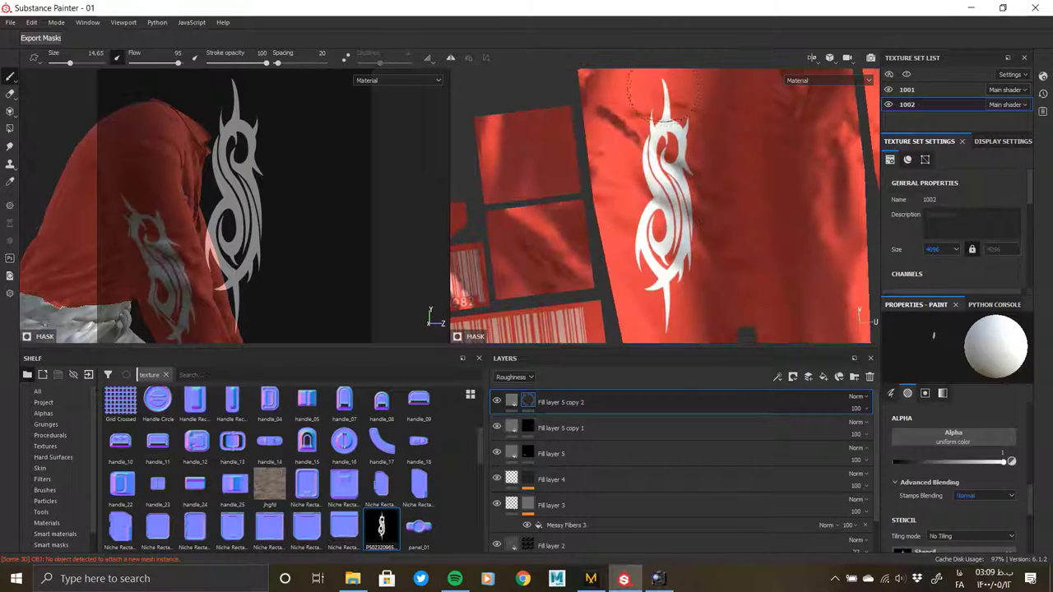
click(511, 401)
Step through the reference photos in ACDSee, then inspect the model's front, side and hips
click(658, 579)
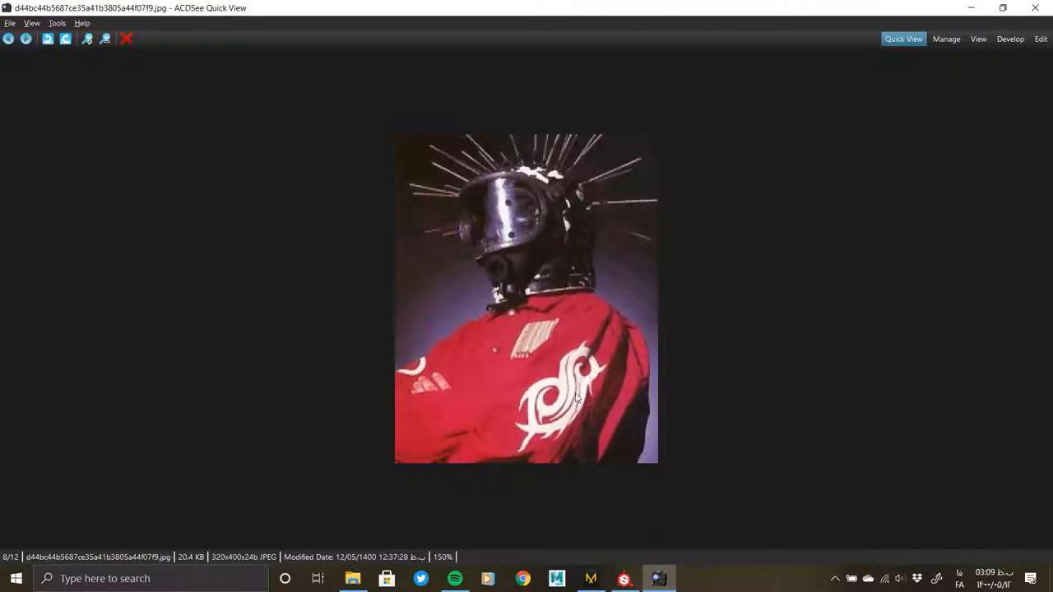
key(Right)
key(Right)
key(Right)
key(Right)
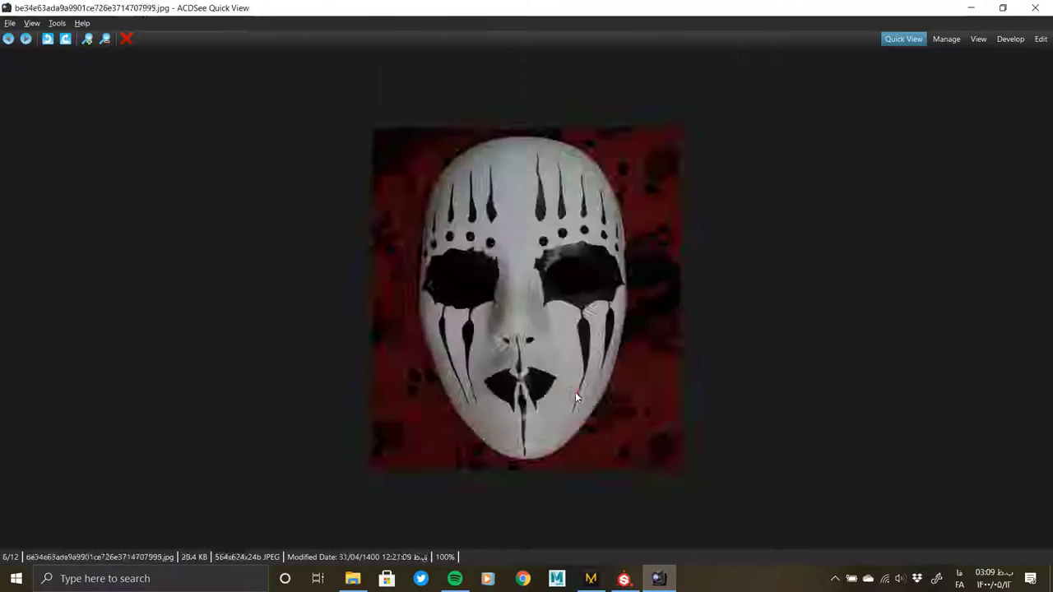
key(Right)
key(Right)
key(Escape)
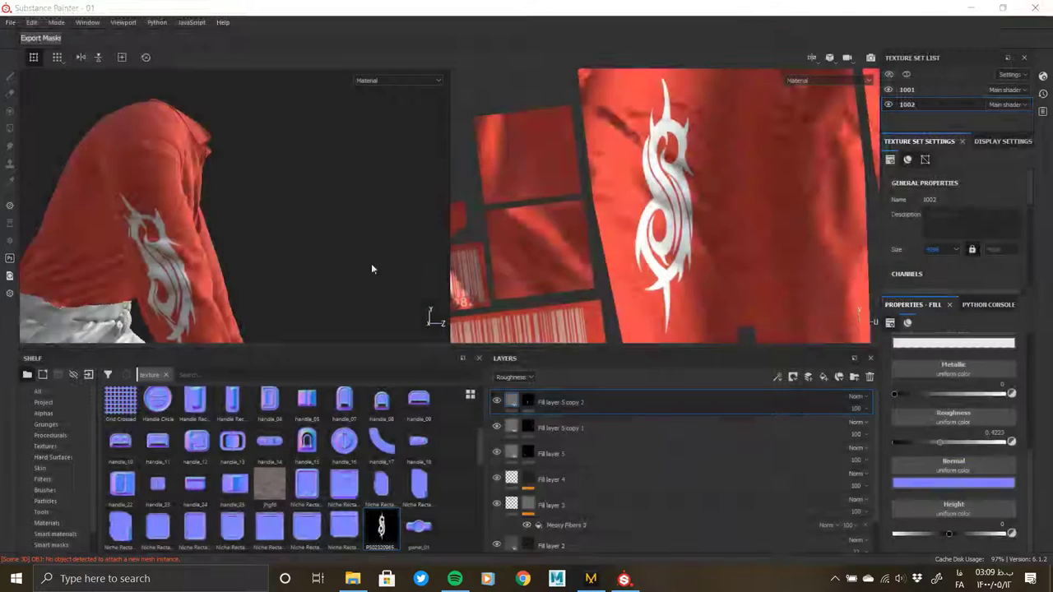
mouse_move(371, 264)
alt+mouse_down()
mouse_move(189, 230)
mouse_move(244, 213)
alt+mouse_up()
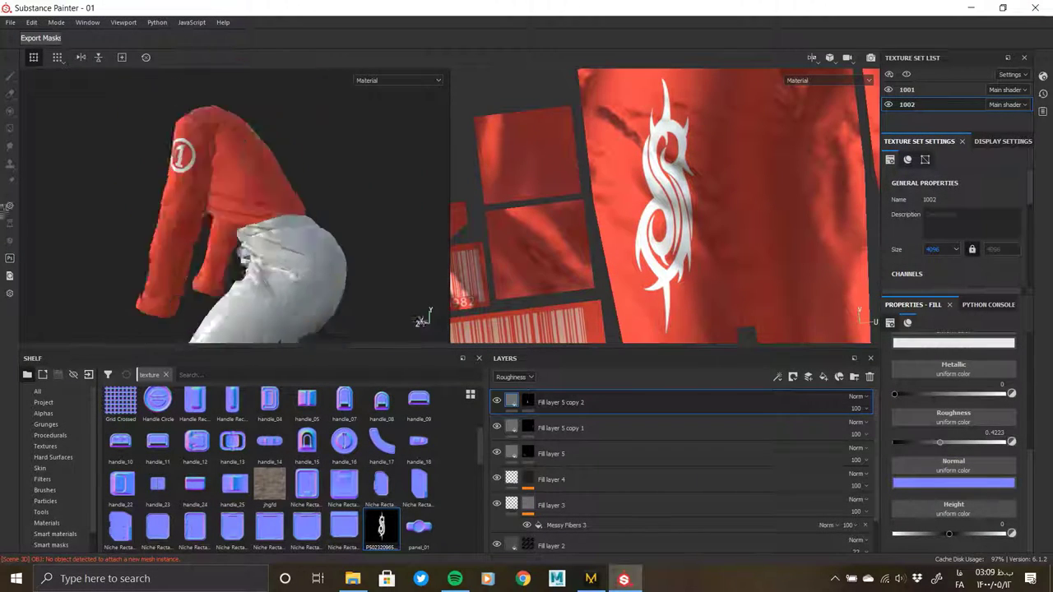
mouse_move(306, 226)
alt+mouse_down()
mouse_move(181, 186)
mouse_move(268, 188)
mouse_move(301, 236)
alt+mouse_up()
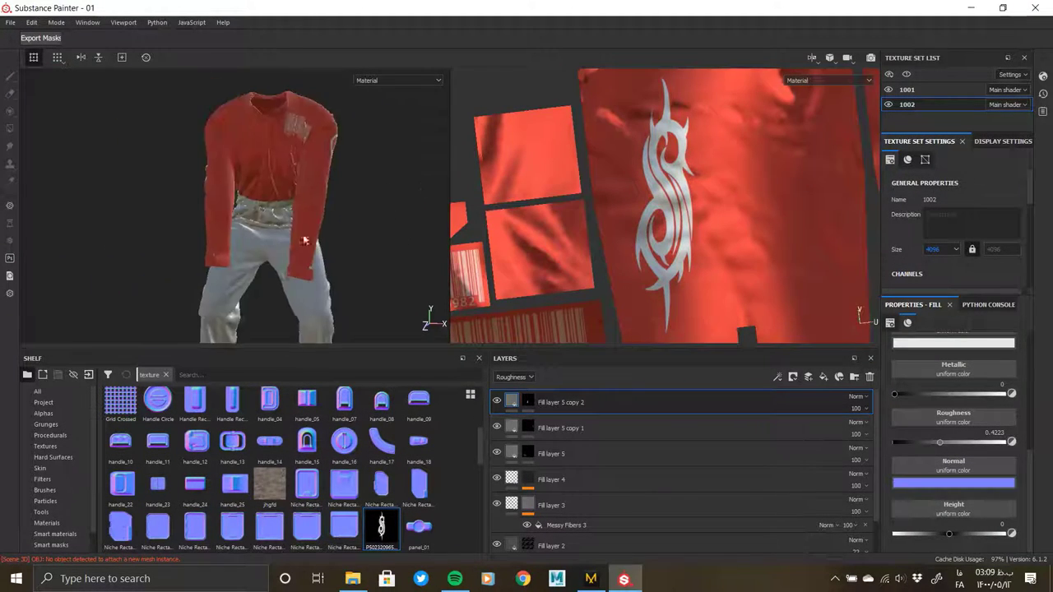
alt+right_drag(301, 235, 247, 230)
mouse_move(247, 231)
alt+mouse_down()
mouse_move(202, 223)
mouse_move(369, 218)
mouse_move(167, 216)
mouse_move(348, 282)
mouse_move(264, 172)
mouse_move(197, 170)
mouse_move(199, 203)
mouse_move(306, 240)
alt+mouse_up()
Open the red-suit reference photo from the folder, then return to Substance Painter
key(alt+Tab)
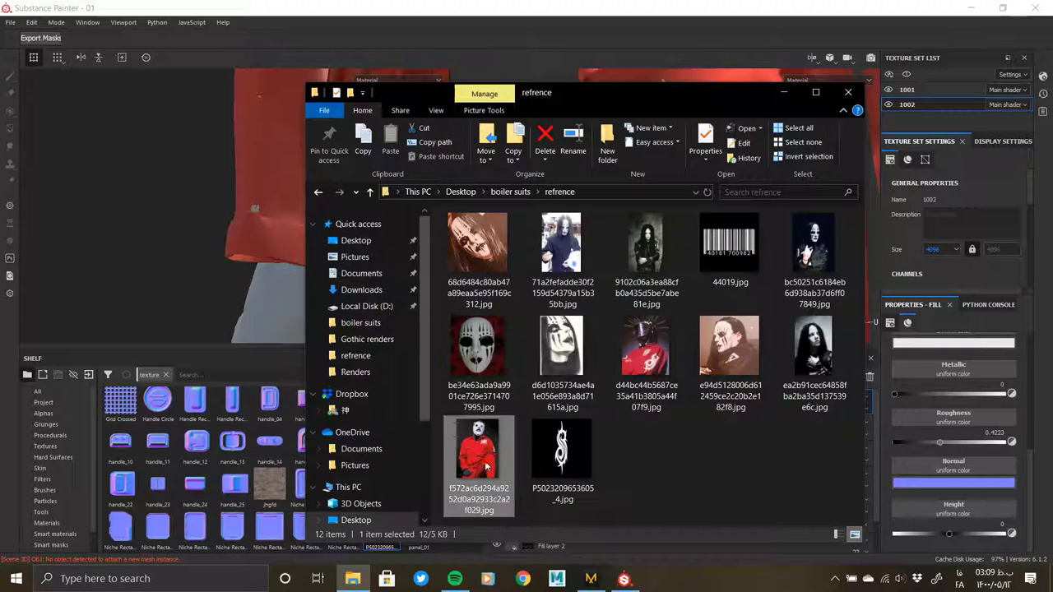
double_click(483, 439)
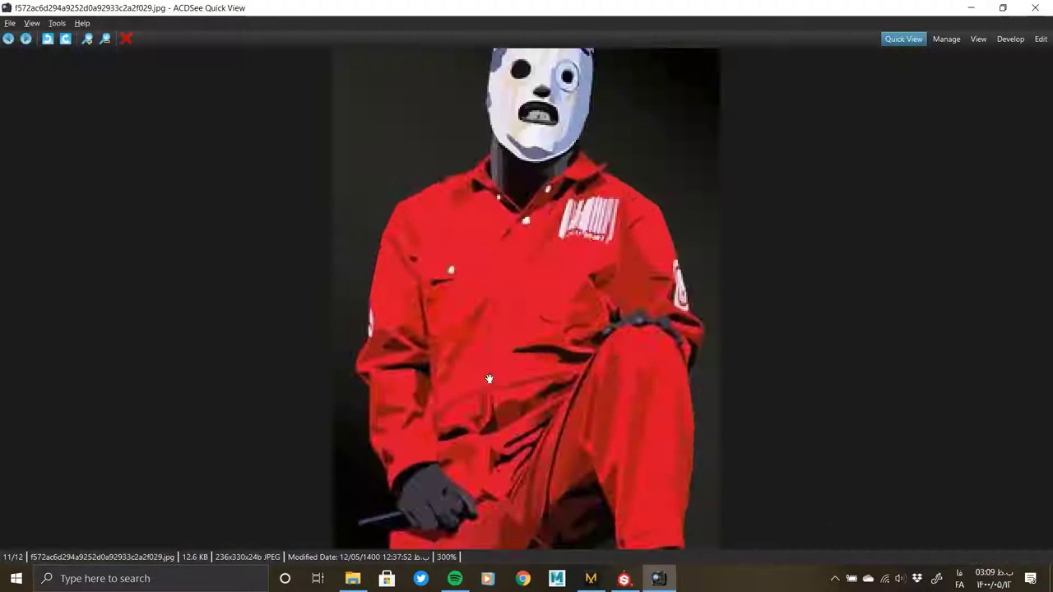
key(alt+Tab)
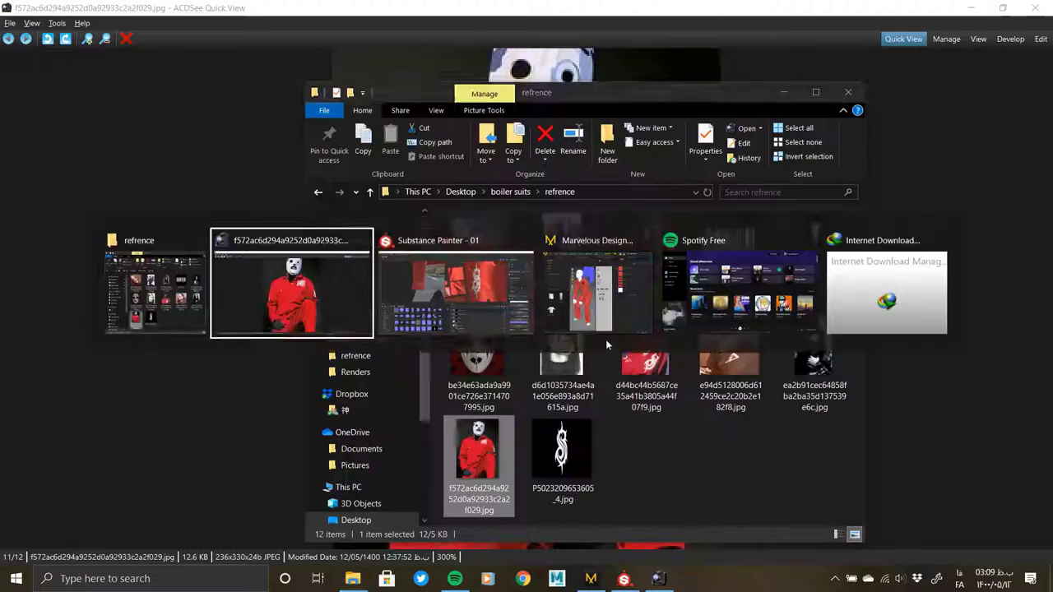
key(alt+Tab)
Group Fill layer 5 copy 2 through Fill layer 3 into a folder and save the project
alt+drag(34, 201, 249, 270)
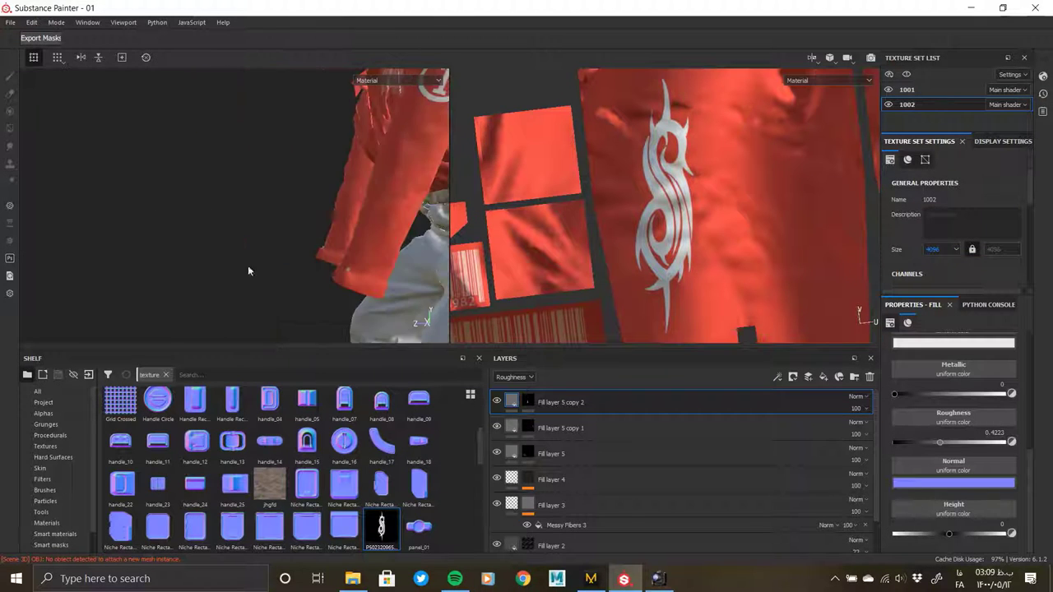
mouse_move(415, 242)
alt+mouse_down()
mouse_move(302, 217)
mouse_move(303, 191)
alt+mouse_up()
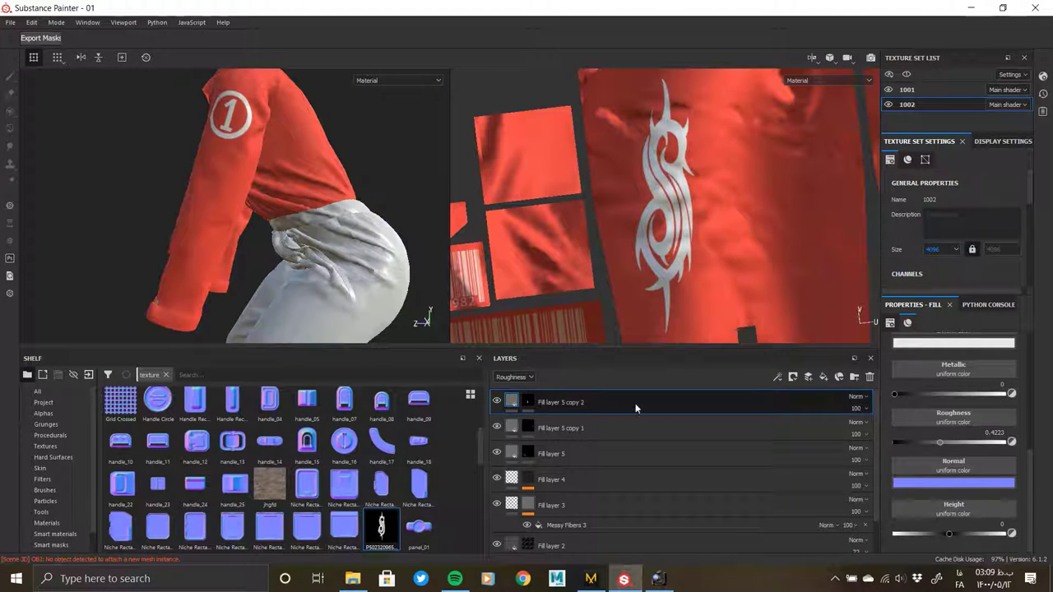
shift+click(559, 505)
key(ctrl+g)
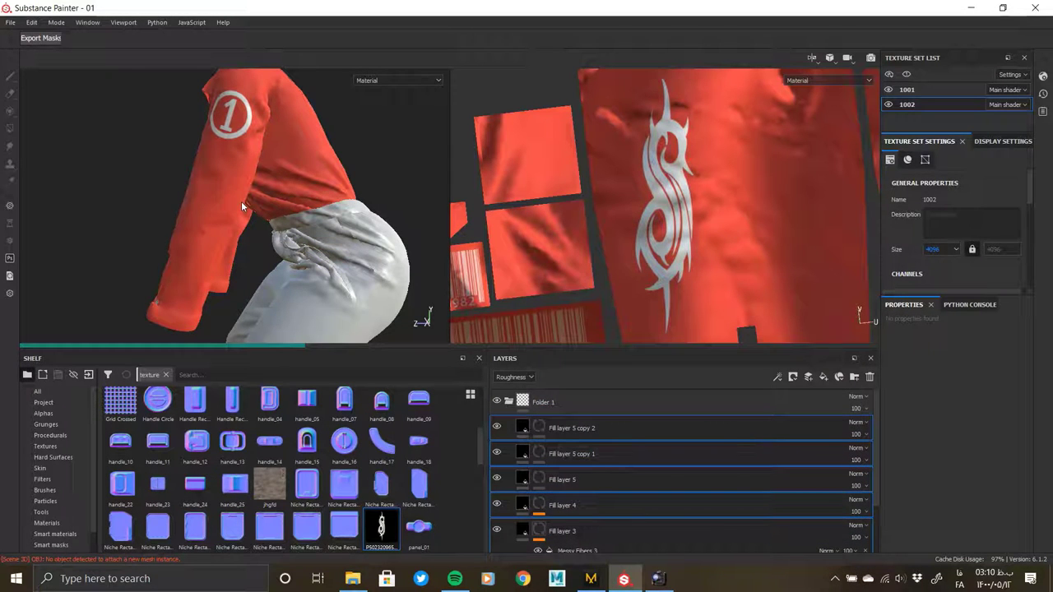
key(ctrl+s)
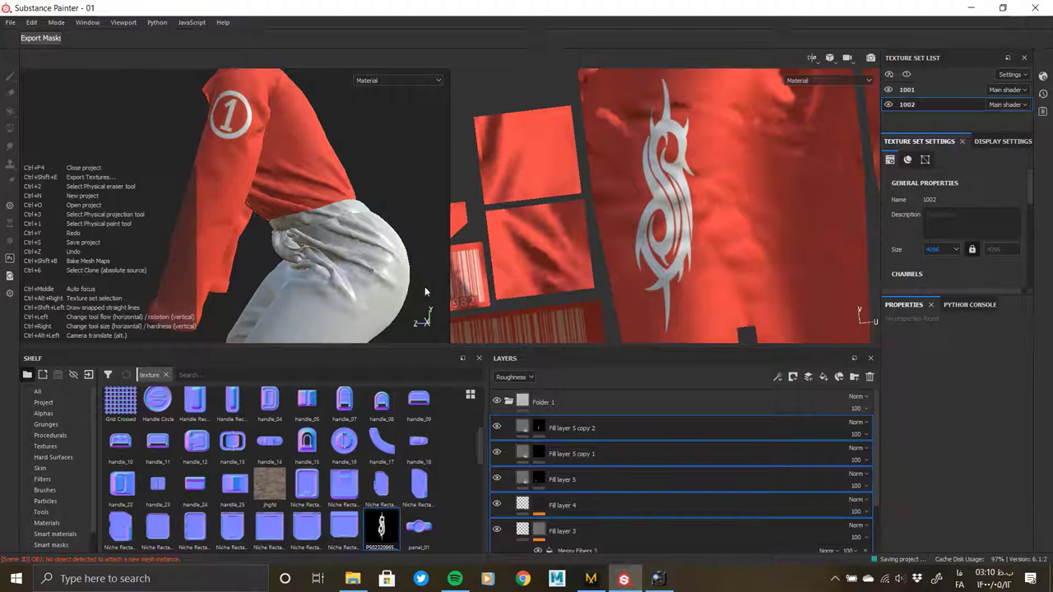
Add a mask to Folder 1, then replace it with a white mask
click(560, 401)
right_click(547, 402)
click(581, 22)
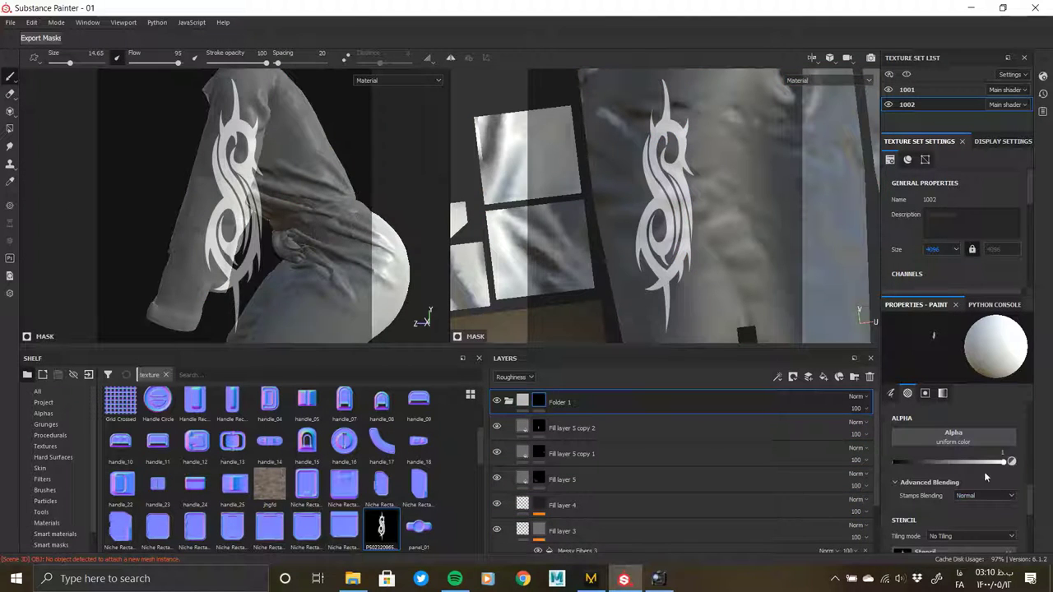
scroll(985, 478, down, 2)
alt+drag(246, 206, 337, 214)
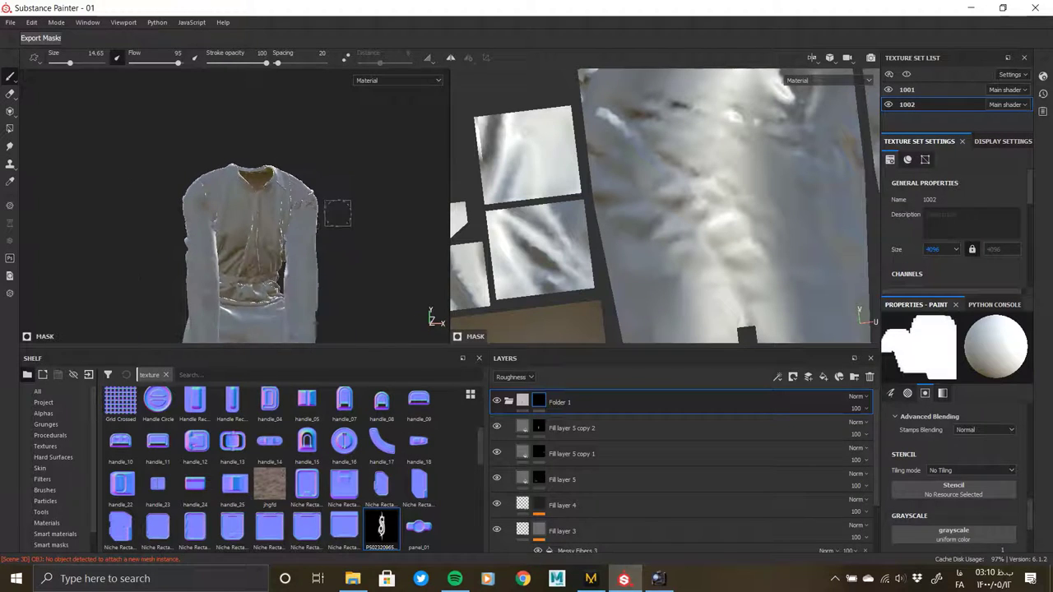
right_click(539, 403)
click(613, 111)
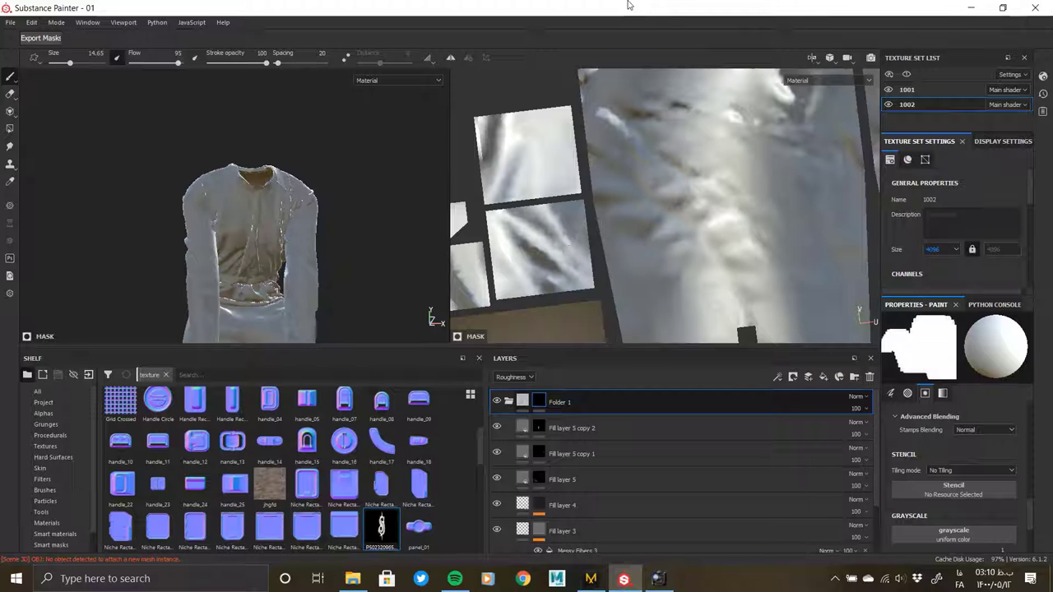
Switch the mask to polygon fill and compare the barcode pieces with the red jumpsuit reference
alt+drag(348, 282, 395, 279)
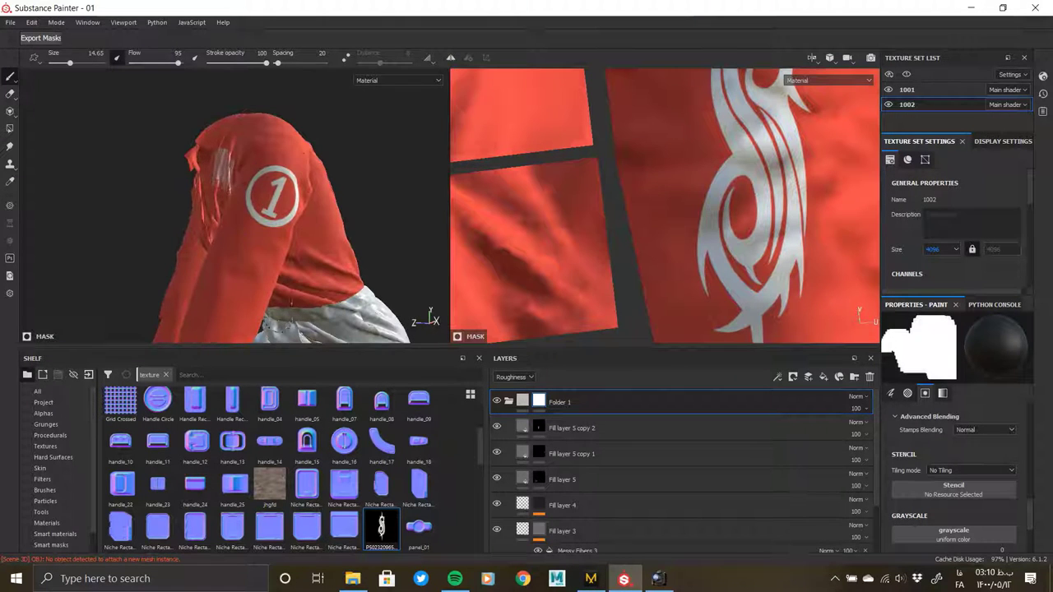
click(9, 128)
scroll(682, 263, down, 5)
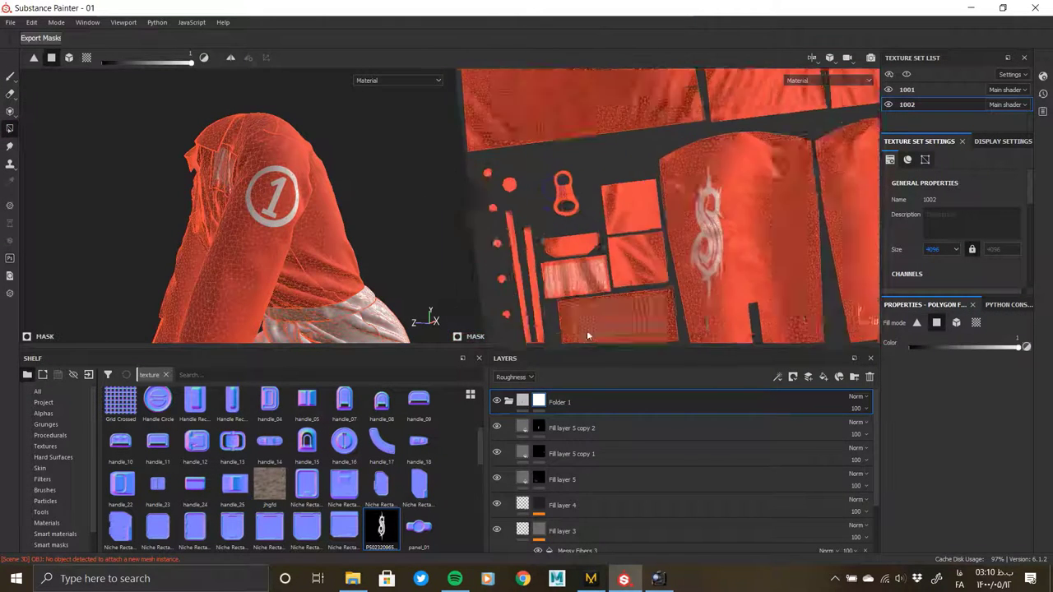
scroll(594, 256, up, 5)
scroll(597, 205, up, 2)
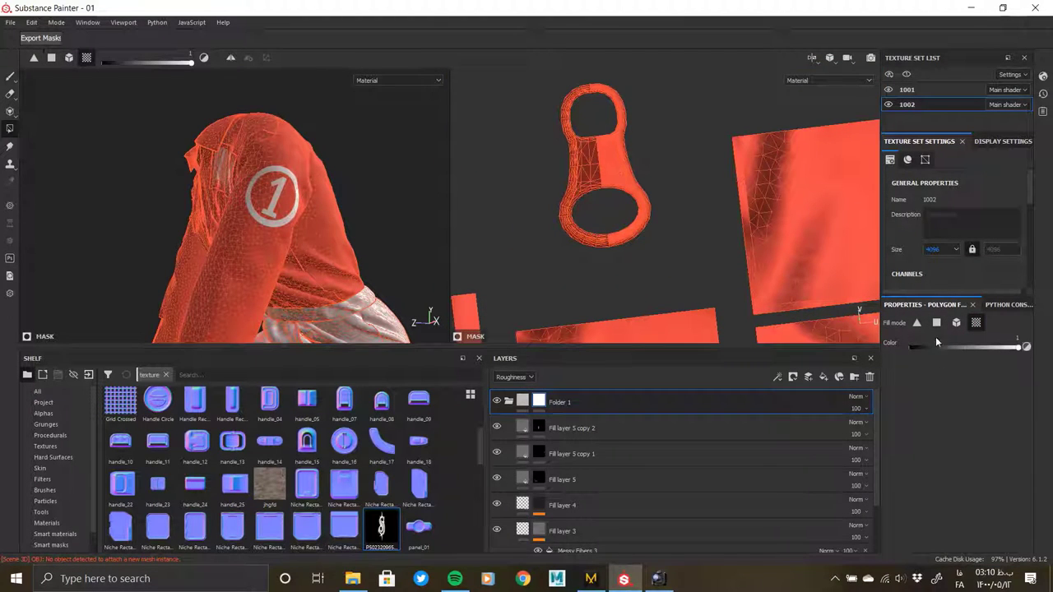
scroll(579, 222, down, 2)
mouse_move(370, 247)
alt+mouse_down()
mouse_move(190, 278)
mouse_move(309, 171)
mouse_move(318, 176)
mouse_move(200, 184)
alt+mouse_up()
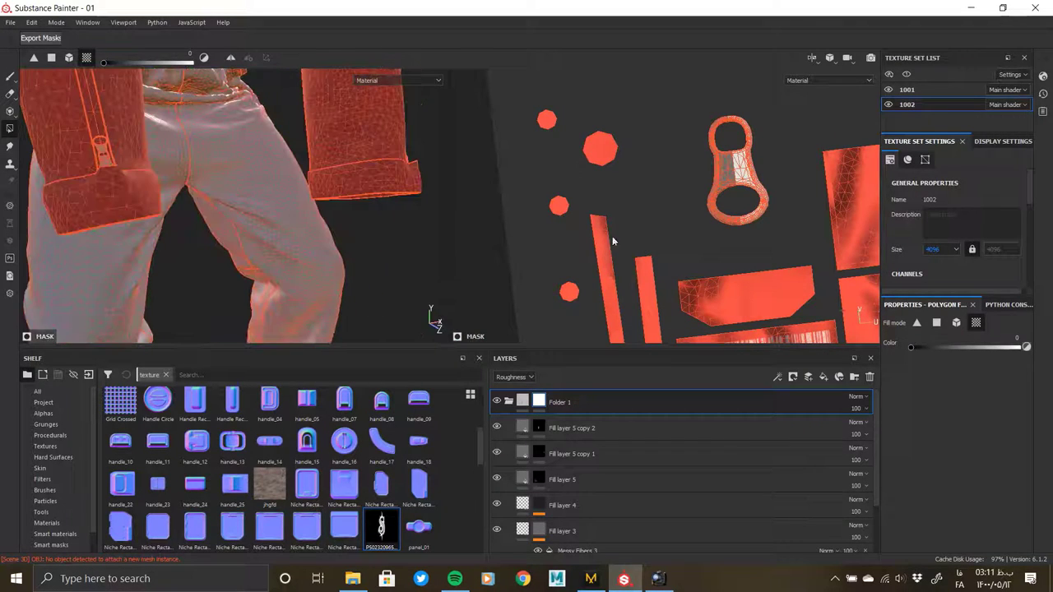
middle_drag(613, 241, 616, 146)
scroll(600, 144, down, 1)
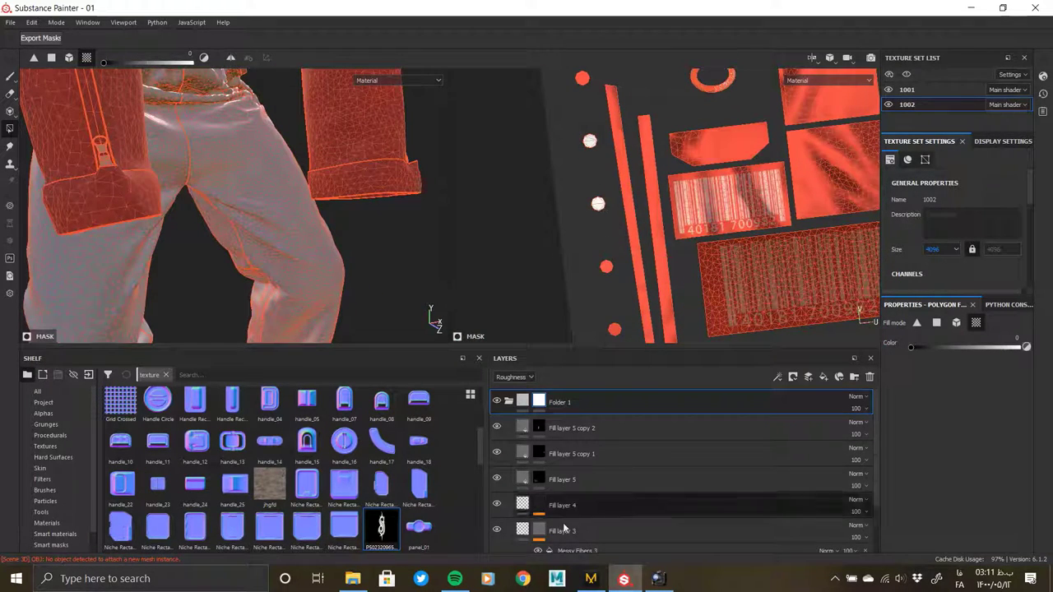
click(650, 579)
click(972, 10)
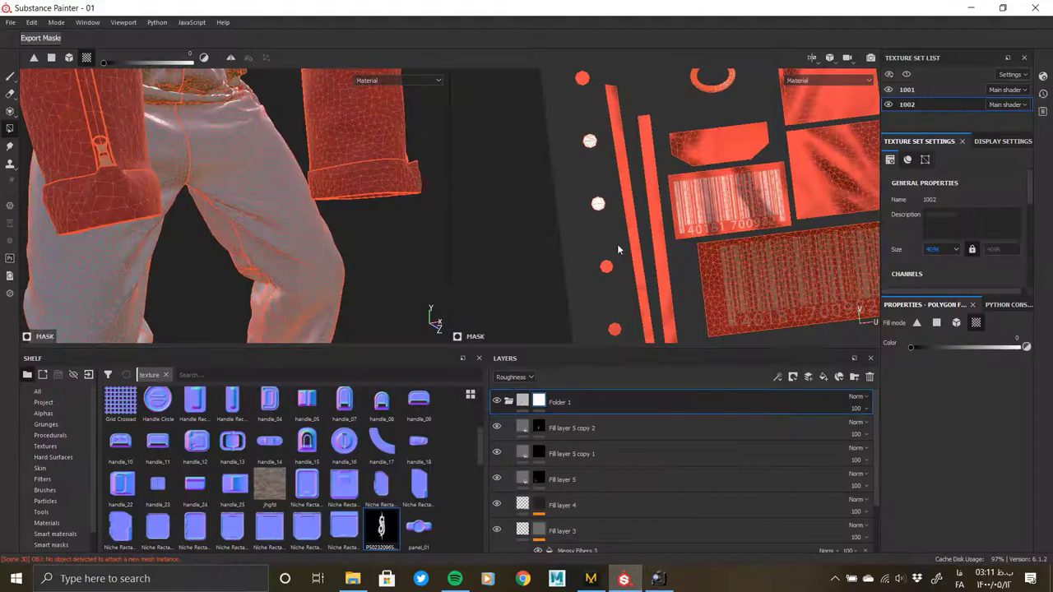
Bring the ring, round button and jacket panel shells into view and inspect the collar
mouse_move(671, 163)
middle_down()
mouse_move(618, 176)
mouse_move(641, 74)
middle_up()
middle_drag(201, 160, 228, 200)
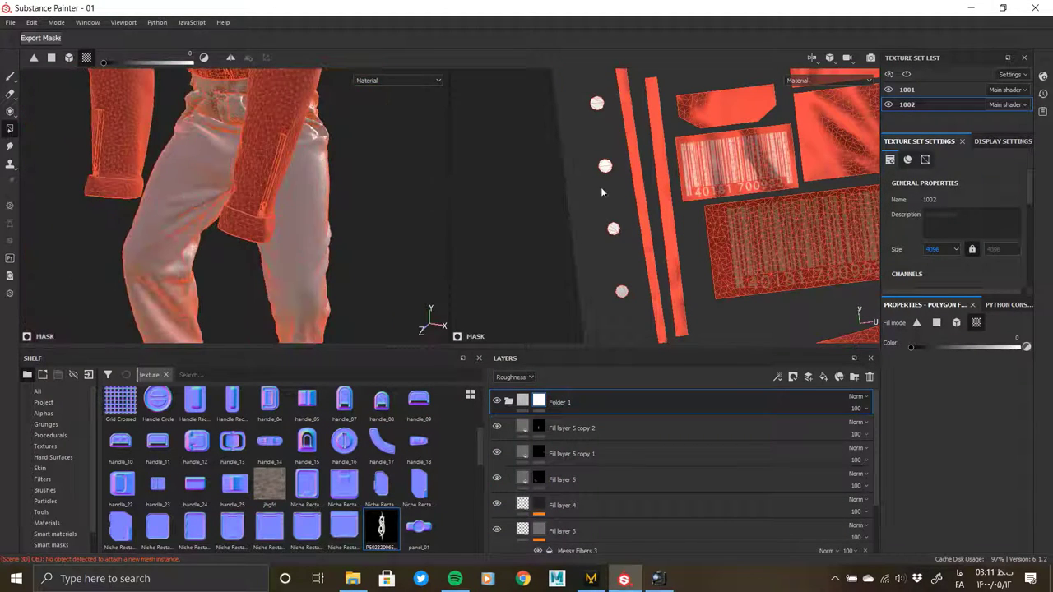
middle_drag(721, 246, 690, 187)
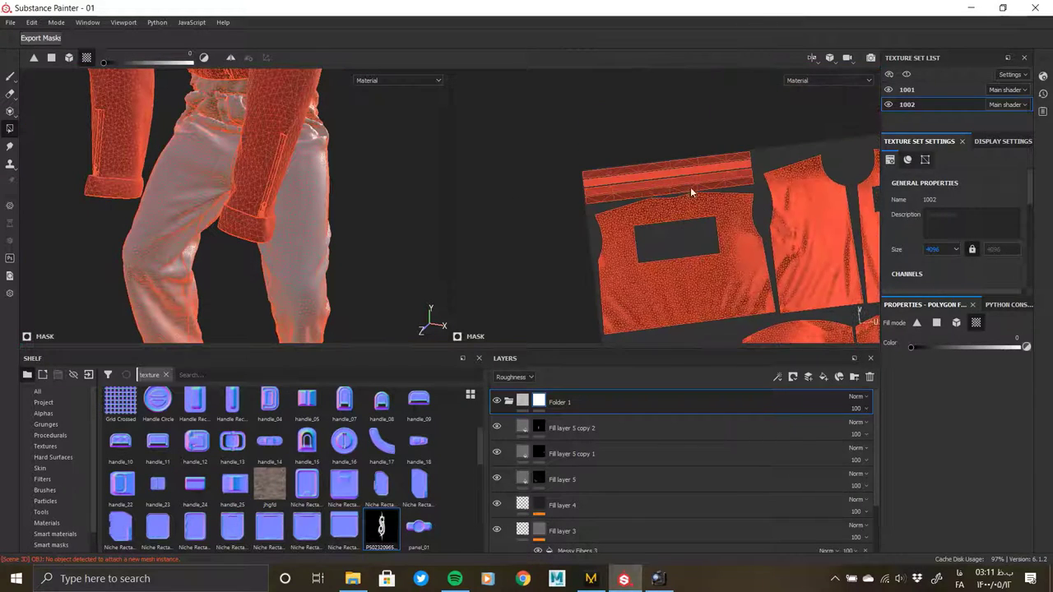
scroll(502, 95, up, 2)
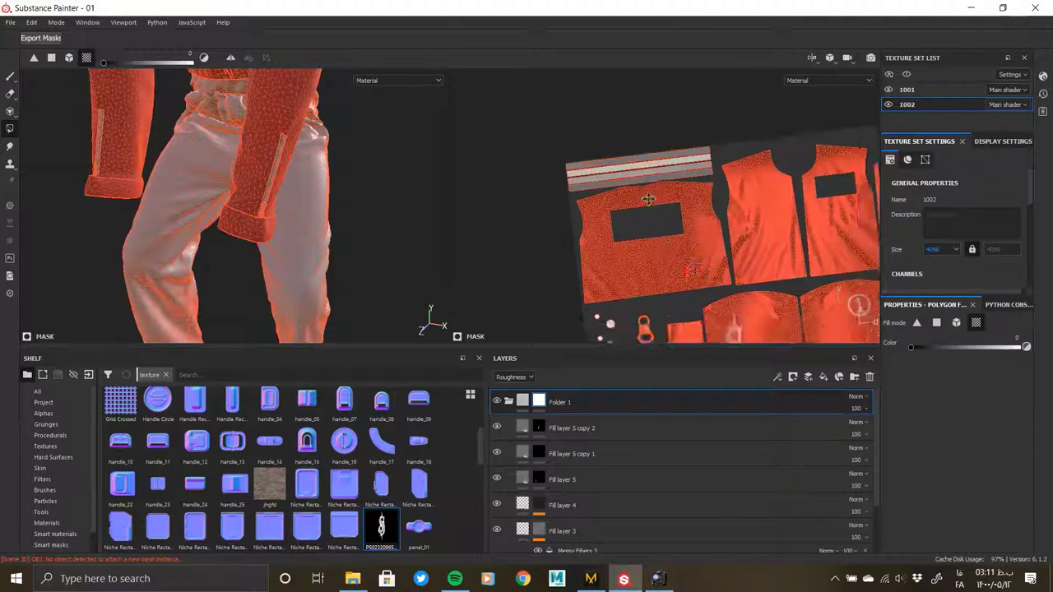
scroll(503, 95, up, 2)
scroll(503, 95, up, 2)
scroll(503, 96, up, 2)
scroll(503, 95, down, 3)
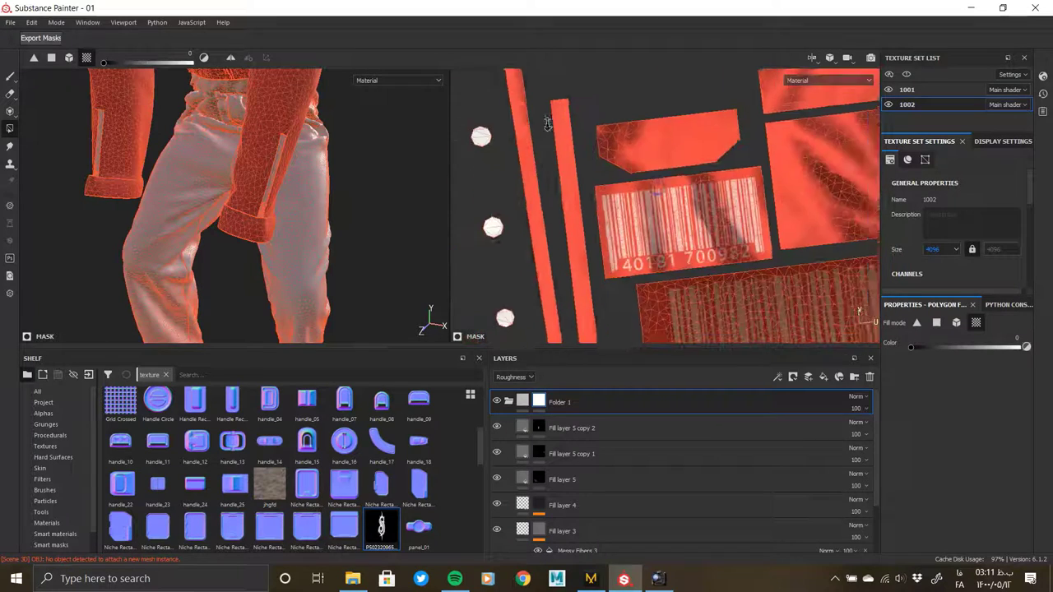
scroll(503, 95, down, 2)
alt+drag(361, 321, 401, 363)
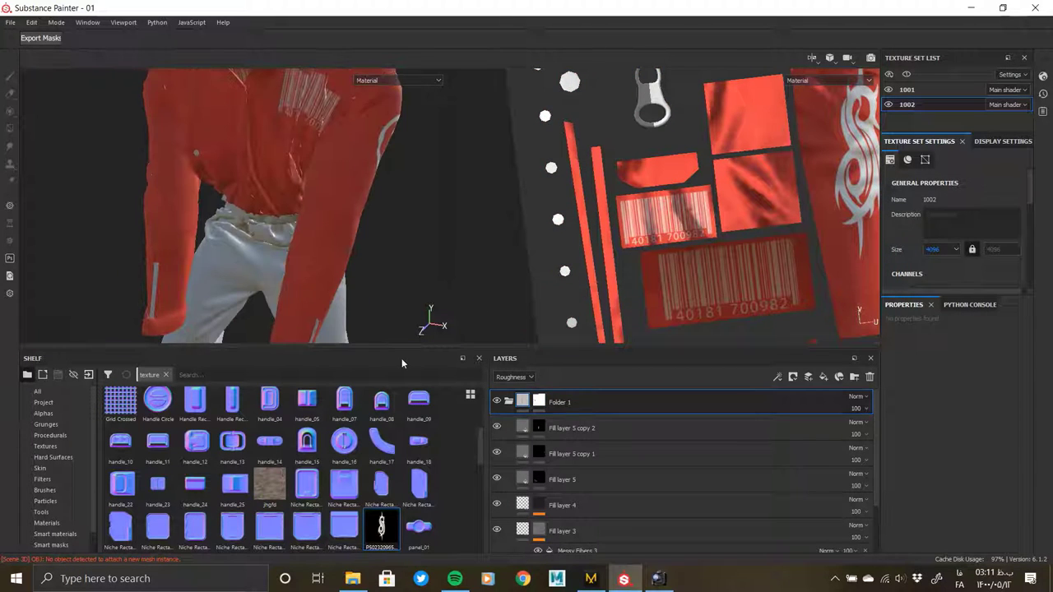
mouse_move(297, 172)
alt+mouse_down()
mouse_move(266, 141)
mouse_move(216, 220)
mouse_move(434, 317)
alt+mouse_up()
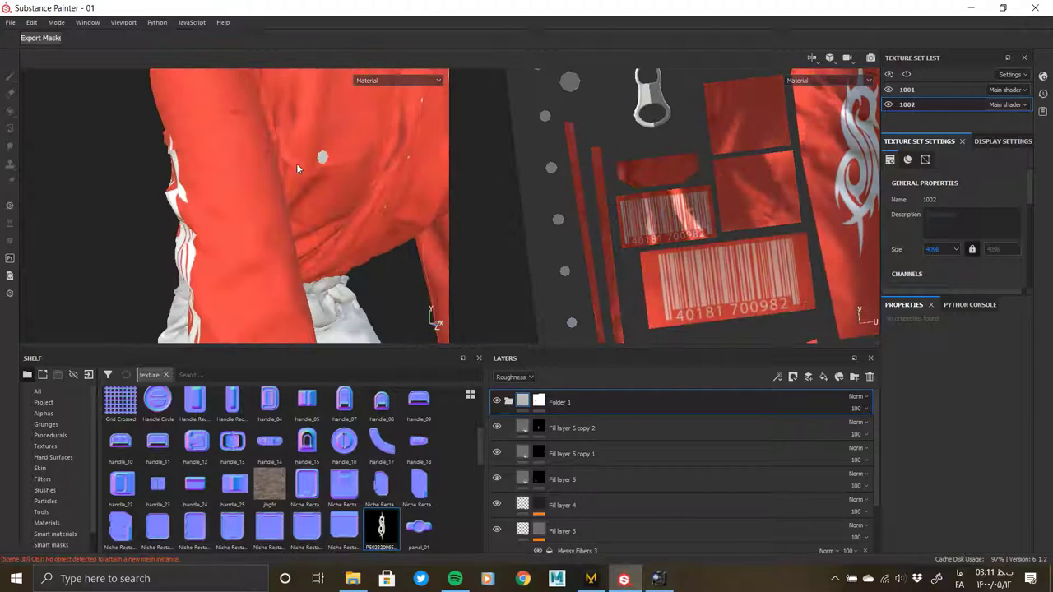
Add Fill layer 6 inside Folder 2 with a dark grey base colour
click(831, 381)
right_click(535, 401)
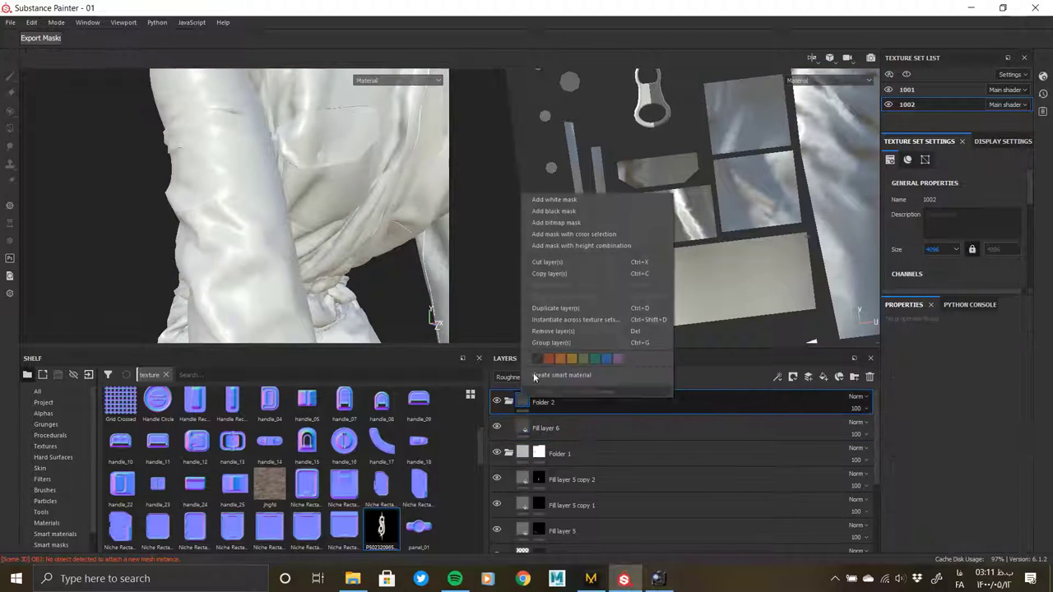
click(531, 428)
click(940, 408)
click(905, 387)
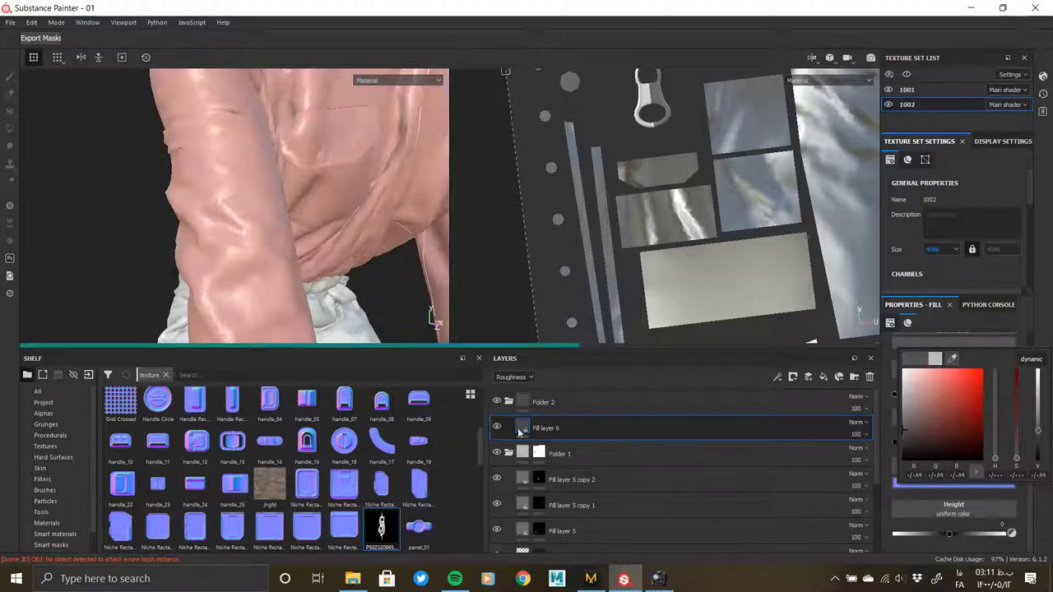
click(549, 418)
Give Folder 2 a black mask and select Fill layer 6 for editing
right_click(549, 417)
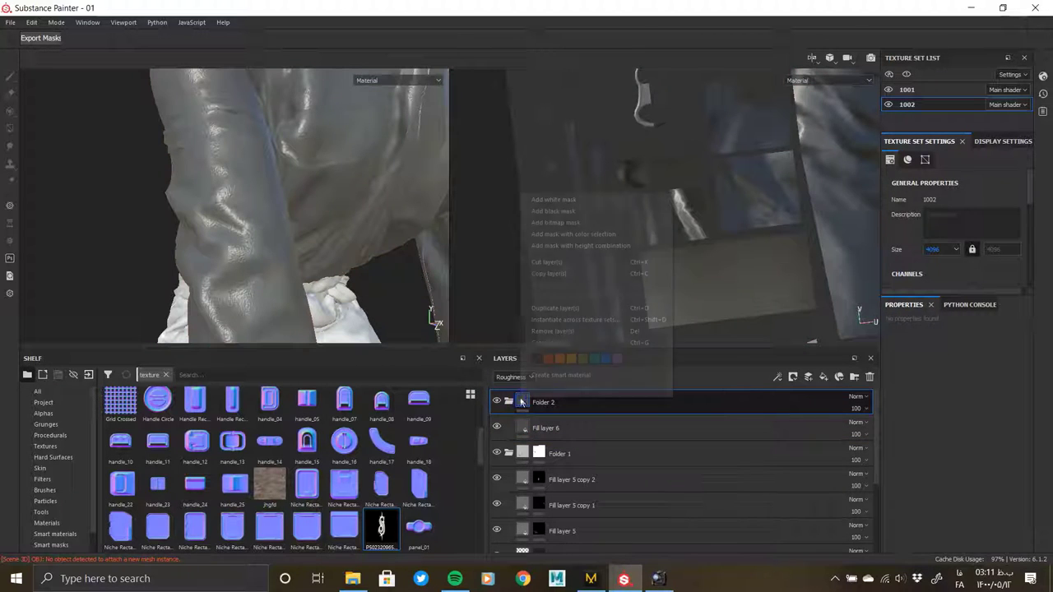
click(543, 209)
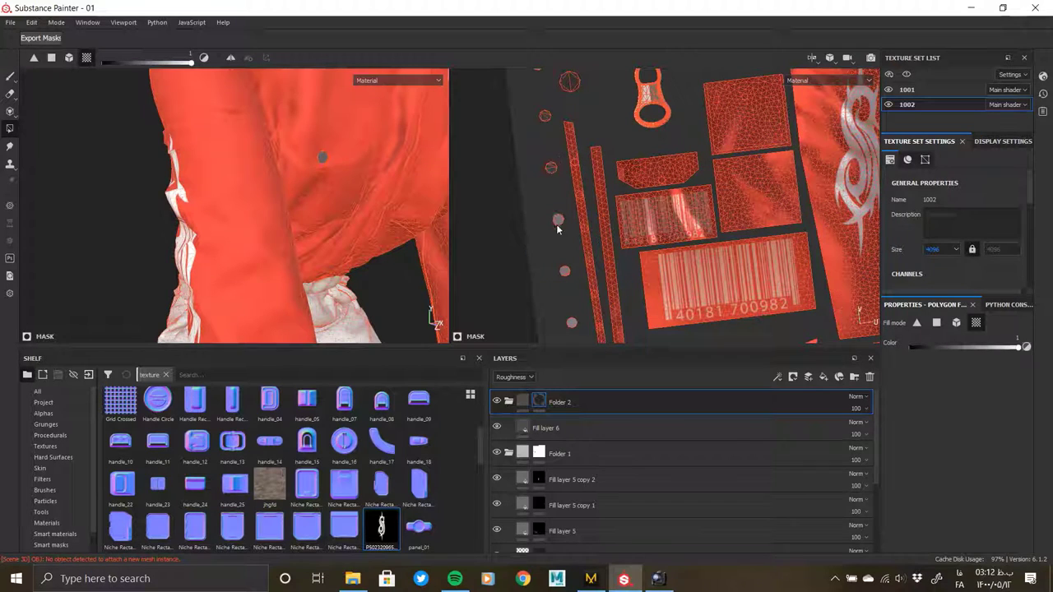
middle_drag(611, 302, 581, 151)
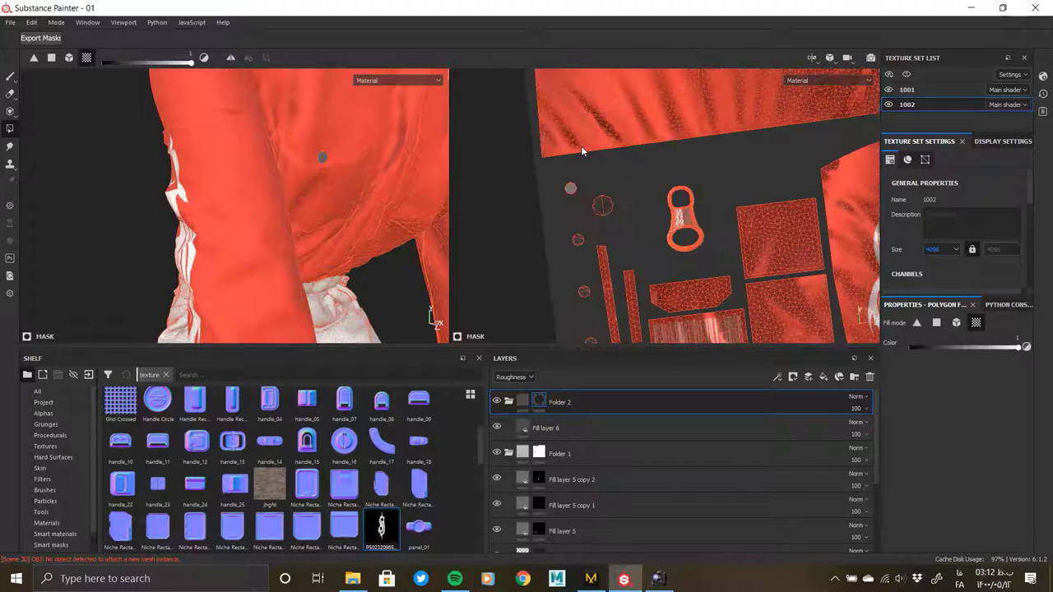
click(563, 428)
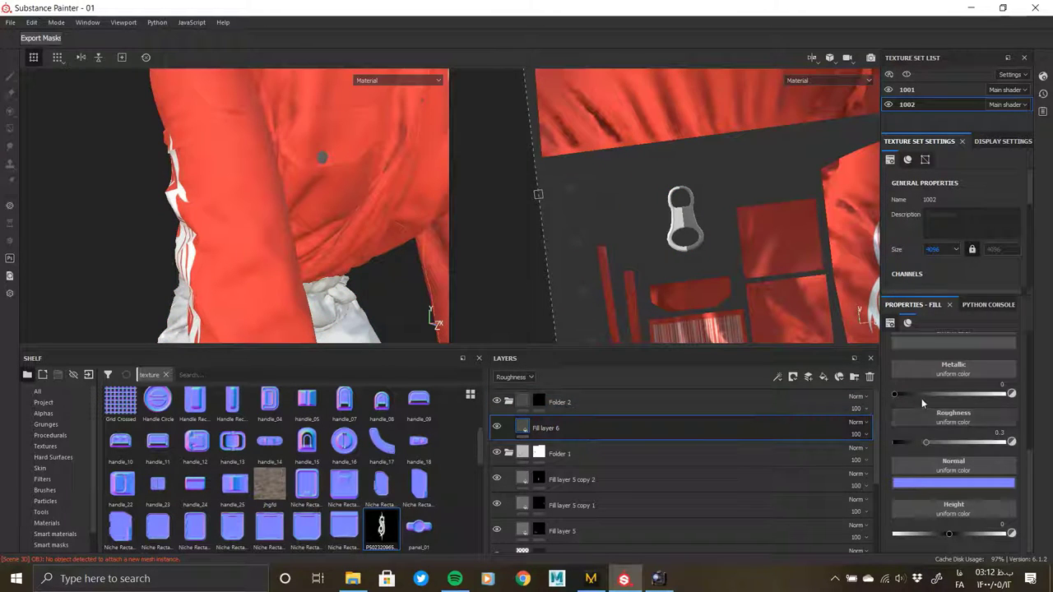
Raise Fill layer 6's roughness to about 0.84 after checking the red jumpsuit reference
click(658, 578)
click(970, 8)
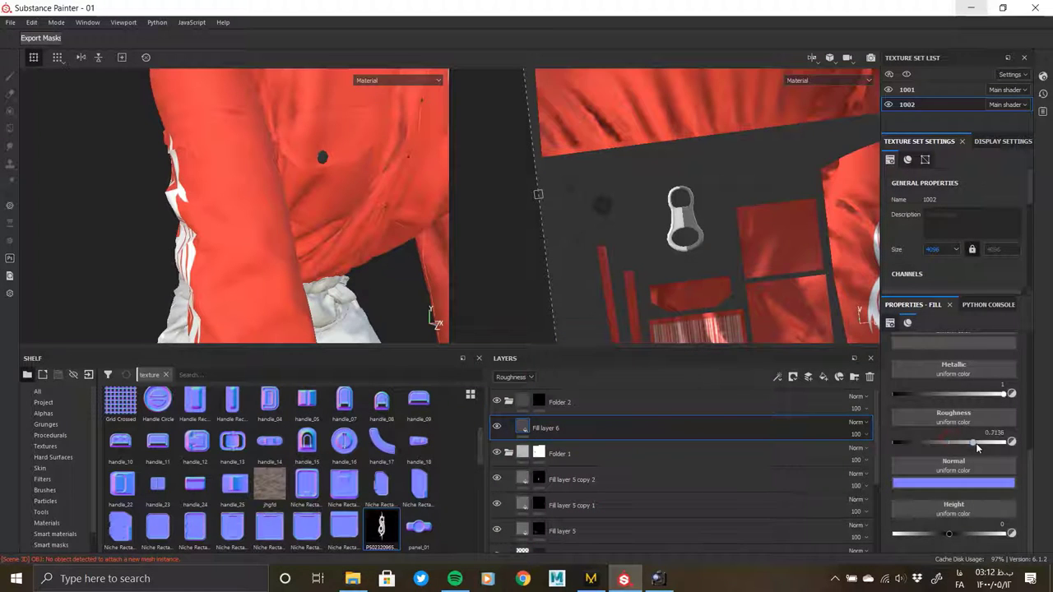
drag(976, 444, 987, 443)
scroll(913, 436, up, 3)
click(932, 409)
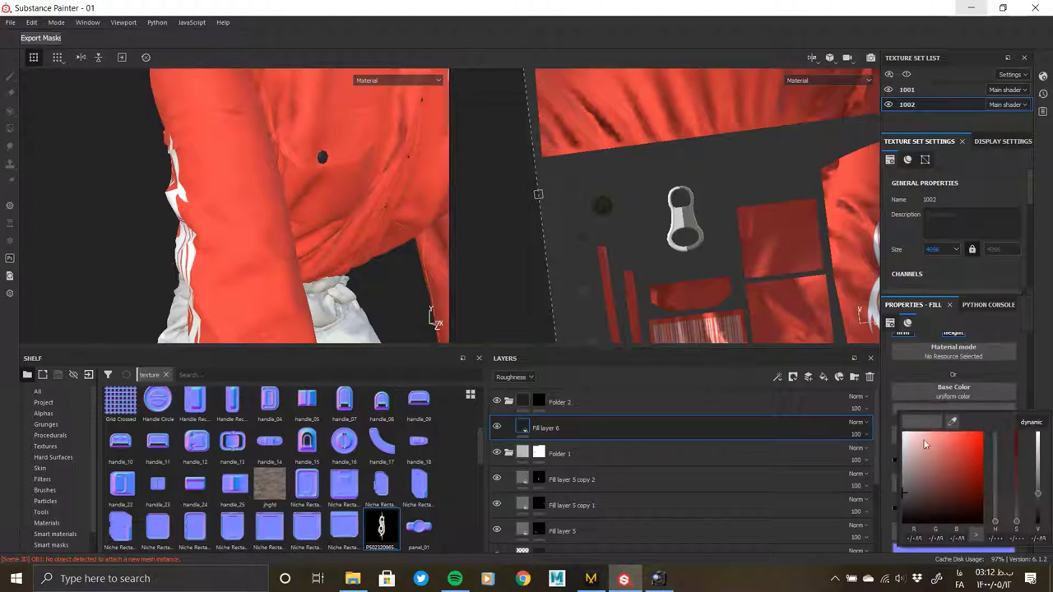
alt+drag(370, 247, 402, 260)
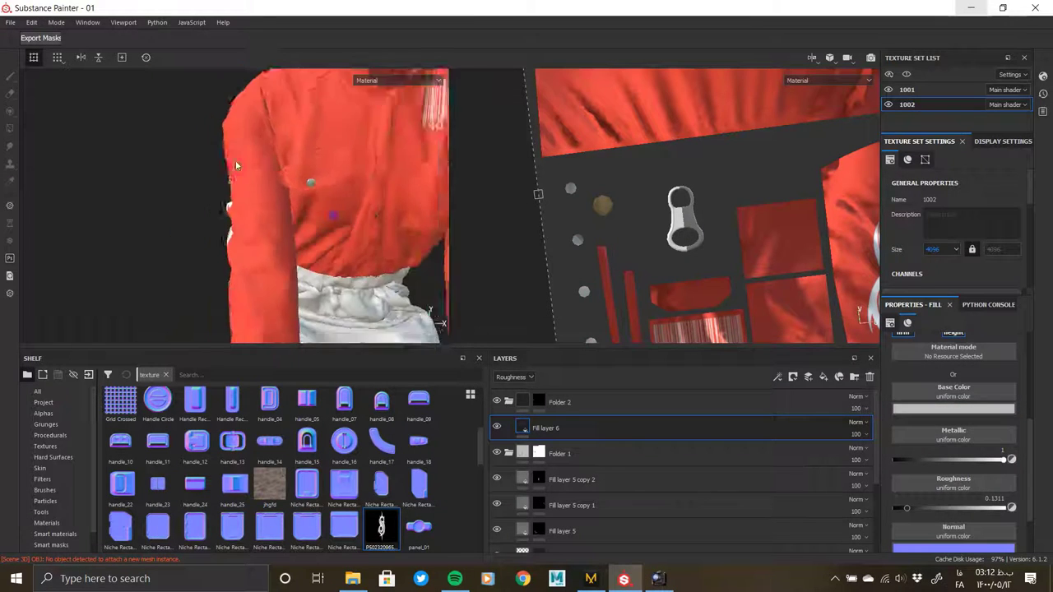
scroll(402, 260, up, 3)
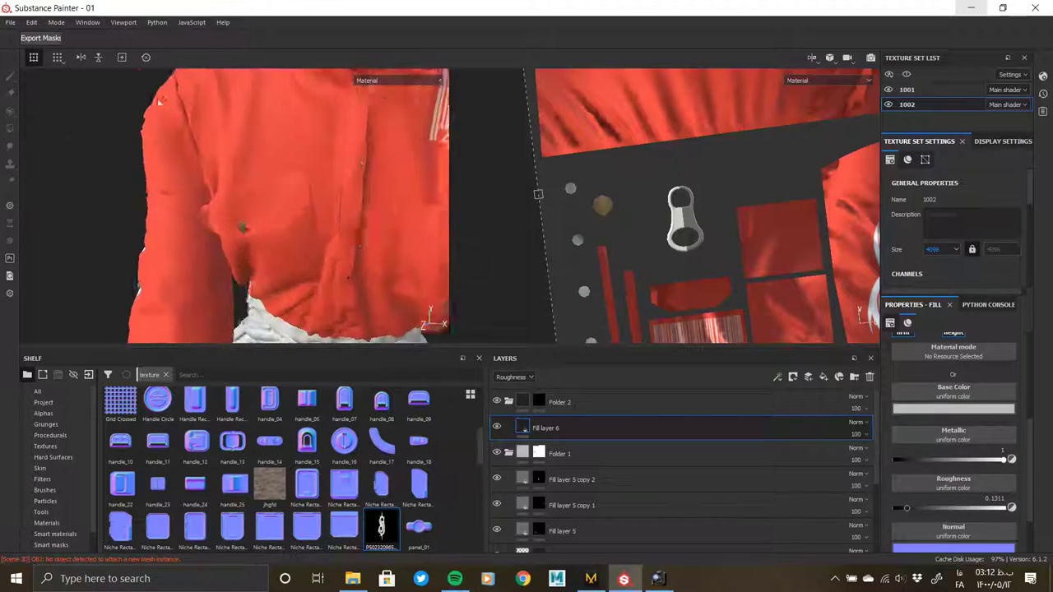
mouse_move(388, 254)
alt+mouse_down()
mouse_move(323, 123)
mouse_move(428, 246)
alt+mouse_up()
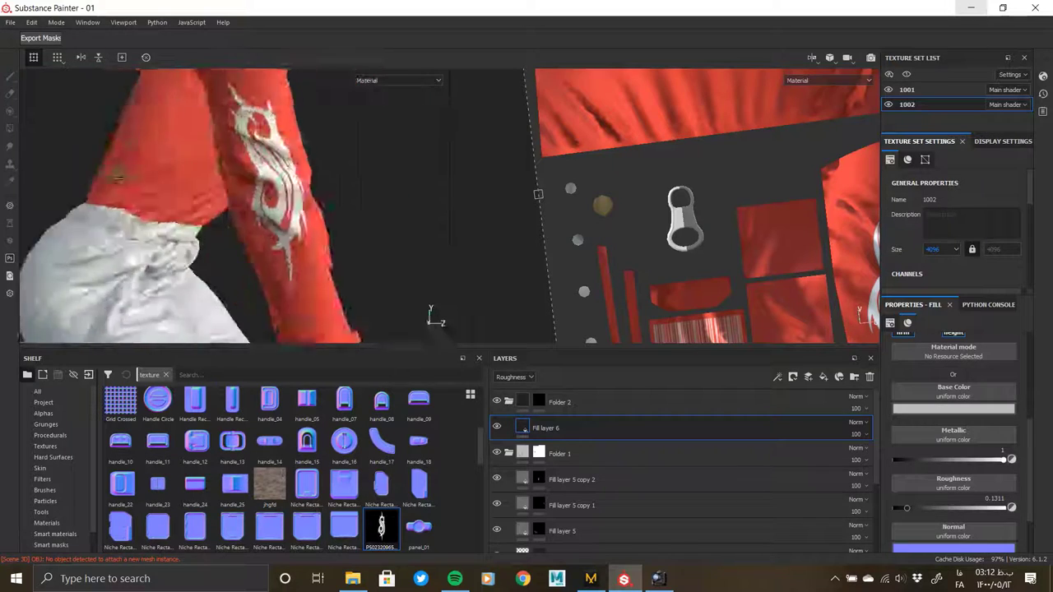
Inspect Folder 2's mask across the suit and confirm the Folder 2 name
click(538, 402)
scroll(661, 162, up, 2)
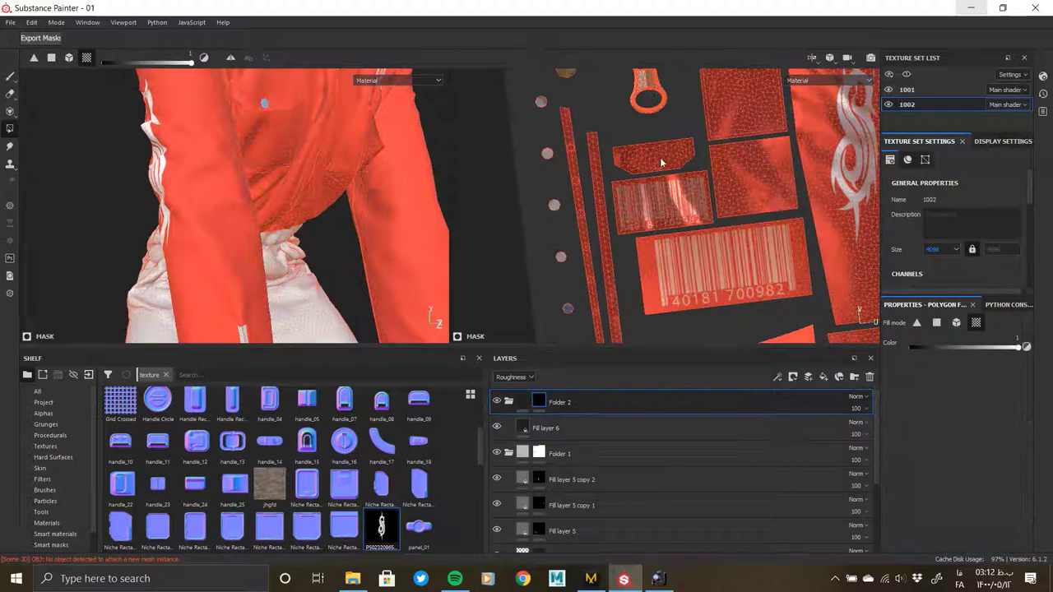
click(523, 402)
alt+drag(431, 322, 316, 173)
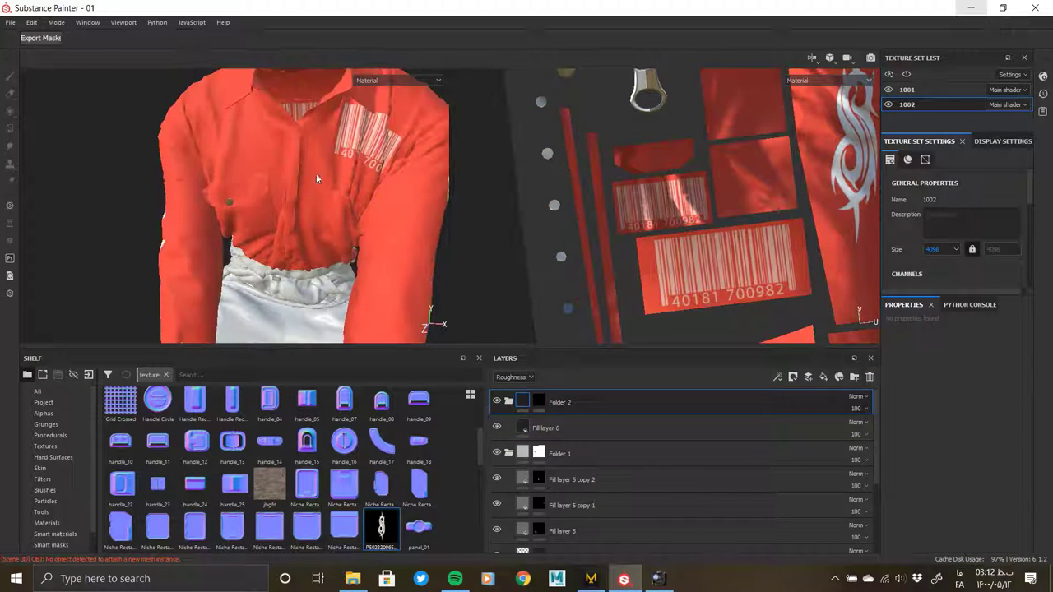
alt+drag(369, 274, 269, 215)
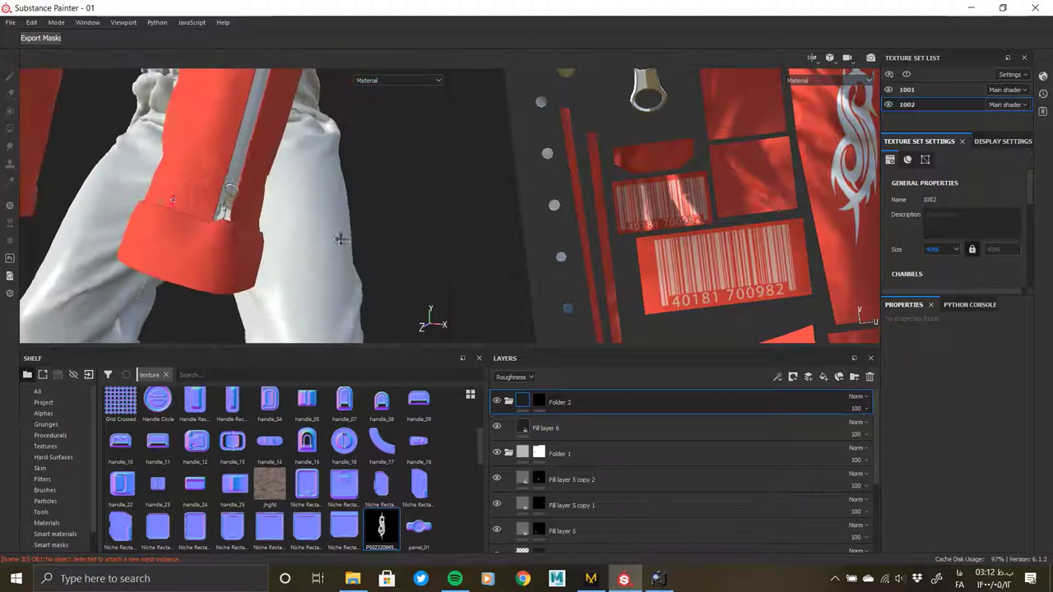
scroll(269, 215, up, 5)
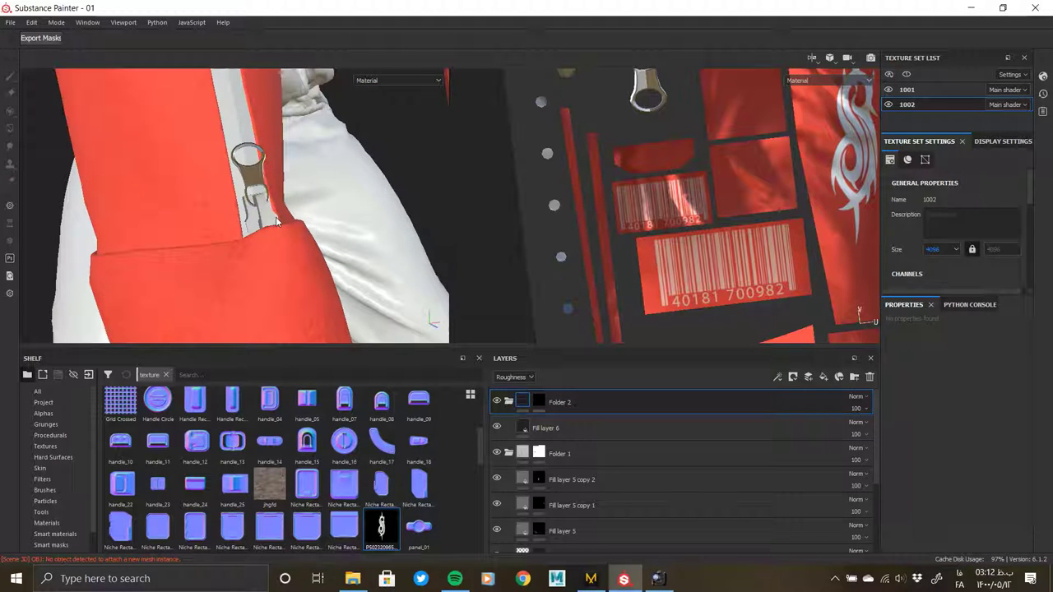
mouse_move(274, 282)
alt+middle_down()
mouse_move(281, 171)
mouse_move(293, 212)
alt+middle_up()
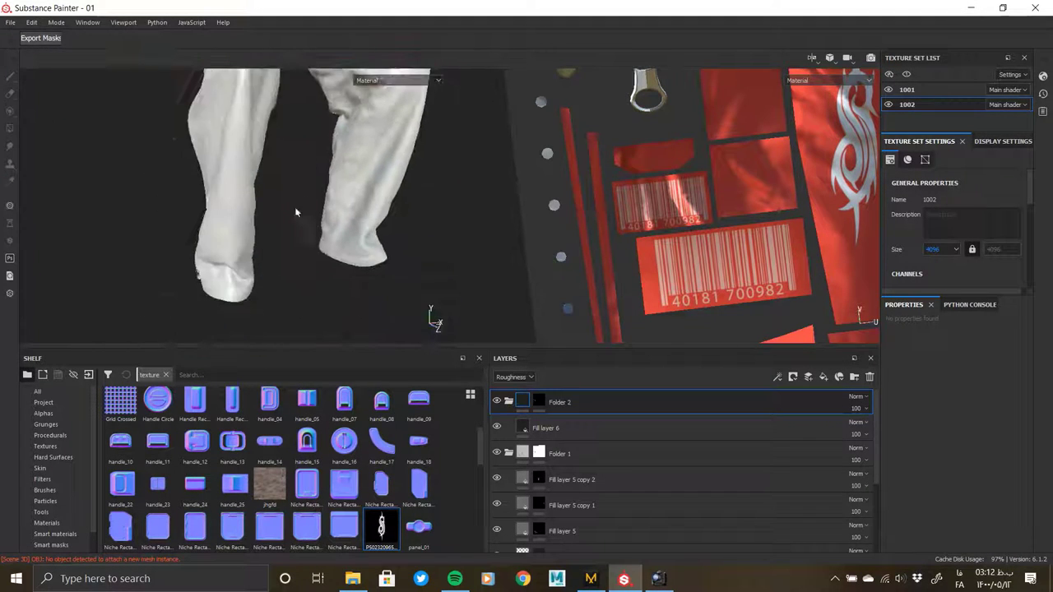
scroll(321, 198, down, 3)
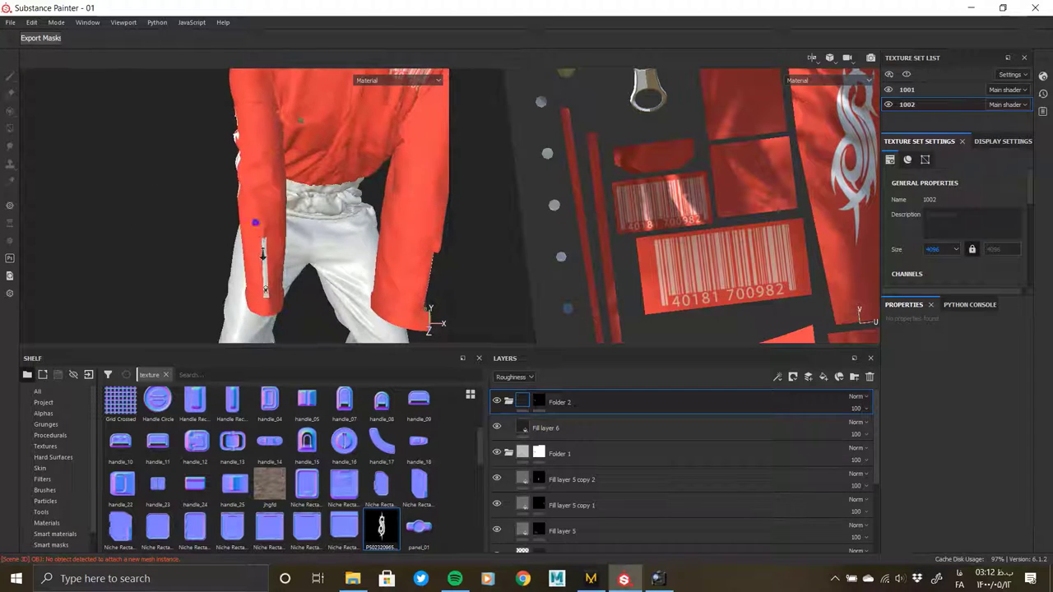
scroll(322, 198, up, 2)
scroll(322, 198, up, 3)
key(Return)
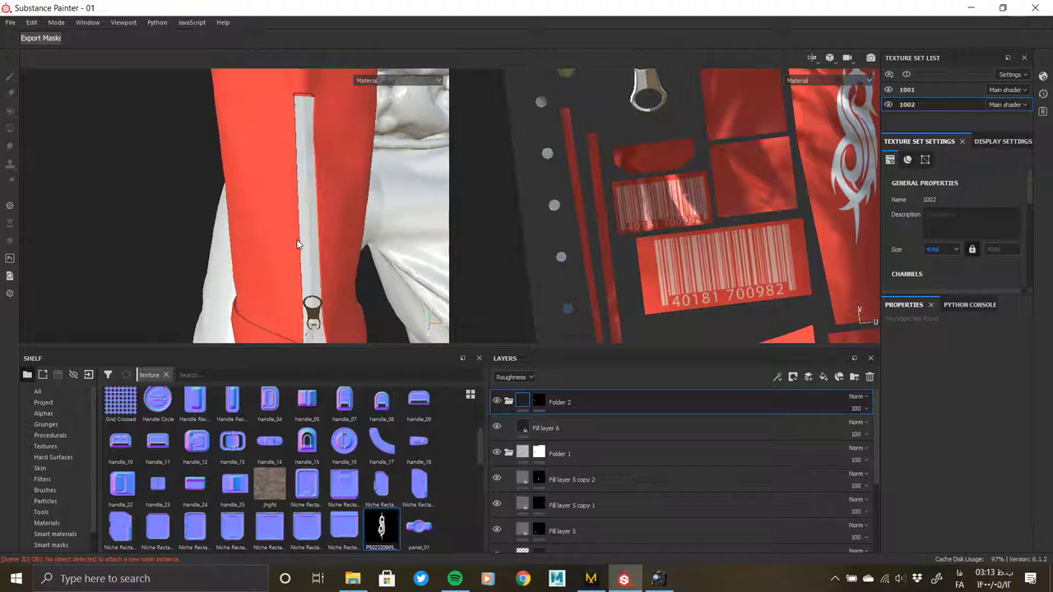
Add a new fill layer, group it into Folder 3 and give Folder 3 a black mask
click(824, 376)
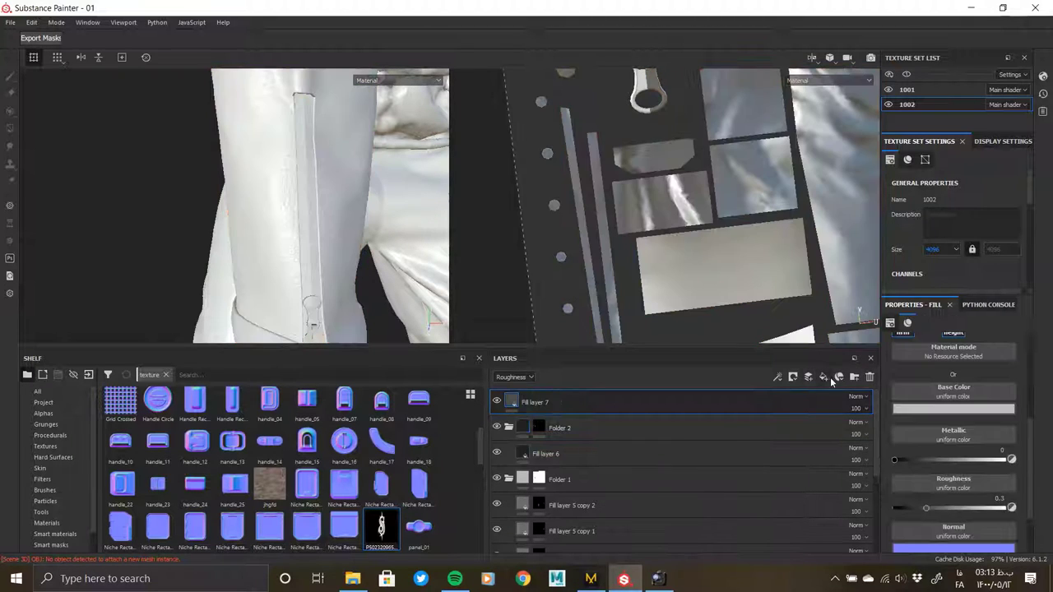
key(ctrl+g)
right_click(533, 401)
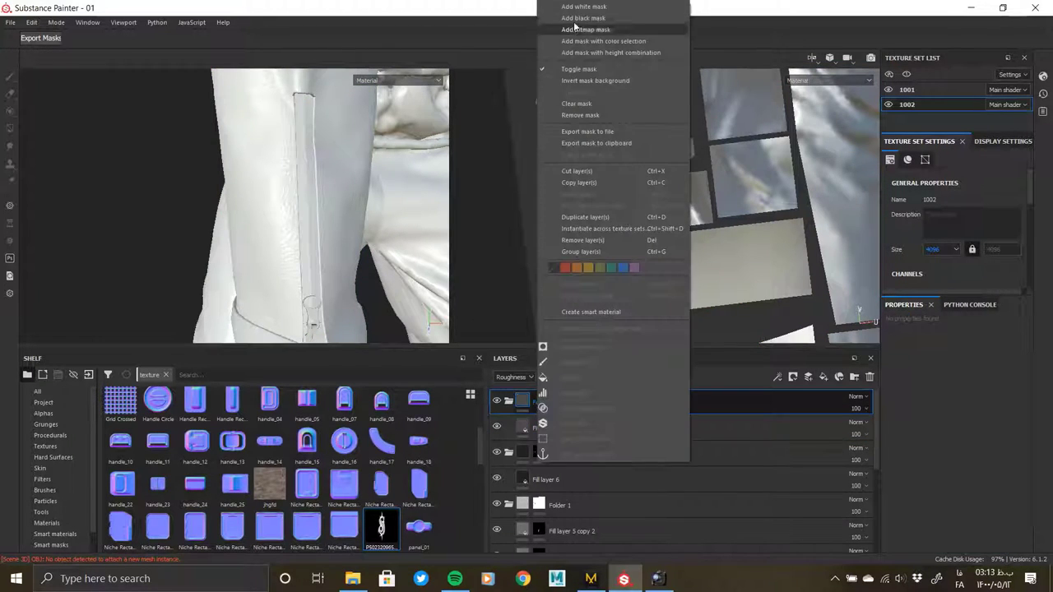
click(569, 33)
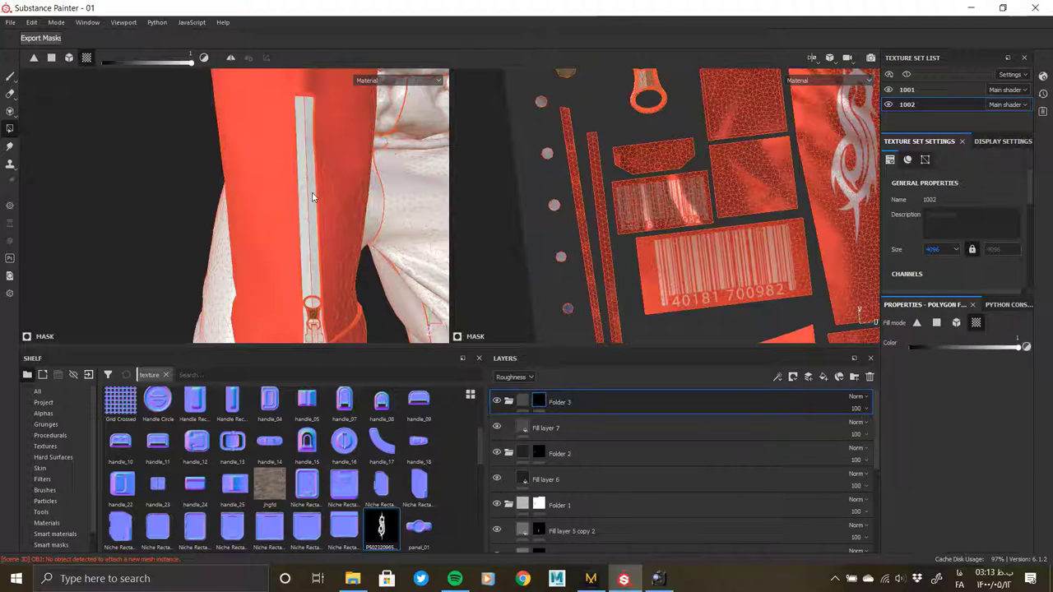
Set Fill layer 7's base colour to white
click(545, 428)
click(954, 409)
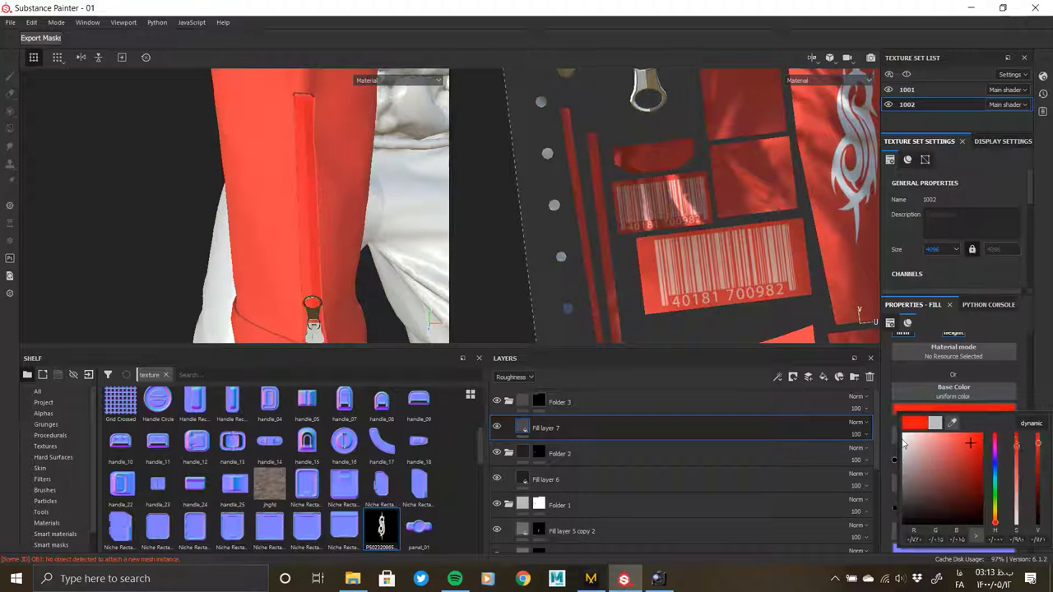
drag(904, 444, 888, 444)
Glance at the red suit reference and Marvelous Designer, then reopen the base colour picker
click(657, 579)
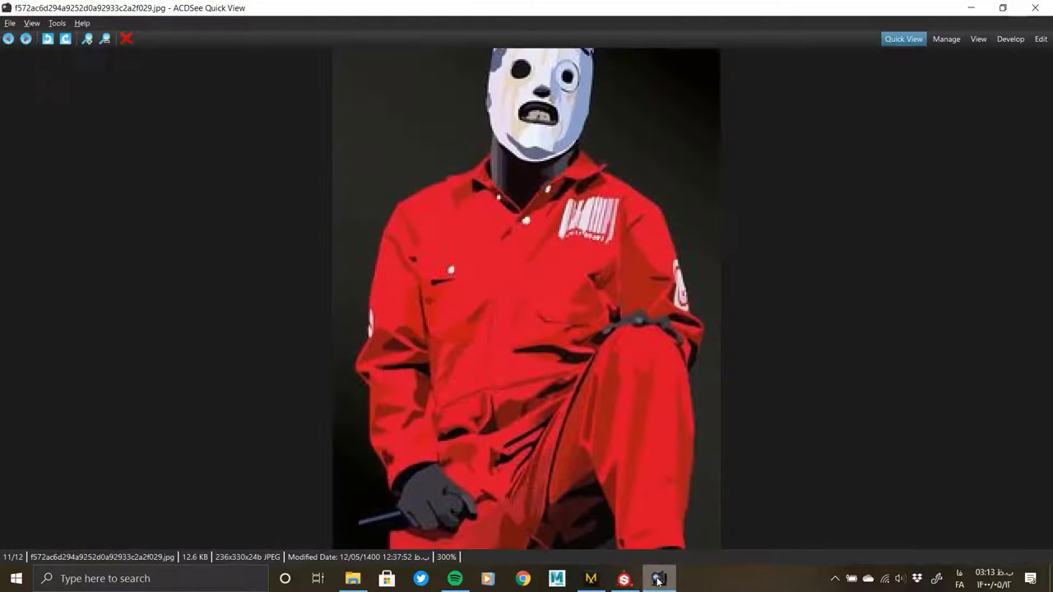
click(657, 579)
click(590, 579)
click(481, 75)
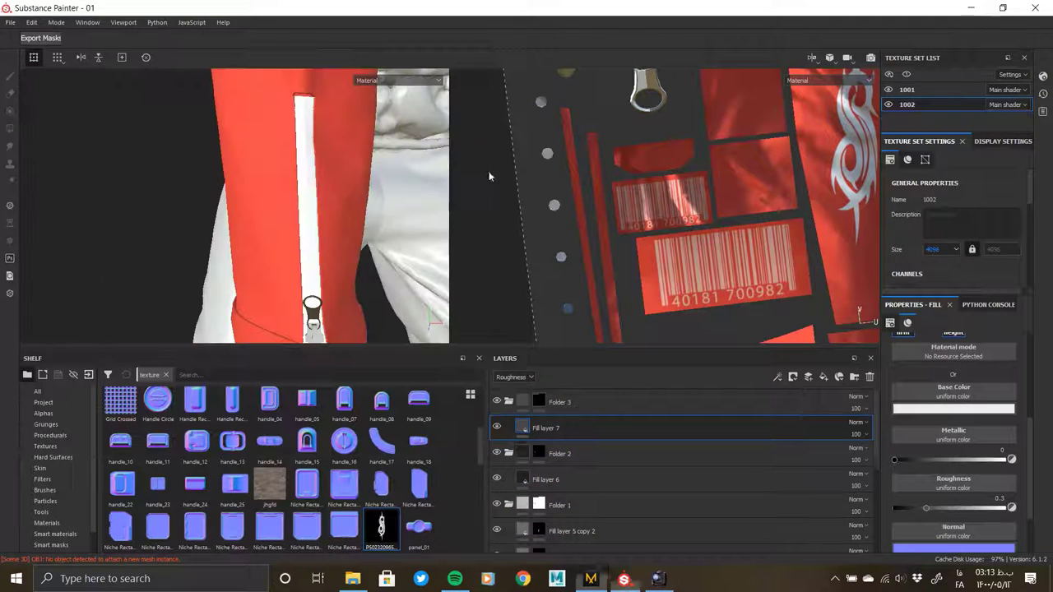
click(954, 409)
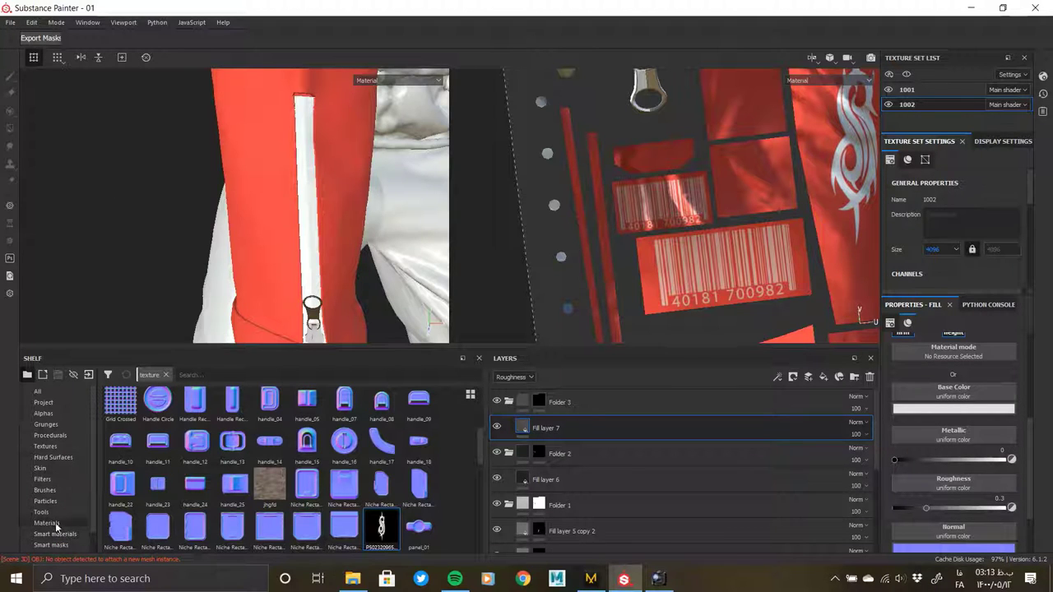
Switch the Shelf to the Tools category
click(45, 479)
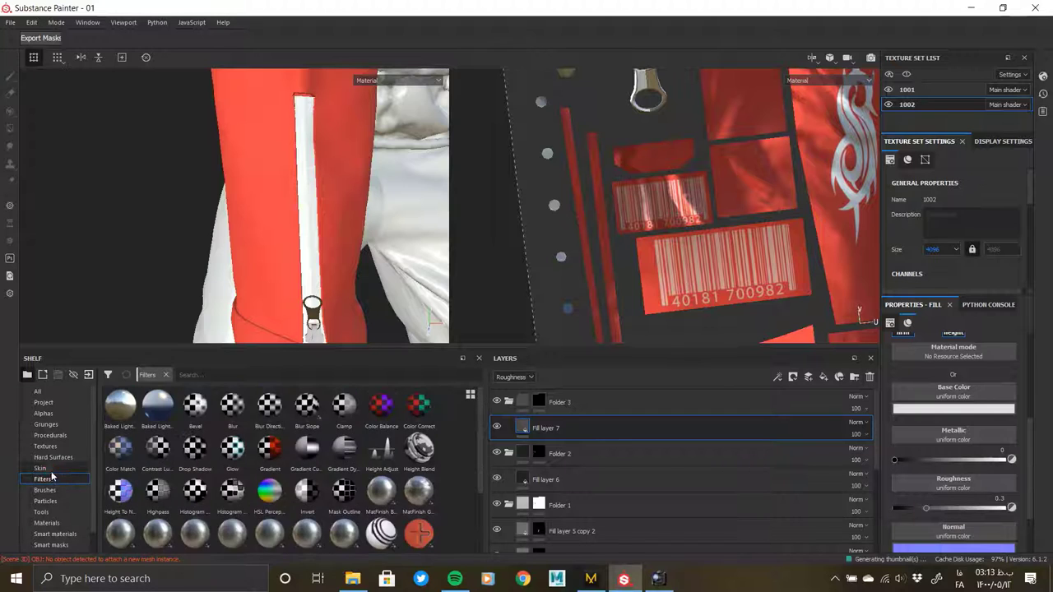
click(42, 468)
click(49, 501)
click(55, 511)
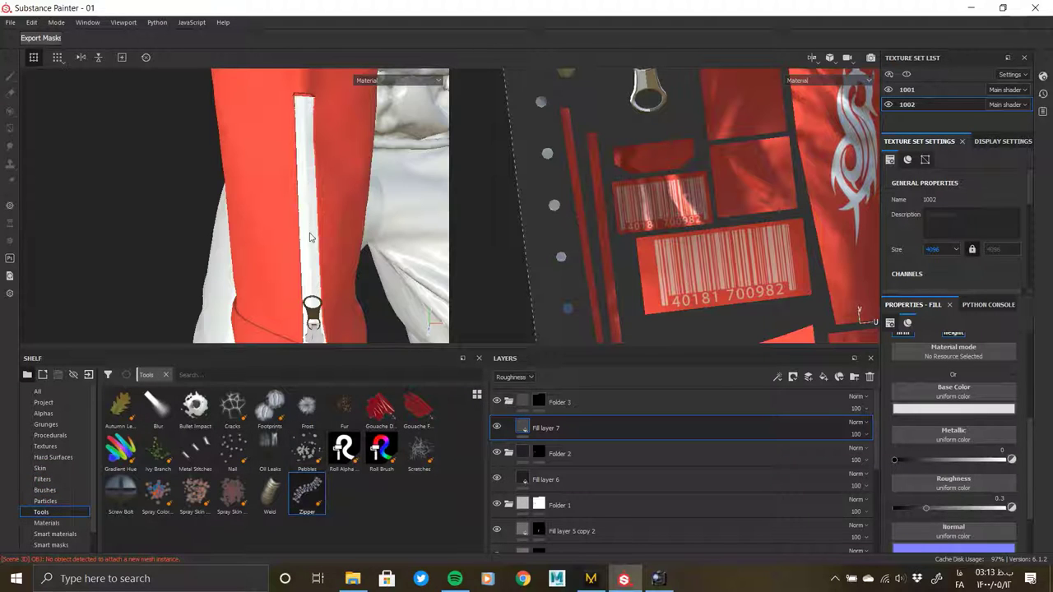
click(497, 426)
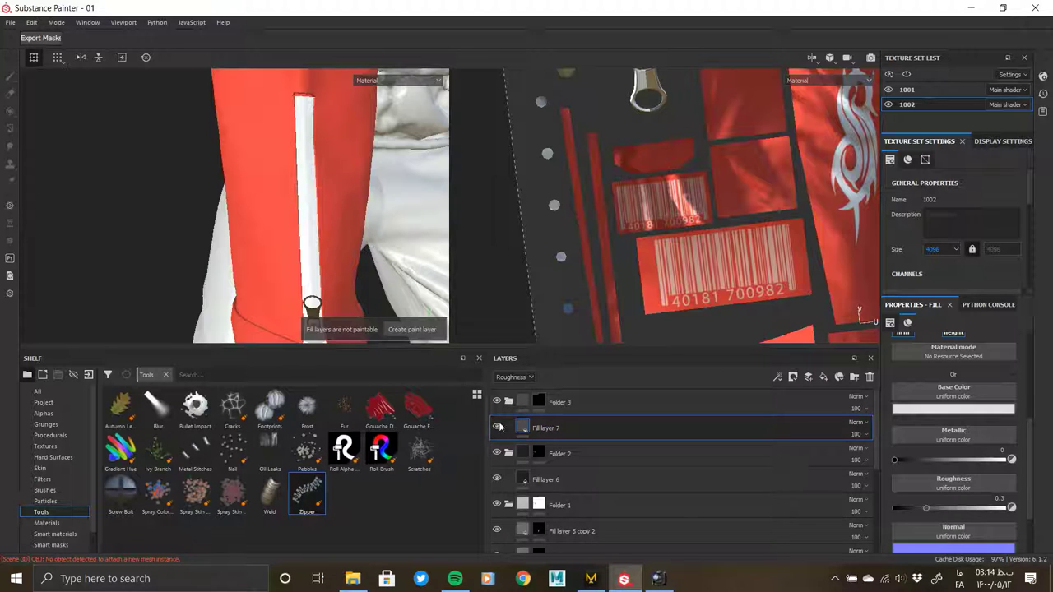
Delete Fill layer 7 and add a new paint layer, Layer 1, in its place
right_click(539, 434)
click(855, 380)
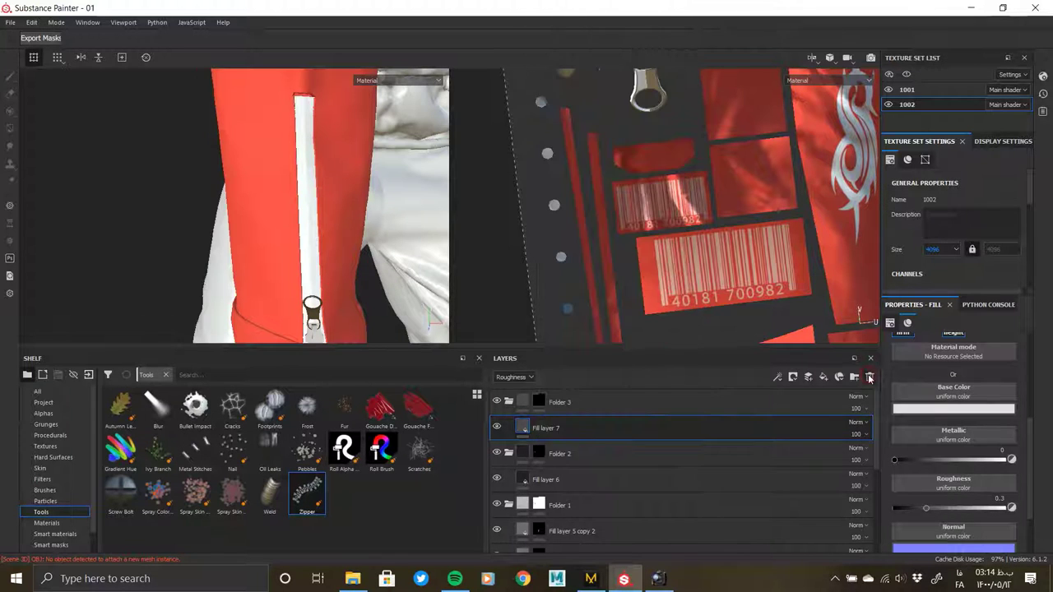
click(839, 377)
click(809, 378)
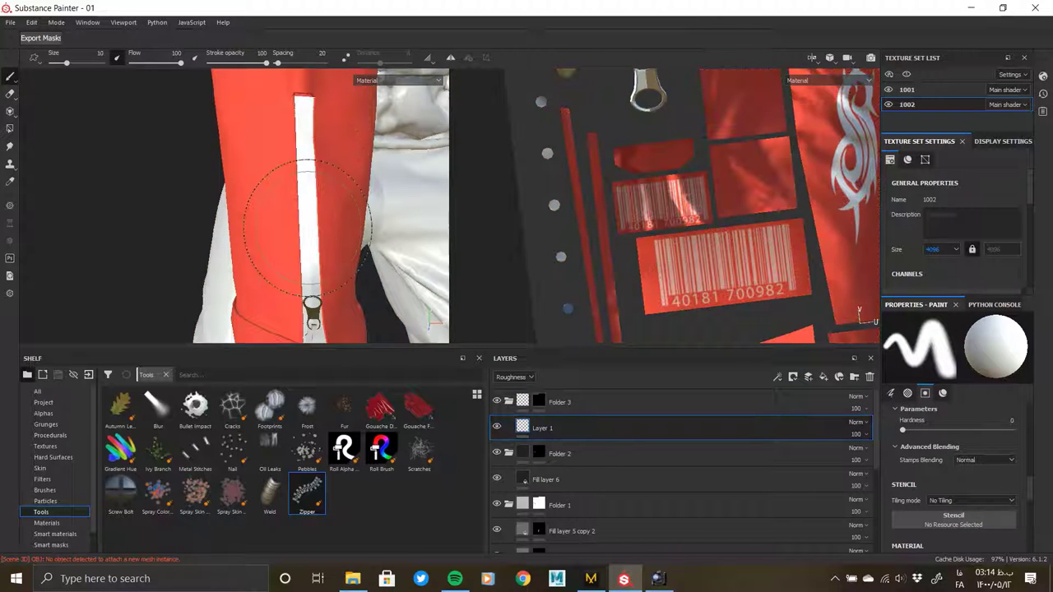
Choose the Zipper tool, shrink its brush size and frame the sleeve's zipper strip
click(317, 492)
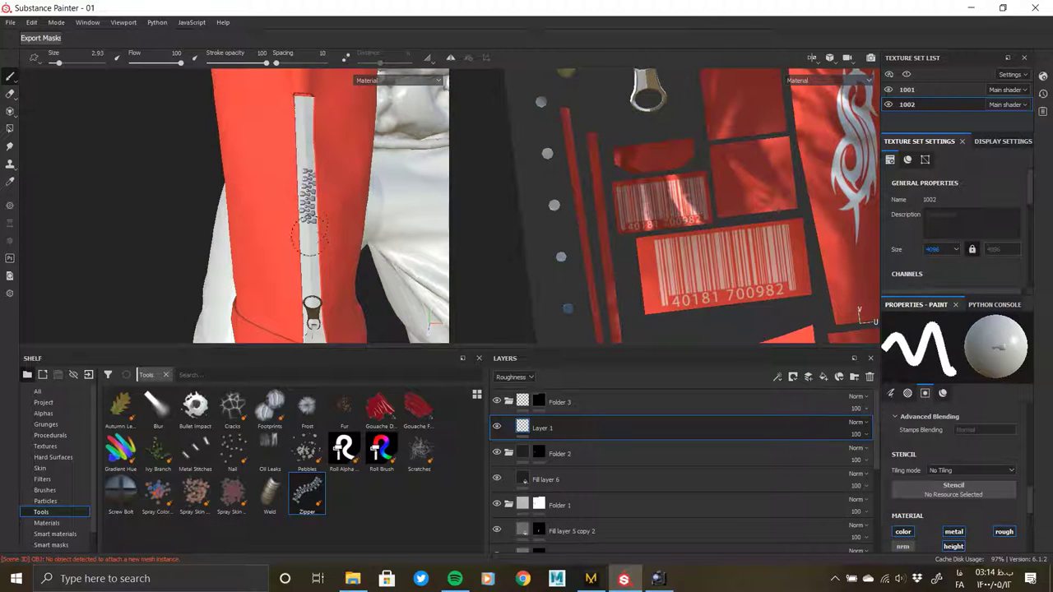
alt+drag(312, 253, 321, 247)
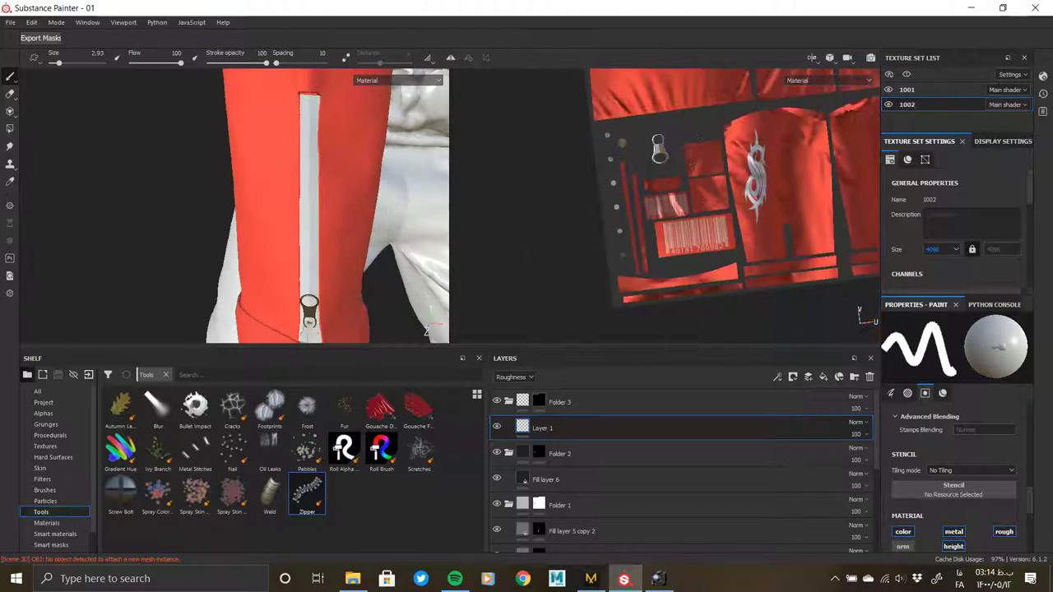
alt+drag(659, 205, 604, 202)
scroll(604, 202, up, 2)
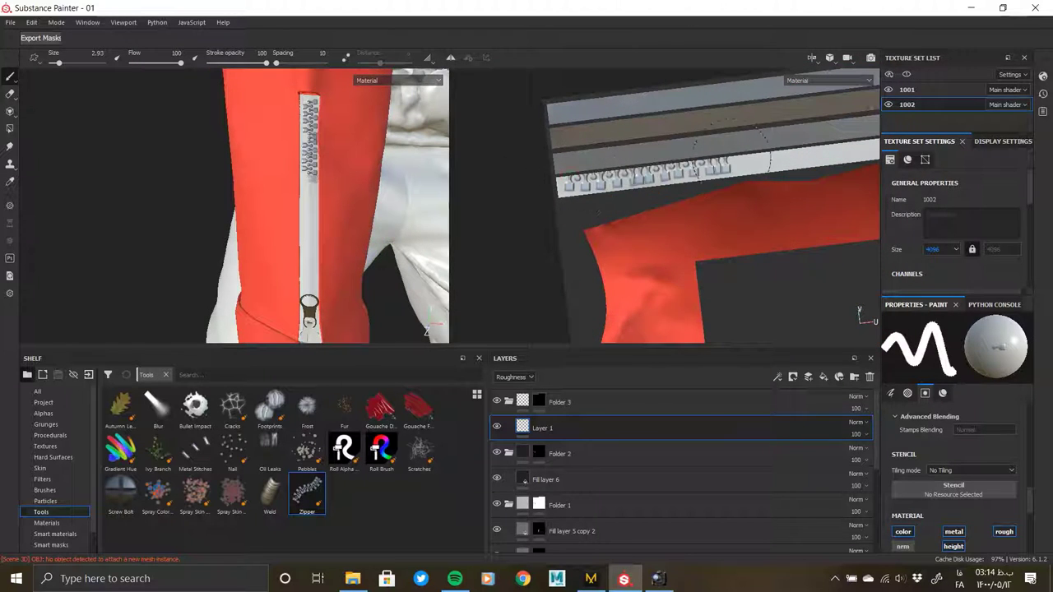
alt+drag(285, 150, 293, 101)
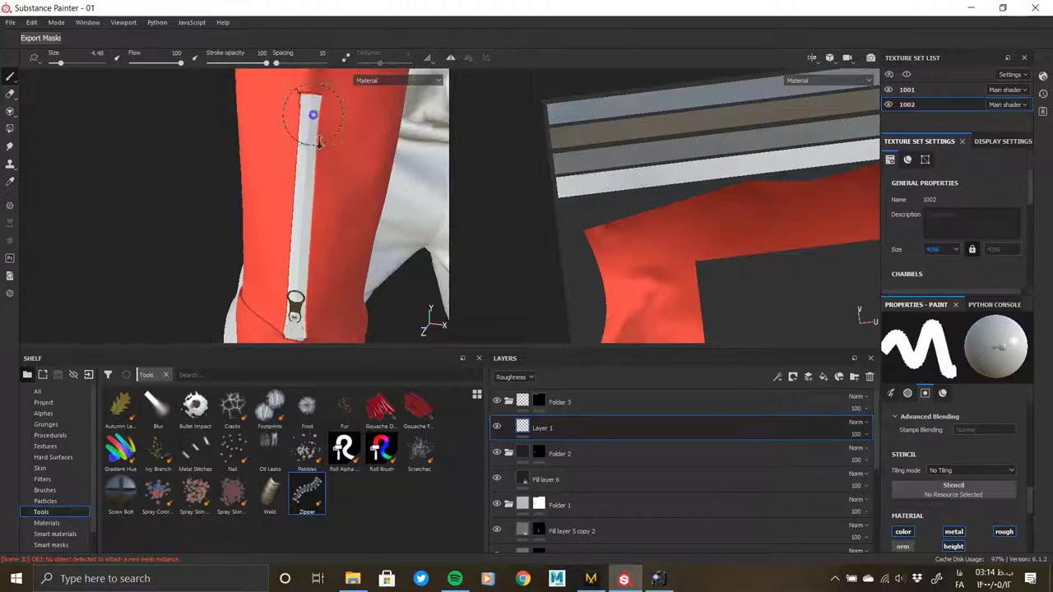
scroll(312, 115, up, 3)
ctrl+right_drag(314, 107, 313, 104)
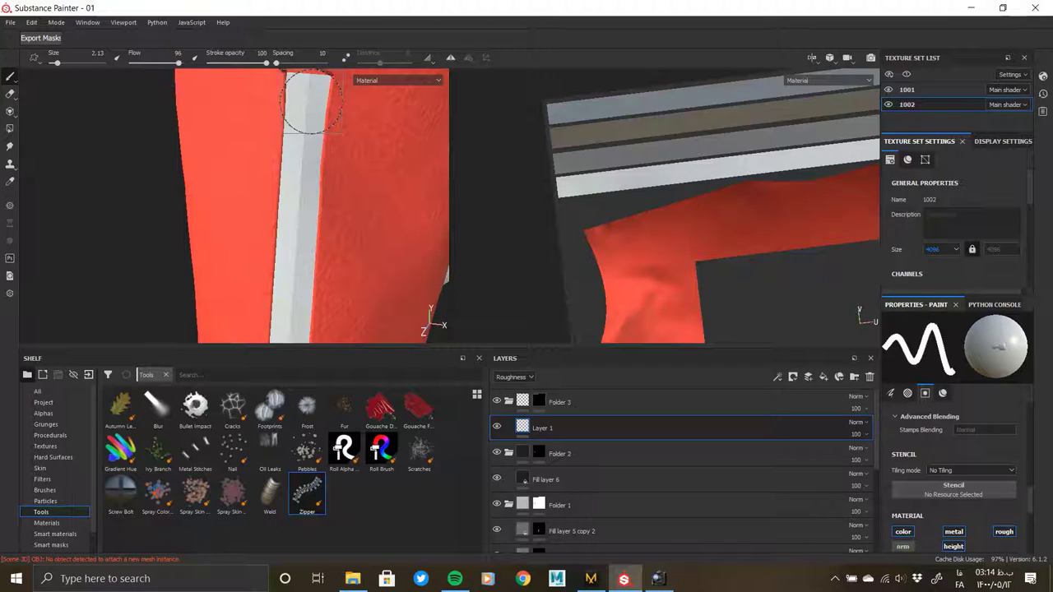
ctrl+right_drag(289, 299, 282, 299)
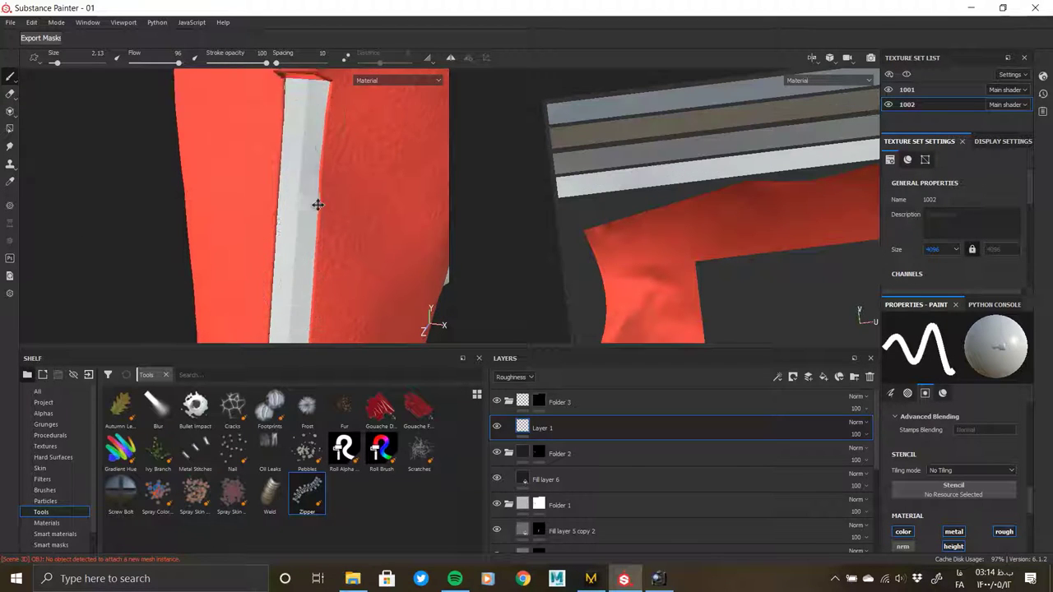
alt+drag(317, 205, 308, 152)
Paint zipper teeth down the strip from its top to the pull at the bottom
shift+click(293, 328)
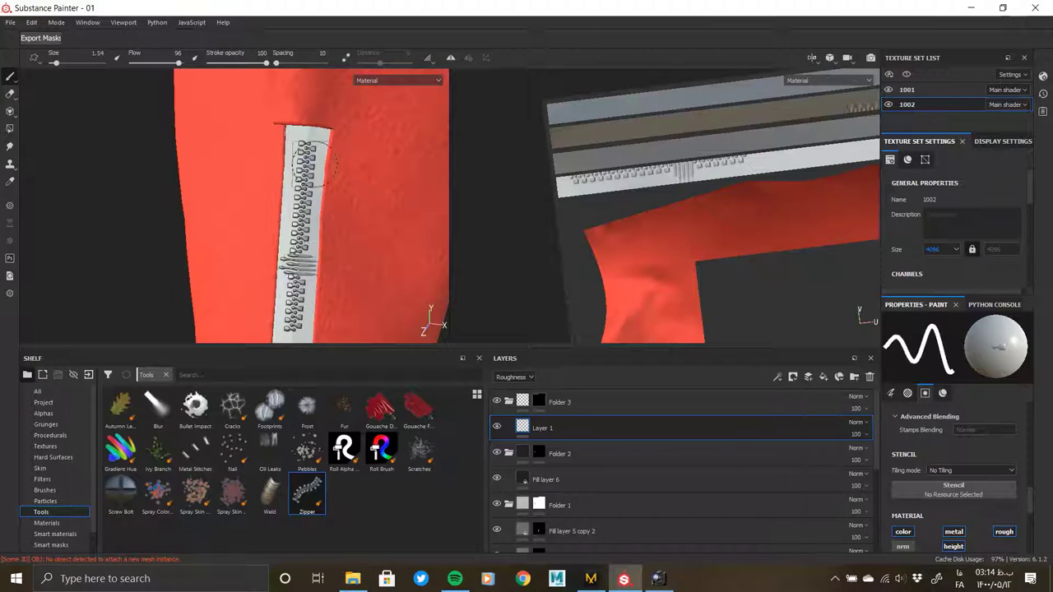
key(ctrl+z)
shift+click(292, 327)
alt+drag(293, 327, 335, 201)
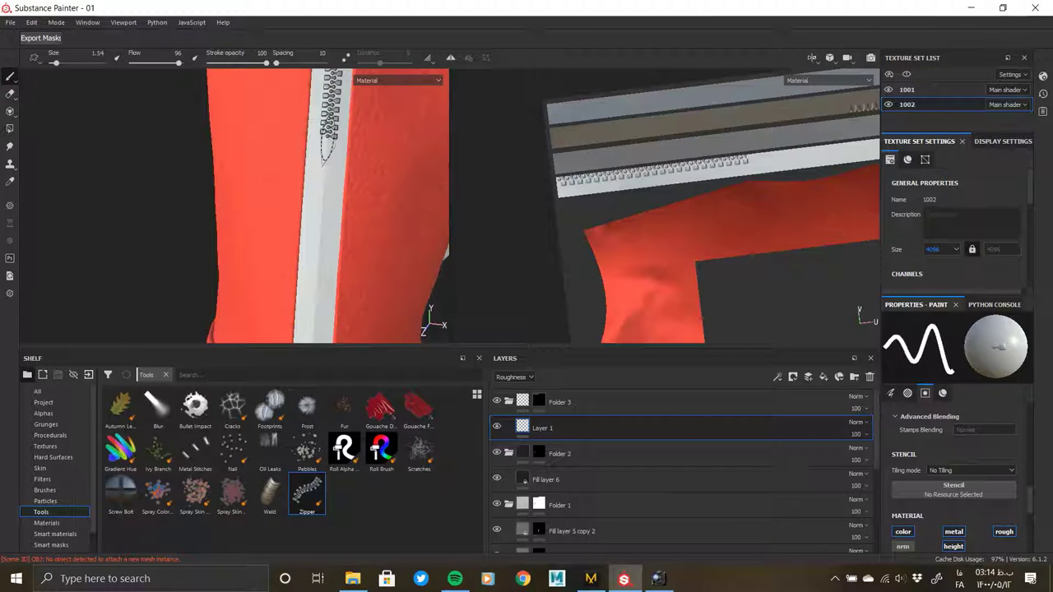
shift+click(313, 325)
alt+drag(313, 325, 333, 185)
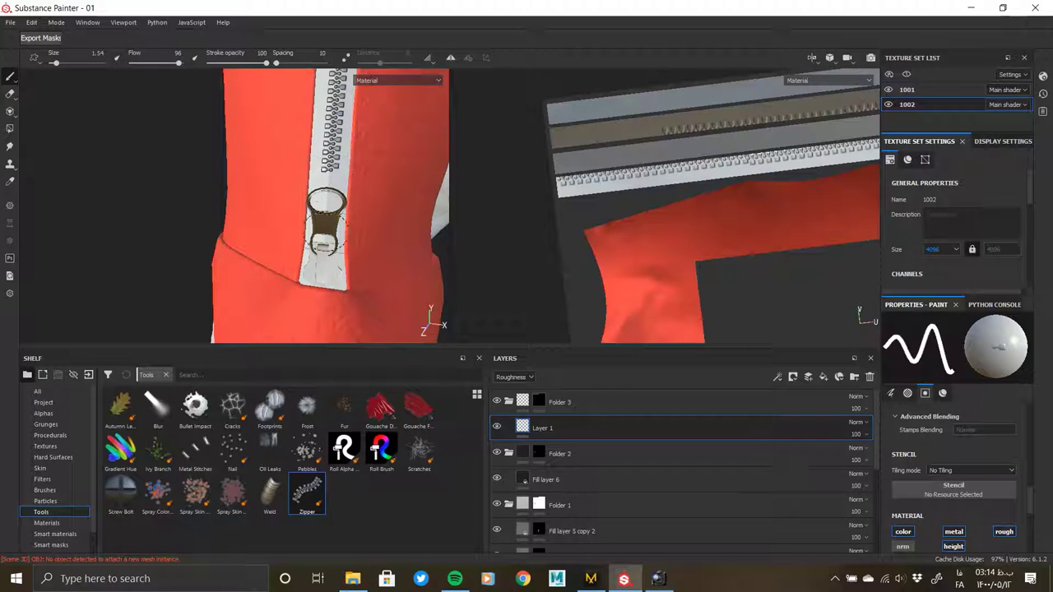
mouse_move(378, 217)
alt+mouse_down()
mouse_move(232, 222)
mouse_move(165, 206)
alt+mouse_up()
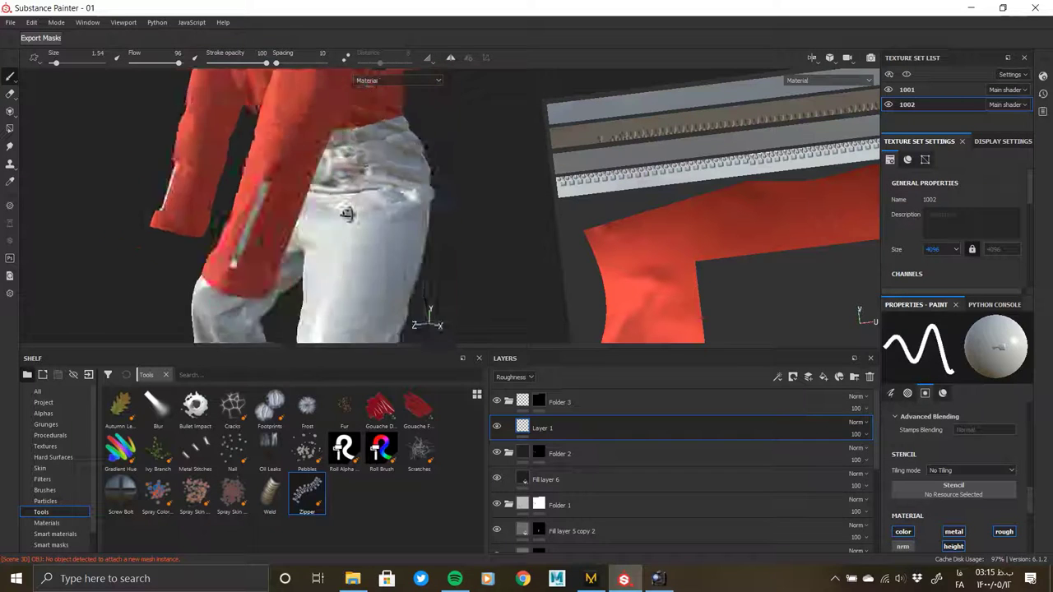
Repaint a straight zipper line along the sleeve strip on Layer 1 and inspect the jacket
click(538, 401)
key(4)
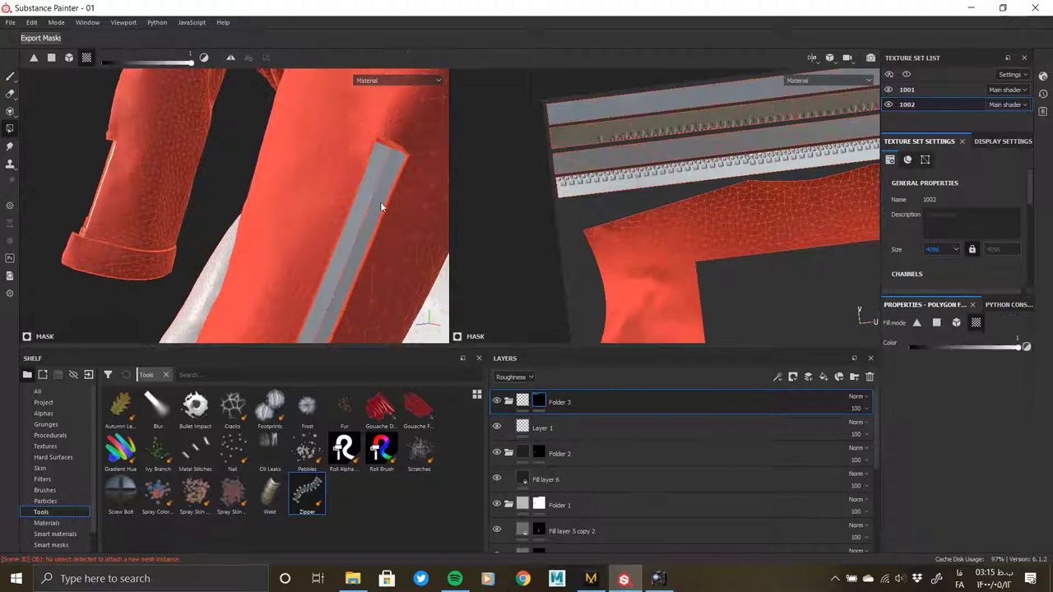
click(523, 427)
key(1)
mouse_move(382, 174)
alt+mouse_down()
mouse_move(357, 176)
mouse_move(380, 169)
alt+mouse_up()
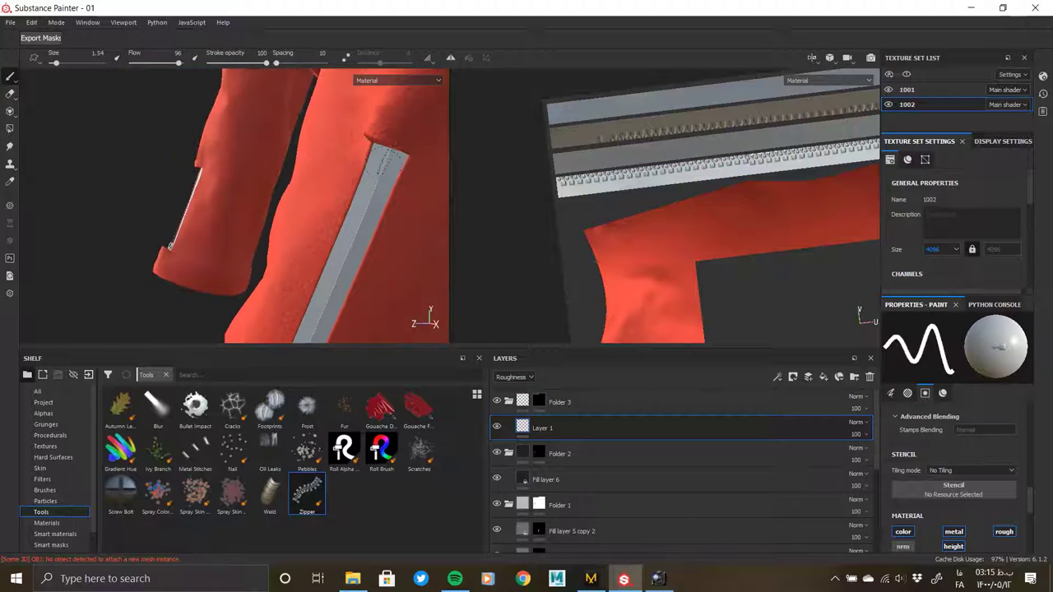
shift+click(330, 296)
key(ctrl+z)
shift+click(313, 325)
alt+drag(313, 325, 401, 137)
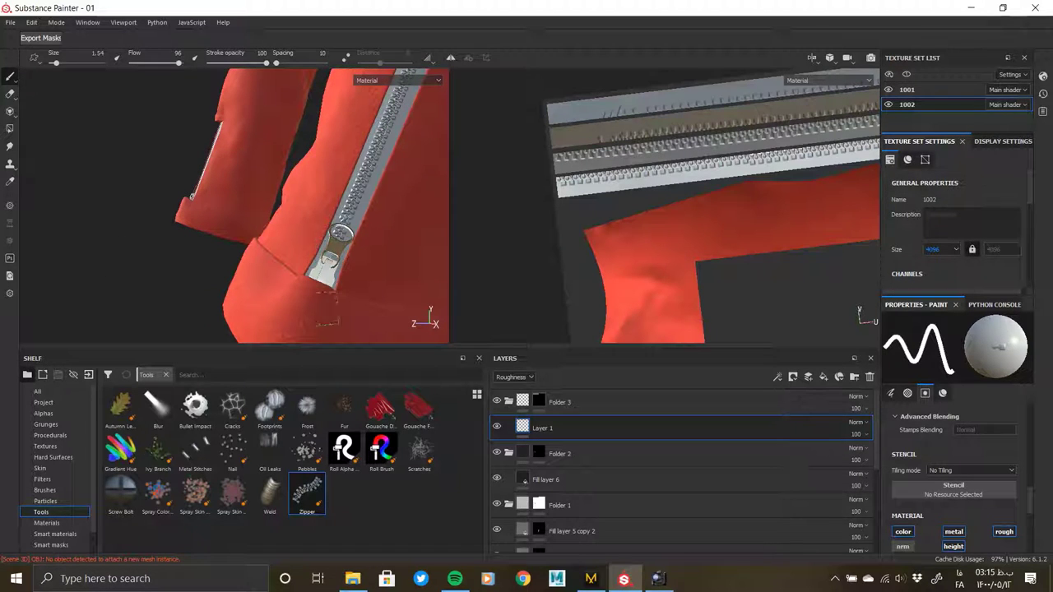
mouse_move(329, 247)
alt+mouse_down()
mouse_move(263, 223)
mouse_move(282, 225)
alt+mouse_up()
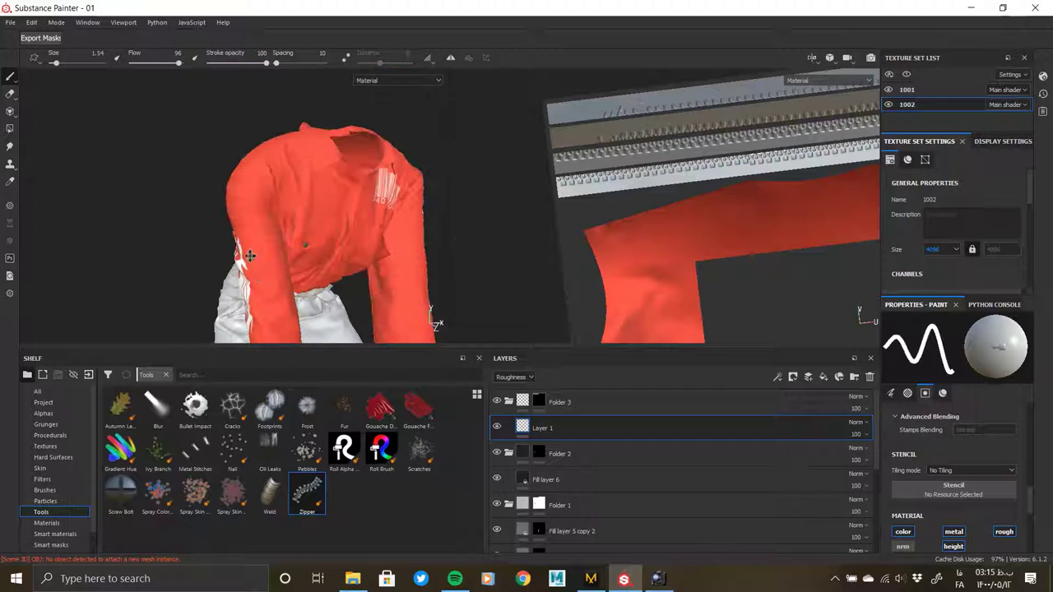
scroll(284, 225, up, 3)
scroll(289, 227, up, 3)
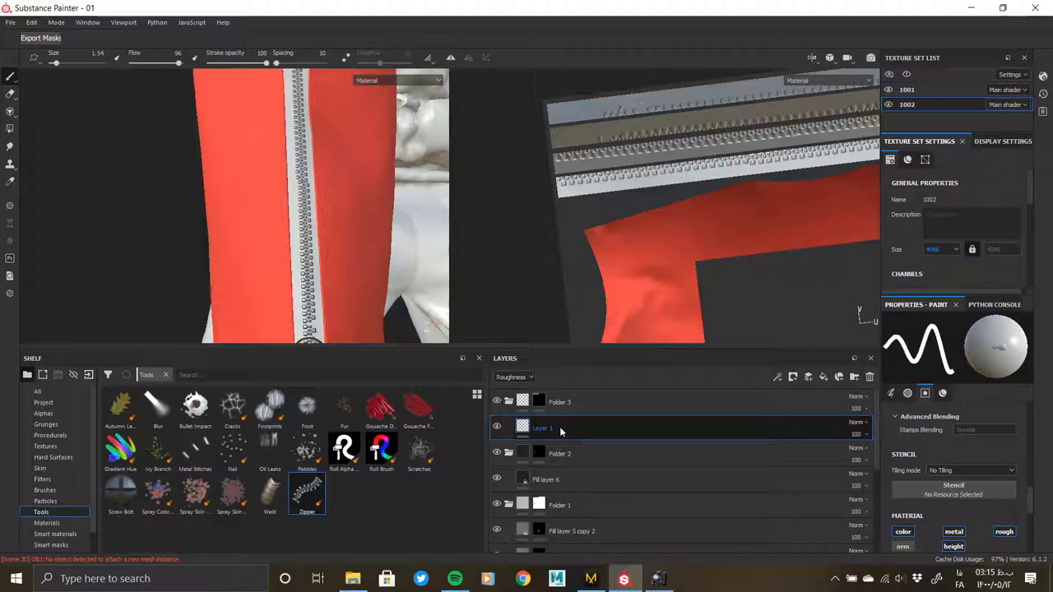
Add Fill layer 7 below Layer 1 in light grey with roughness 0.6068
click(823, 377)
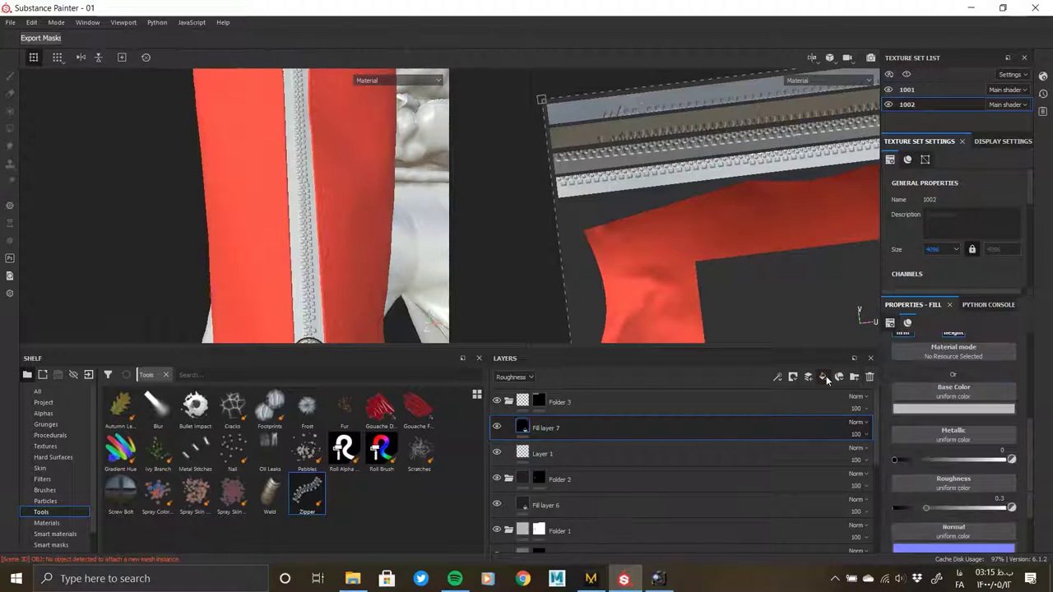
drag(563, 433, 554, 459)
click(933, 409)
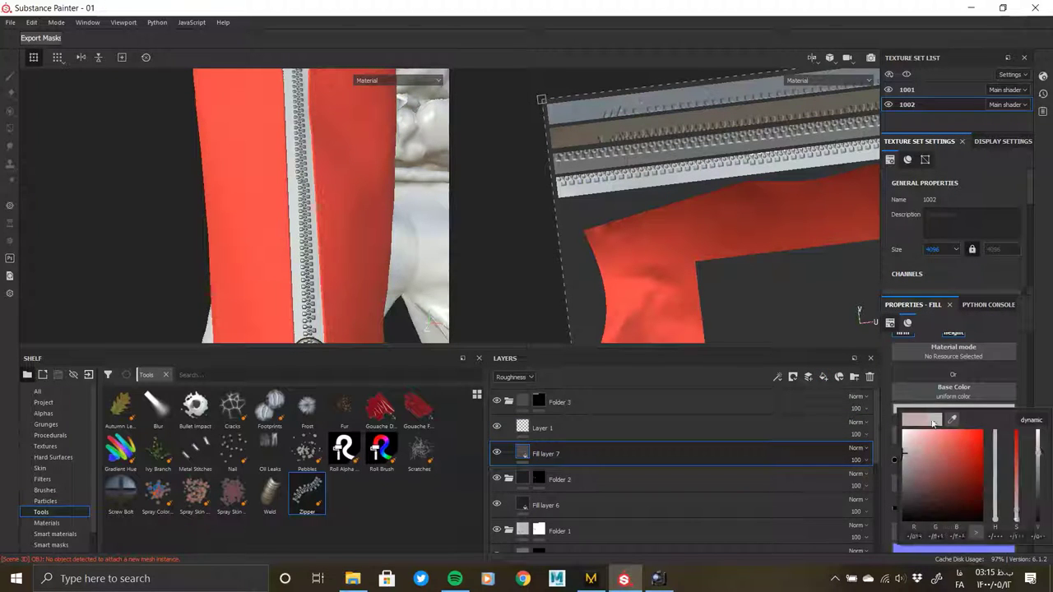
drag(1015, 442, 1017, 514)
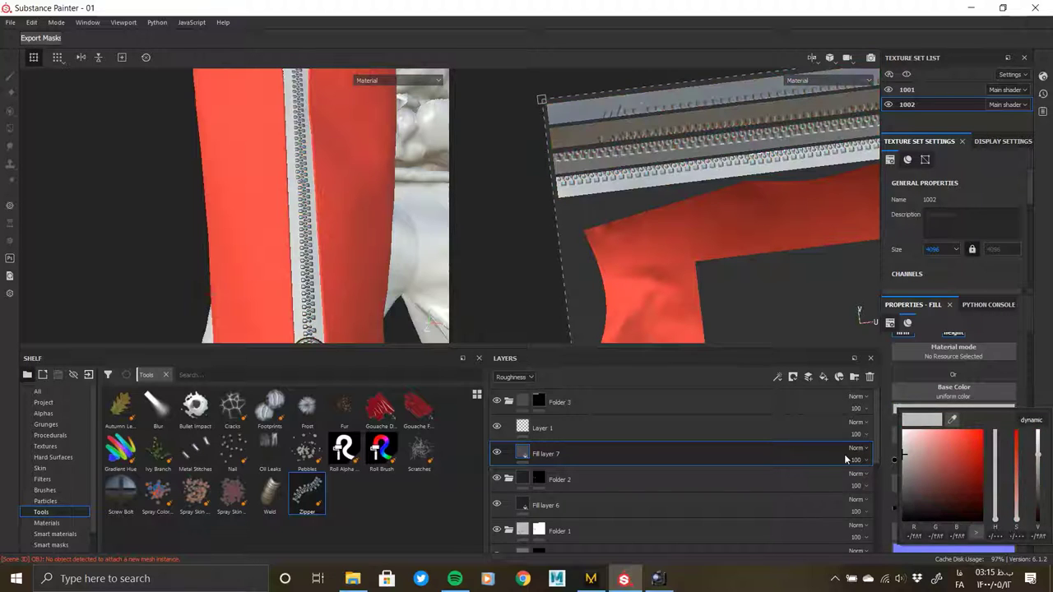
click(836, 446)
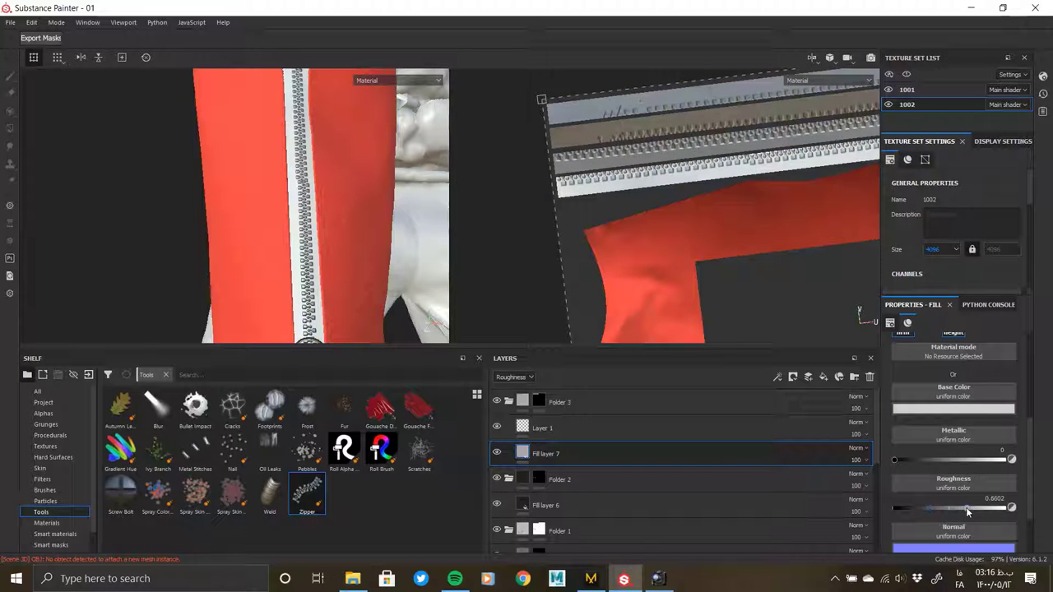
drag(953, 508, 960, 508)
scroll(954, 477, down, 2)
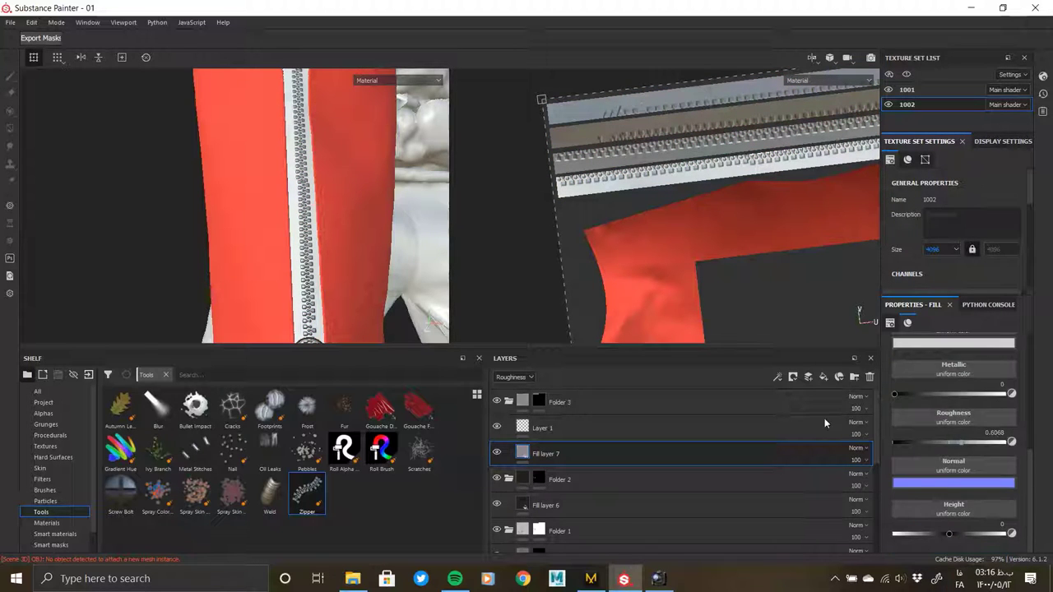
click(913, 344)
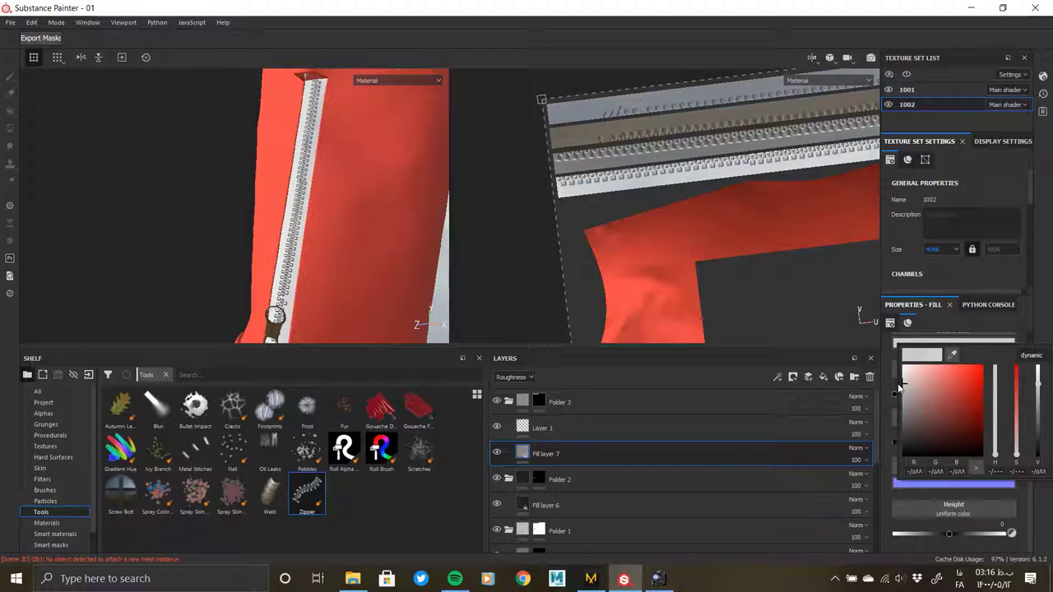
scroll(247, 238, down, 6)
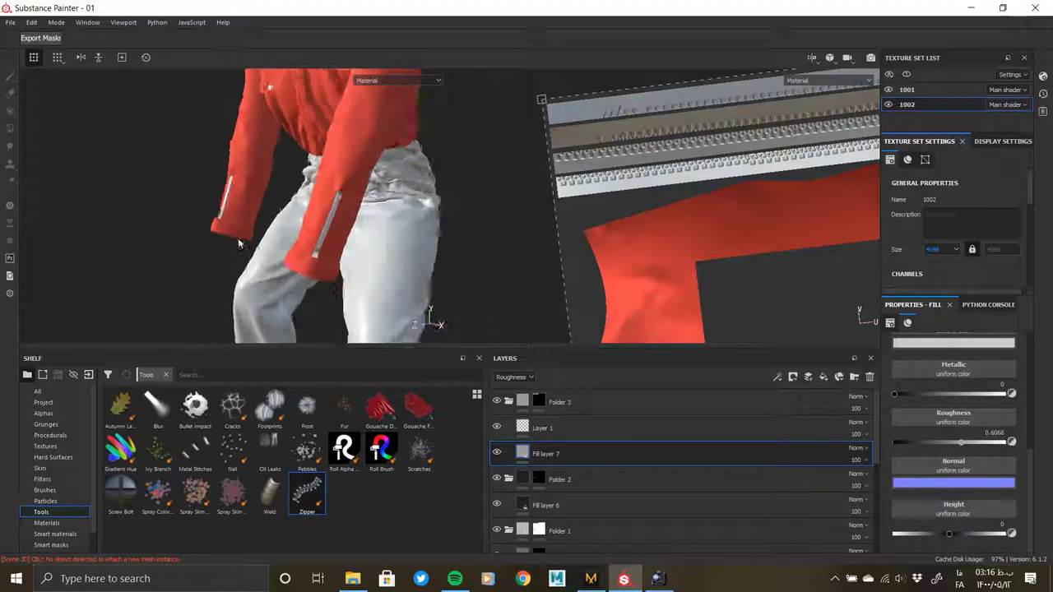
mouse_move(238, 243)
alt+mouse_down()
mouse_move(343, 219)
mouse_move(207, 235)
mouse_move(90, 172)
mouse_move(415, 188)
mouse_move(334, 197)
mouse_move(402, 230)
mouse_move(197, 202)
mouse_move(175, 209)
alt+mouse_up()
Browse the suit reference photos in ACDSee, then close the viewer
click(659, 579)
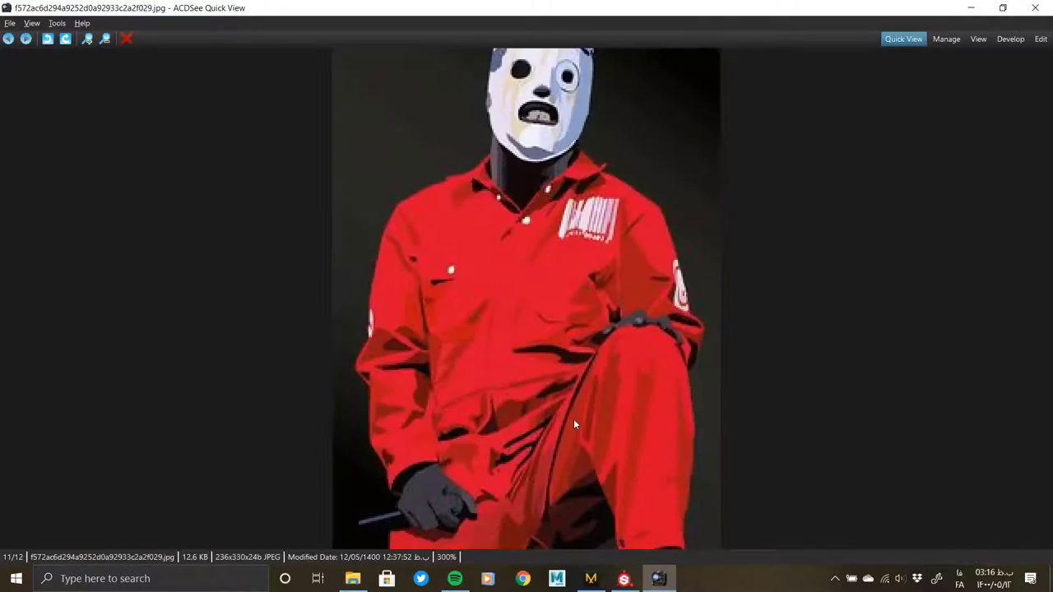
scroll(573, 424, up, 1)
scroll(560, 386, up, 1)
scroll(542, 354, up, 1)
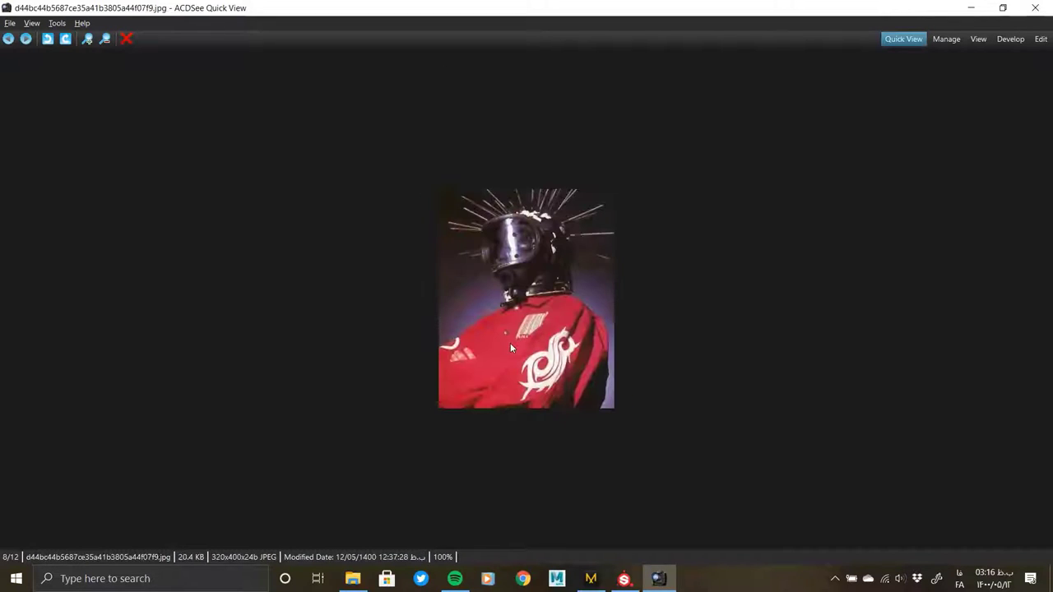
scroll(510, 343, up, 1)
key(Escape)
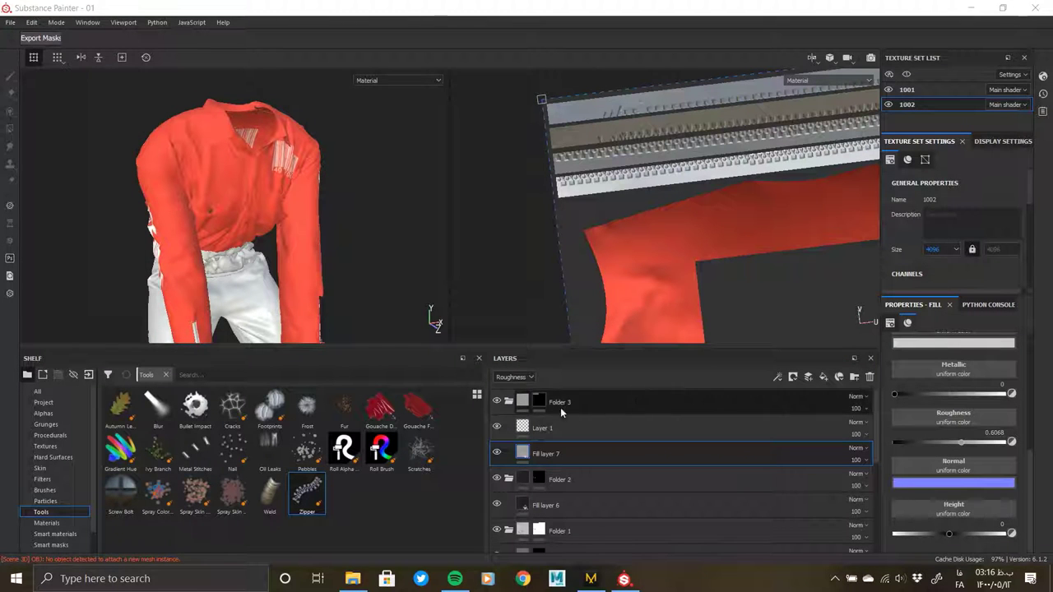
Collapse Folders 3 and 2 and copy Folder 1 from texture set 1002
click(509, 403)
click(508, 427)
click(549, 457)
right_click(599, 459)
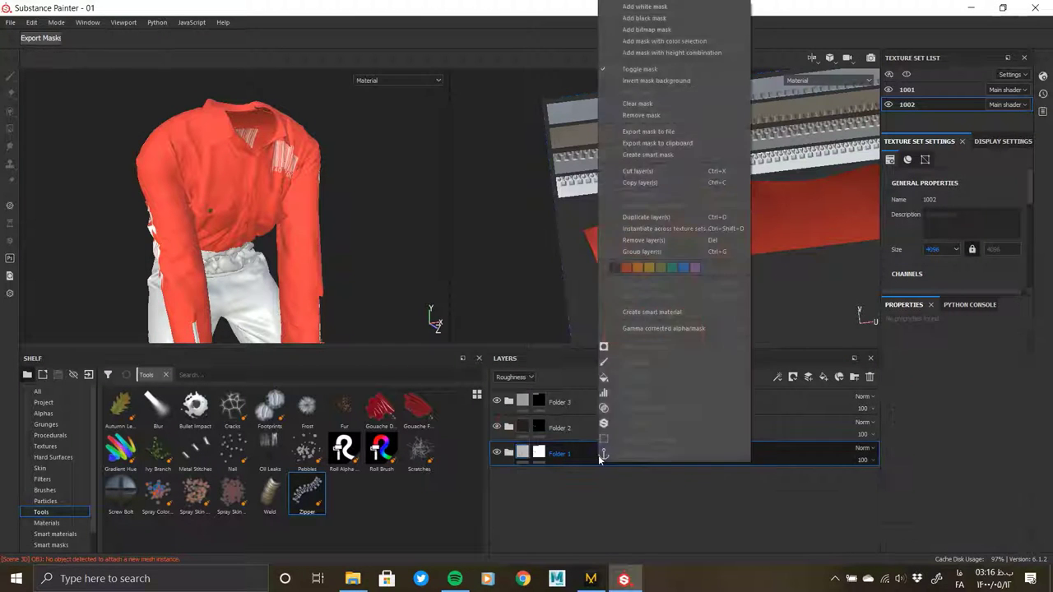
click(593, 287)
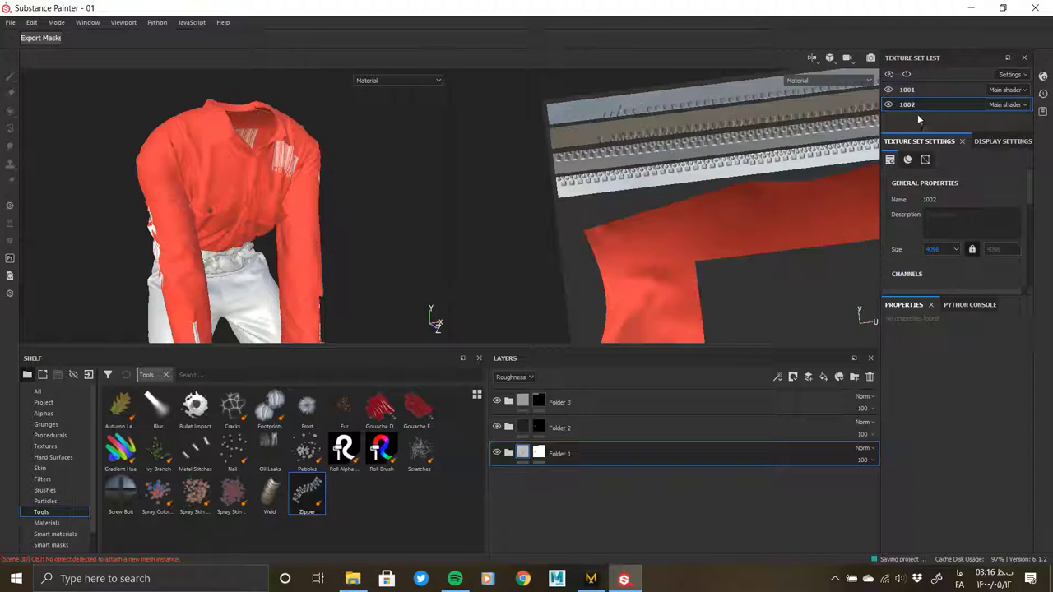
In texture set 1001, delete Layer 1 and paste Folder 1 in its place
click(920, 91)
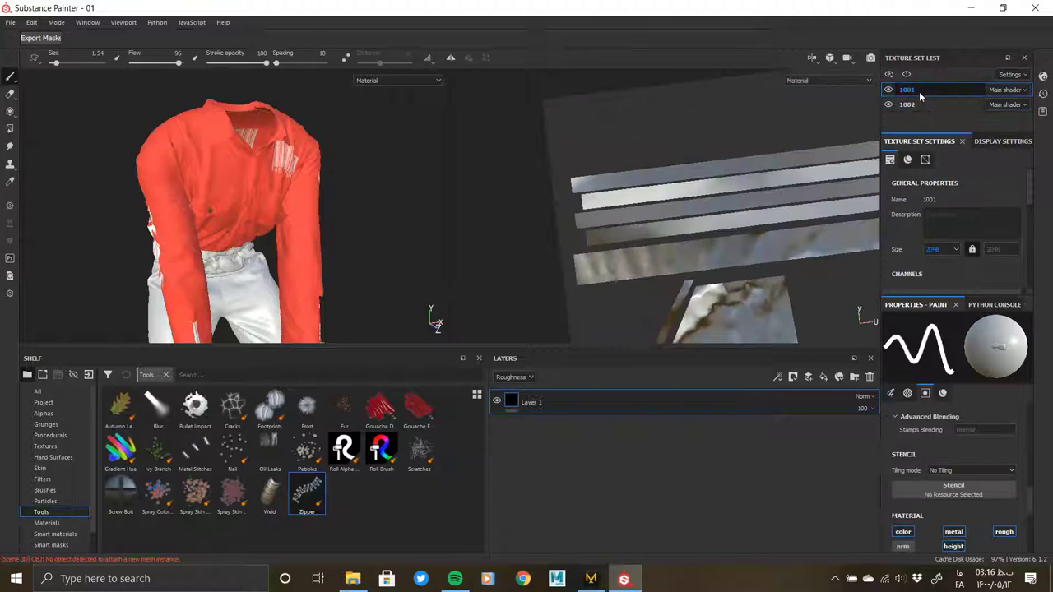
alt+drag(674, 228, 604, 118)
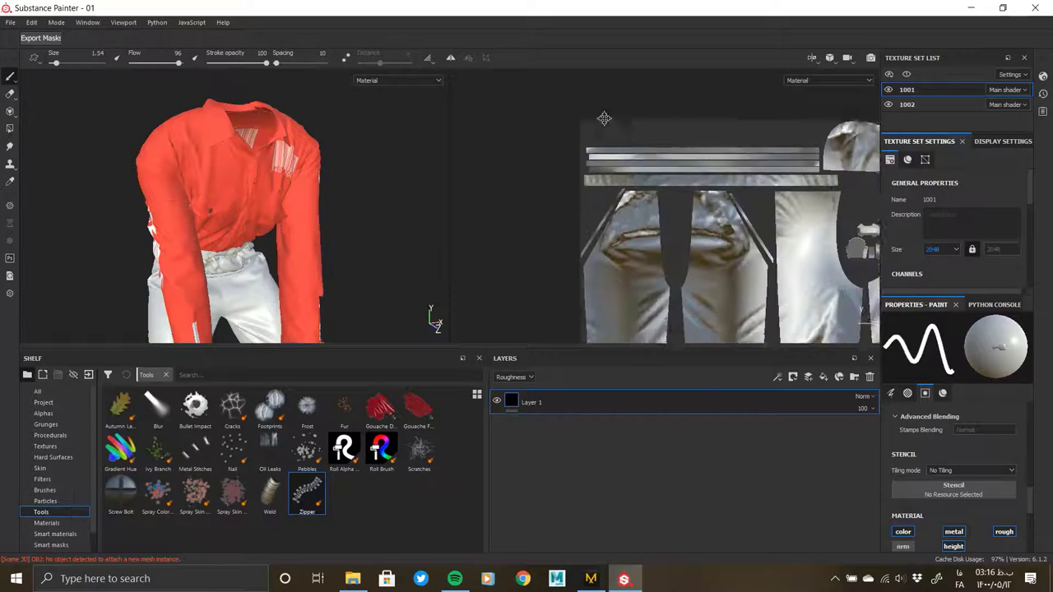
middle_drag(604, 119, 560, 70)
click(870, 380)
right_click(636, 435)
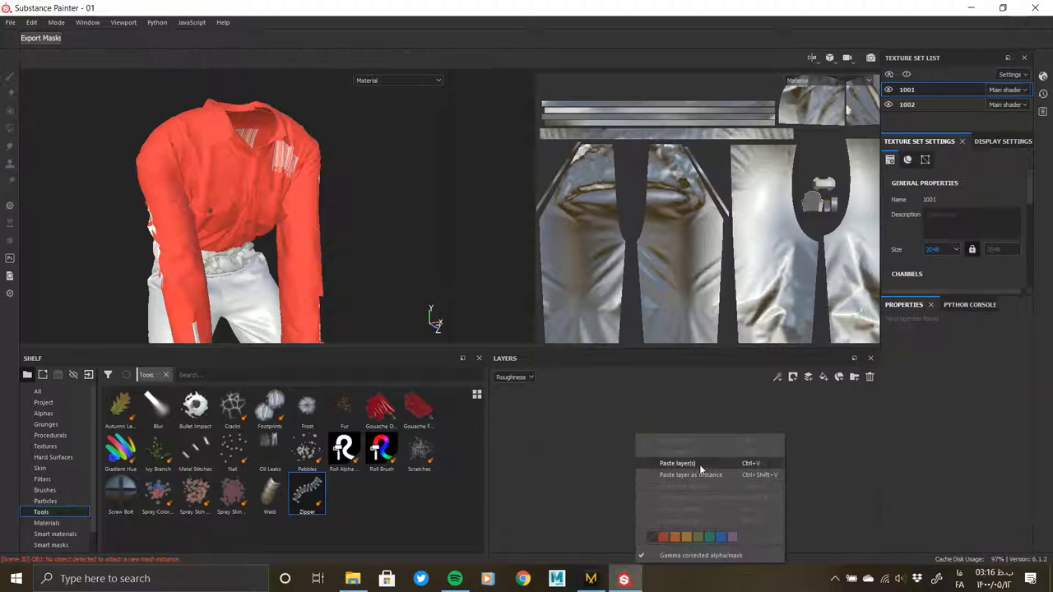
click(700, 464)
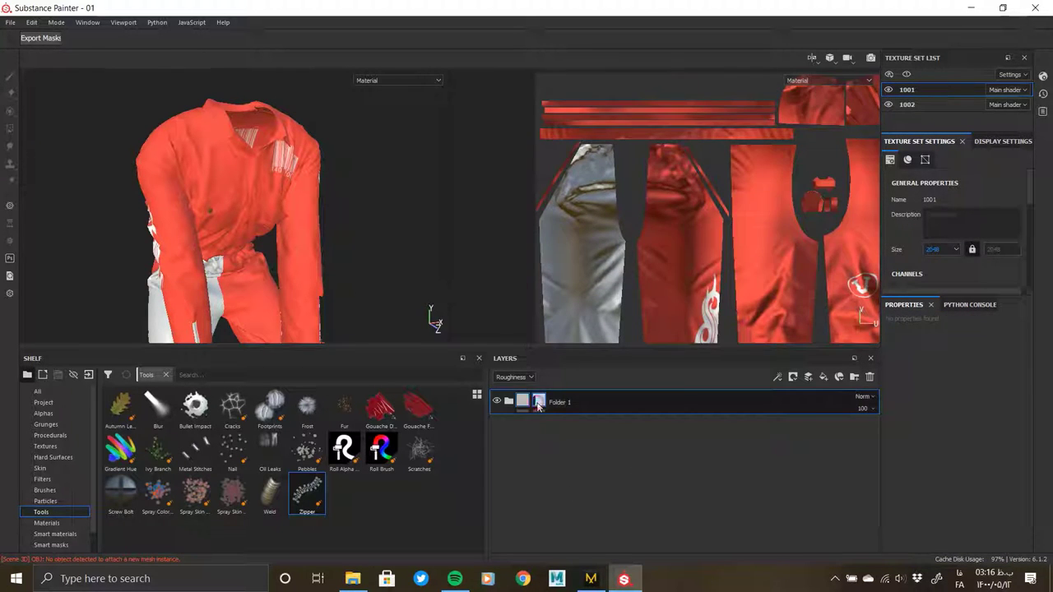
Clear Folder 1's mask so the red covers the whole trousers
right_click(539, 403)
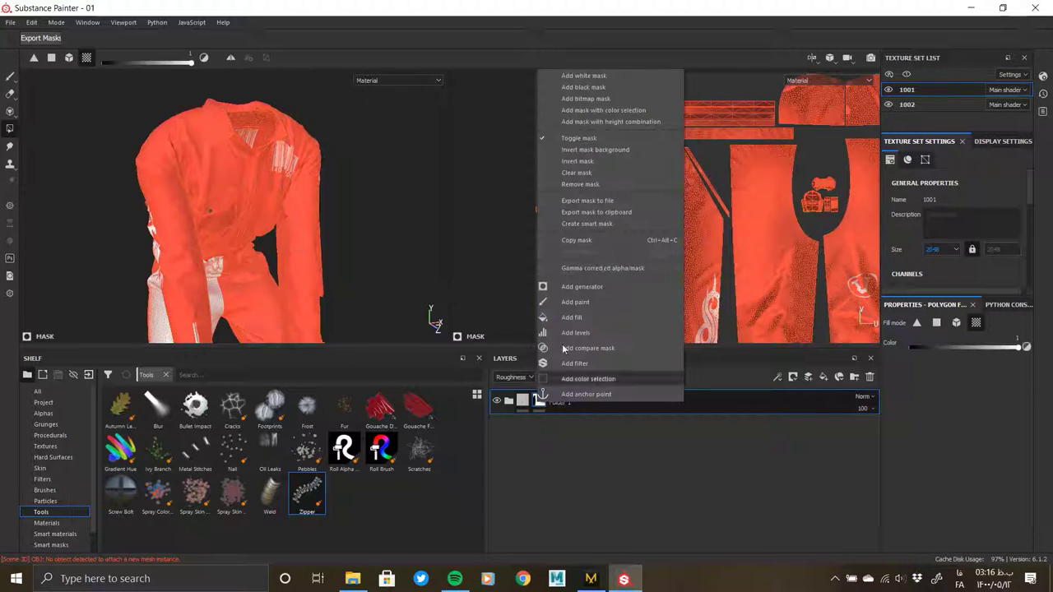
click(578, 180)
mouse_move(260, 239)
alt+mouse_down()
mouse_move(314, 326)
mouse_move(298, 199)
mouse_move(212, 212)
mouse_move(350, 225)
mouse_move(70, 238)
alt+mouse_up()
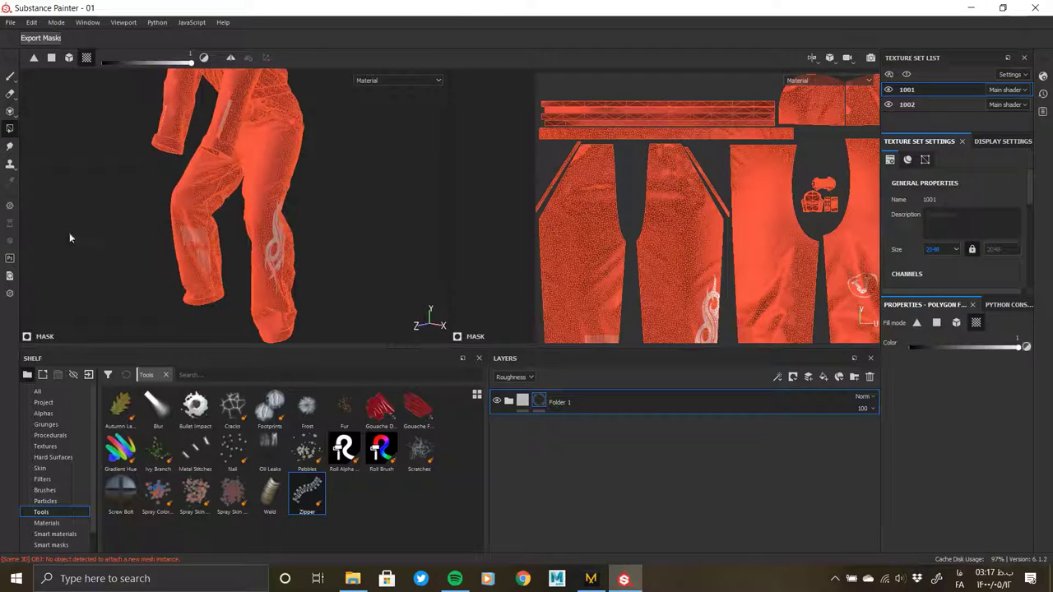
click(515, 401)
mouse_move(272, 206)
alt+mouse_down()
mouse_move(199, 243)
mouse_move(247, 96)
mouse_move(244, 196)
mouse_move(223, 176)
mouse_move(353, 263)
alt+mouse_up()
Delete the tribal logo layers, Fill layer 5 and its copies, from Folder 1
click(508, 402)
click(496, 427)
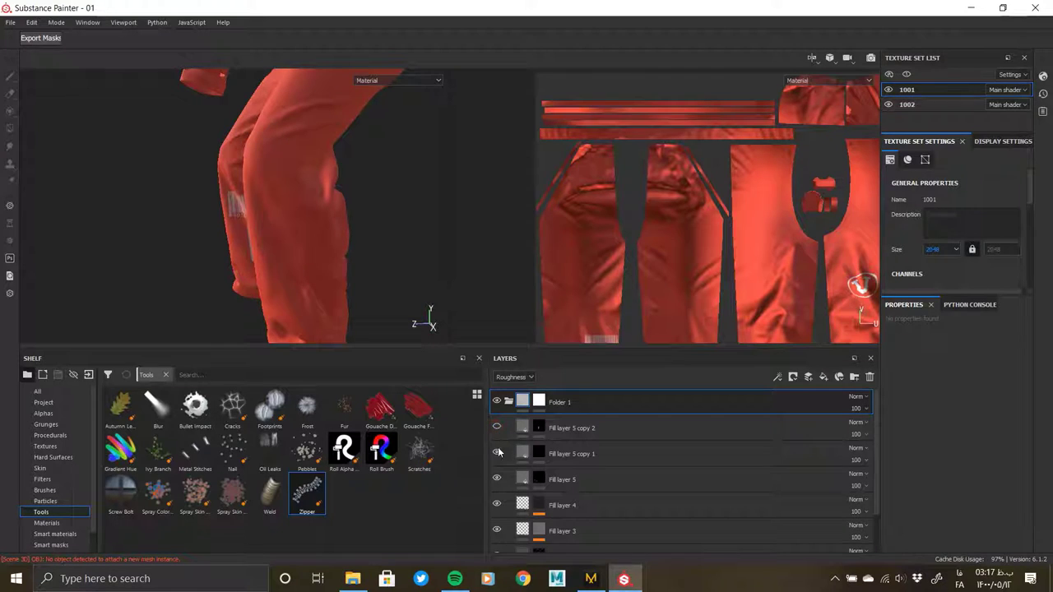
click(572, 428)
shift+click(563, 480)
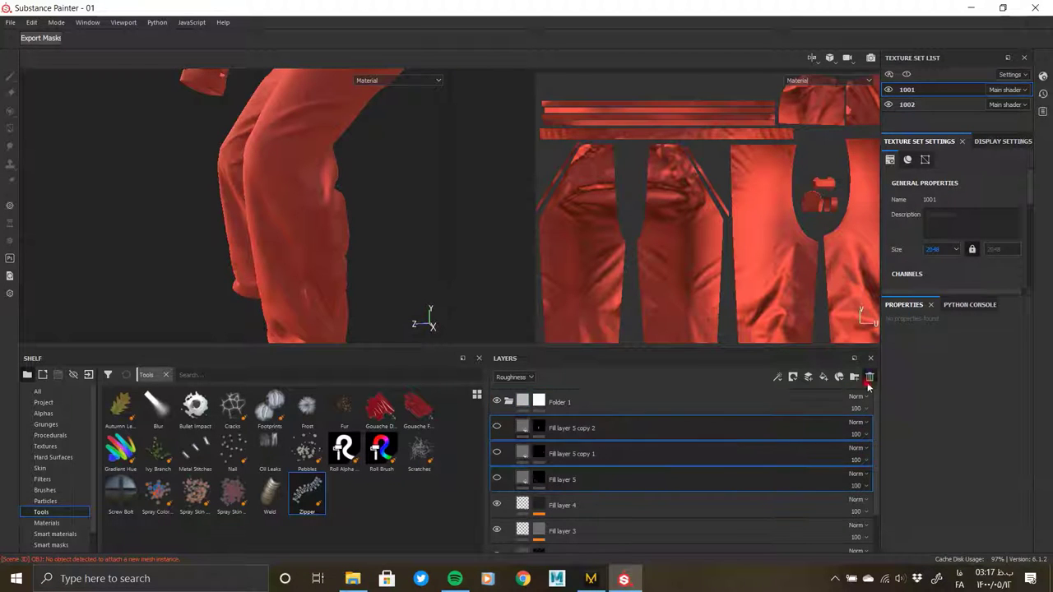
click(869, 376)
mouse_move(255, 270)
alt+mouse_down()
mouse_move(294, 269)
mouse_move(283, 232)
mouse_move(371, 181)
mouse_move(228, 141)
mouse_move(251, 239)
mouse_move(124, 221)
mouse_move(414, 224)
mouse_move(132, 219)
mouse_move(186, 195)
mouse_move(255, 89)
alt+mouse_up()
Polygon-fill the trousers' zipper strip out of Folder 1's mask down the leg
click(539, 401)
key(4)
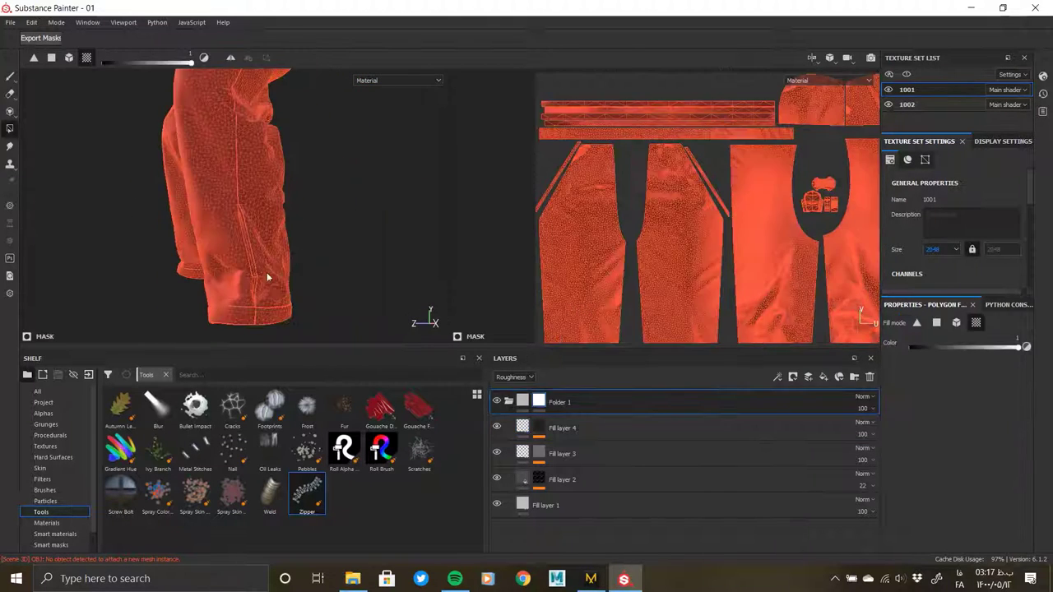
scroll(269, 254, up, 3)
scroll(235, 264, up, 3)
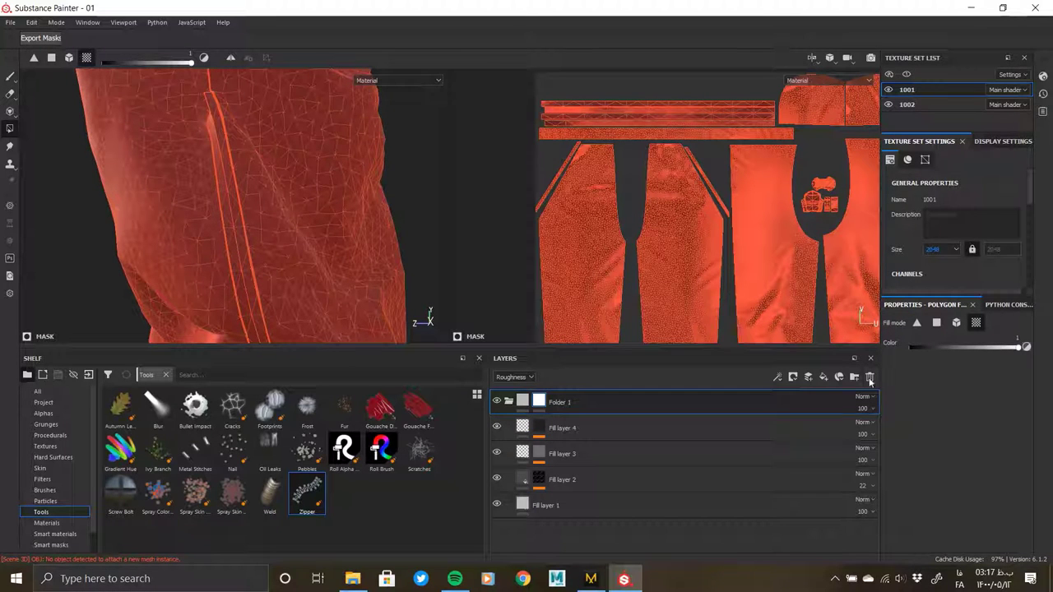
alt+drag(323, 278, 277, 181)
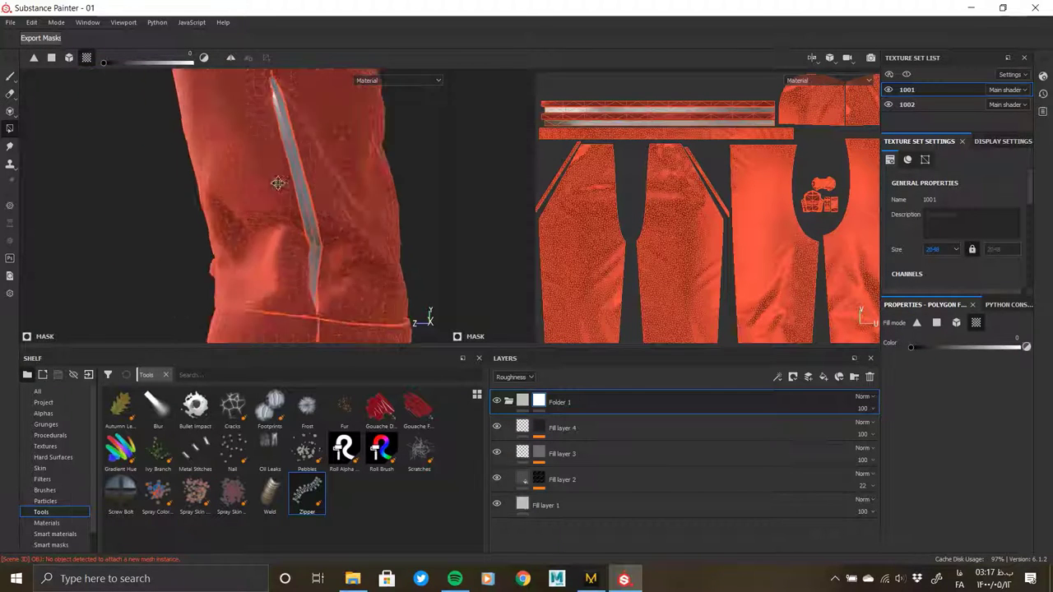
scroll(341, 234, down, 5)
alt+right_drag(230, 275, 223, 356)
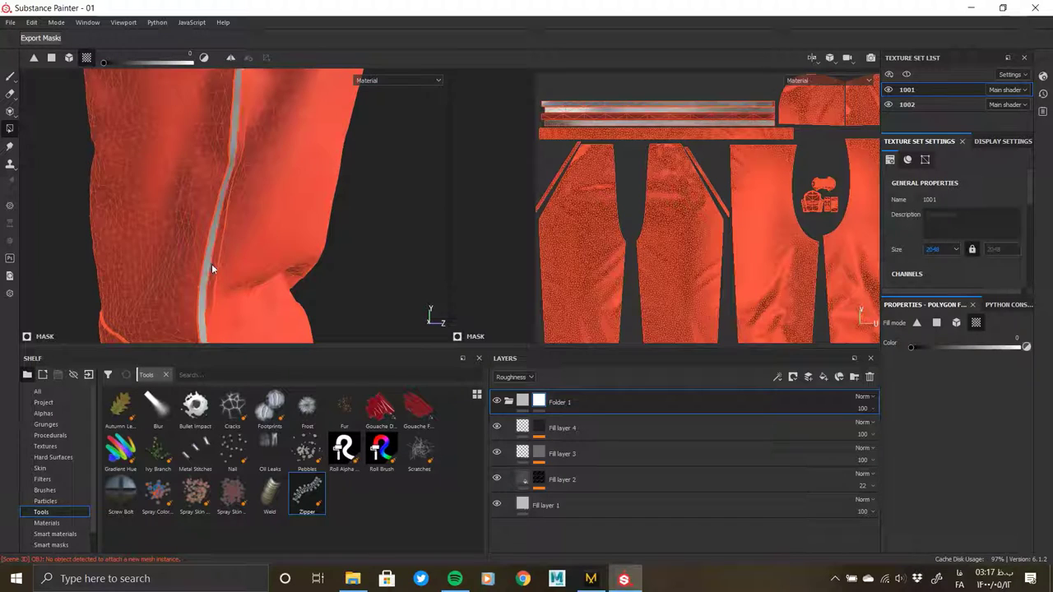
click(524, 402)
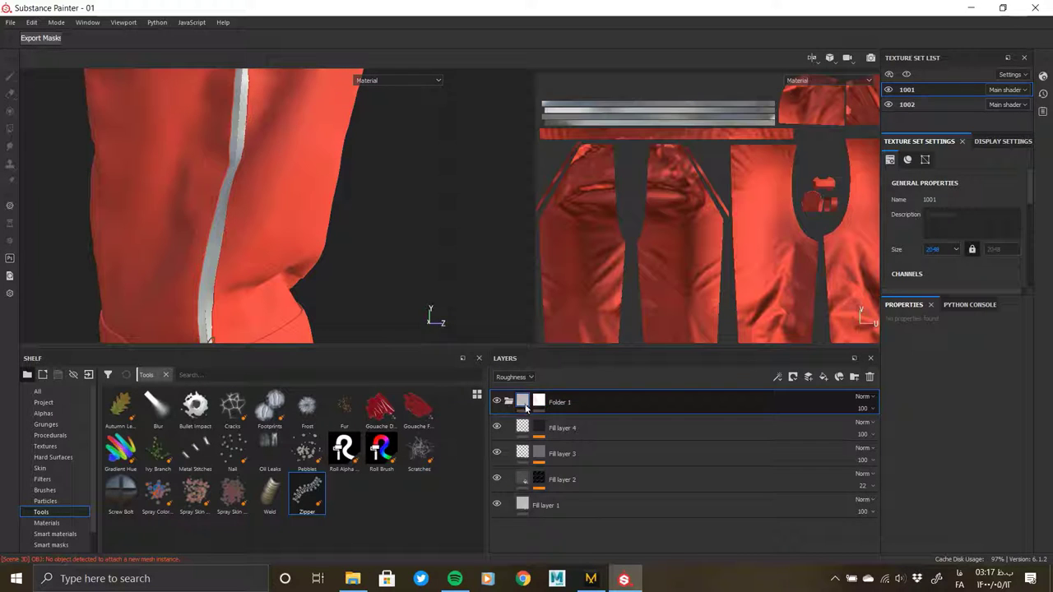
Add a fill layer inside a new masked Folder 2 for the zipper strip
click(826, 380)
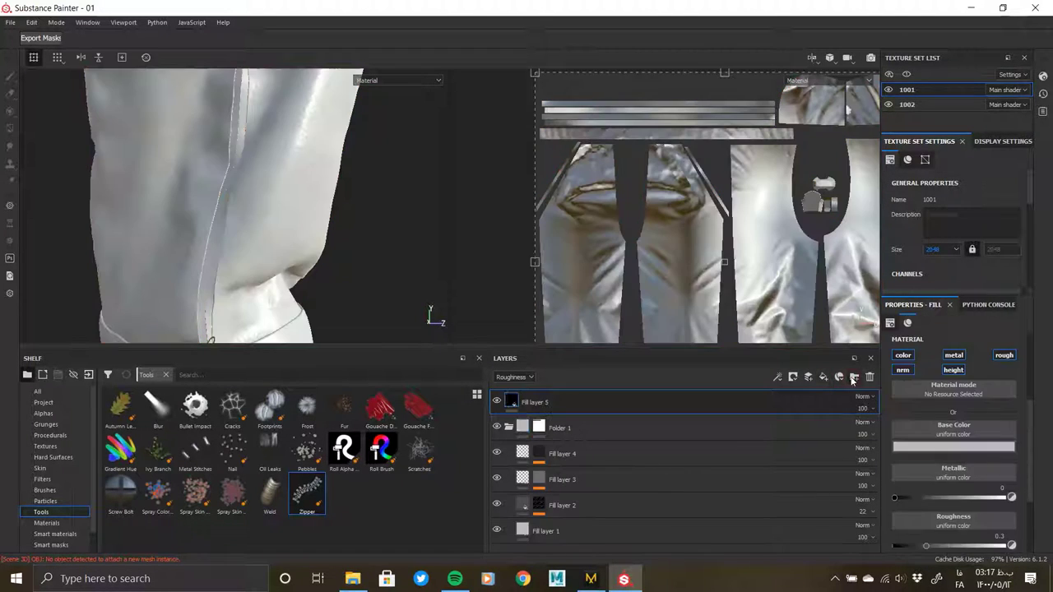
click(854, 377)
click(539, 404)
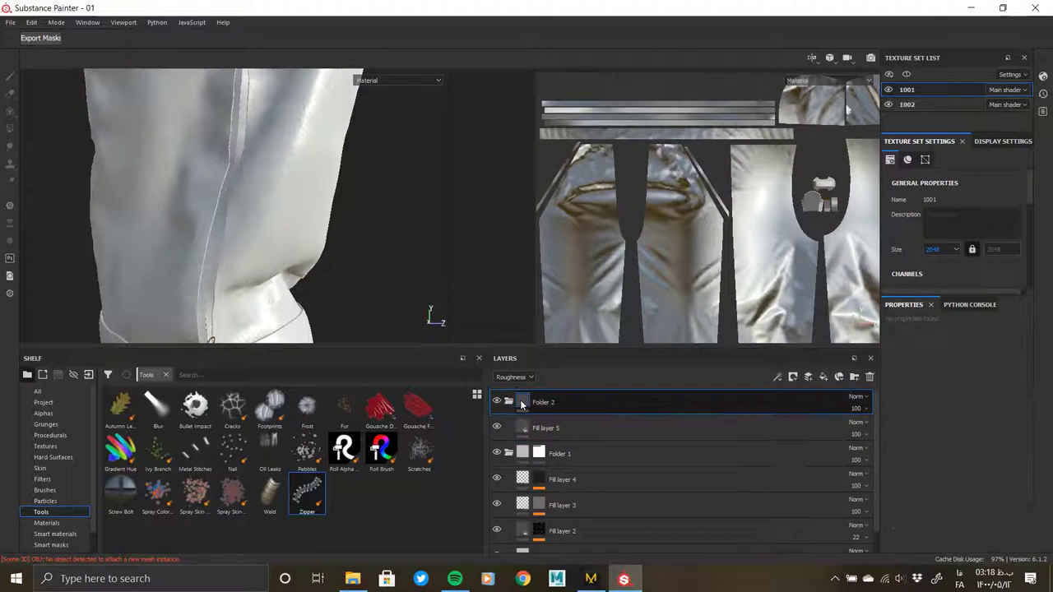
right_click(538, 404)
click(558, 215)
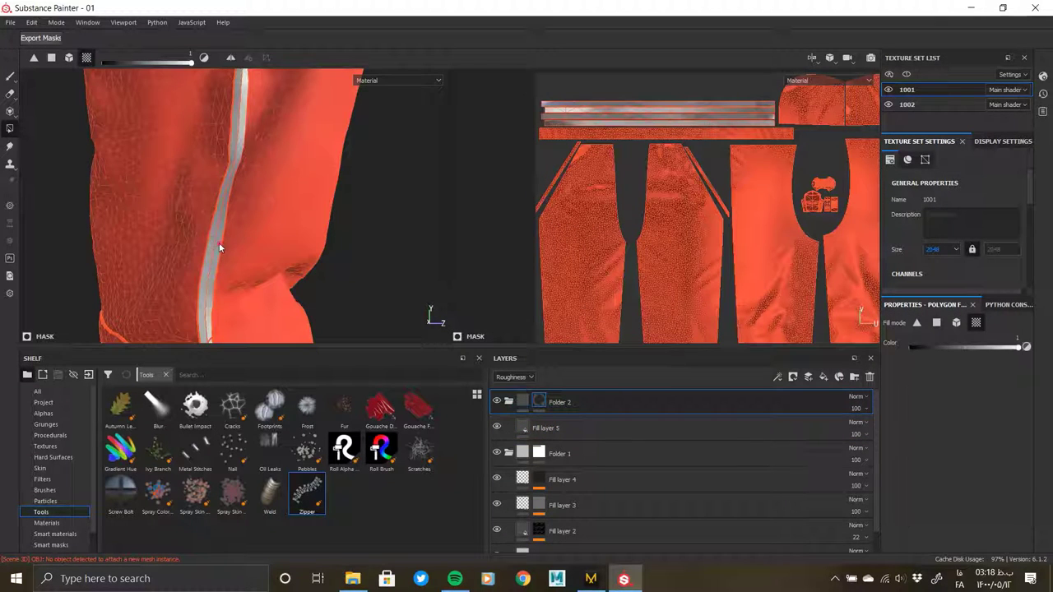
mouse_move(219, 242)
alt+mouse_down()
mouse_move(392, 201)
mouse_move(382, 214)
alt+mouse_up()
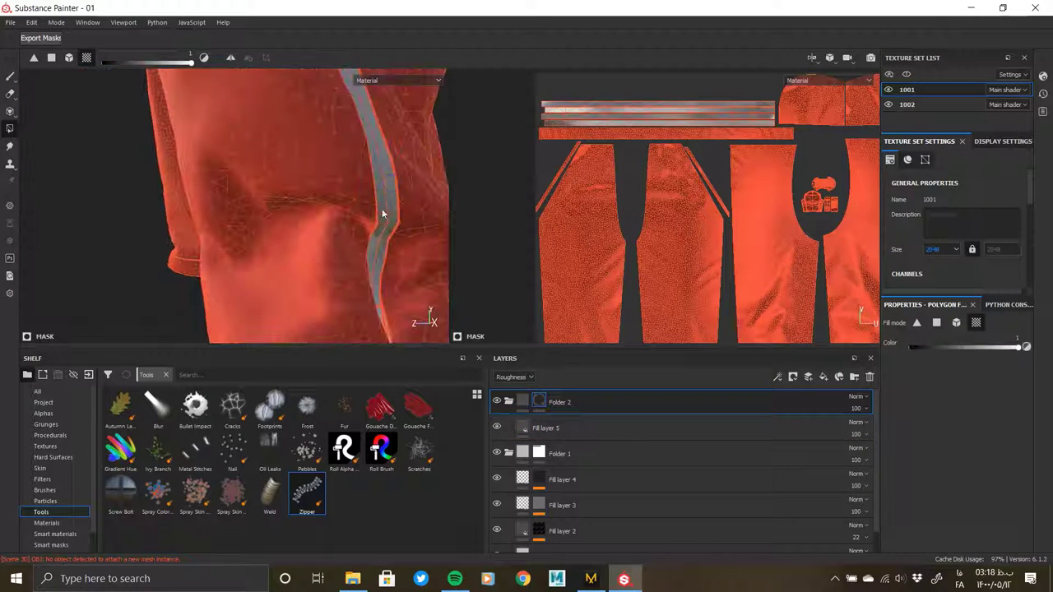
click(655, 425)
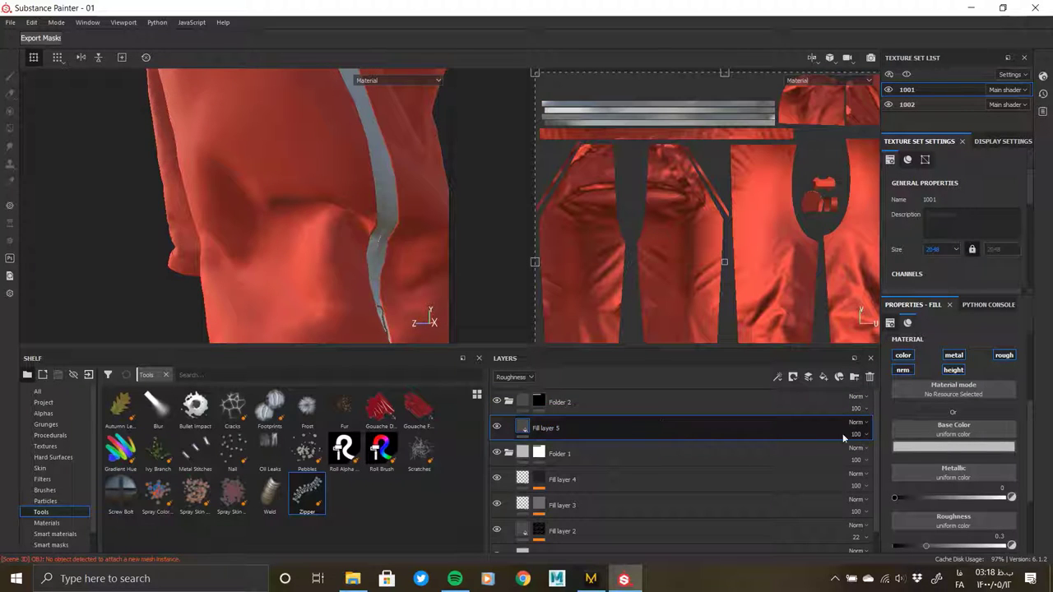
mouse_move(352, 230)
alt+mouse_down()
mouse_move(459, 248)
mouse_move(115, 233)
mouse_move(151, 220)
mouse_move(324, 242)
mouse_move(282, 319)
mouse_move(329, 265)
mouse_move(411, 296)
mouse_move(377, 278)
mouse_move(327, 288)
alt+mouse_up()
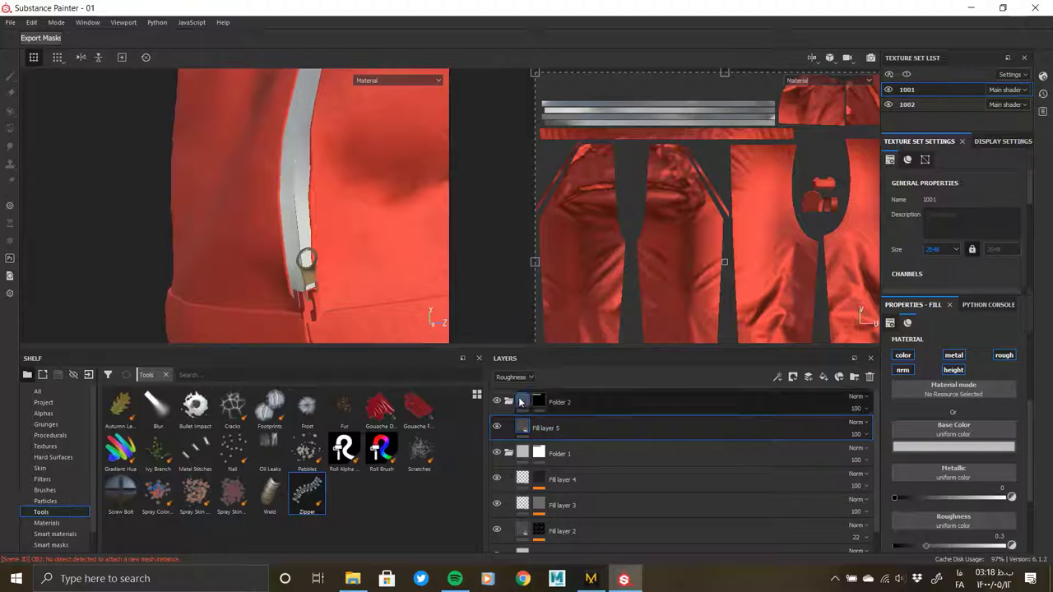
Add a new paint layer and paint zipper teeth down the trousers' grey strip
key(ctrl+shift+l)
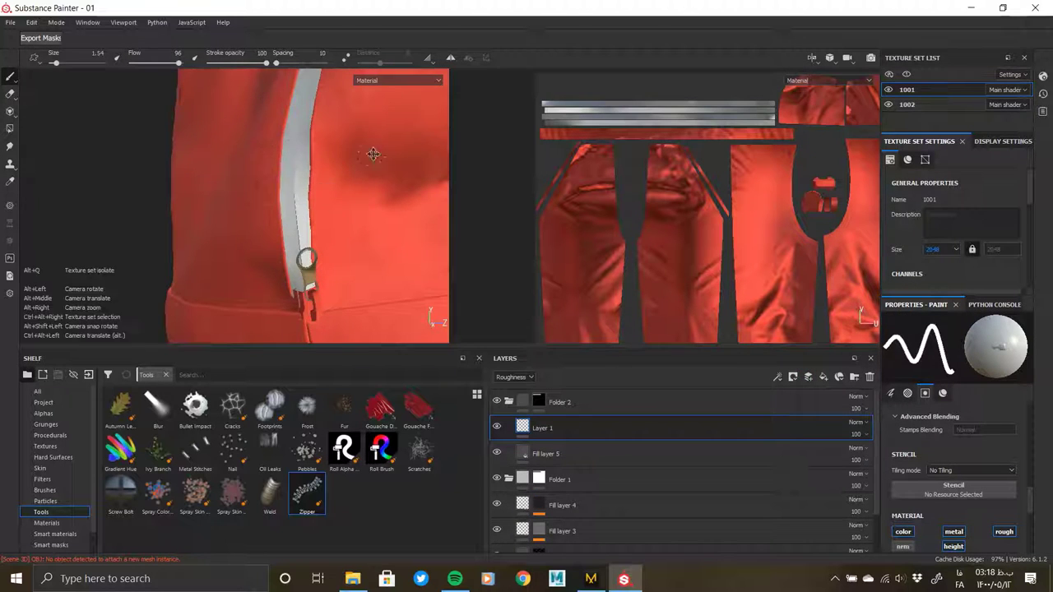
alt+drag(373, 154, 301, 220)
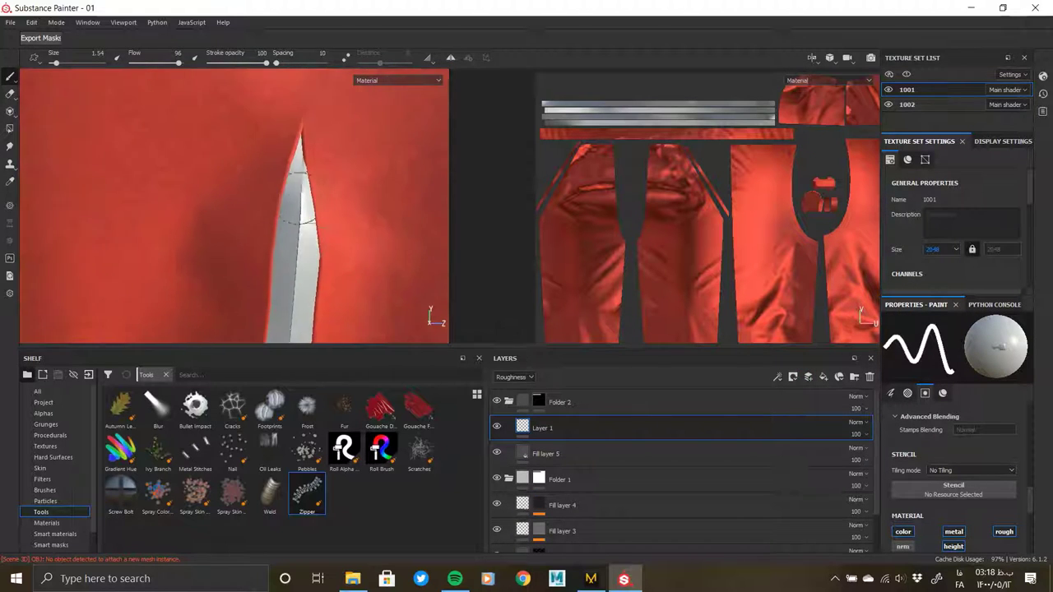
alt+drag(288, 317, 349, 70)
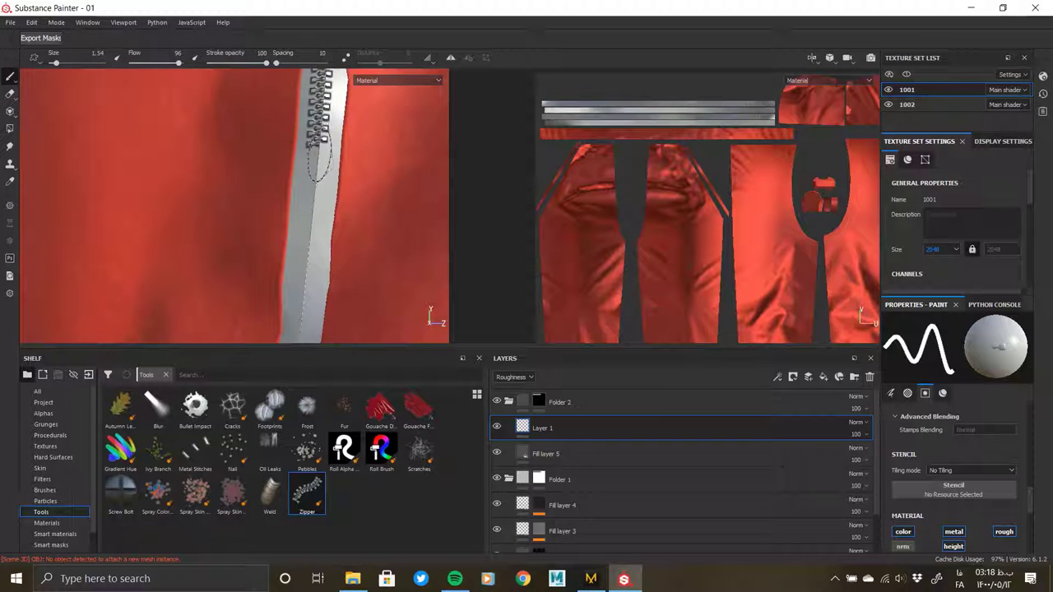
alt+drag(304, 305, 334, 92)
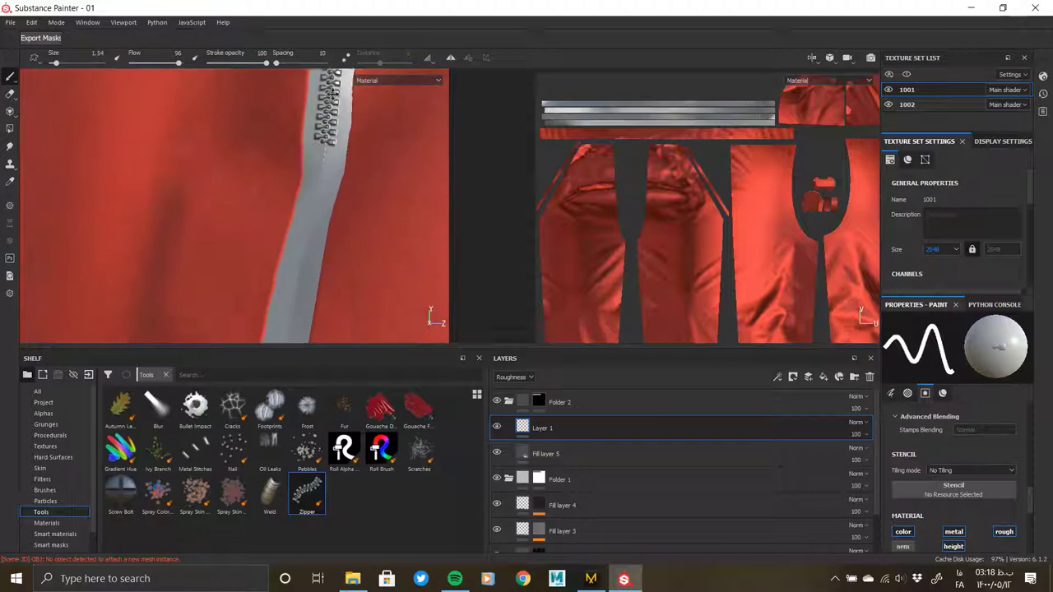
shift+click(299, 251)
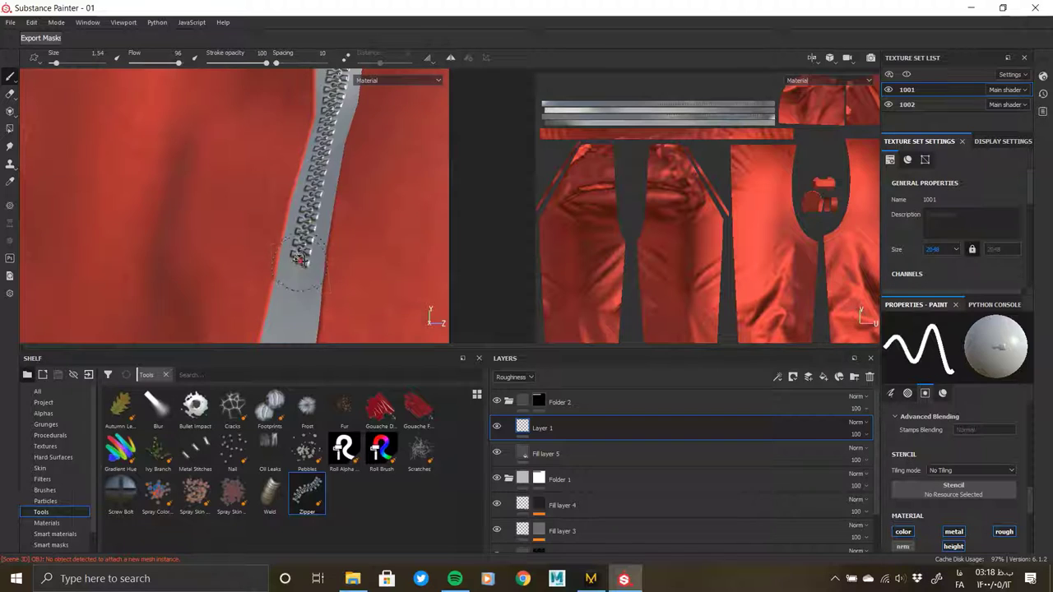
alt+drag(305, 251, 333, 111)
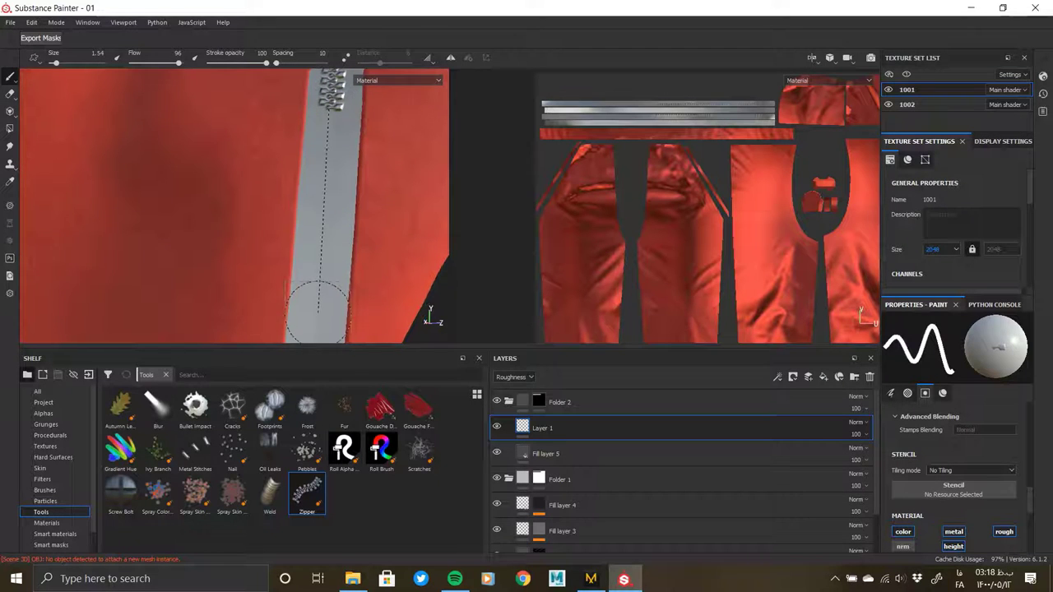
alt+drag(321, 296, 354, 82)
shift+click(336, 222)
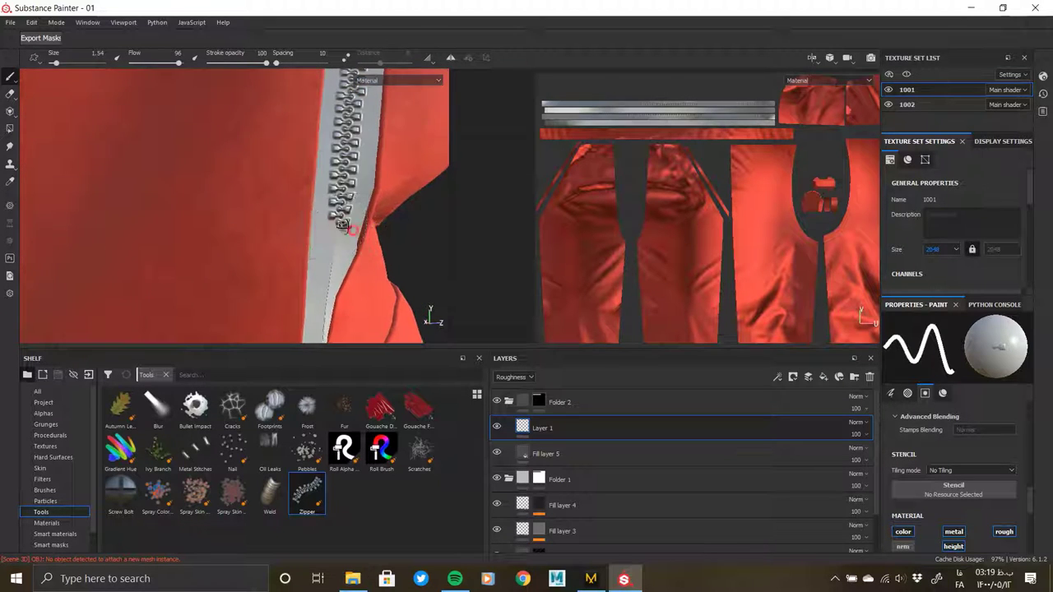
alt+drag(336, 222, 308, 131)
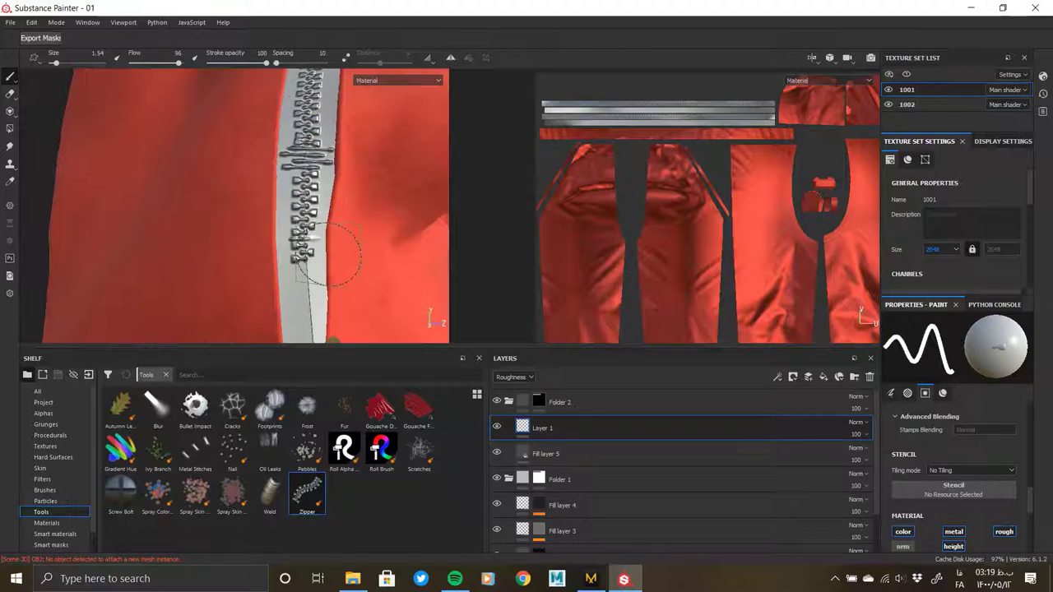
Orbit down the strip to check the zipper reaches the bottom hem
alt+drag(327, 255, 313, 168)
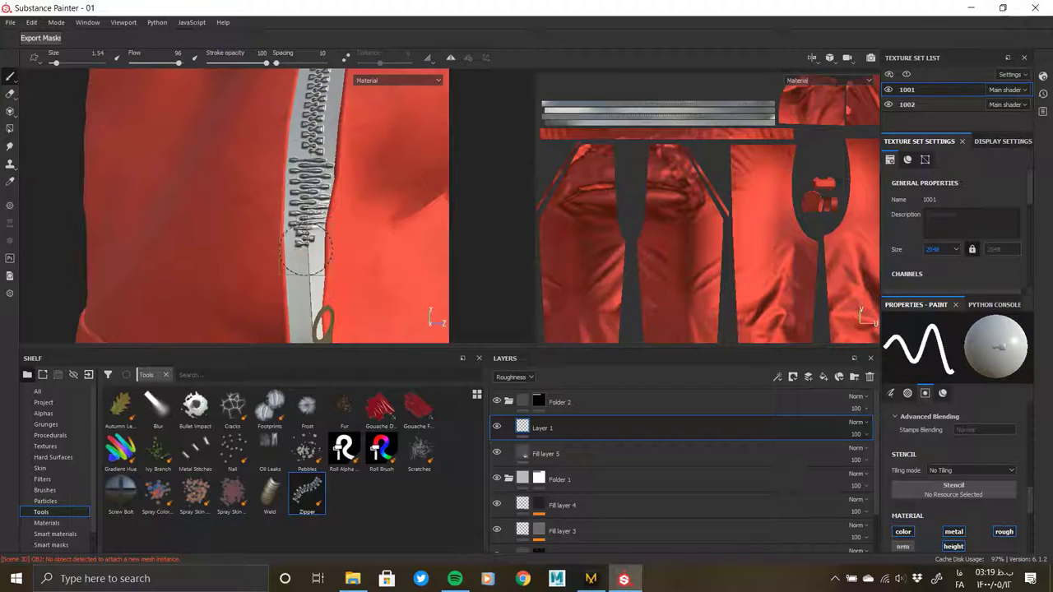
alt+drag(319, 217, 308, 279)
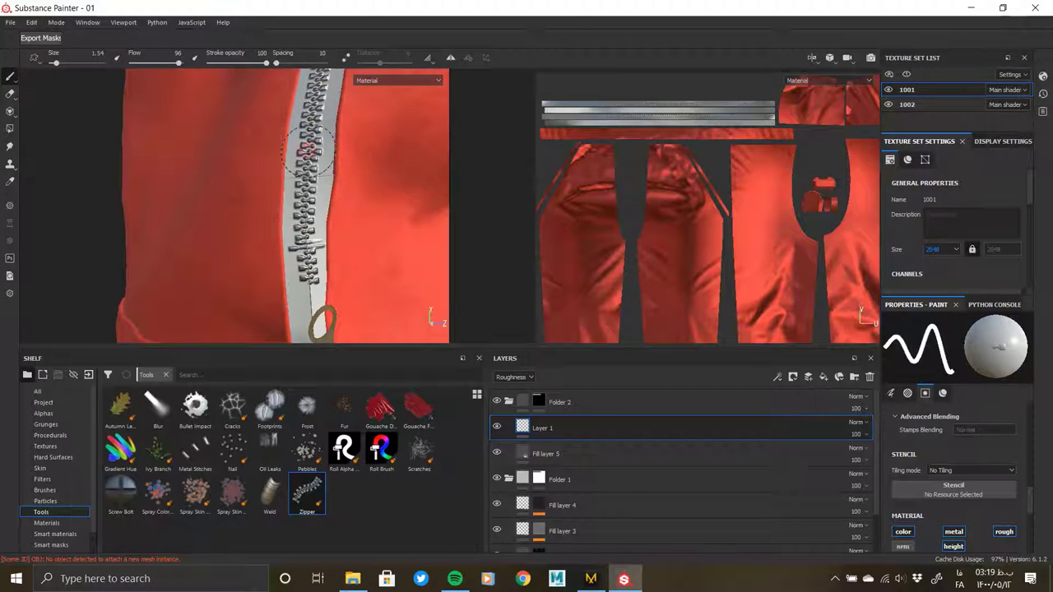
mouse_move(309, 148)
alt+mouse_down()
mouse_move(316, 174)
mouse_move(301, 218)
mouse_move(336, 230)
mouse_move(29, 188)
mouse_move(176, 159)
mouse_move(305, 176)
mouse_move(271, 144)
alt+mouse_up()
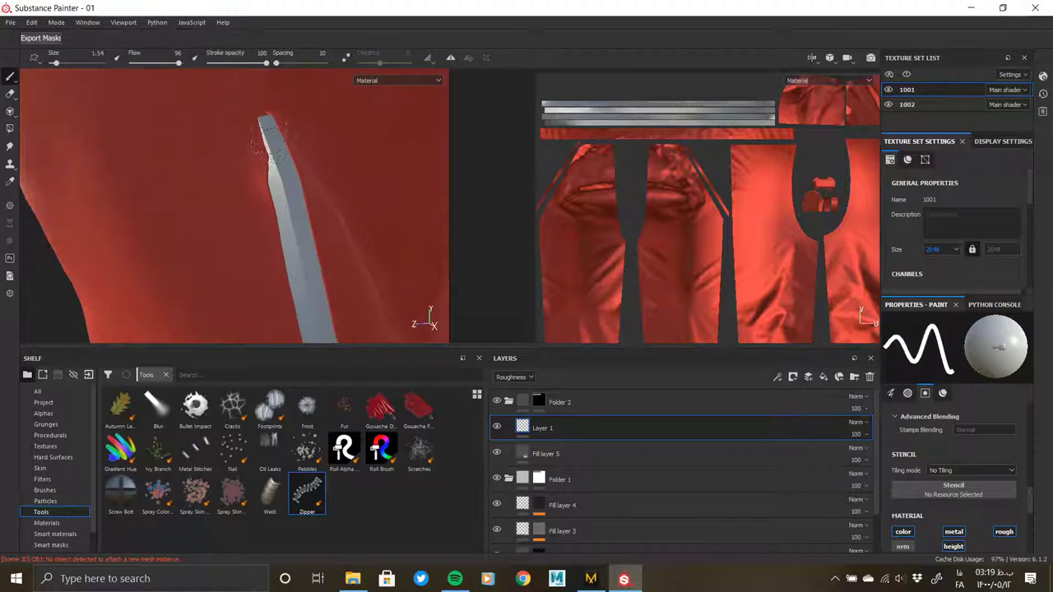
alt+drag(313, 311, 277, 119)
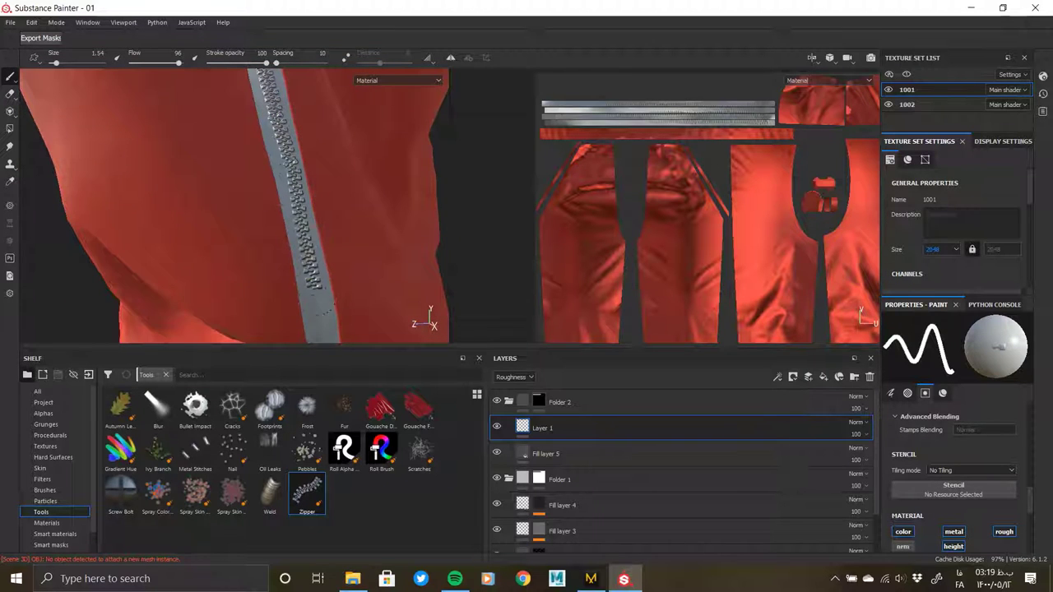
alt+drag(325, 311, 300, 146)
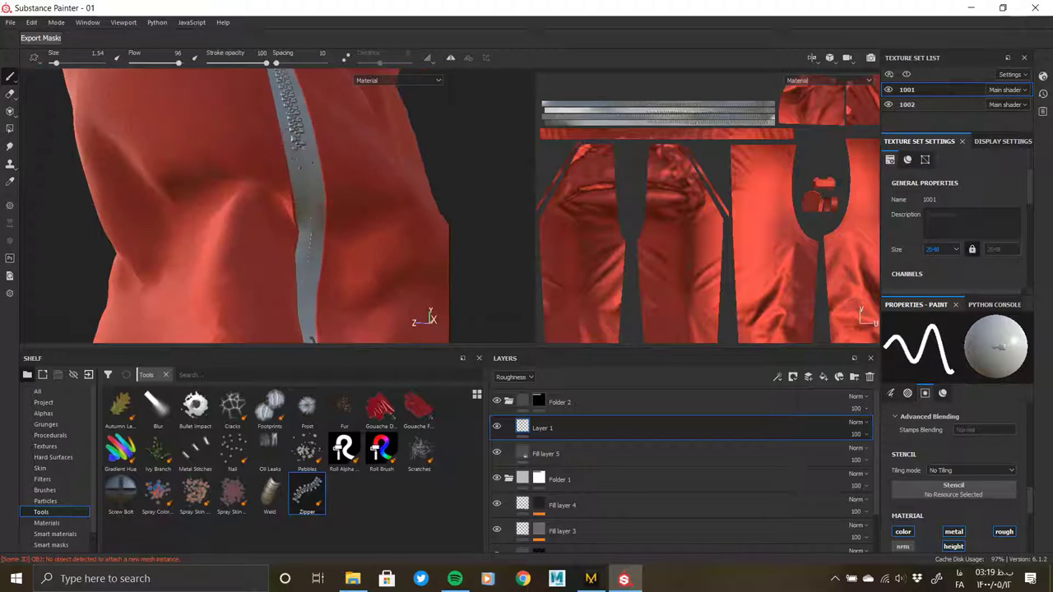
mouse_move(310, 269)
alt+mouse_down()
mouse_move(341, 165)
mouse_move(334, 107)
alt+mouse_up()
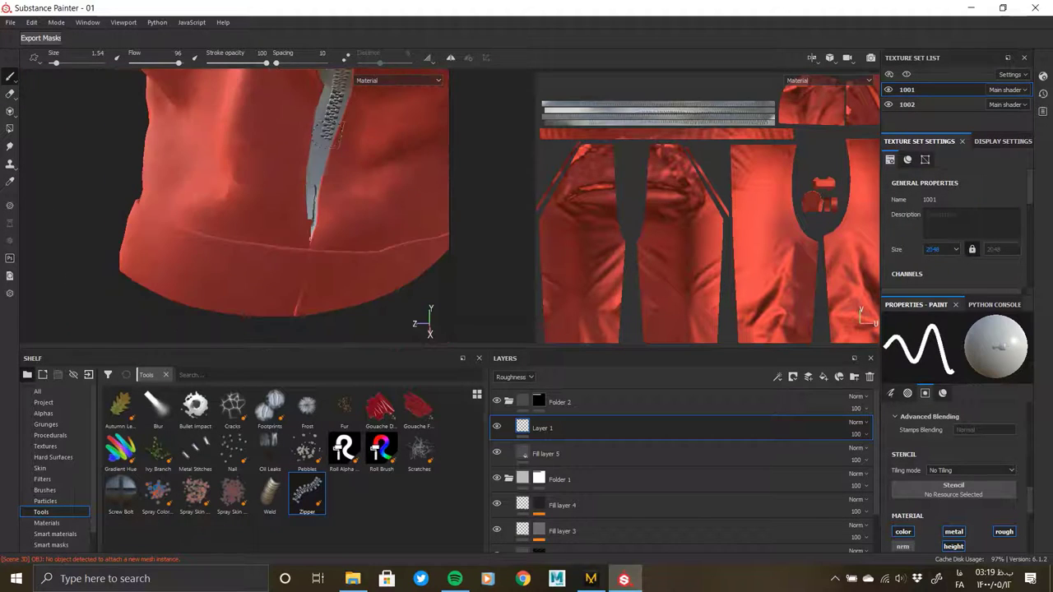
mouse_move(311, 221)
alt+mouse_down()
mouse_move(365, 211)
mouse_move(353, 173)
alt+mouse_up()
Add a new fill layer above Folder 2 and raise its metallic to about 0.9
click(538, 402)
key(4)
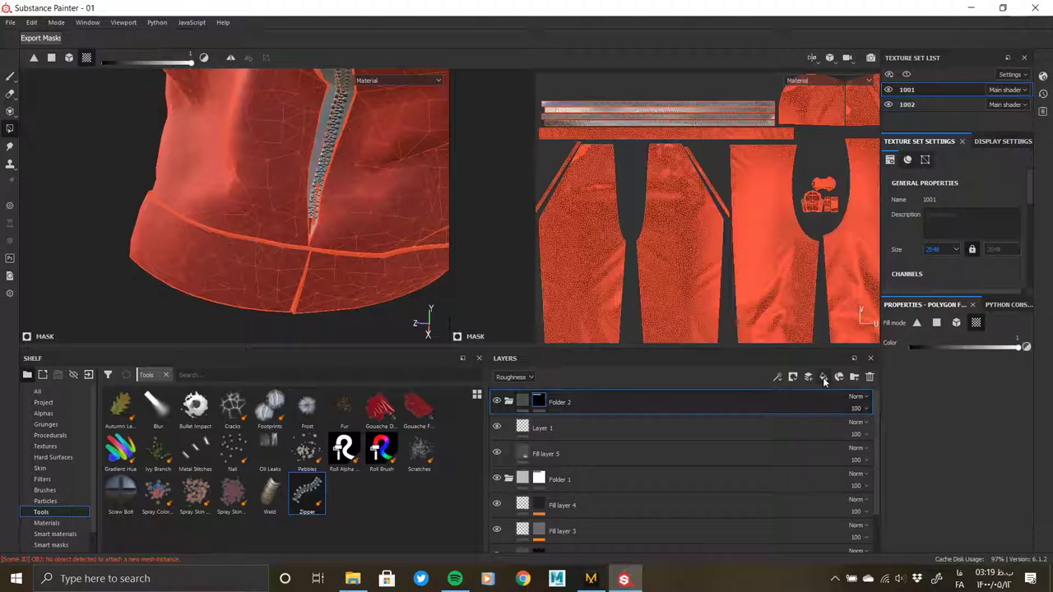
click(604, 401)
right_click(567, 407)
click(576, 123)
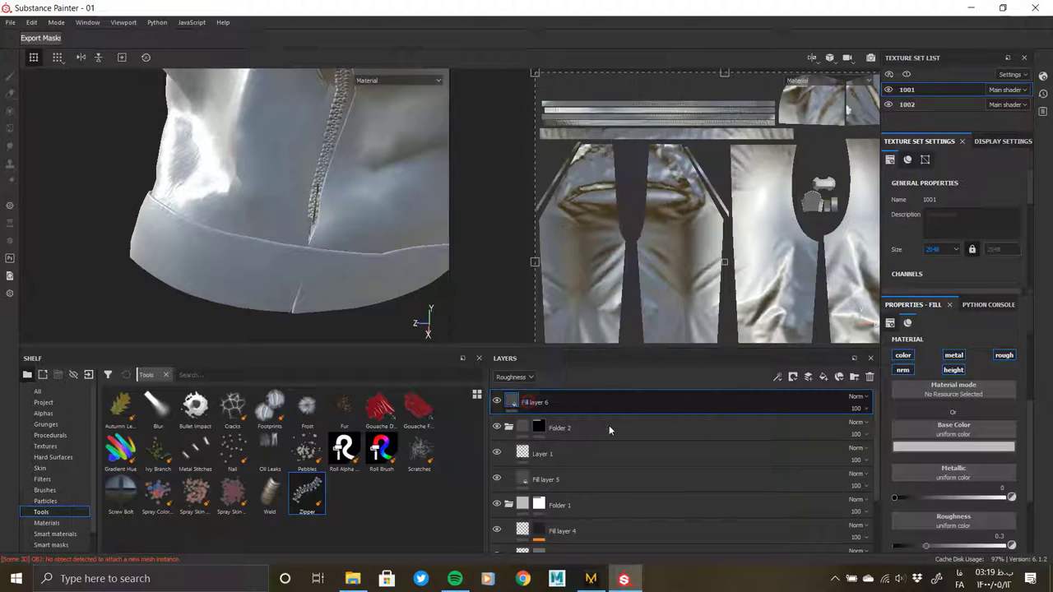
drag(895, 497, 995, 498)
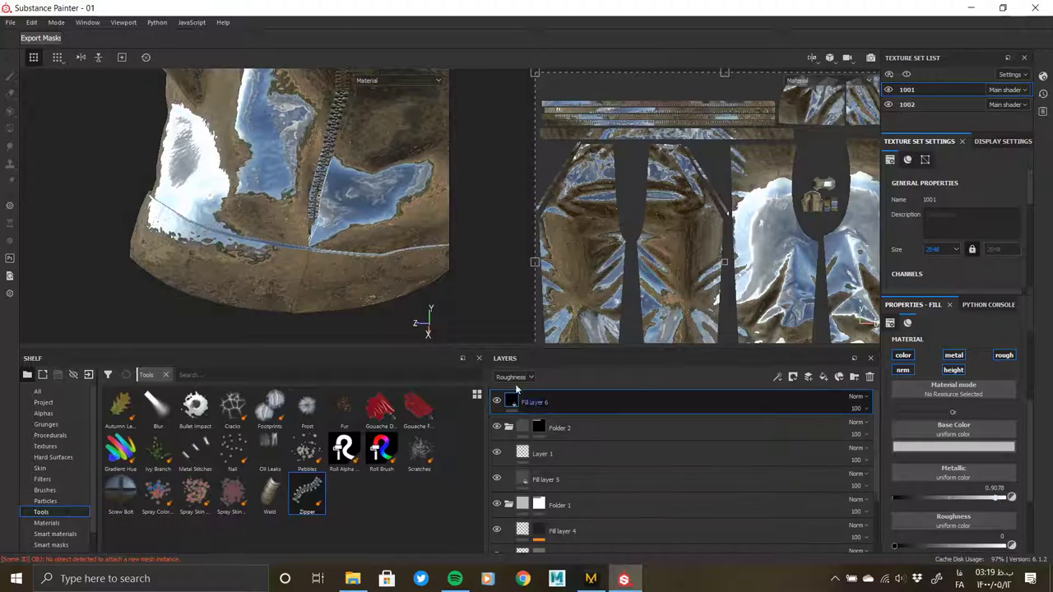
Add a black mask to Fill layer 6 and view the hem seam from the side
right_click(516, 404)
click(572, 80)
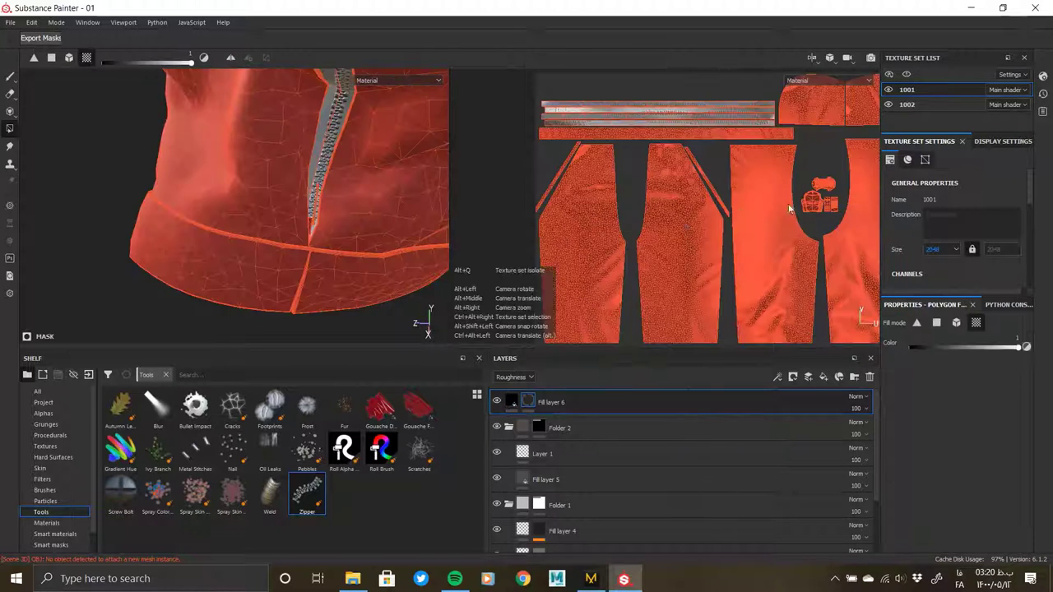
scroll(788, 208, up, 5)
scroll(253, 206, up, 3)
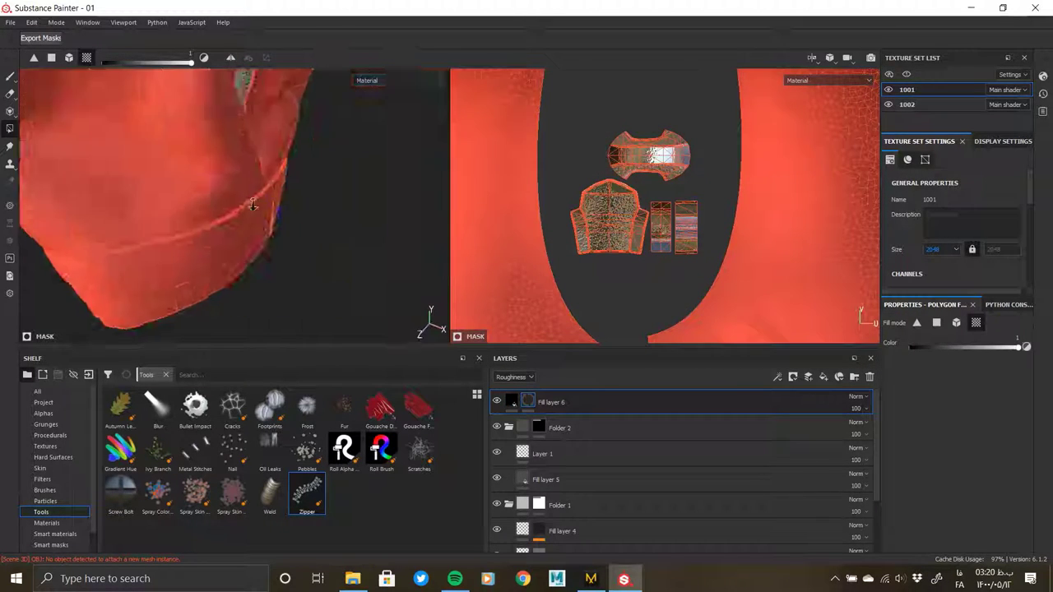
mouse_move(253, 205)
alt+mouse_down()
mouse_move(365, 170)
mouse_move(331, 223)
mouse_move(110, 170)
mouse_move(43, 110)
mouse_move(192, 192)
mouse_move(226, 228)
mouse_move(93, 261)
alt+mouse_up()
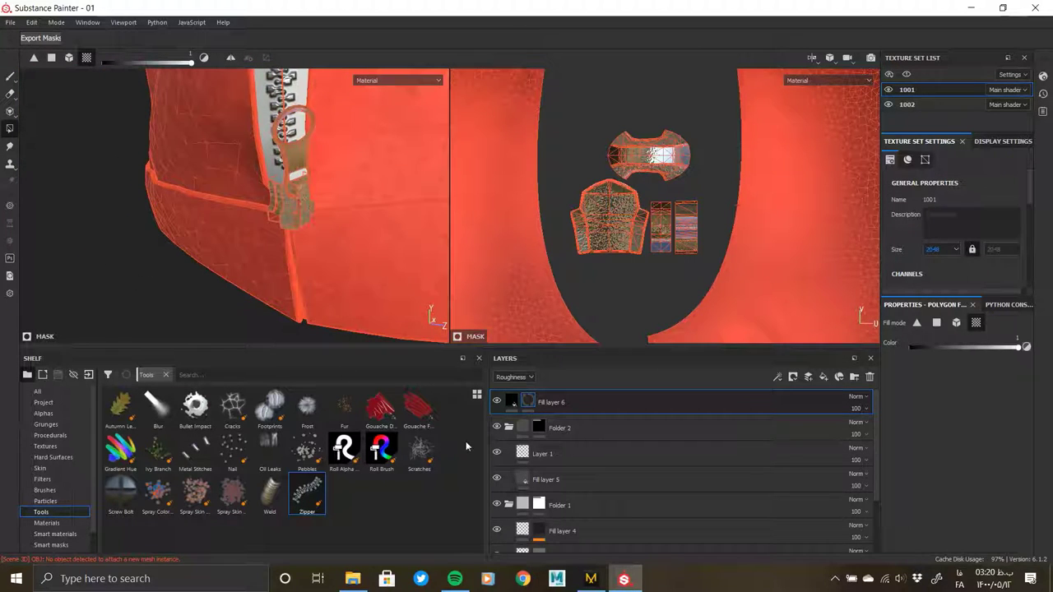
Adjust Fill layer 6's base colour and metallic value for a shiny grey zipper finish
click(510, 399)
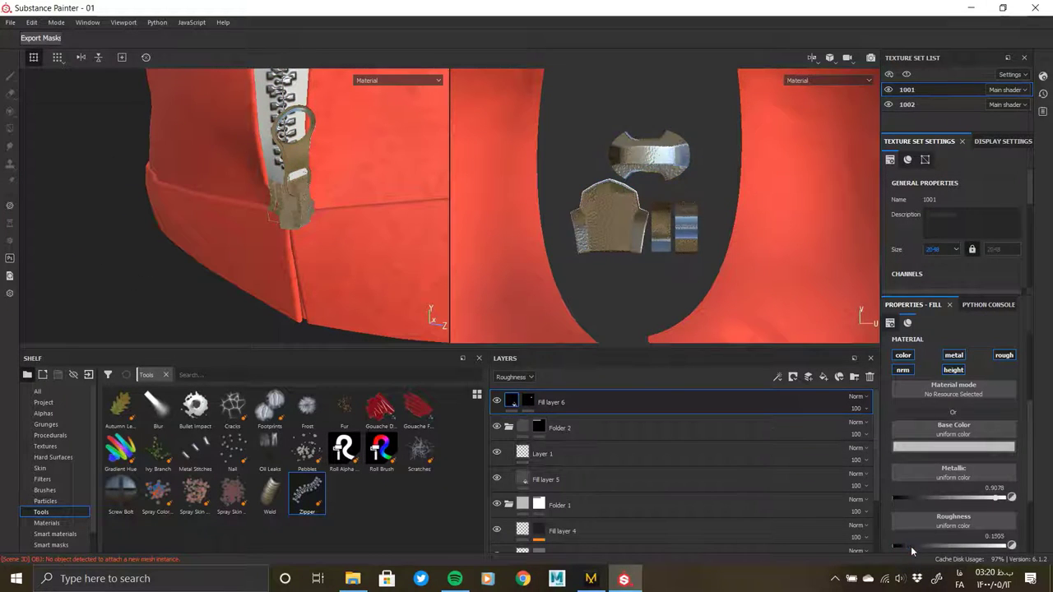
click(924, 448)
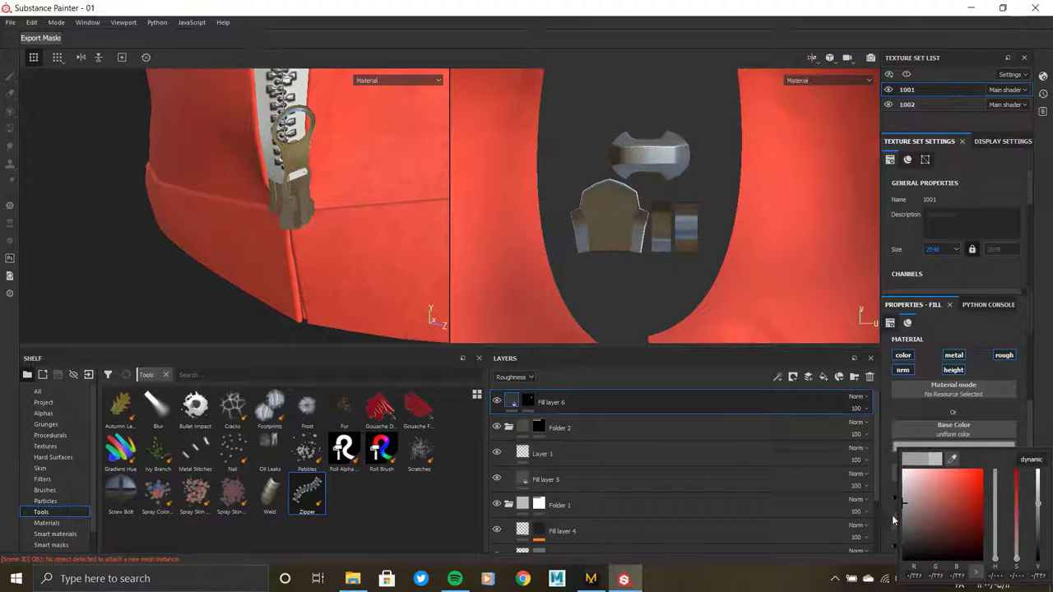
click(881, 501)
click(971, 499)
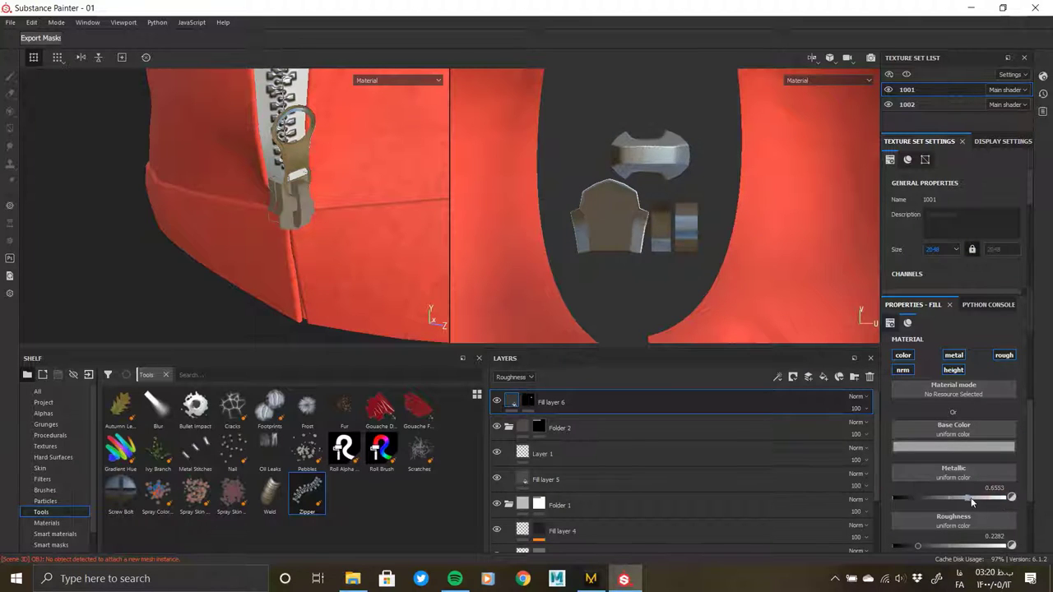
scroll(453, 251, up, 2)
scroll(452, 251, down, 2)
scroll(284, 235, down, 4)
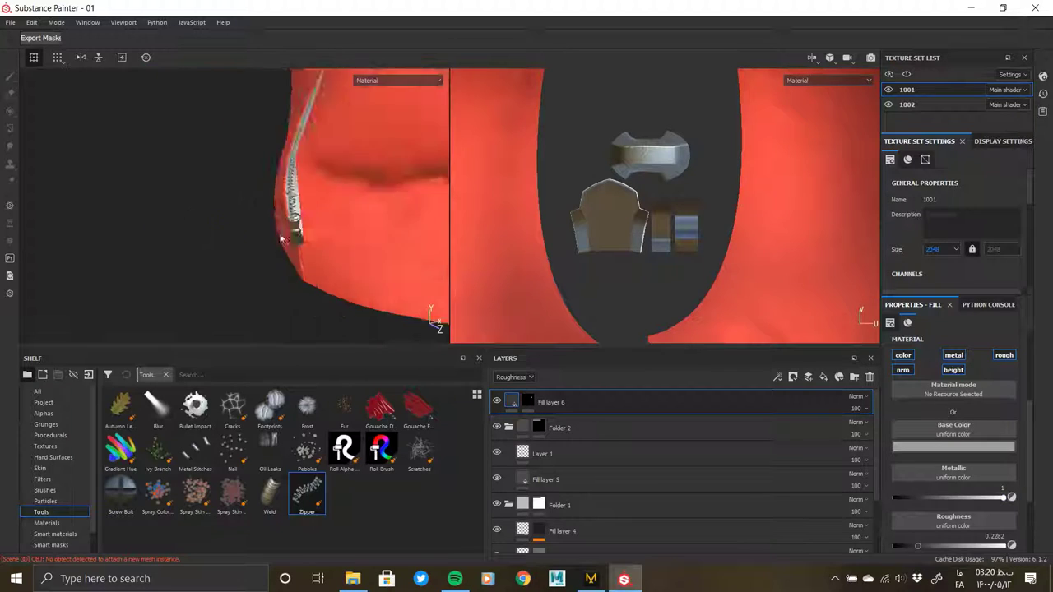
scroll(305, 162, down, 4)
alt+drag(304, 162, 188, 206)
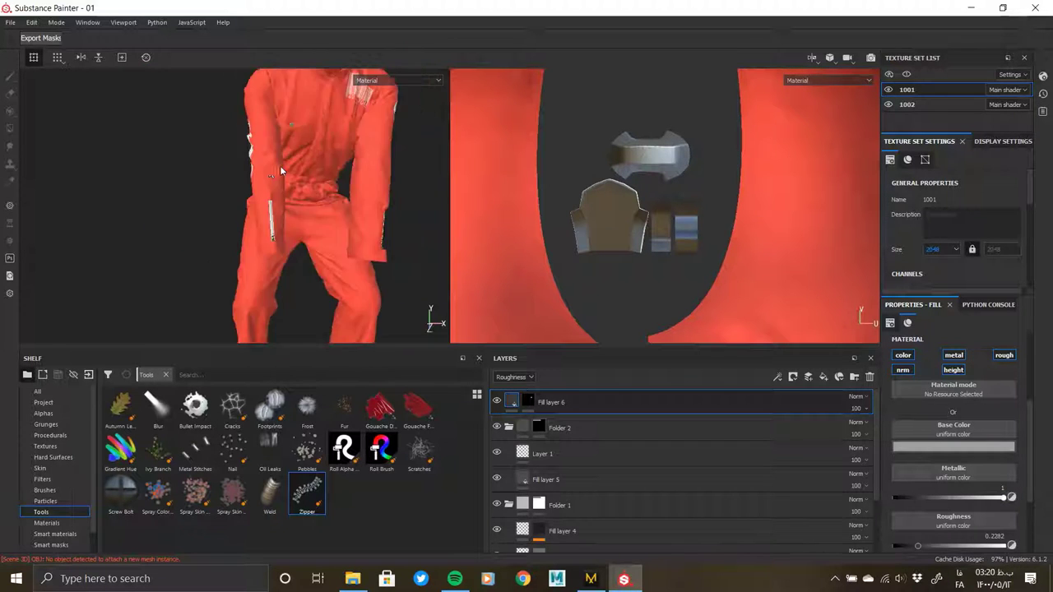
scroll(326, 268, up, 2)
scroll(270, 206, up, 2)
scroll(271, 207, up, 3)
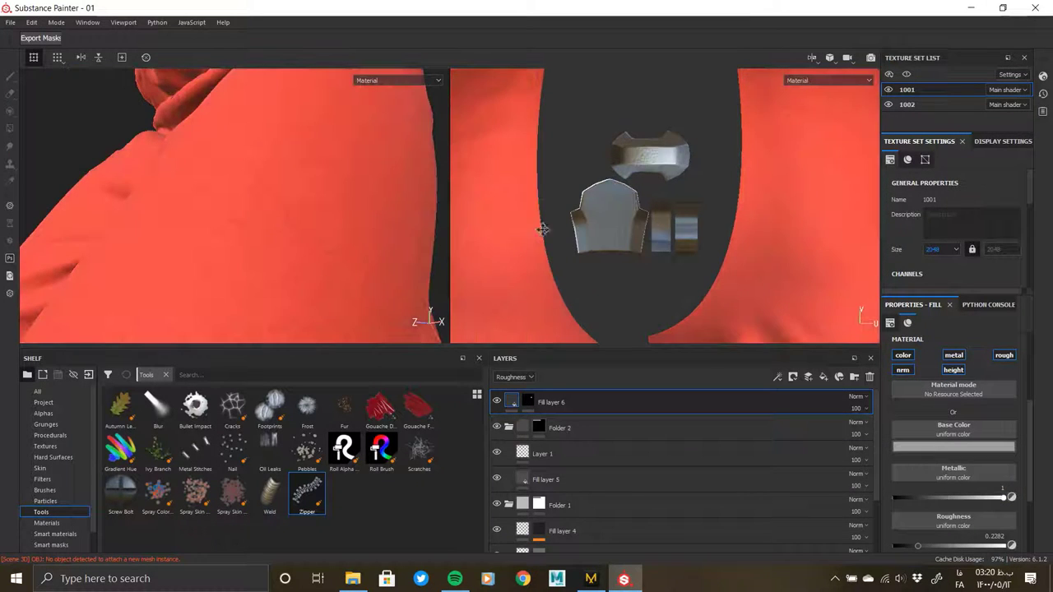
Set texture set 1001's resolution to 4096 and collapse Folder 2 and Folder 1
click(934, 287)
mouse_move(200, 245)
alt+mouse_down()
mouse_move(255, 256)
mouse_move(239, 205)
mouse_move(248, 107)
mouse_move(99, 134)
mouse_move(107, 167)
mouse_move(235, 158)
mouse_move(337, 118)
mouse_move(272, 238)
mouse_move(164, 239)
mouse_move(337, 232)
mouse_move(212, 132)
mouse_move(353, 225)
mouse_move(214, 234)
alt+mouse_up()
click(508, 428)
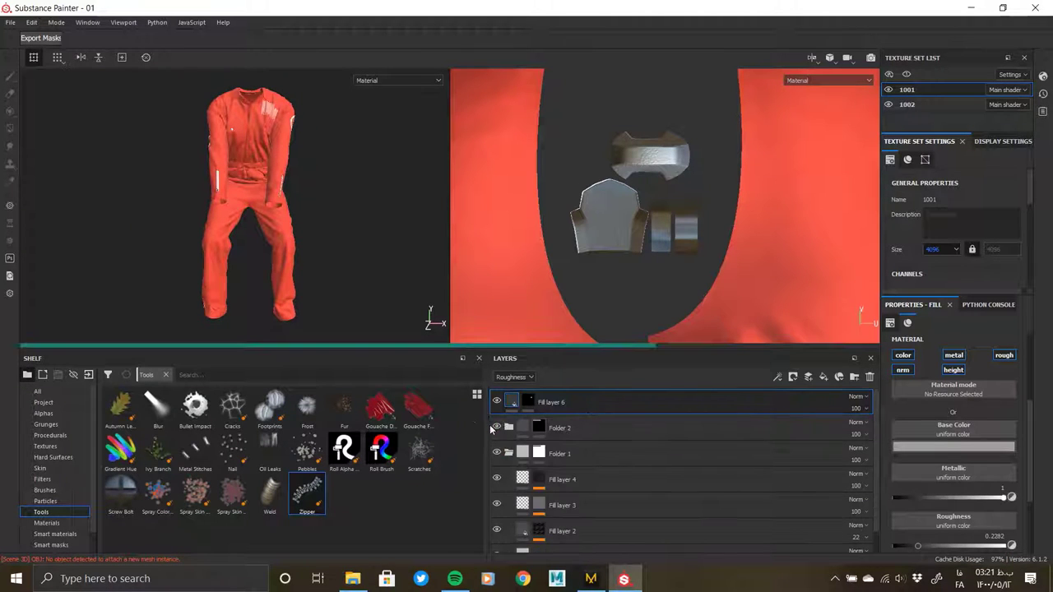
click(509, 453)
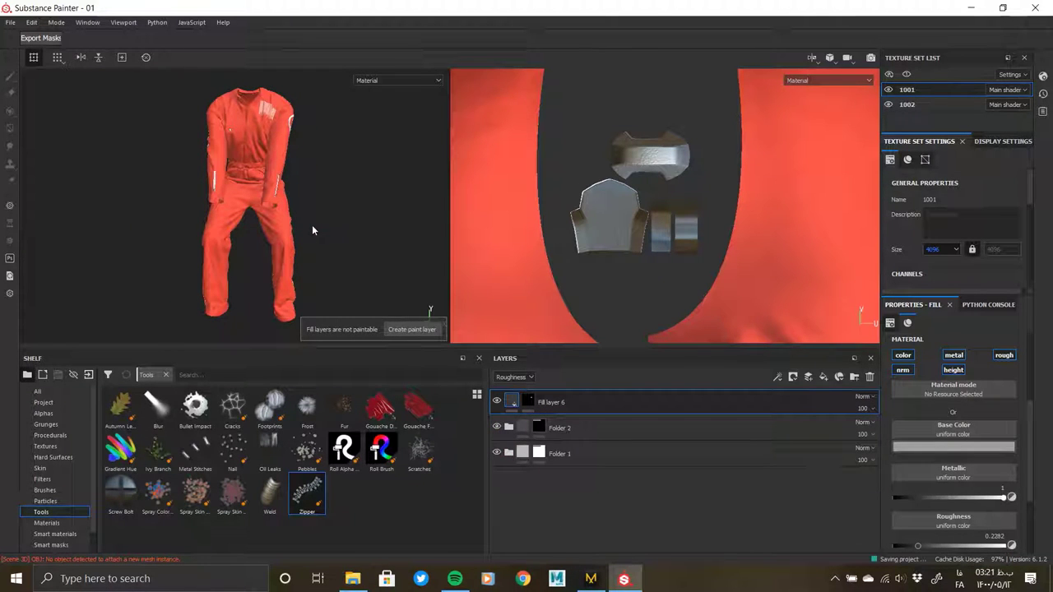
Fit the UV tile in the 2D view and save the Substance Painter project
key(f)
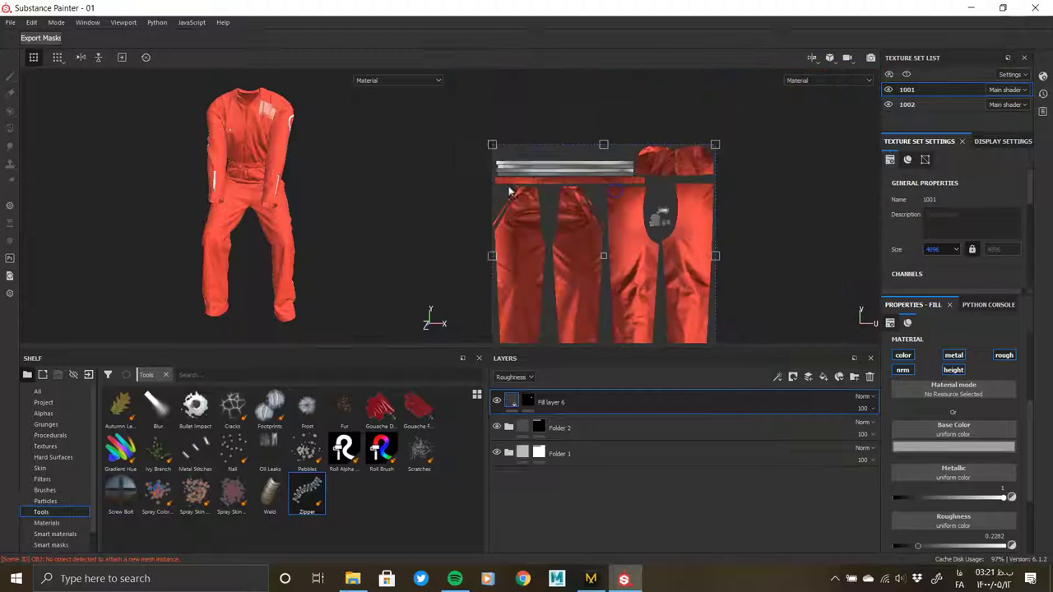
mouse_move(430, 203)
alt+mouse_down()
mouse_move(300, 214)
mouse_move(398, 219)
mouse_move(311, 205)
mouse_move(334, 238)
mouse_move(354, 244)
mouse_move(308, 232)
alt+mouse_up()
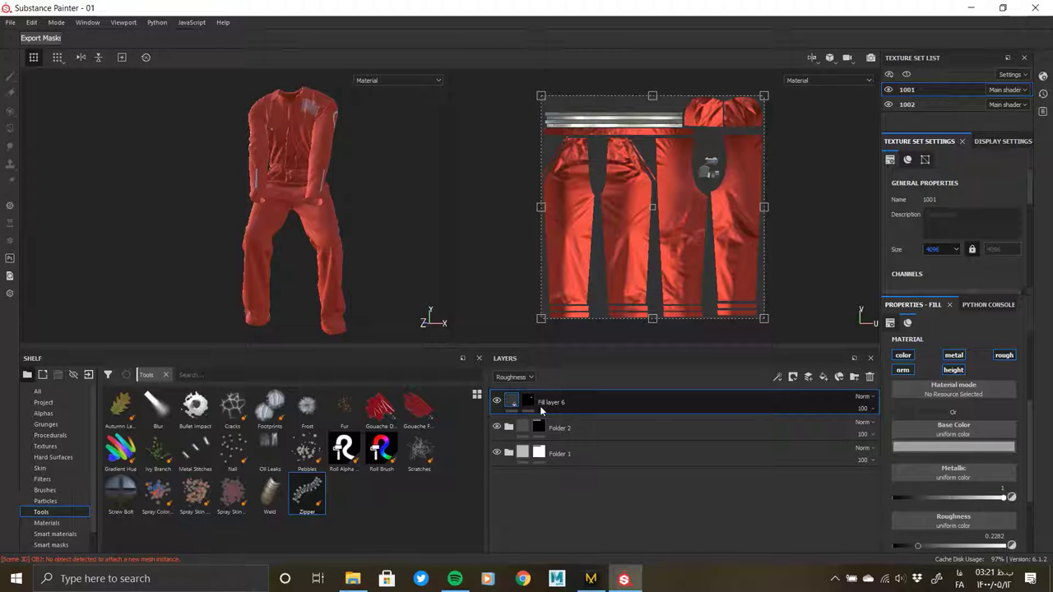
click(10, 22)
click(33, 119)
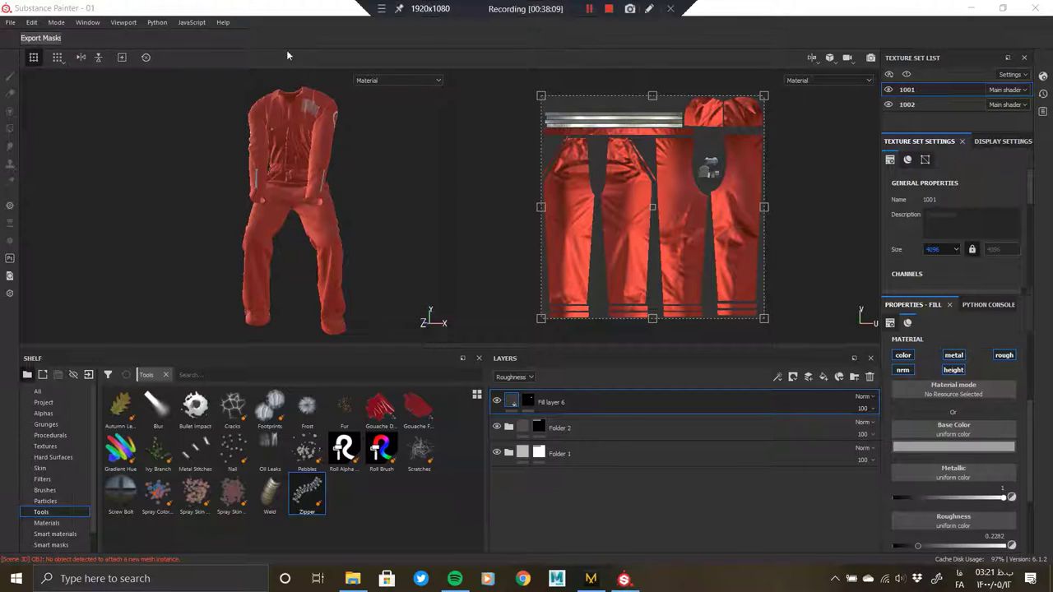
In Export Textures, create a Cloth folder inside Textures and make it the output directory
click(9, 23)
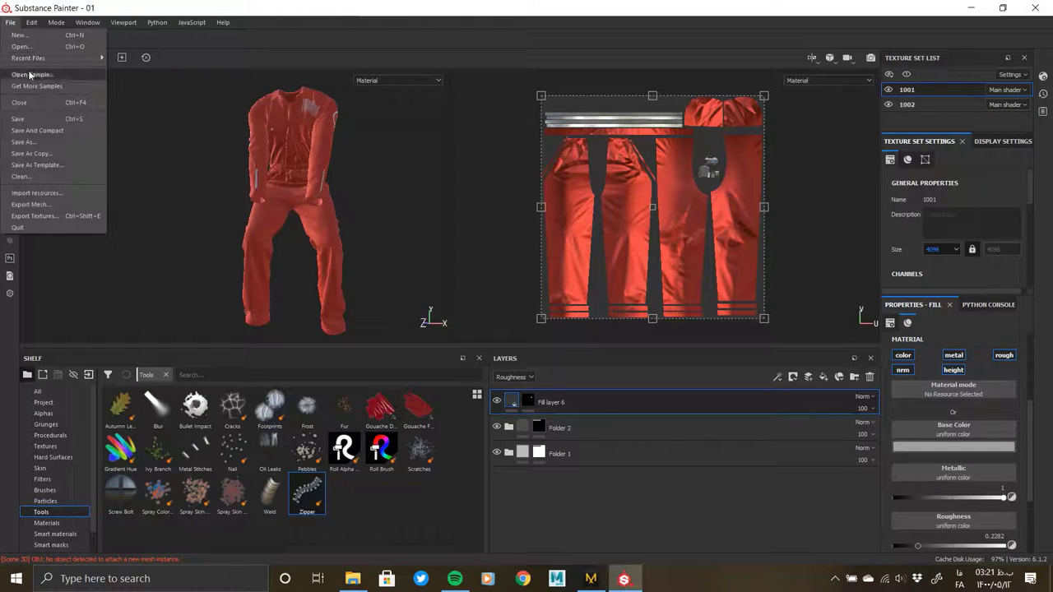
click(45, 215)
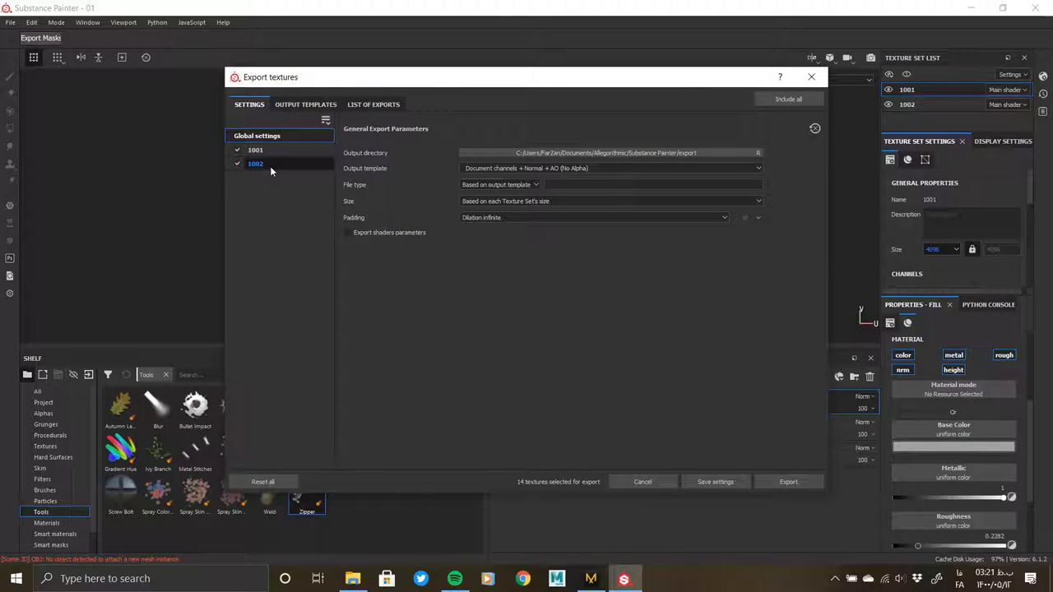
click(534, 153)
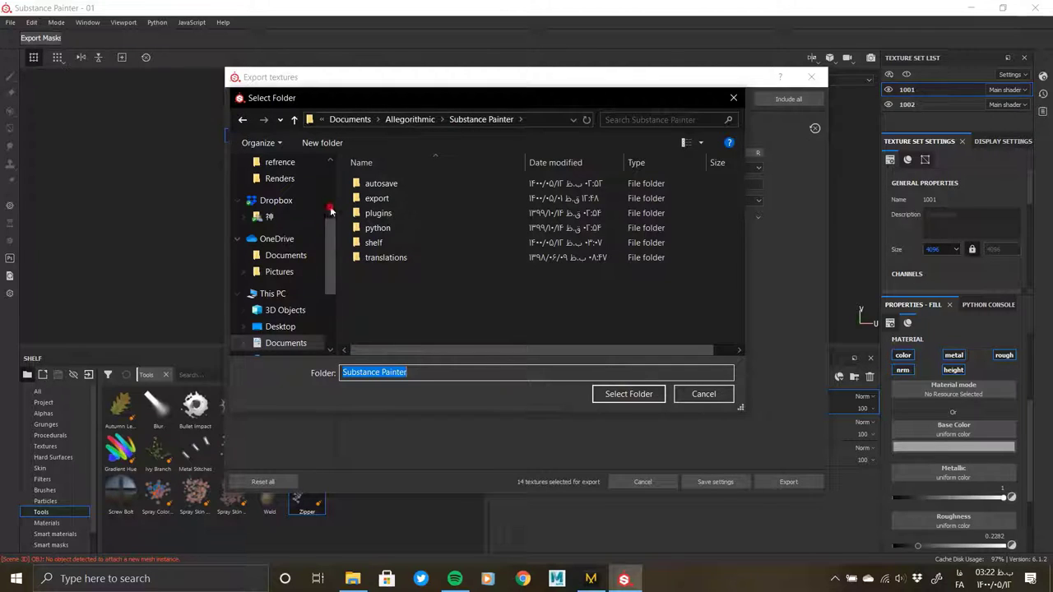
scroll(279, 247, up, 3)
click(285, 272)
double_click(386, 322)
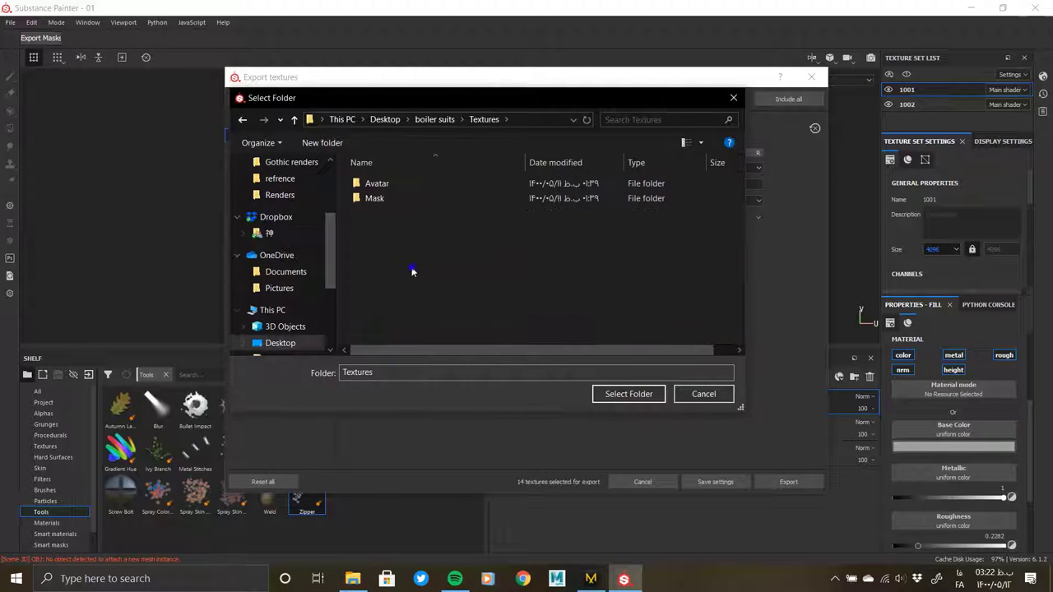
right_click(412, 270)
click(605, 338)
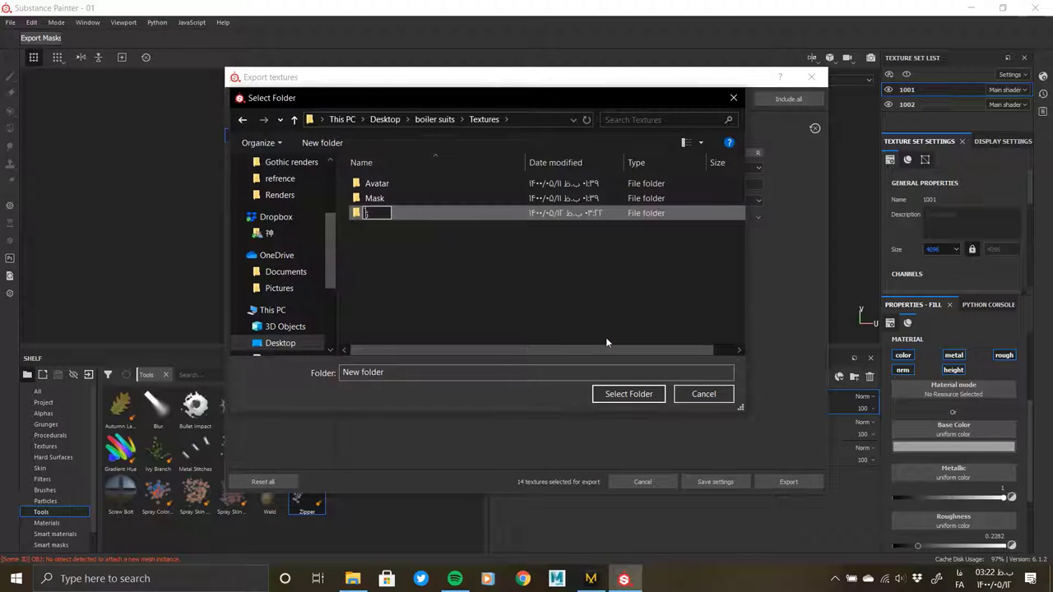
text(Cloth)
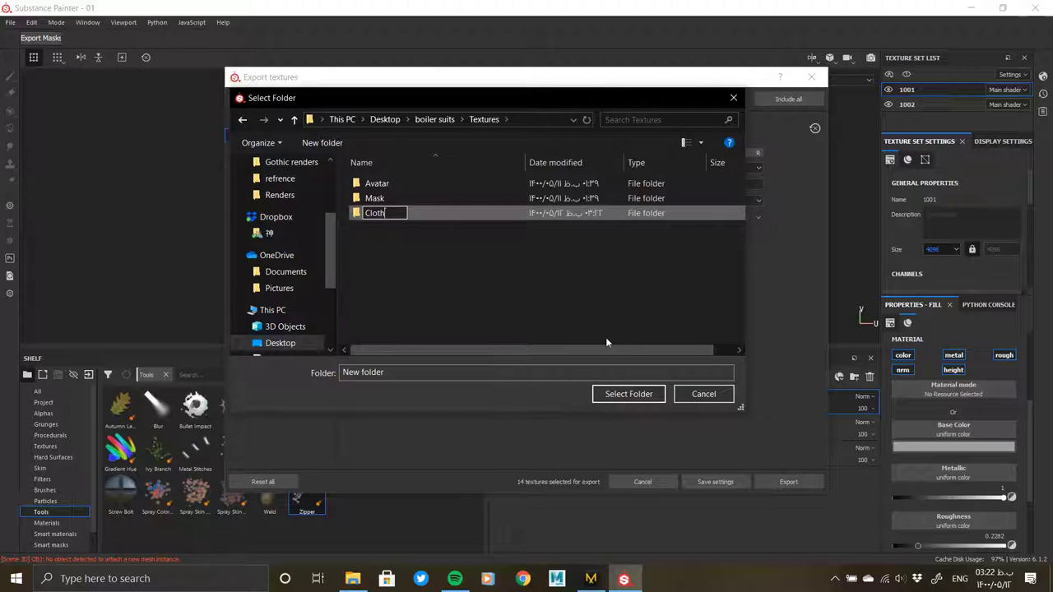
key(Return)
click(613, 396)
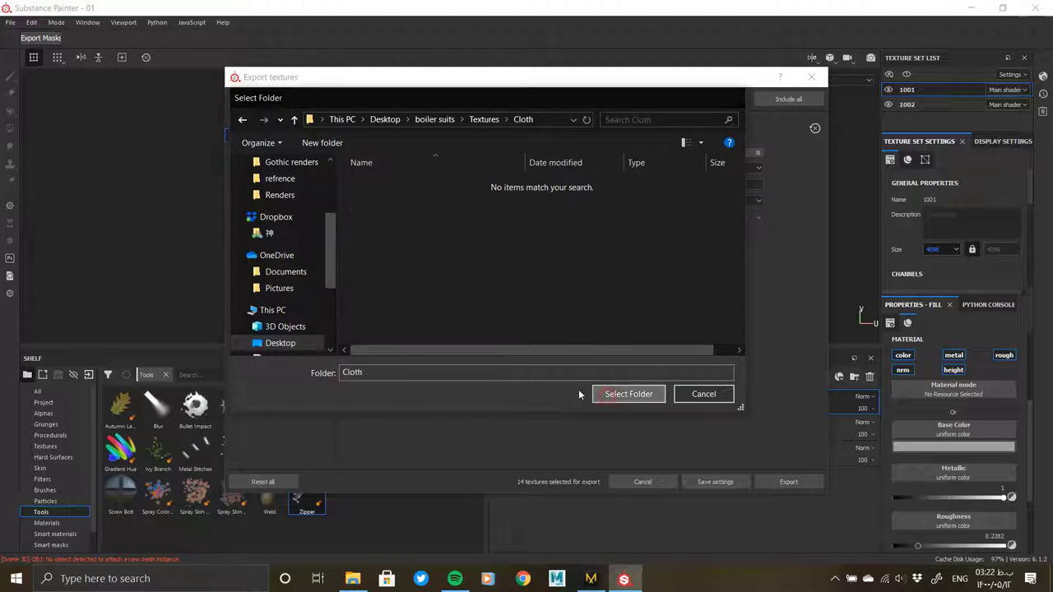
click(613, 394)
Choose the Arnold UDIM (AiStandard) template, exr file type and 4096 export size
click(565, 166)
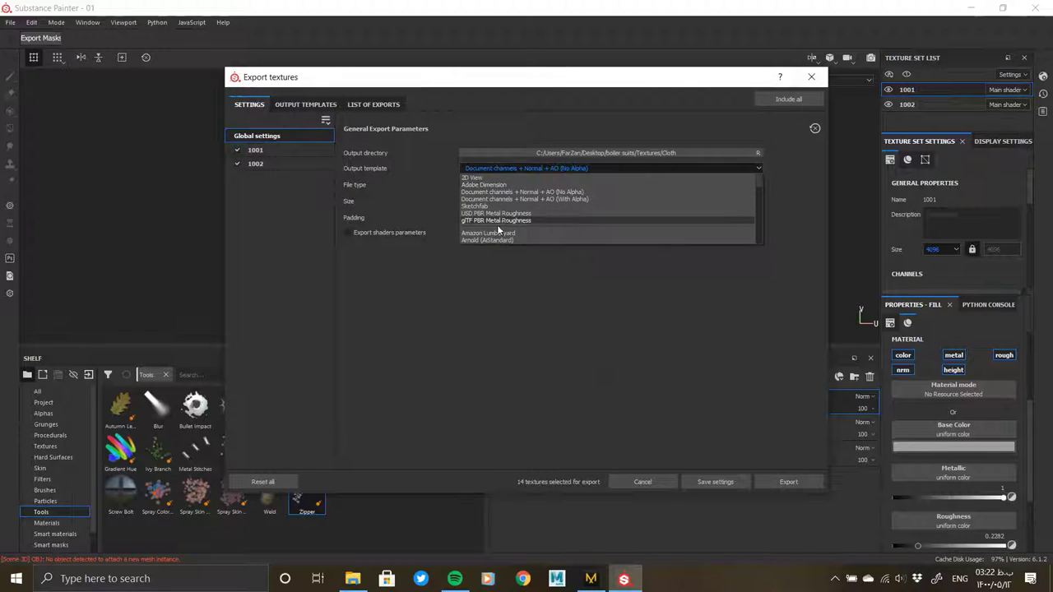
scroll(489, 236, down, 2)
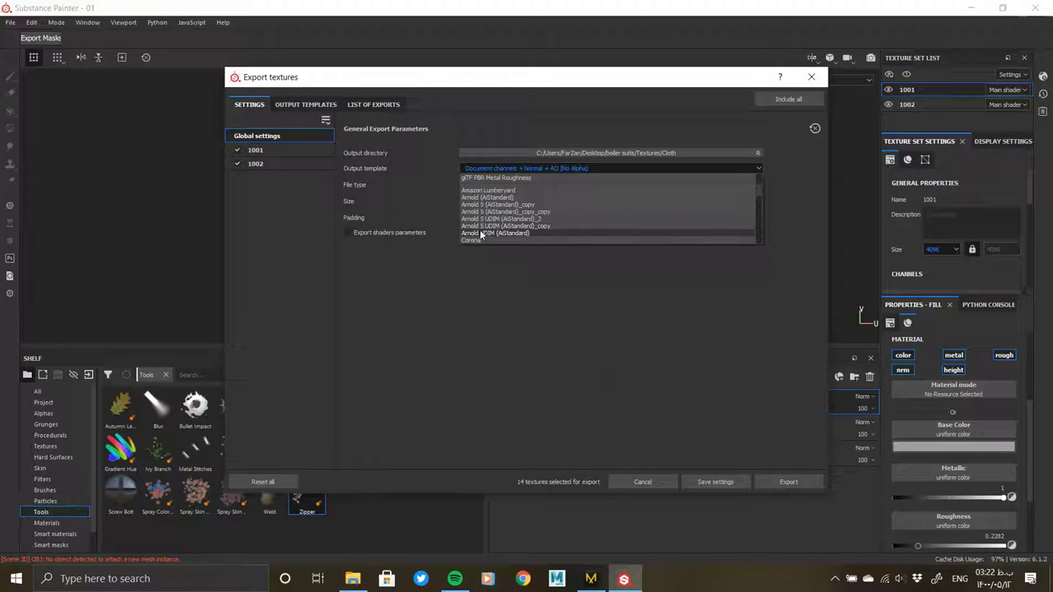
click(488, 232)
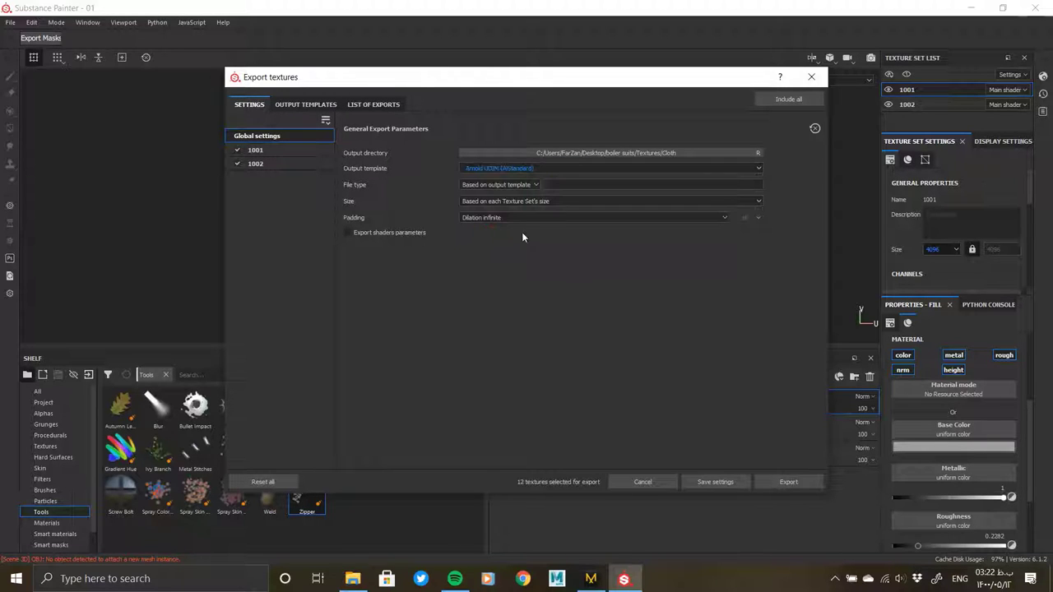
click(520, 184)
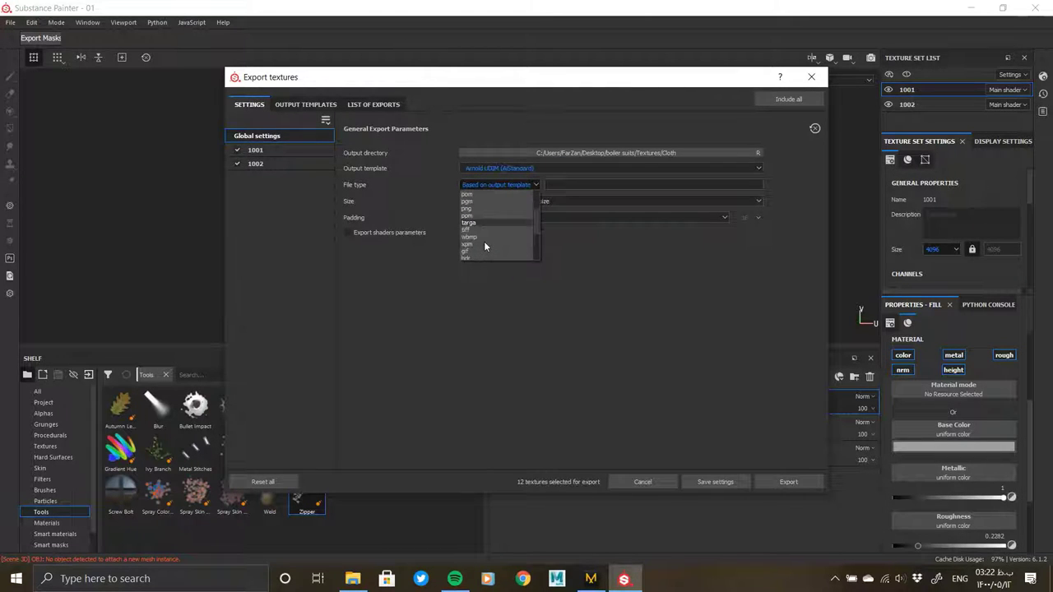
scroll(486, 237, down, 2)
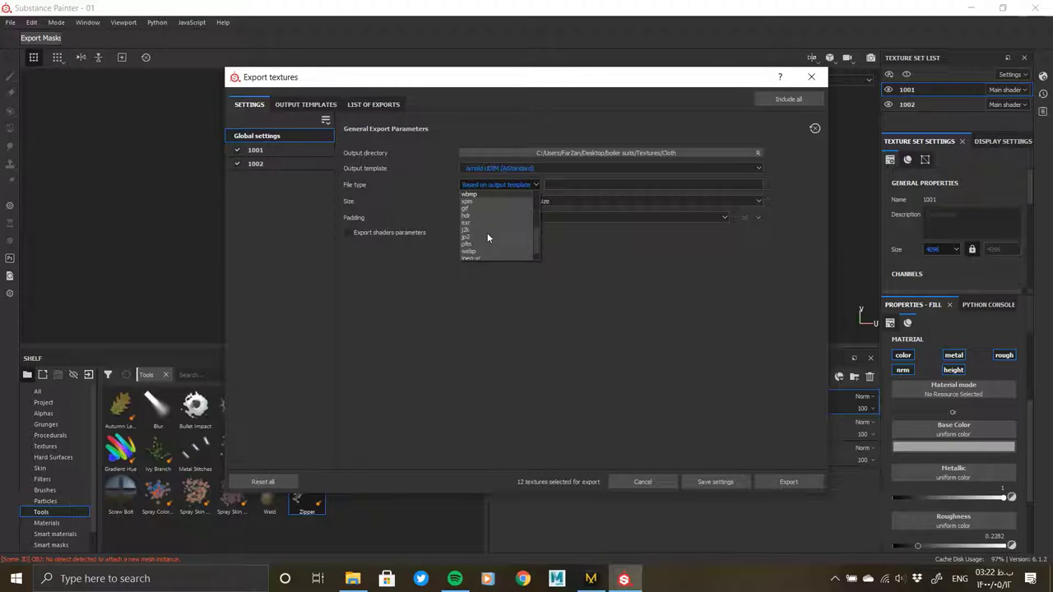
click(478, 224)
click(551, 201)
click(492, 261)
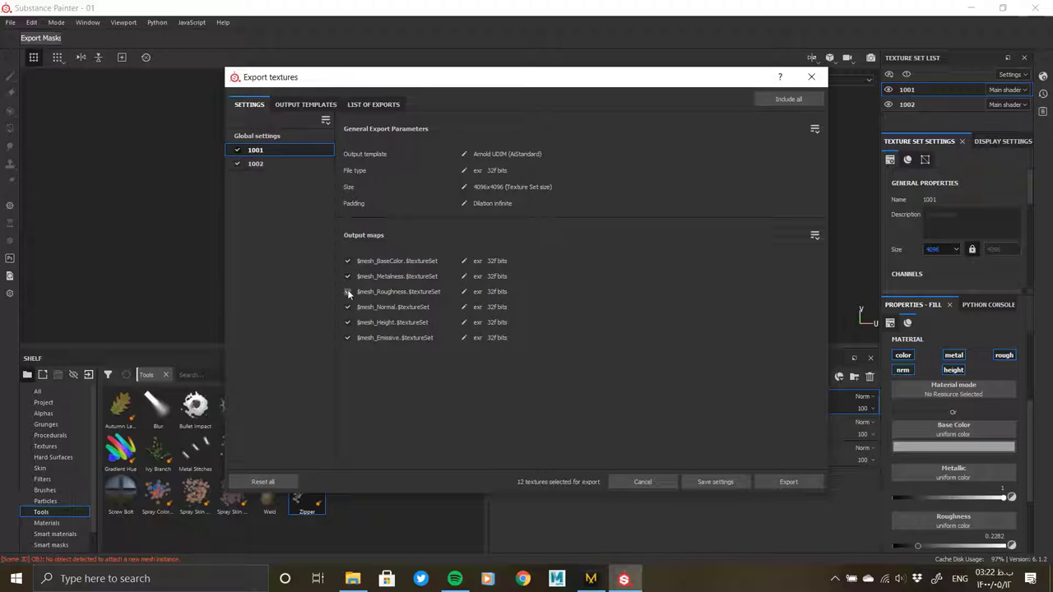
Exclude the Height map from the texture set outputs and export the textures
click(271, 164)
click(346, 322)
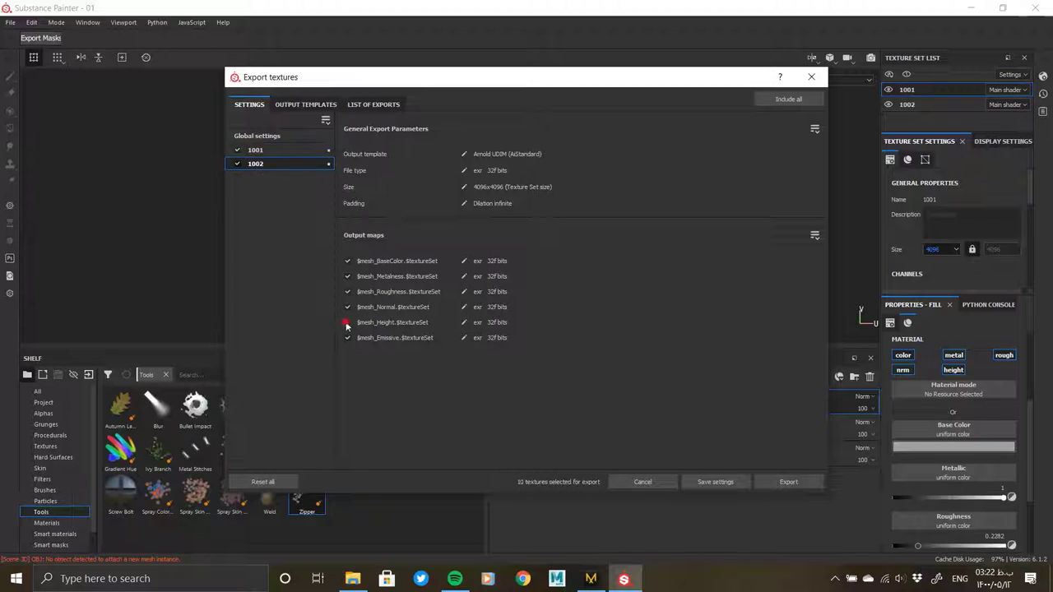
click(280, 151)
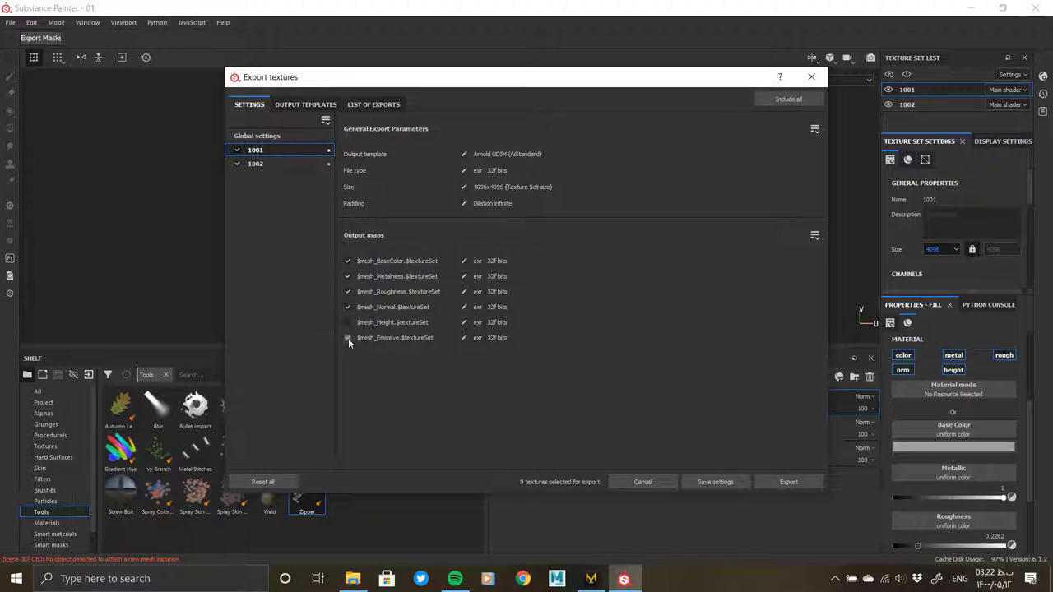
click(787, 481)
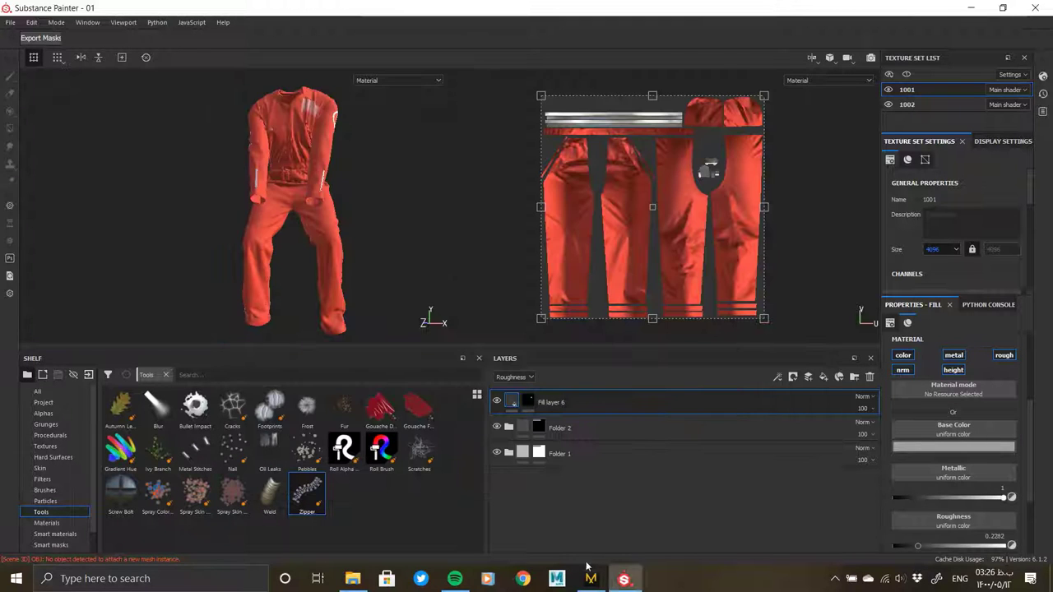
click(591, 579)
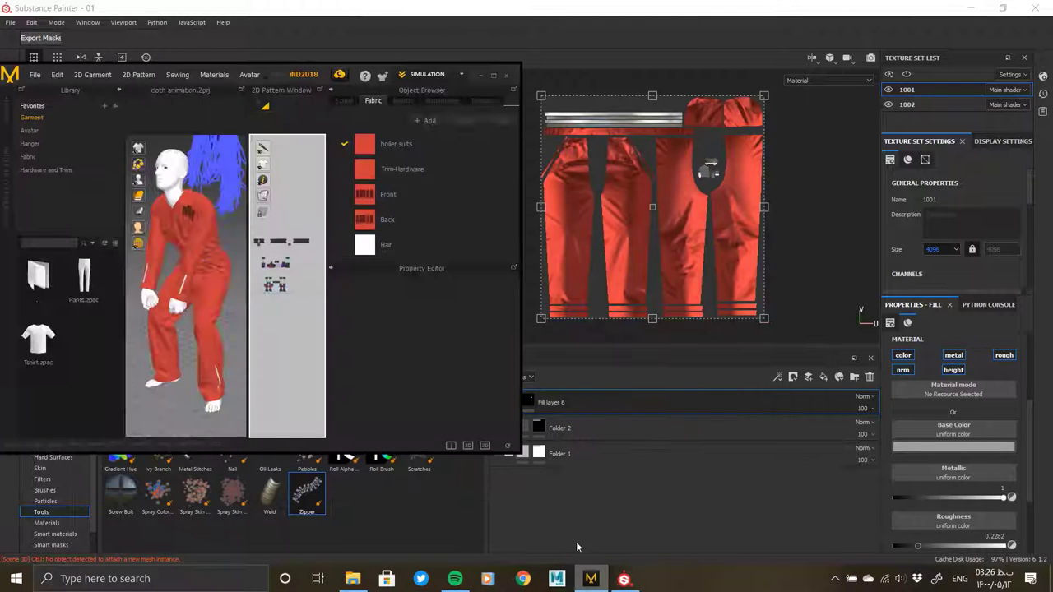
Export the garment as Alembic 'Cloth animation' in the ABC folder: thick, unified UV, 30 fps, cm
click(494, 75)
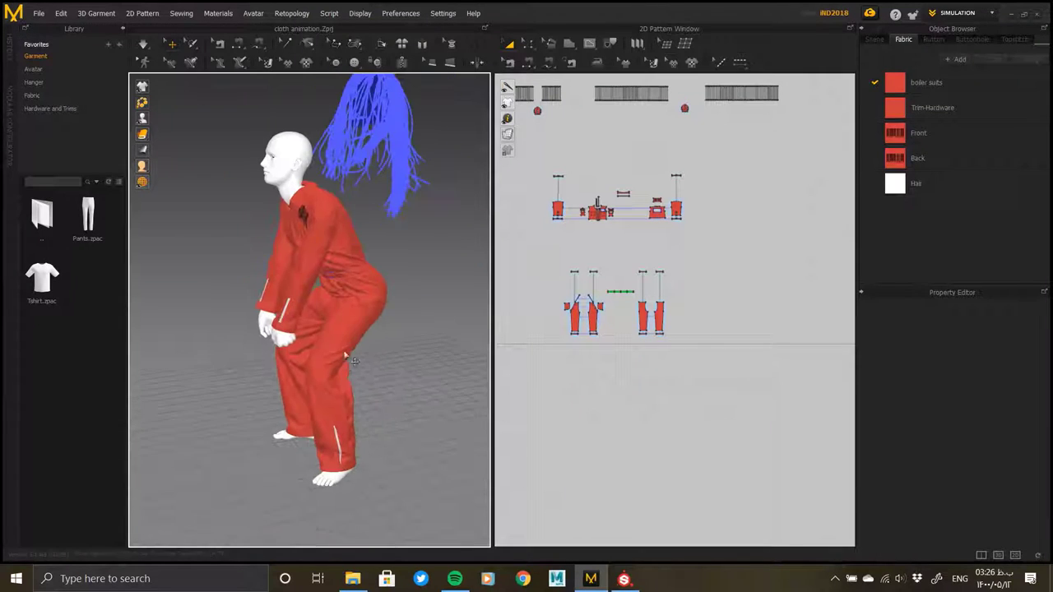
right_drag(352, 359, 358, 338)
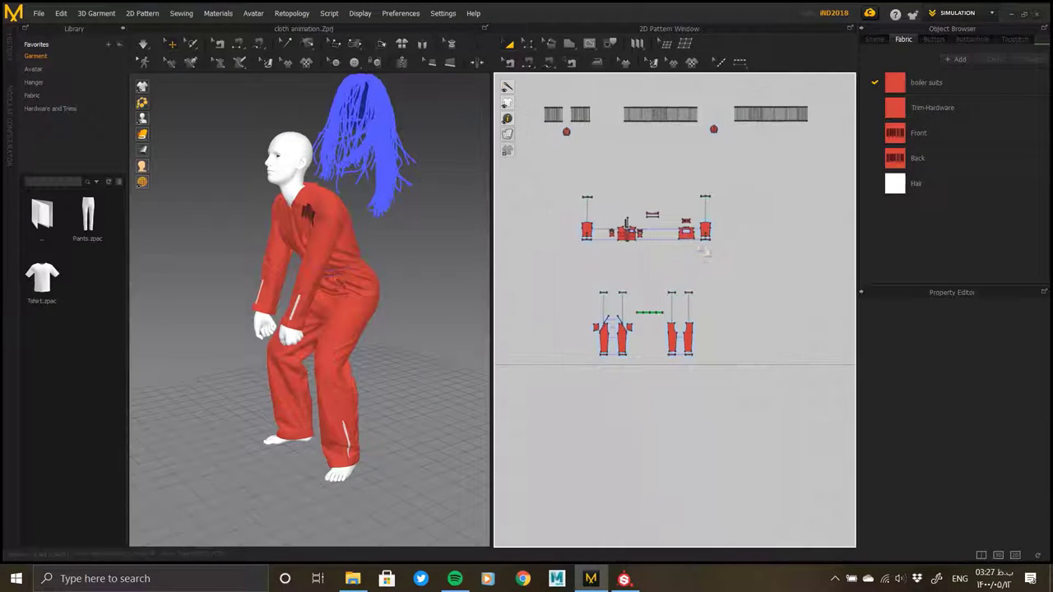
click(39, 13)
mouse_move(46, 157)
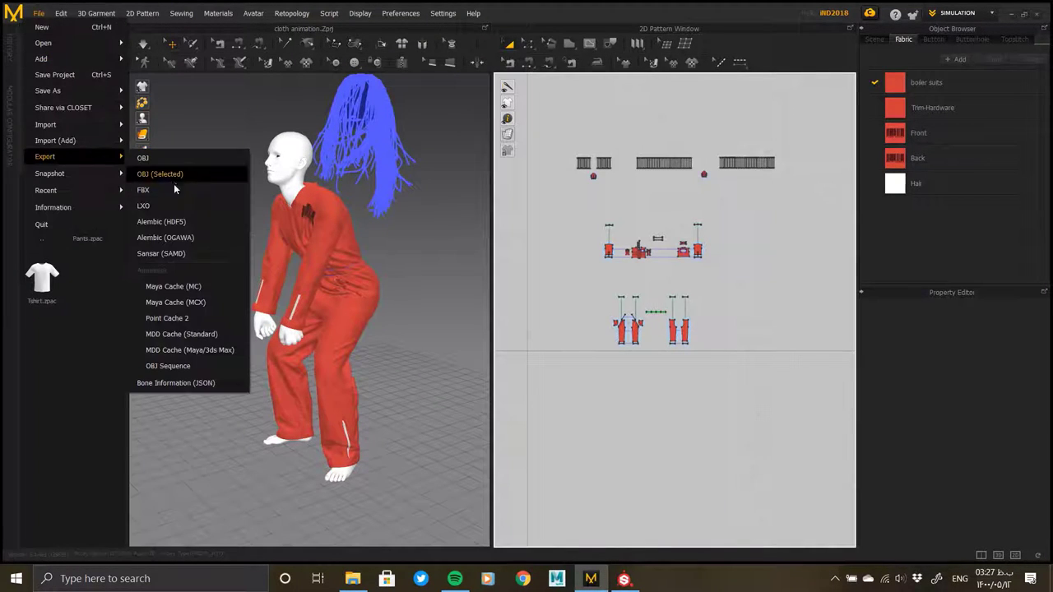
click(161, 222)
click(505, 324)
text(Cloth animation)
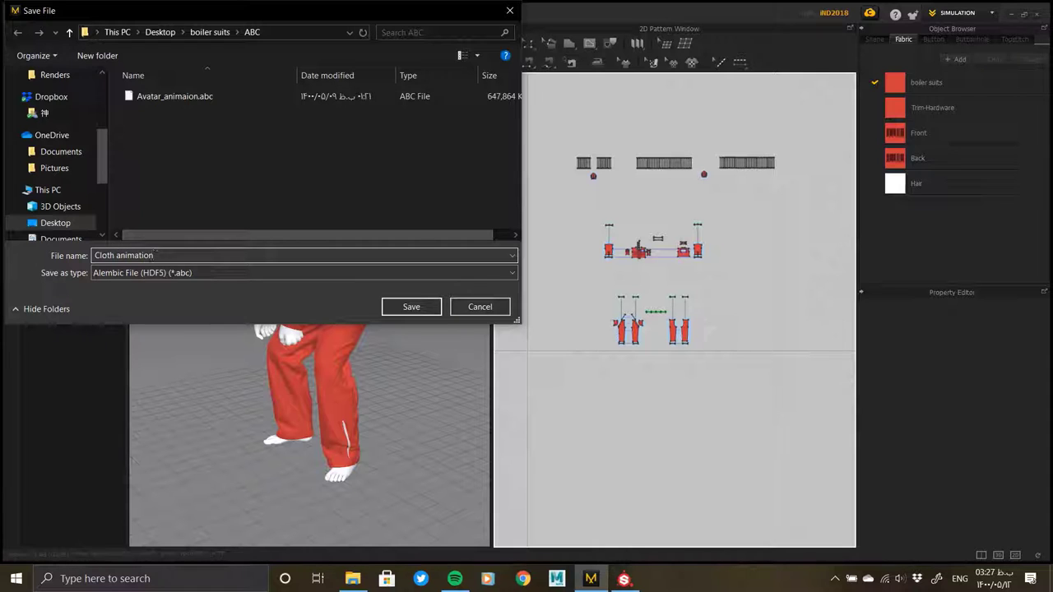
key(Return)
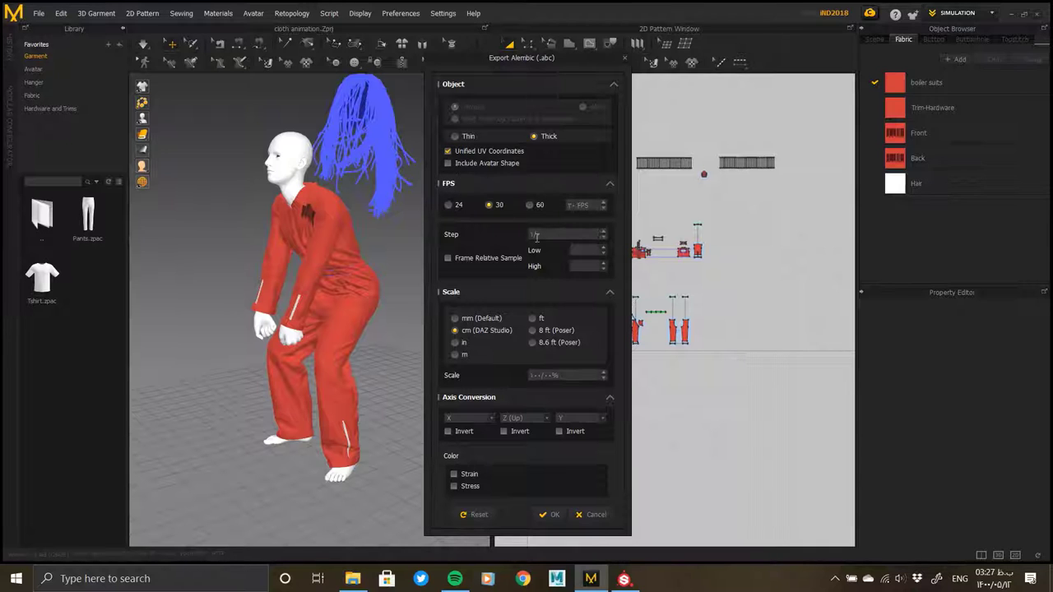
click(548, 515)
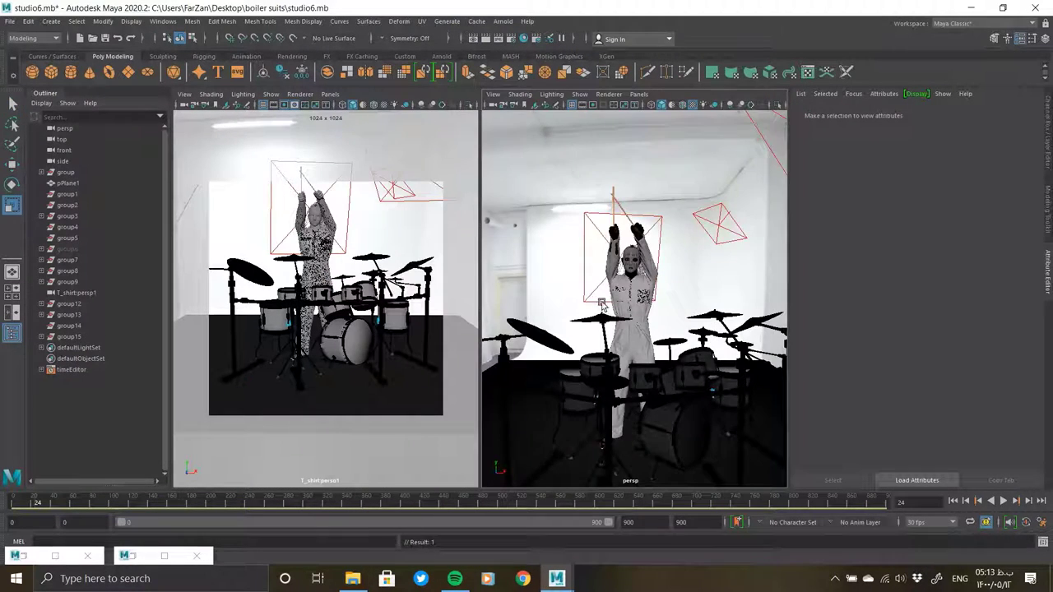
Select the imported boiler suit cloth and isolate it in both viewports
click(601, 305)
alt+drag(601, 305, 602, 249)
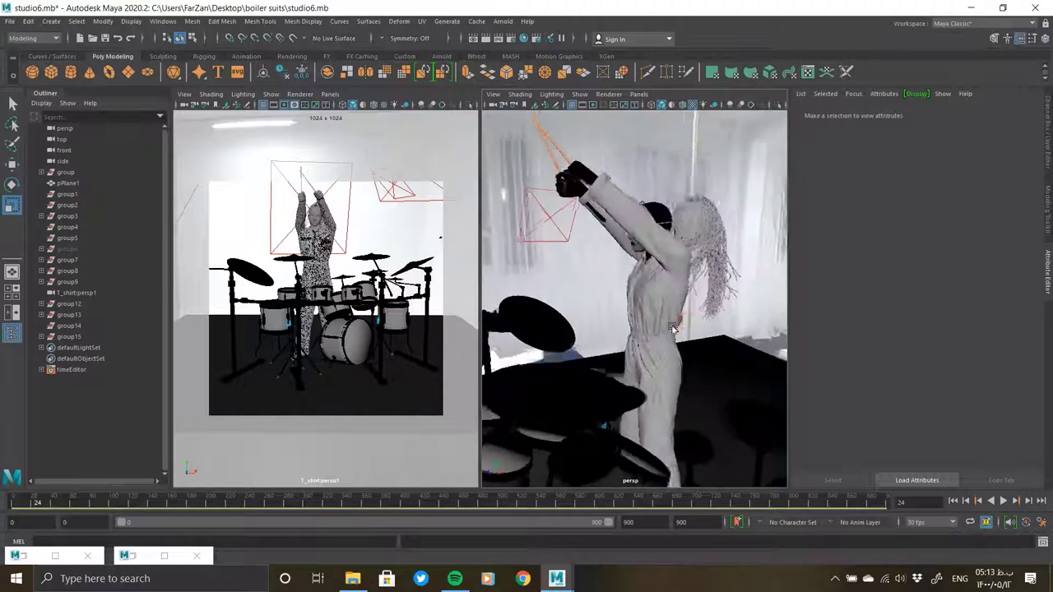
click(601, 249)
key(ctrl+1)
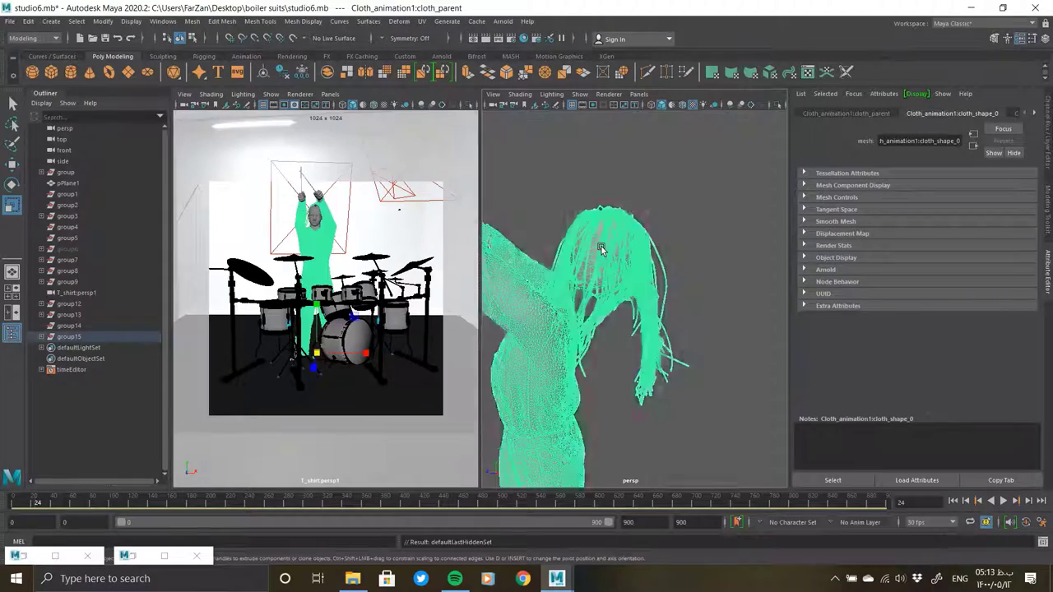
key(ctrl+1)
In the UV Editor, select the shells above the 0–1 tile and extract those faces
click(421, 20)
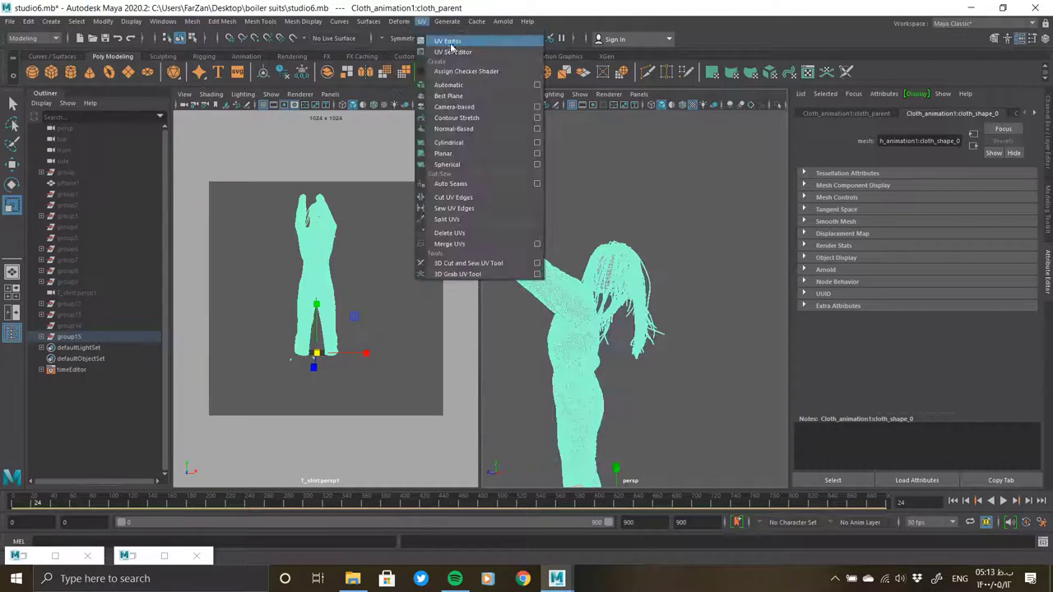
click(448, 38)
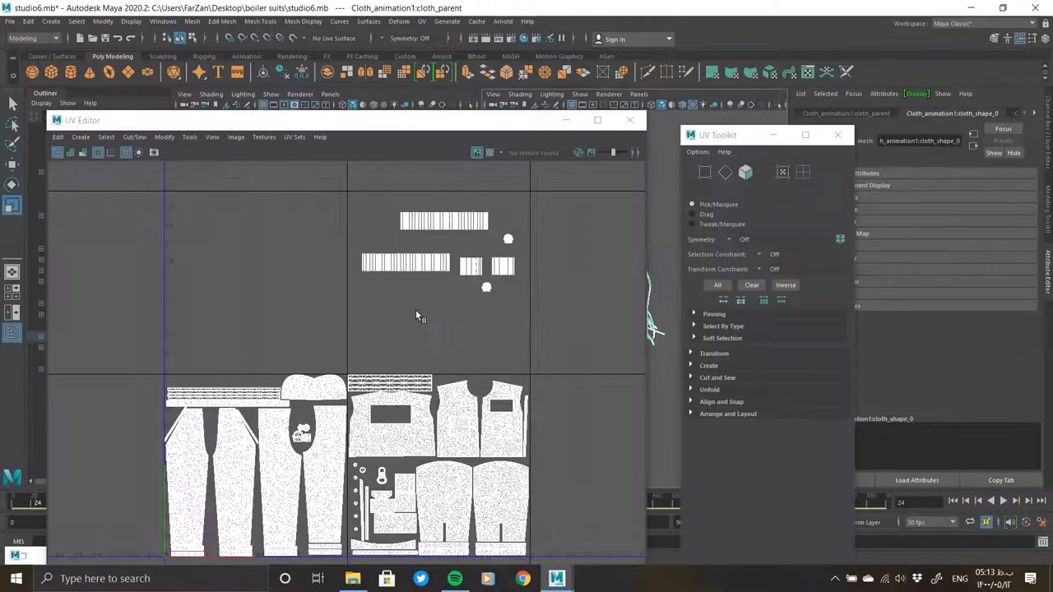
right_drag(416, 309, 362, 296)
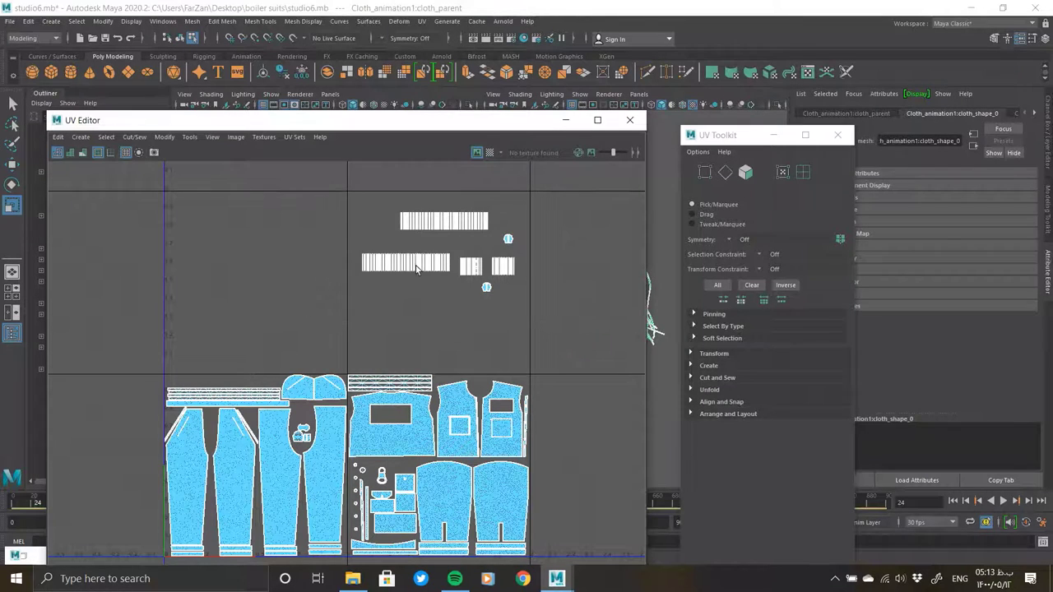
scroll(417, 269, up, 3)
click(222, 21)
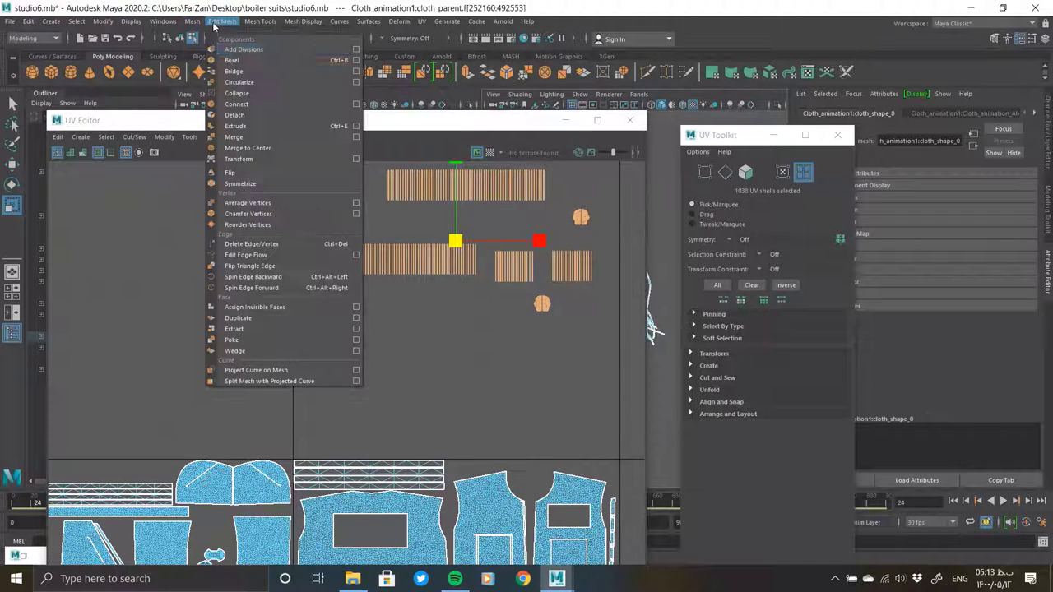
click(243, 331)
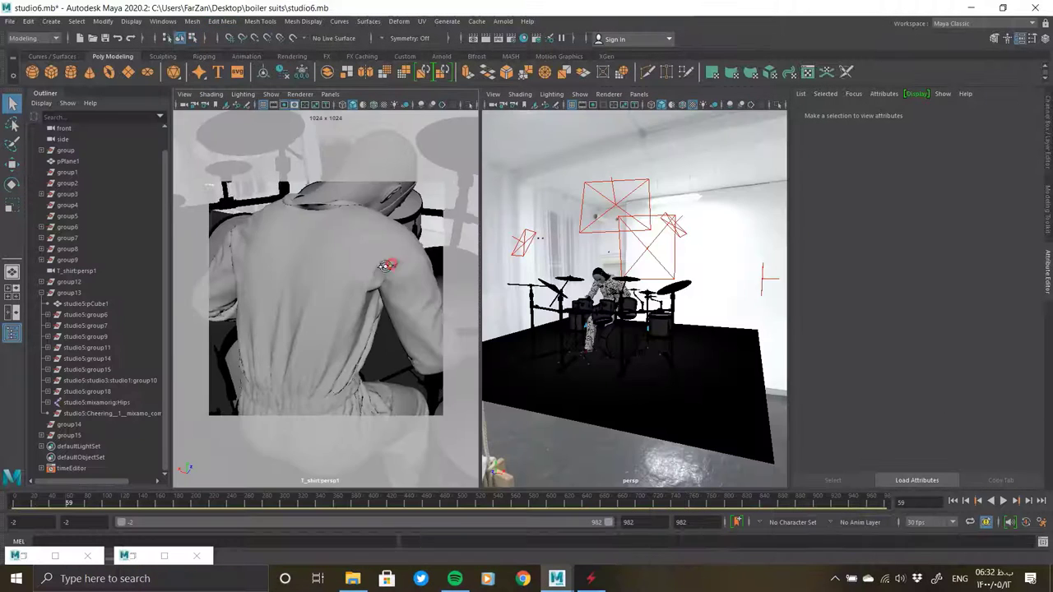
alt+drag(374, 265, 374, 253)
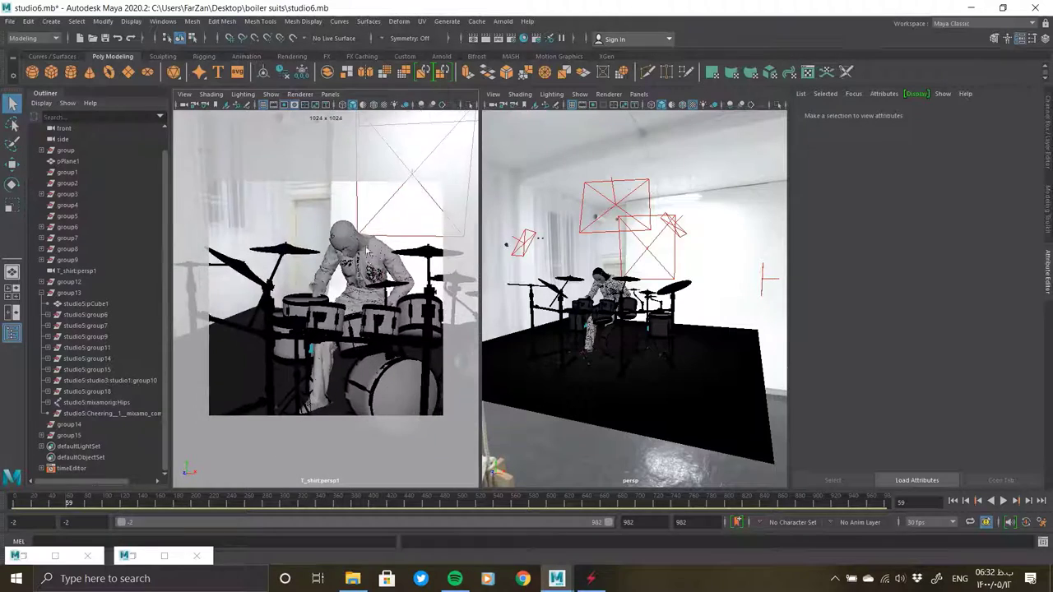
alt+drag(638, 329, 592, 344)
scroll(592, 344, down, 3)
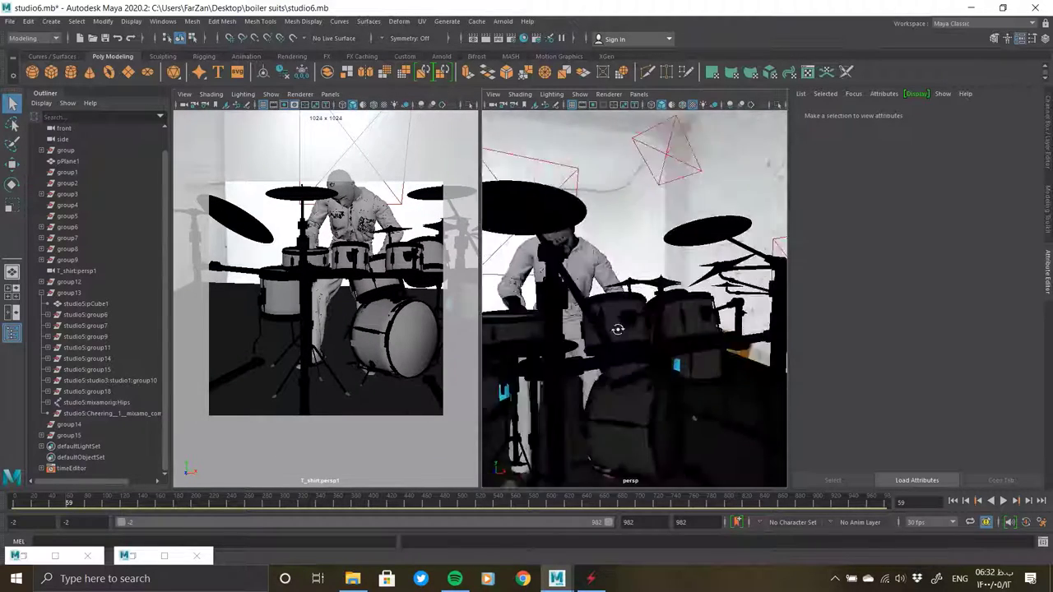
scroll(329, 313, down, 3)
scroll(326, 271, up, 4)
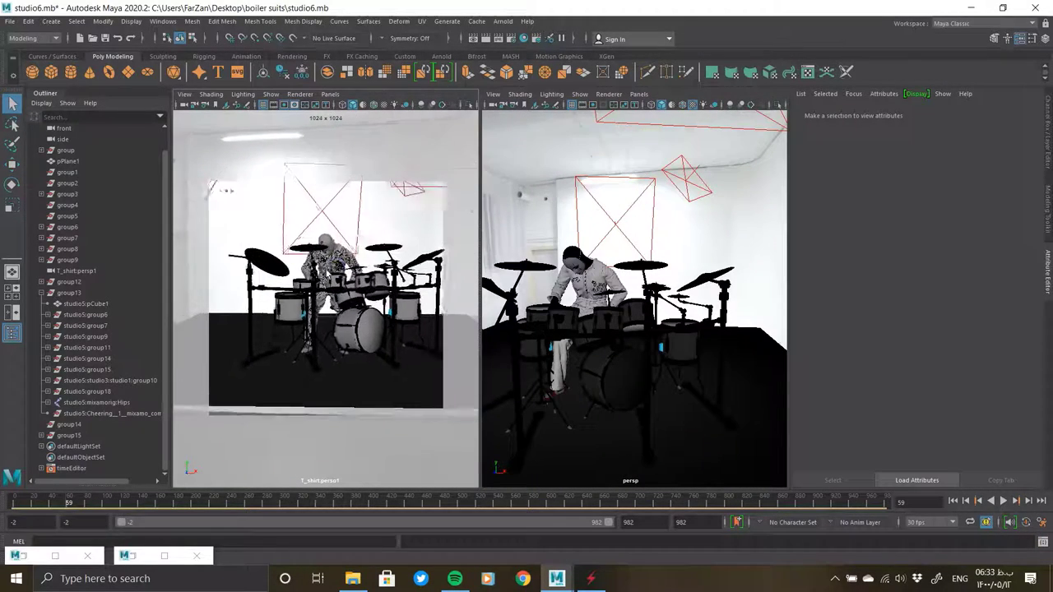
click(228, 194)
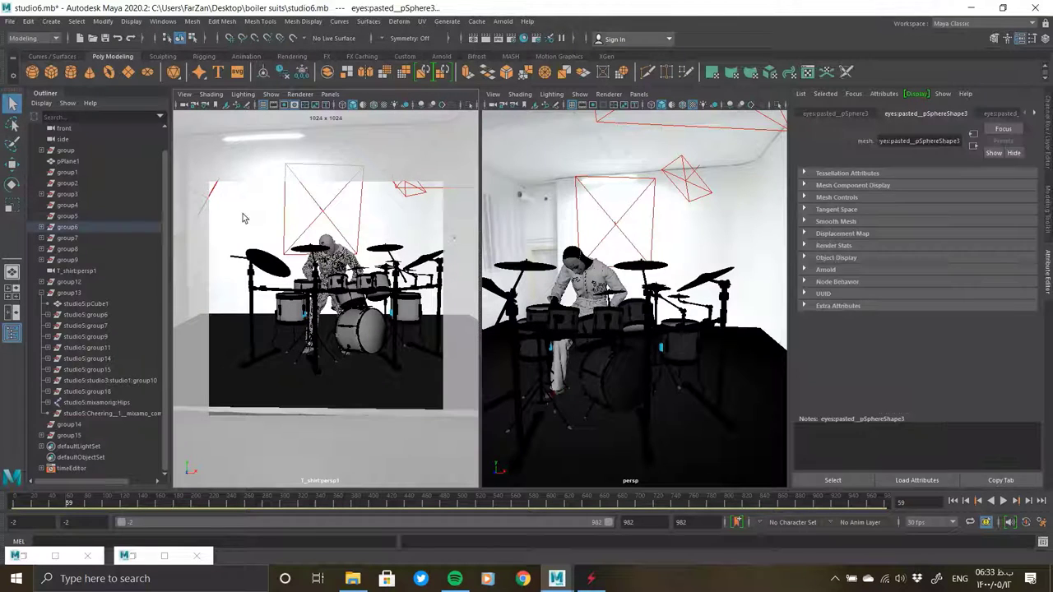
alt+drag(576, 313, 600, 250)
key(w)
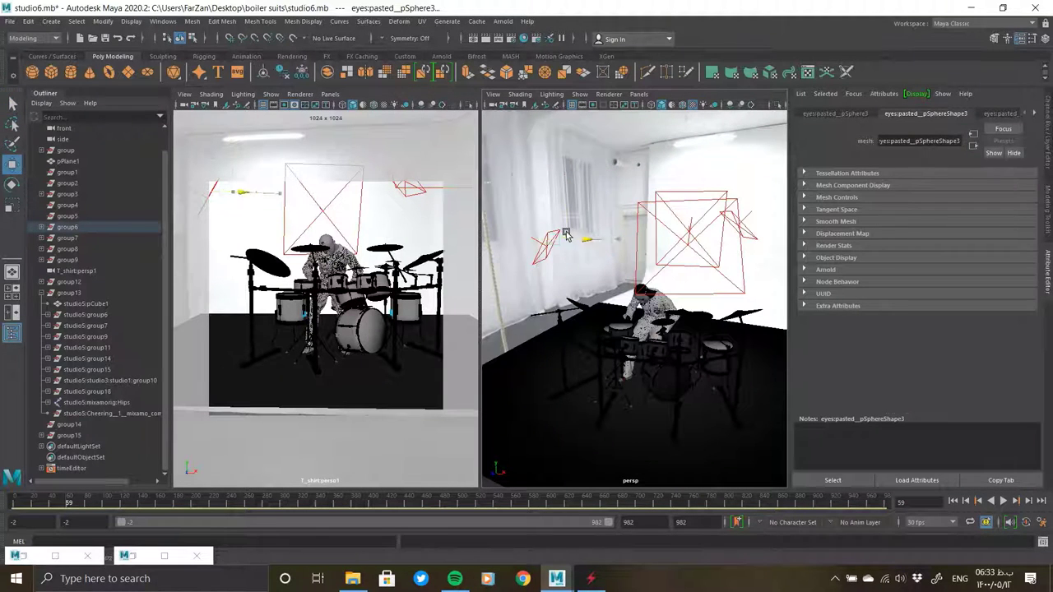
click(695, 371)
mouse_move(695, 370)
alt+mouse_down()
mouse_move(706, 369)
mouse_move(643, 360)
alt+mouse_up()
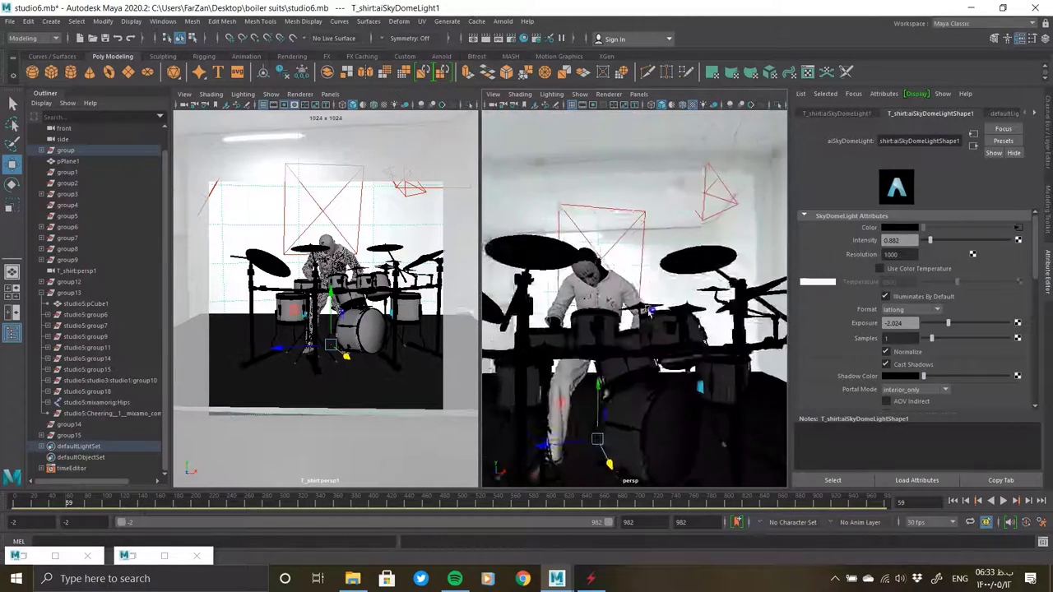
alt+drag(644, 360, 641, 306)
alt+drag(319, 300, 352, 313)
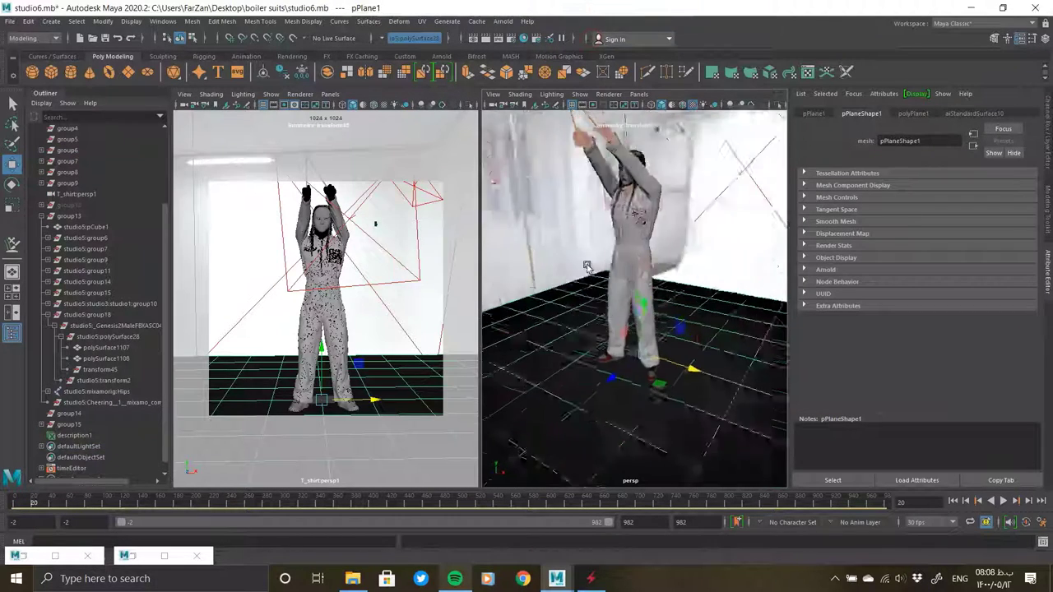
double_click(136, 557)
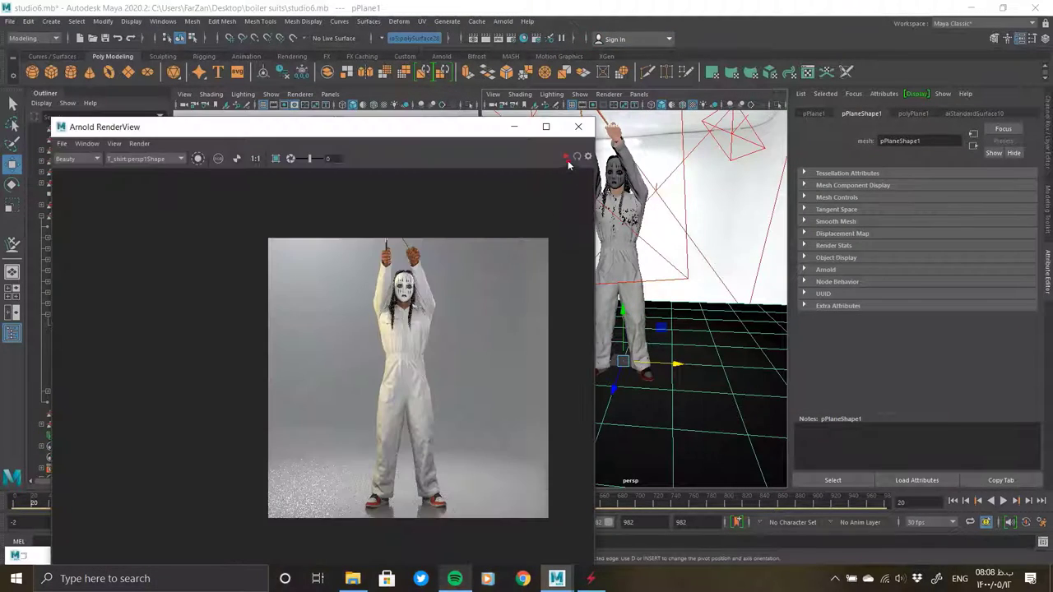
drag(407, 131, 379, 107)
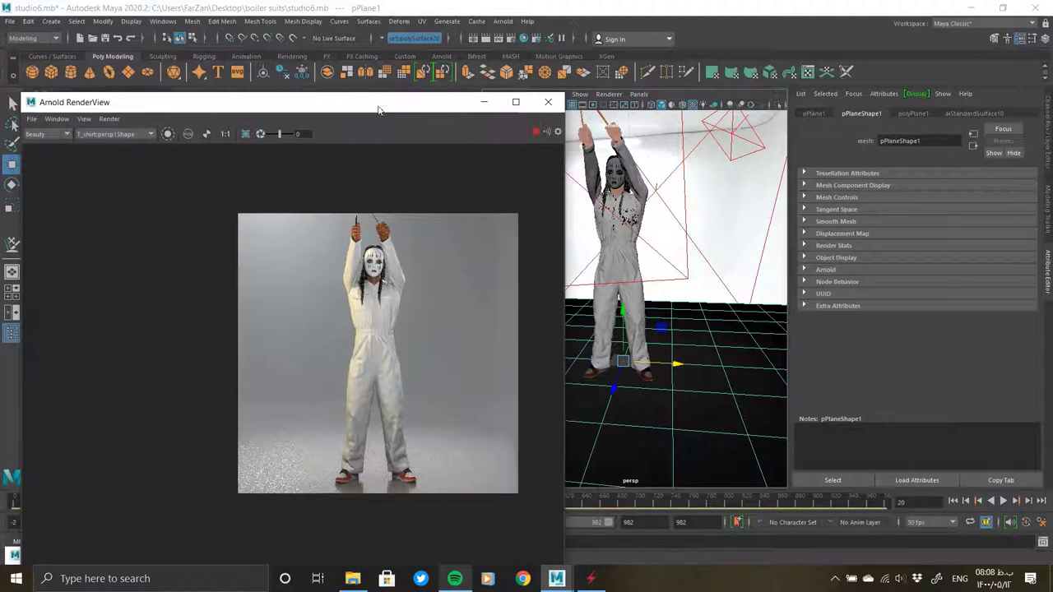
scroll(353, 324, down, 2)
scroll(332, 253, up, 5)
scroll(305, 155, up, 2)
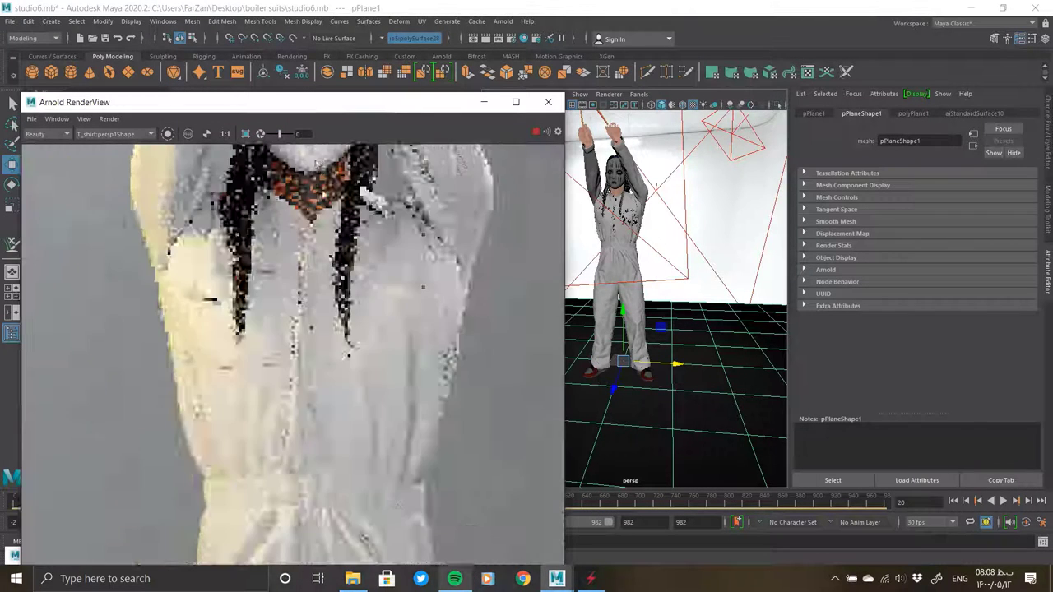
middle_drag(329, 247, 331, 415)
scroll(331, 414, down, 1)
scroll(320, 190, up, 2)
scroll(320, 191, down, 2)
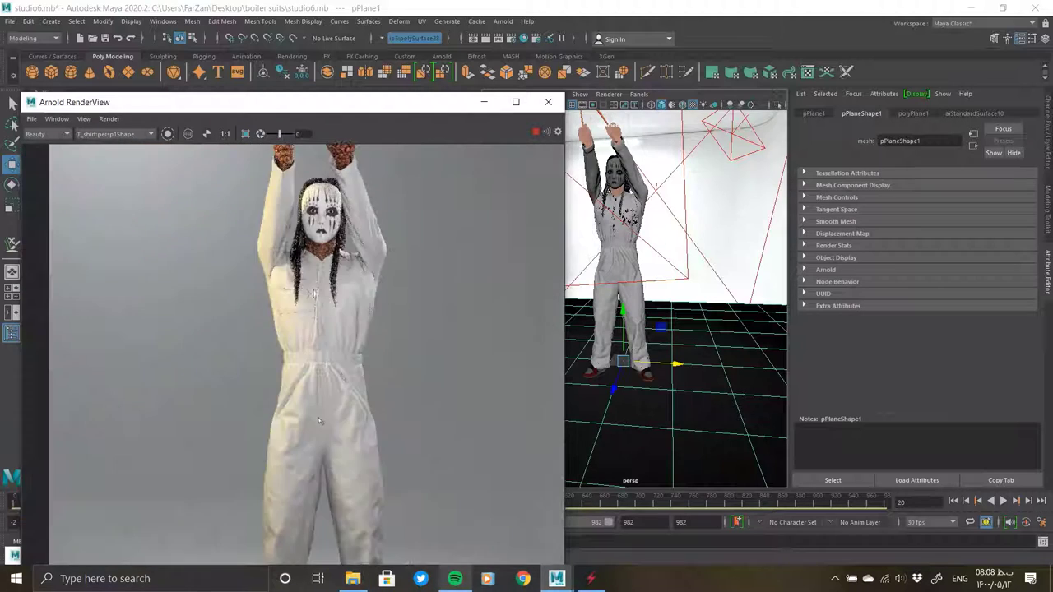
scroll(319, 415, up, 2)
scroll(329, 411, up, 1)
scroll(343, 430, down, 1)
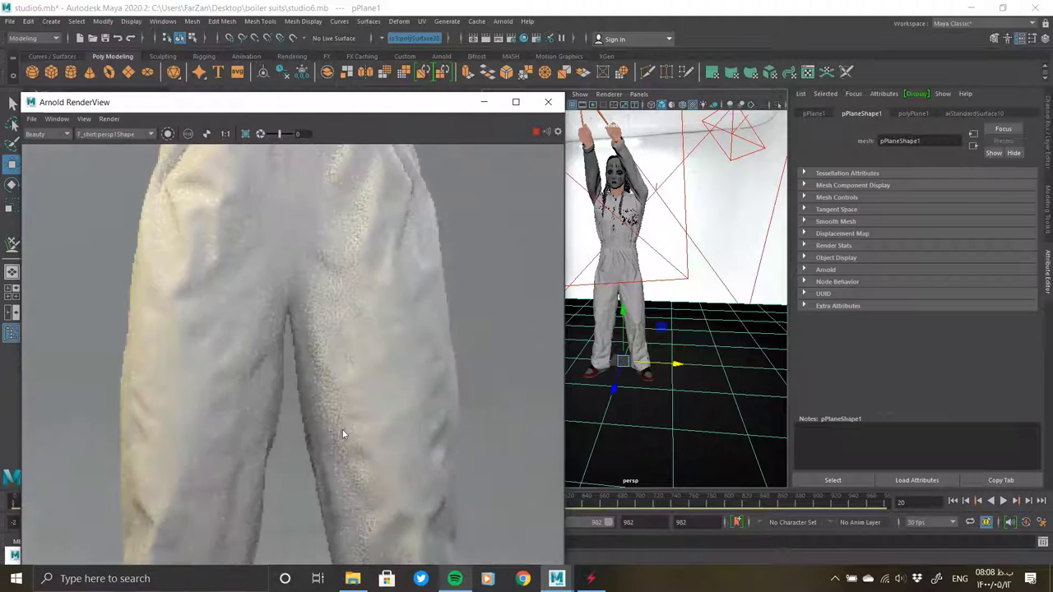
scroll(298, 454, down, 2)
scroll(273, 470, down, 1)
scroll(280, 479, up, 1)
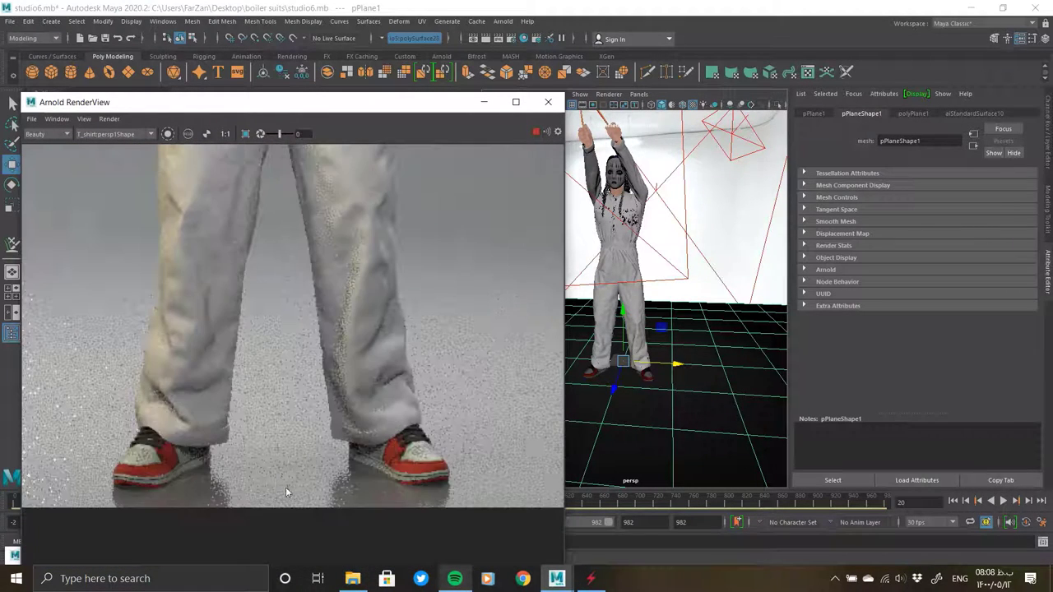
scroll(289, 540, down, 1)
scroll(297, 265, down, 3)
scroll(272, 502, up, 2)
scroll(272, 502, up, 3)
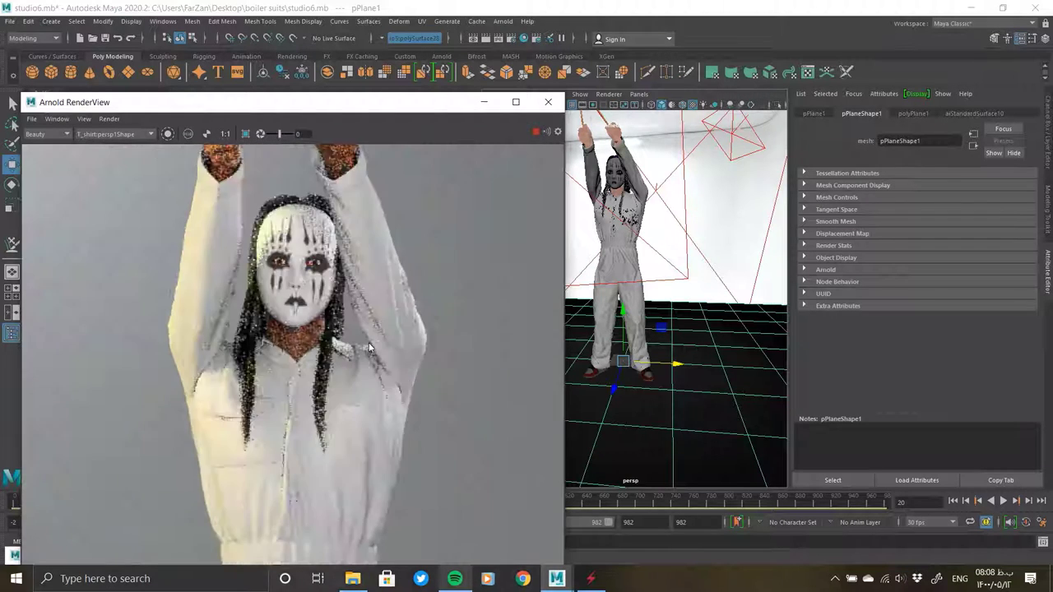
scroll(368, 342, down, 1)
Close the render window and open Hypershade with a new empty graph tab
click(487, 106)
click(502, 21)
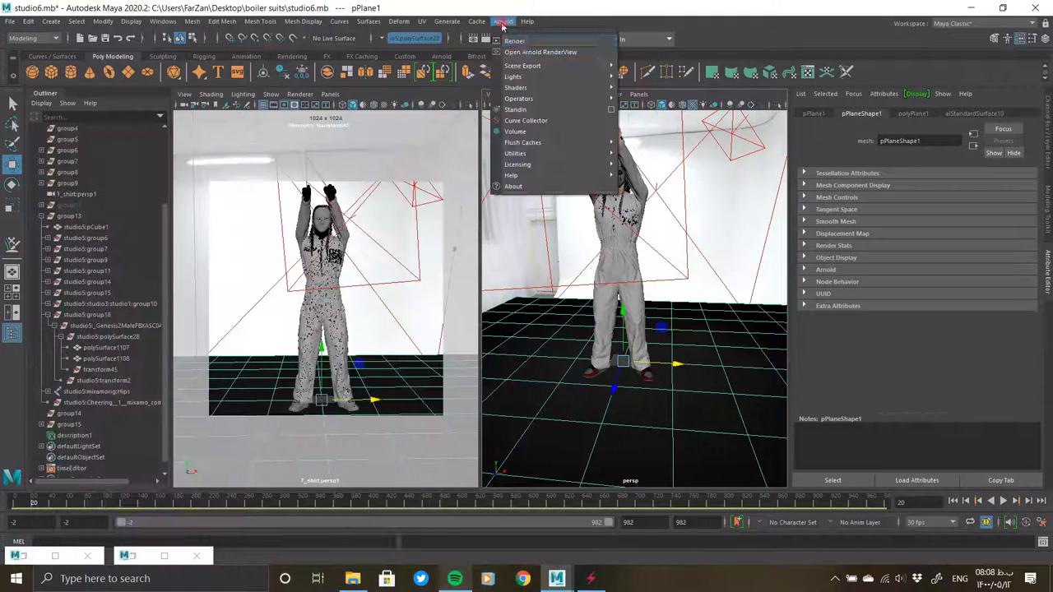
click(527, 44)
click(435, 182)
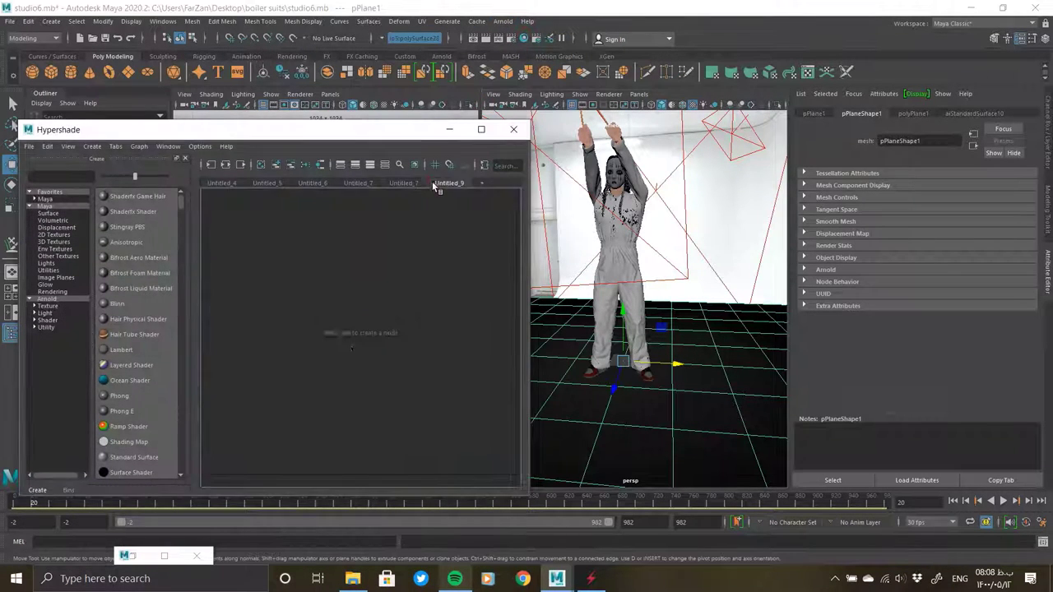
Drag the BaseColor, Metalness, Normal and Roughness .1001 exr files from Textures/Cloth into the graph
click(353, 578)
click(370, 192)
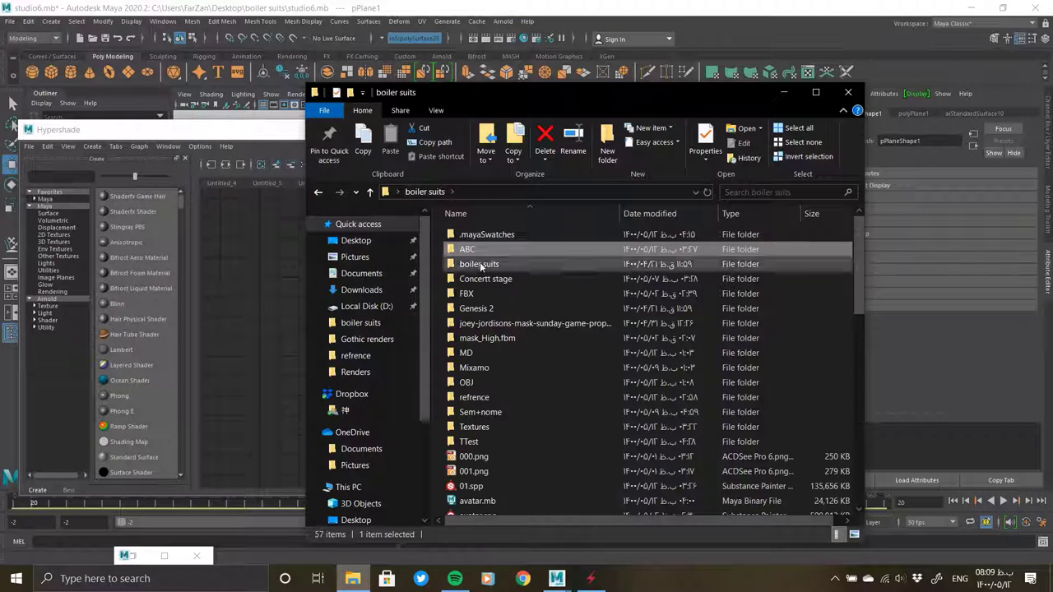
double_click(504, 427)
double_click(467, 235)
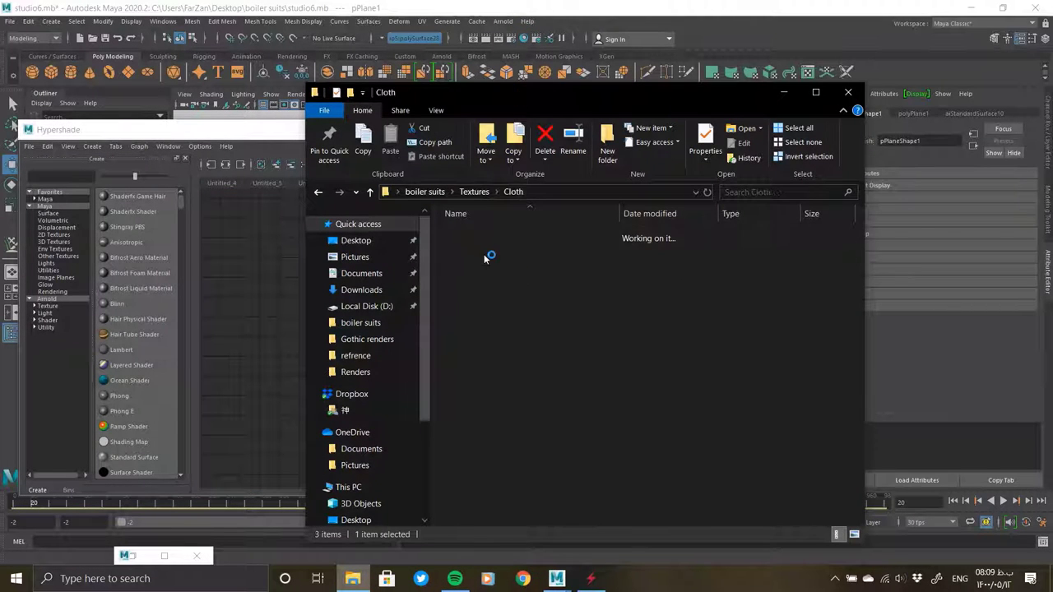
click(836, 533)
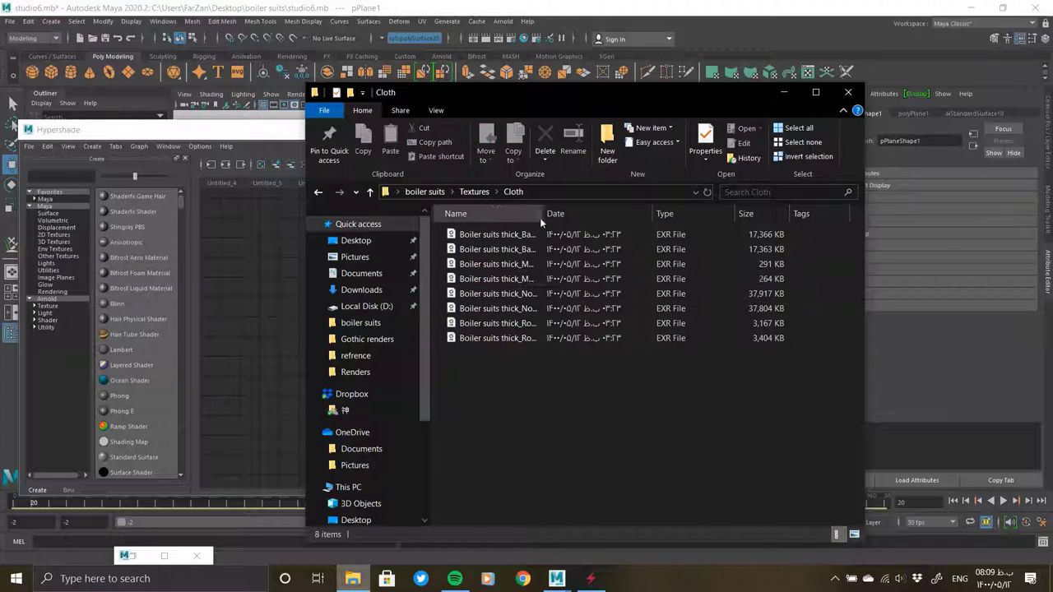
click(610, 235)
ctrl+click(543, 264)
ctrl+click(543, 294)
ctrl+click(543, 323)
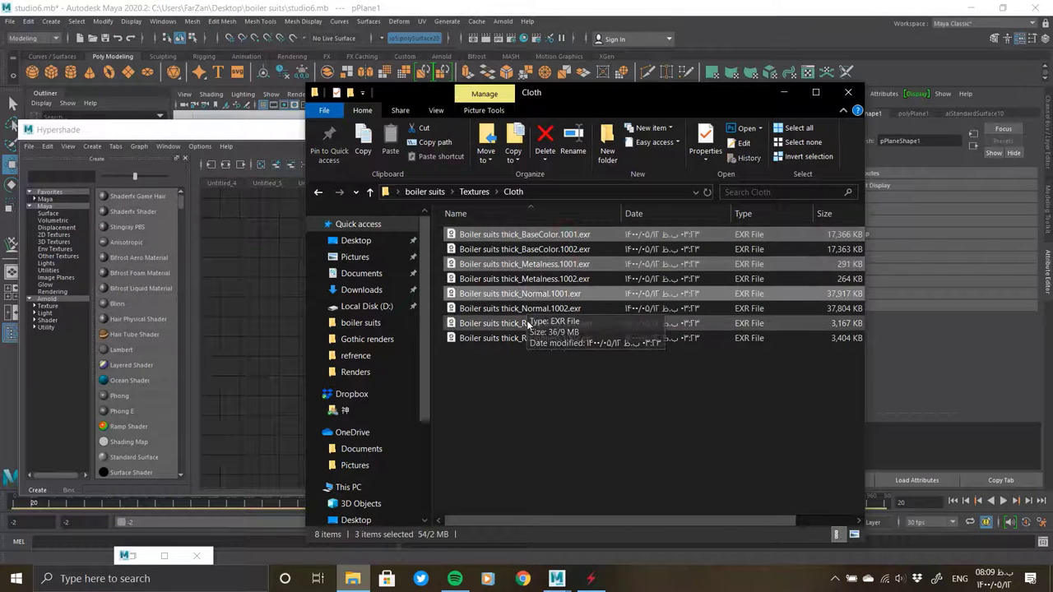
drag(473, 238, 250, 349)
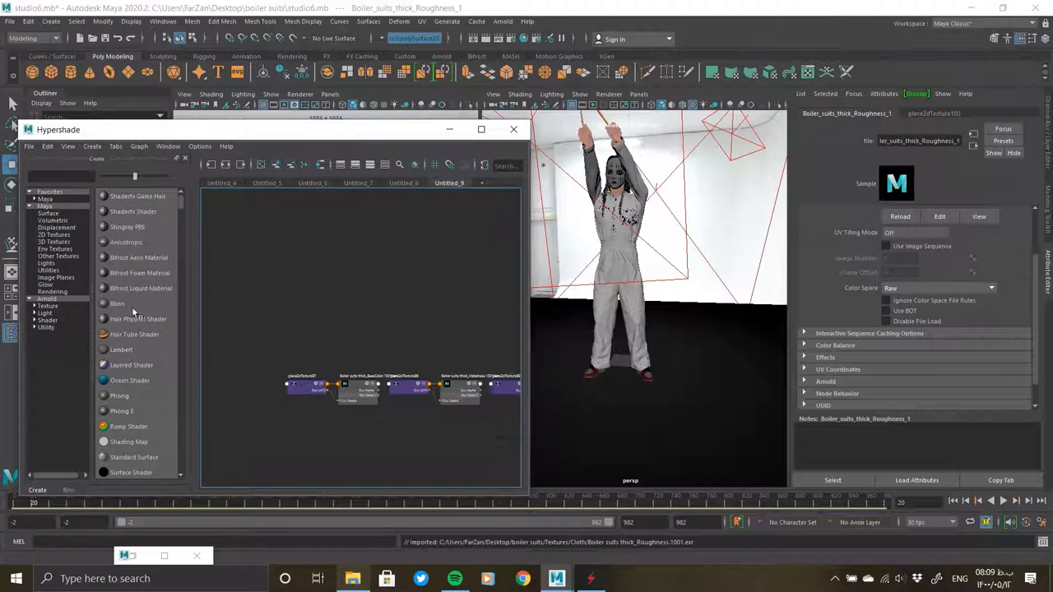
Create an aiStandardSurface shader and arrange it beside the texture nodes
click(47, 299)
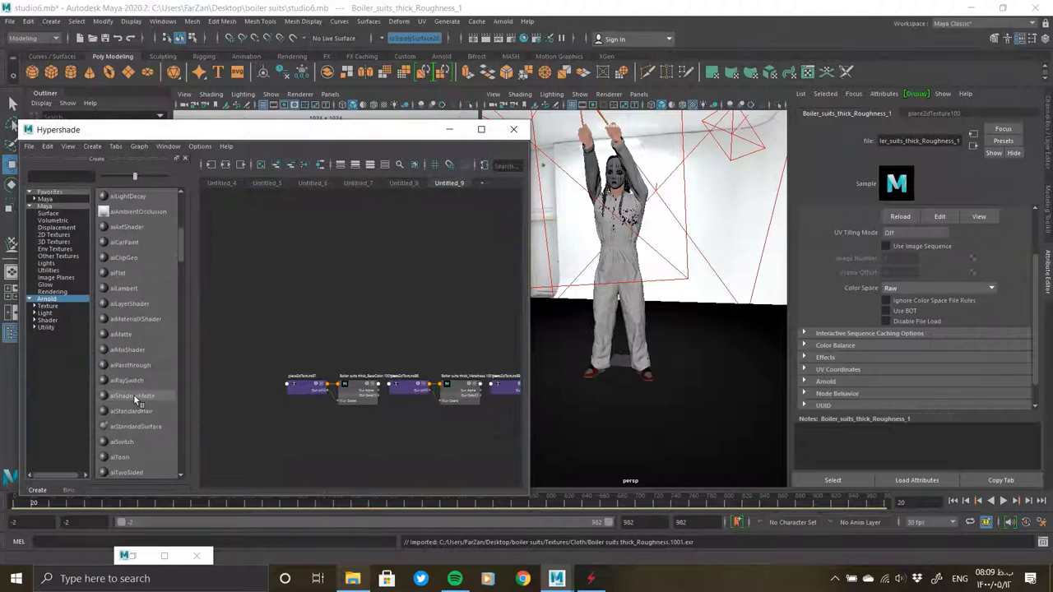
click(134, 394)
drag(368, 261, 444, 258)
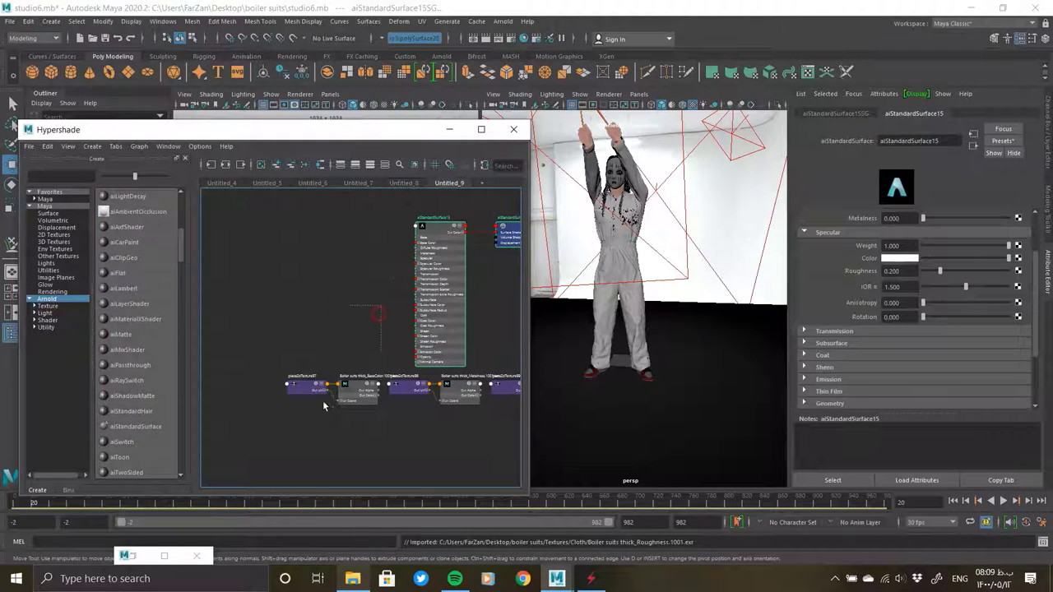
drag(323, 403, 340, 205)
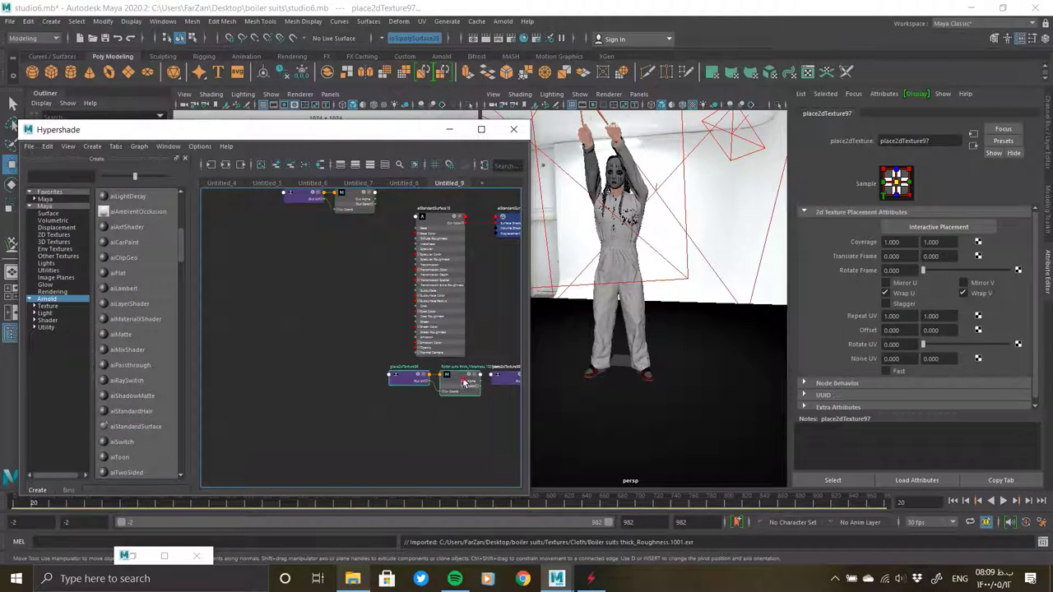
Arrange the Metalness, Normal and Roughness texture node pairs beside aiStandardSurface15
drag(465, 383, 353, 248)
alt+middle_drag(401, 364, 288, 357)
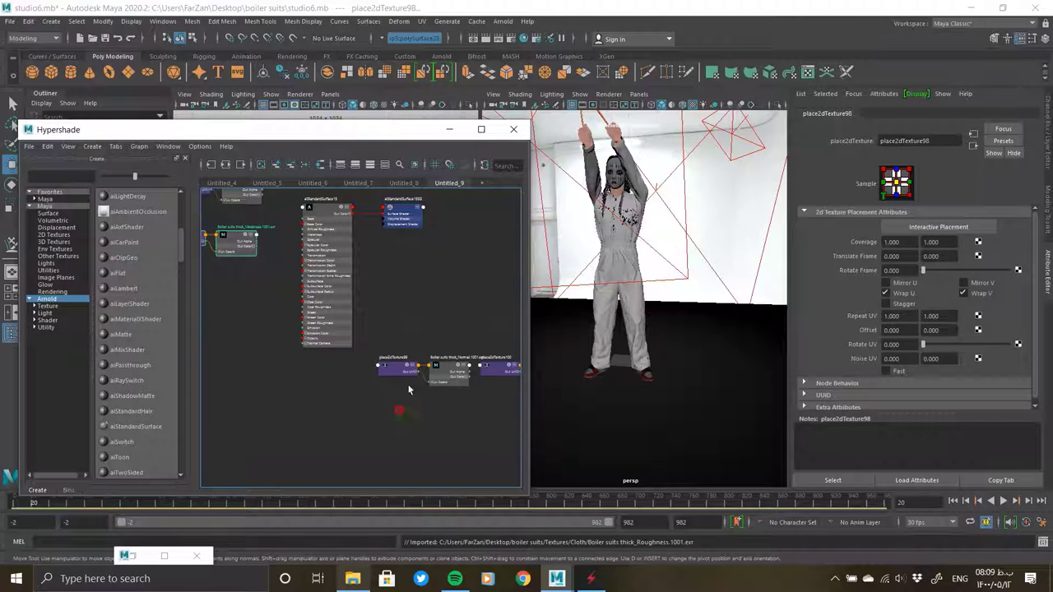
drag(445, 368, 277, 301)
alt+middle_drag(394, 378, 269, 354)
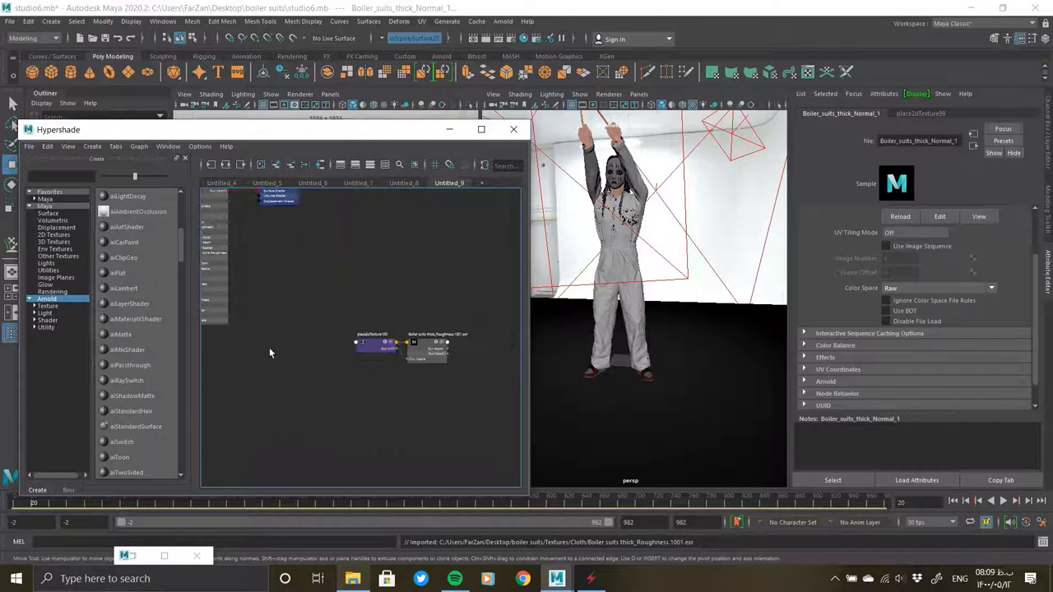
click(424, 357)
drag(409, 362, 169, 380)
alt+middle_drag(345, 382, 503, 387)
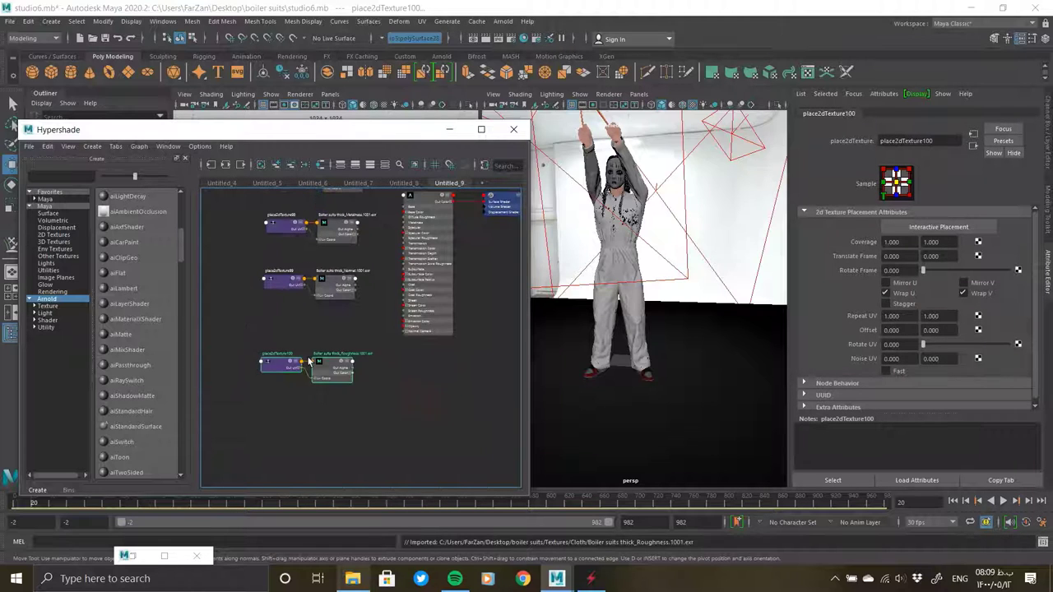
drag(403, 407, 345, 369)
scroll(345, 369, up, 3)
scroll(323, 251, up, 4)
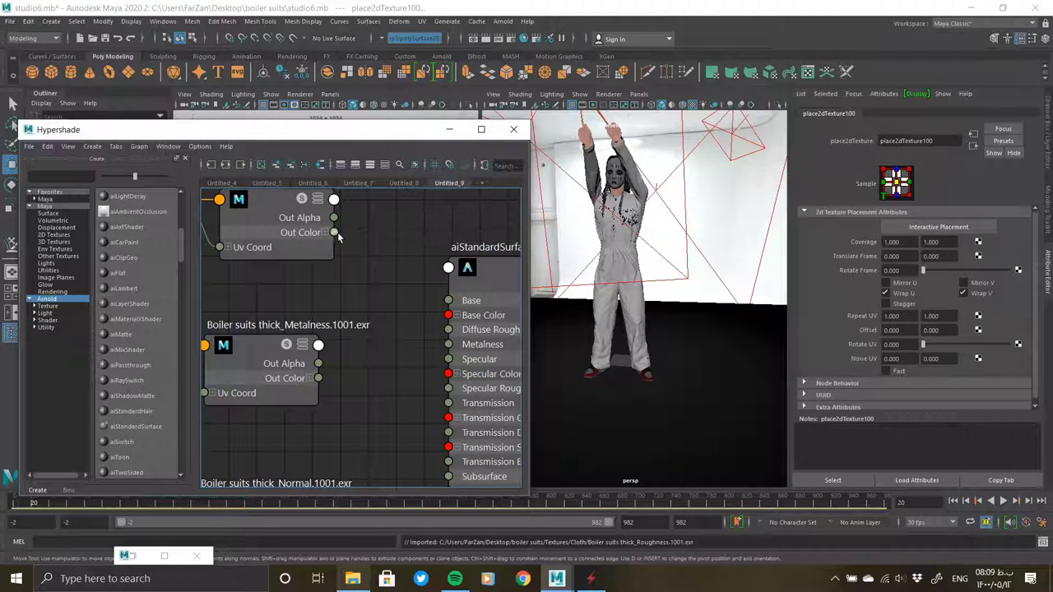
alt+middle_drag(358, 291, 361, 359)
Connect BaseColor to Base Color and the Metalness red channel to Metalness
drag(388, 346, 454, 384)
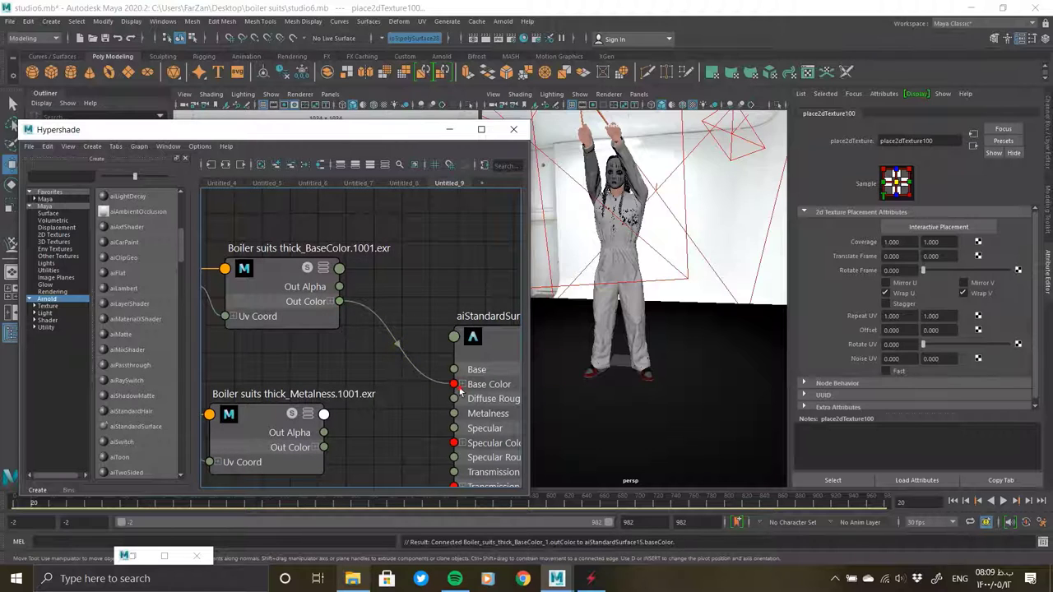
alt+middle_drag(454, 384, 423, 302)
scroll(309, 321, up, 2)
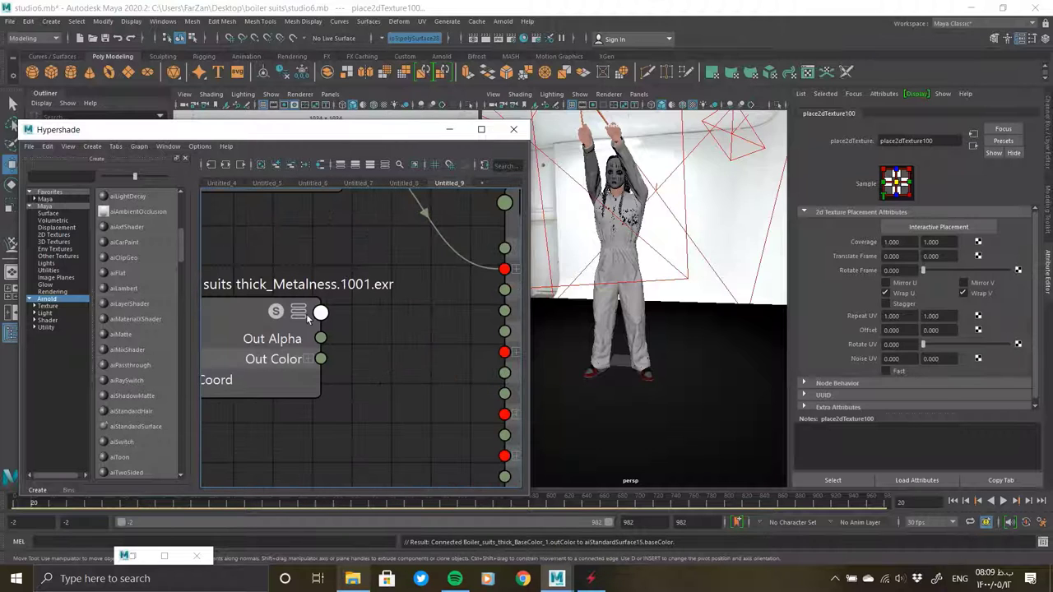
click(309, 360)
drag(321, 379, 371, 305)
scroll(364, 381, down, 2)
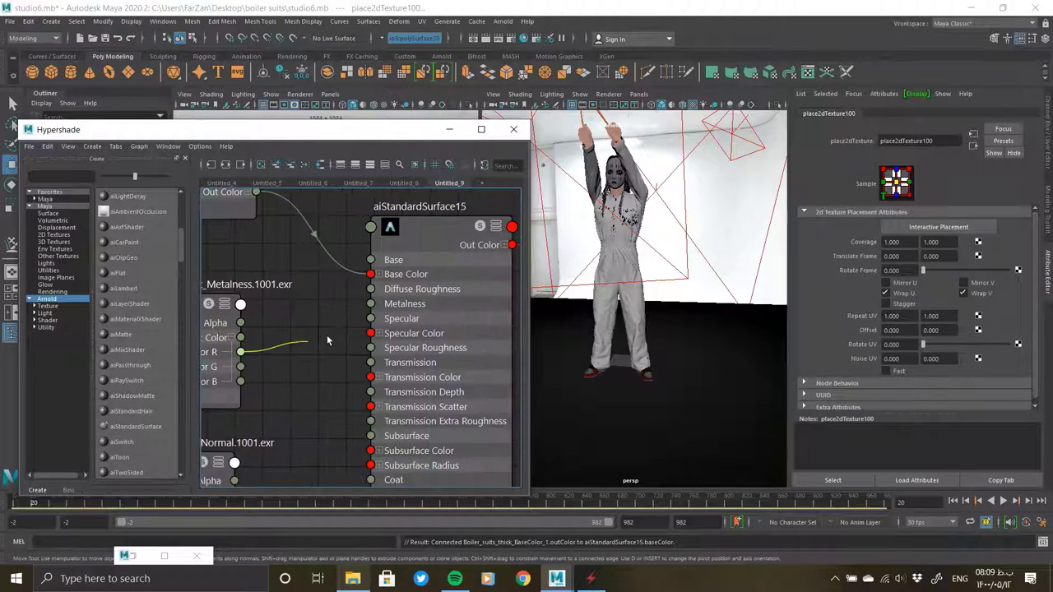
alt+middle_drag(327, 349, 496, 238)
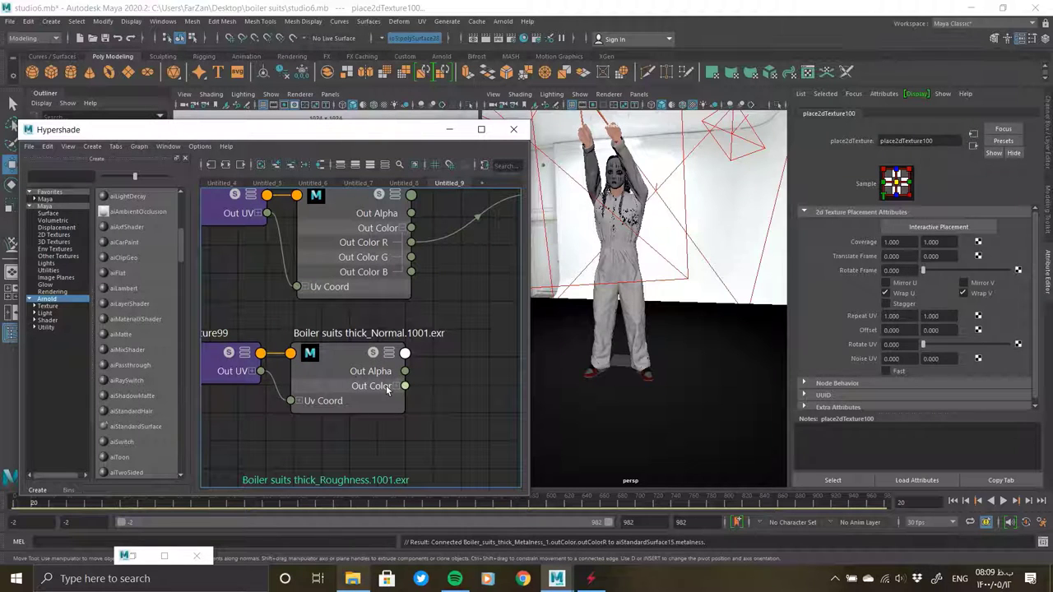
Add a bump2d node fed by the Normal texture and connect it to Normal Camera
click(457, 386)
key(Tab)
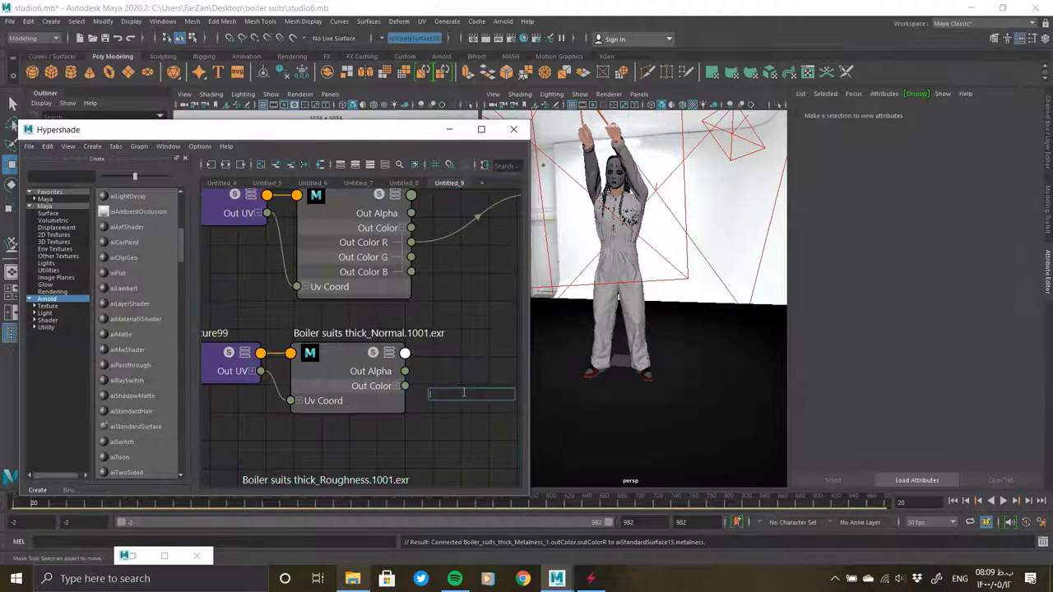
click(456, 412)
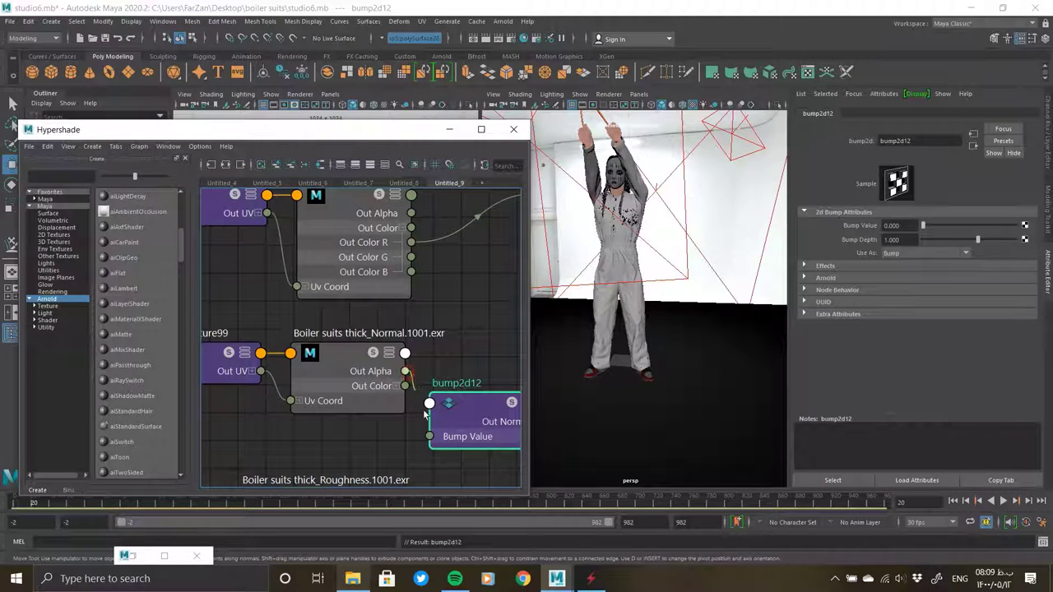
drag(425, 415, 428, 438)
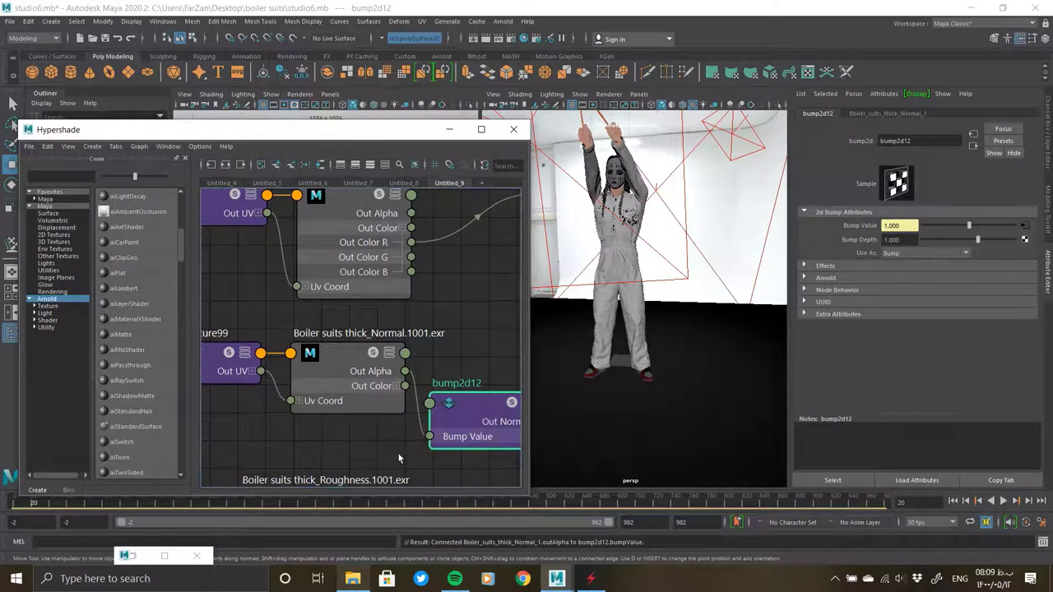
alt+middle_drag(398, 458, 261, 308)
drag(372, 275, 317, 284)
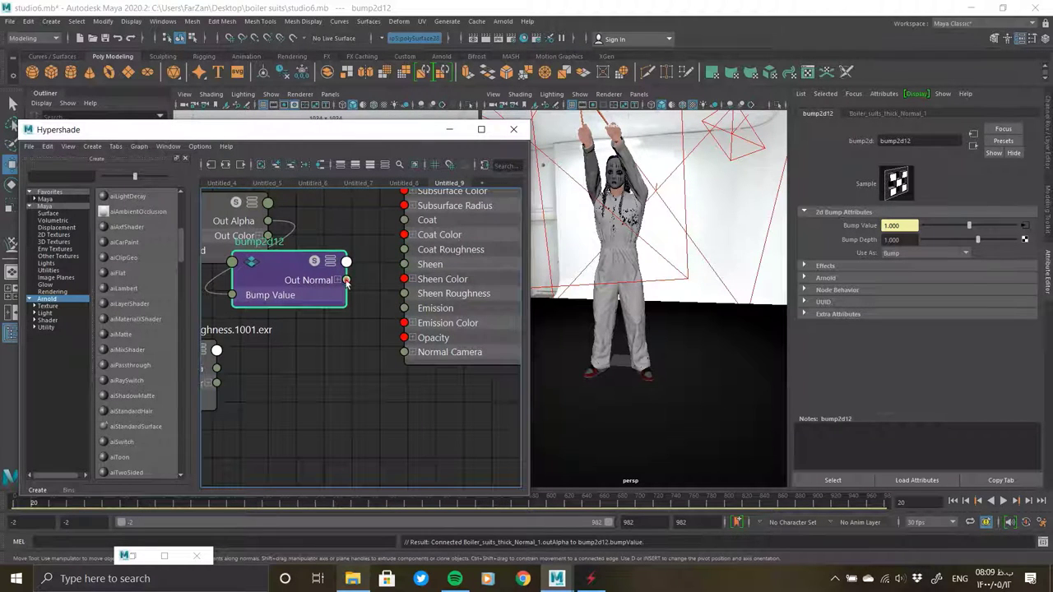
drag(403, 354, 349, 281)
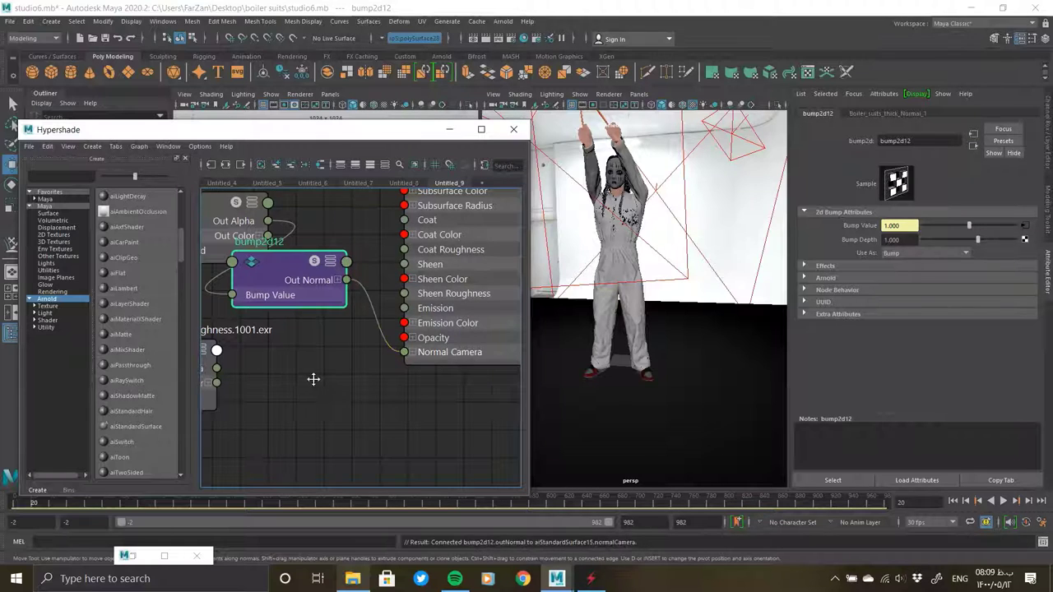
Connect the Roughness texture's red channel to the shader's Specular Roughness
alt+middle_drag(313, 379, 323, 358)
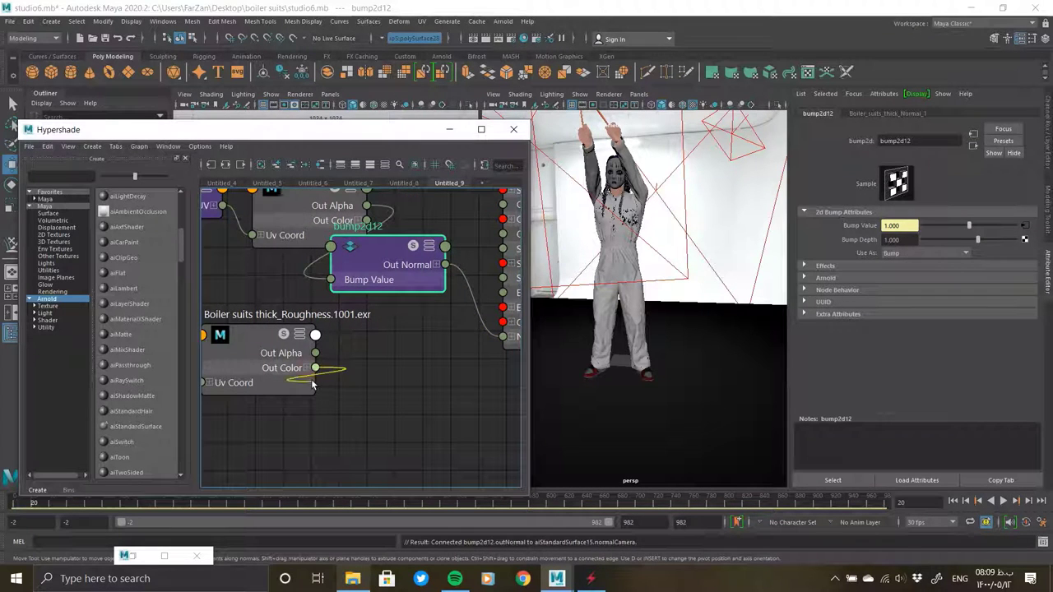
click(311, 385)
drag(315, 382, 337, 391)
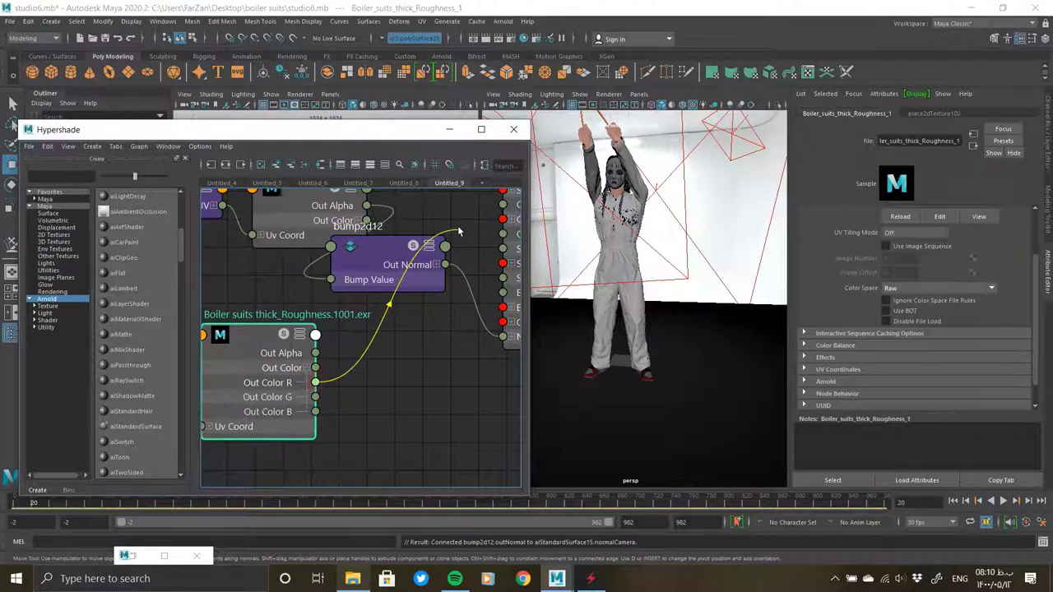
scroll(459, 231, up, 5)
drag(458, 232, 389, 323)
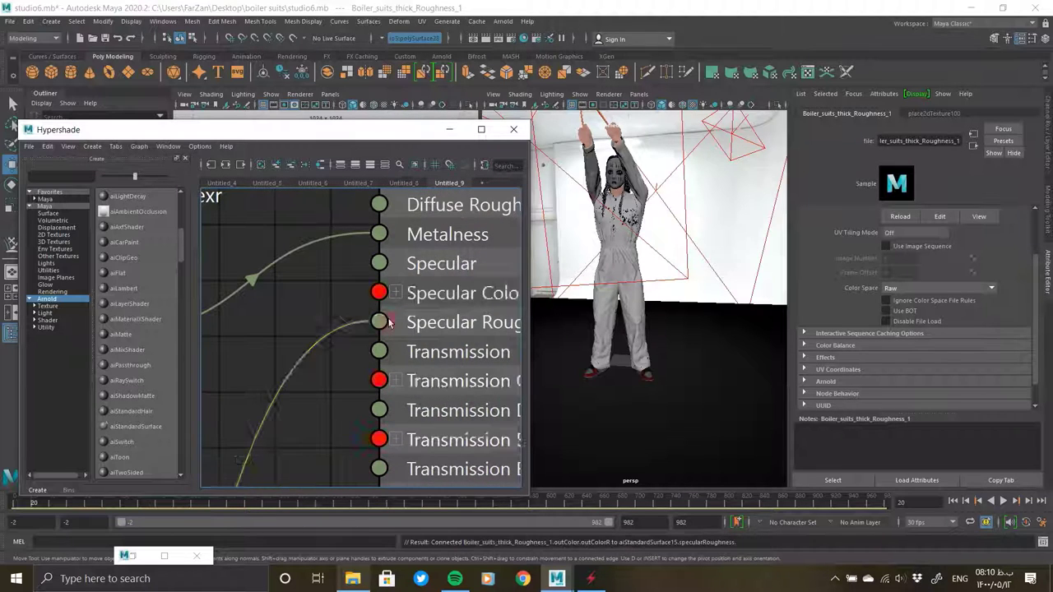
scroll(389, 323, down, 5)
Set the BaseColor and Metalness file nodes' UV tiling mode to UDIM (Mari)
click(339, 306)
click(915, 233)
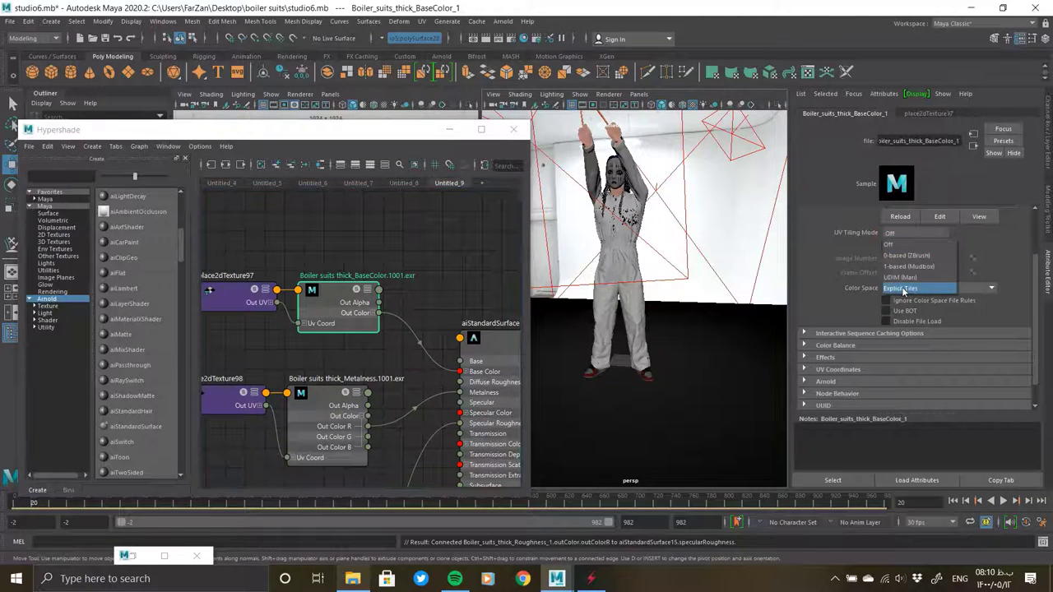
click(900, 277)
scroll(367, 395, down, 2)
click(337, 379)
click(914, 233)
click(900, 277)
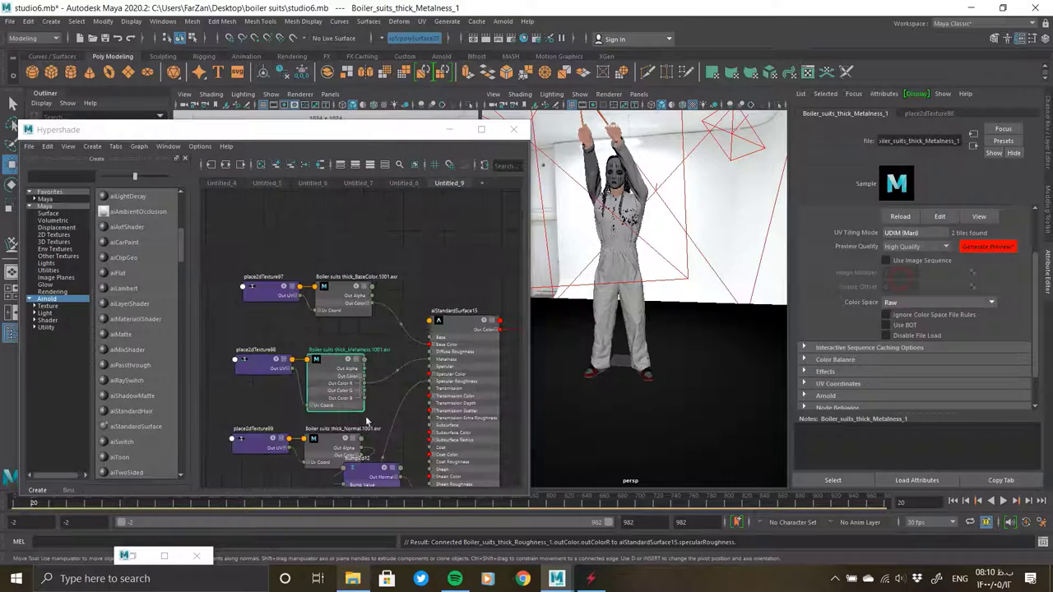
Set the Normal and Roughness file nodes to UDIM (Mari) tiling and close Hypershade
alt+middle_drag(367, 421, 367, 351)
click(338, 374)
click(914, 233)
click(900, 277)
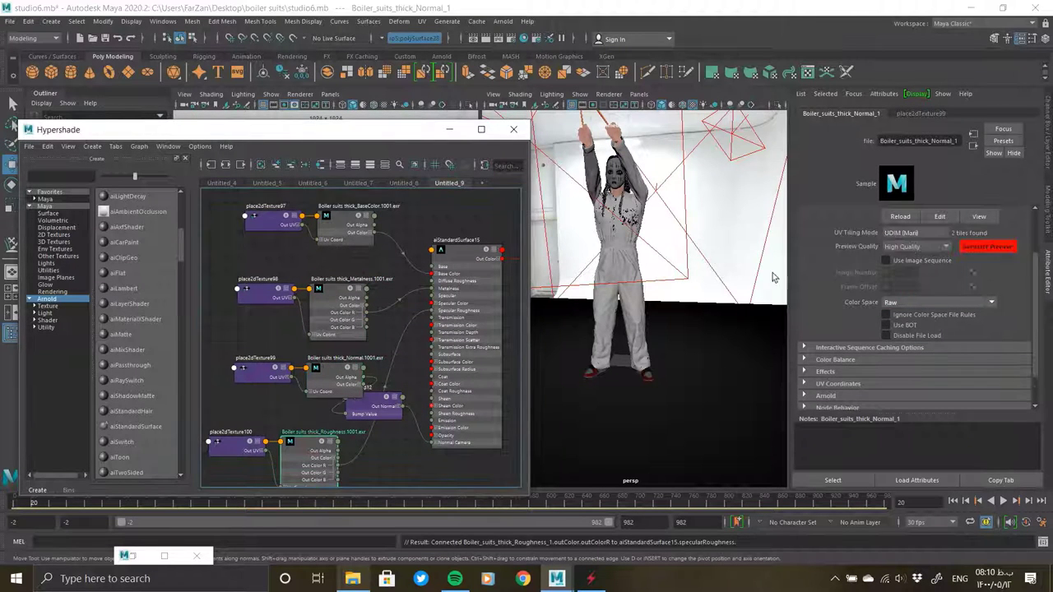
click(914, 233)
click(899, 277)
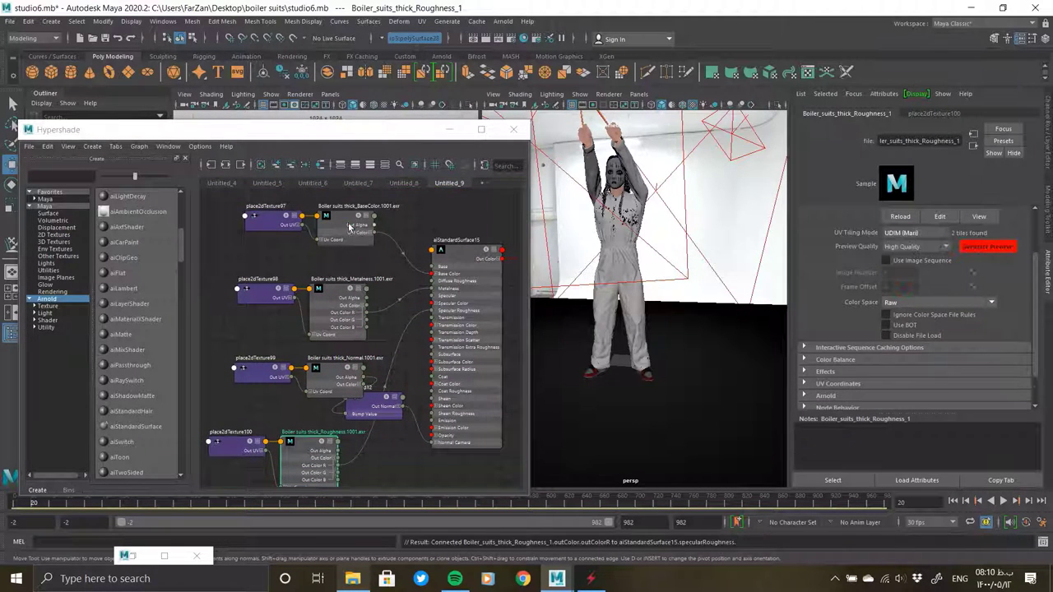
click(349, 227)
scroll(349, 227, up, 5)
scroll(349, 227, down, 3)
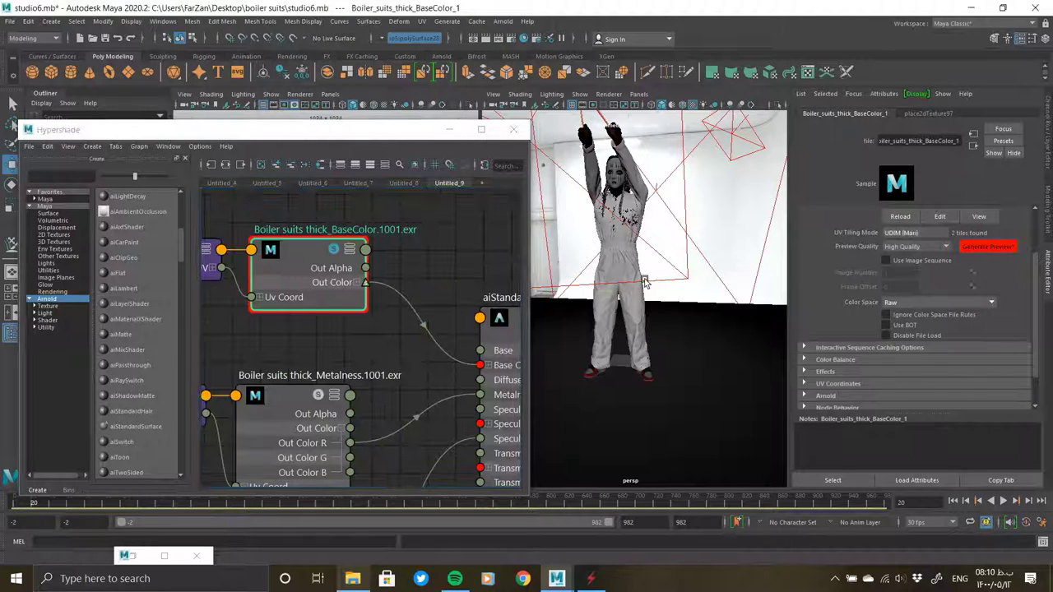
click(451, 133)
Generate the BaseColor preview and select the suit mesh to see it red with aiStandardSurface15
alt+drag(551, 321, 483, 410)
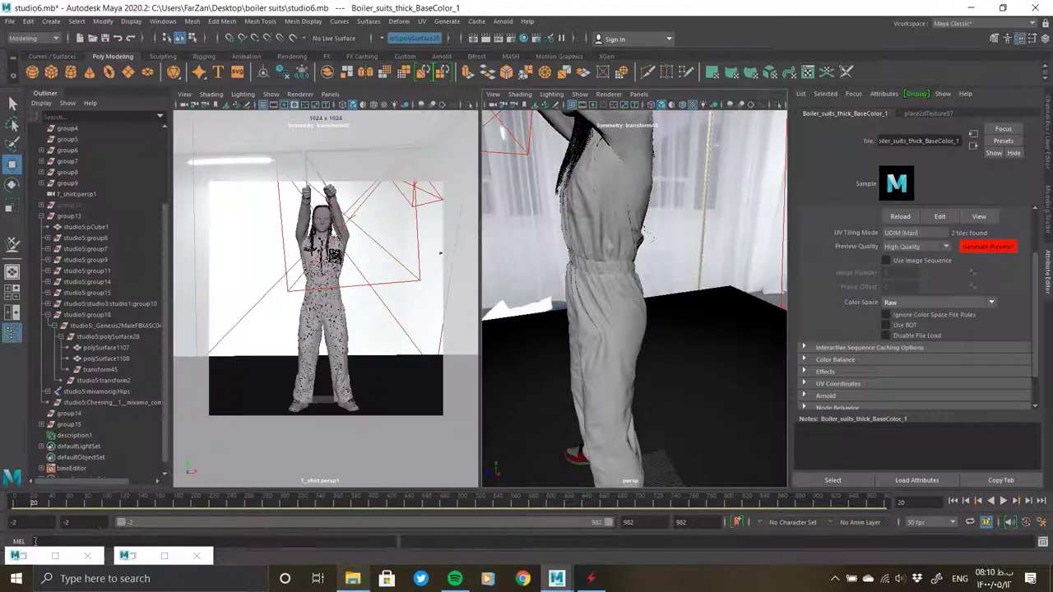
click(18, 556)
click(334, 249)
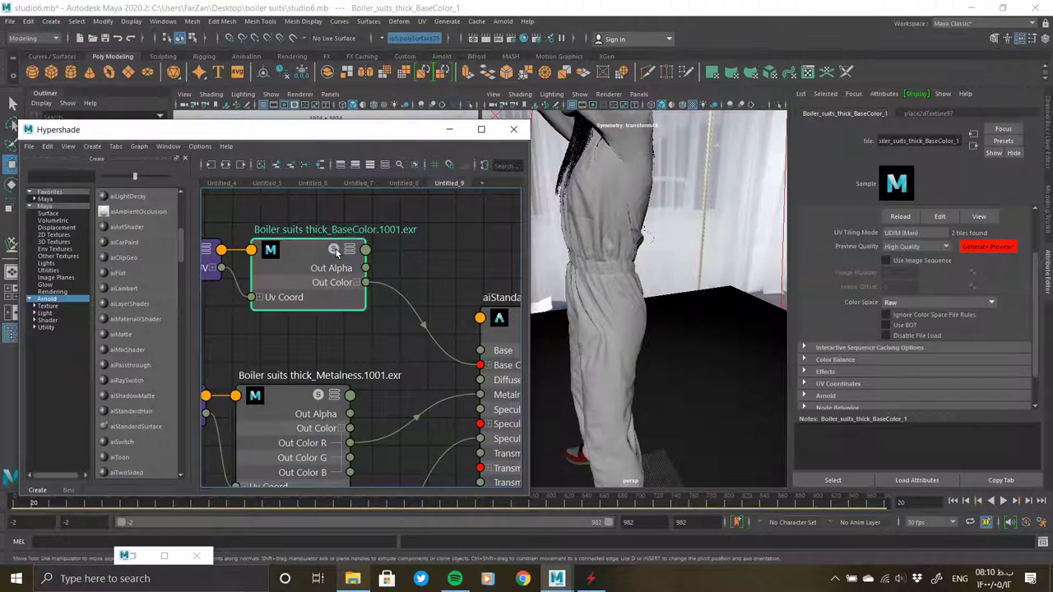
click(625, 340)
alt+middle_drag(457, 315, 316, 318)
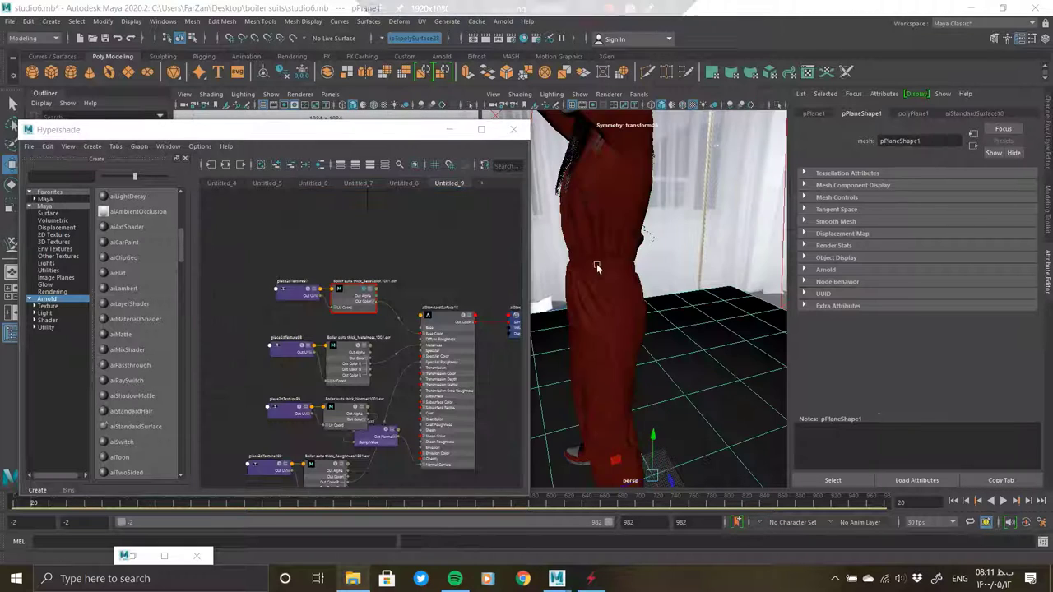
Orbit around the character while selecting the bump2d12 and BaseColor nodes in the graph
click(449, 129)
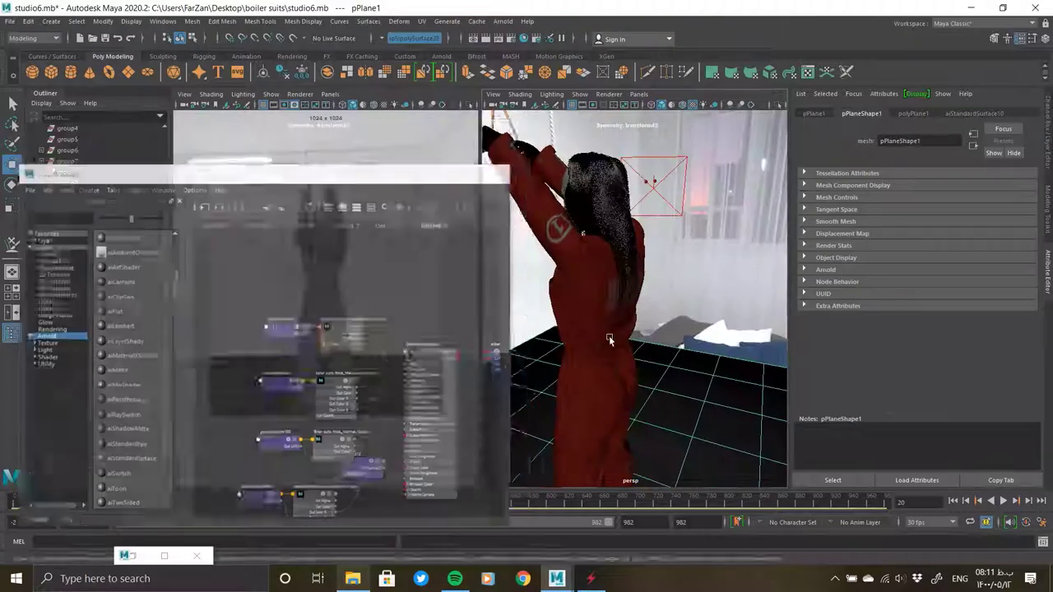
alt+drag(609, 335, 649, 393)
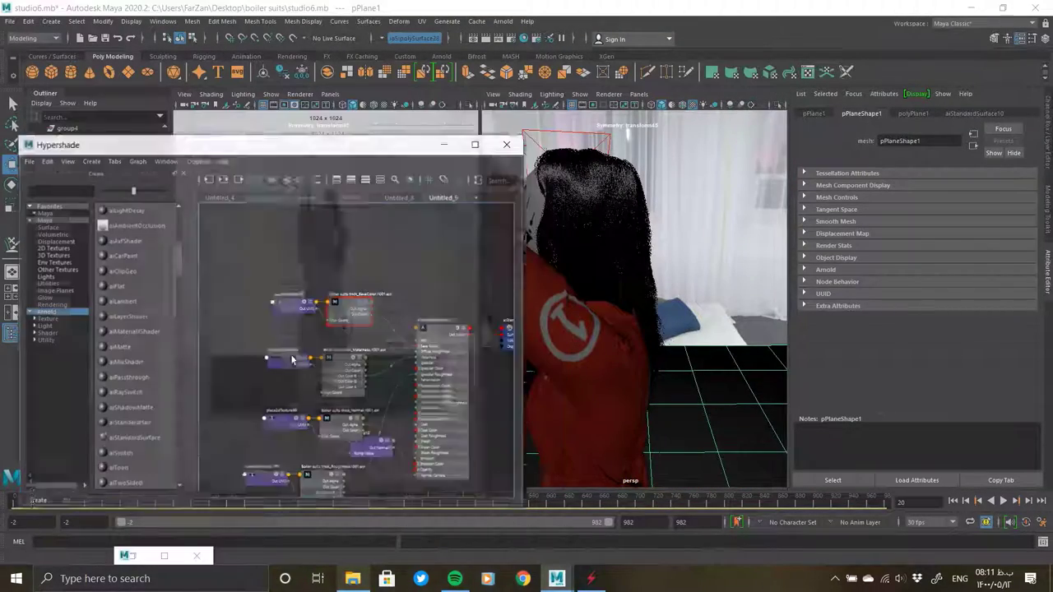
click(49, 557)
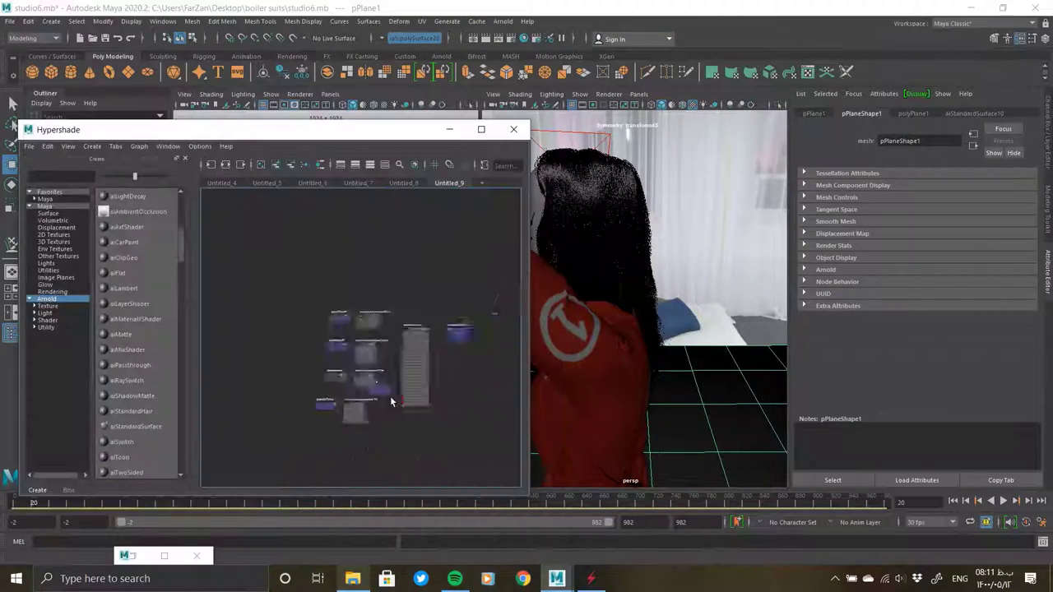
click(381, 393)
click(449, 129)
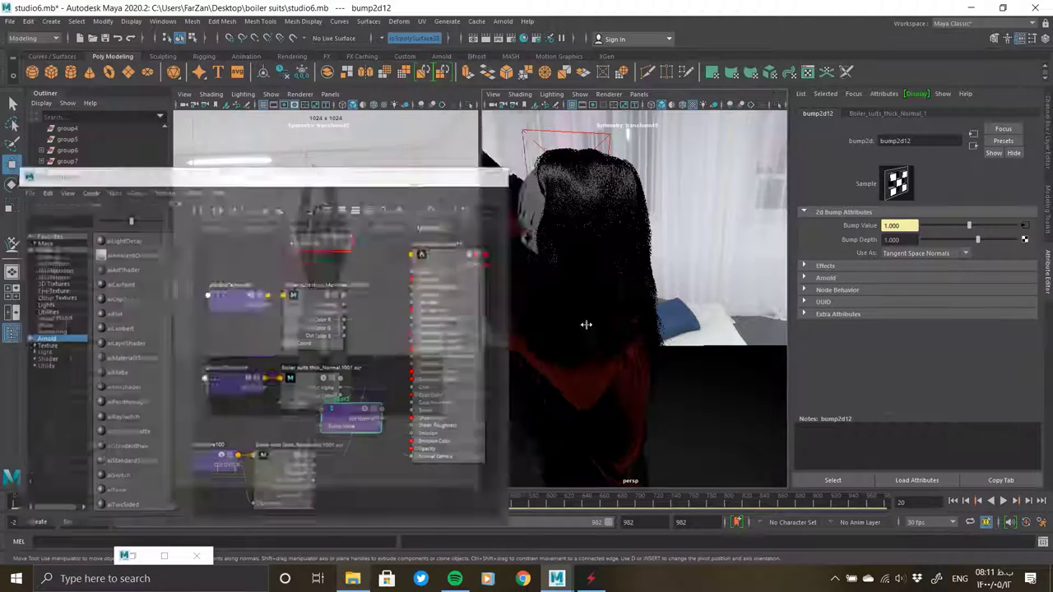
alt+drag(625, 313, 595, 370)
click(43, 557)
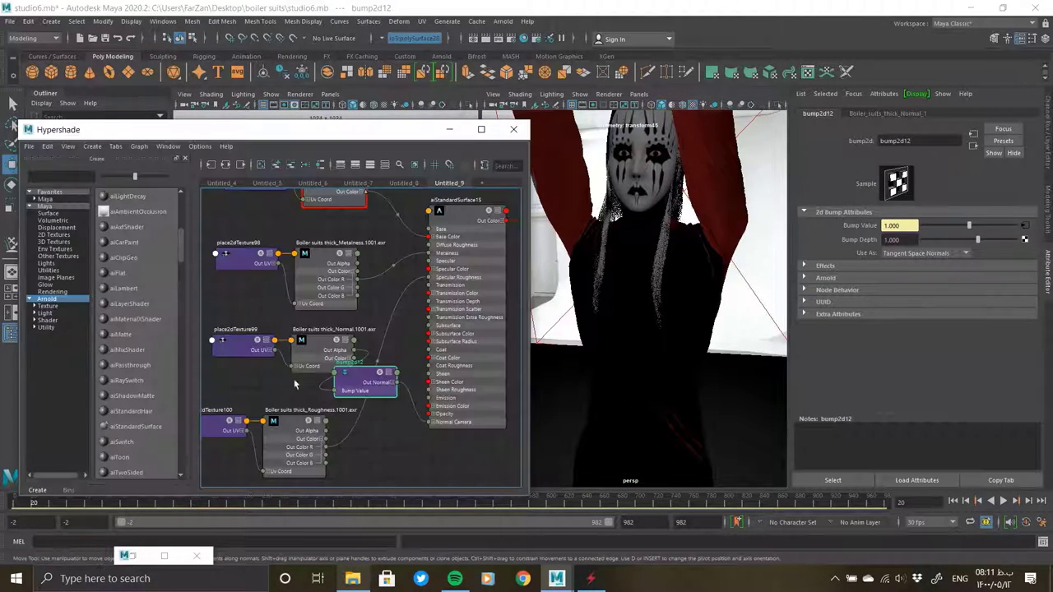
click(350, 201)
alt+middle_drag(350, 201, 376, 310)
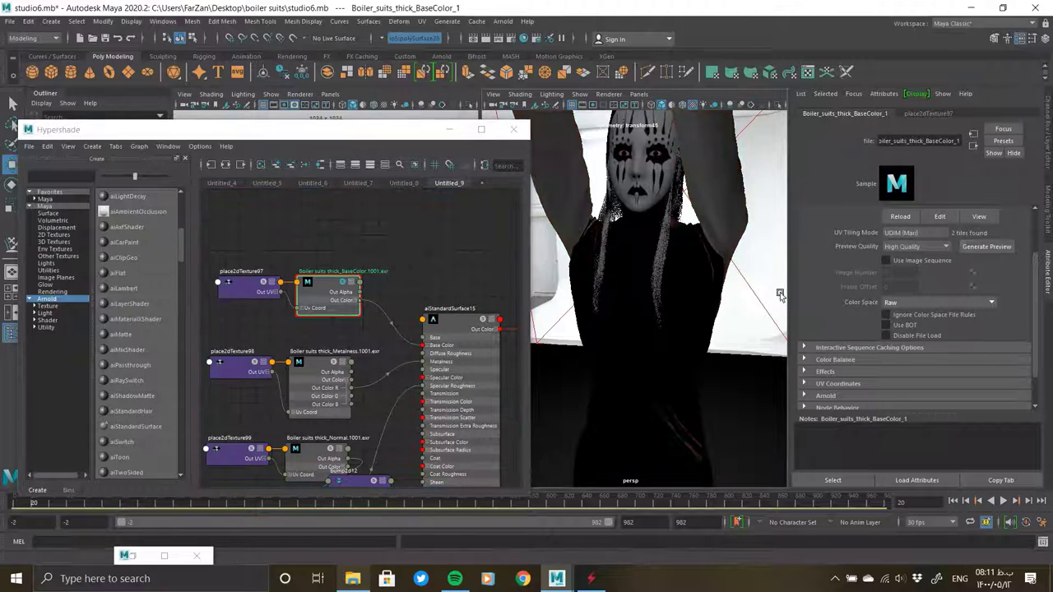
scroll(346, 283, up, 3)
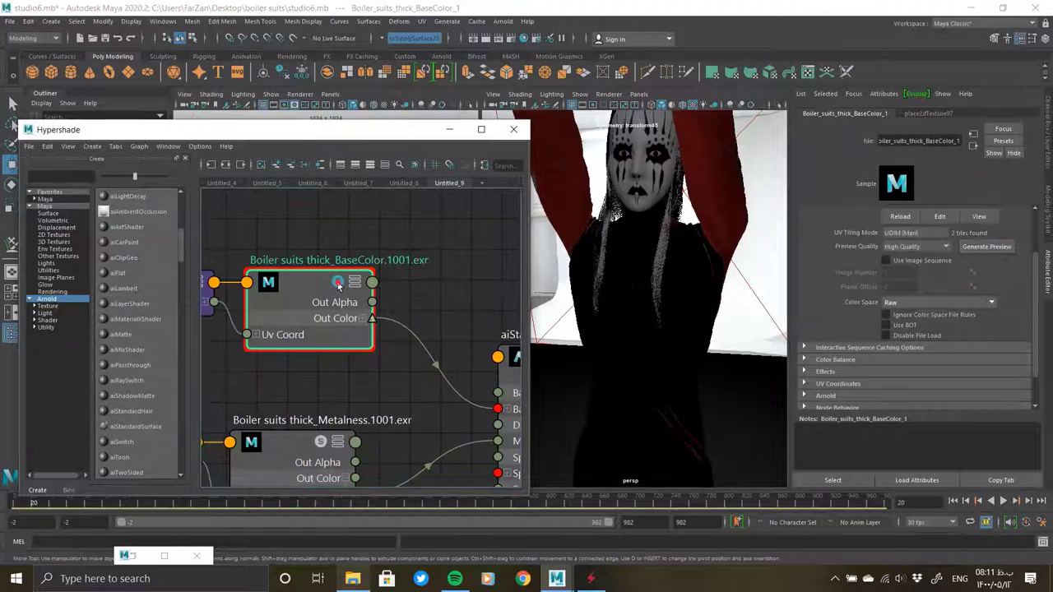
Solo the BaseColor texture on the suit, briefly try the Normal texture, then return to BaseColor
click(339, 283)
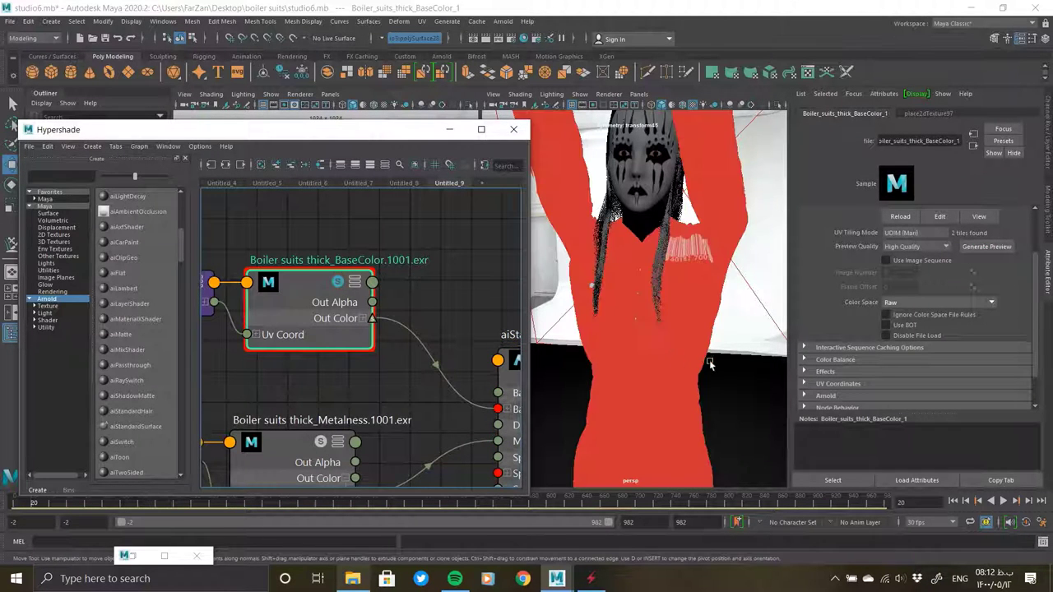
mouse_move(658, 354)
alt+mouse_down()
mouse_move(551, 360)
mouse_move(658, 360)
alt+mouse_up()
alt+middle_drag(359, 385, 379, 271)
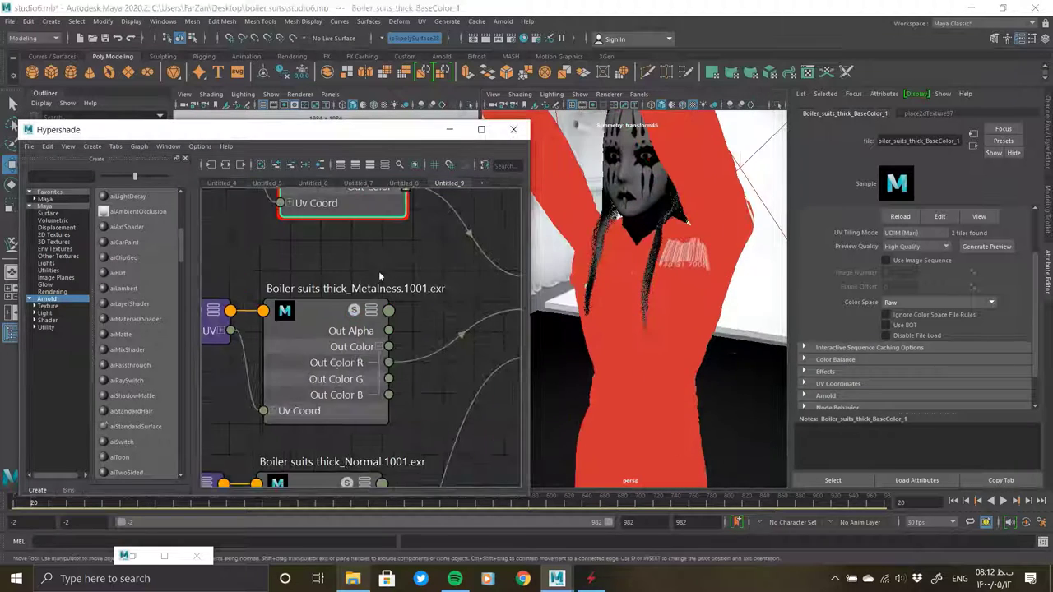
scroll(329, 368, up, 2)
click(303, 372)
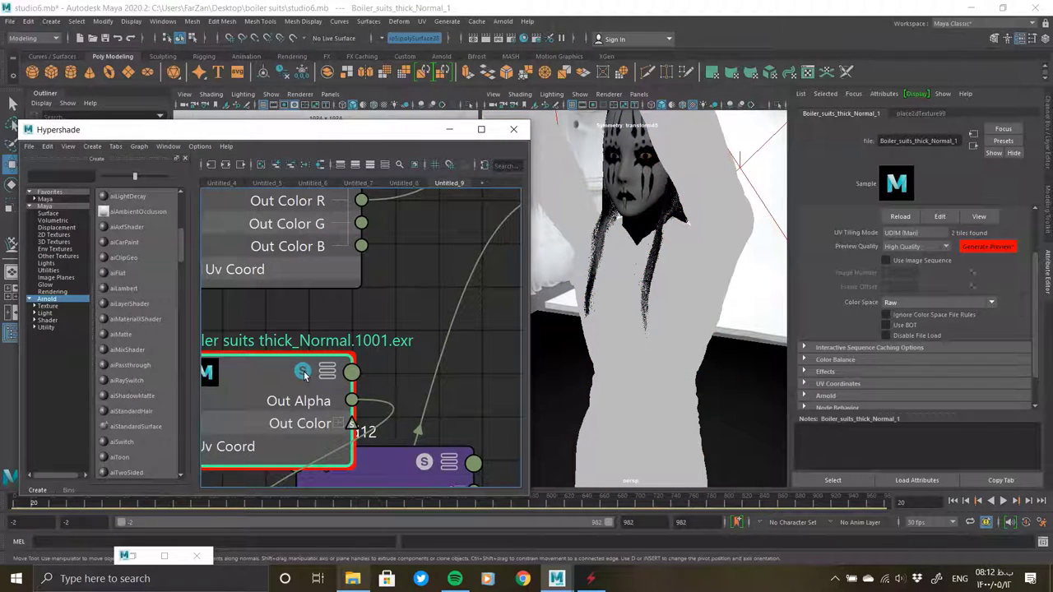
click(303, 372)
alt+middle_drag(419, 305, 313, 321)
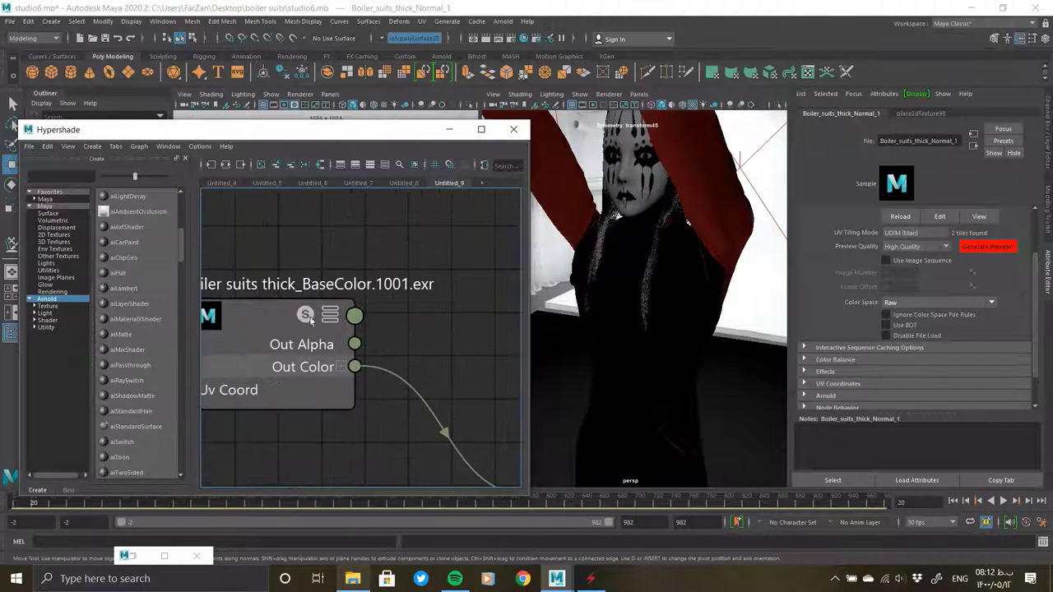
click(305, 315)
Orbit to a close frontal view of the red suit, then bring up Arnold RenderView full screen
click(449, 130)
mouse_move(641, 296)
alt+mouse_down()
mouse_move(821, 300)
mouse_move(638, 351)
alt+mouse_up()
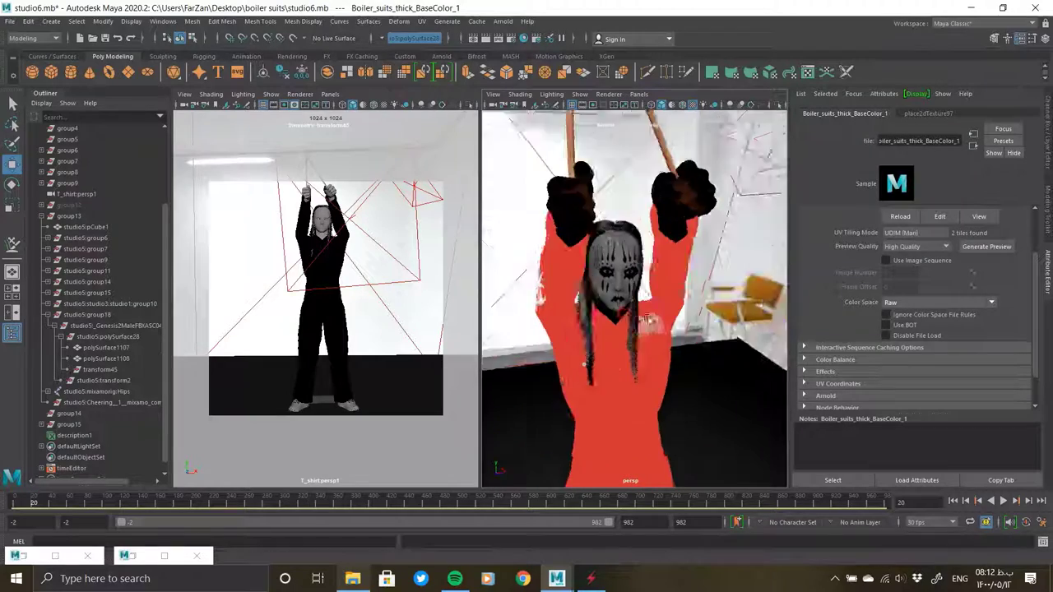
mouse_move(650, 409)
alt+mouse_down()
mouse_move(647, 418)
mouse_move(629, 390)
alt+mouse_up()
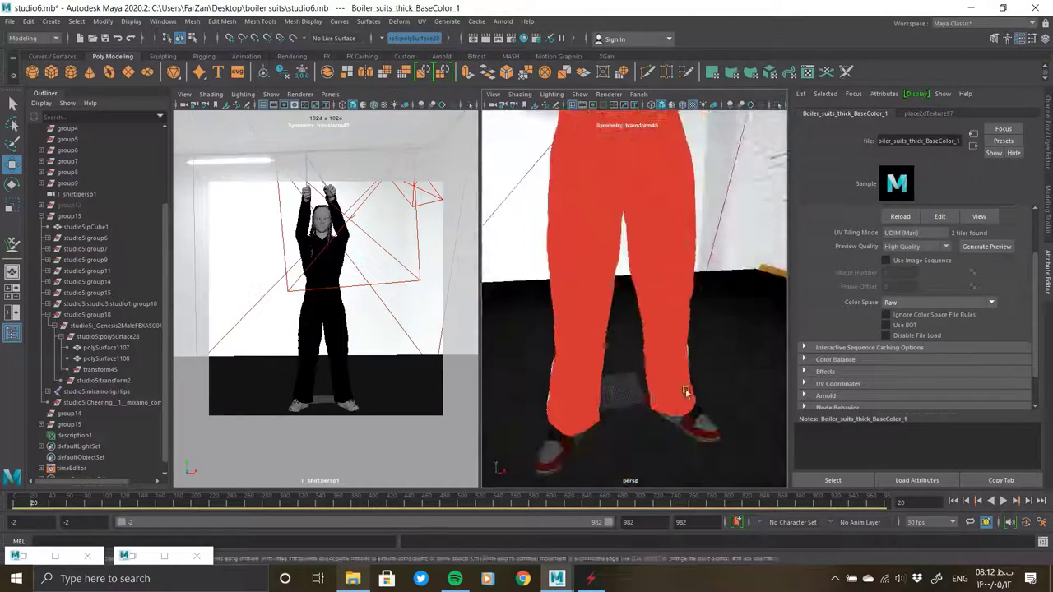
scroll(629, 390, down, 5)
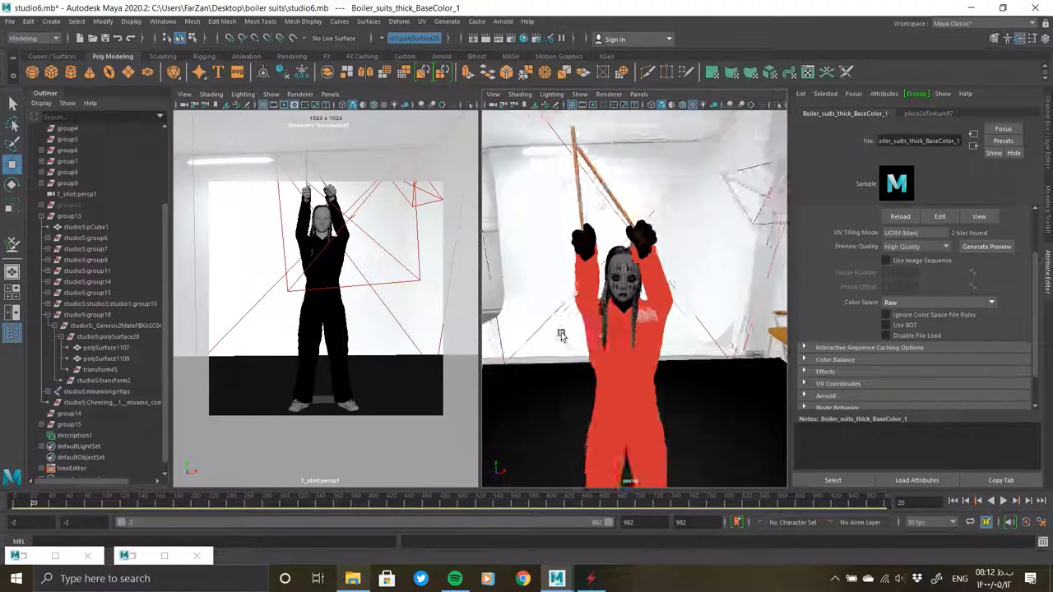
scroll(628, 390, down, 3)
scroll(628, 390, down, 2)
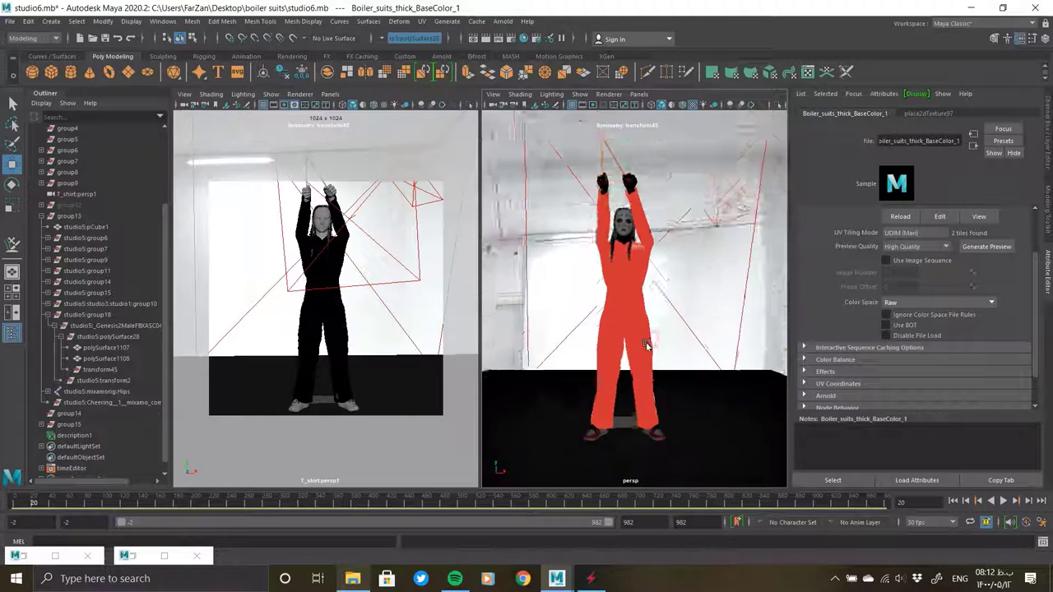
click(149, 562)
click(517, 103)
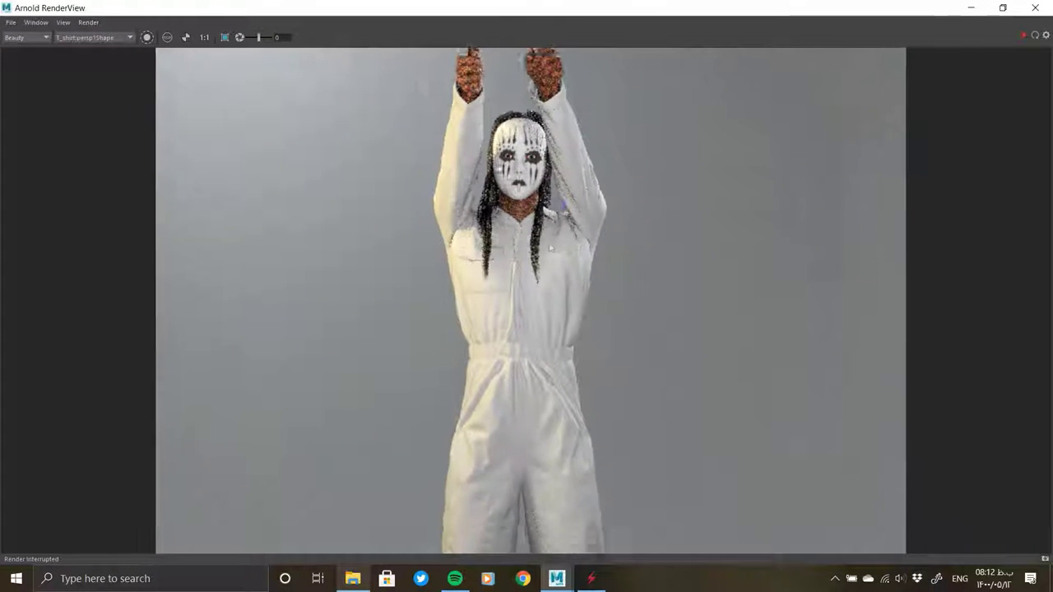
Zoom in and out on the orange boiler suit render in Arnold RenderView
scroll(551, 215, down, 1)
scroll(536, 239, down, 1)
scroll(536, 239, down, 2)
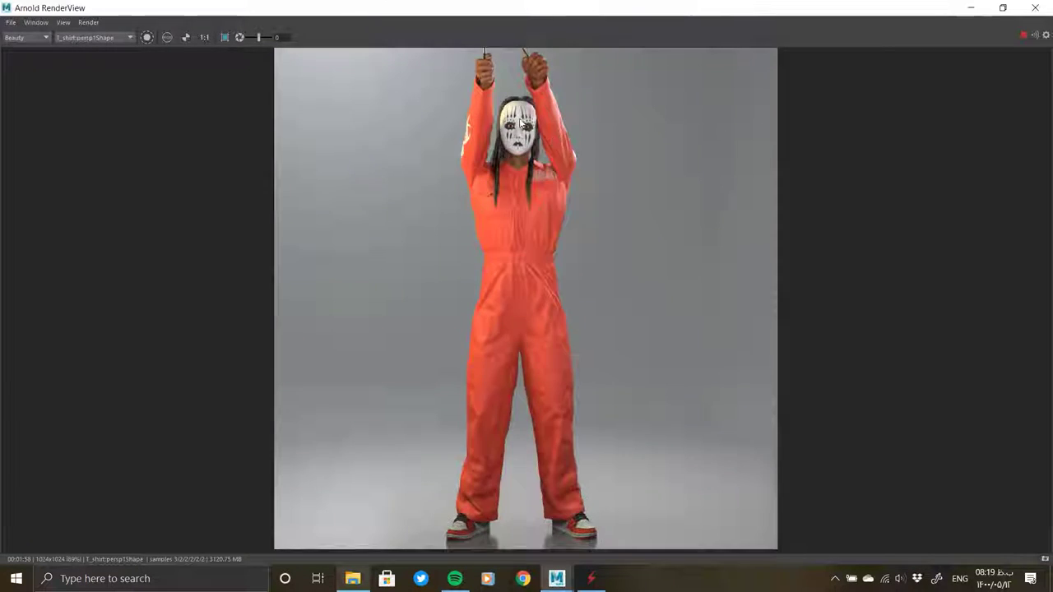
scroll(525, 347, up, 2)
scroll(524, 347, up, 1)
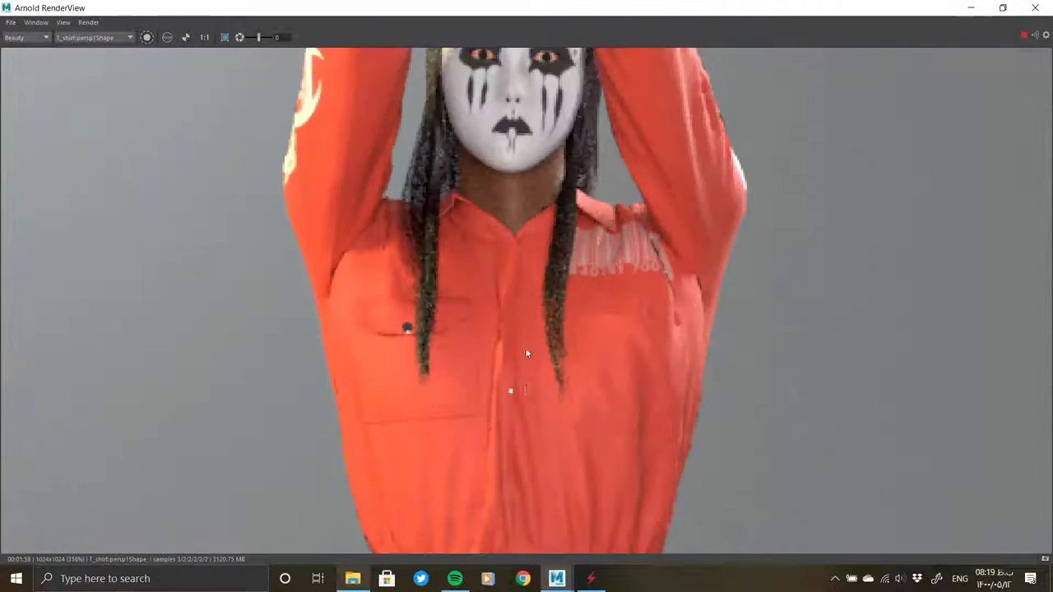
scroll(536, 227, up, 1)
scroll(535, 458, up, 2)
scroll(522, 222, down, 2)
scroll(529, 470, up, 2)
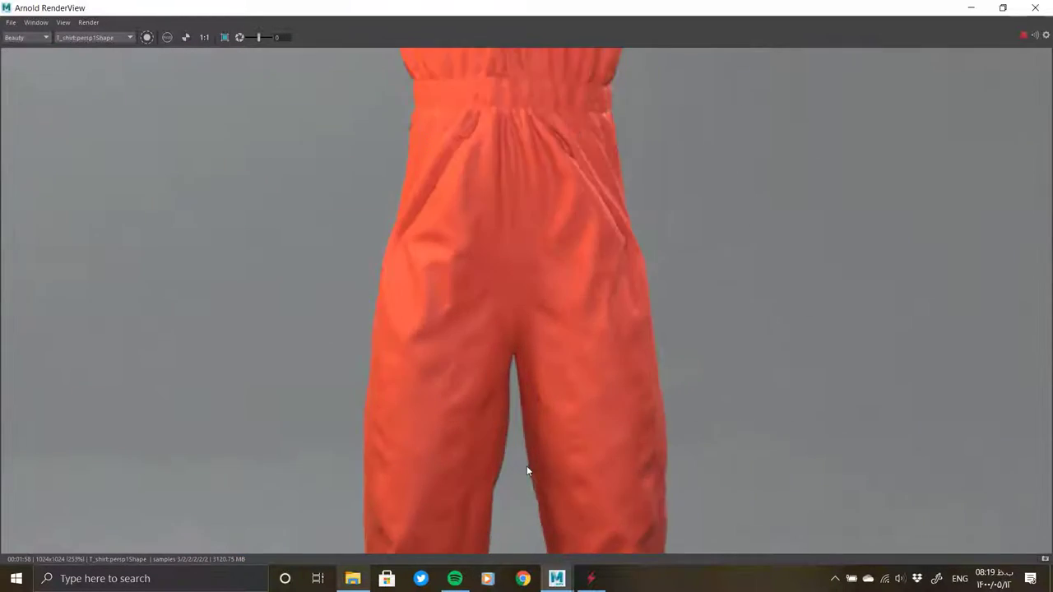
scroll(562, 144, down, 3)
scroll(535, 329, down, 2)
scroll(515, 521, up, 2)
Pan the render down to the shoes, then up to the masked face and torso
middle_drag(515, 522, 512, 291)
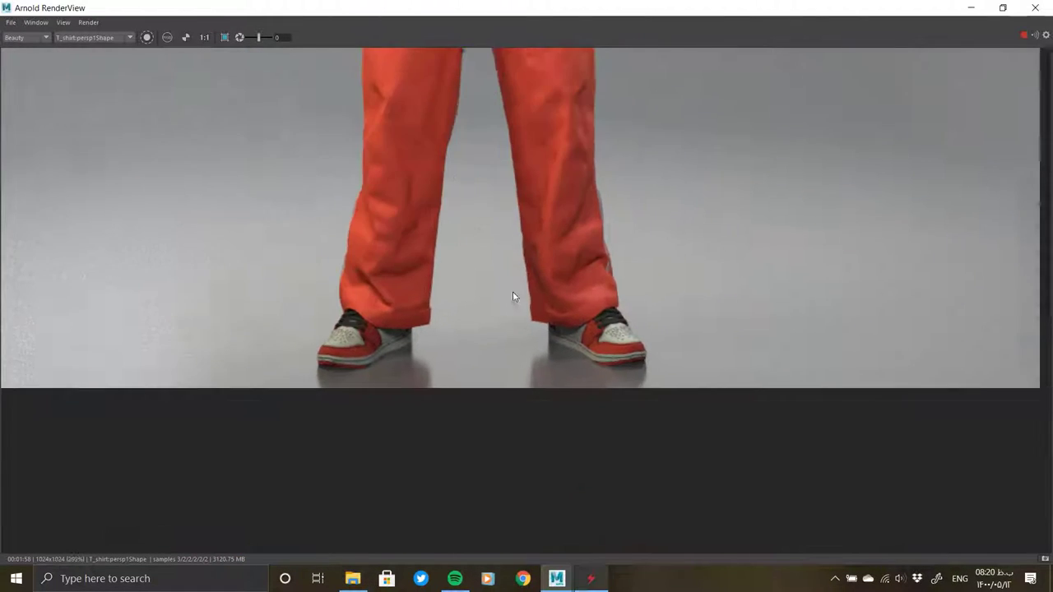
scroll(466, 236, up, 2)
scroll(761, 502, down, 1)
scroll(563, 379, down, 2)
scroll(561, 240, up, 2)
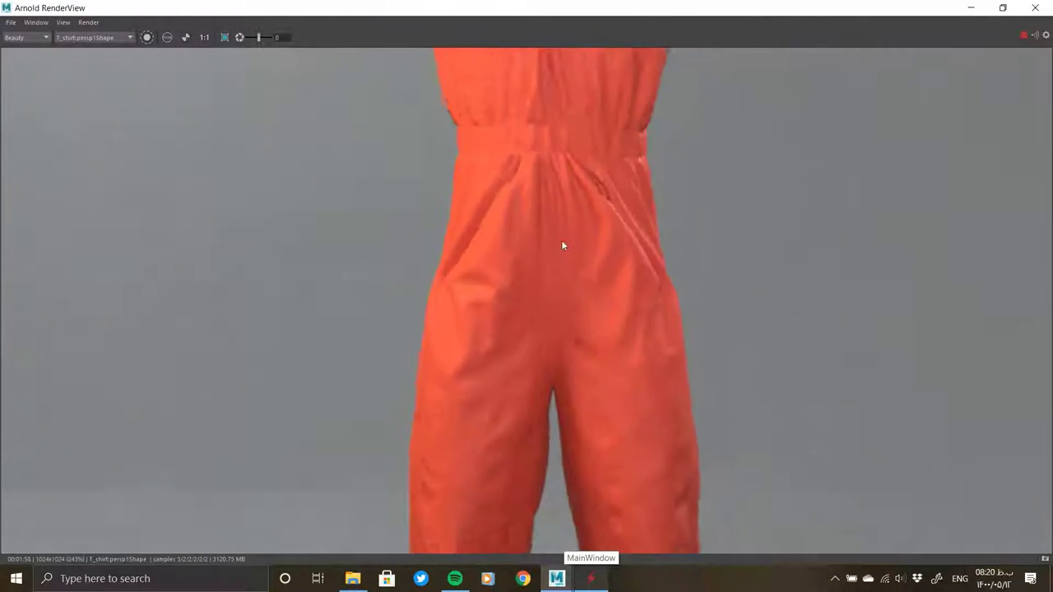
middle_drag(561, 239, 560, 347)
scroll(560, 352, down, 2)
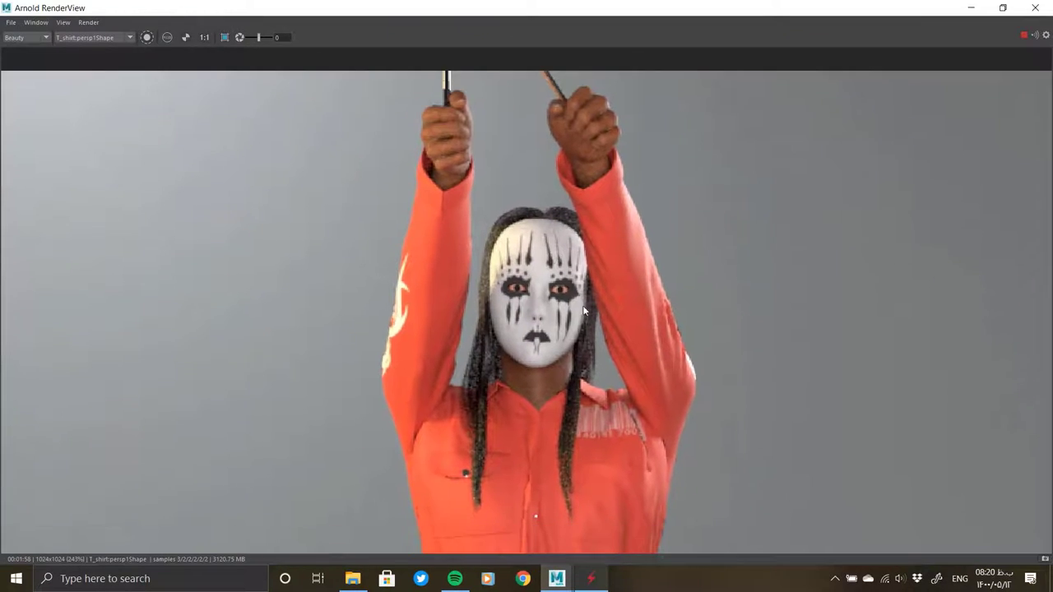
scroll(475, 391, down, 1)
scroll(580, 350, down, 2)
scroll(591, 282, down, 1)
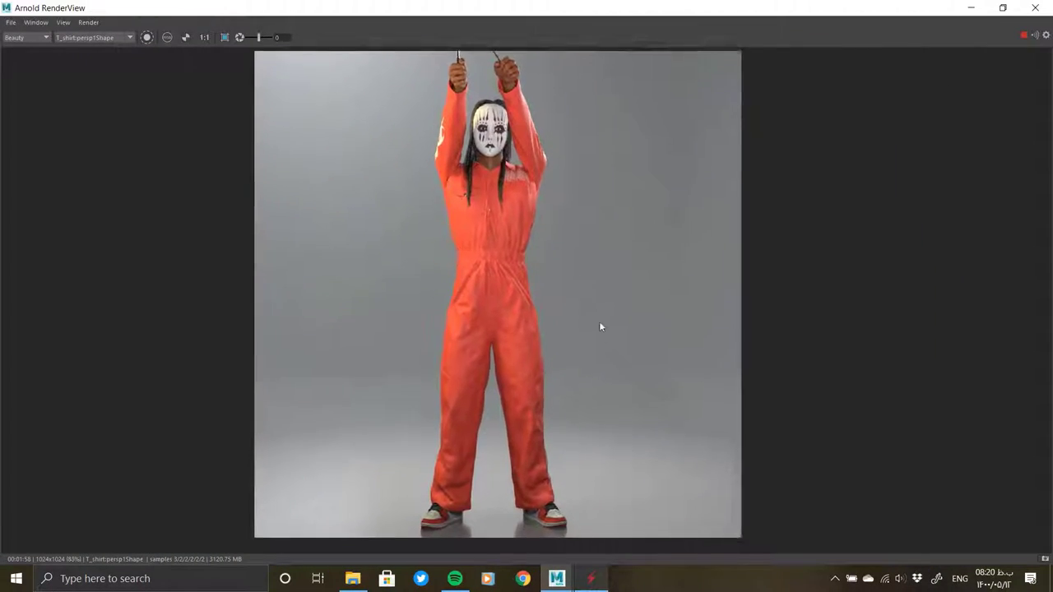